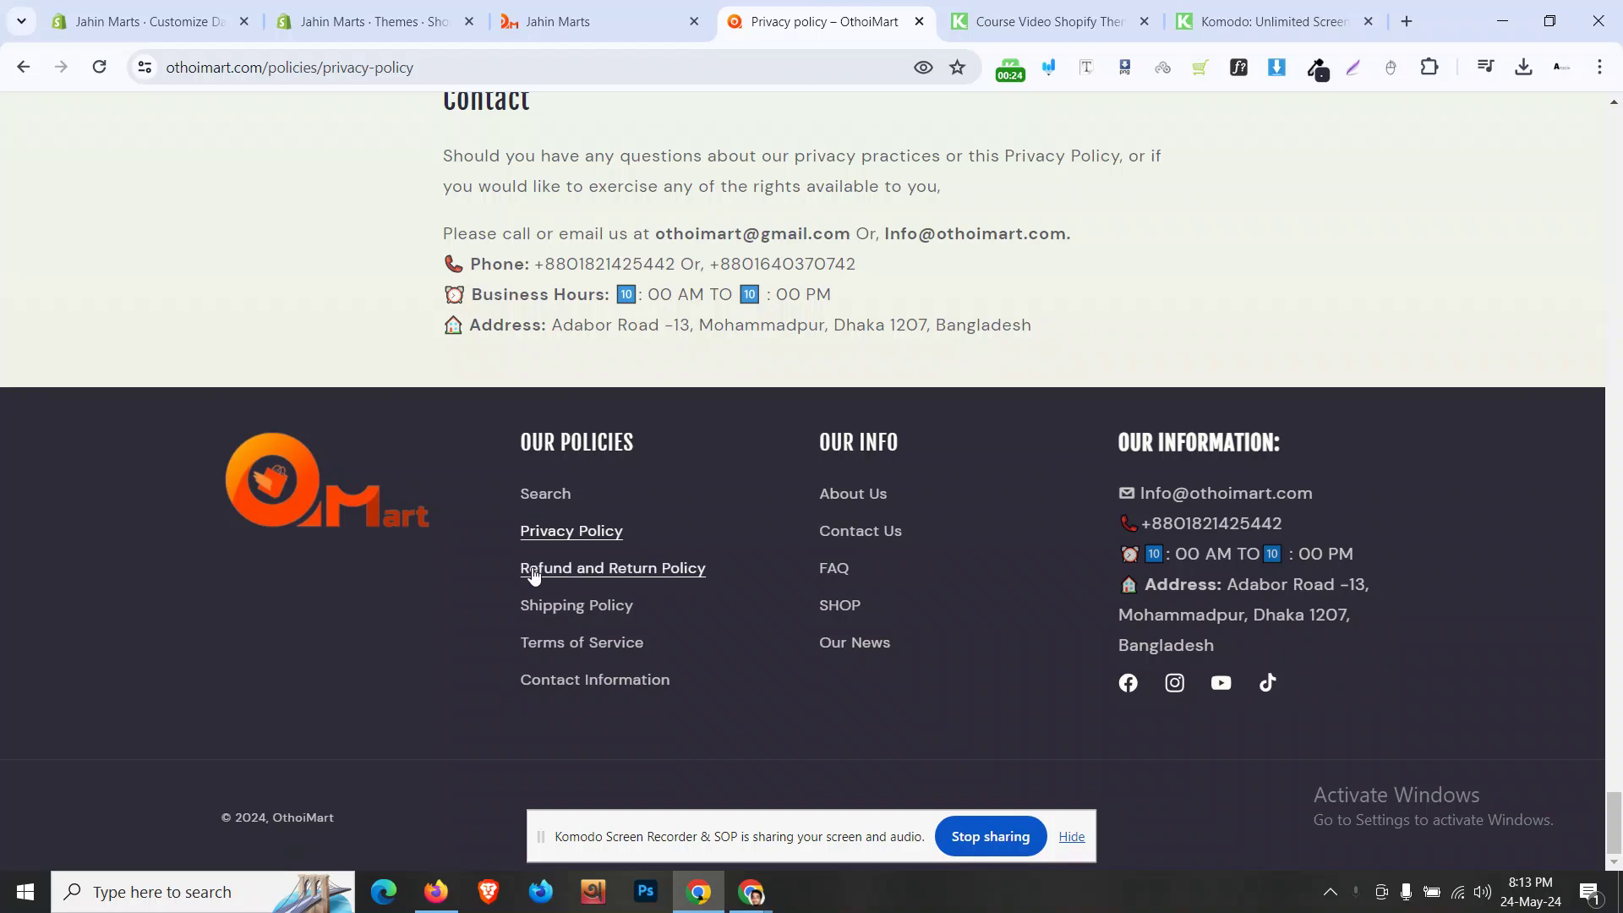
- Compare the footer of the Jahin Marts storefront with OthoiMart's policy links, and view OthoiMart's privacy policy page and its address
key(ctrl+shift+Tab)
scroll(678, 535, down, 10)
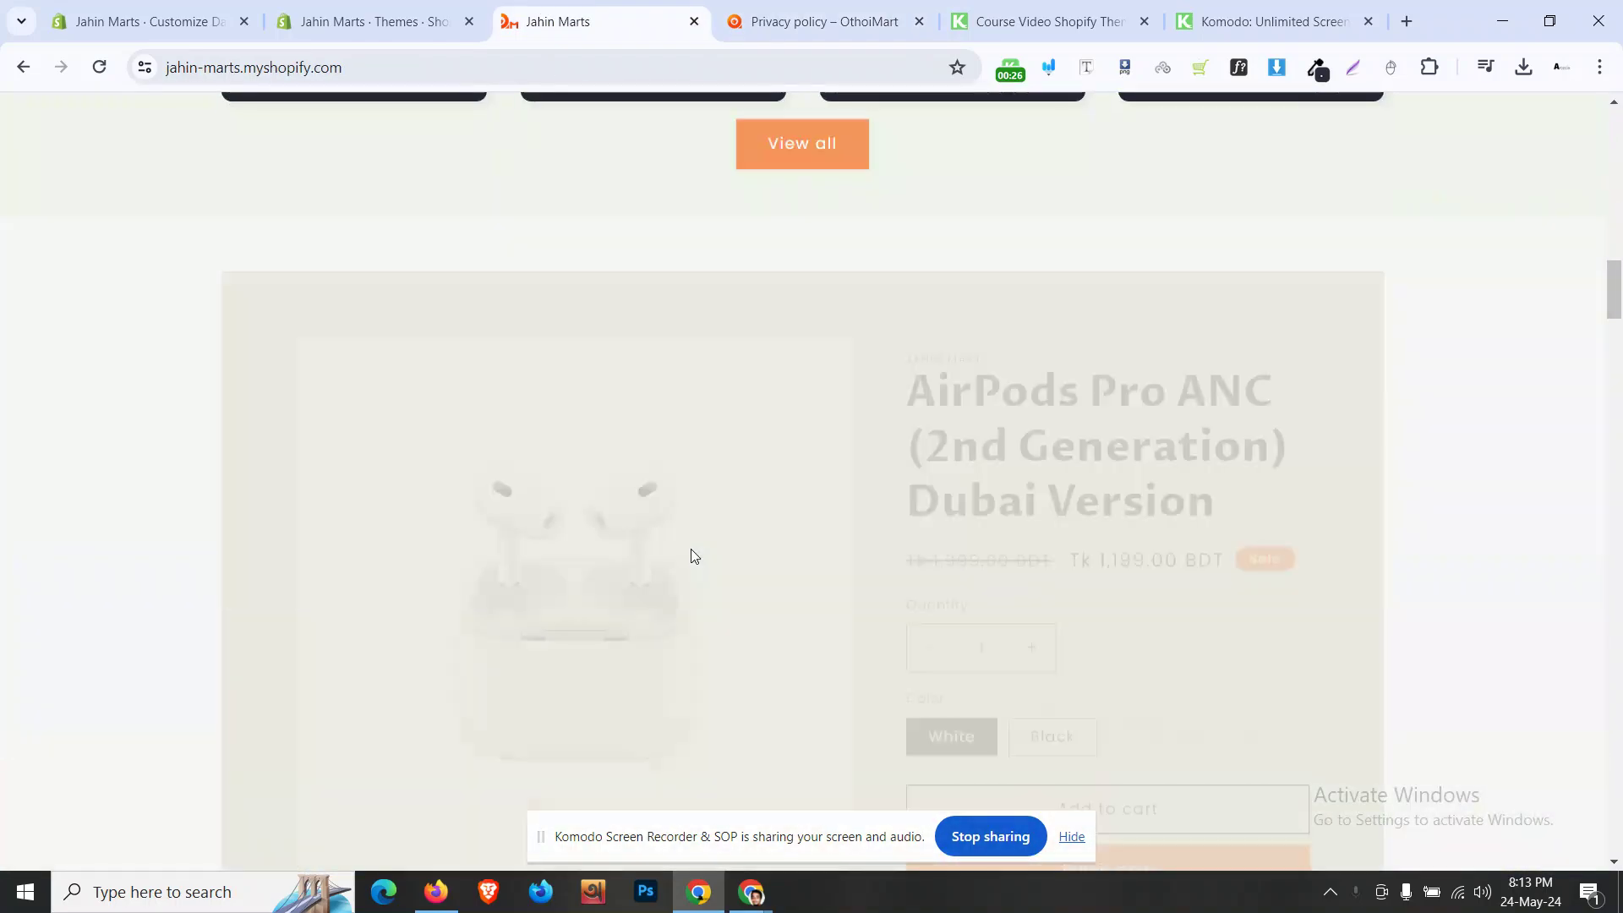
drag(1615, 313, 1614, 816)
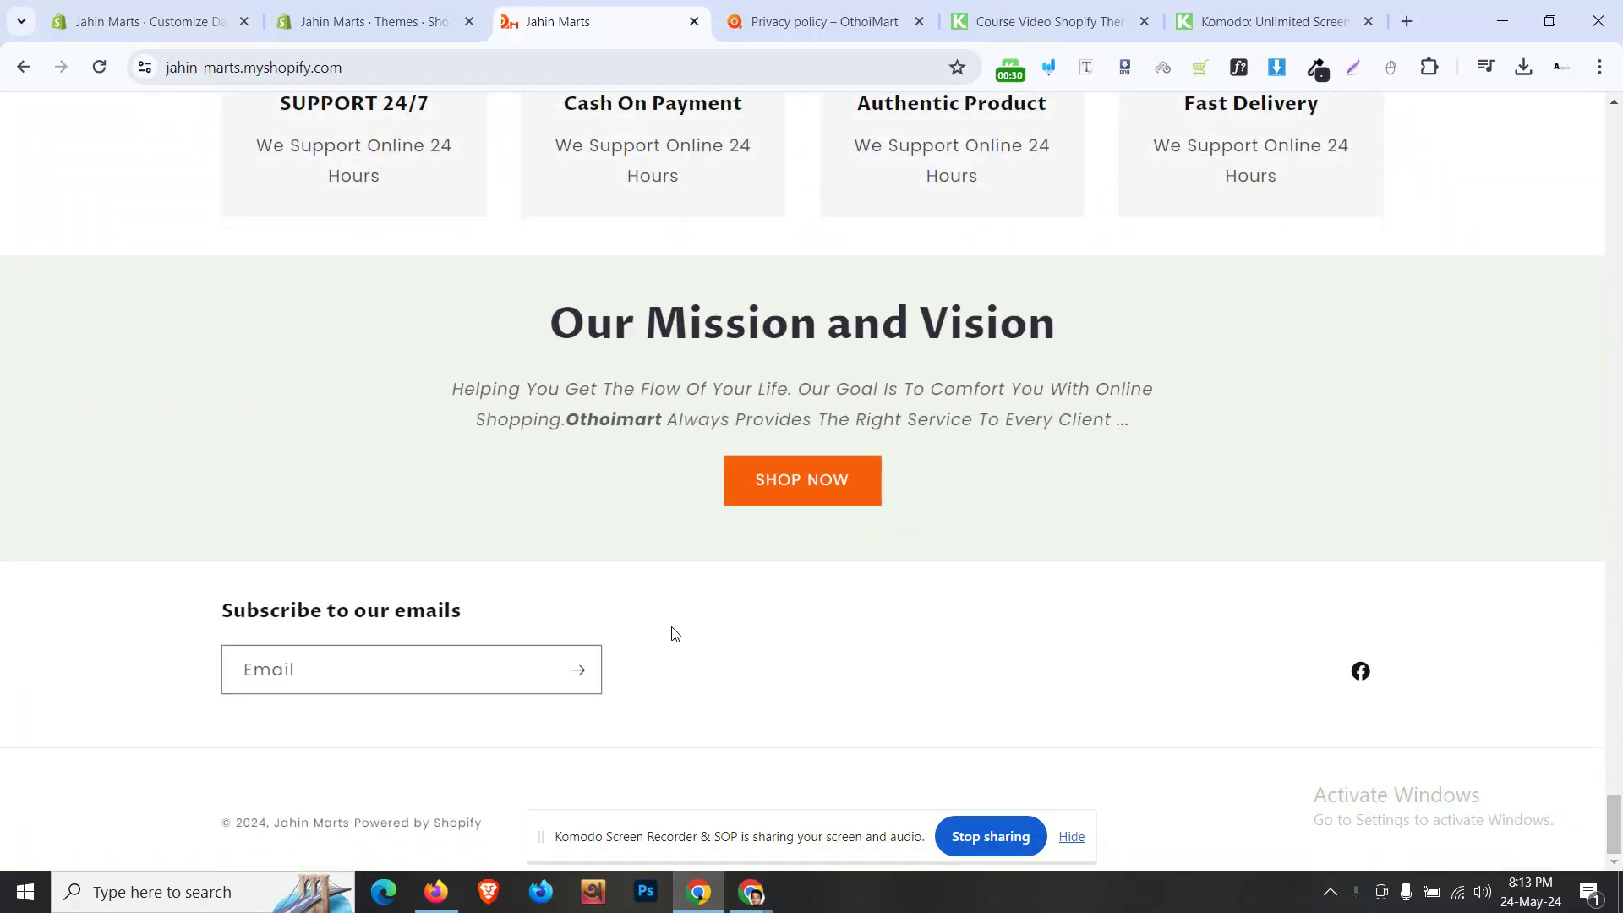
click(743, 10)
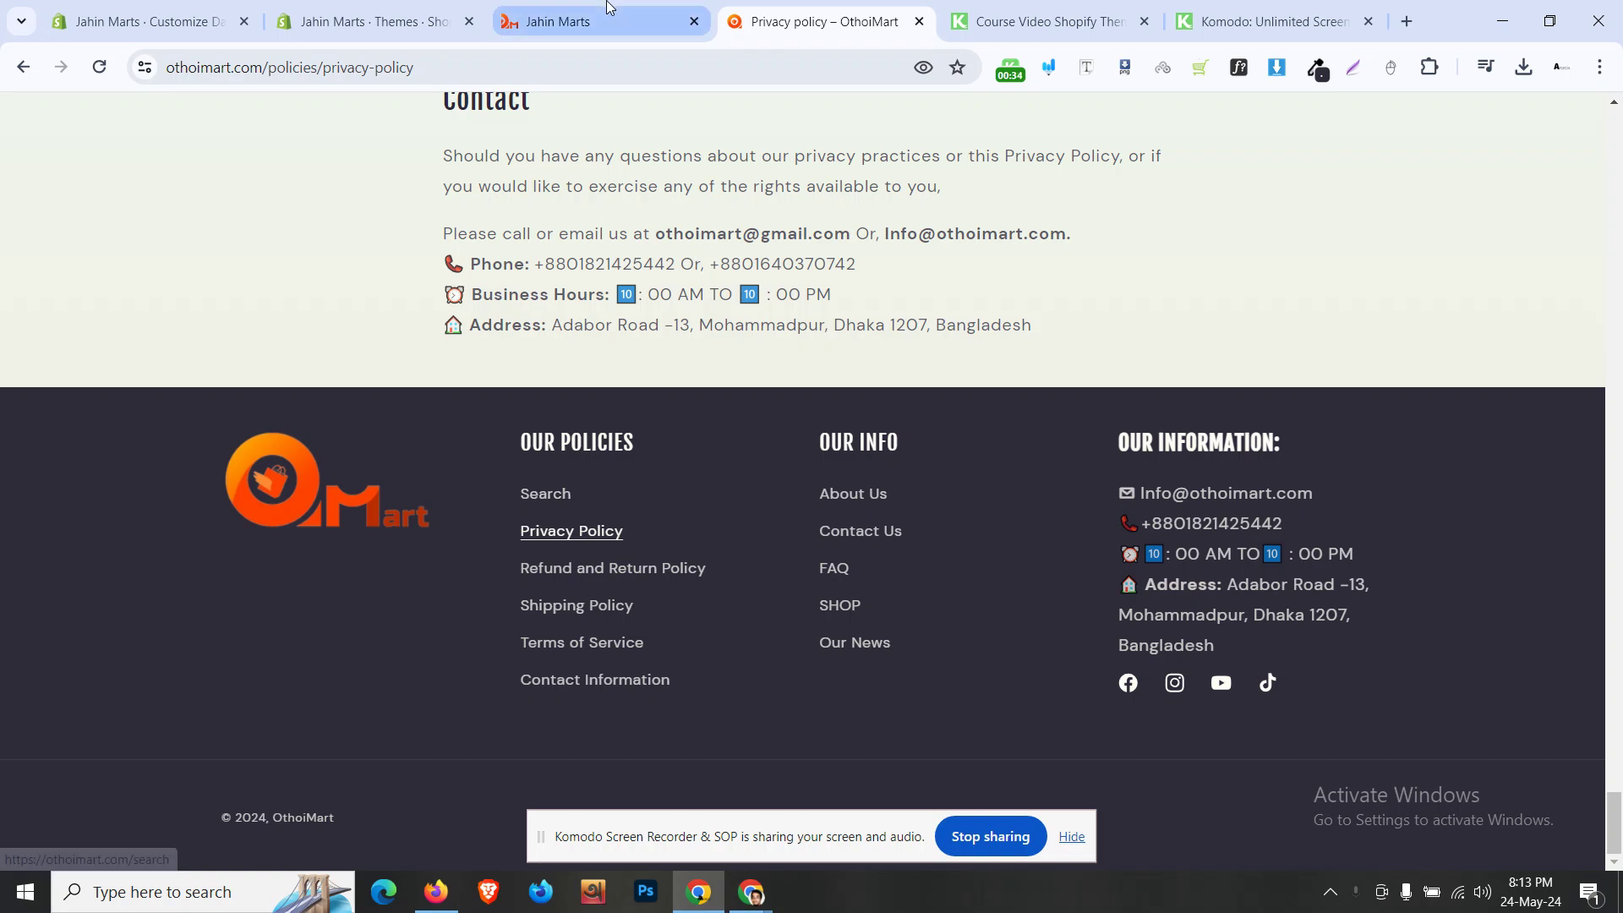
click(574, 546)
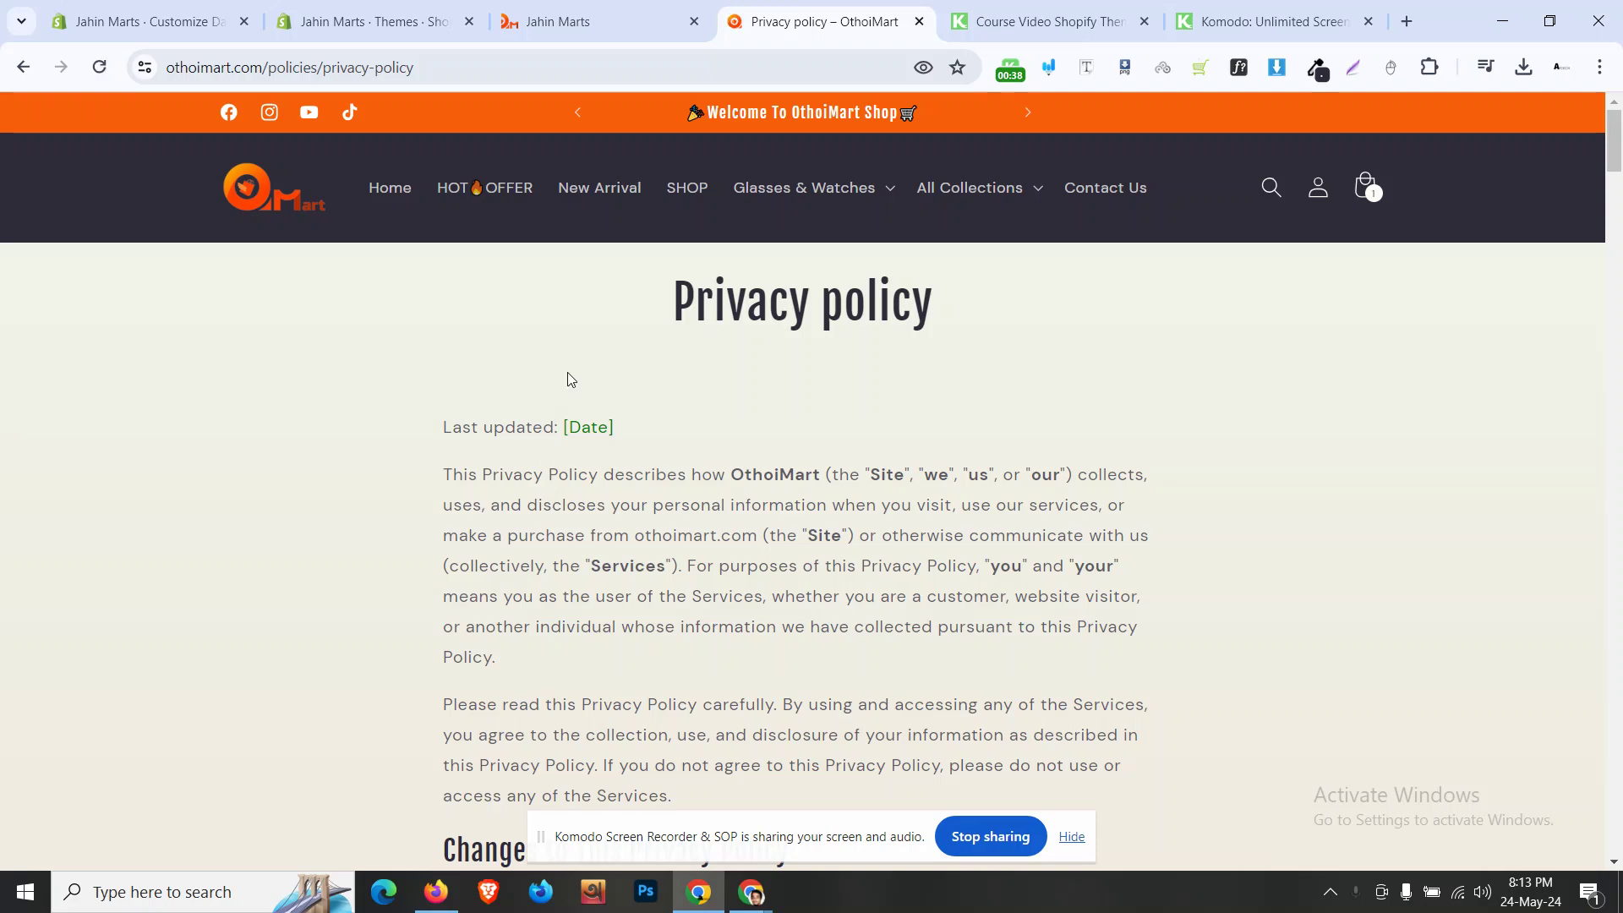
double_click(292, 76)
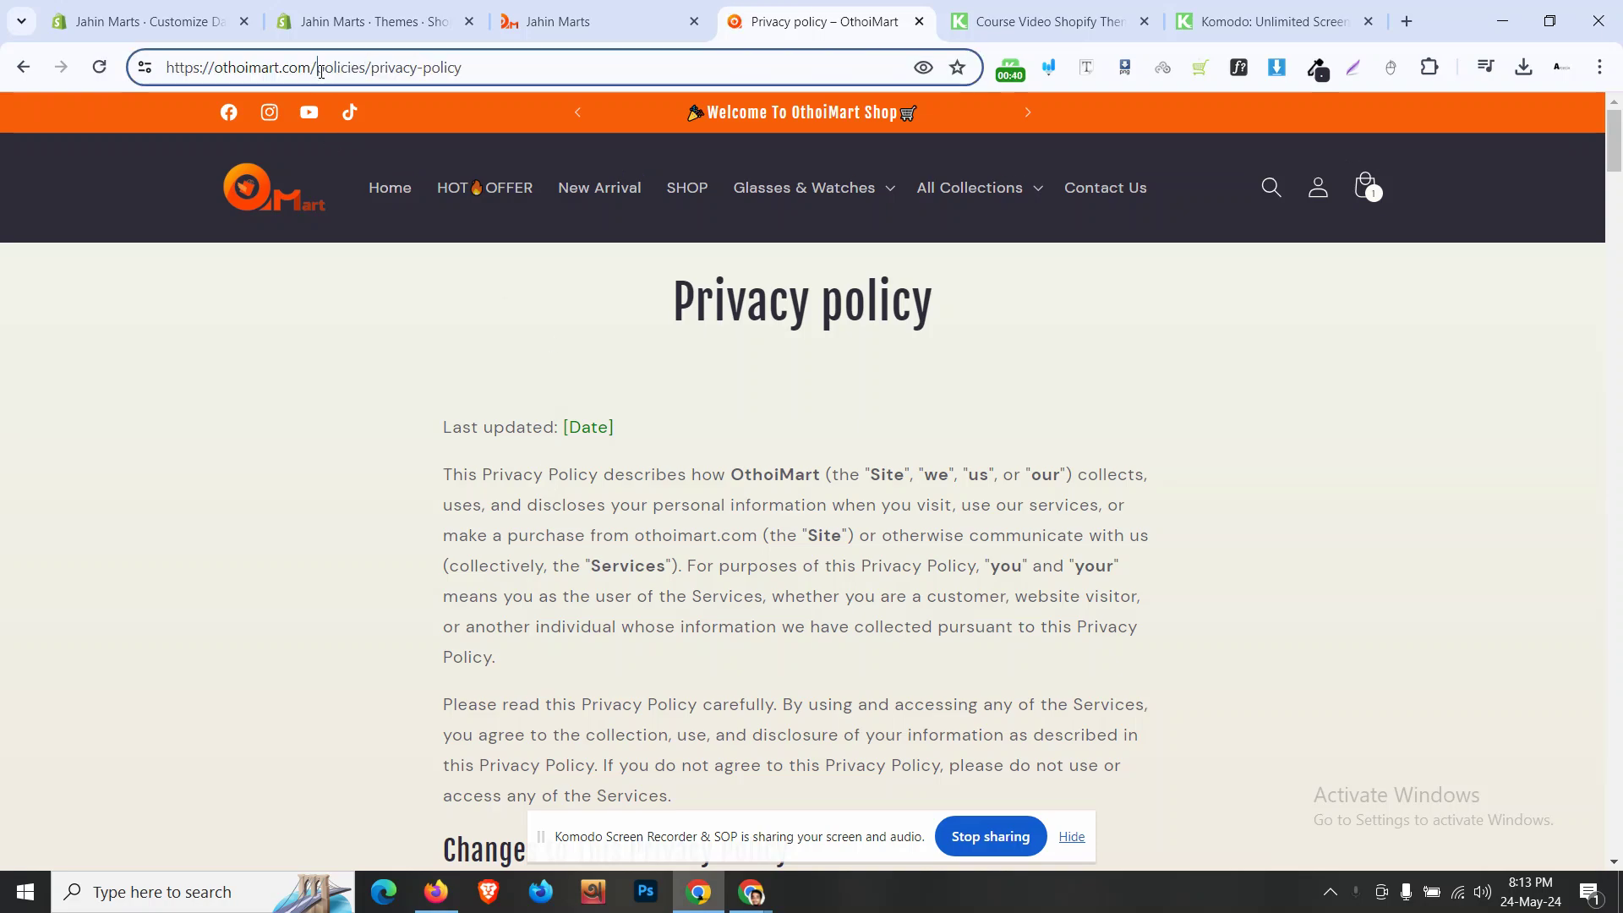
- Switch to the Shopify admin of the Jahin Marts store and open its settings
click(373, 21)
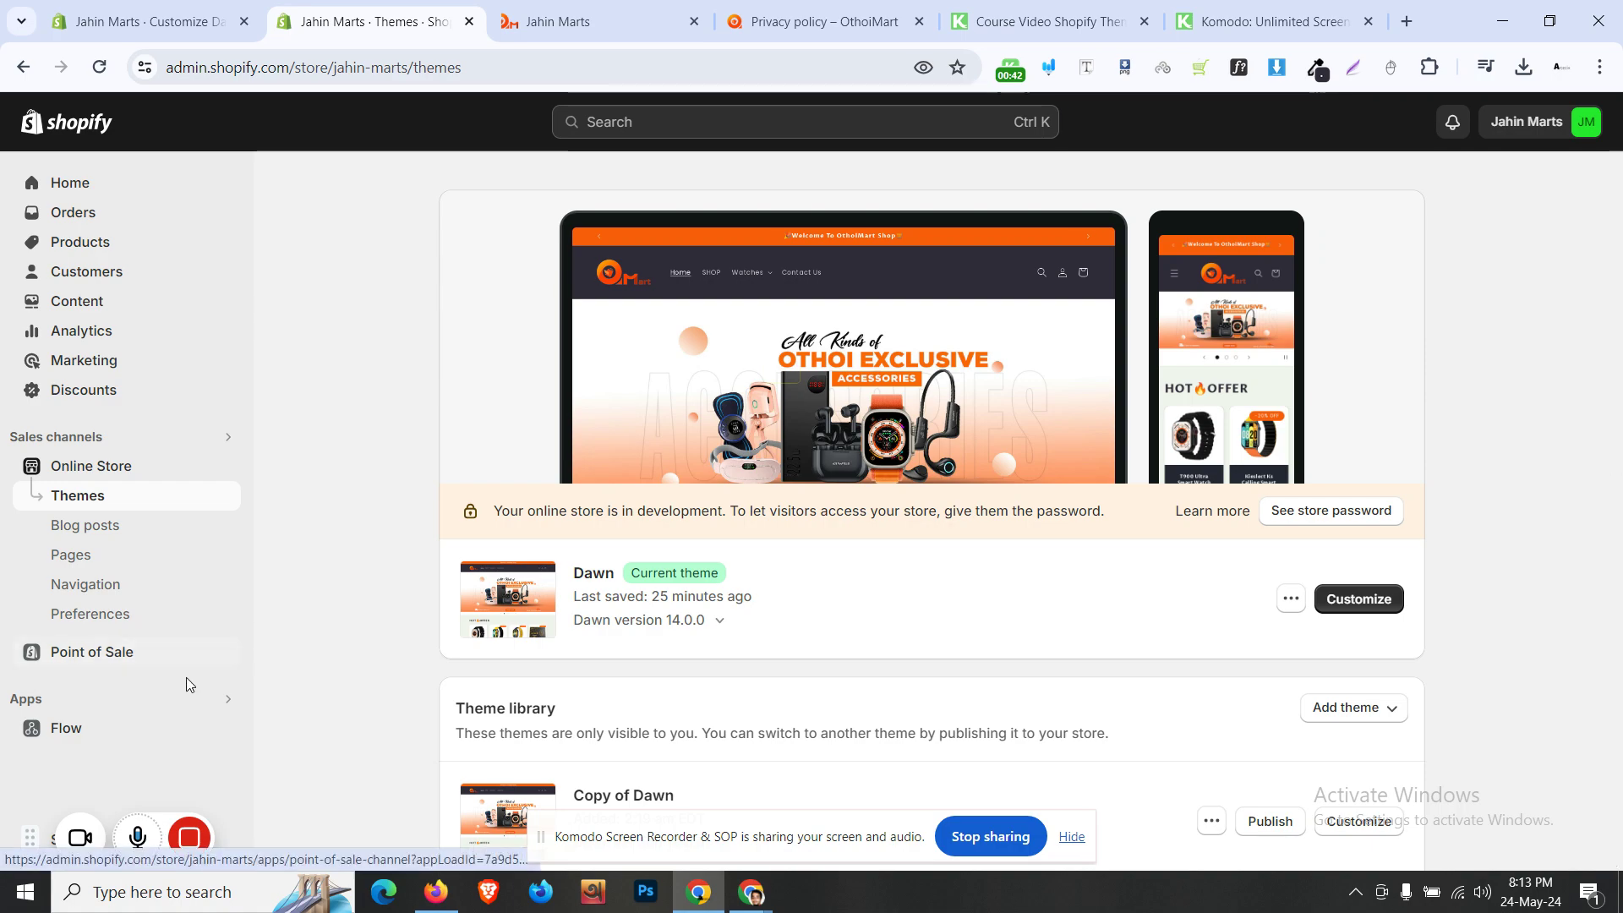
mouse_move(30, 837)
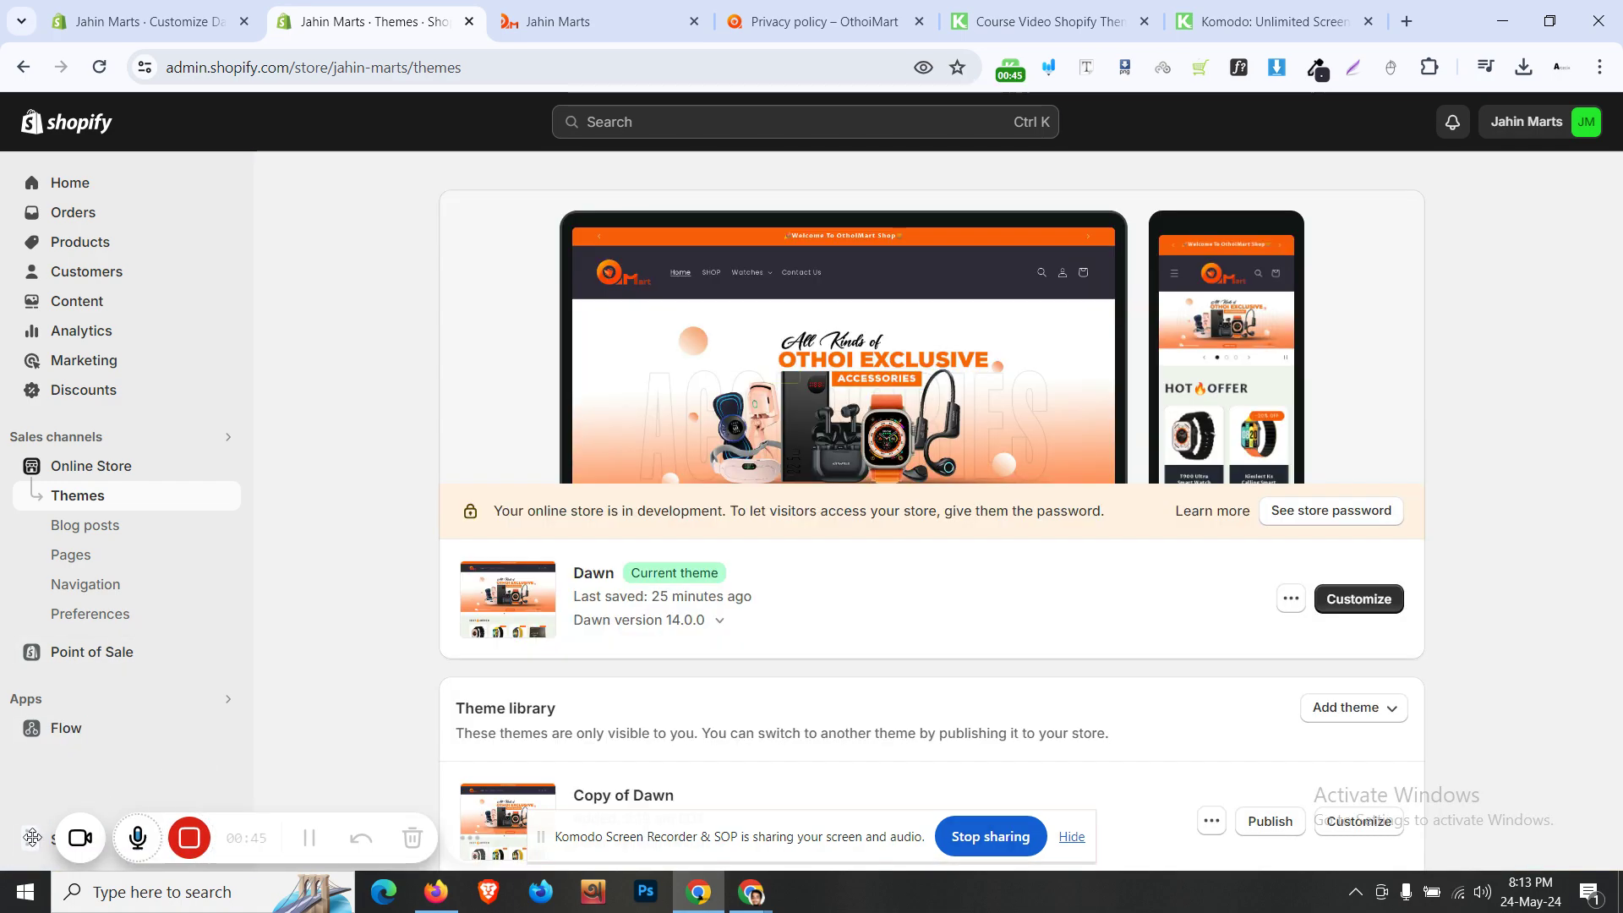
drag(108, 837, 1144, 724)
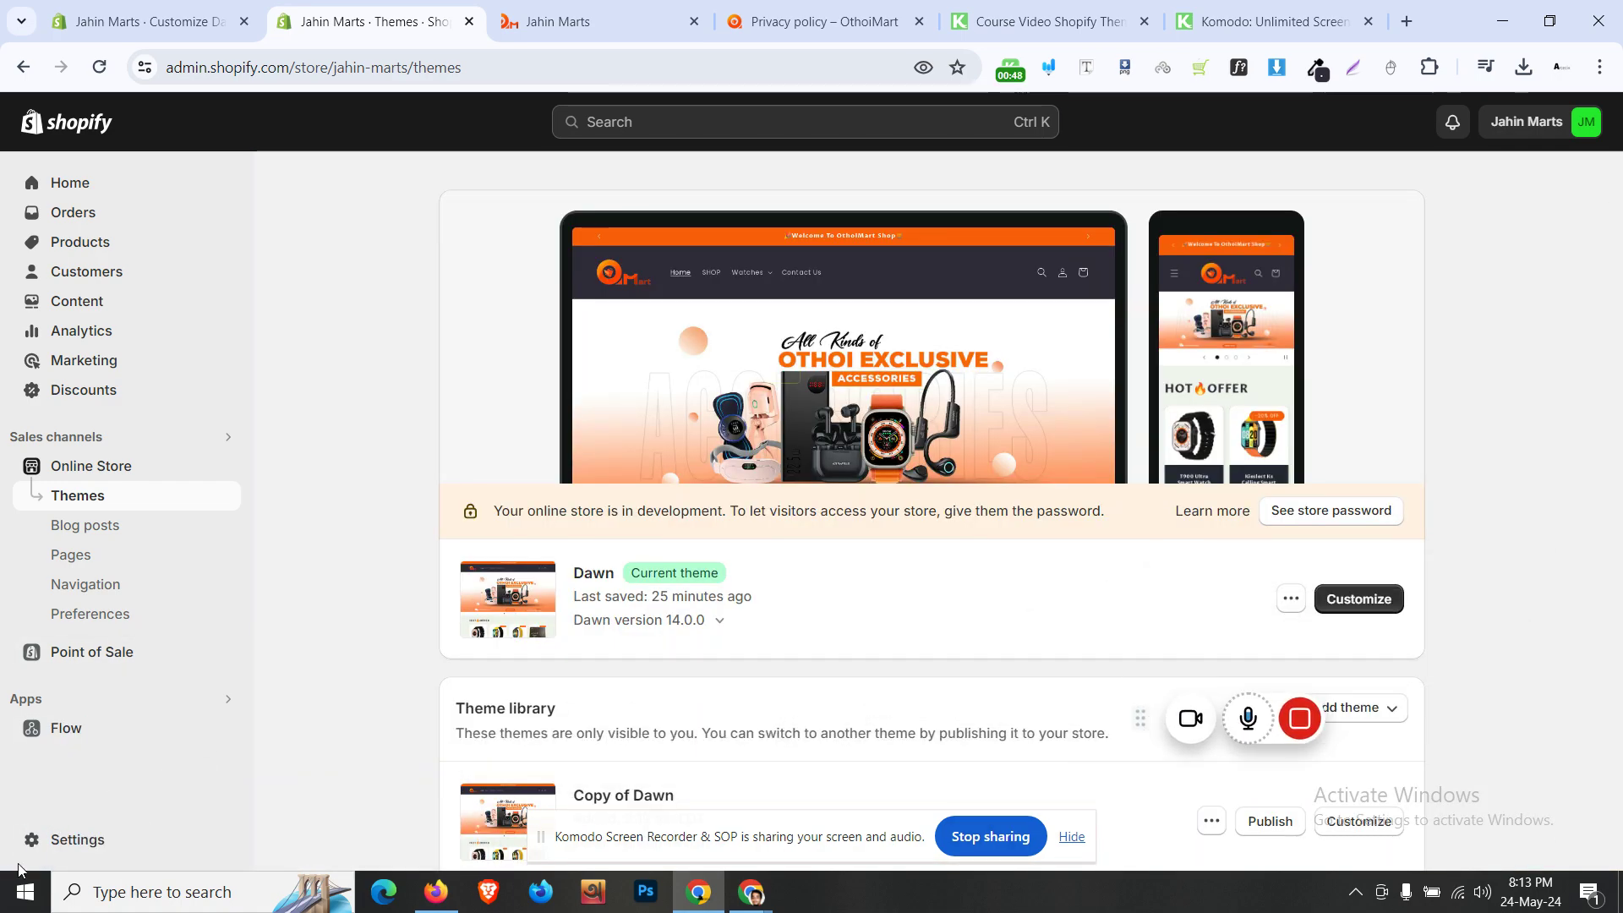
click(66, 842)
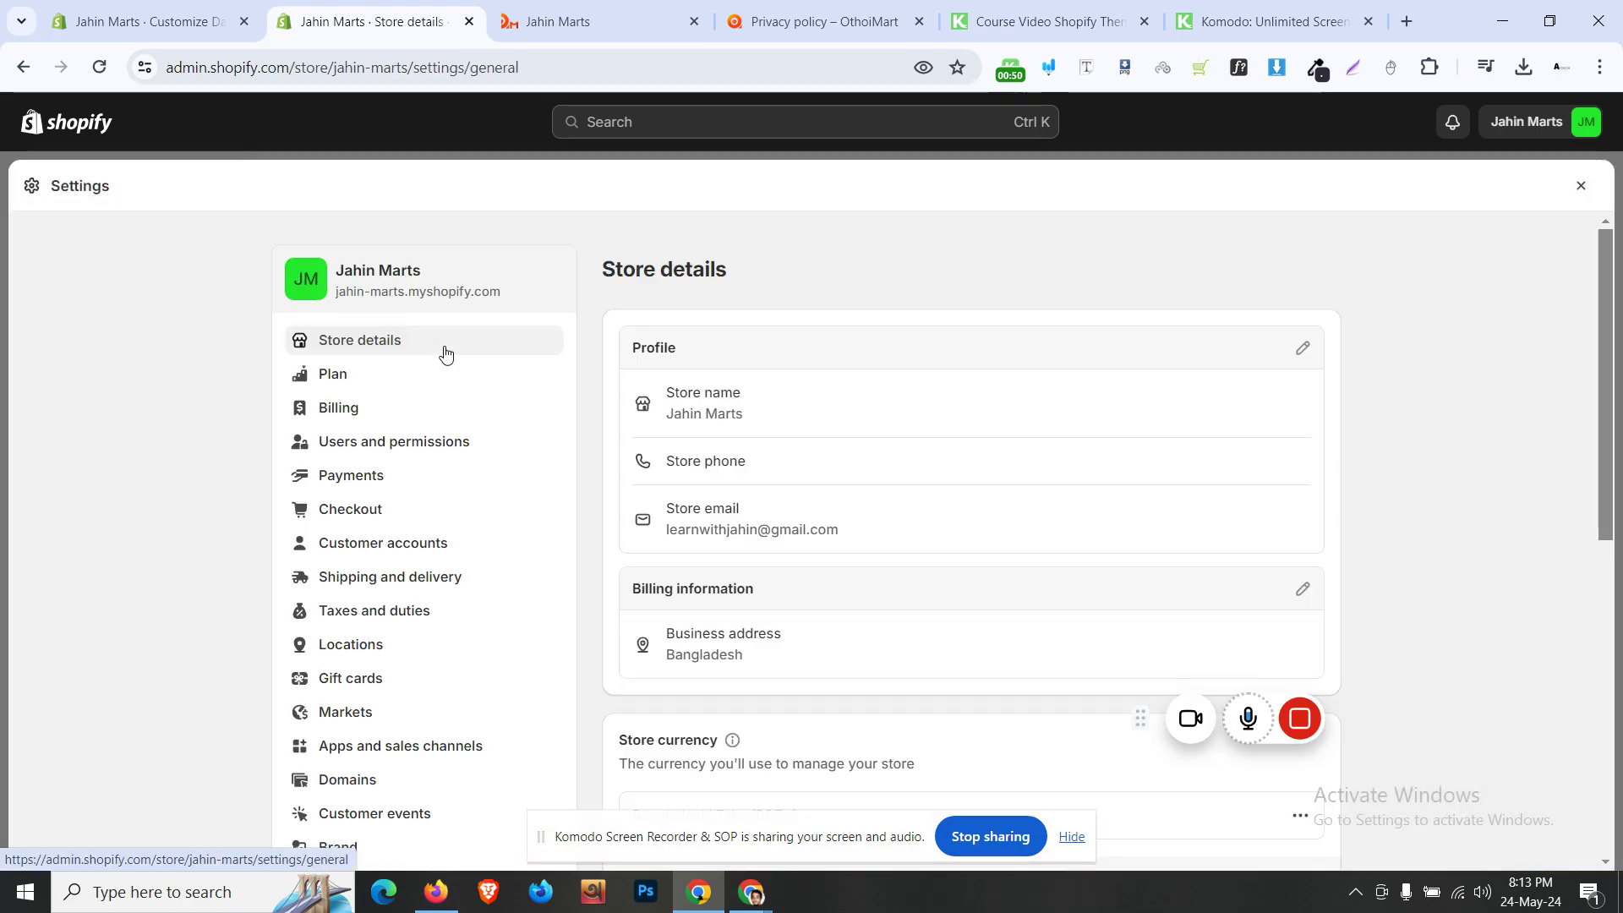
click(1582, 185)
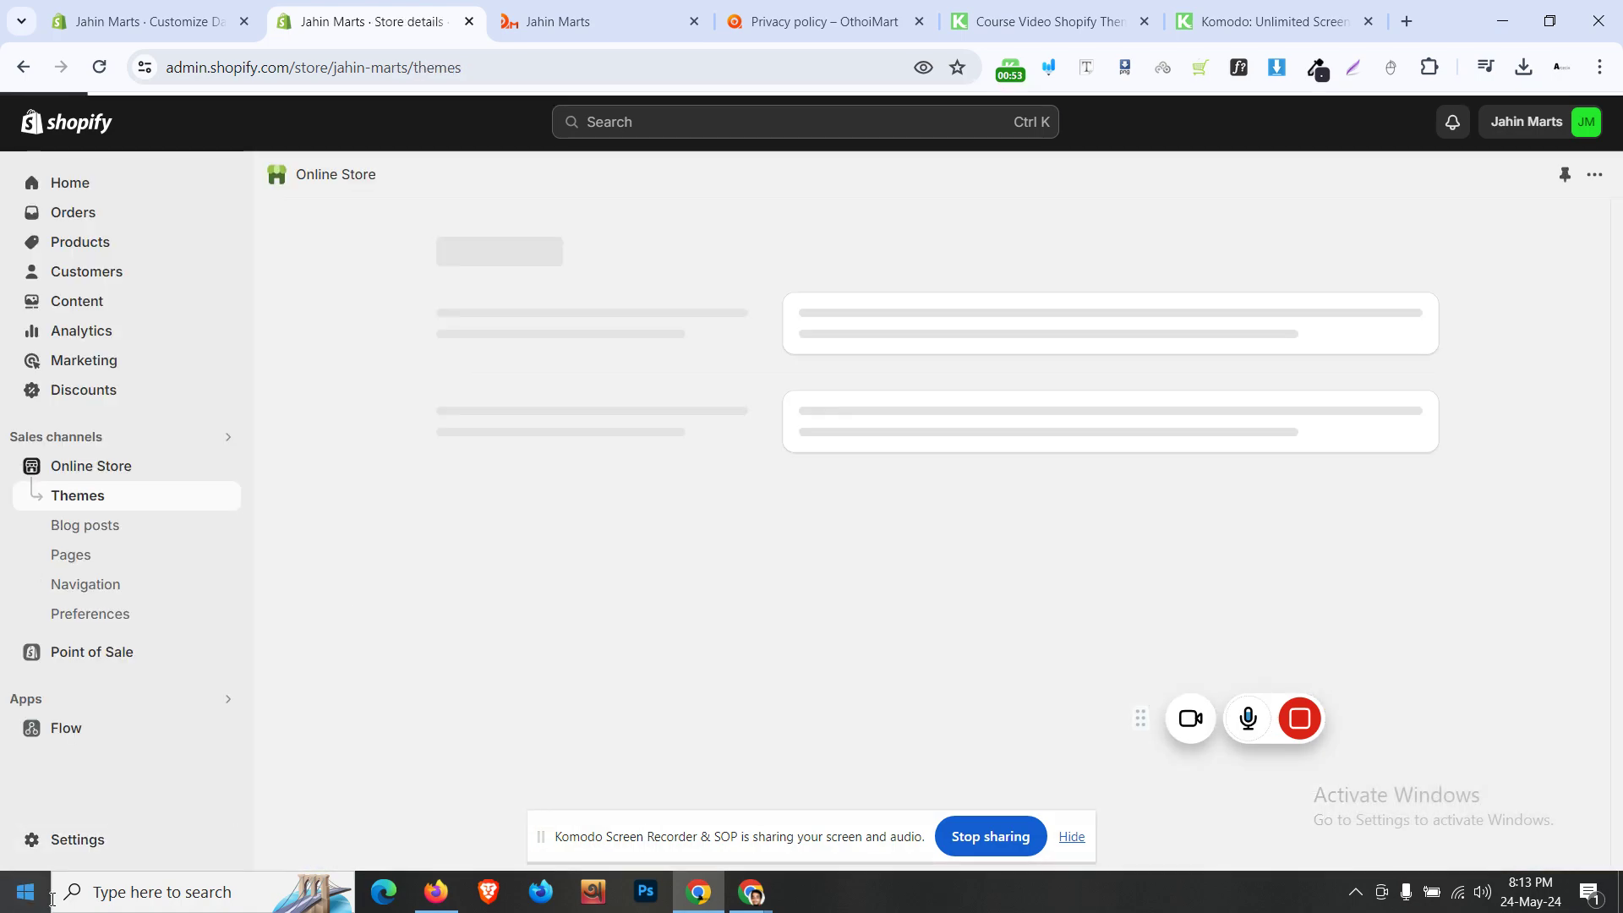
click(124, 843)
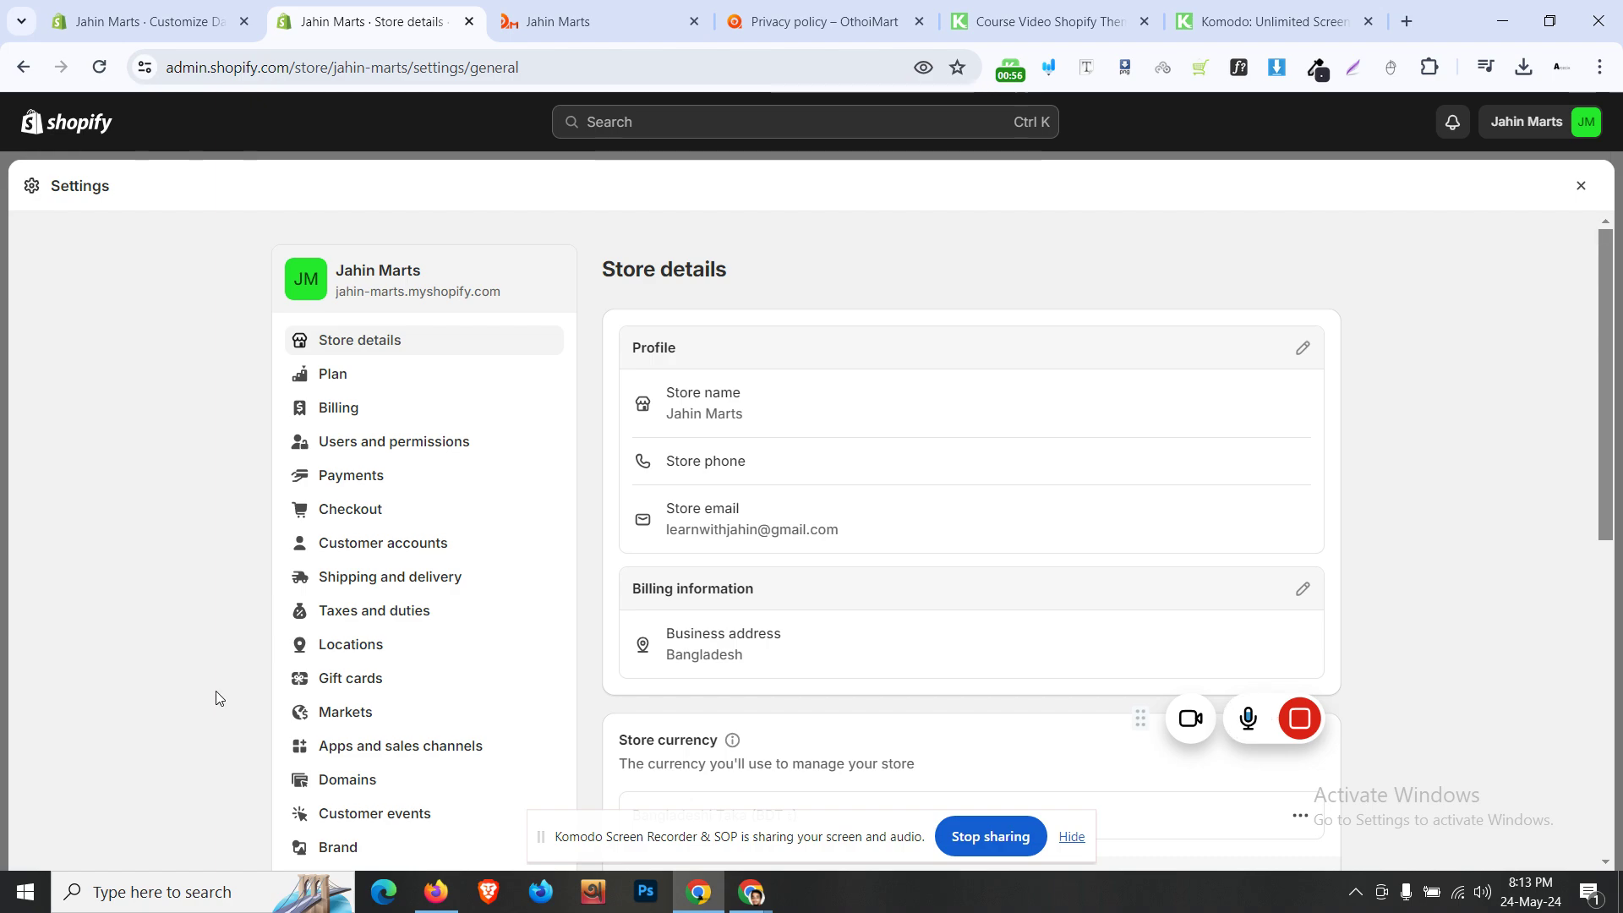
- Open the Policies section of the store settings
scroll(218, 698, down, 2)
scroll(218, 697, down, 2)
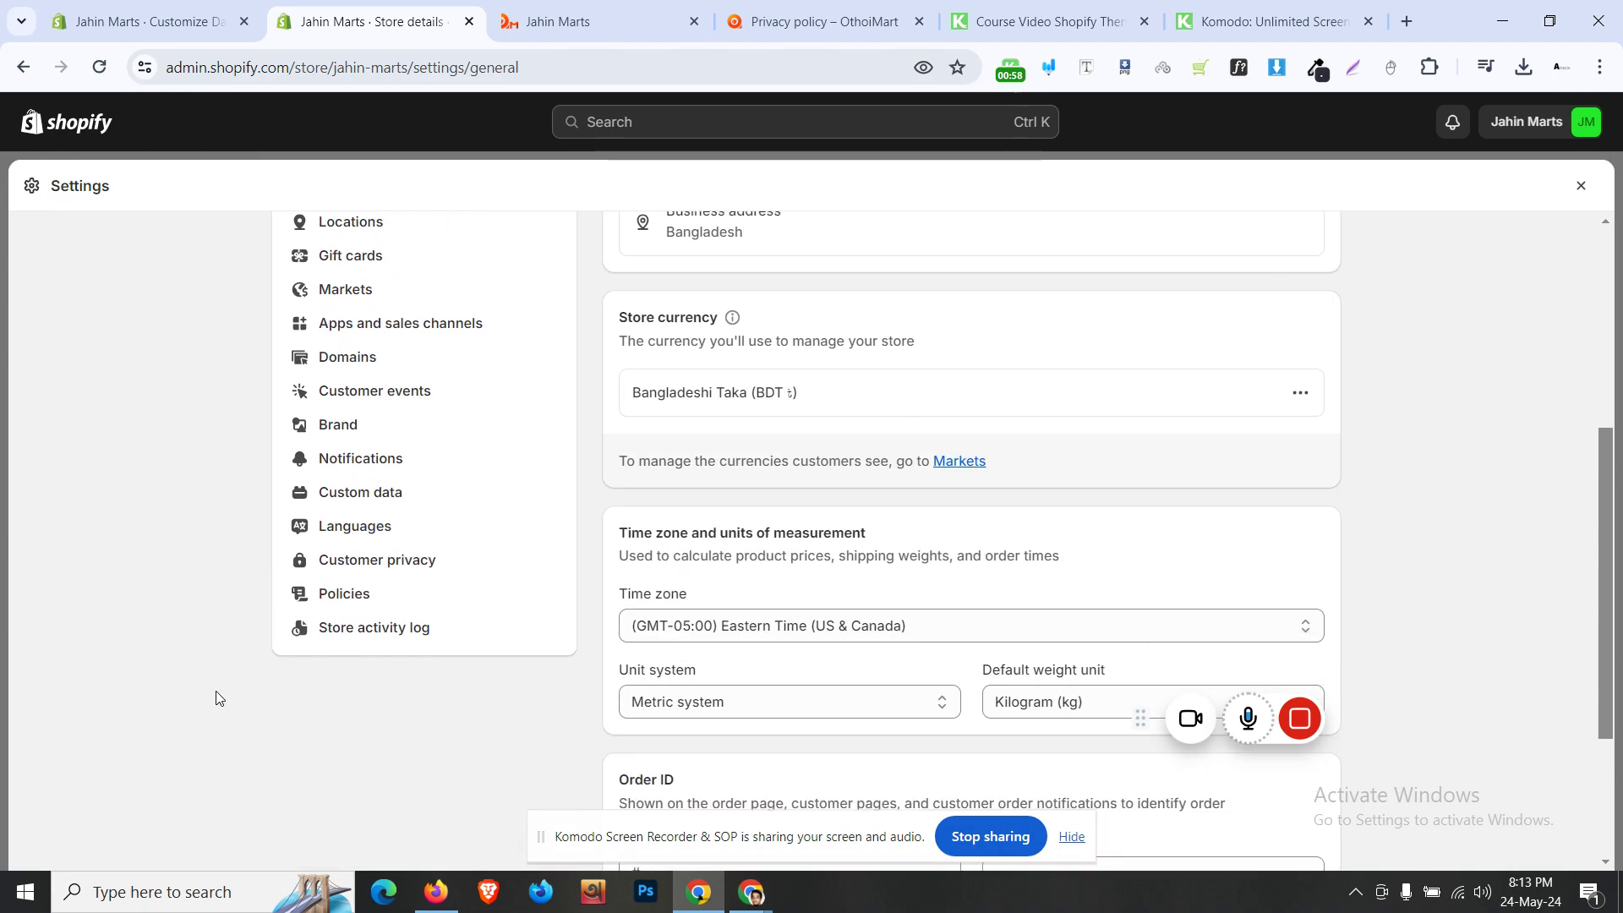
scroll(261, 606, up, 5)
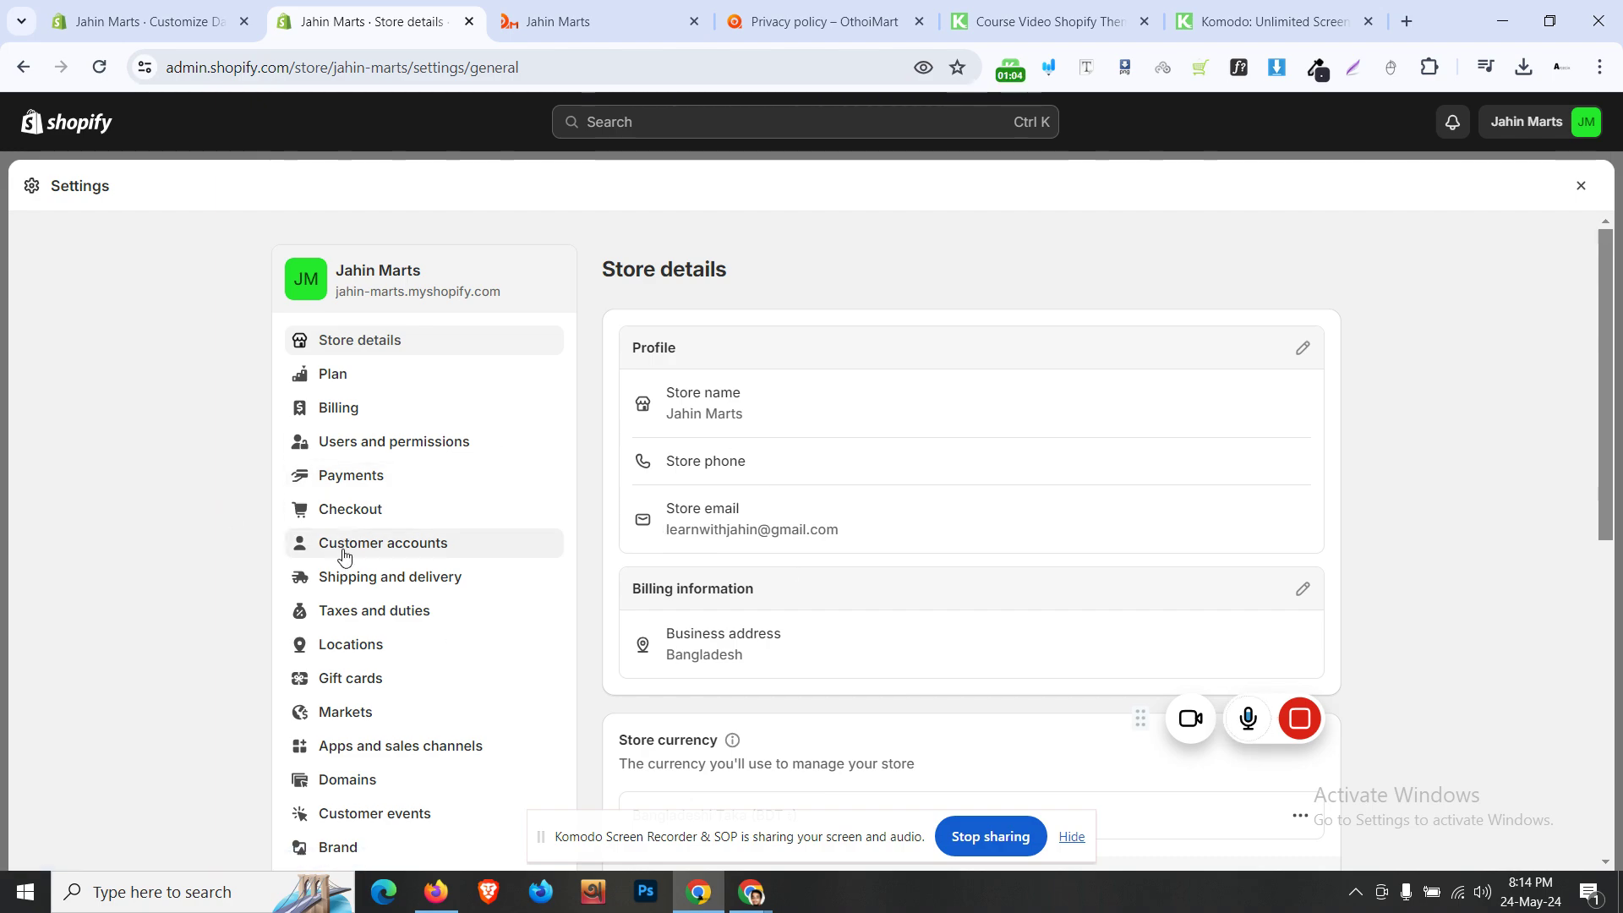
scroll(304, 554, down, 4)
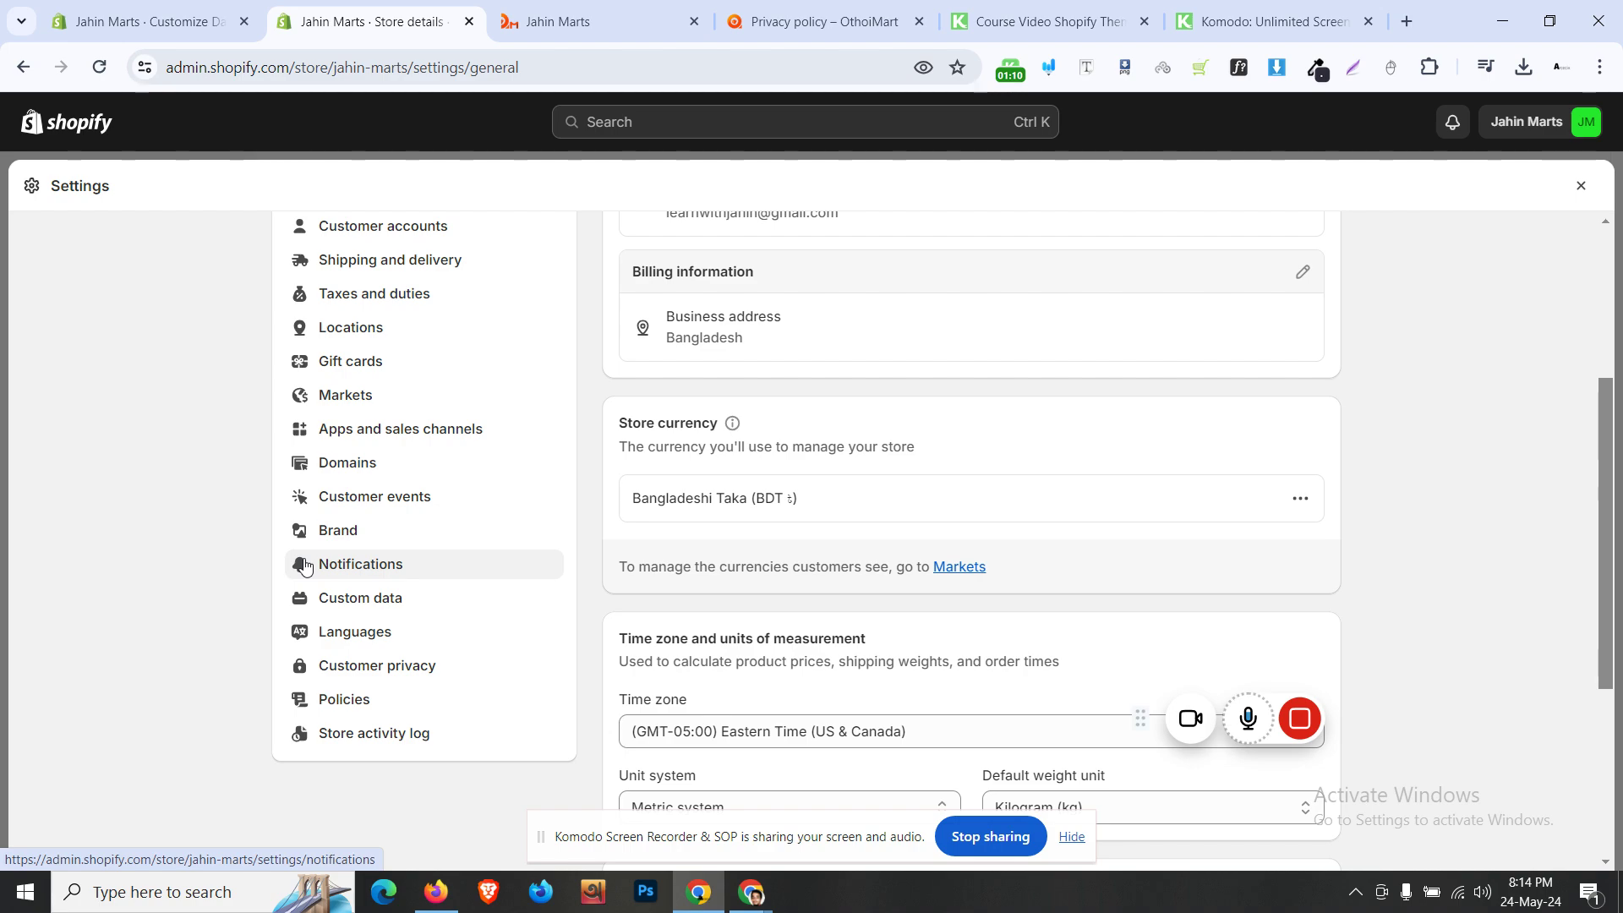
click(359, 708)
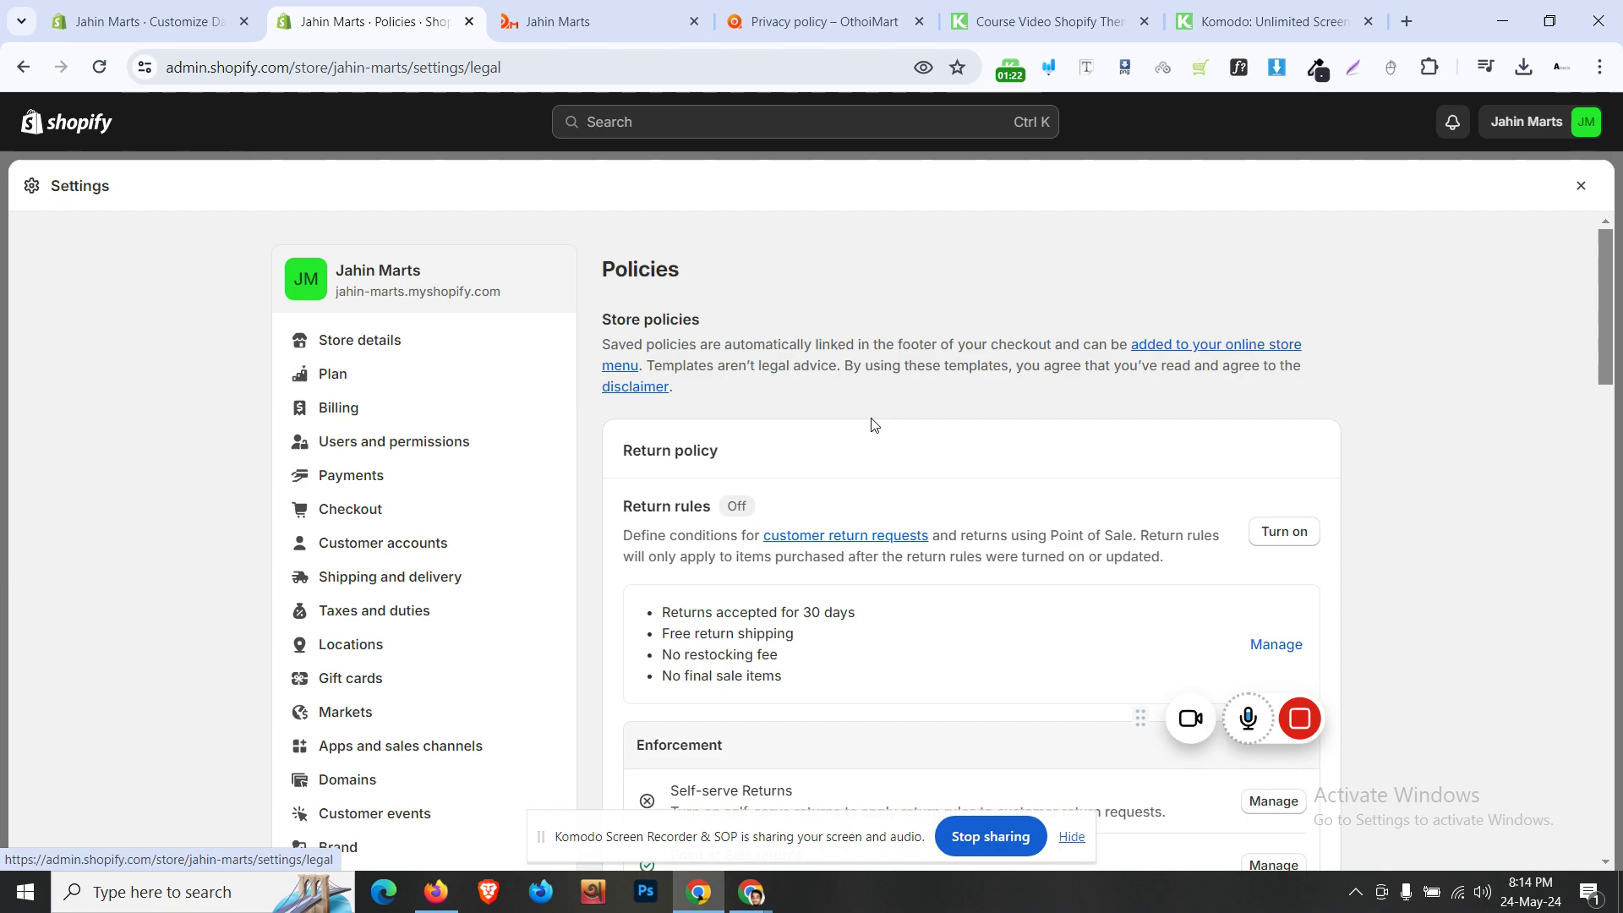
- Review the store policy sections from the return rules and written refund policy through to the contact information
scroll(884, 444, down, 5)
scroll(875, 463, down, 5)
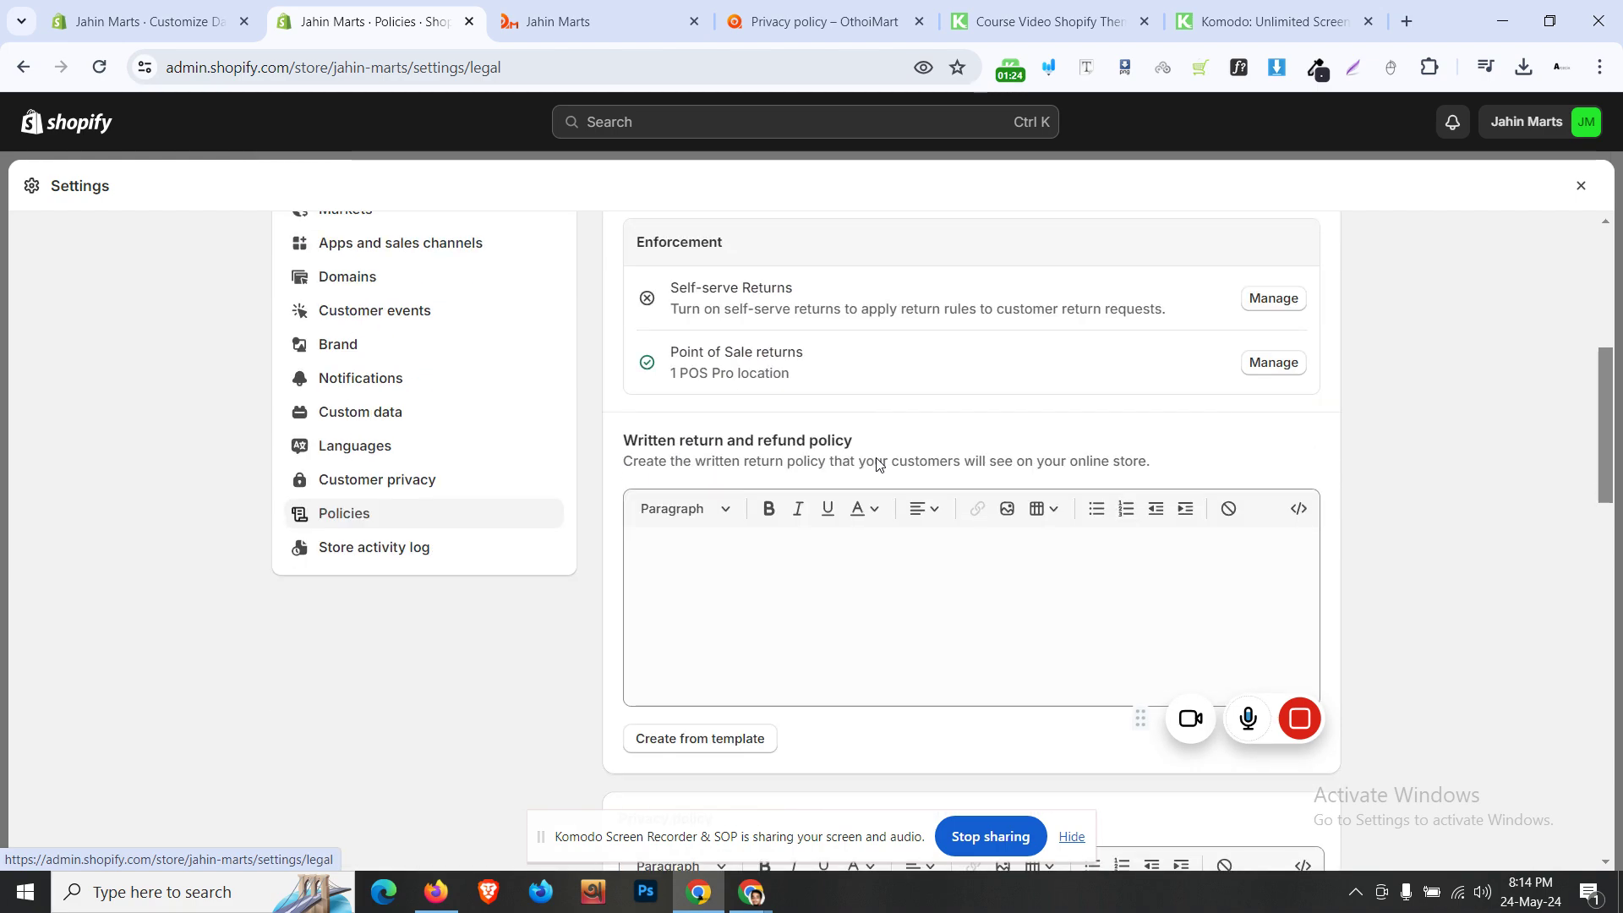
scroll(871, 448, up, 4)
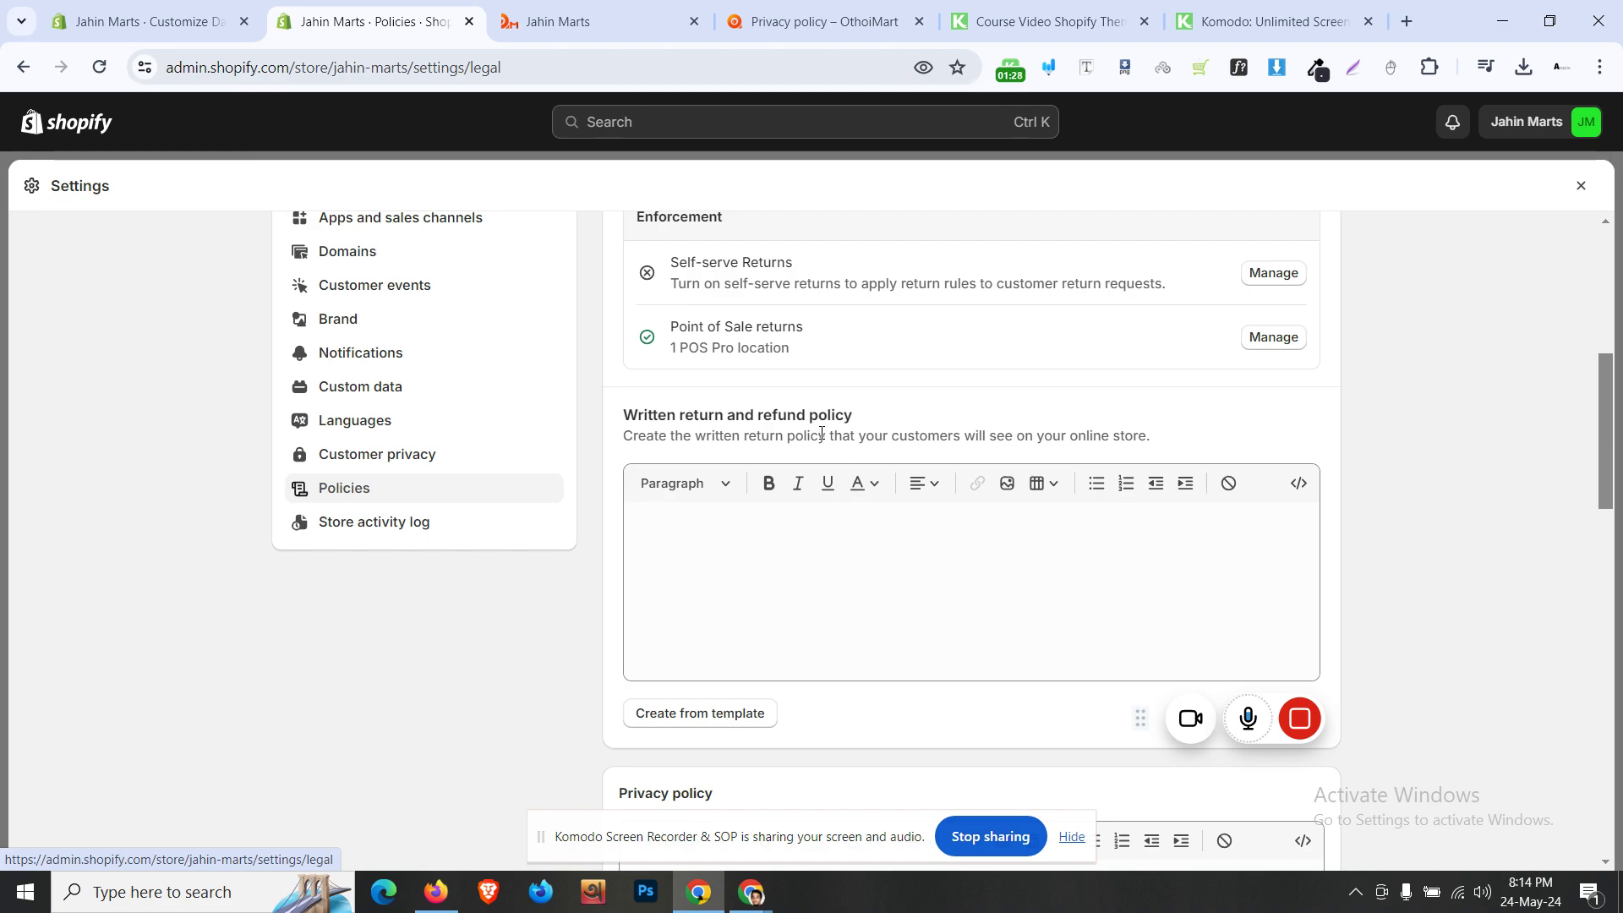
scroll(821, 434, up, 3)
scroll(821, 438, up, 3)
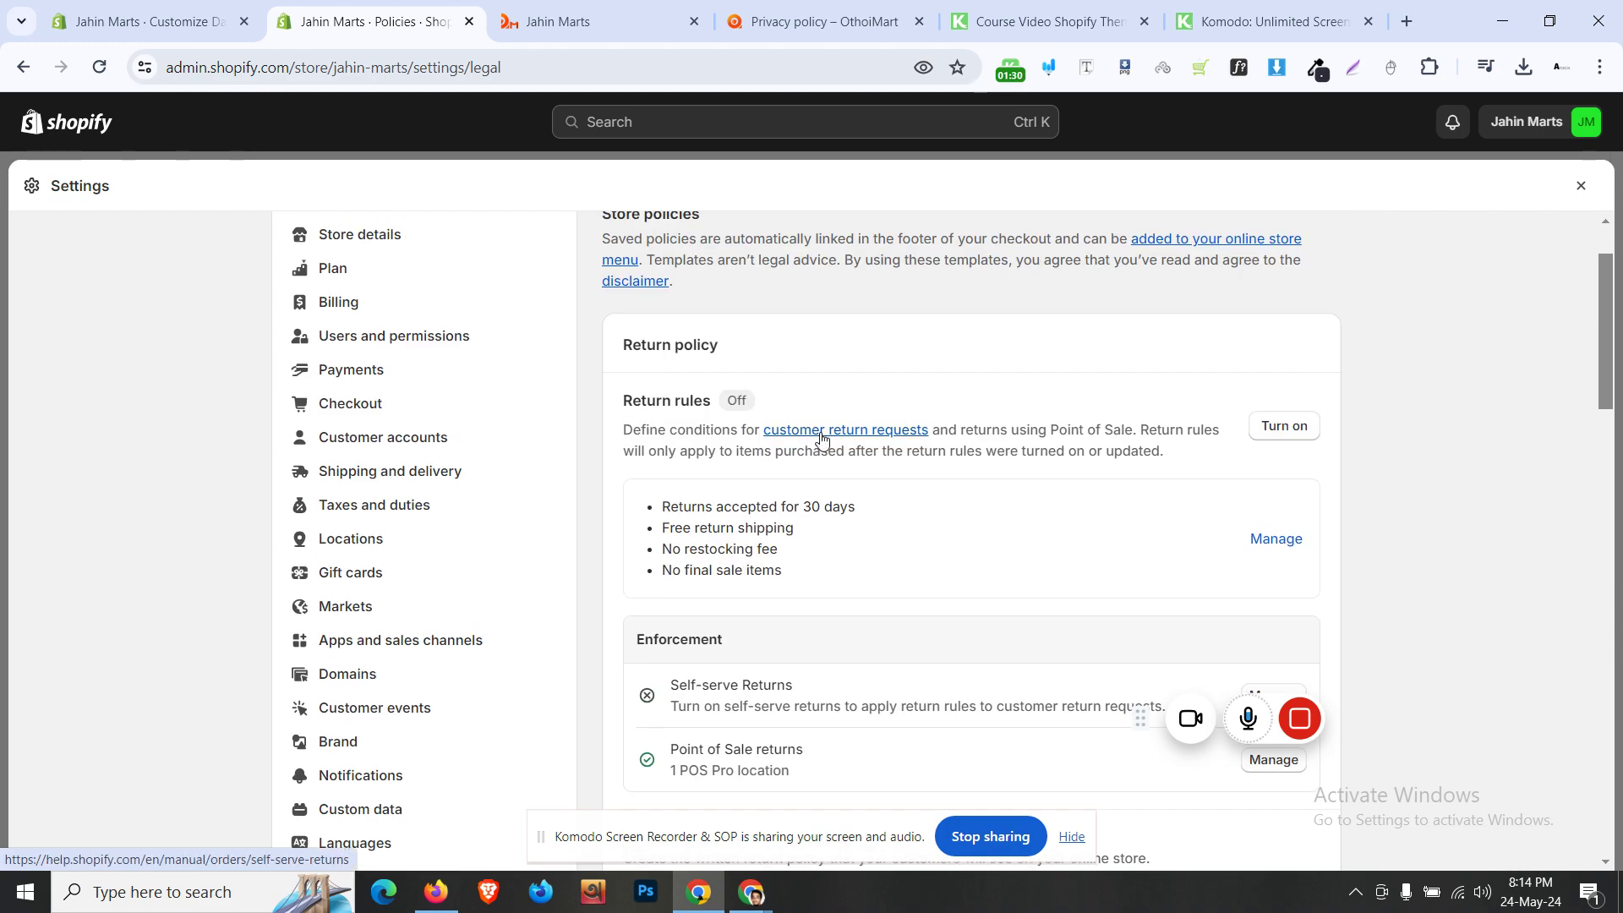
scroll(806, 437, down, 20)
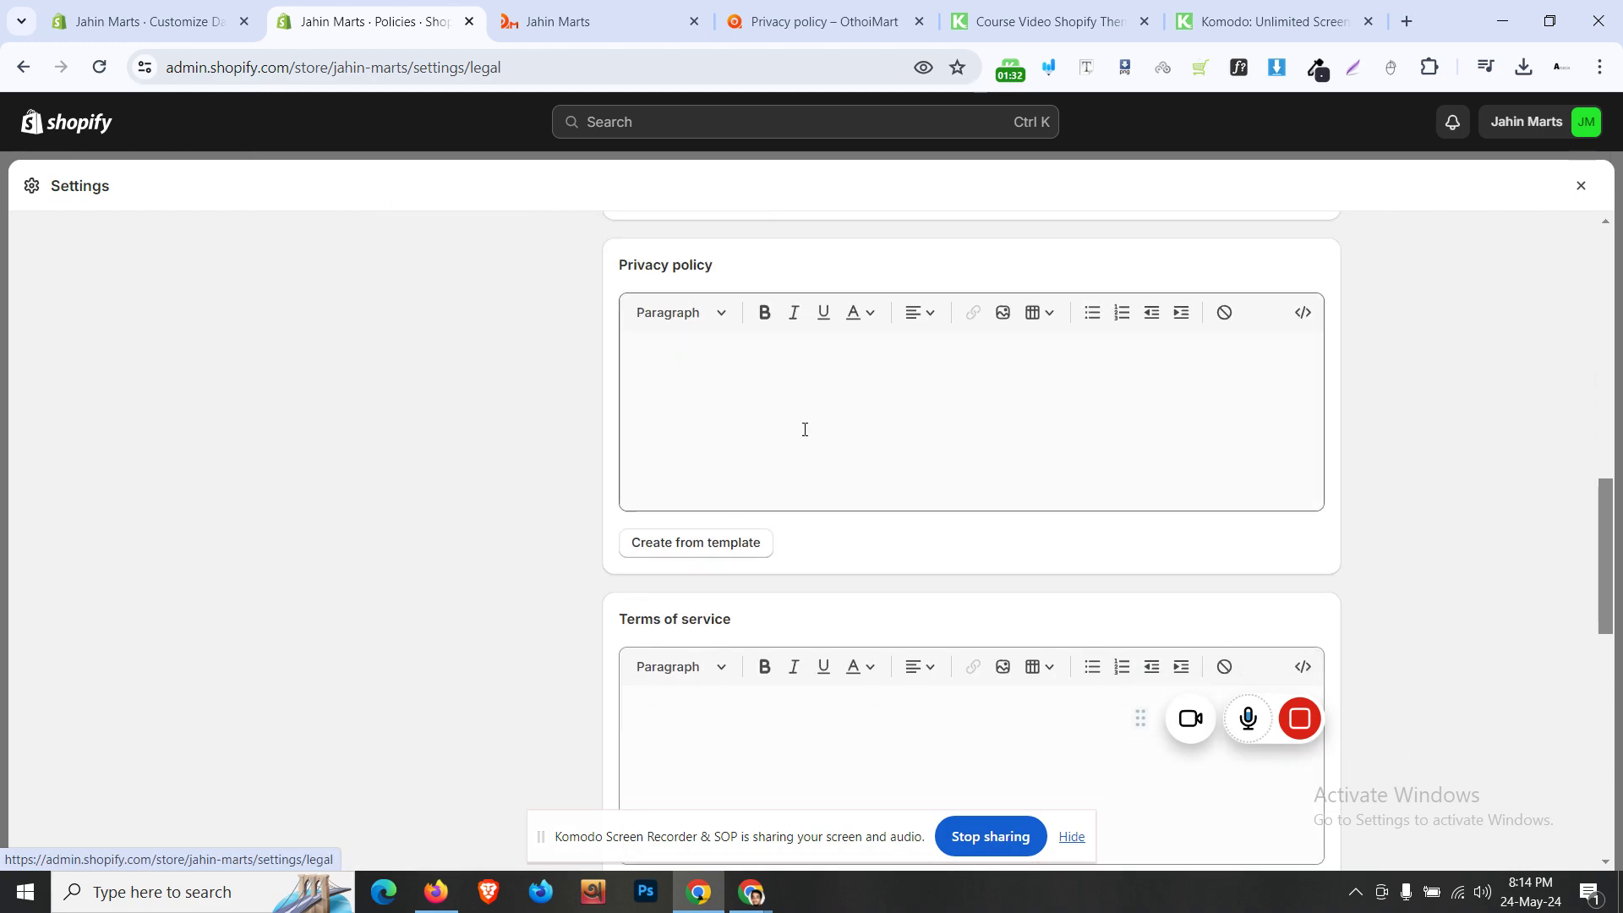
scroll(804, 436, down, 4)
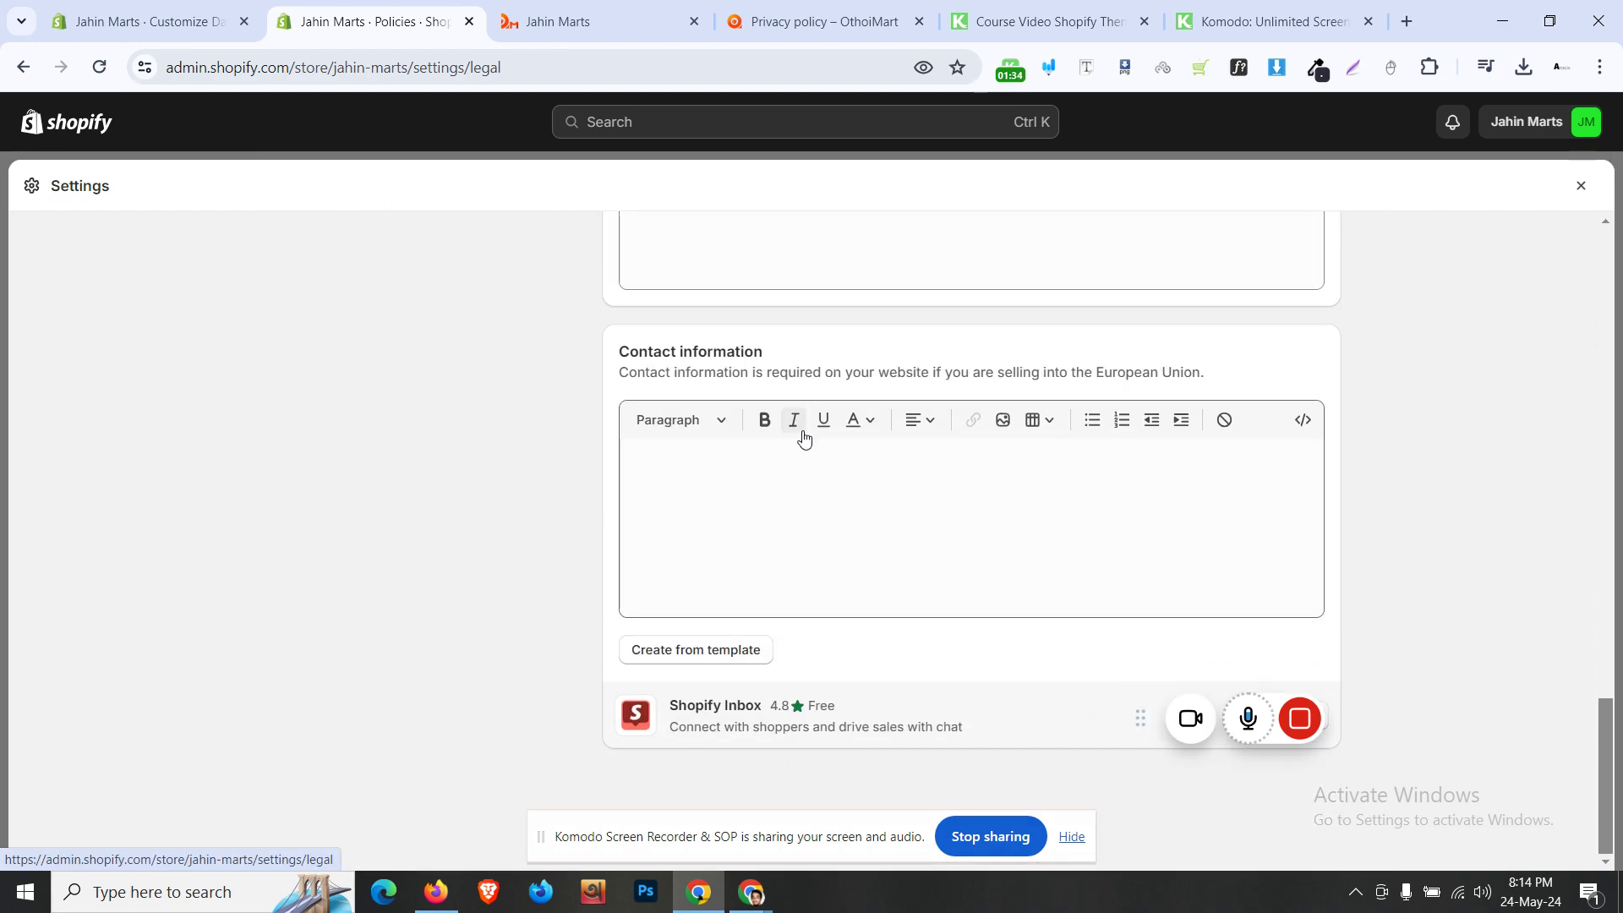
scroll(804, 436, up, 3)
scroll(804, 437, up, 14)
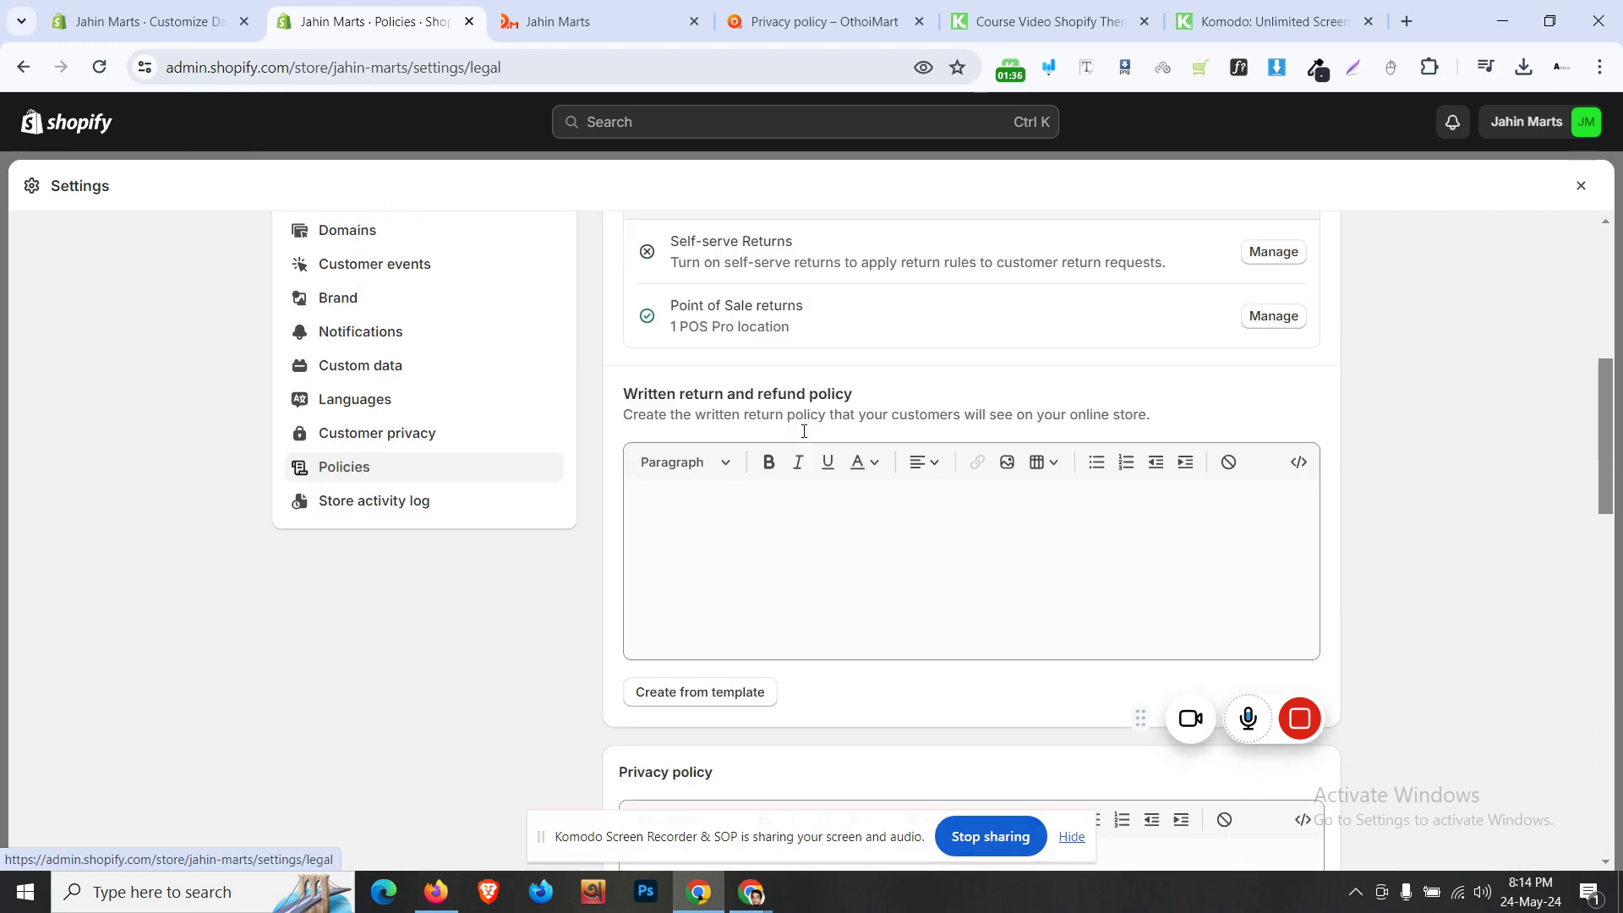
scroll(728, 457, down, 5)
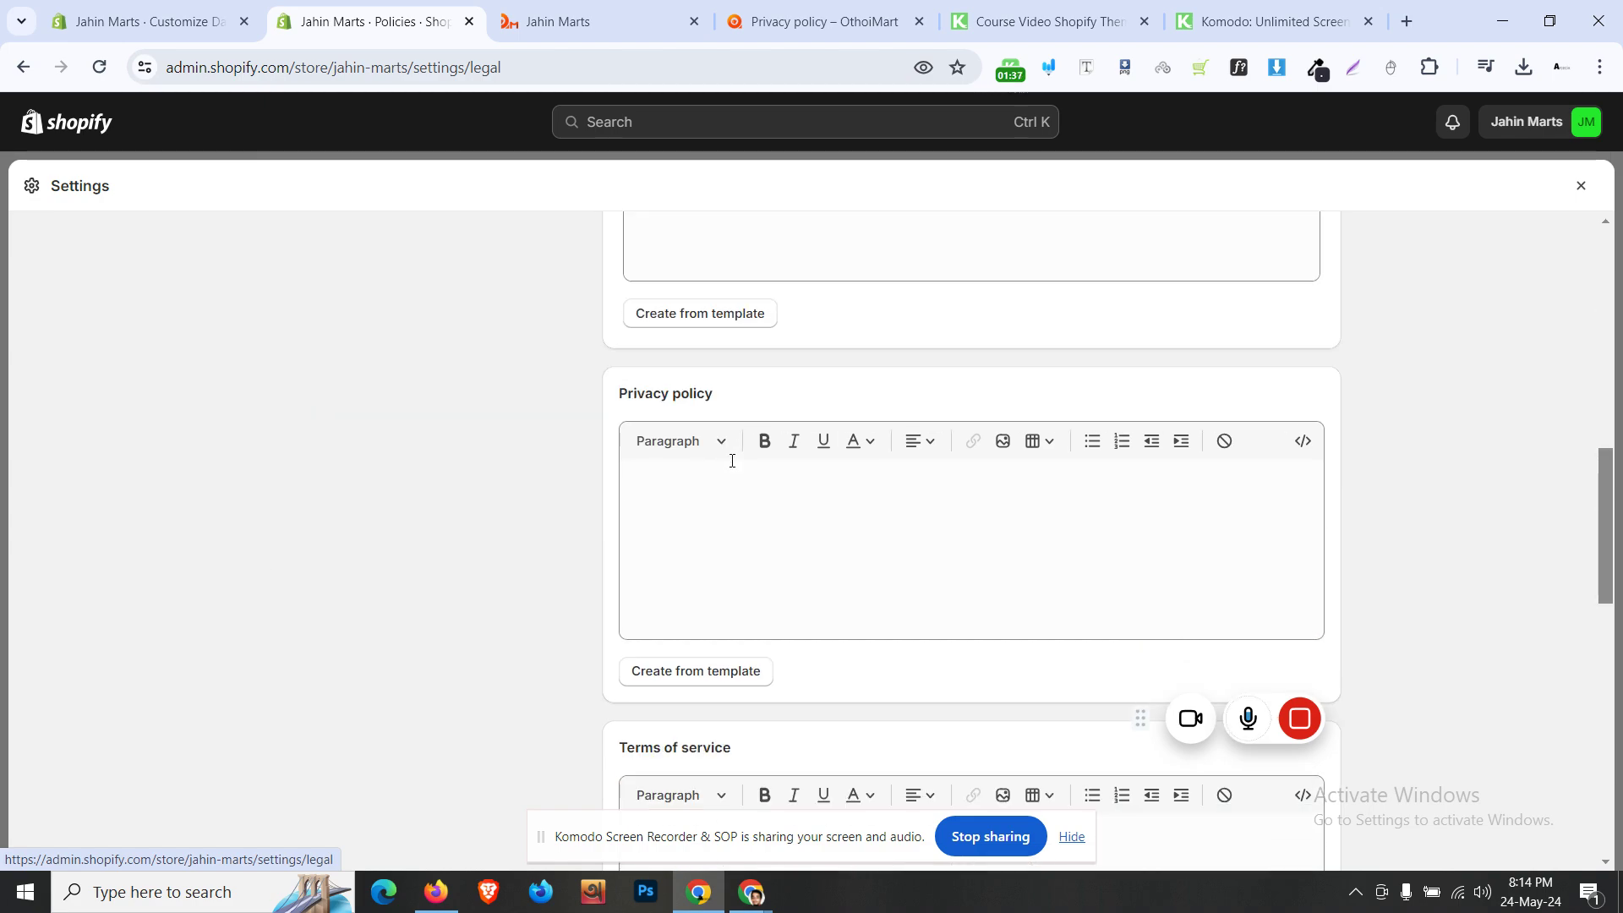
- Fill the store's empty privacy policy with Shopify's template text
click(647, 22)
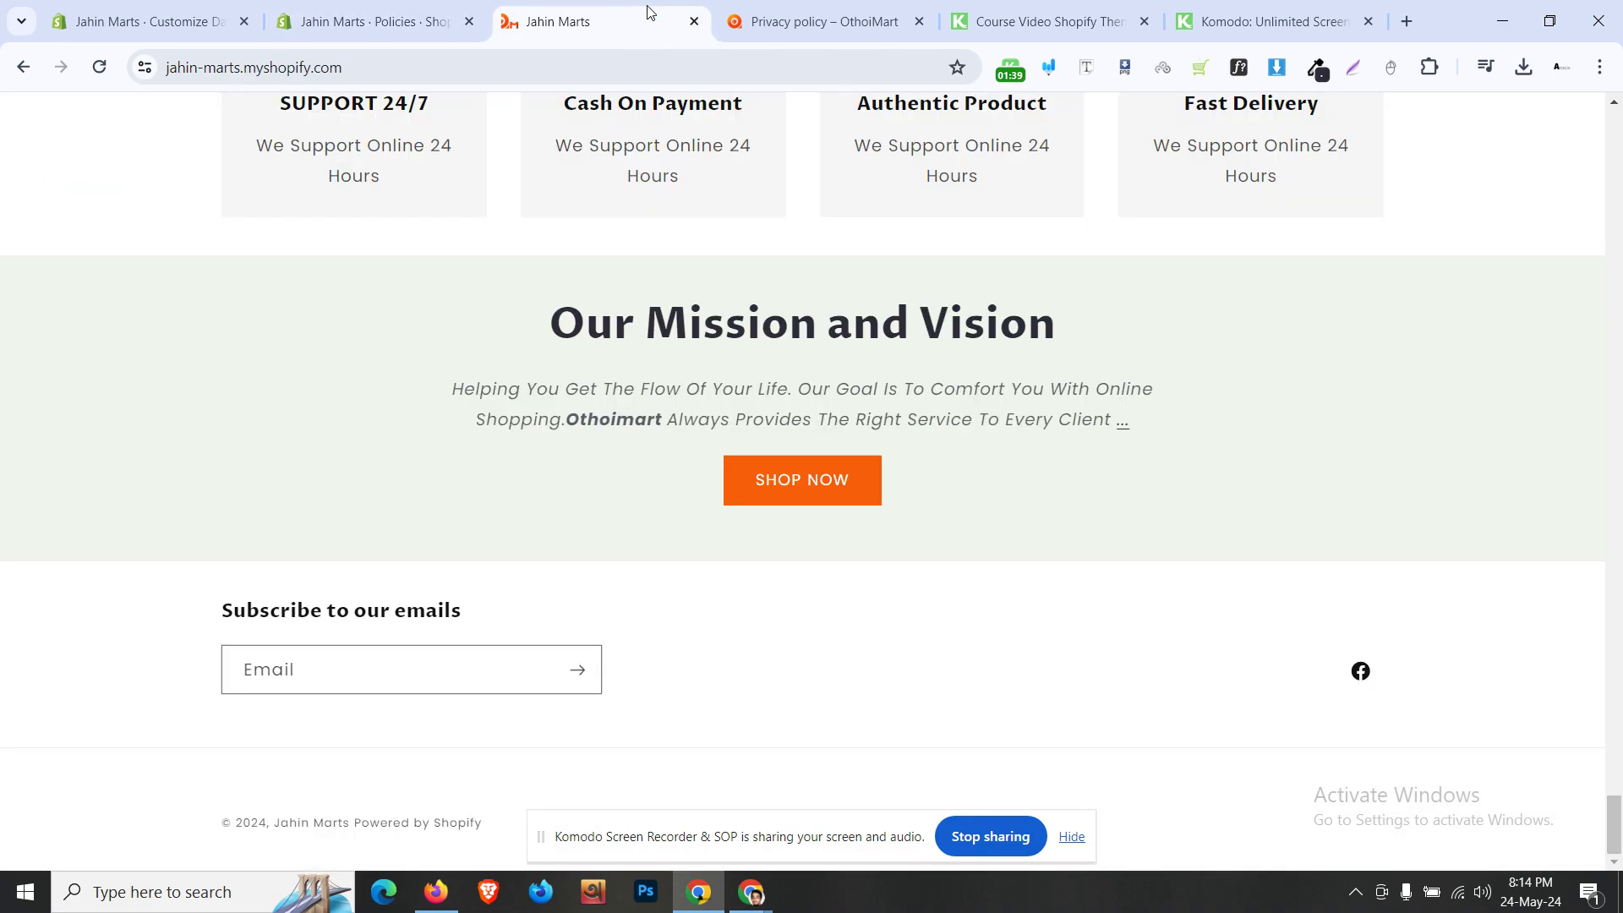
click(850, 10)
click(372, 21)
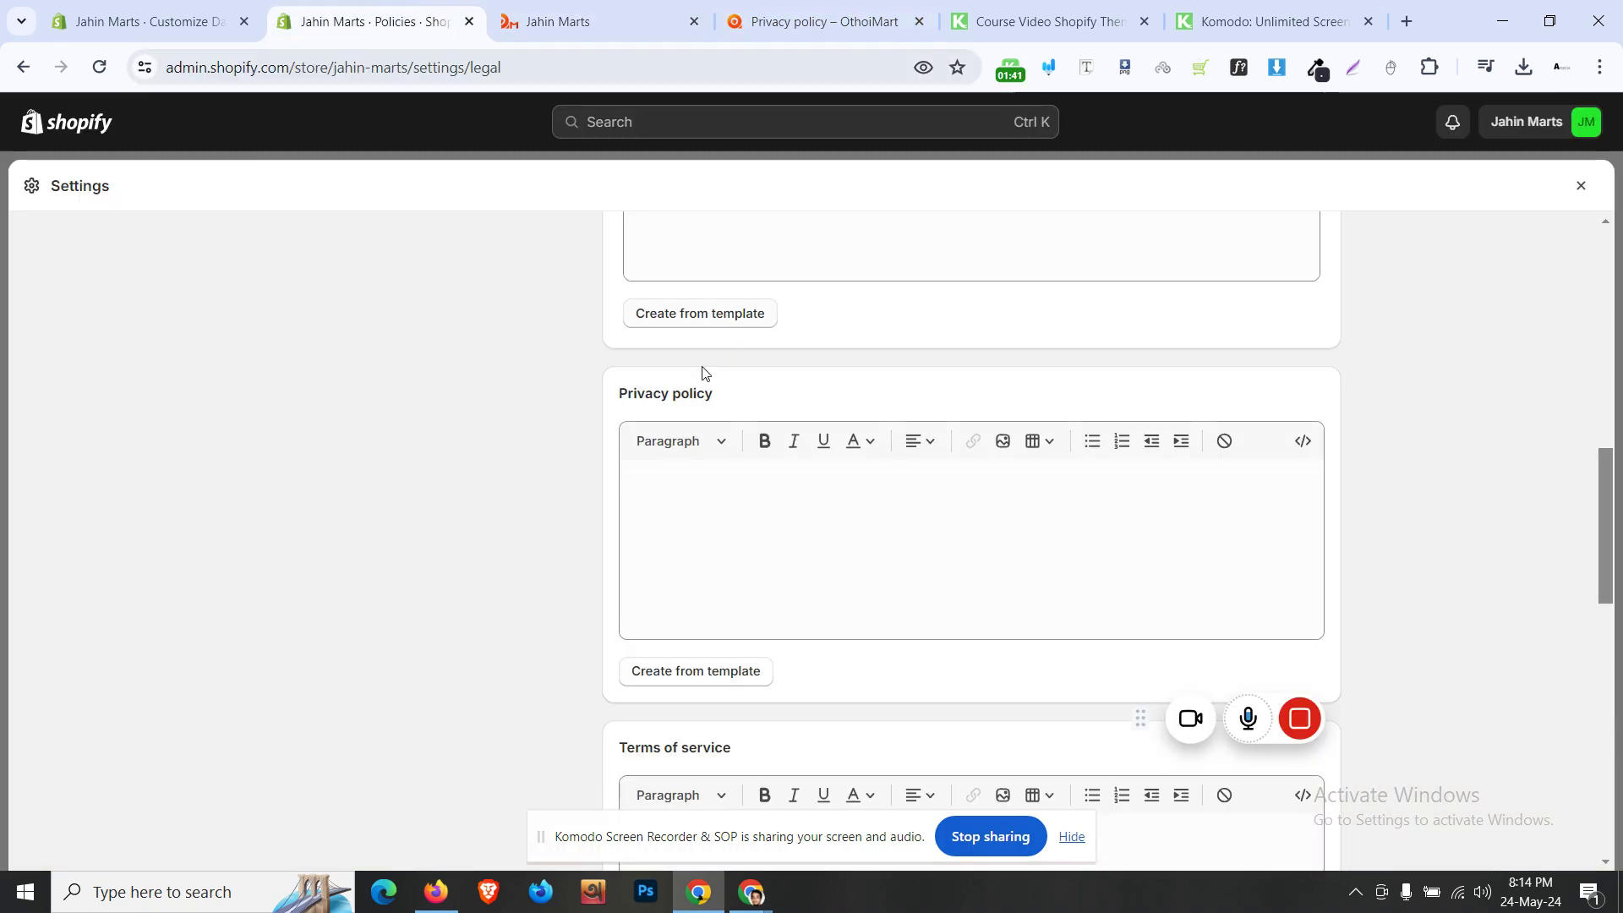
click(755, 674)
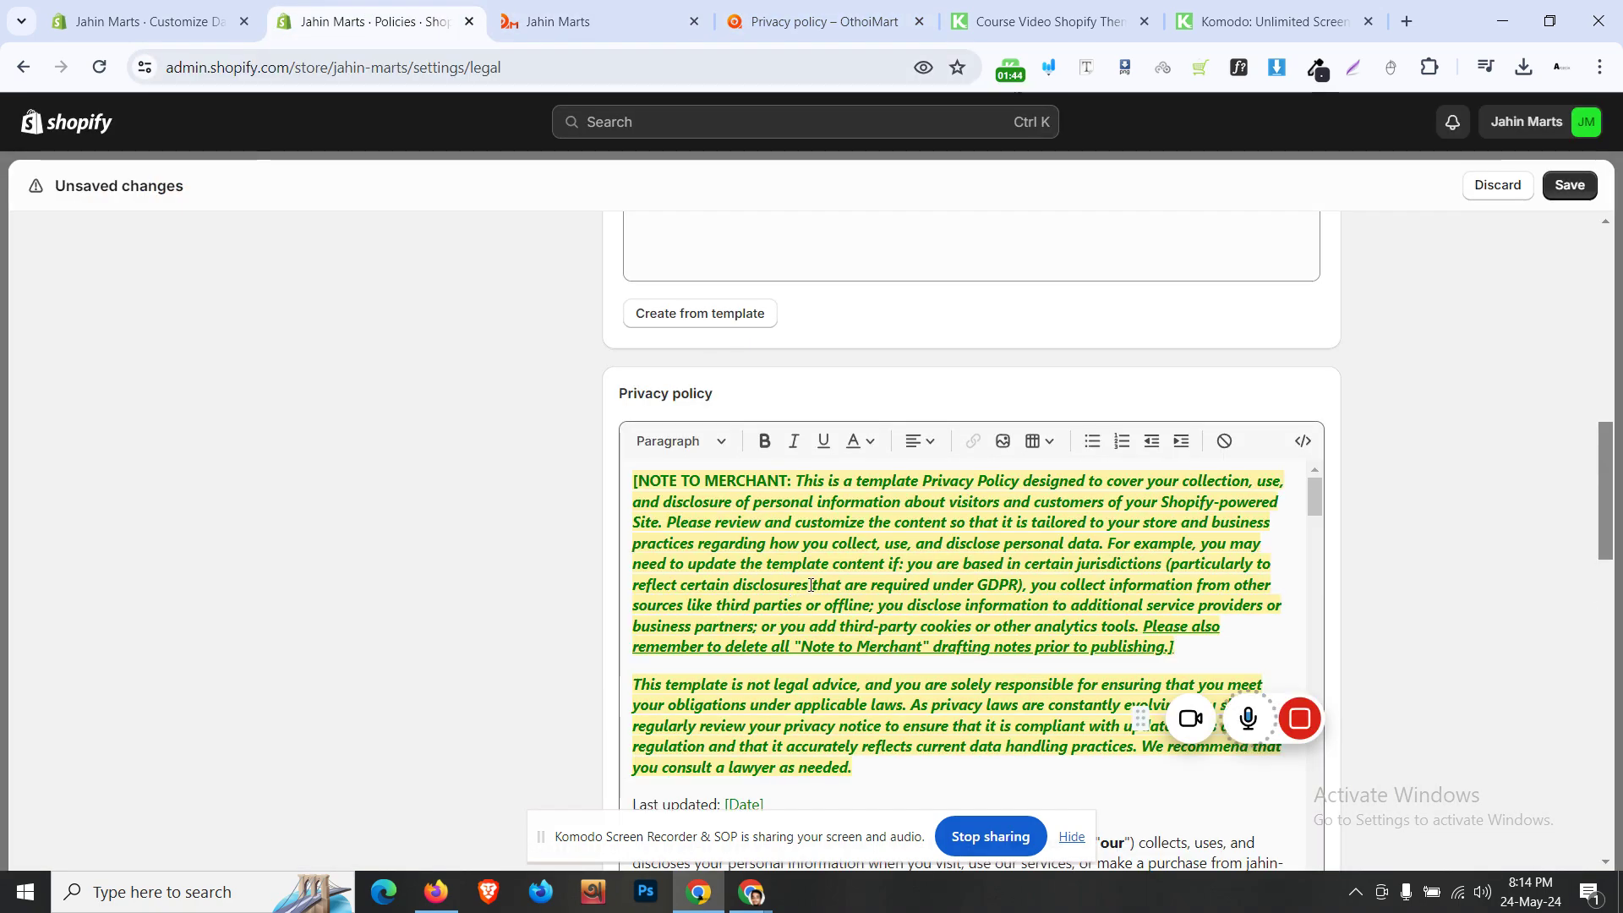
- Read through the privacy policy template down to its Contact section and the closing merchant note
scroll(811, 586, down, 15)
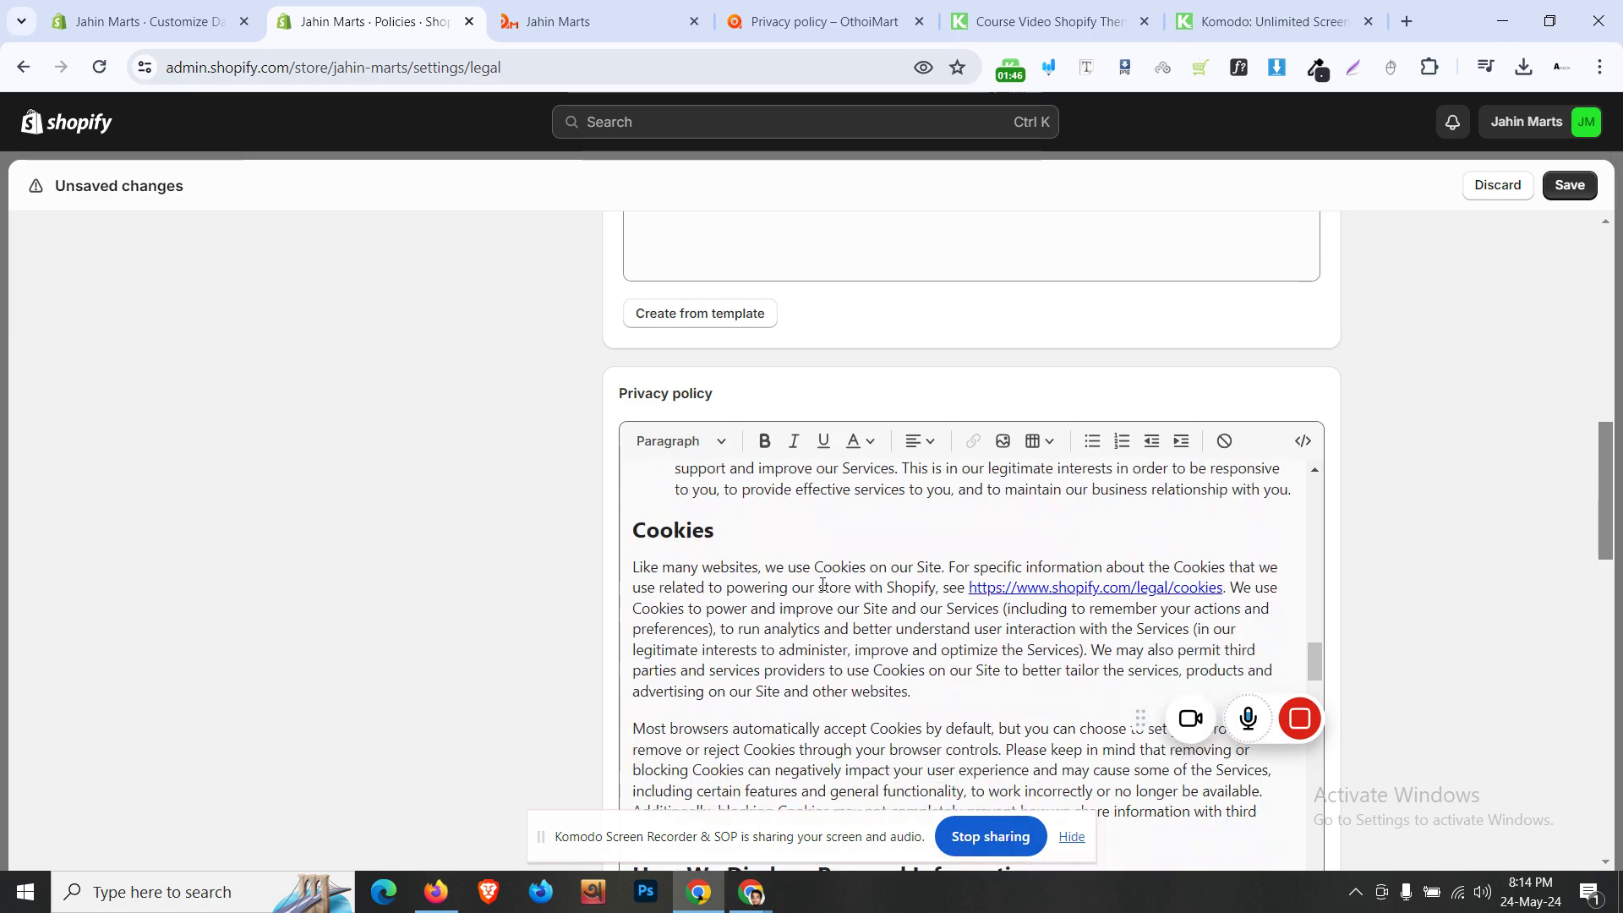
scroll(822, 585, down, 5)
scroll(823, 585, down, 6)
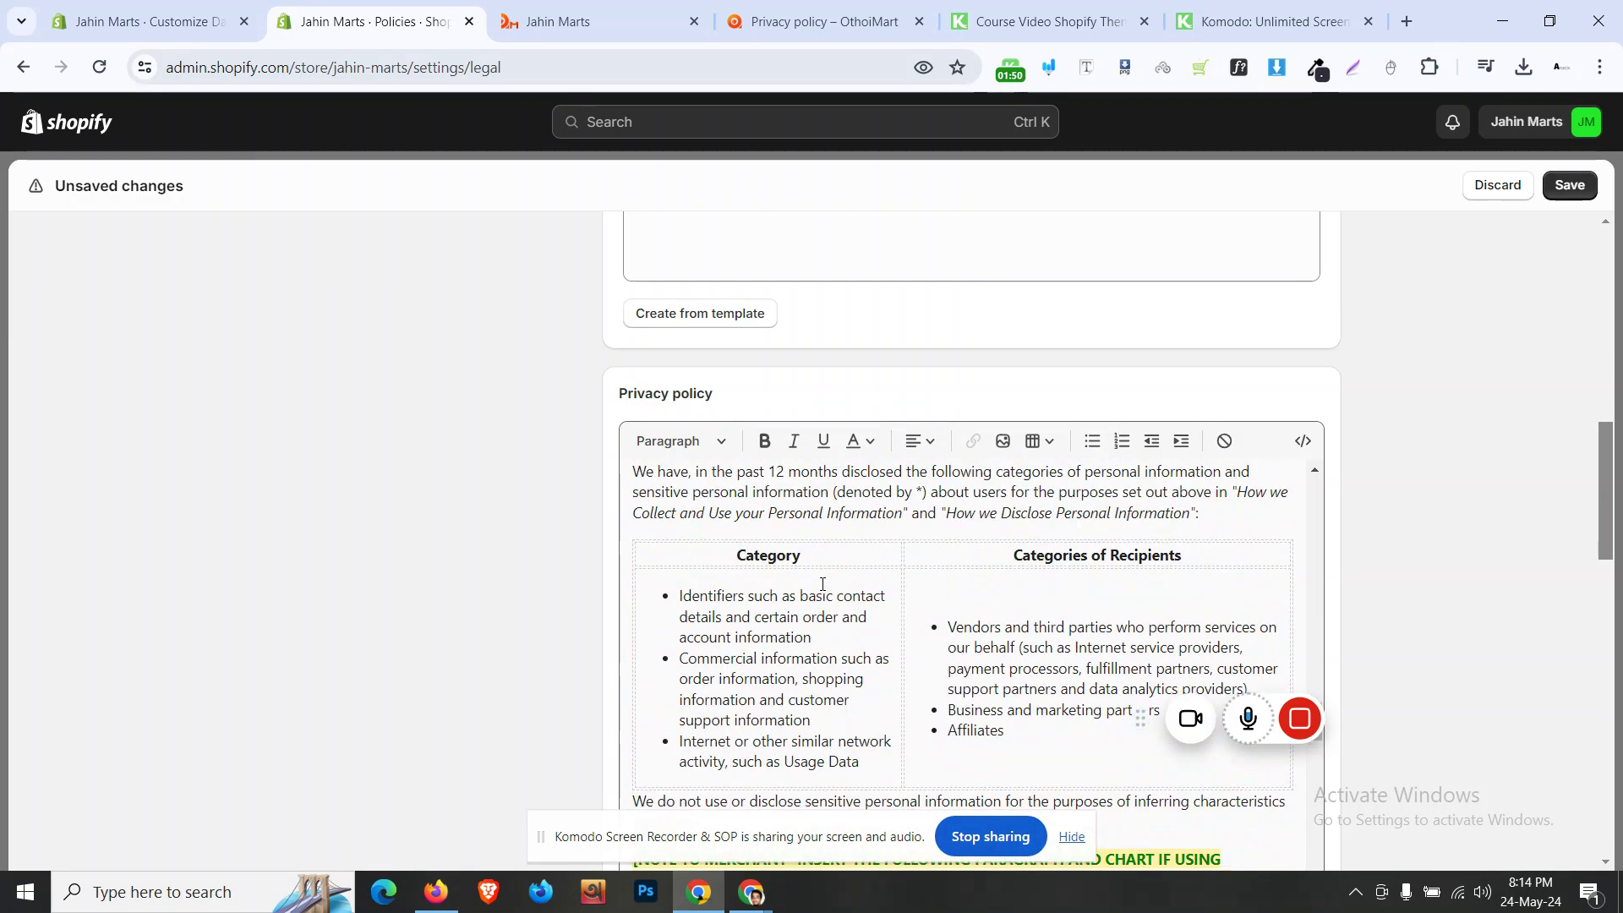
scroll(823, 586, down, 20)
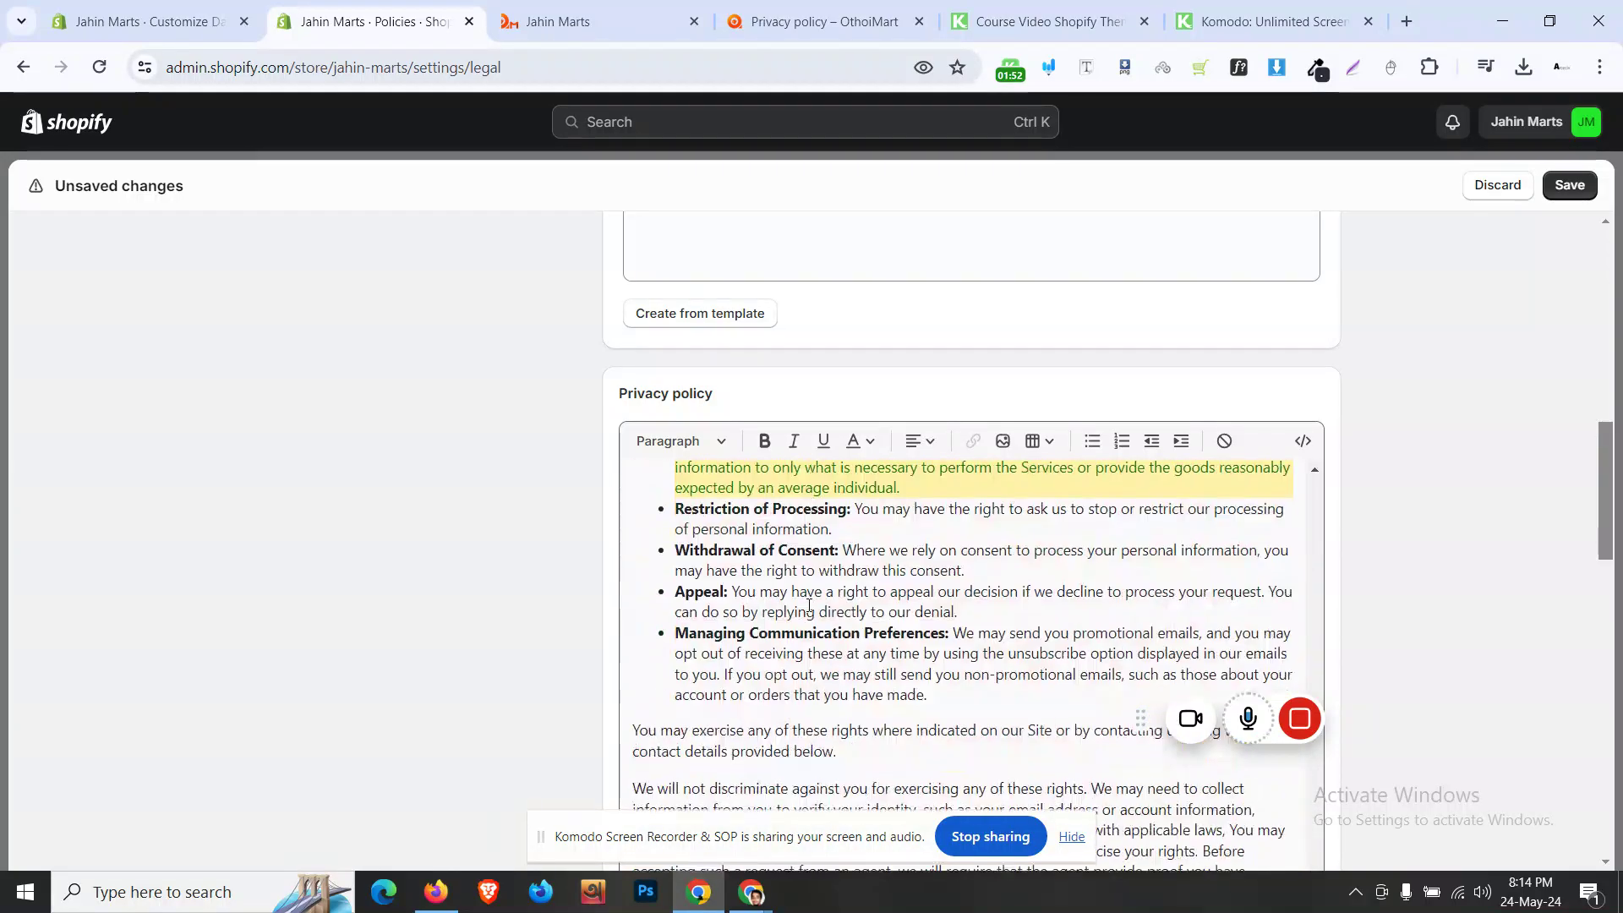
scroll(809, 605, down, 10)
scroll(819, 682, down, 2)
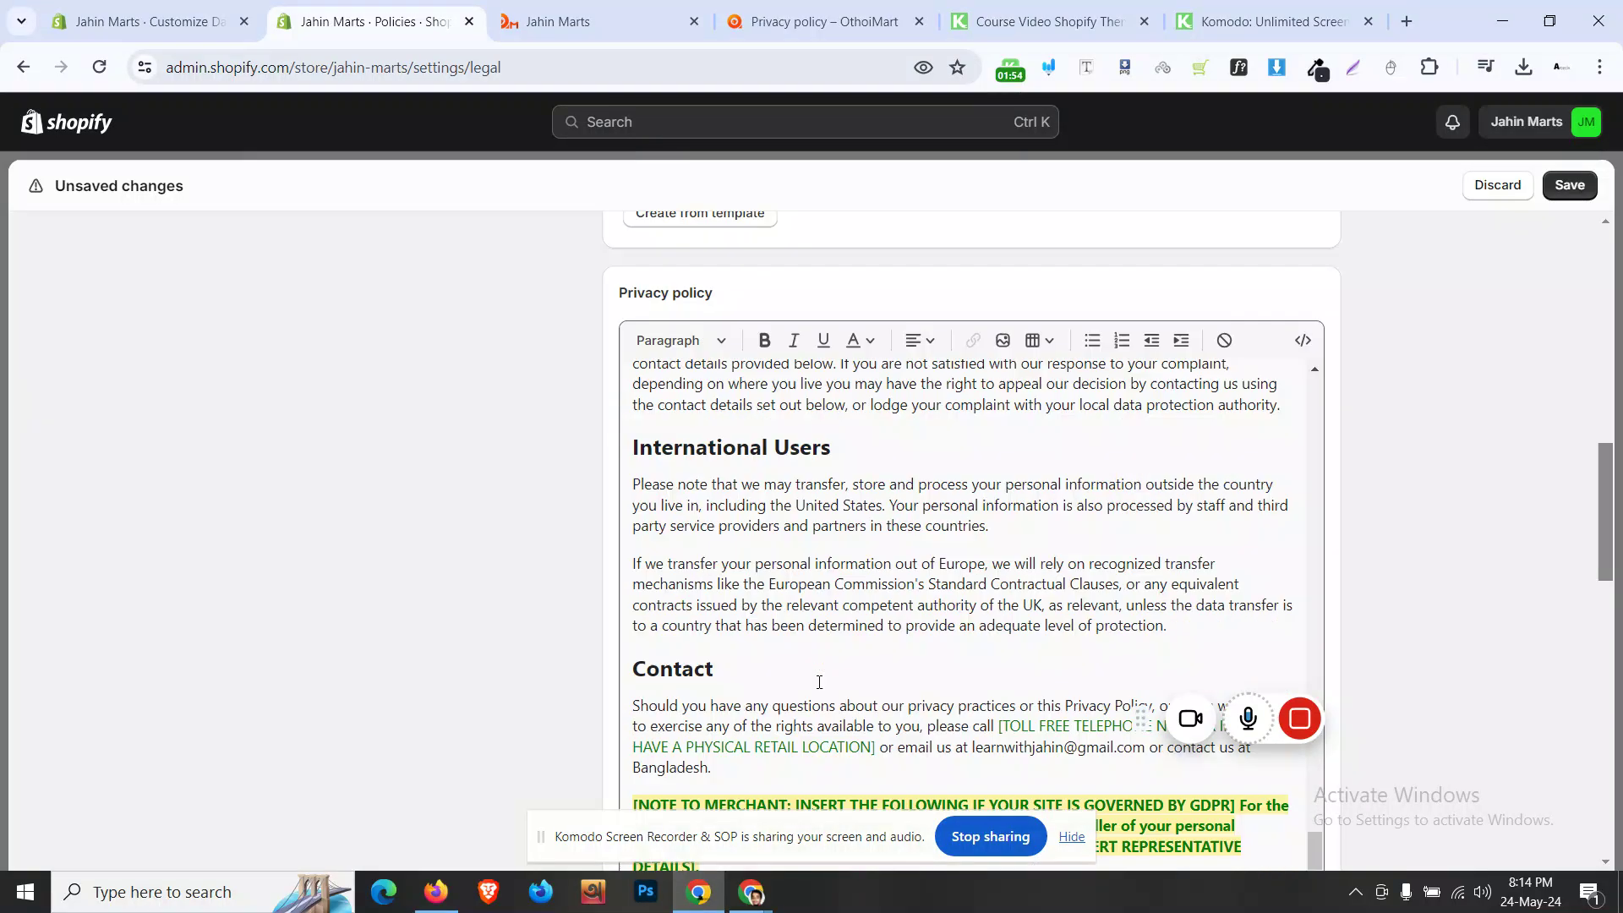
scroll(820, 682, down, 5)
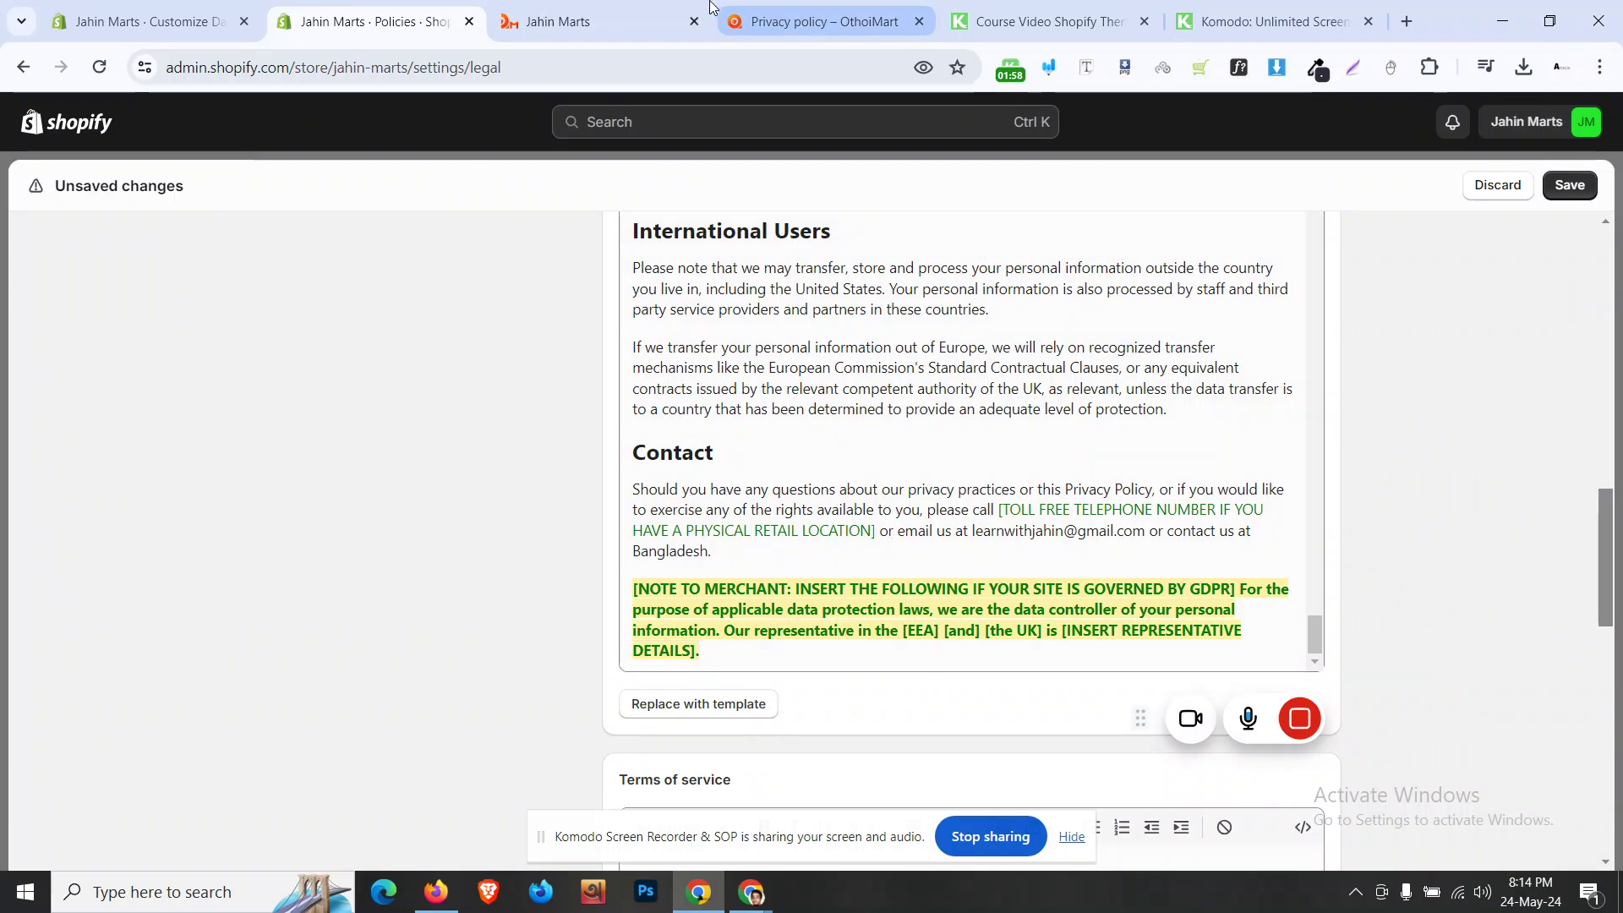
- Examine OthoiMart's published privacy policy from its opening text to the Contact section as a reference
click(746, 17)
scroll(546, 436, down, 4)
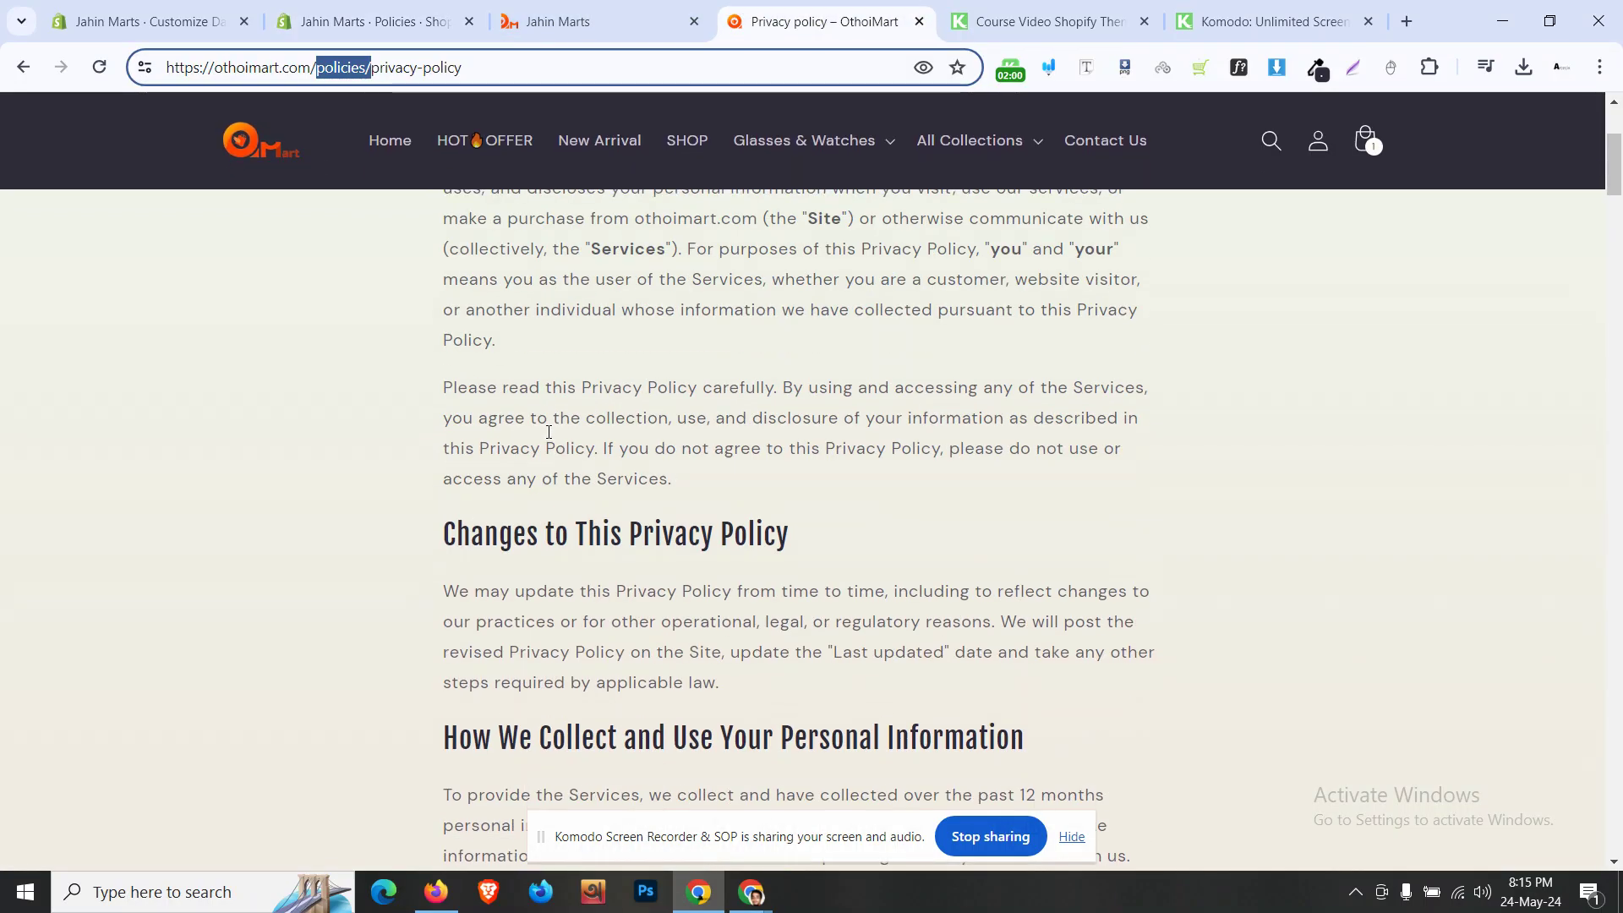
scroll(549, 431, up, 4)
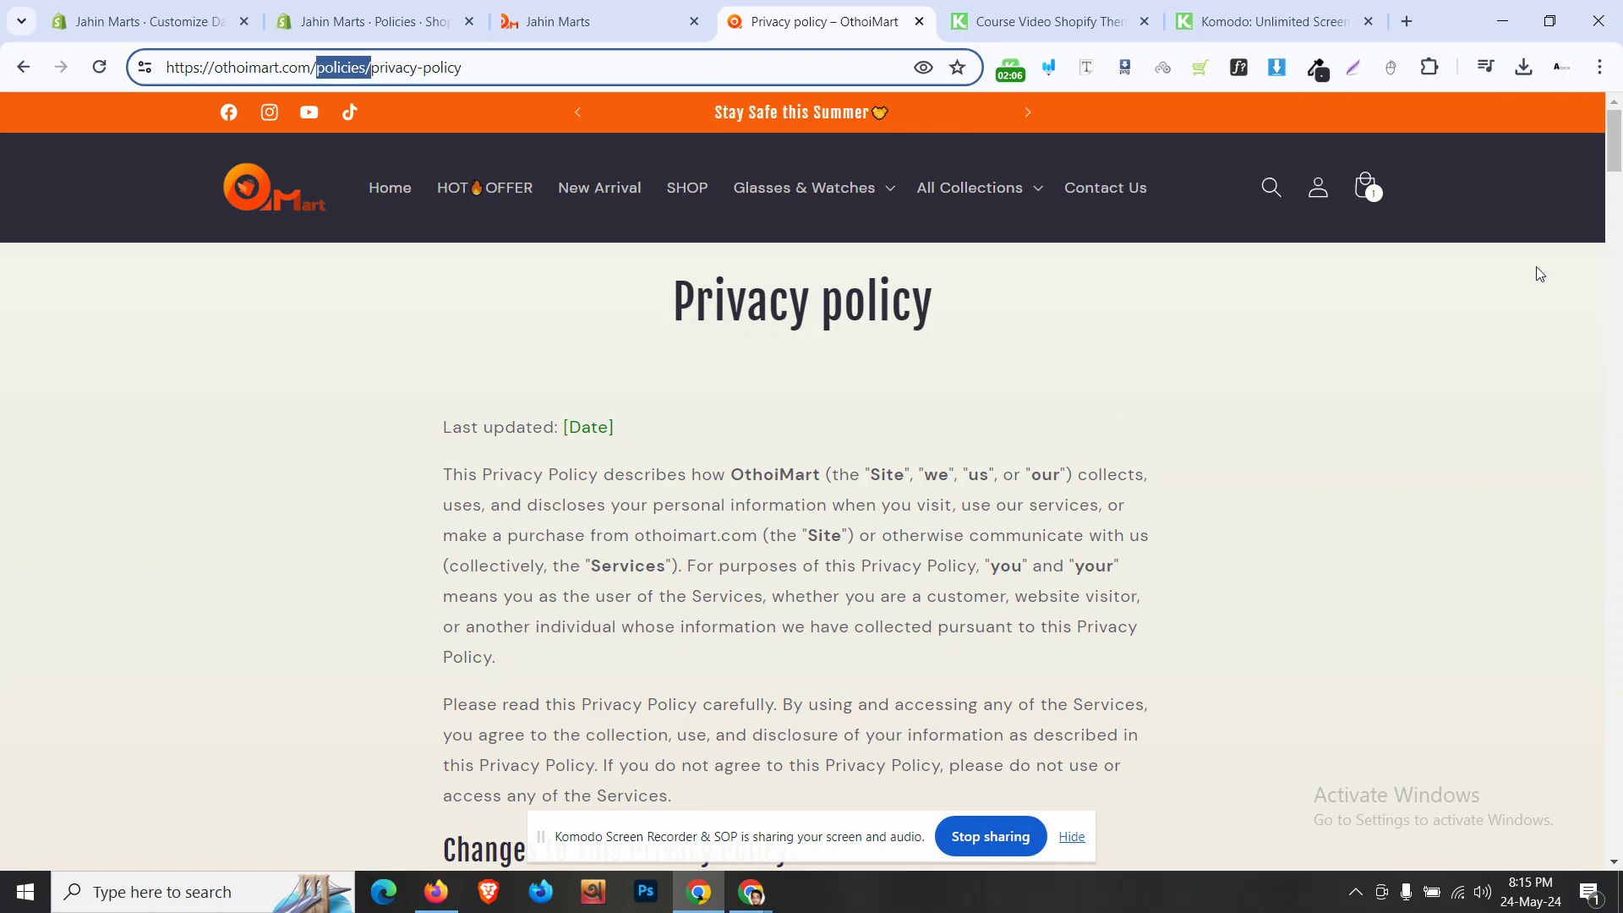
drag(1614, 142, 1621, 691)
scroll(1621, 697, down, 4)
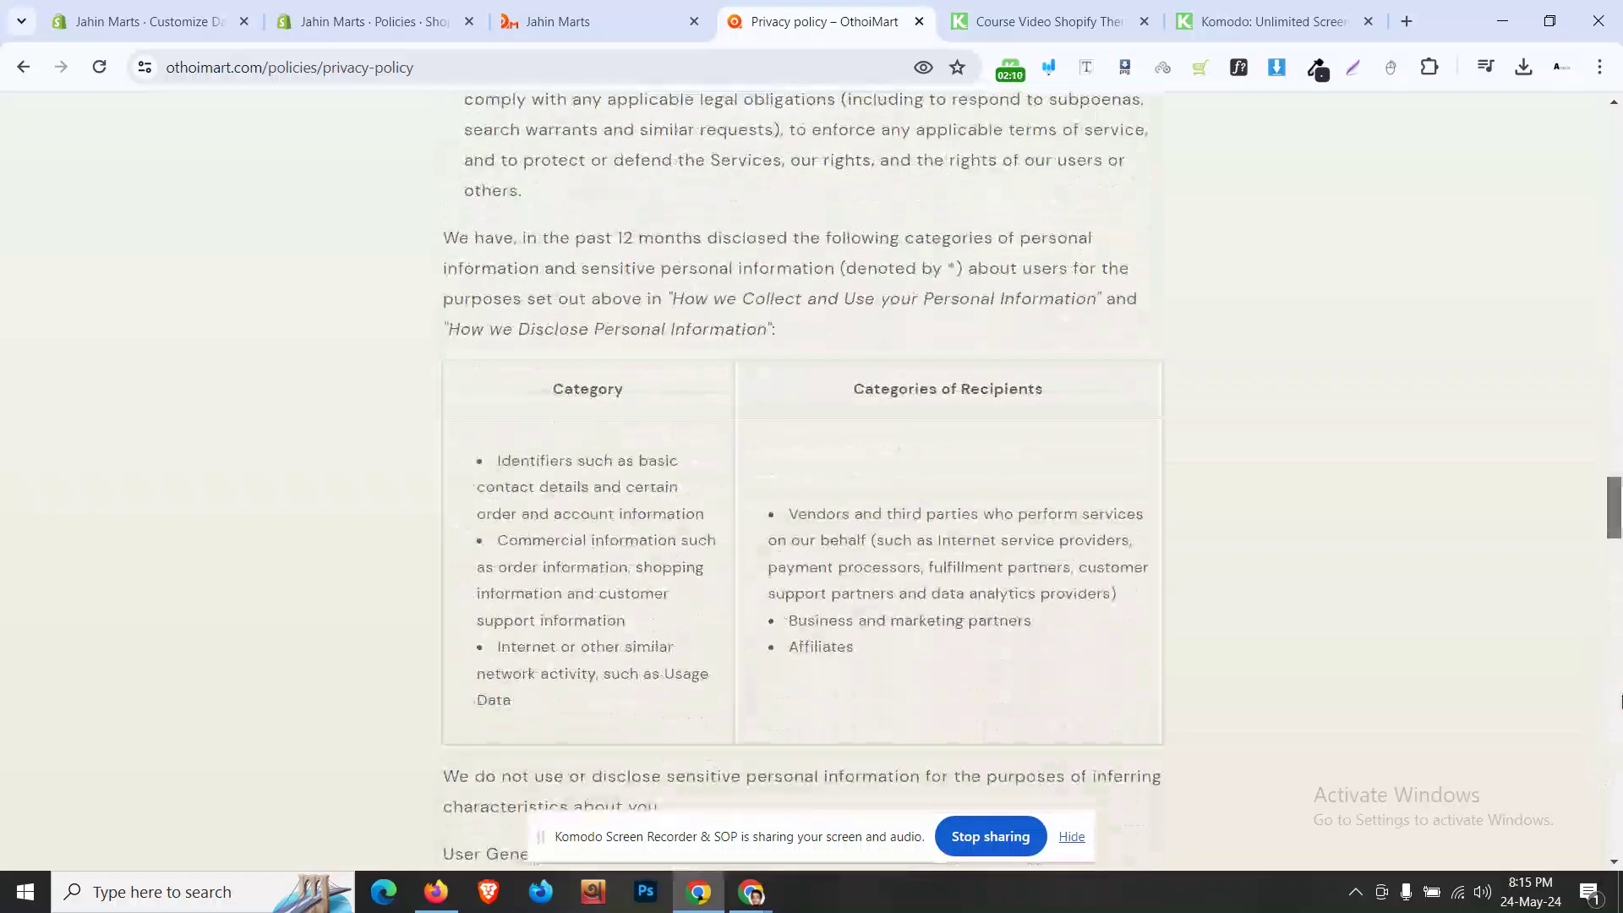
scroll(1621, 700, down, 20)
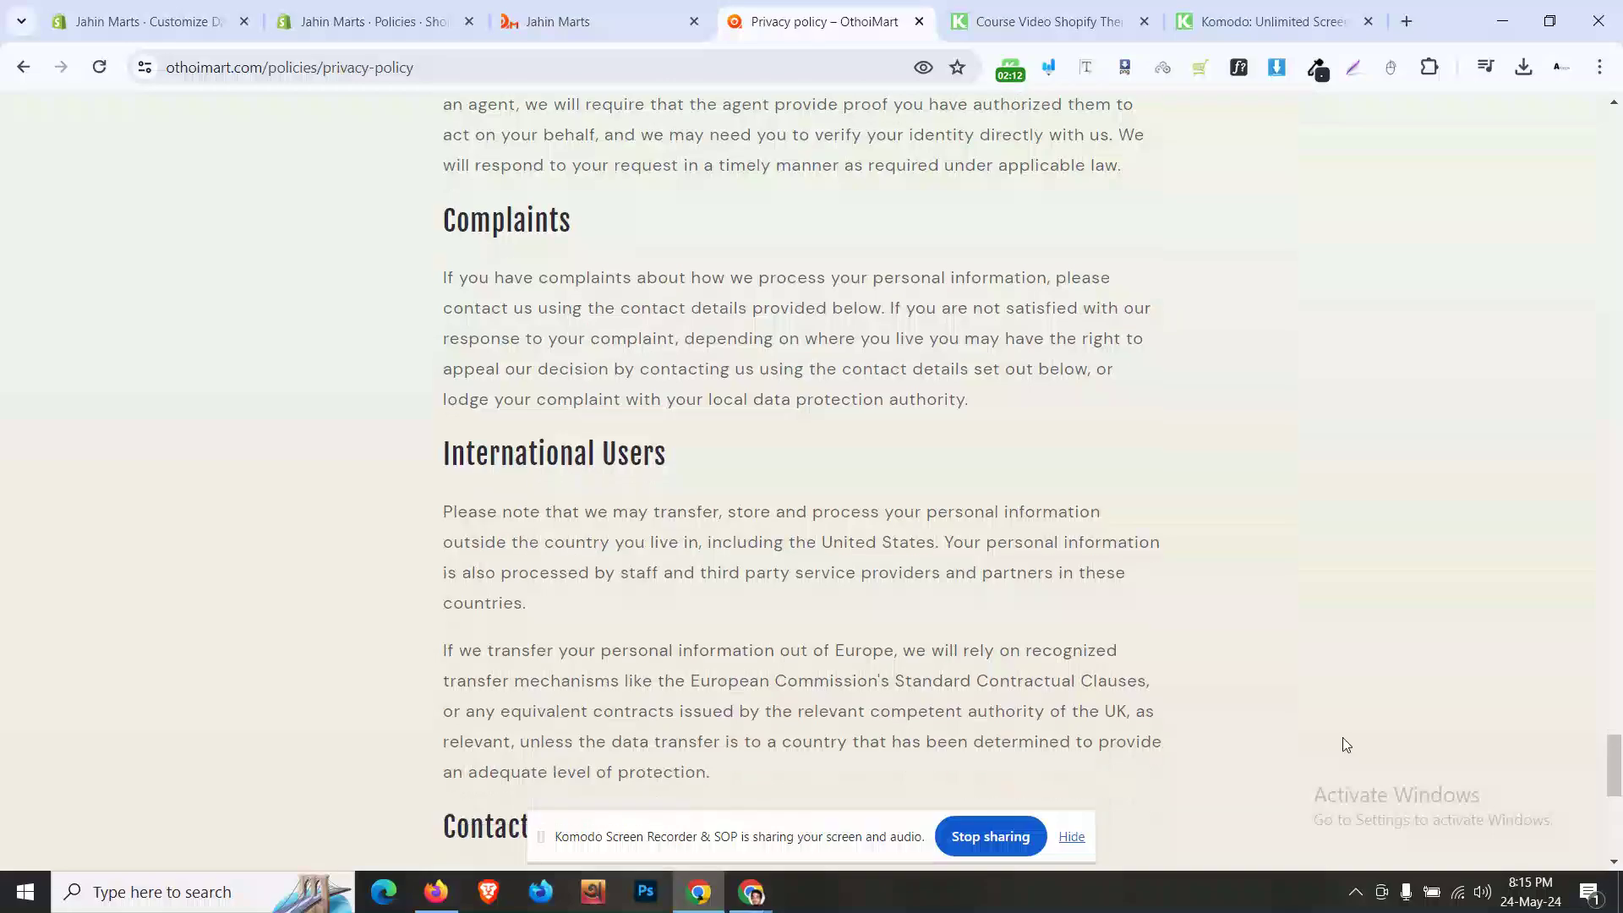
scroll(1344, 735, down, 7)
scroll(1343, 713, up, 3)
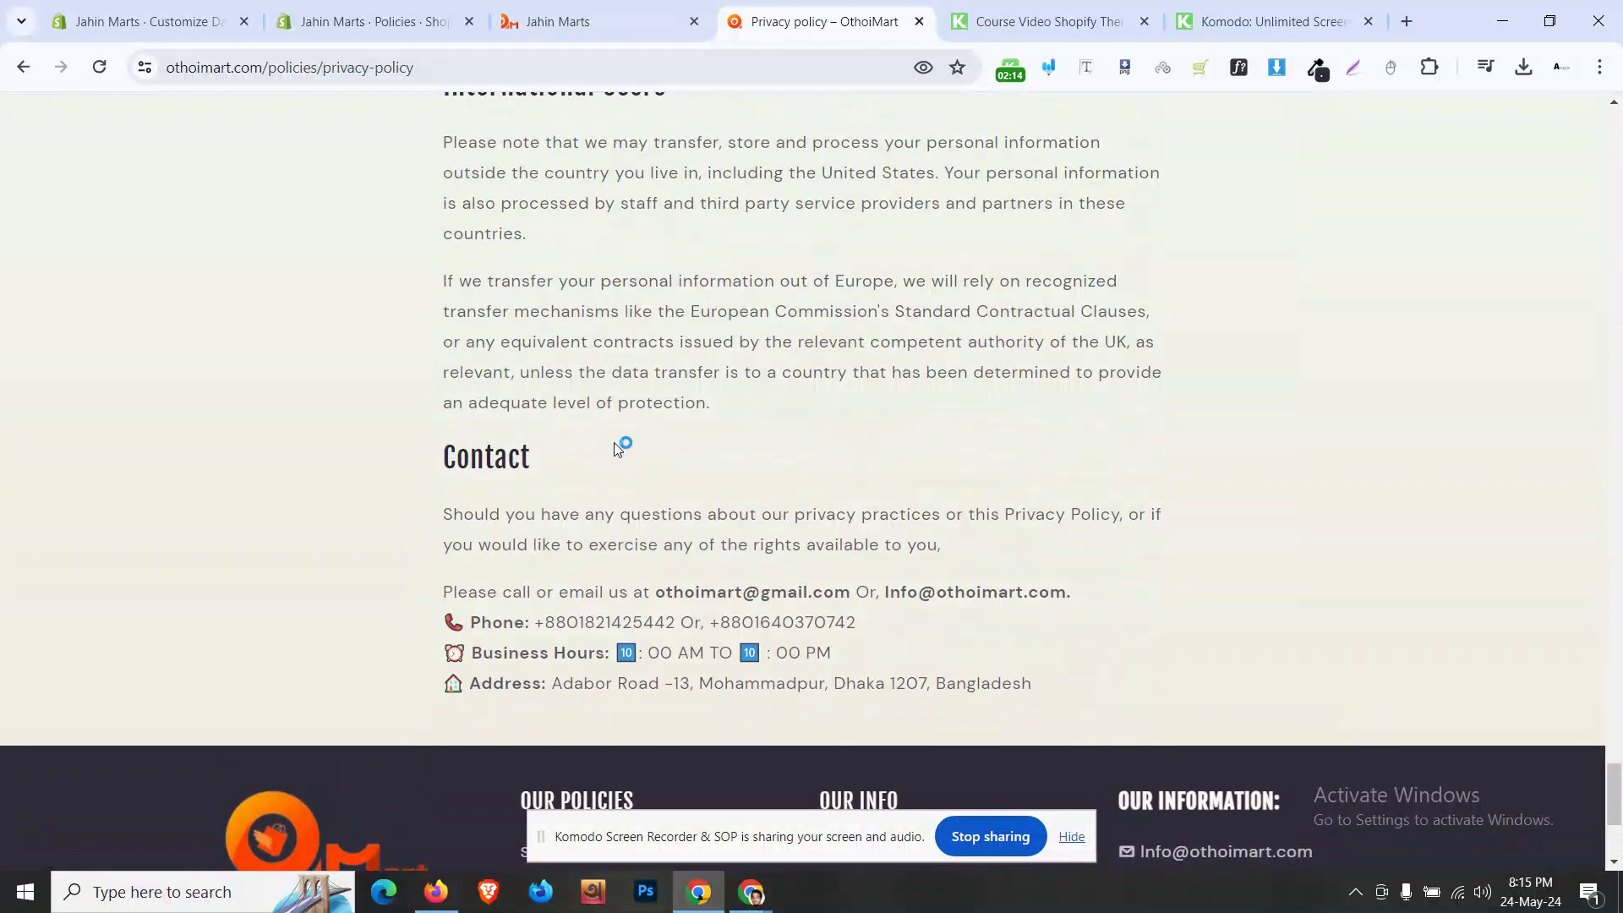
- Place the OthoiMart privacy policy tab directly beside the Jahin Marts policies tab for easier comparison
click(538, 9)
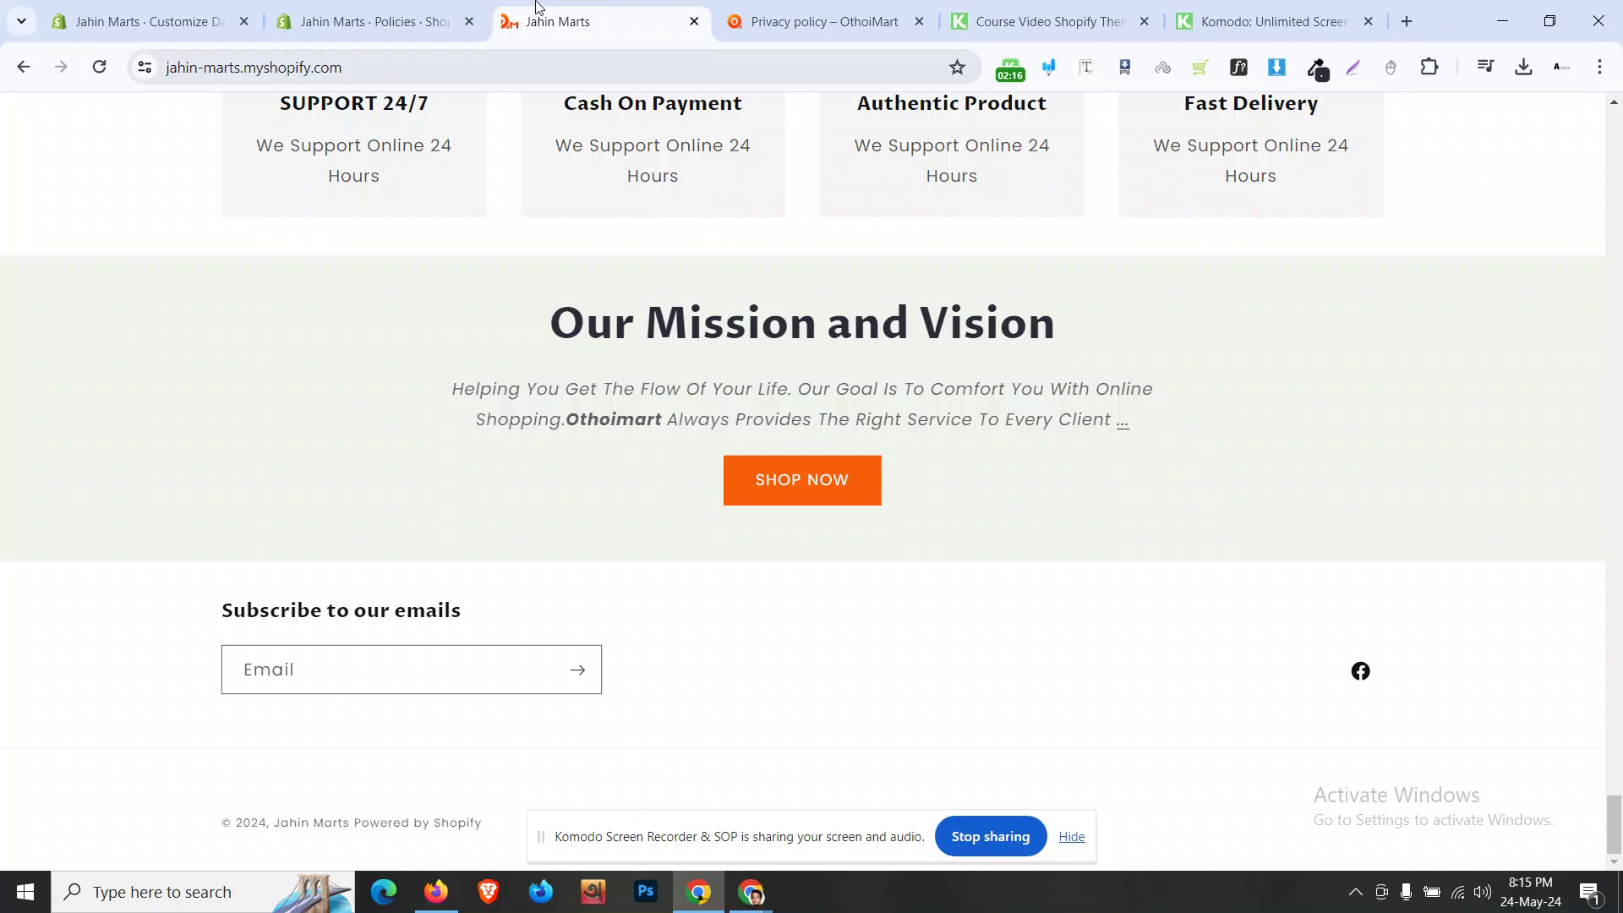
click(372, 21)
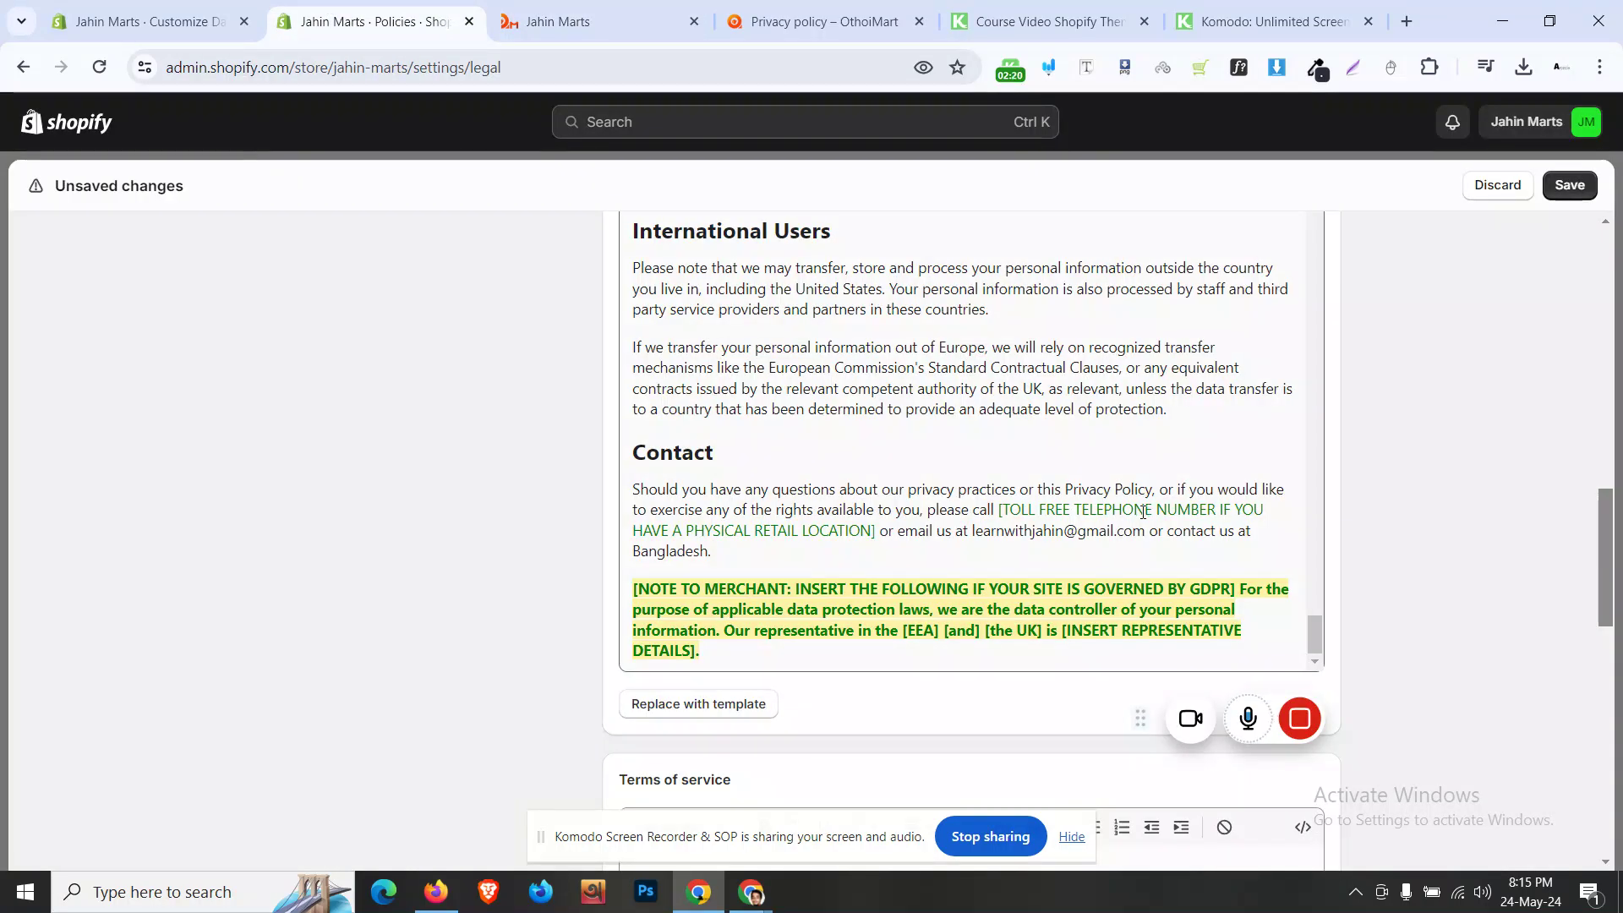
click(604, 15)
drag(777, 6, 566, 16)
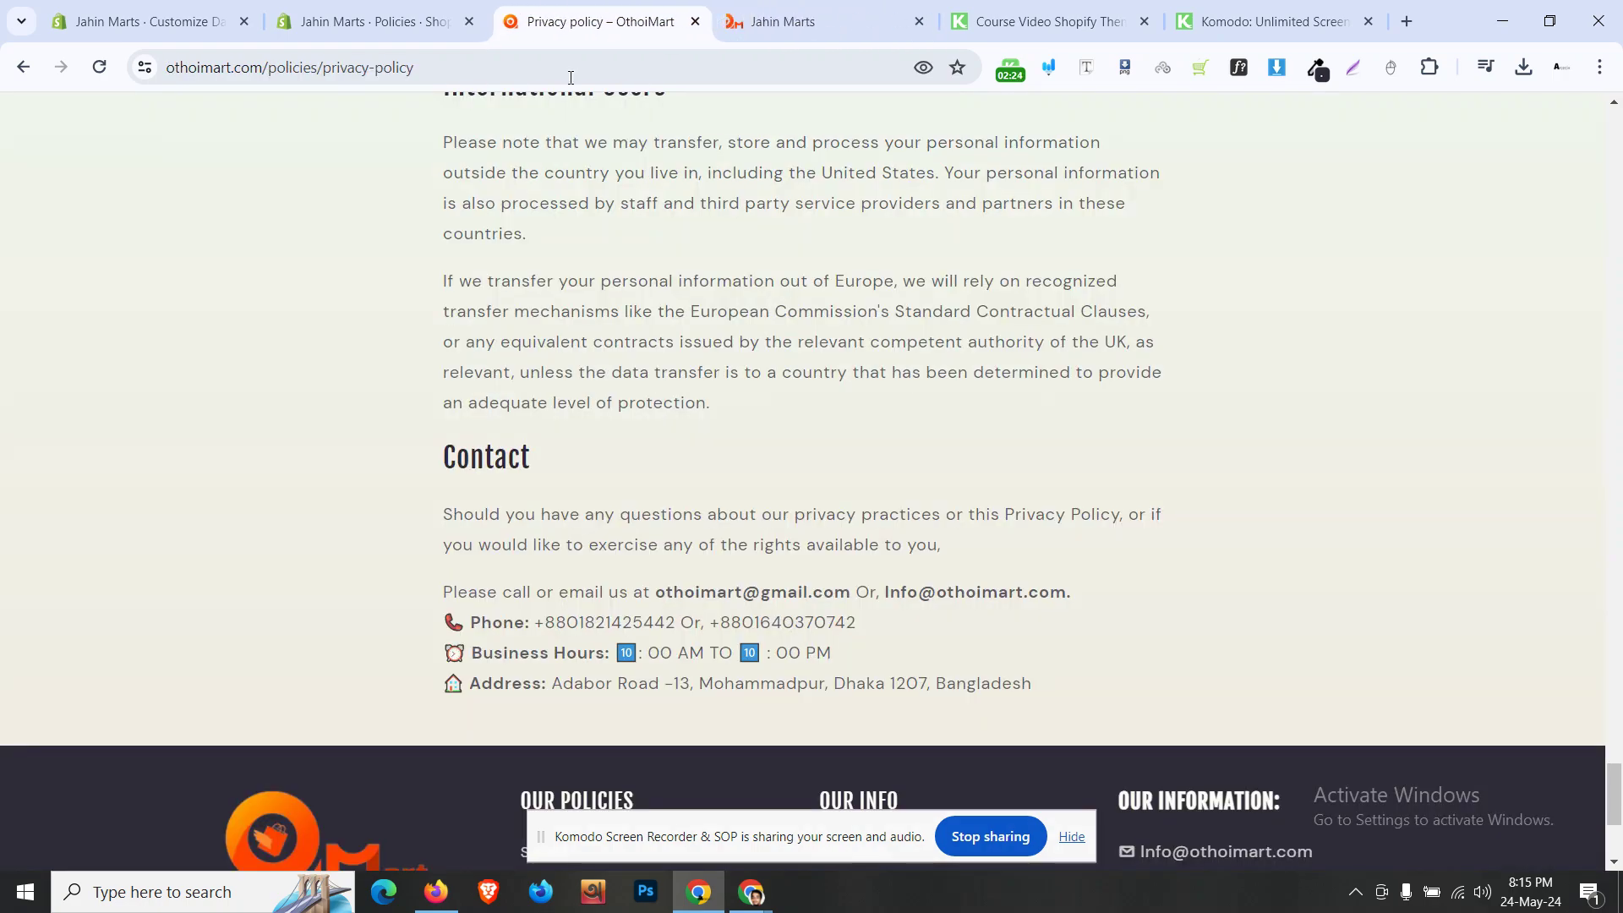
click(359, 7)
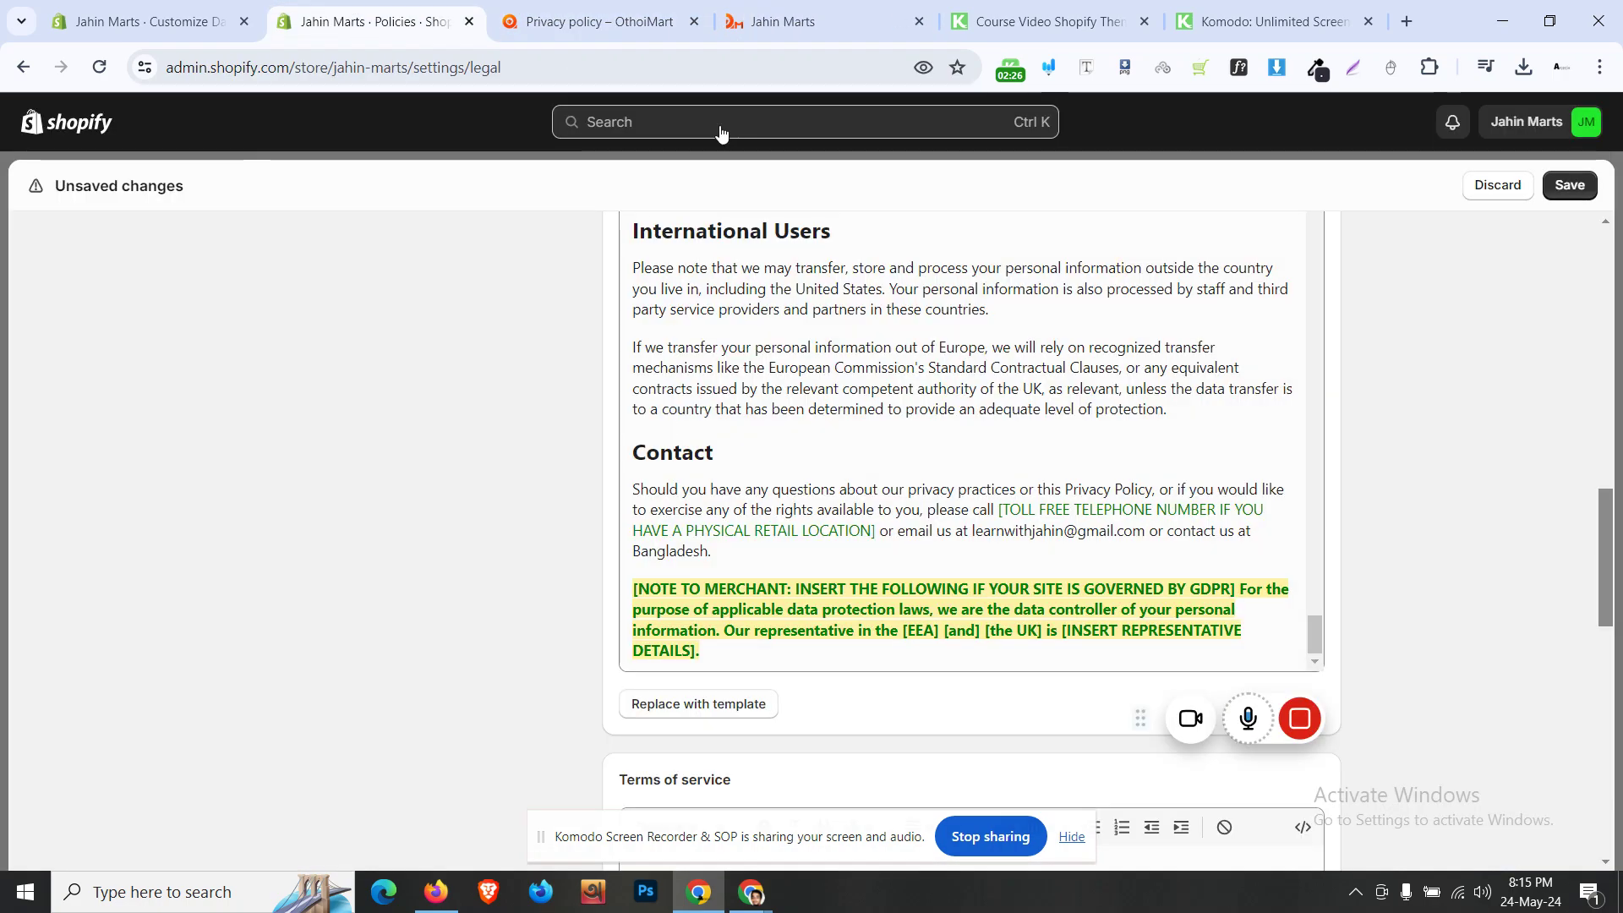
- Replace the privacy policy's Contact text and closing merchant note with the Contact text copied from OthoiMart's published privacy policy
click(580, 15)
scroll(608, 341, up, 5)
scroll(608, 340, down, 4)
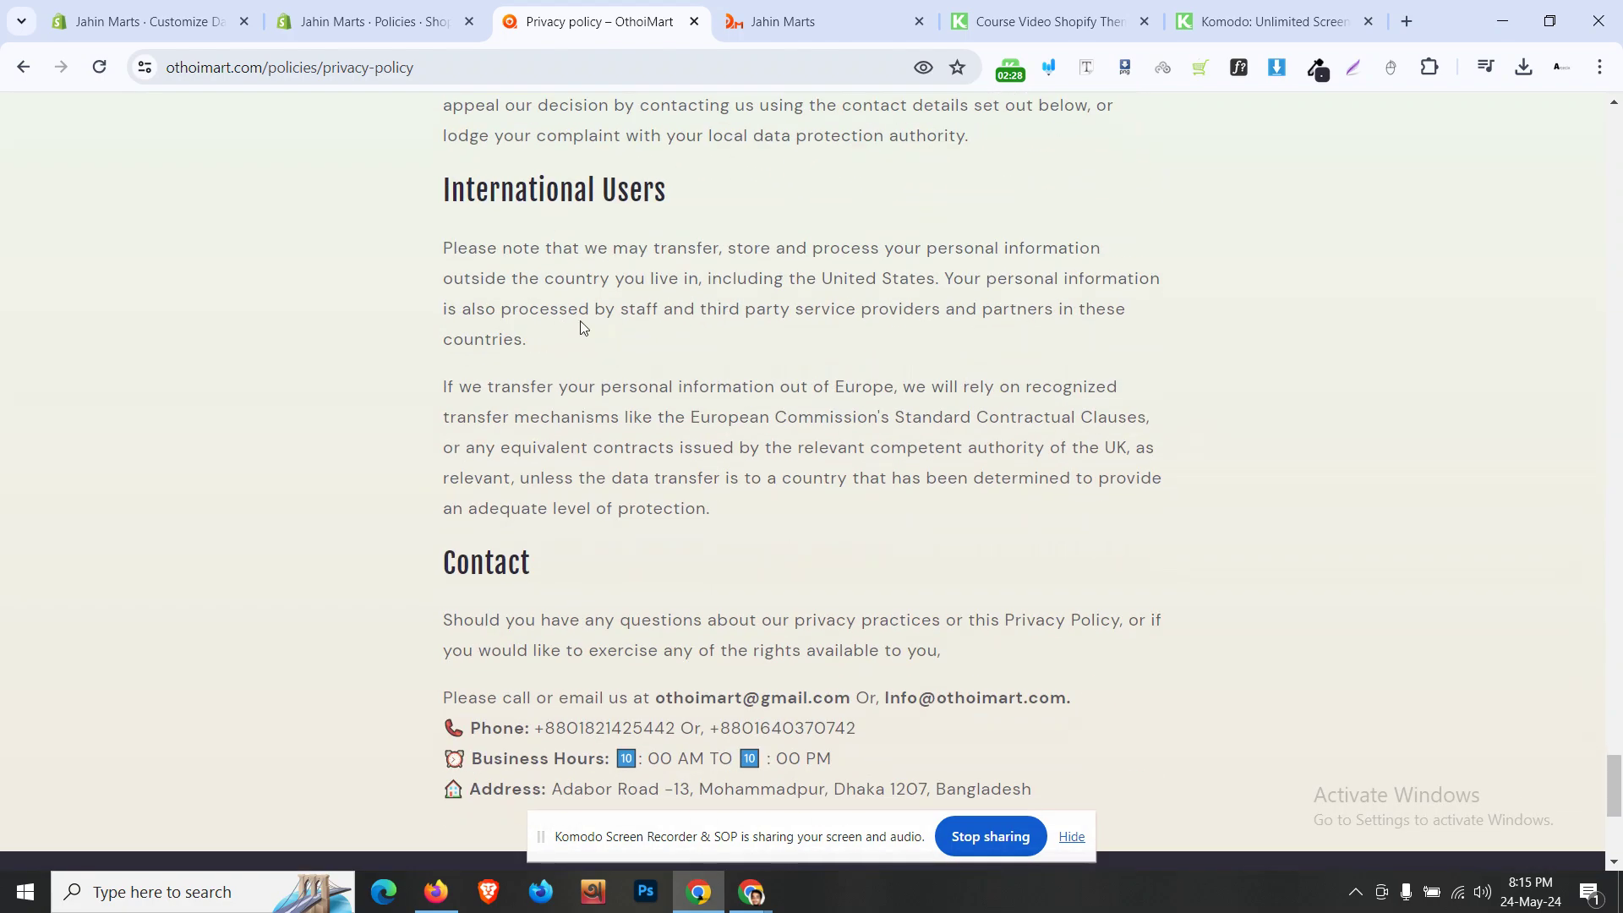
click(363, 22)
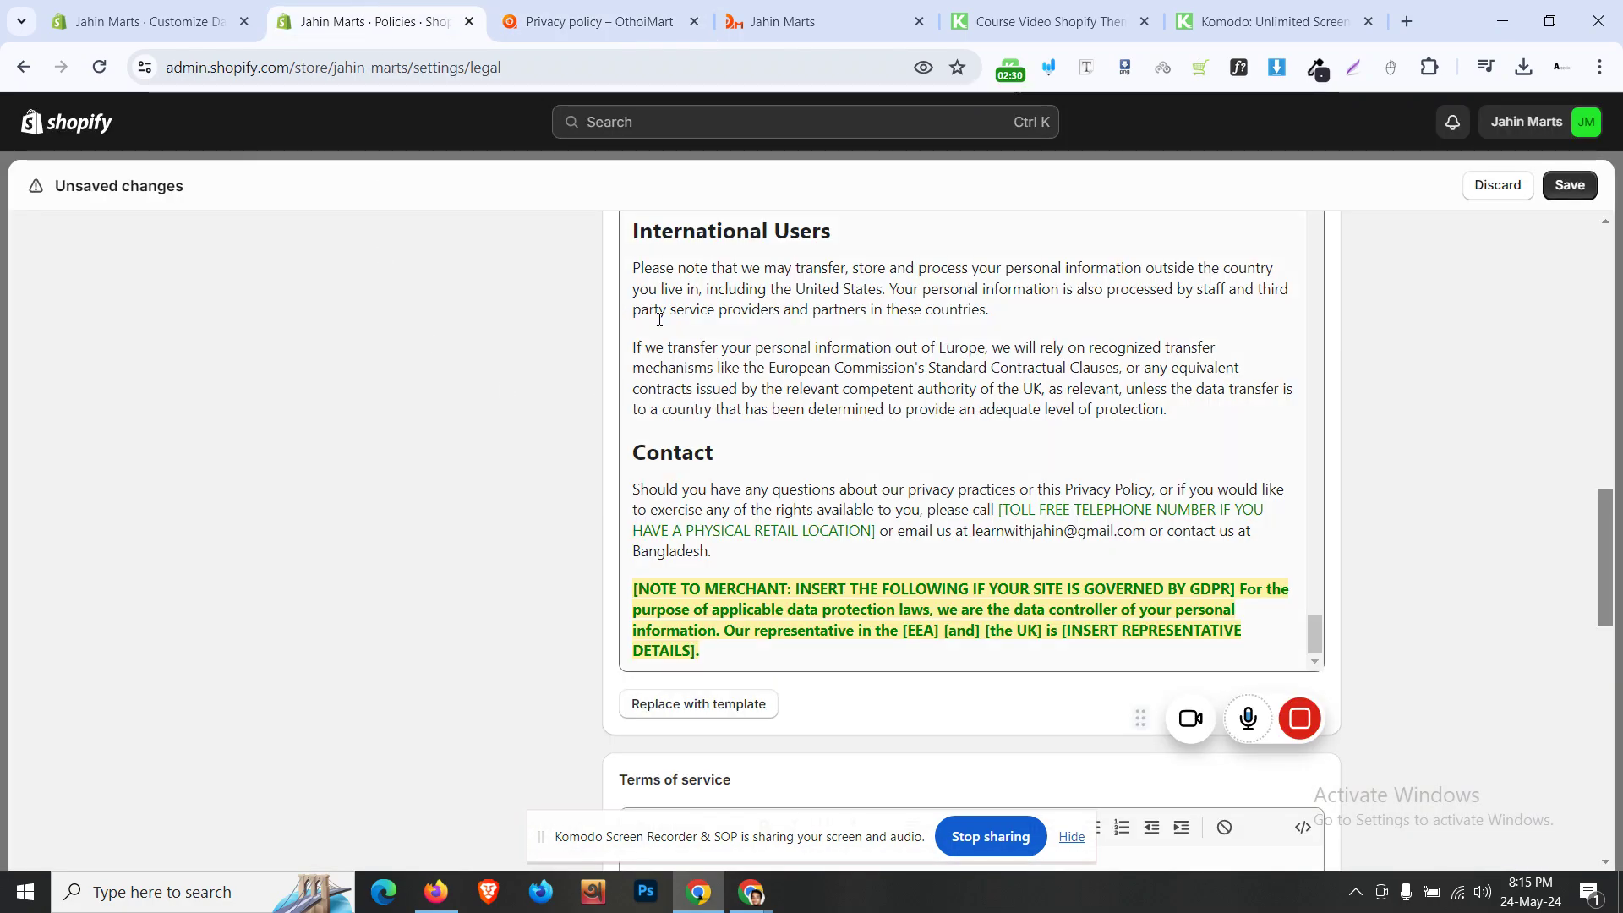
click(591, 21)
scroll(446, 446, down, 3)
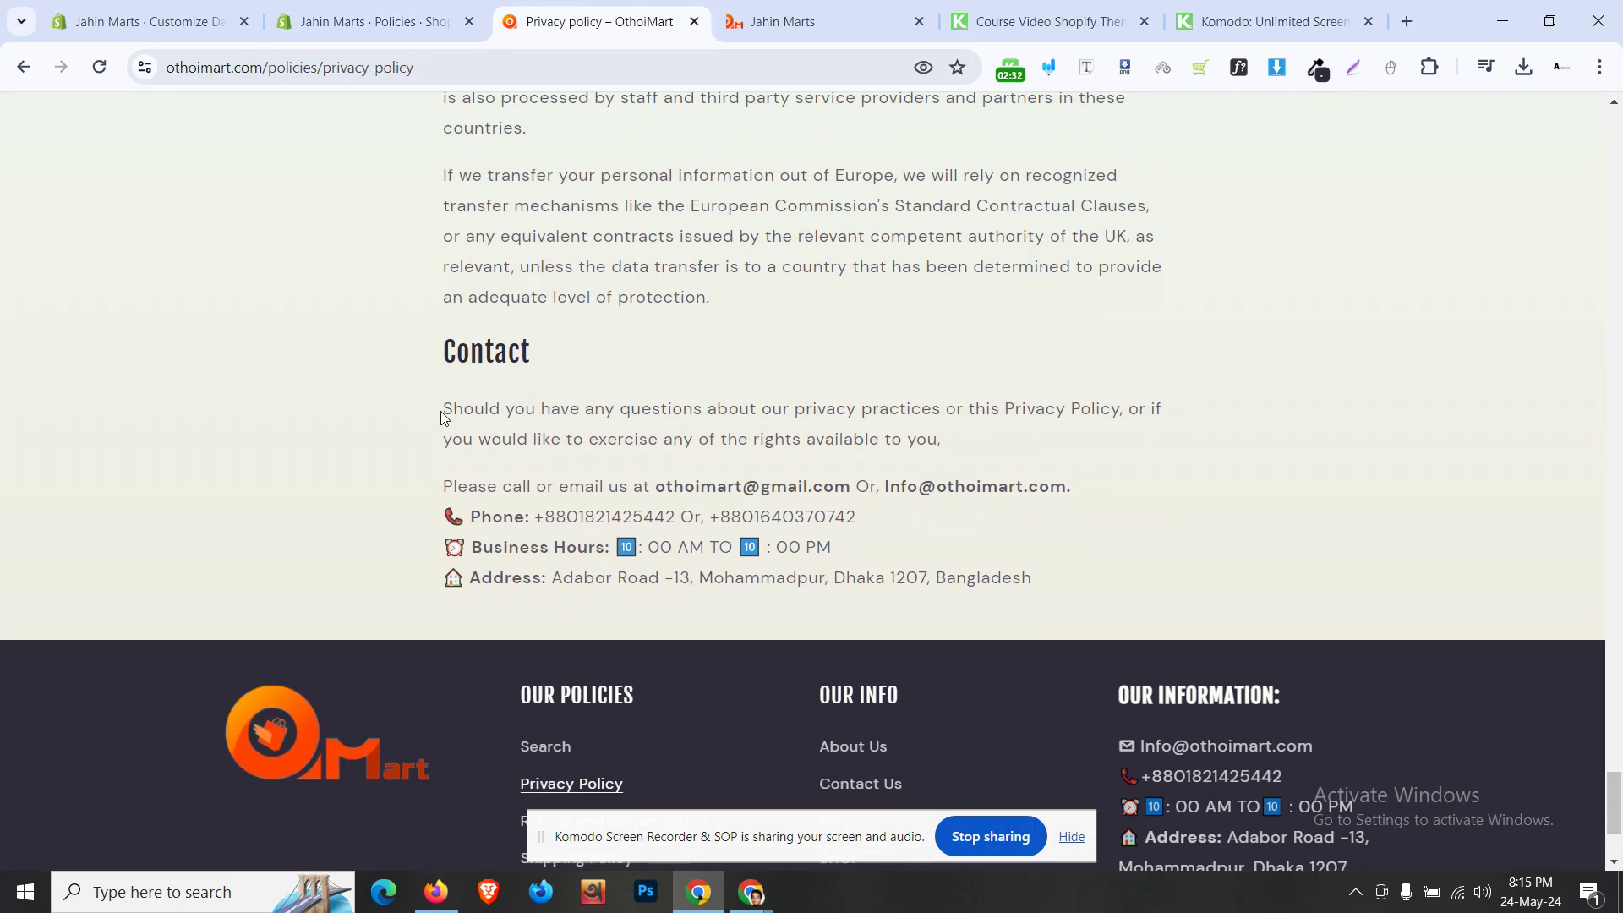
drag(442, 413, 1099, 598)
right_click(662, 427)
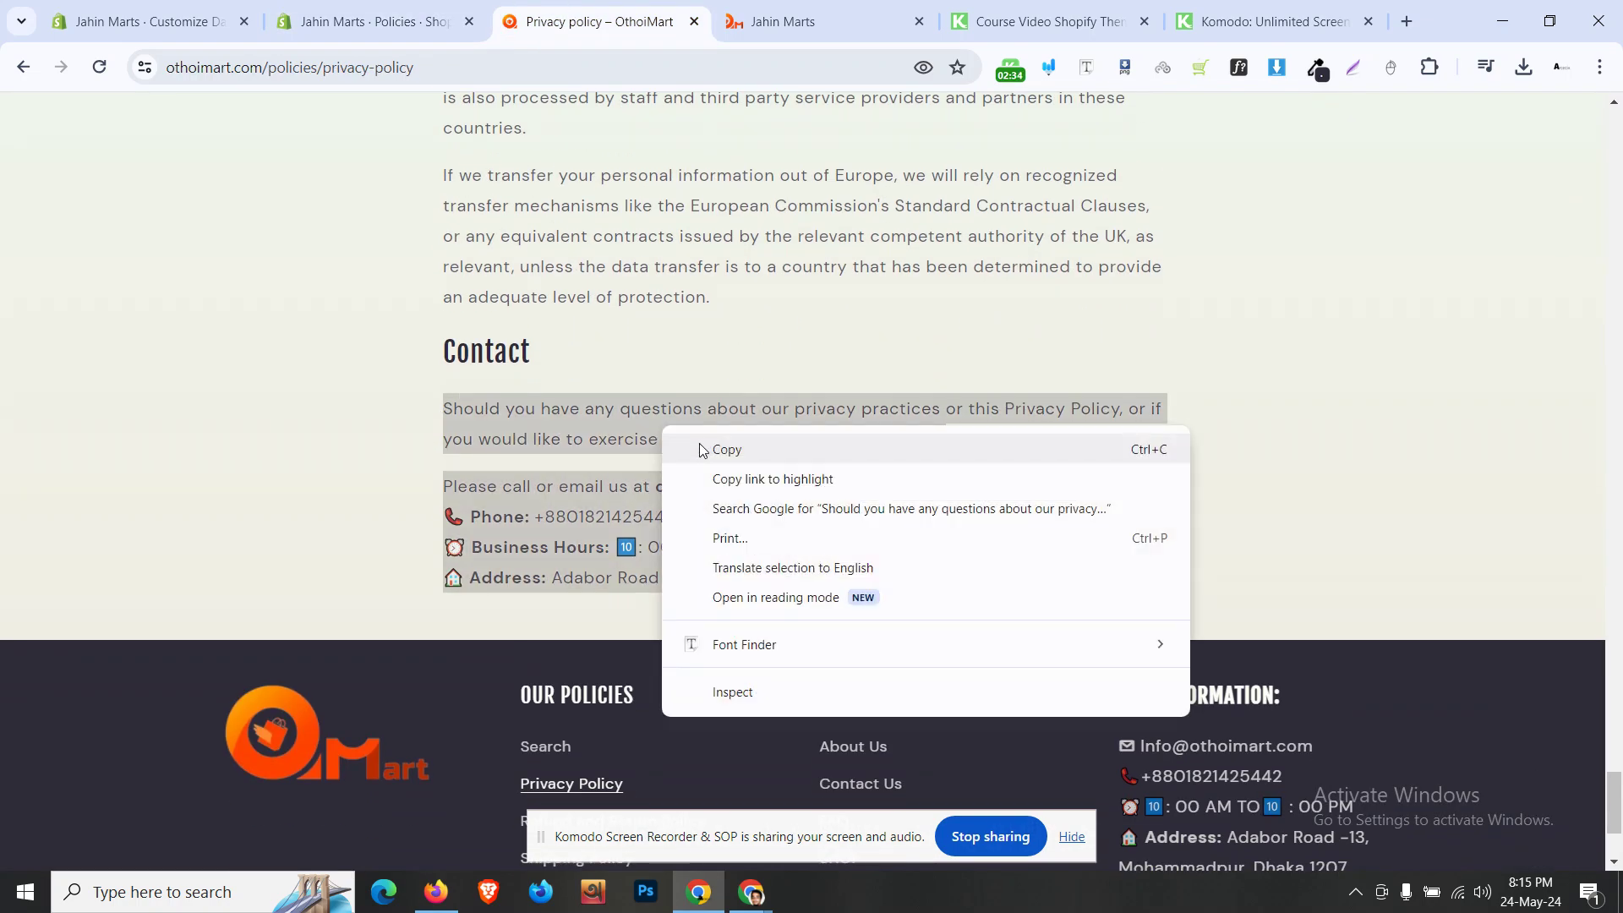
click(698, 446)
click(364, 21)
drag(714, 656, 633, 495)
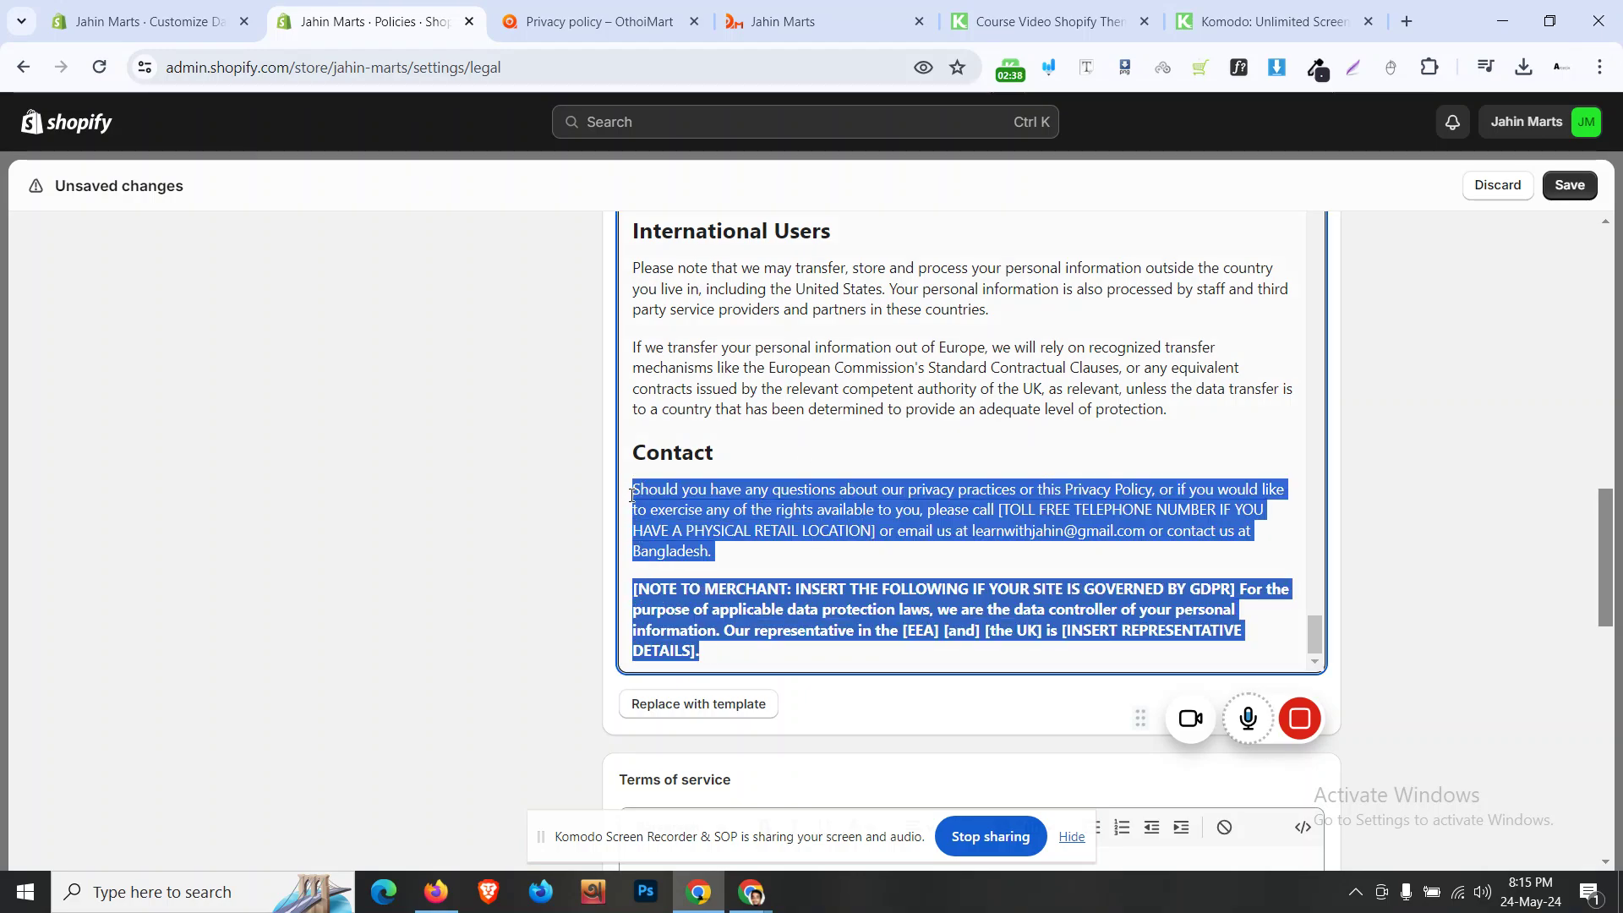
key(ctrl+v)
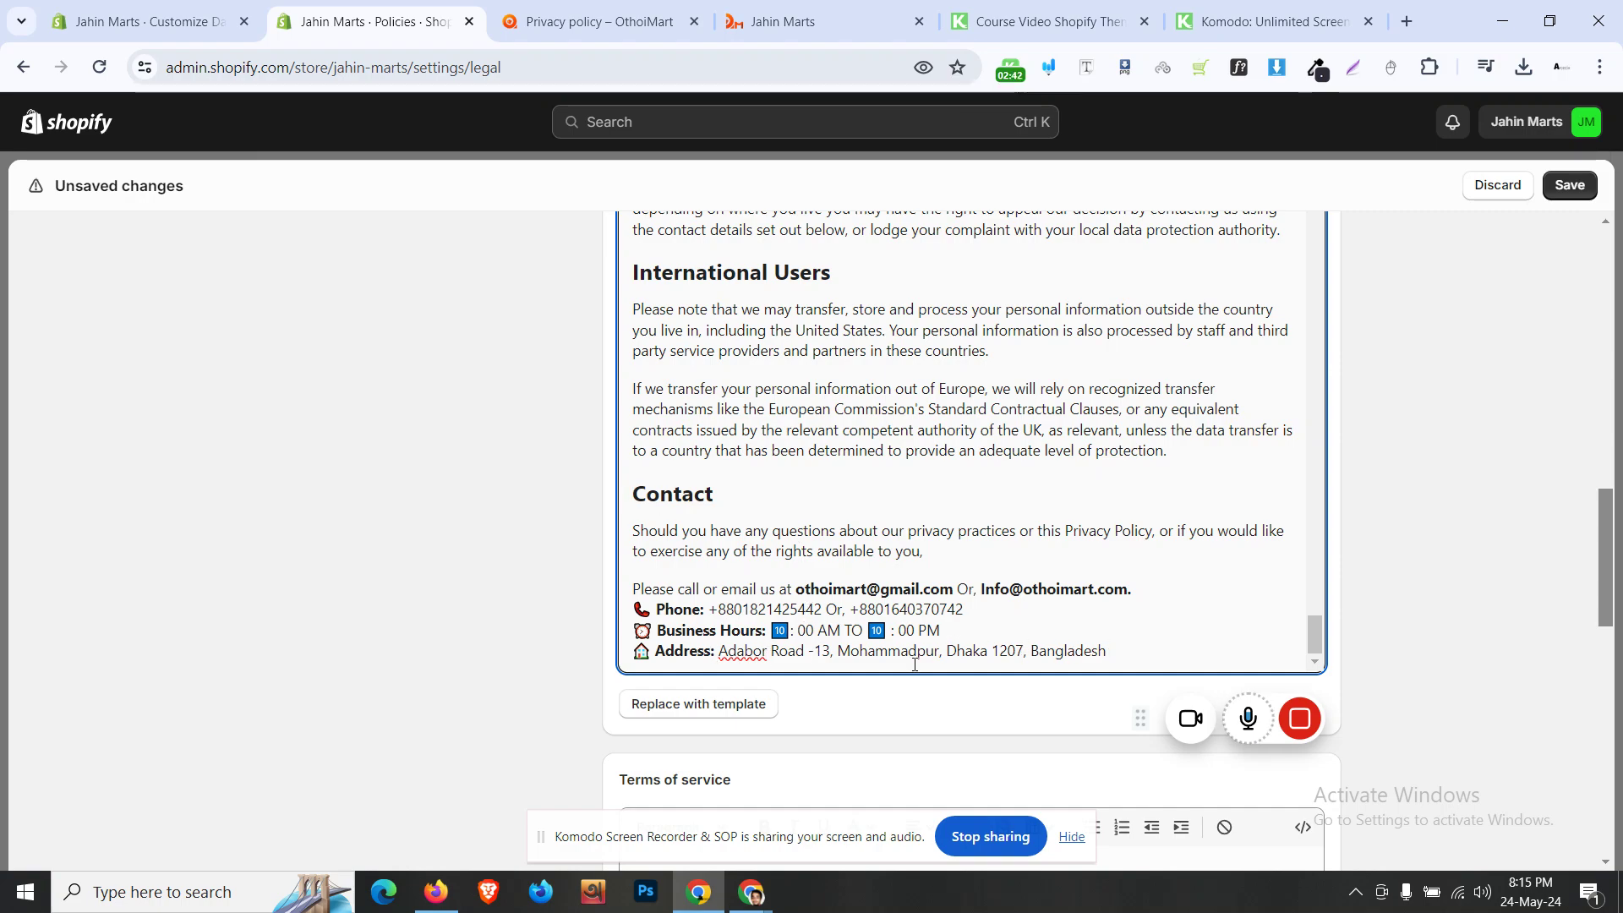
- Replace the city and postal code in the pasted Contact section's address with the store's own
key(BackSpace)
key(BackSpace)
key(BackSpace)
key(BackSpace)
key(BackSpace)
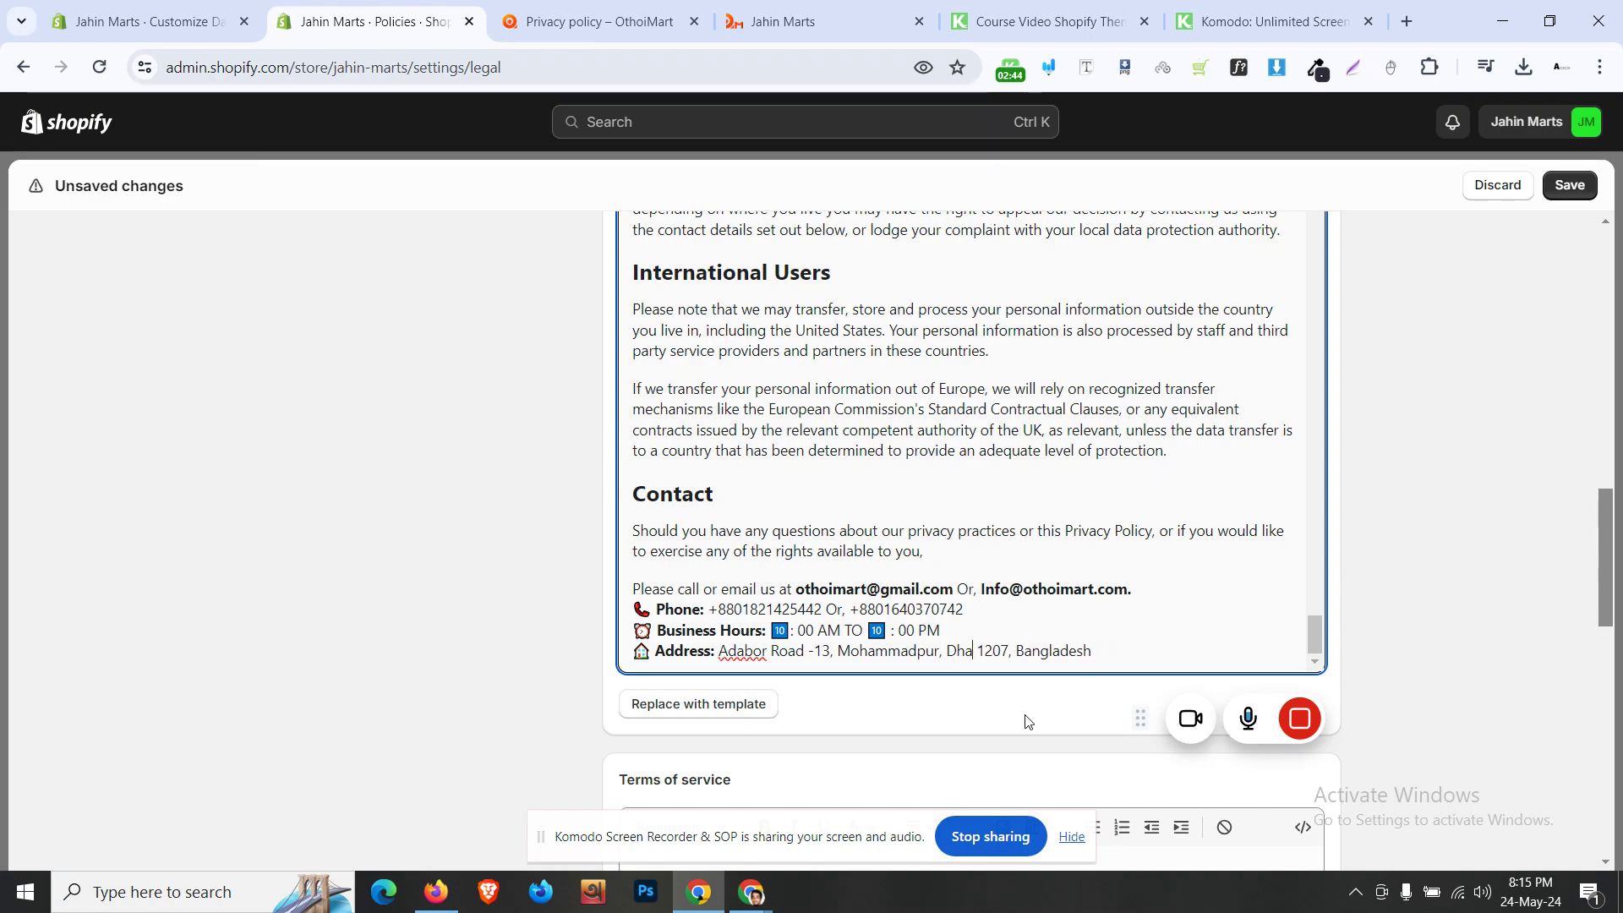
text(Sylhet)
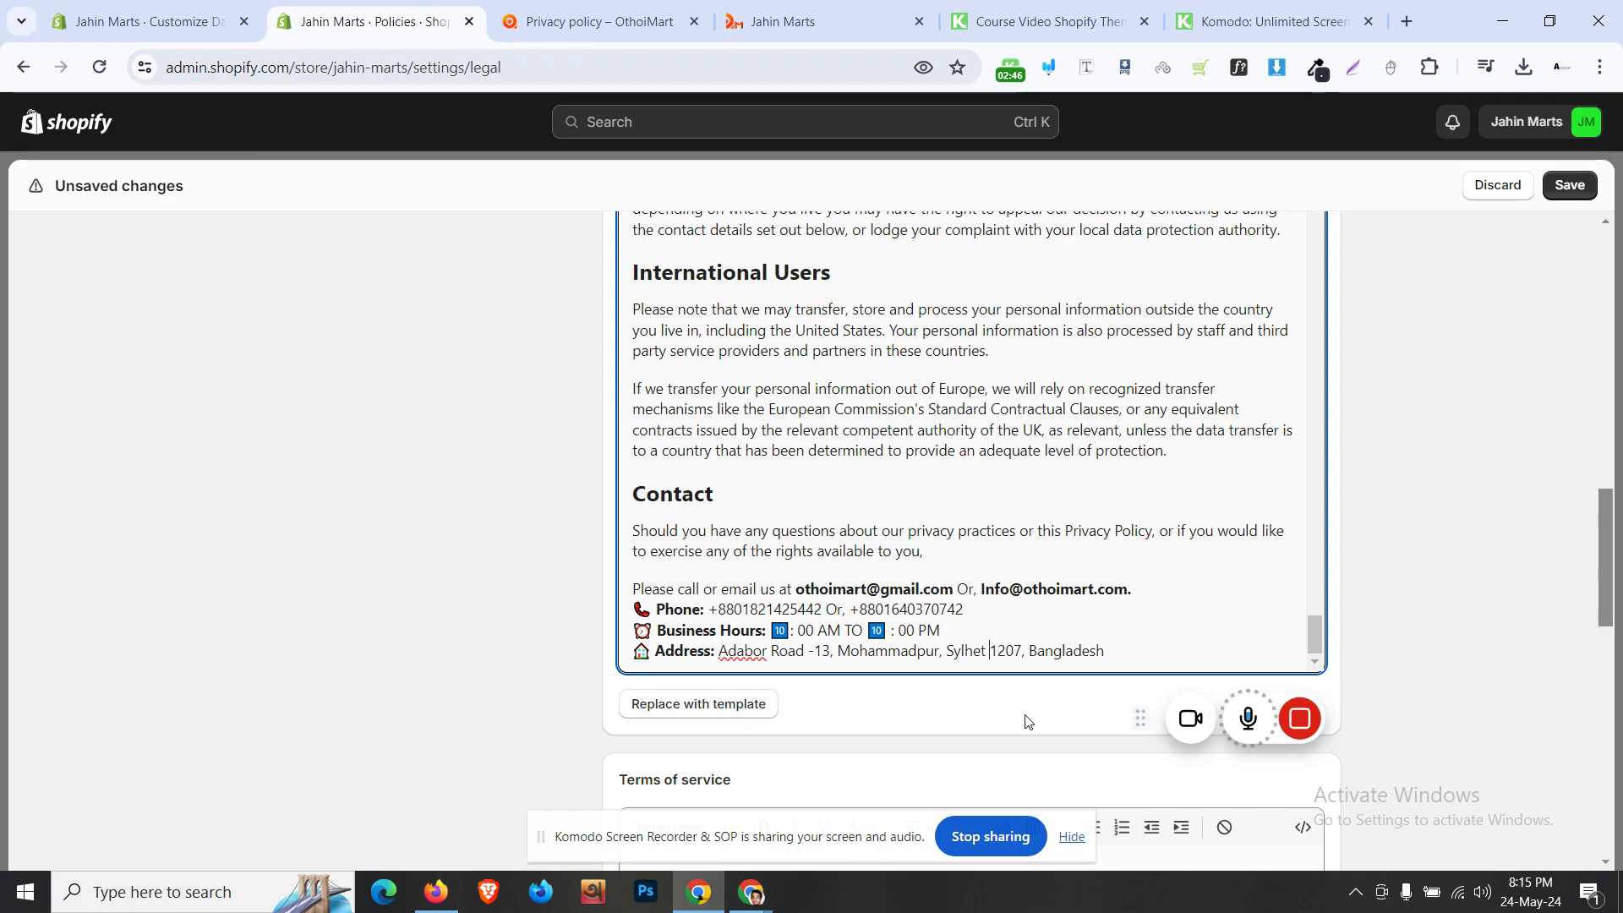
key(BackSpace)
key(BackSpace)
key(BackSpace)
key(BackSpace)
text(3100)
click(830, 593)
- Look back through OthoiMart's published privacy policy from its rights section up to its beginning for comparison
scroll(747, 422, up, 10)
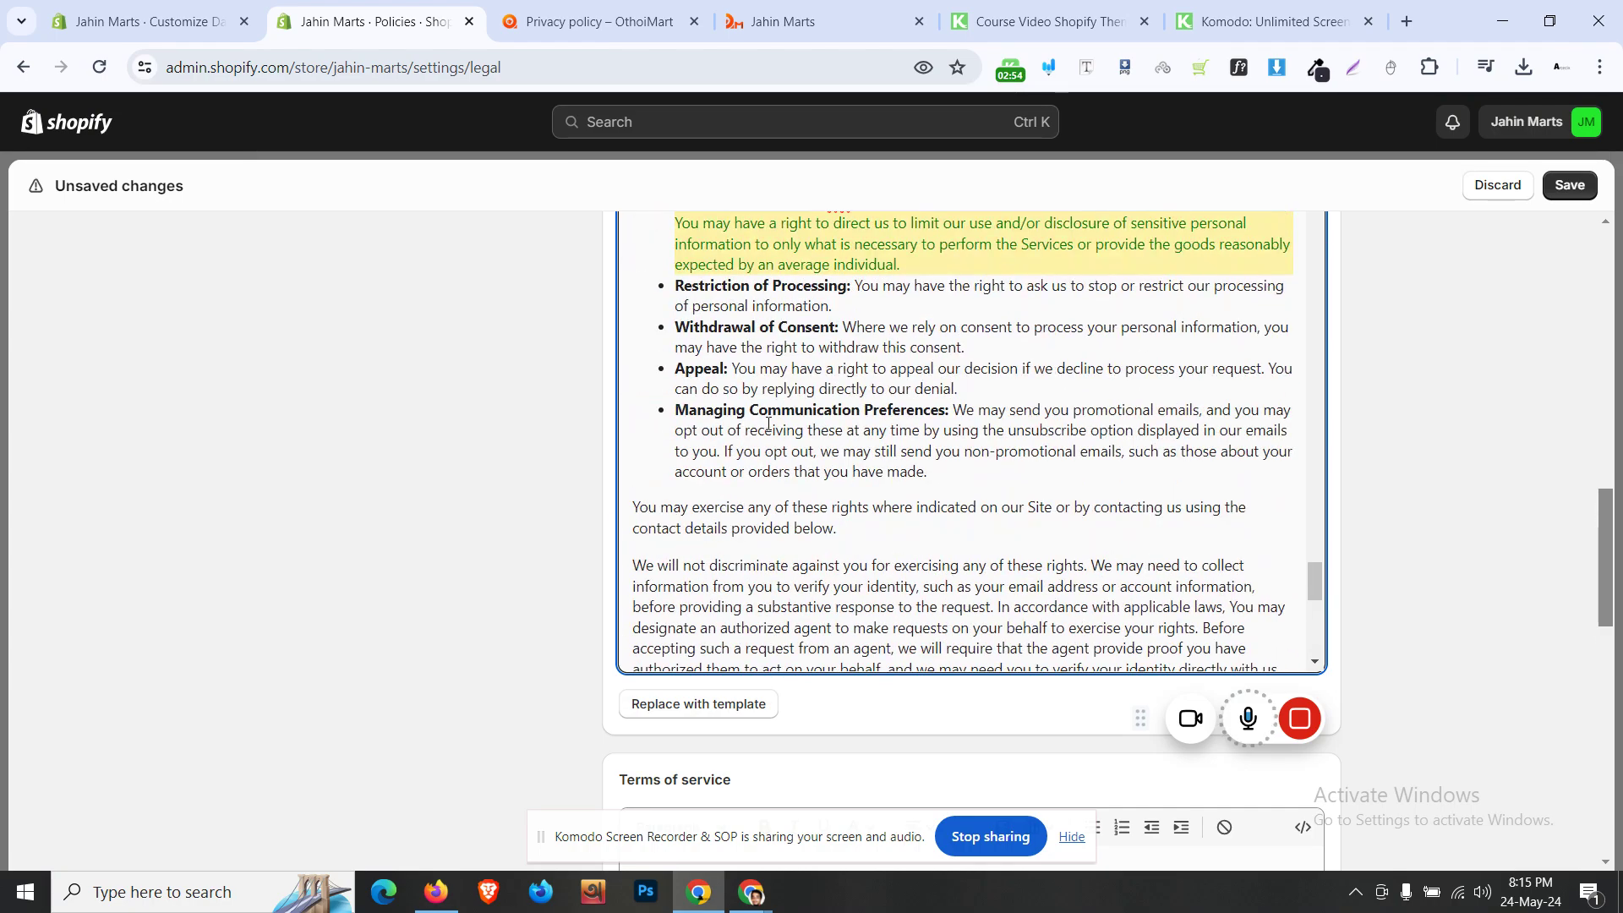
click(601, 21)
scroll(691, 397, up, 10)
scroll(707, 409, up, 20)
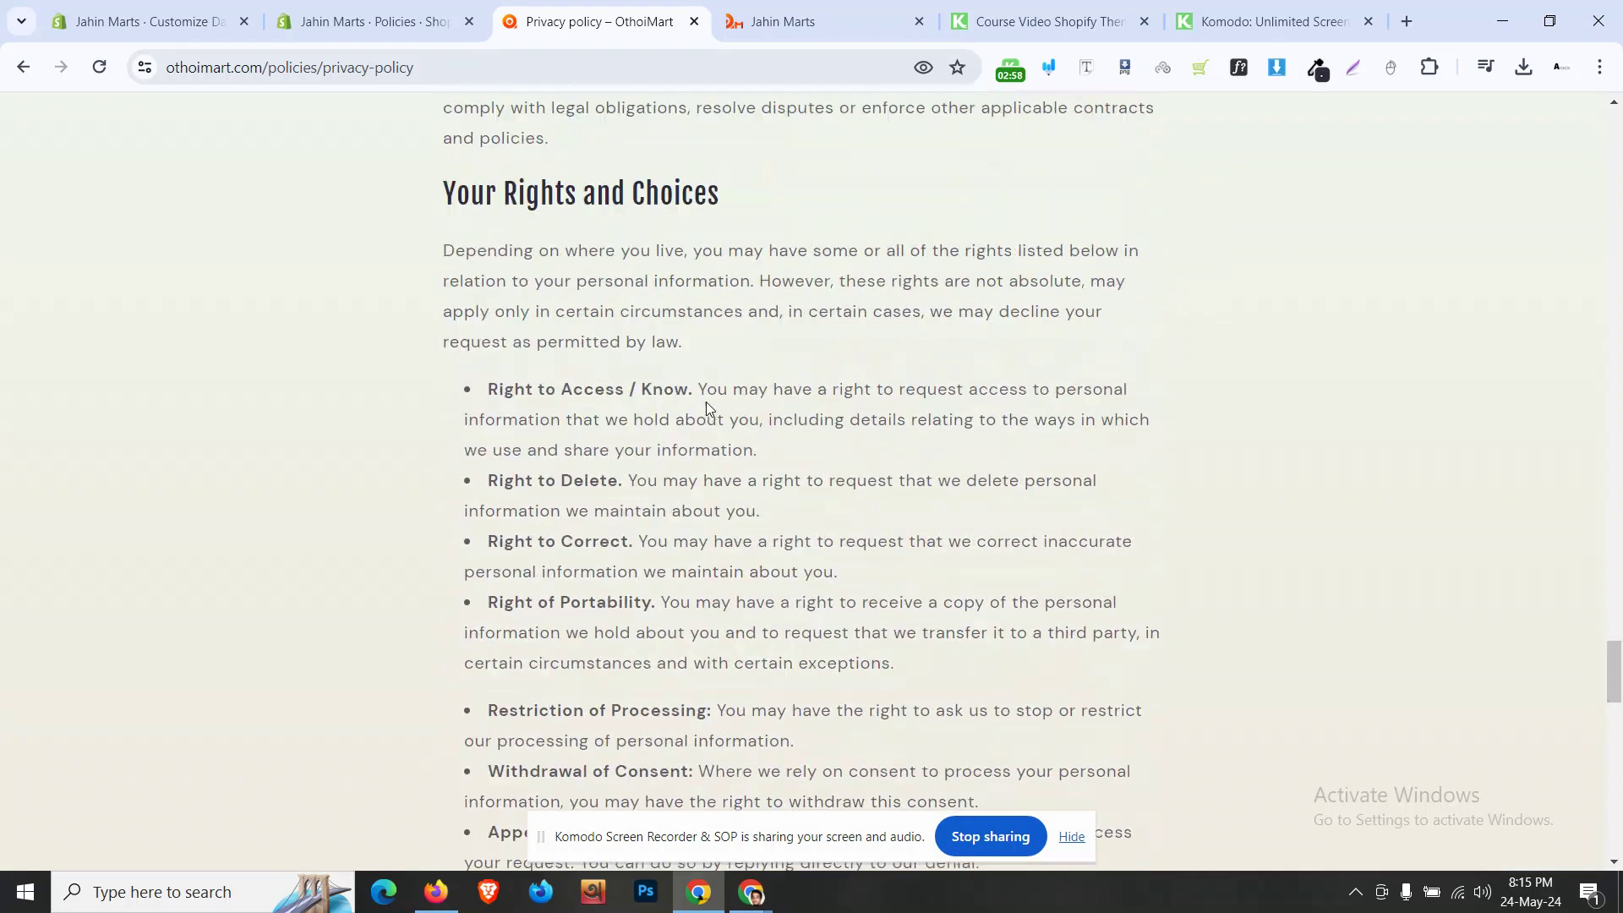
scroll(706, 402, up, 15)
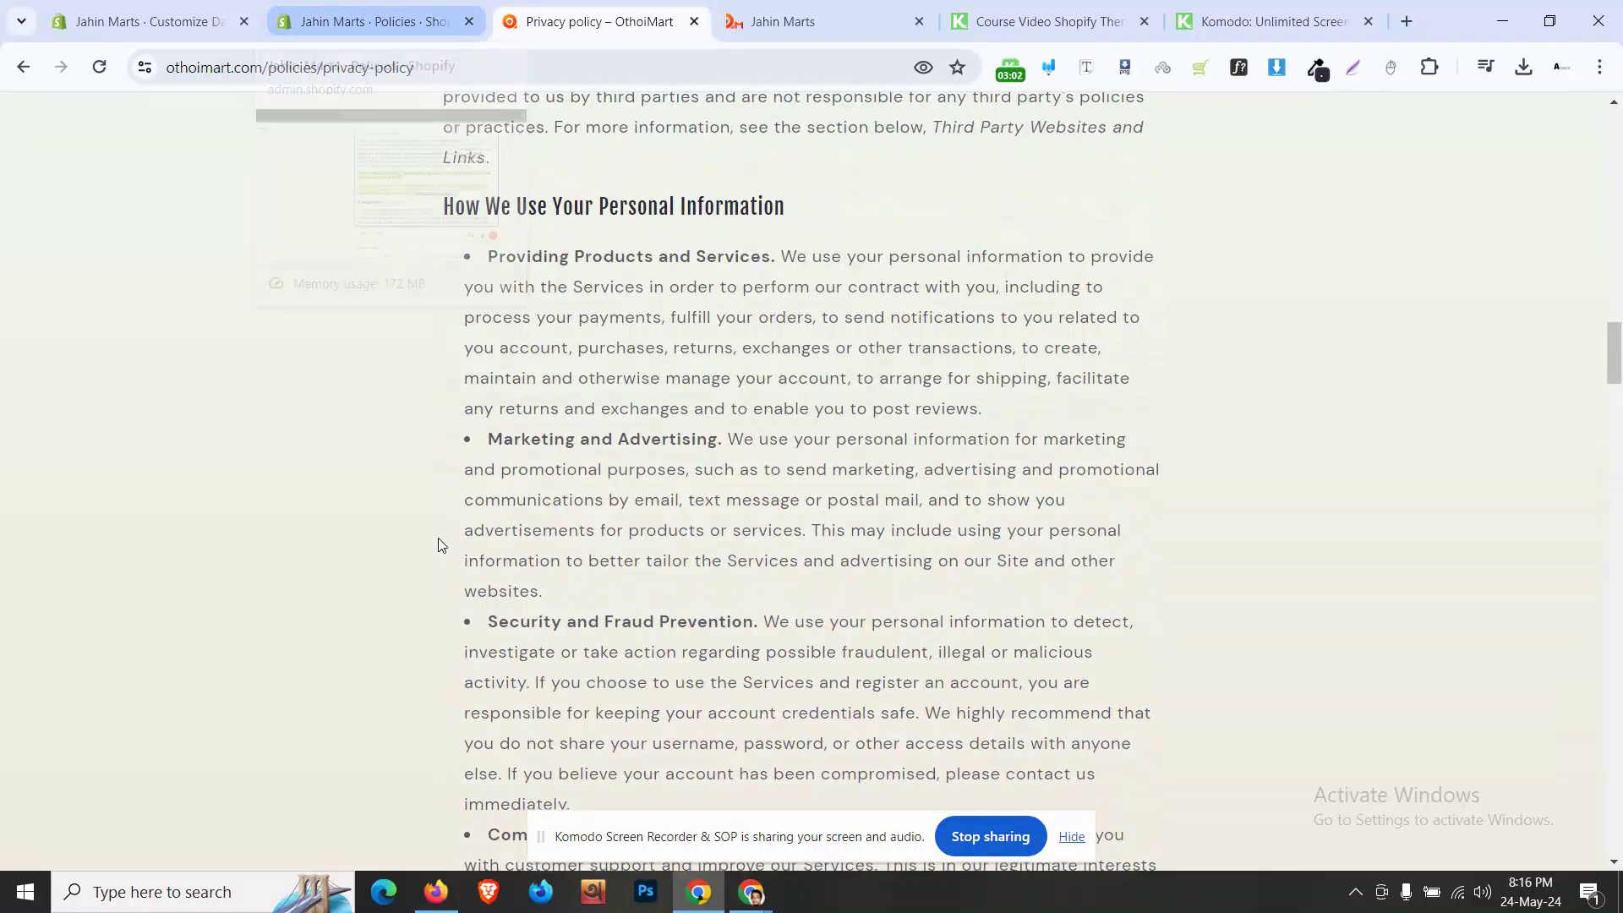
scroll(437, 552, down, 15)
drag(1618, 487, 1574, 102)
- Delete the highlighted merchant note and legal-advice paragraph at the start of the store's privacy policy, including the leftover blank line
click(372, 21)
scroll(756, 461, up, 20)
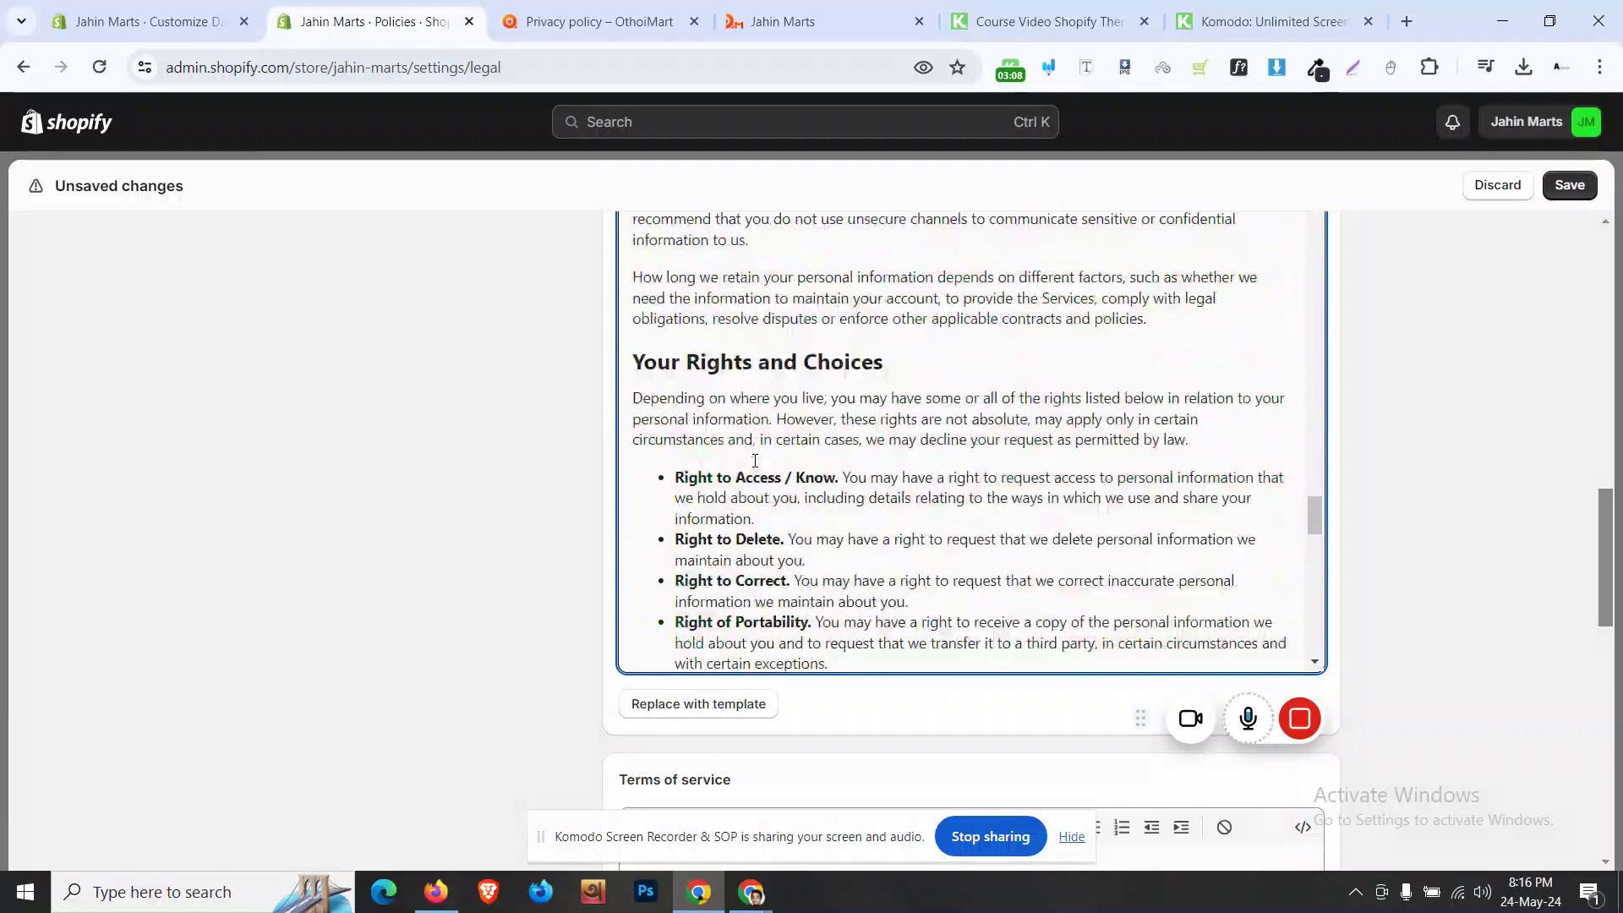
scroll(755, 461, up, 10)
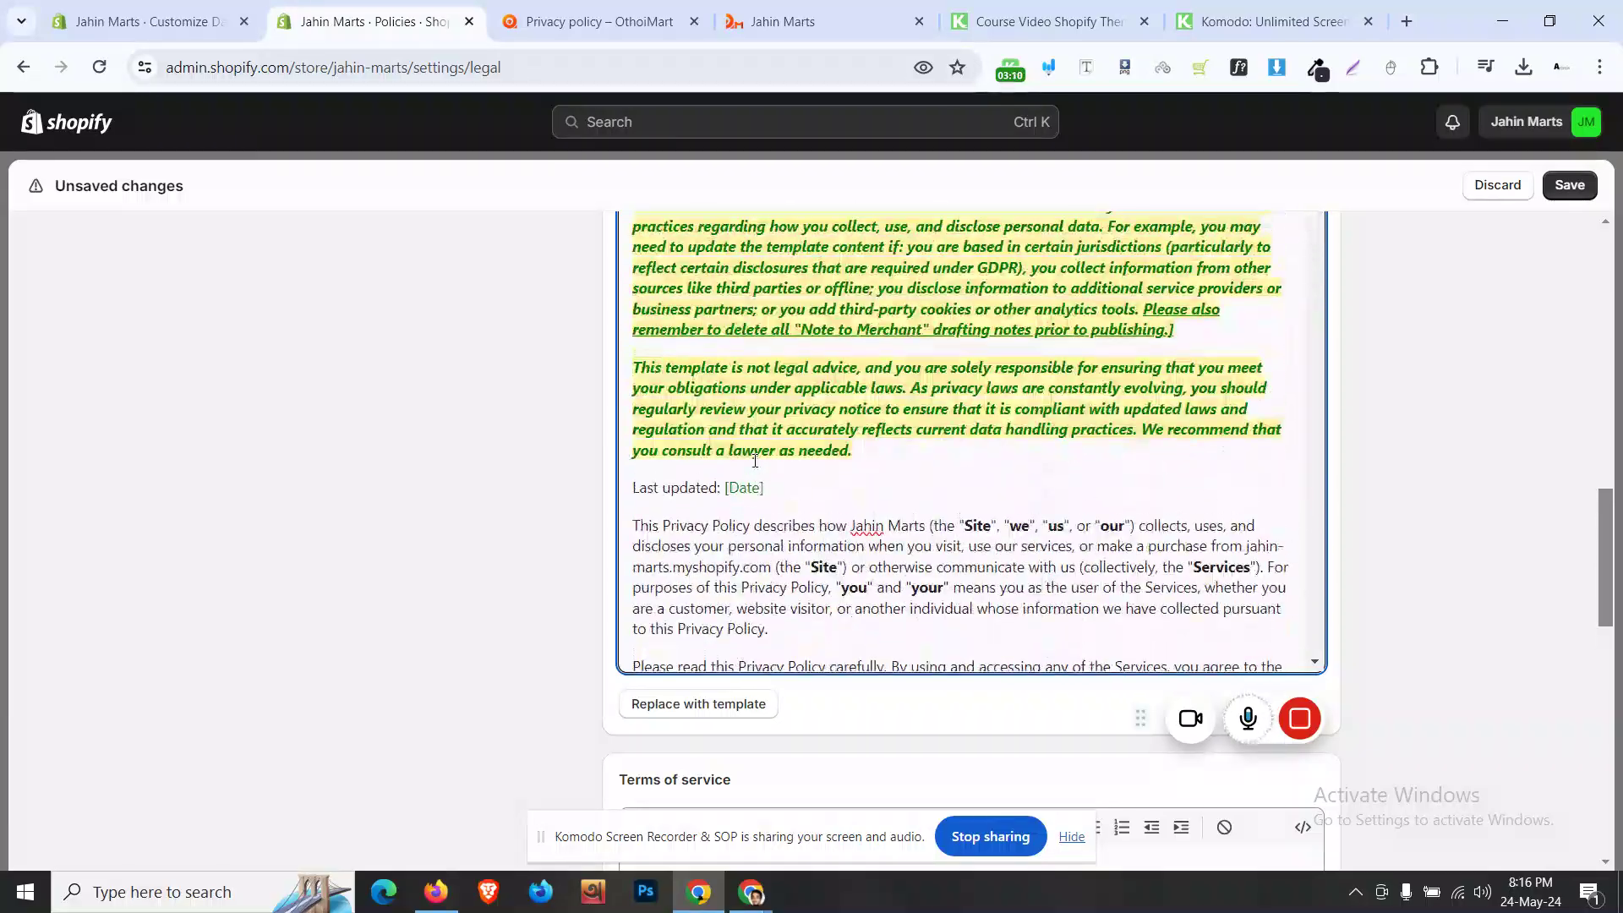
scroll(453, 500, up, 3)
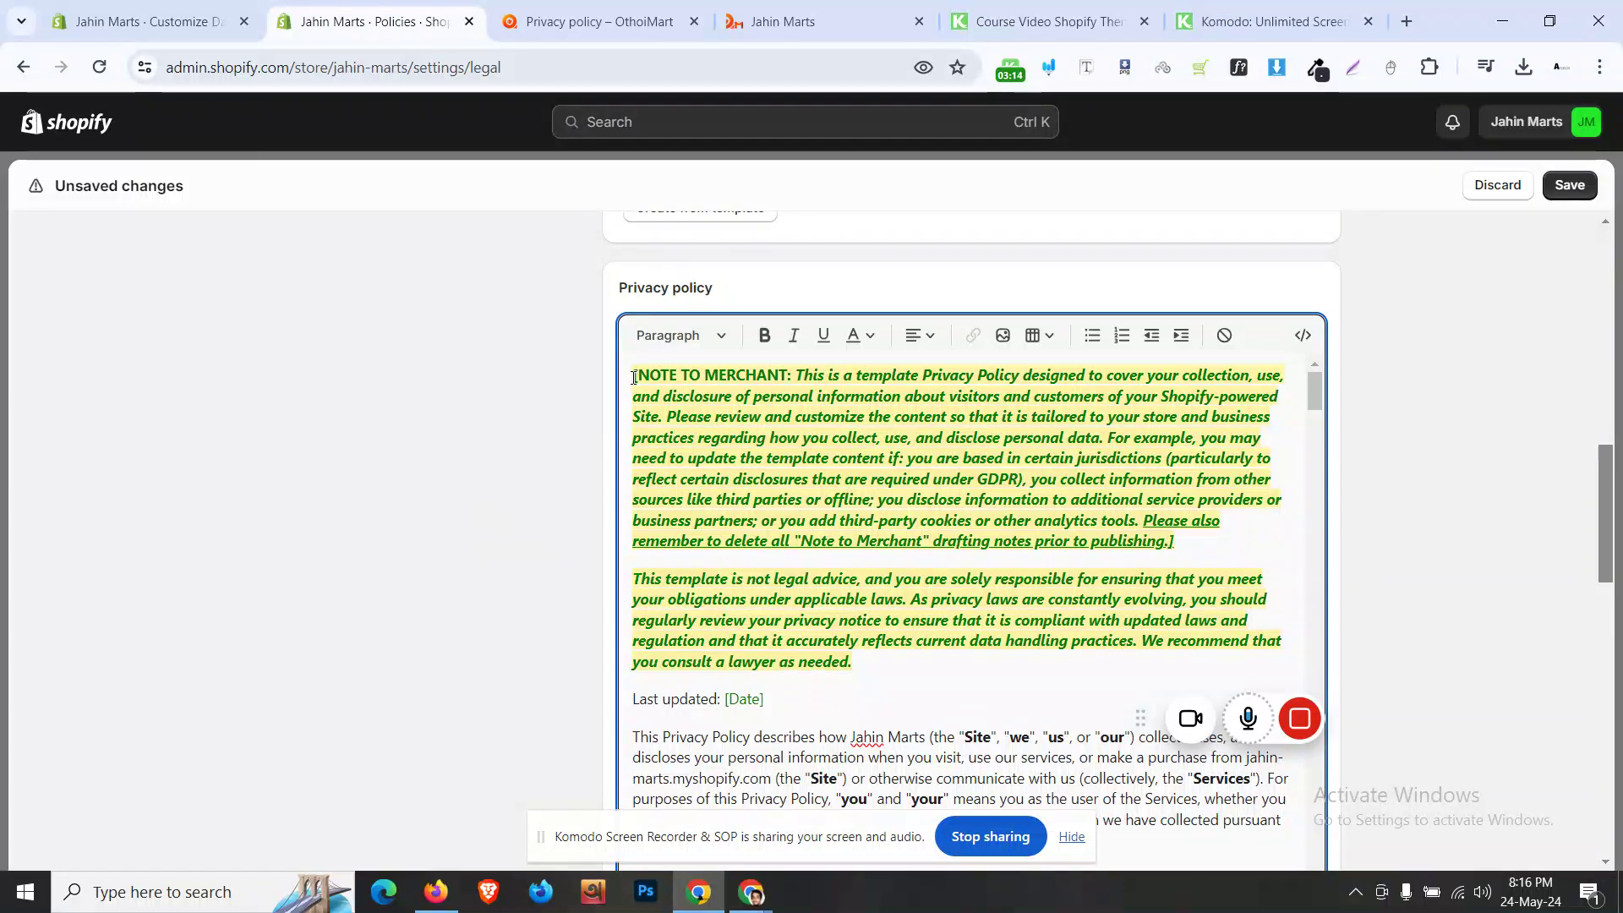
click(634, 377)
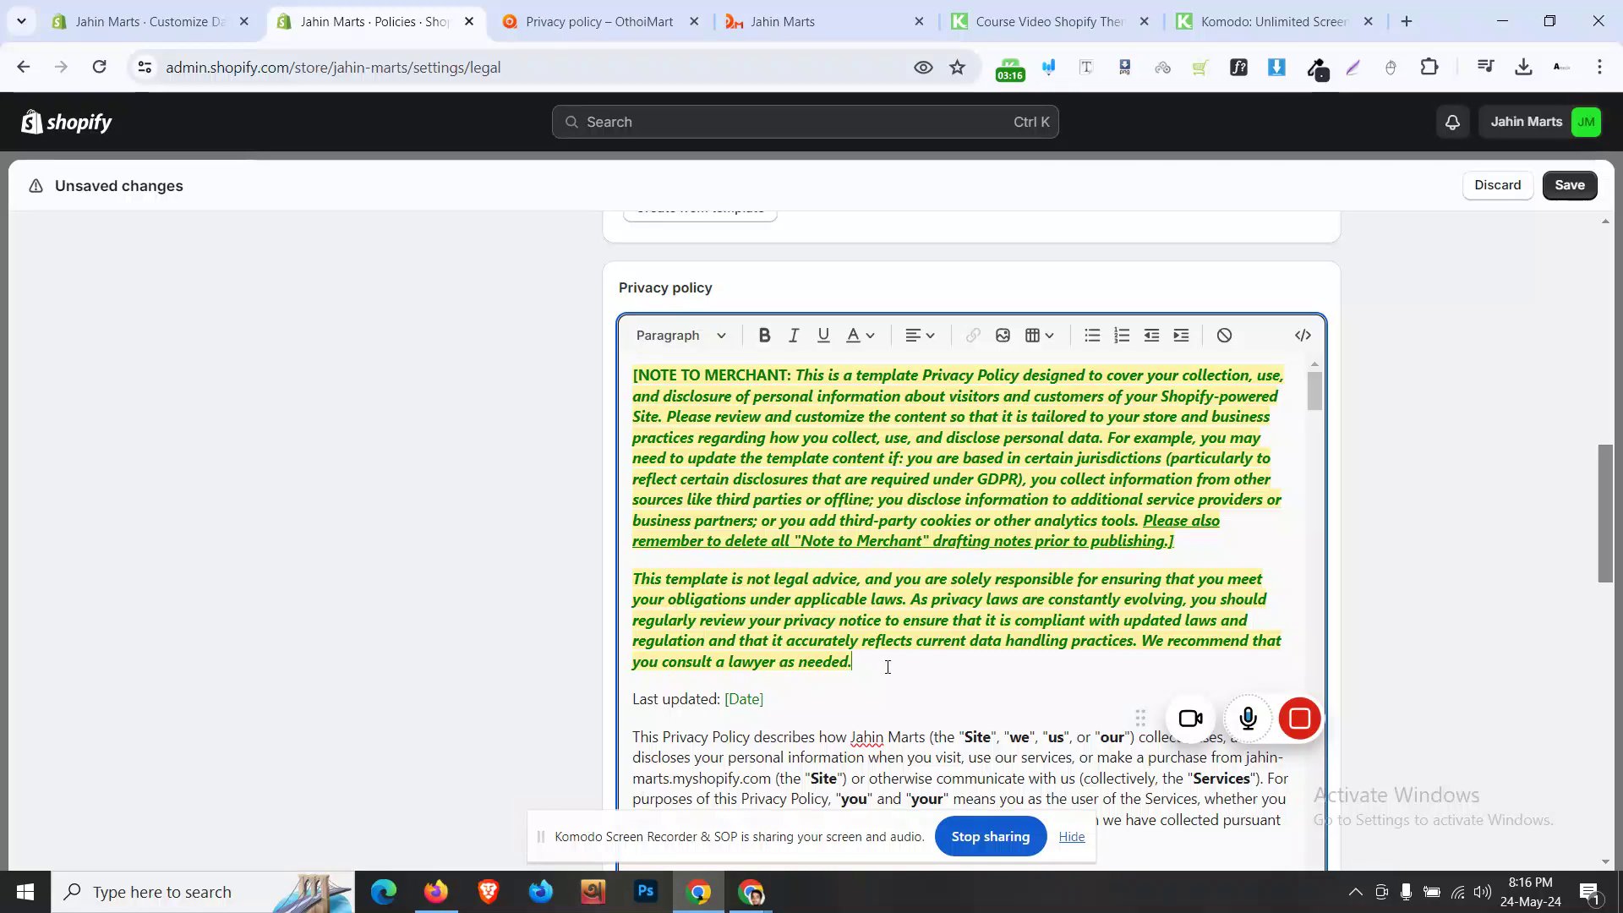
drag(888, 667, 643, 373)
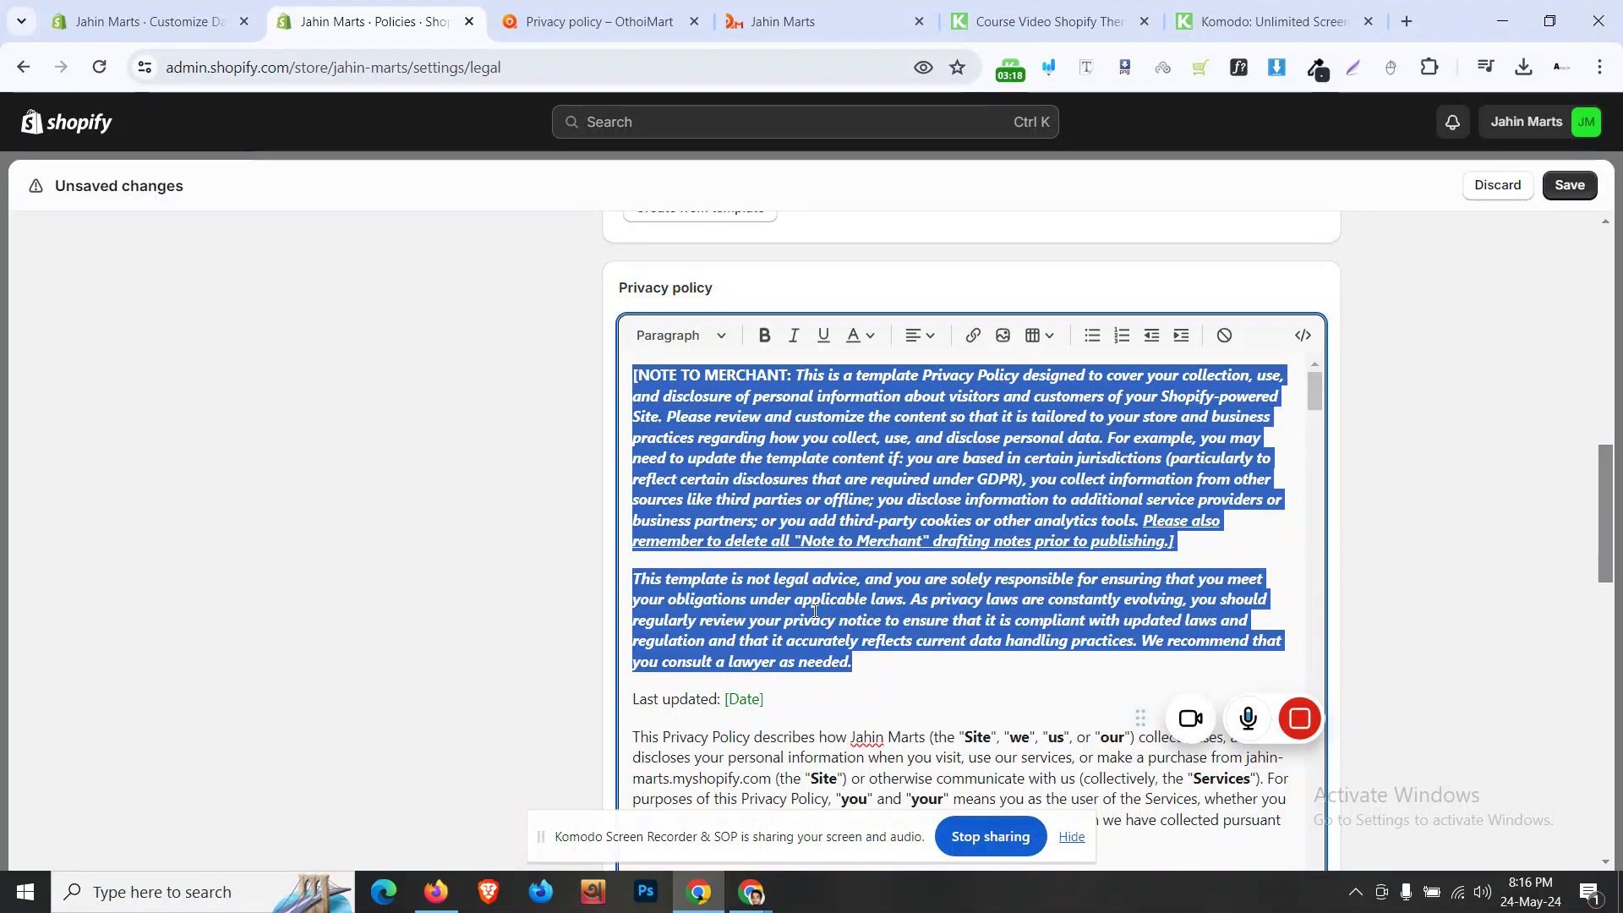
scroll(769, 591, down, 1)
click(700, 632)
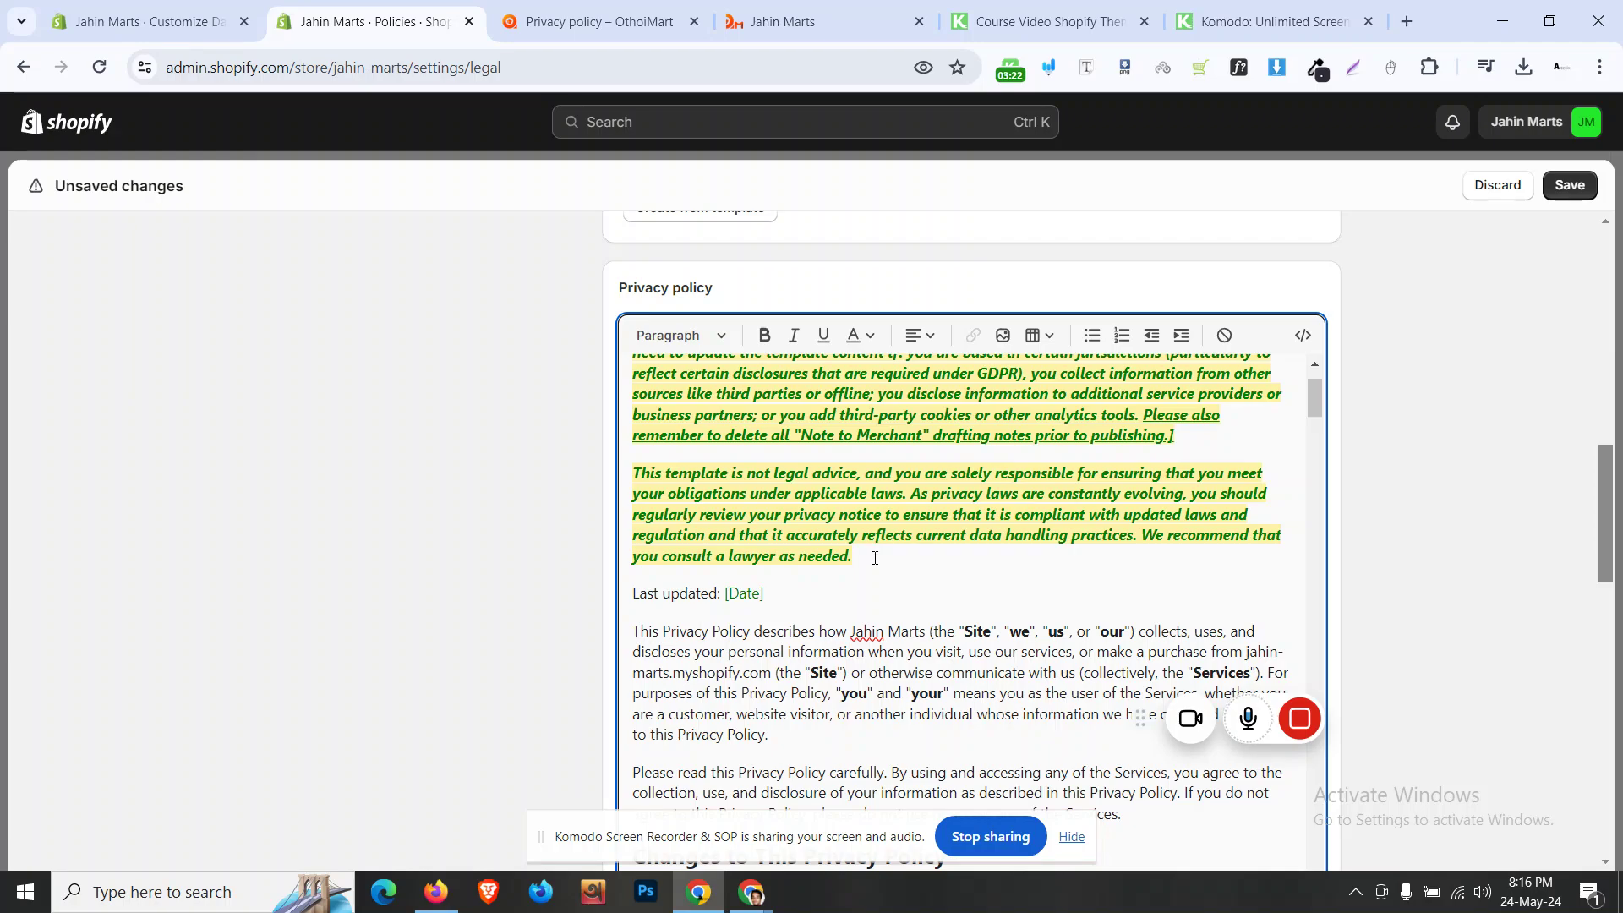
drag(874, 554, 575, 347)
key(BackSpace)
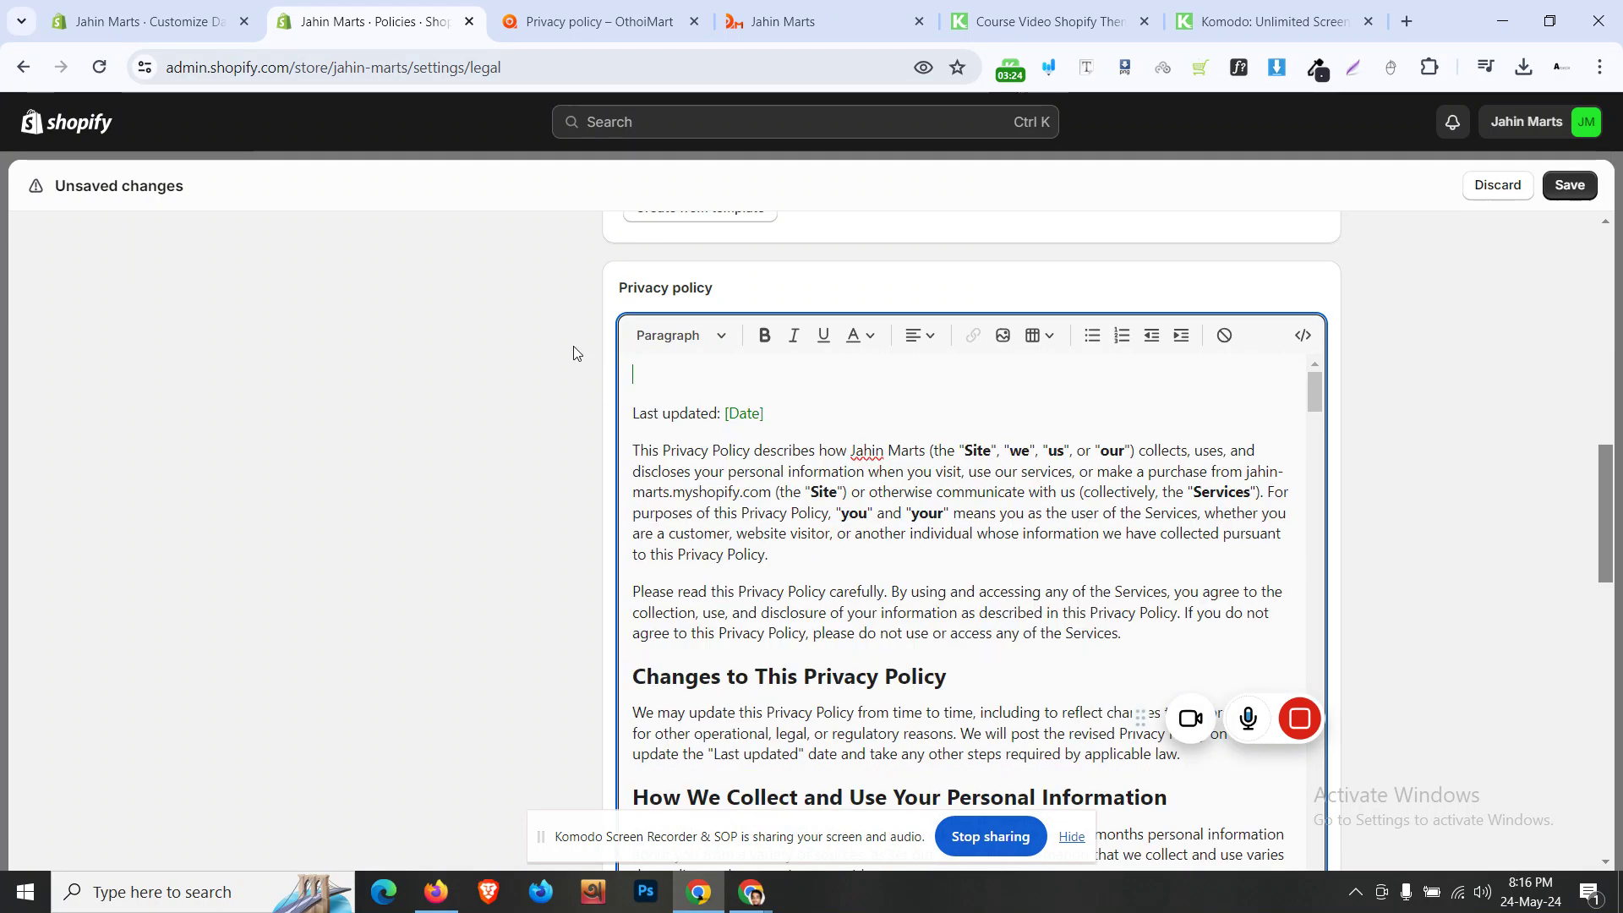
key(Delete)
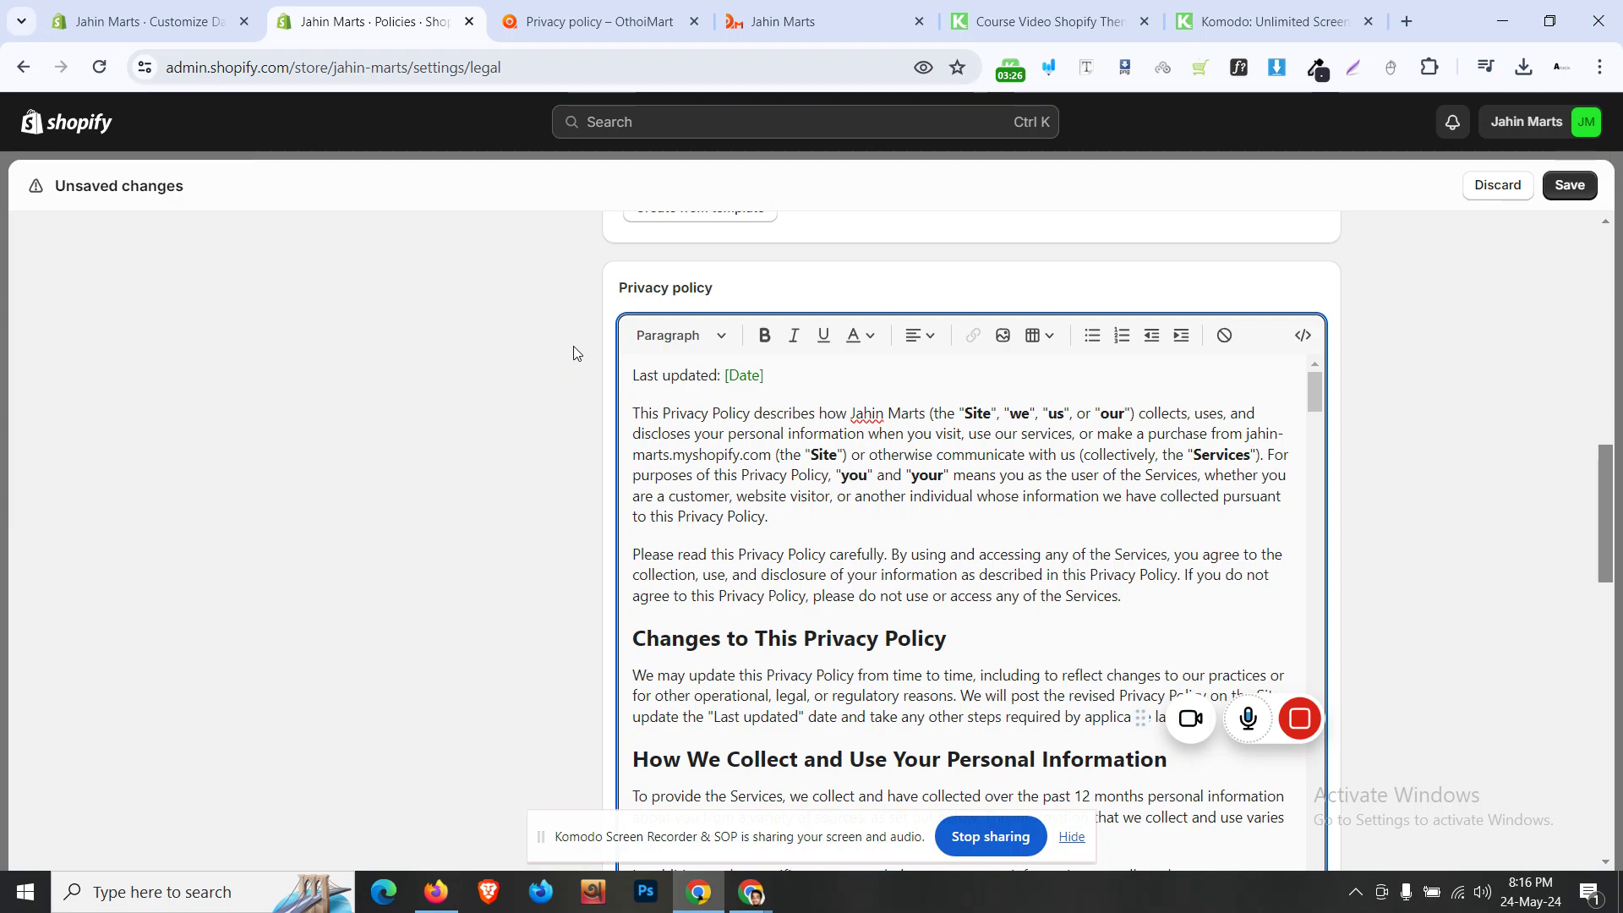
- Replace the date placeholder after "Last updated:" in the privacy policy with 24 May 2024
key(End)
key(BackSpace)
key(BackSpace)
key(BackSpace)
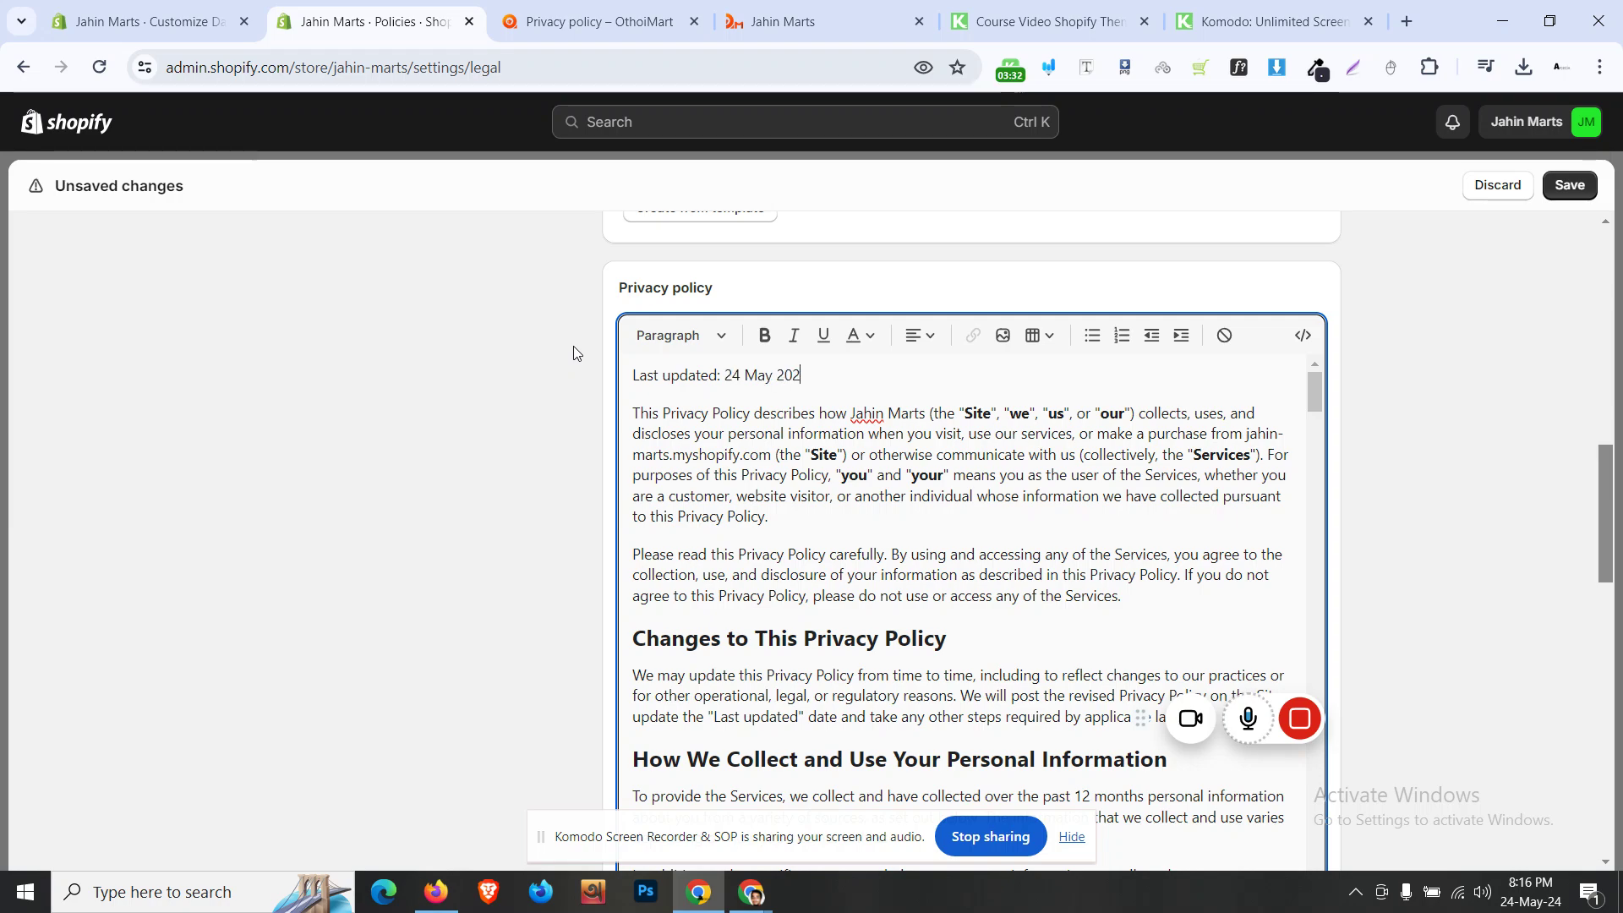
text(24 May 2024)
- Look through the store's privacy policy for the next highlighted merchant note and bring up OthoiMart's published policy for comparison
scroll(819, 538, down, 20)
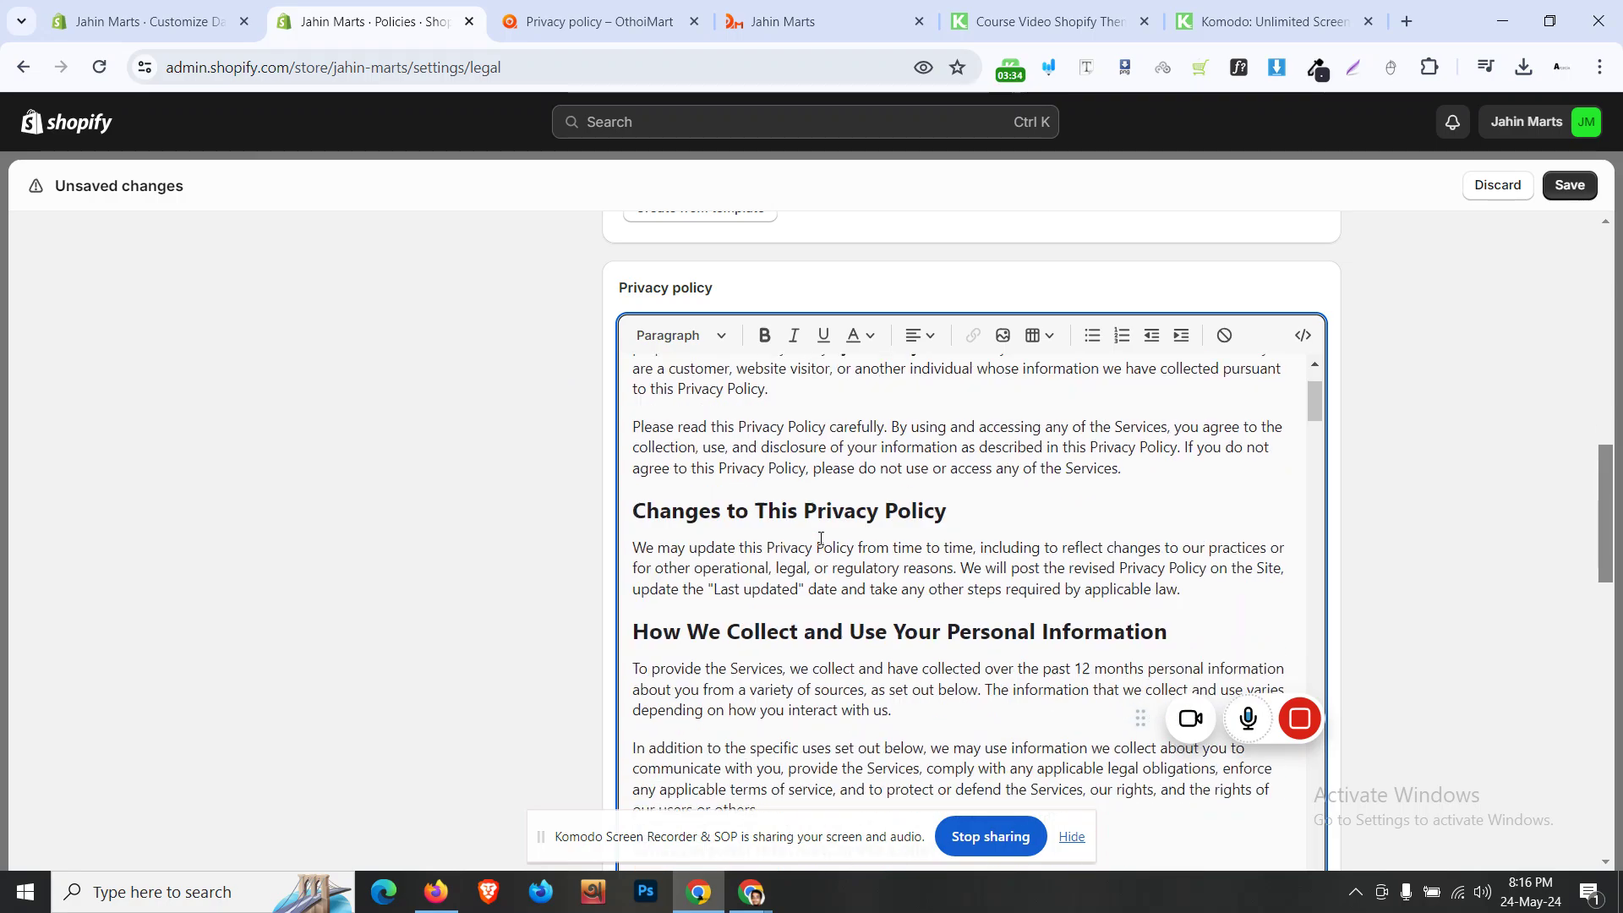
scroll(819, 538, down, 1)
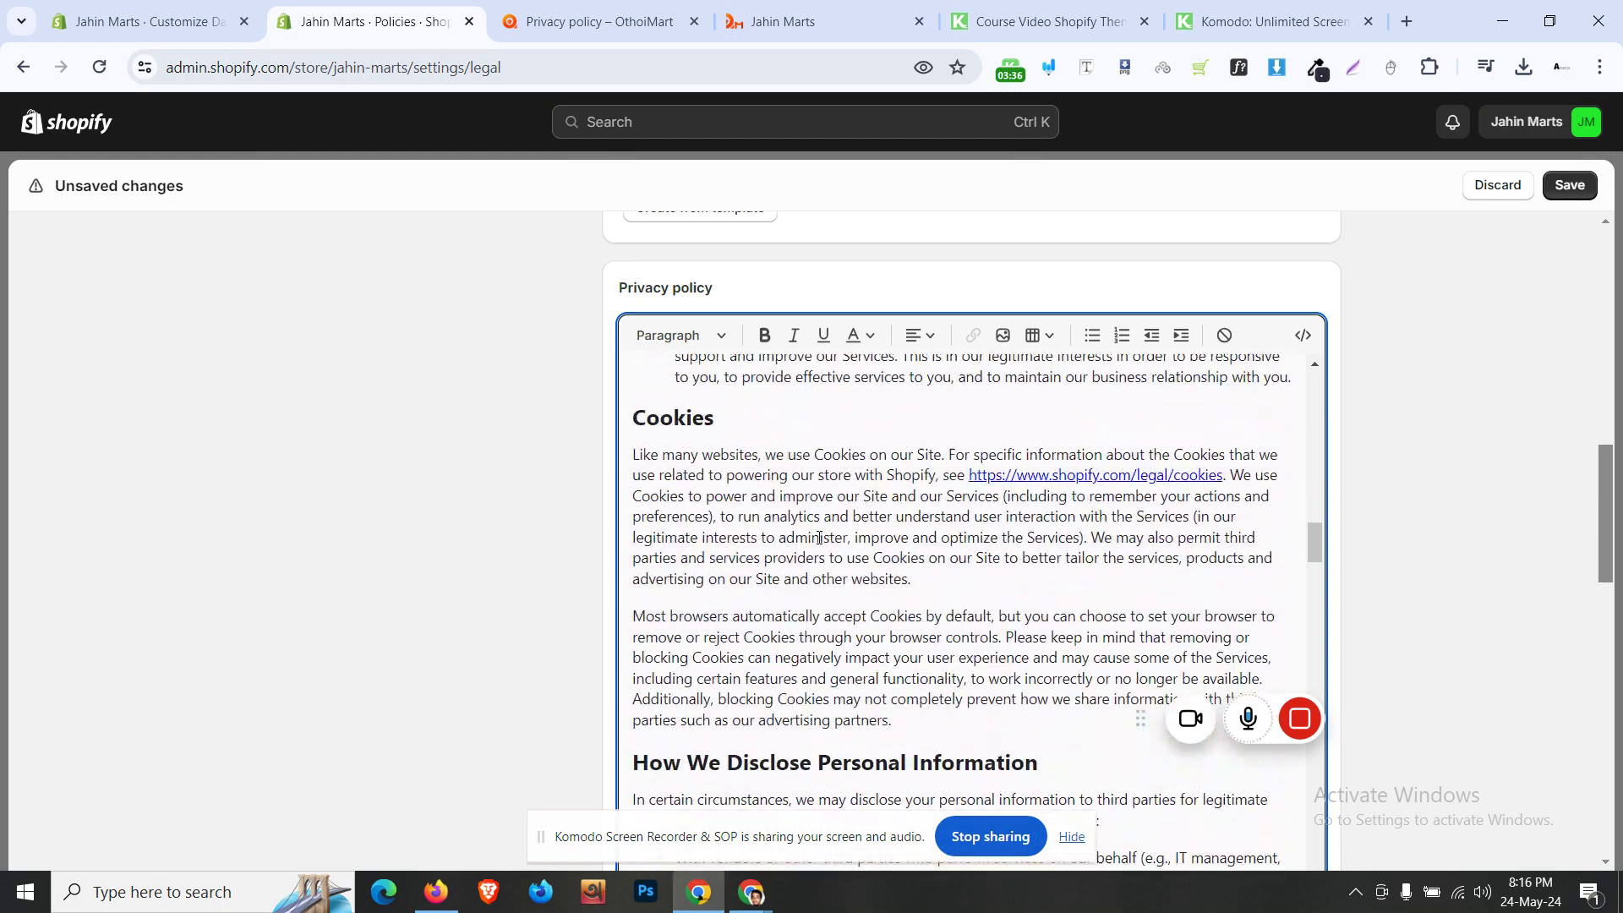
scroll(818, 537, down, 4)
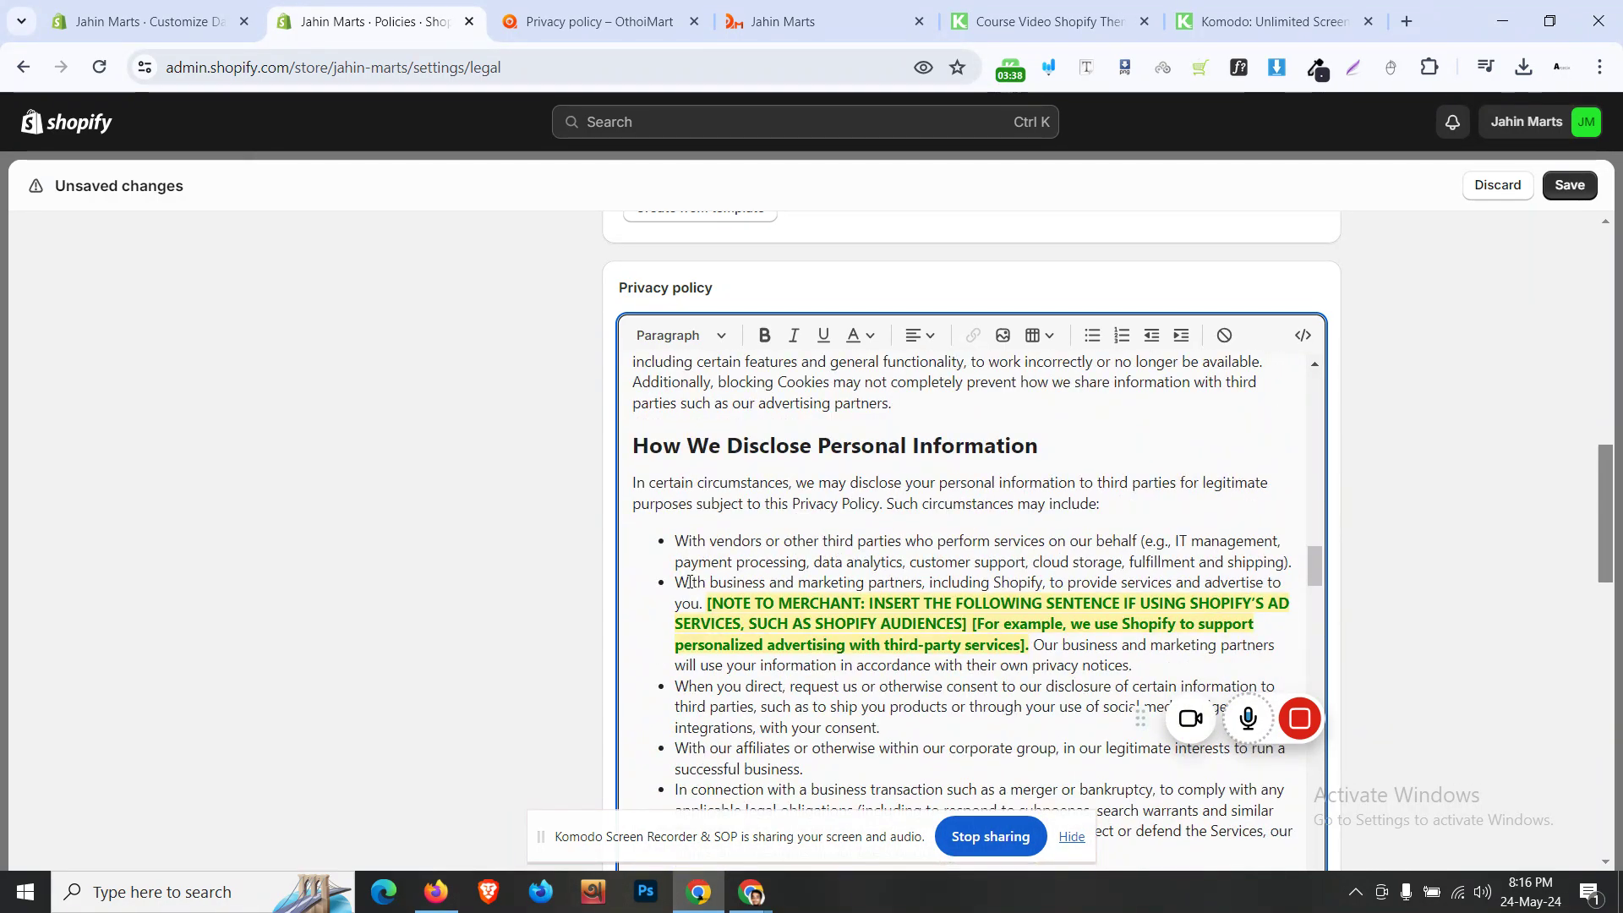
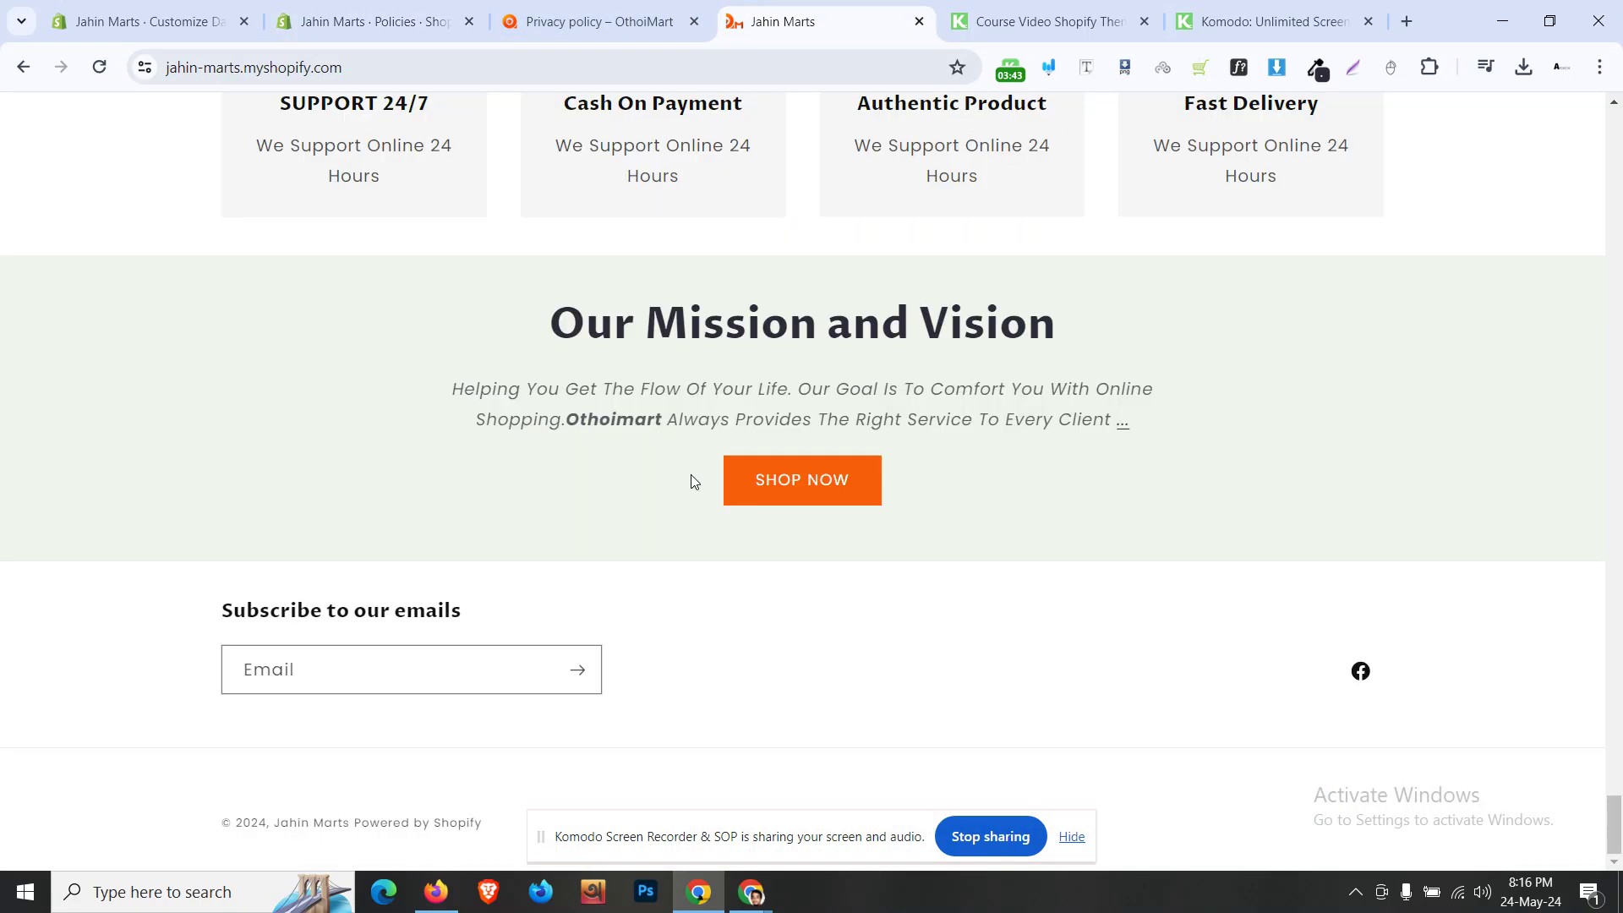
scroll(692, 475, up, 8)
click(659, 13)
scroll(559, 428, down, 7)
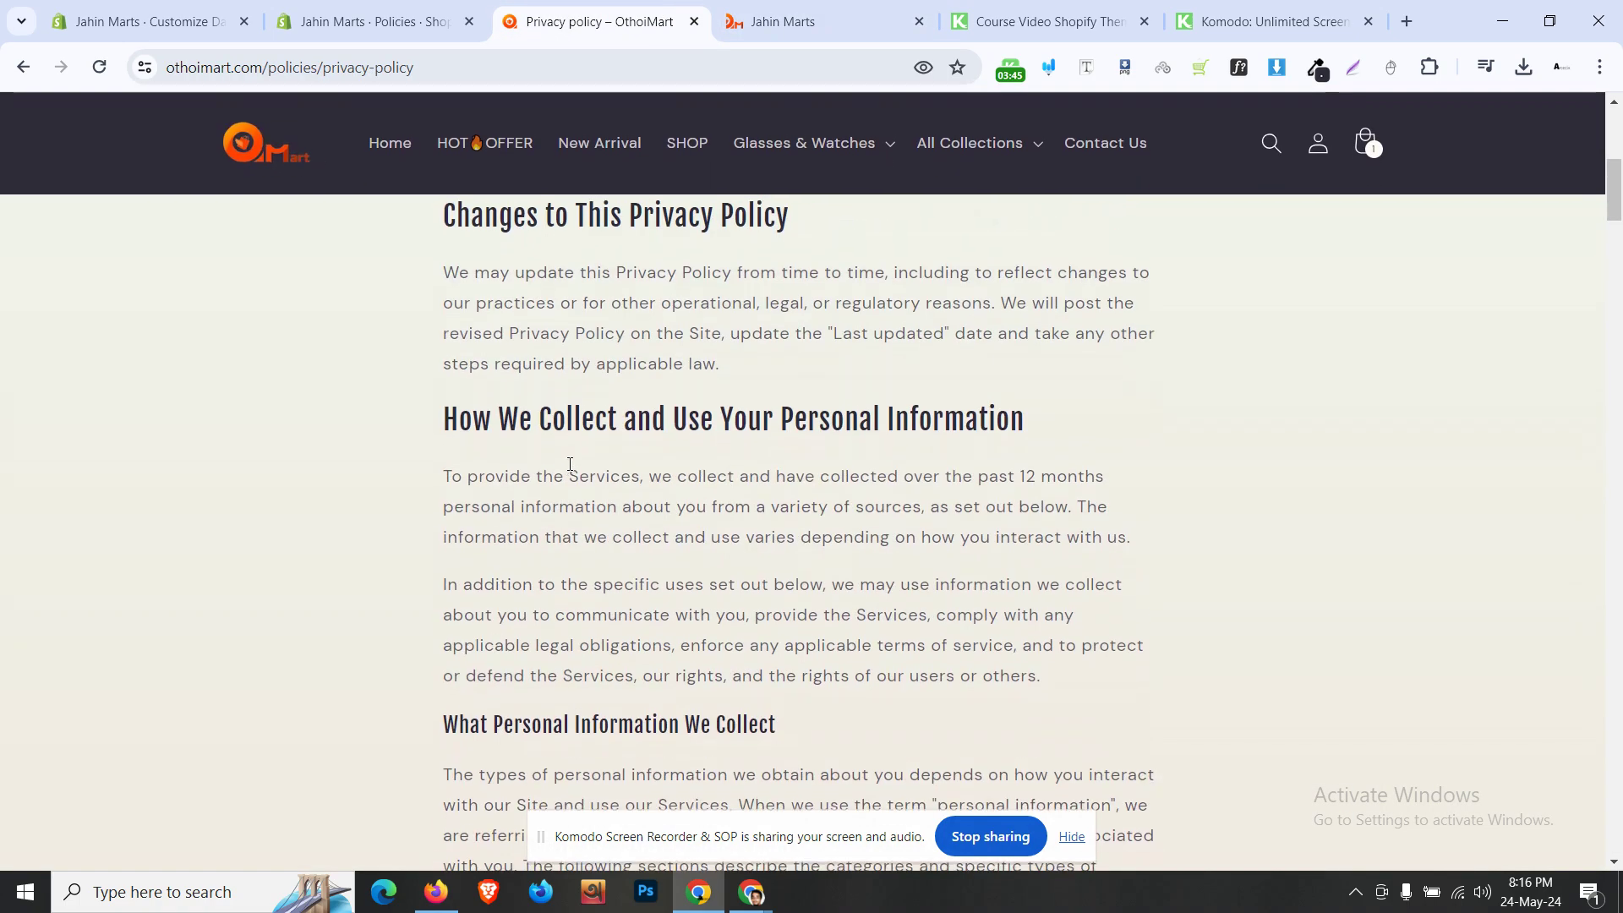
scroll(603, 512, down, 3)
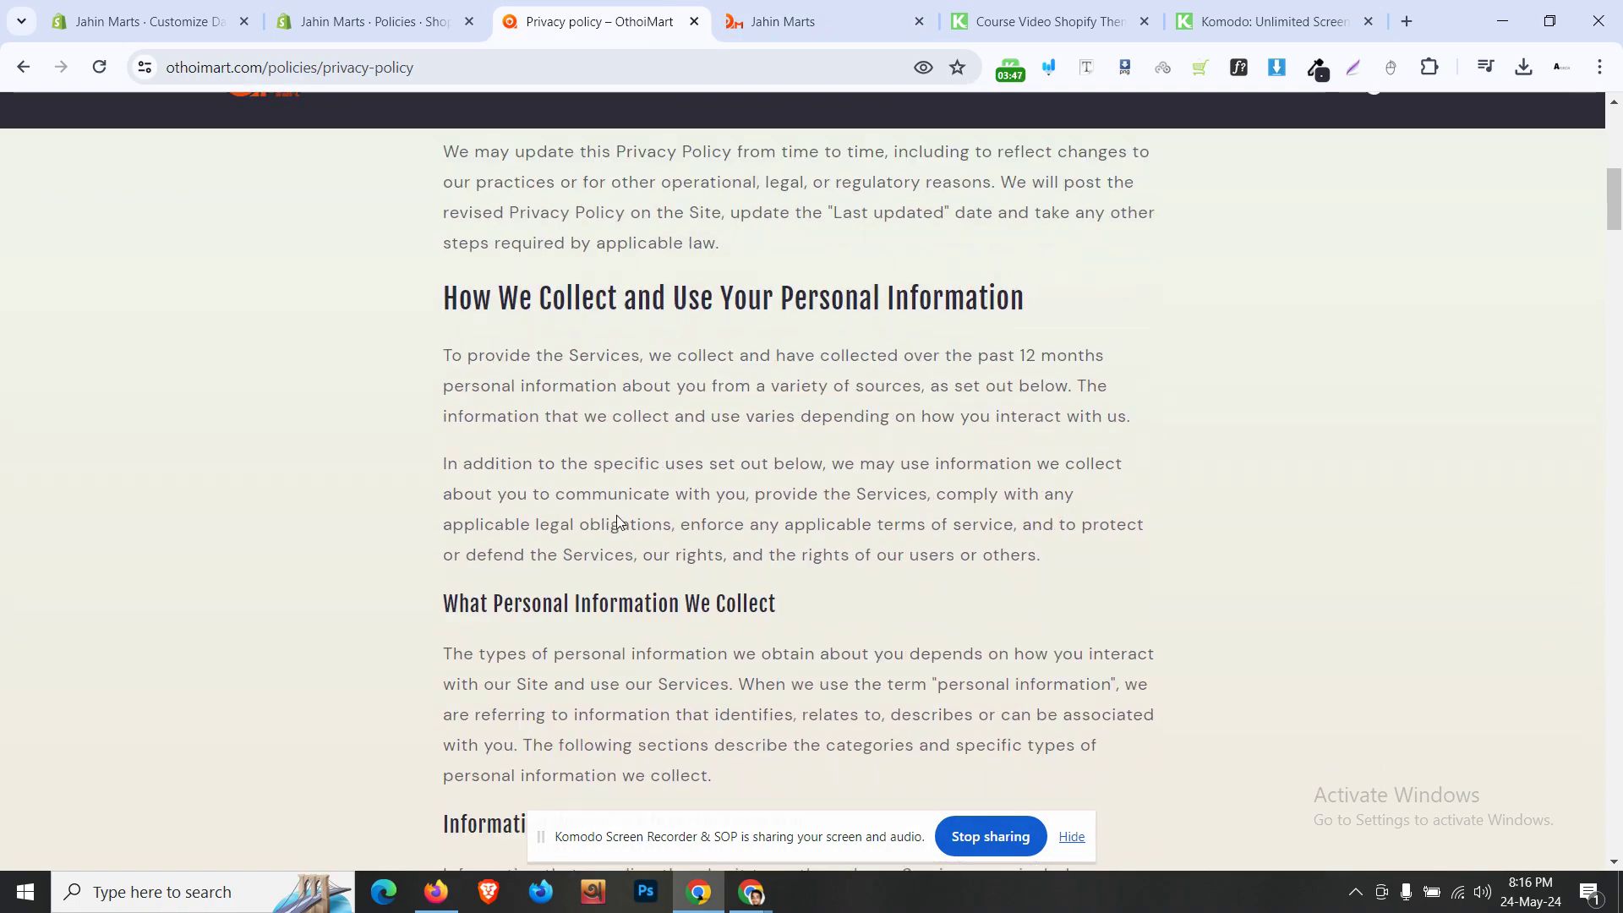
click(428, 12)
click(552, 9)
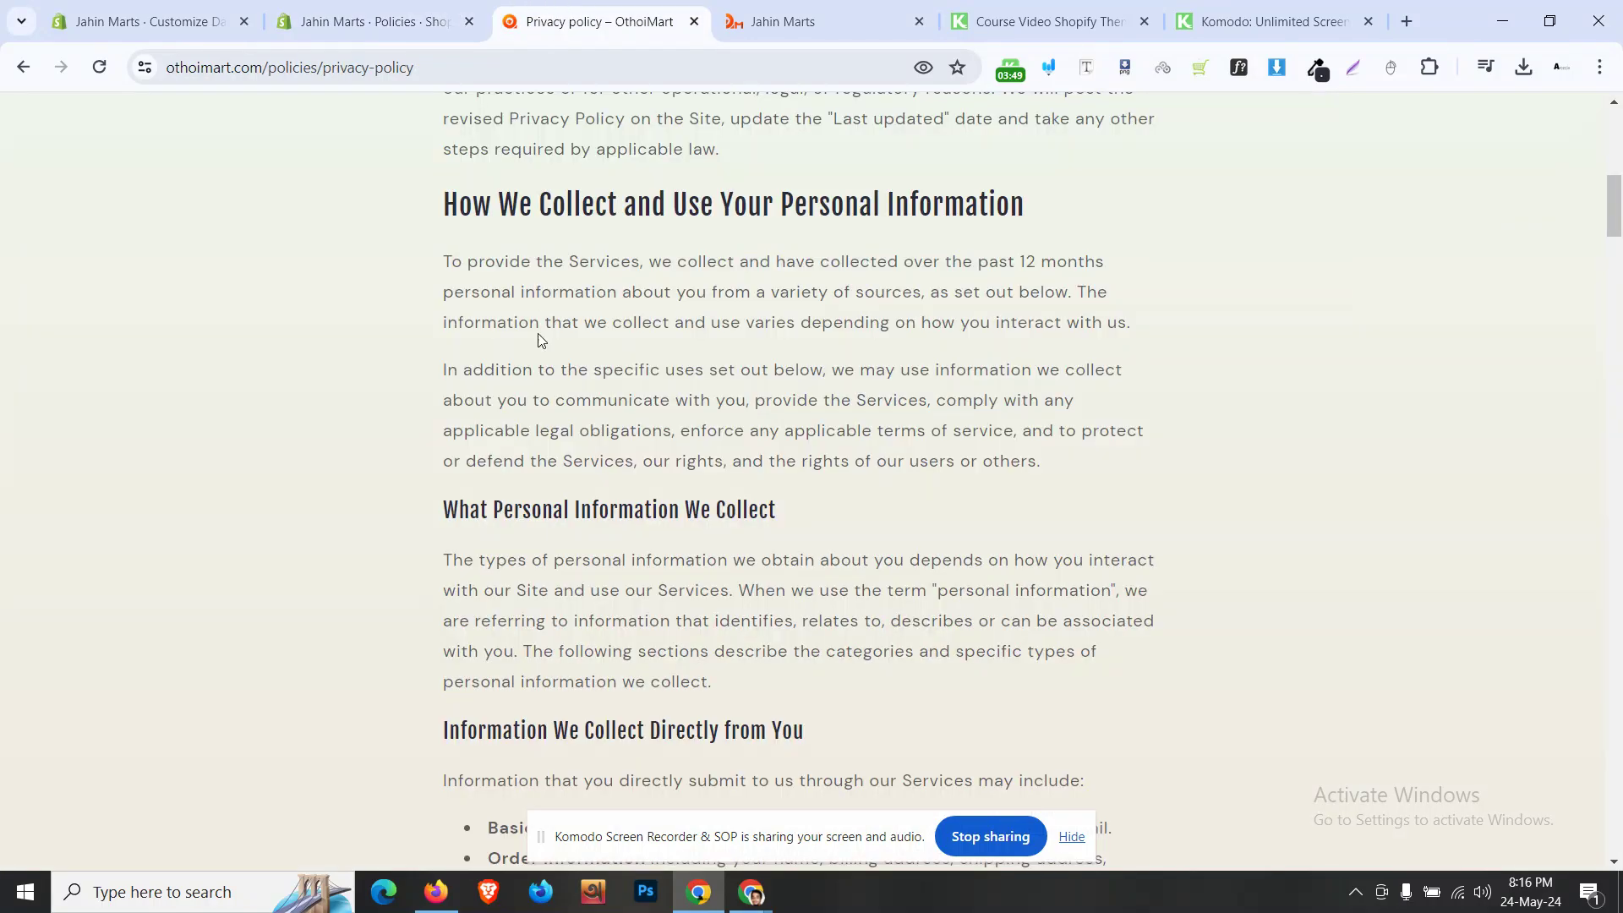
click(402, 12)
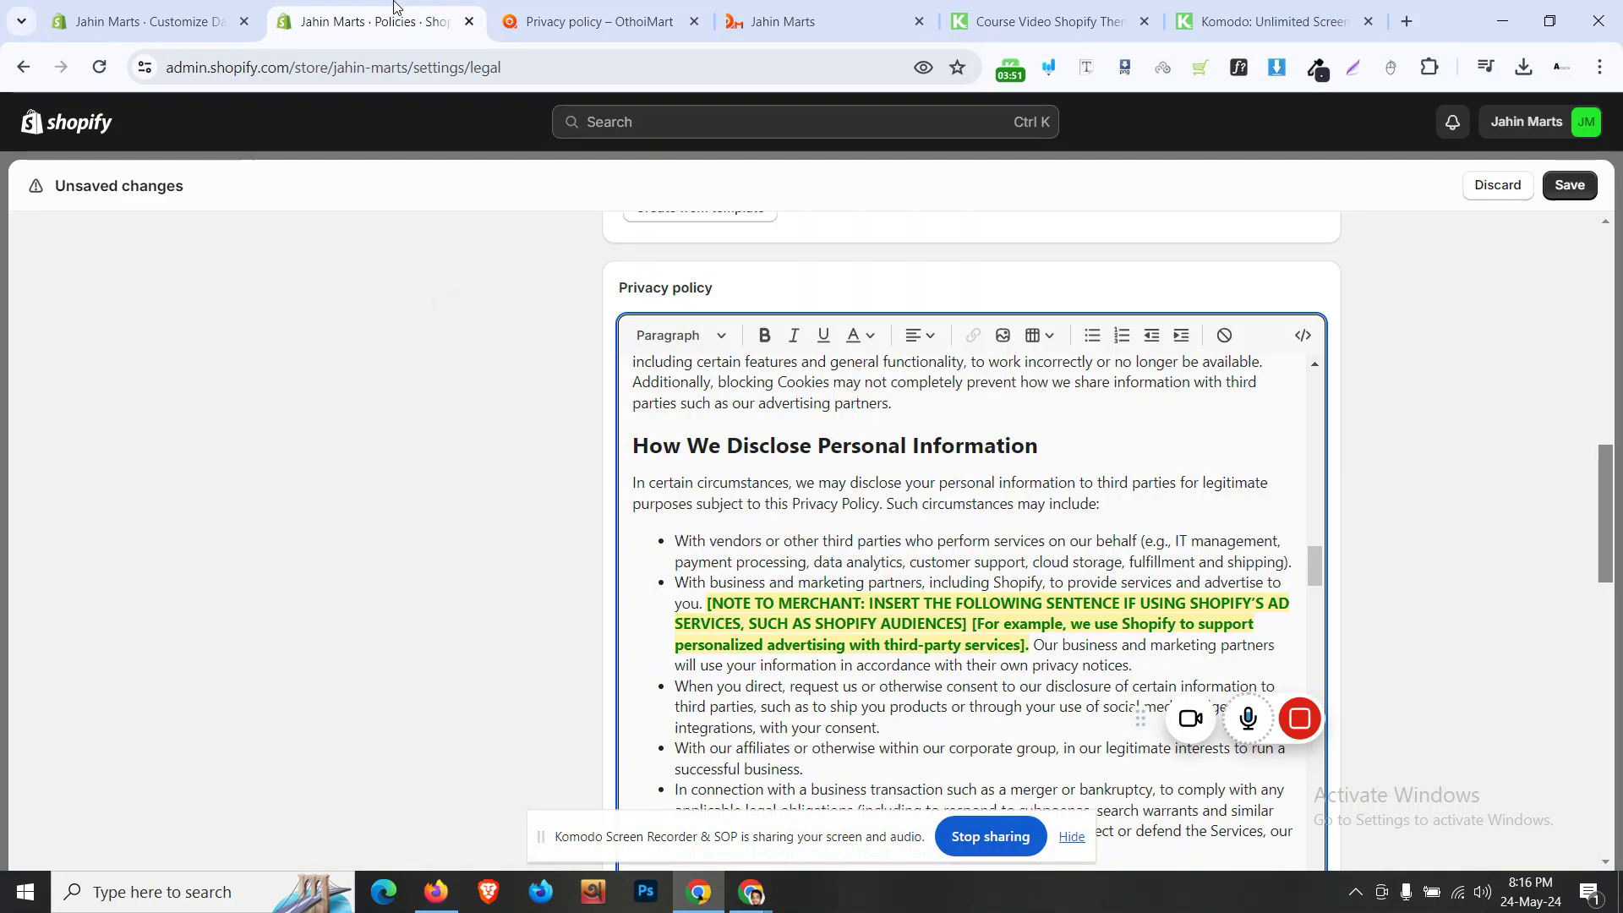
- Read OthoiMart's published privacy policy down to its "How We Disclose Personal Information" section and compare it with the store's version
click(596, 16)
scroll(576, 503, down, 6)
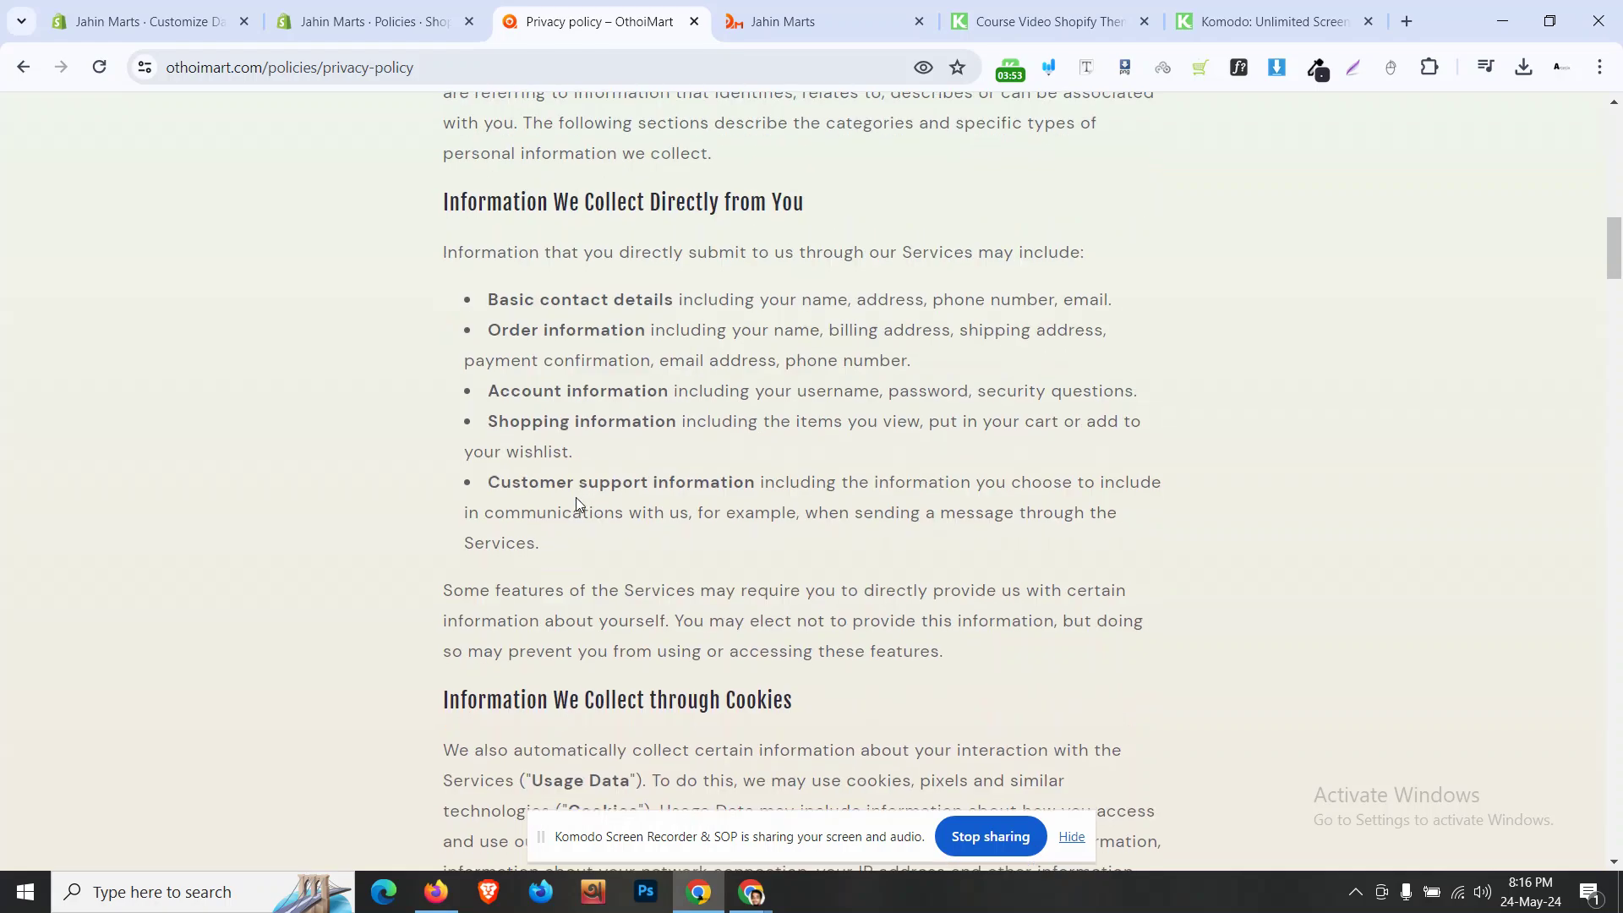
scroll(576, 499, down, 9)
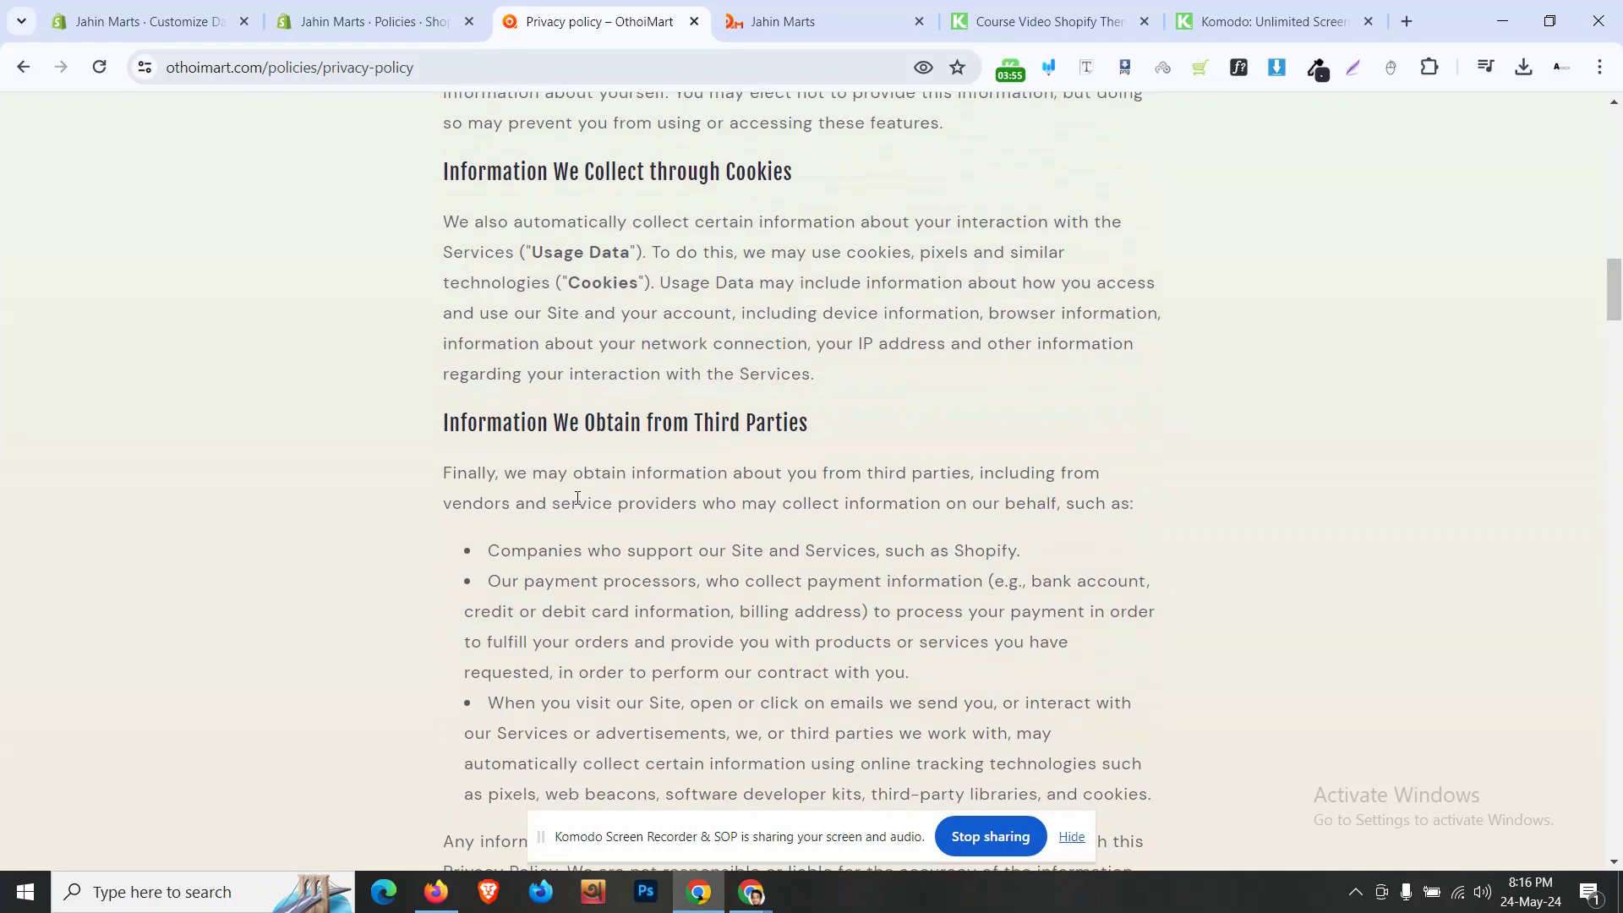
scroll(577, 499, down, 3)
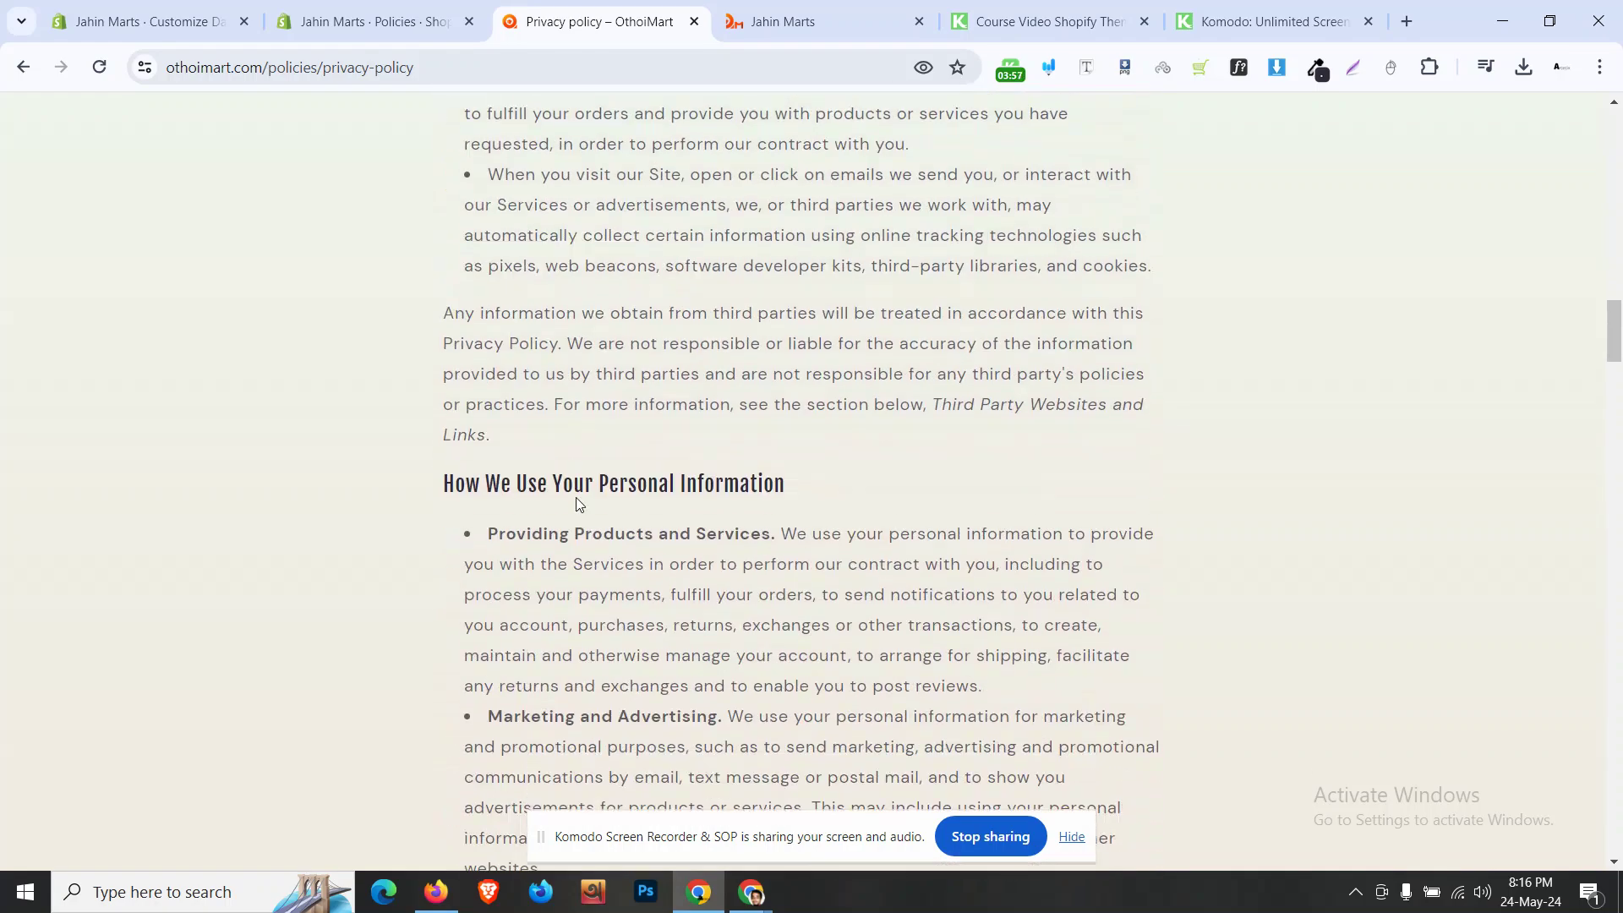
scroll(575, 497, down, 5)
scroll(575, 497, up, 3)
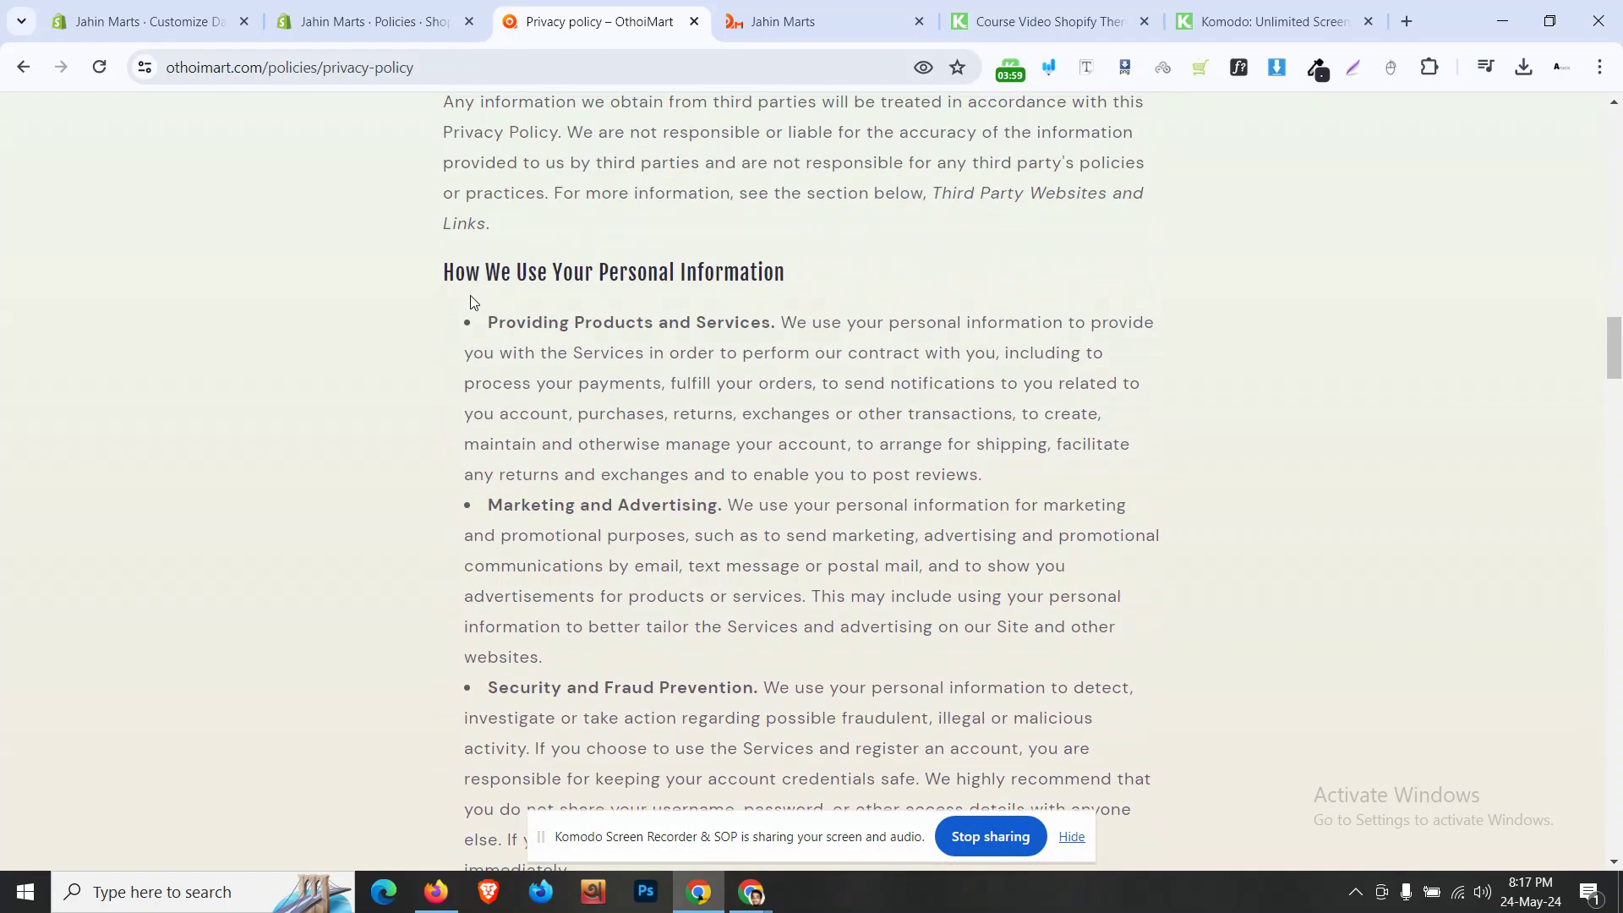
click(372, 22)
scroll(709, 513, up, 5)
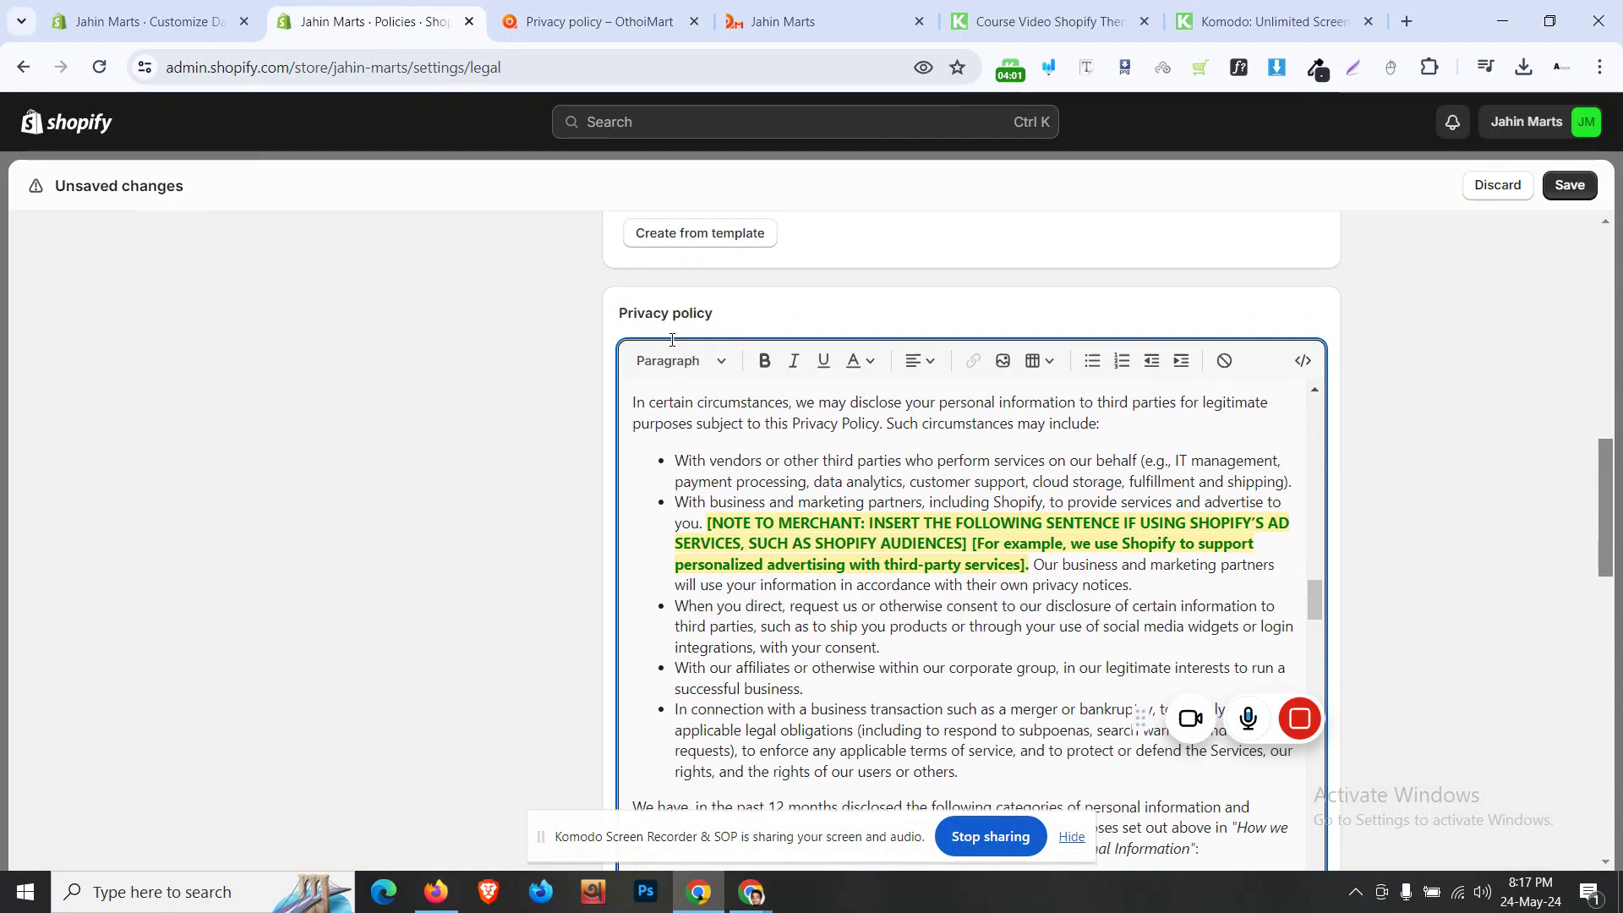
click(541, 21)
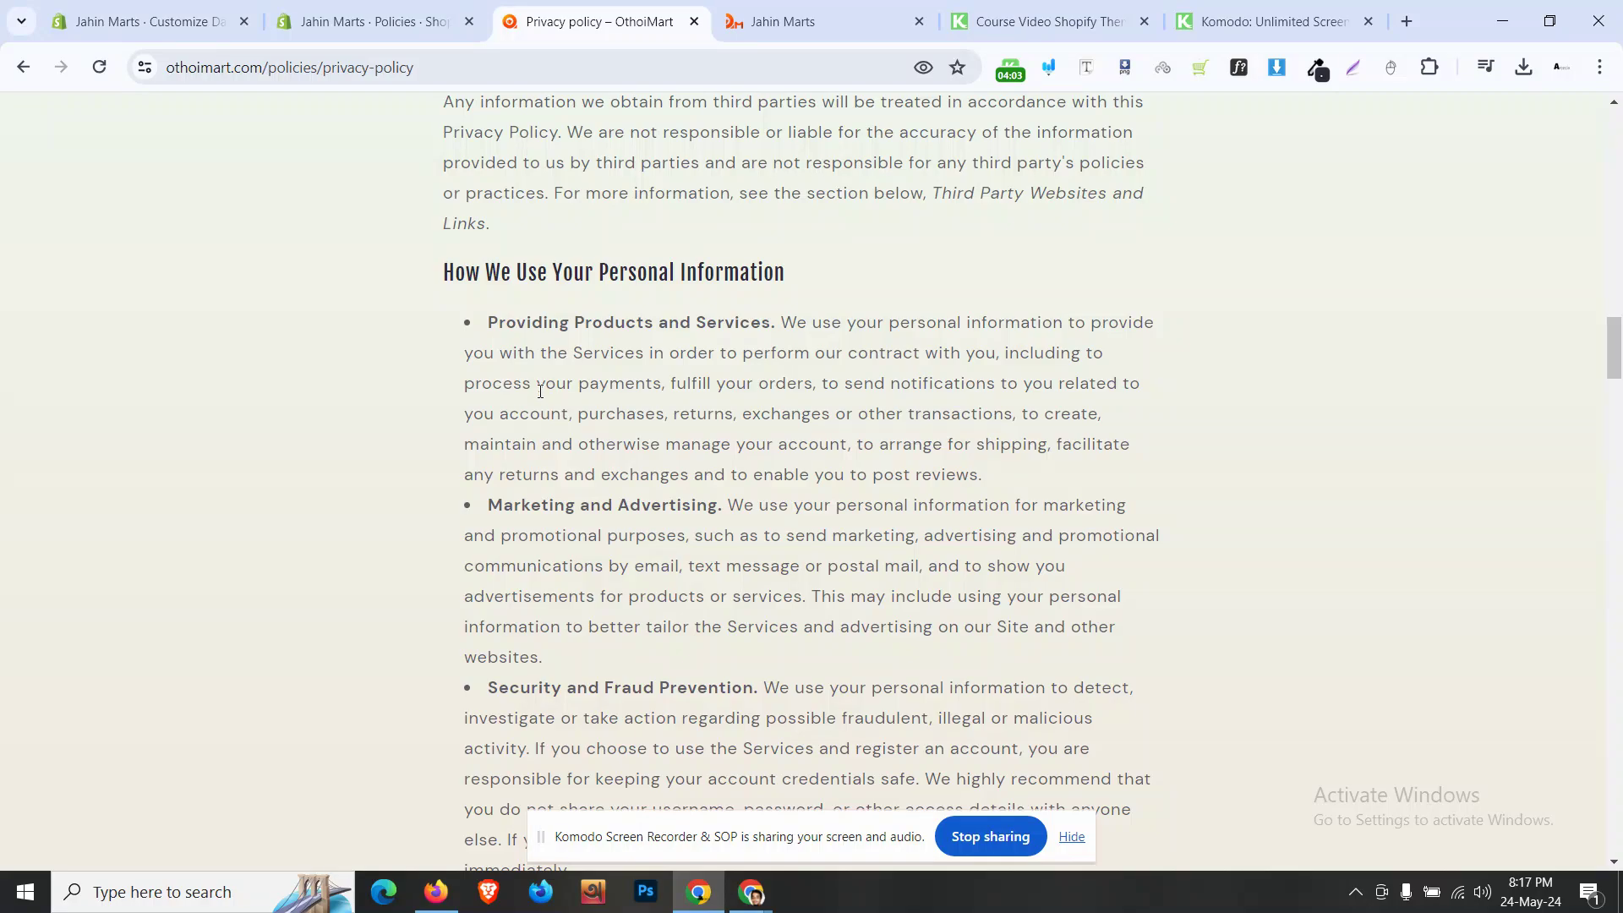
scroll(541, 391, down, 15)
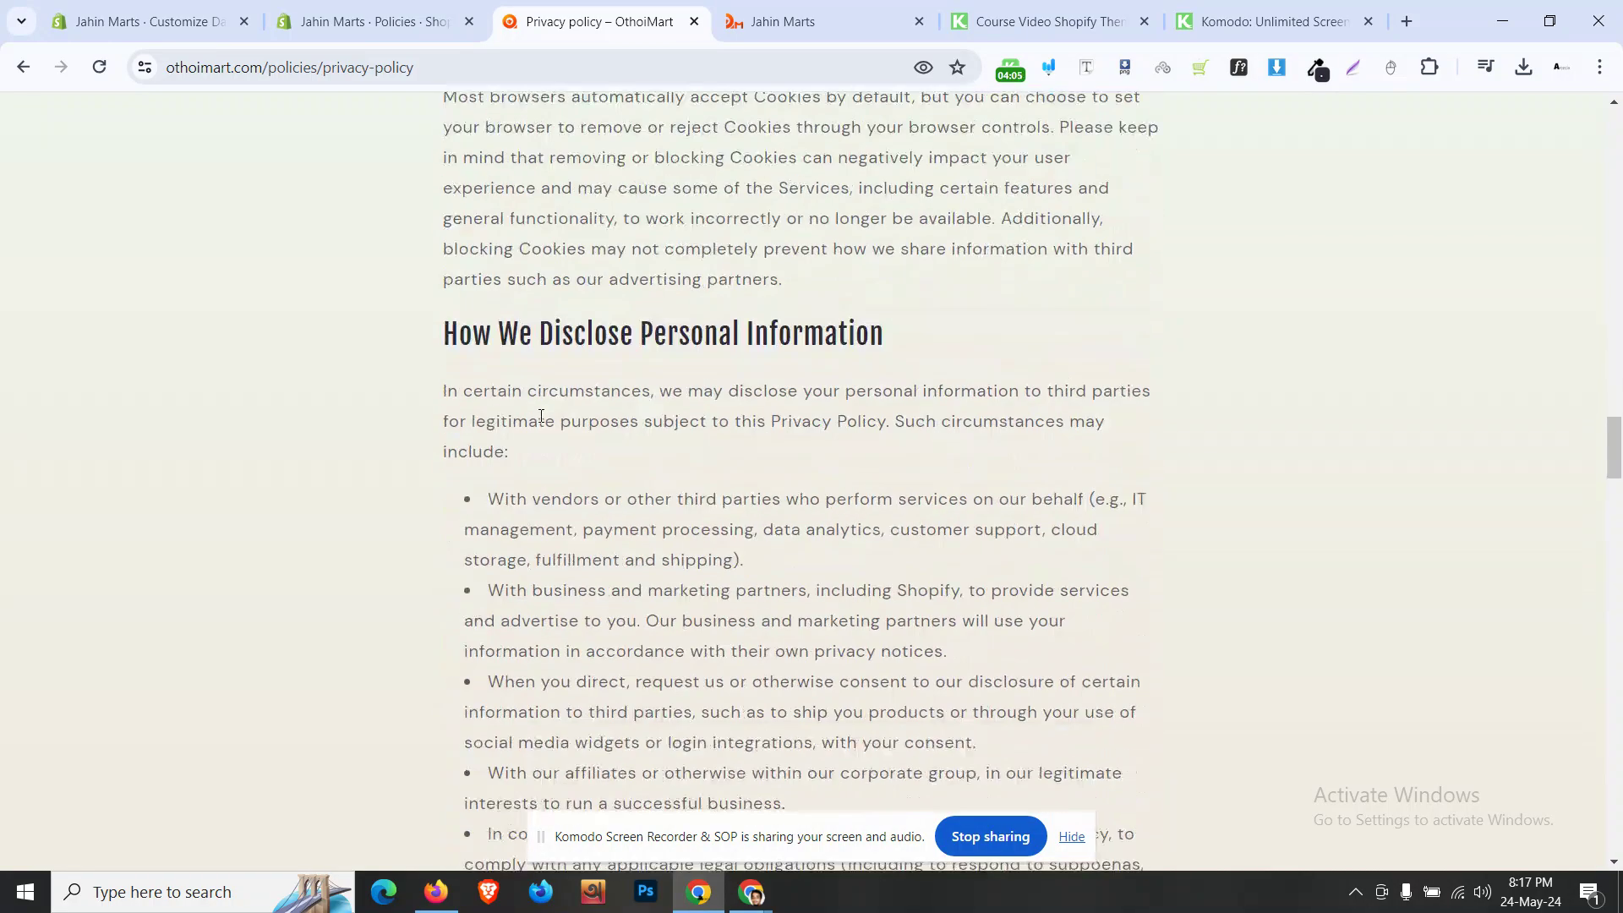
scroll(545, 427, down, 3)
- Delete the highlighted merchant note and example sentence about Shopify's ad services from the business and marketing partners bullet in the store's privacy policy
click(414, 7)
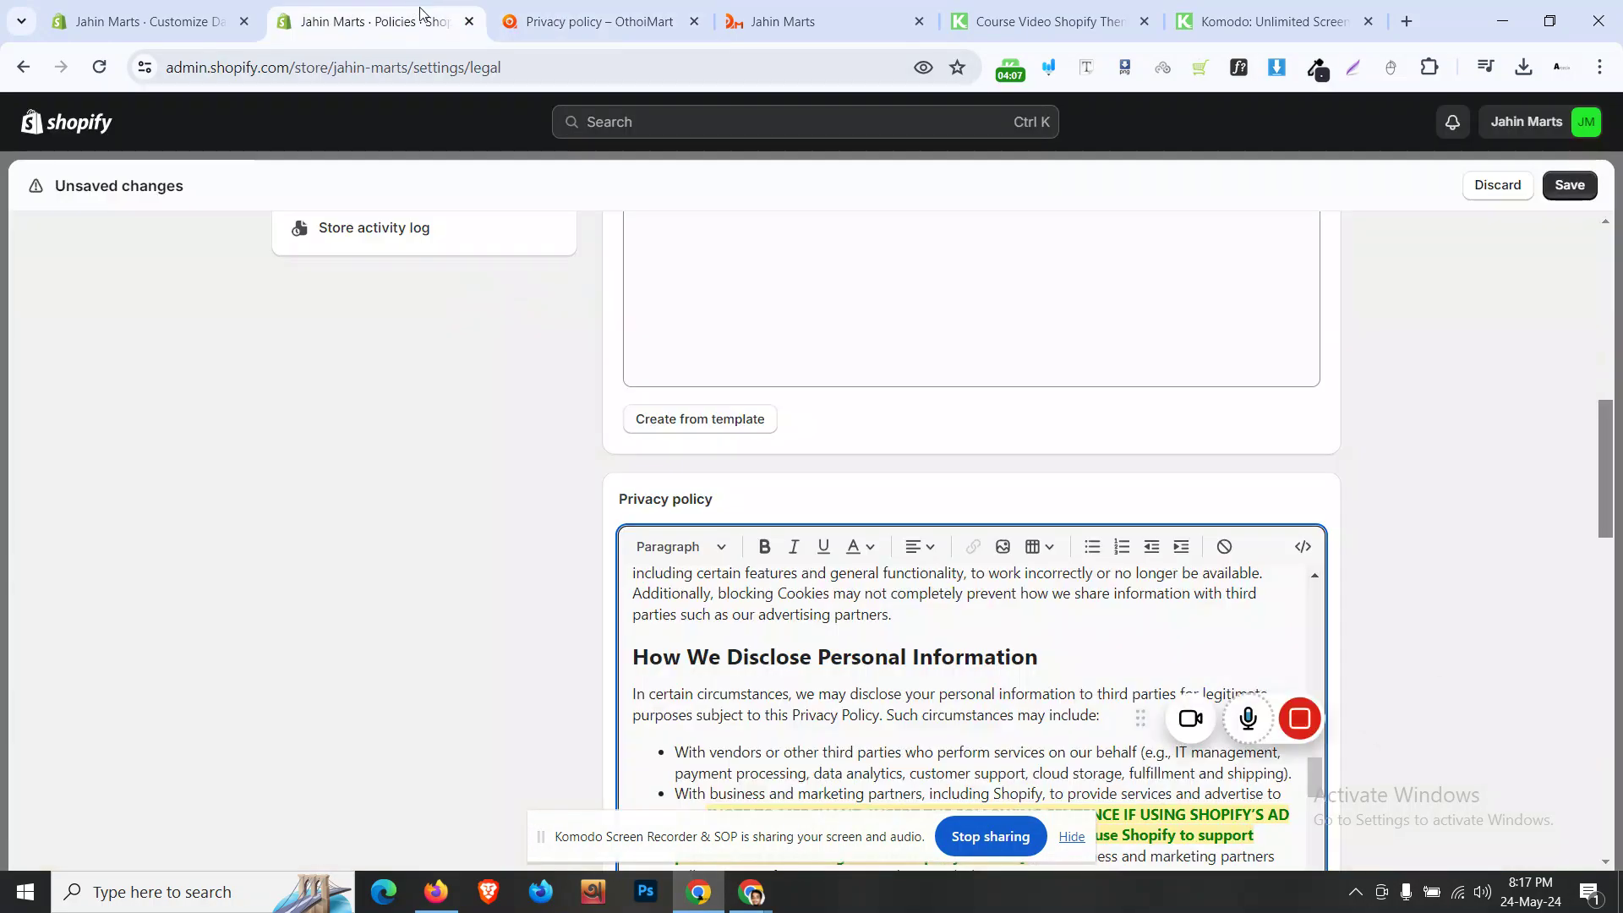
scroll(482, 682, down, 1)
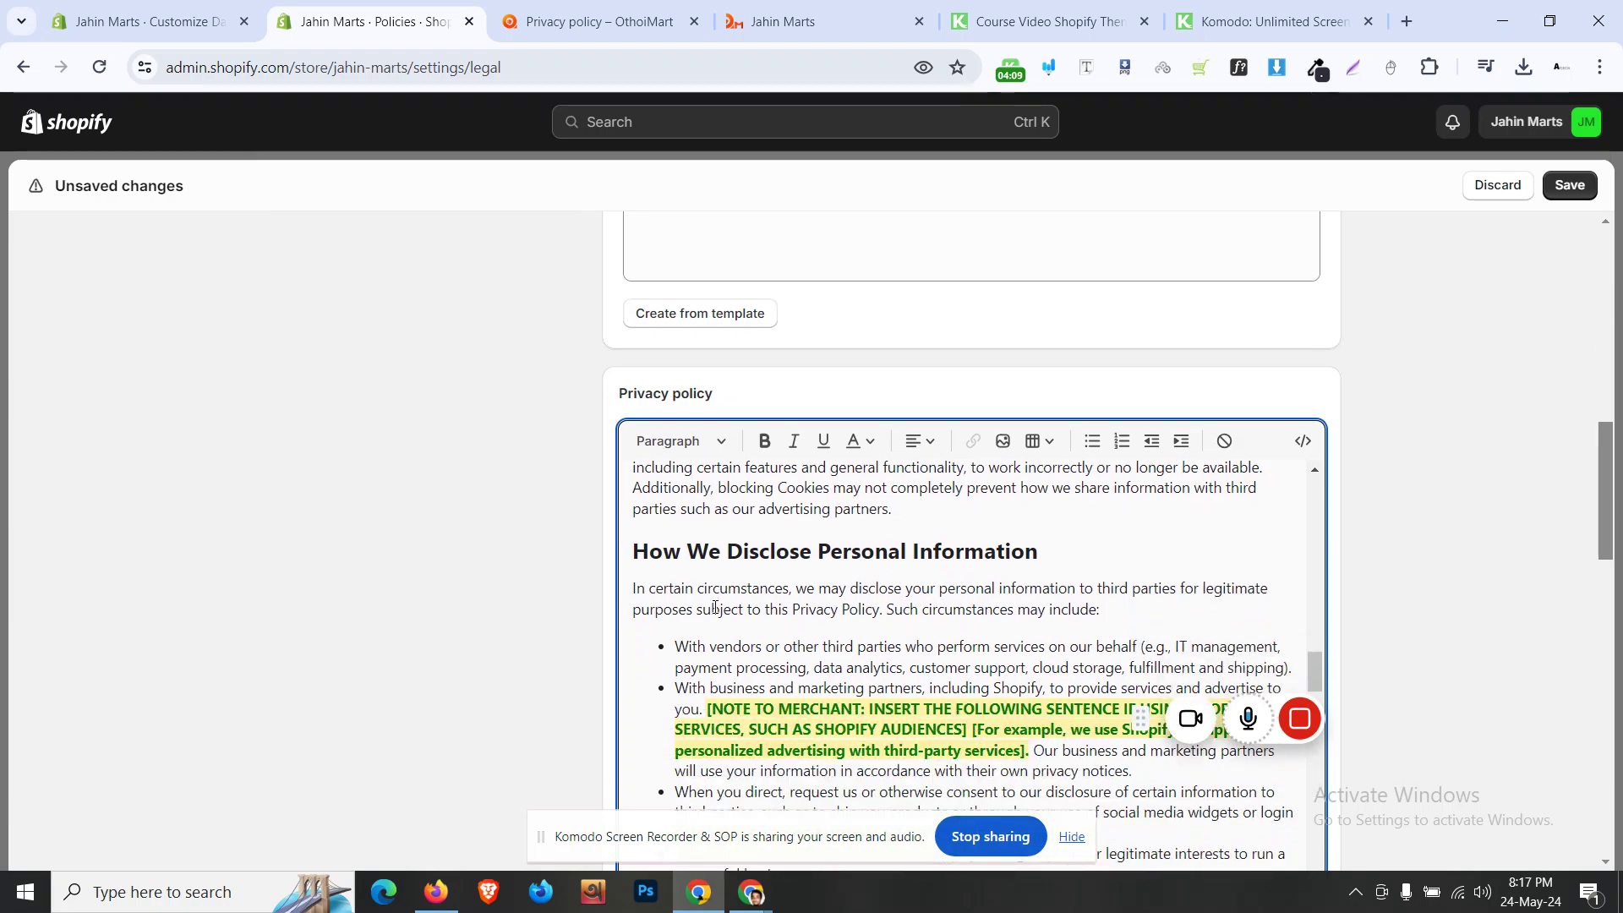
scroll(716, 607, down, 1)
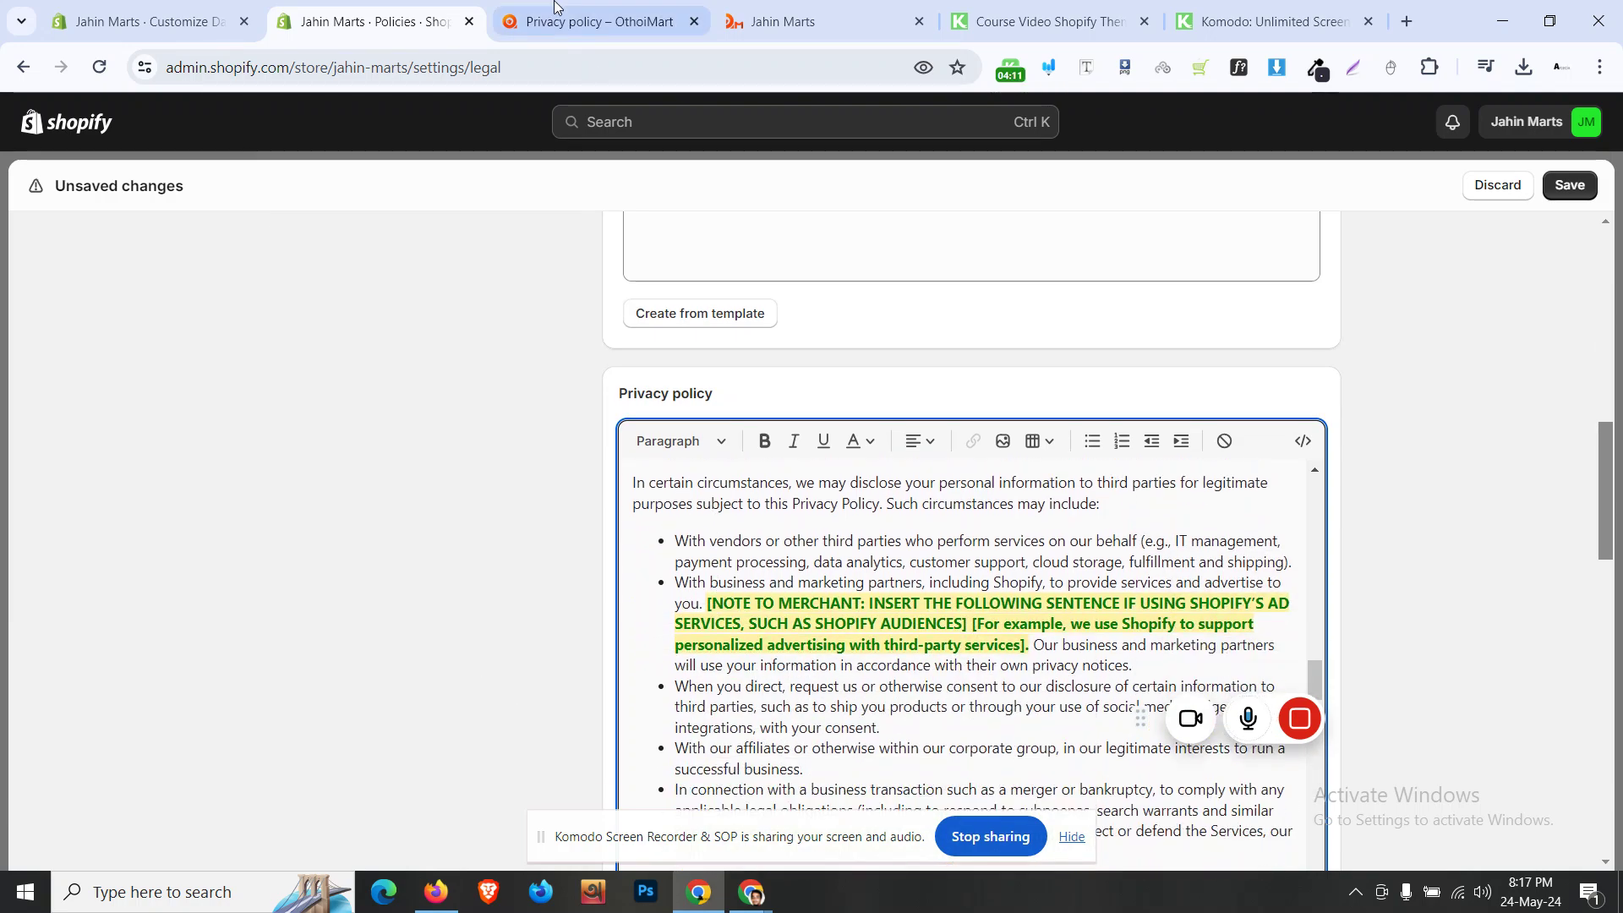
click(597, 13)
click(433, 10)
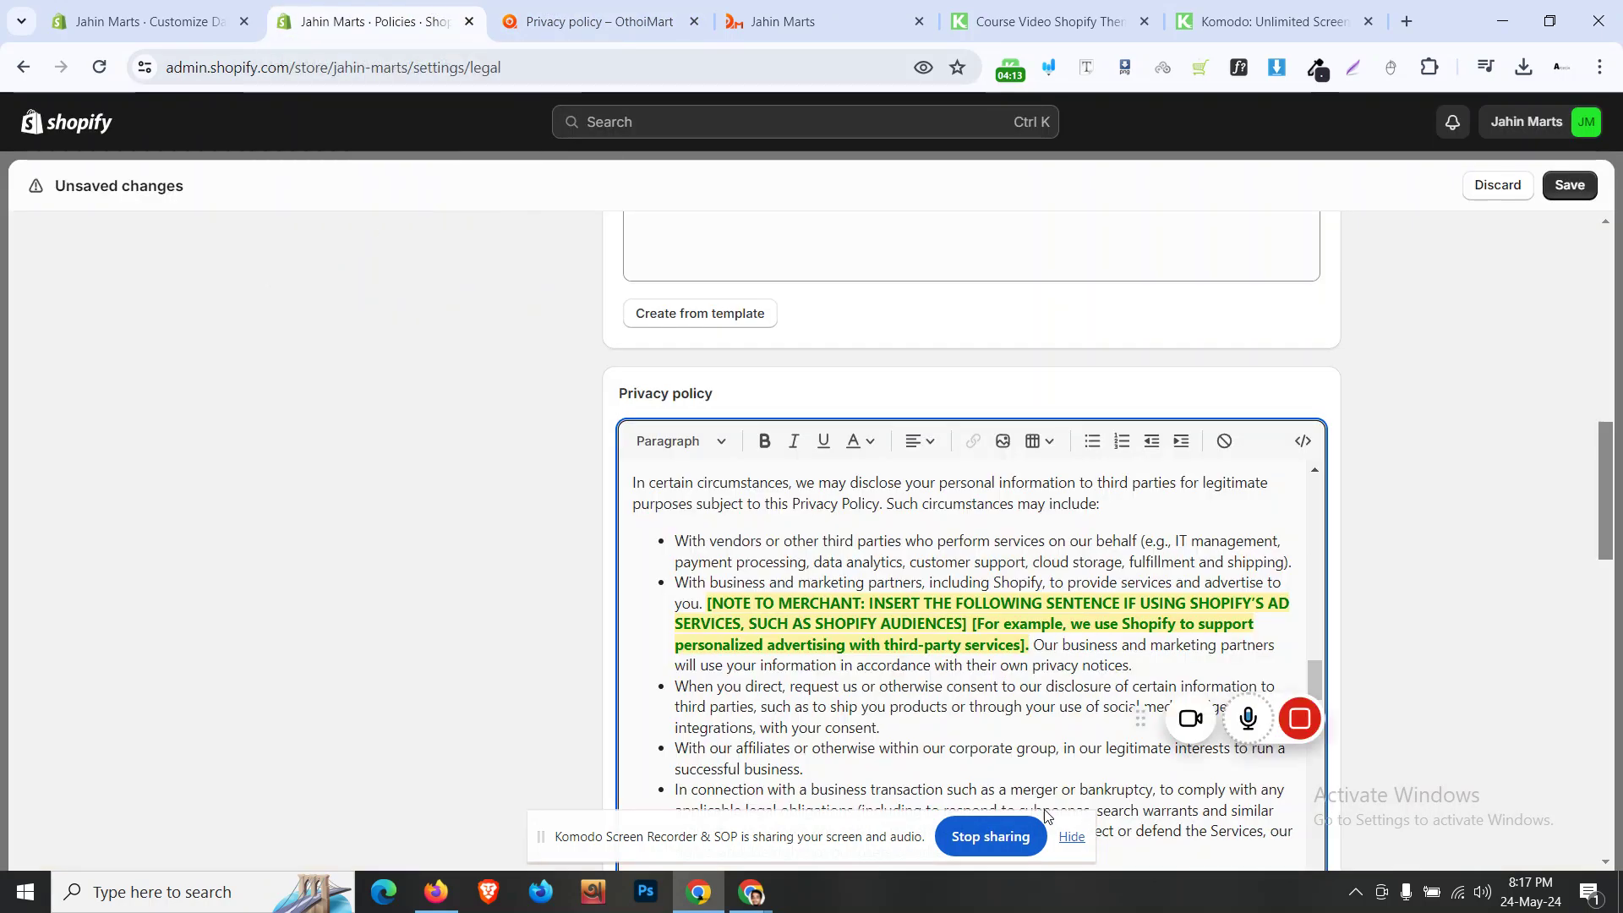
drag(1036, 647, 710, 601)
key(BackSpace)
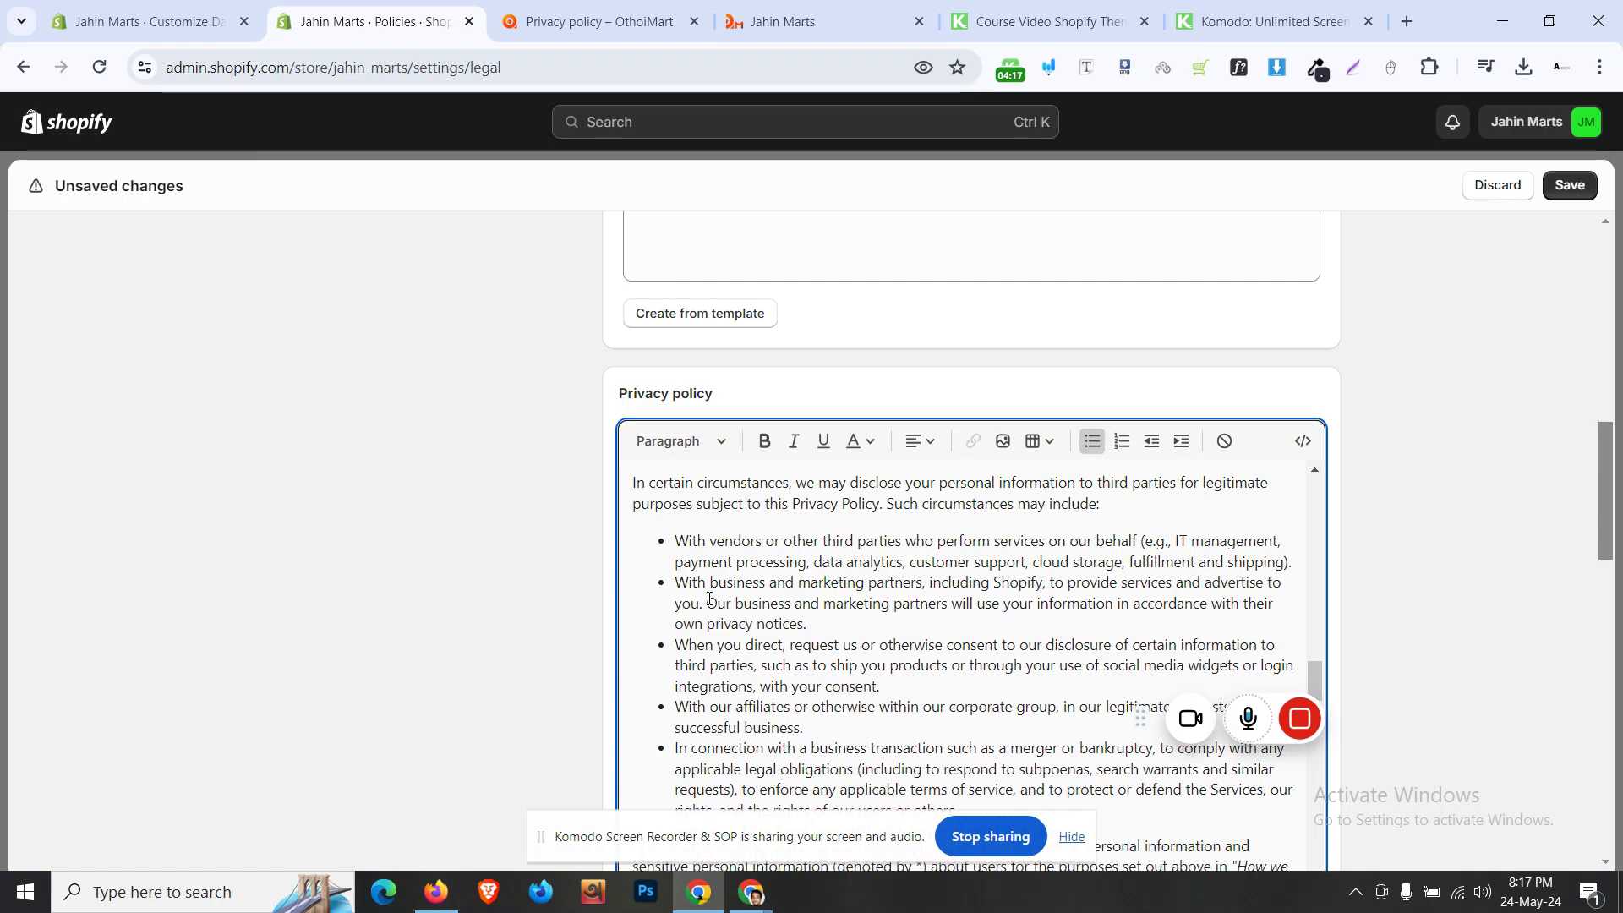
- Delete the highlighted "NOTE TO MERCHANT" line above the Shopify Audiences paragraph before the Complaints section, including the blank line left behind
scroll(401, 707, down, 5)
scroll(780, 455, down, 10)
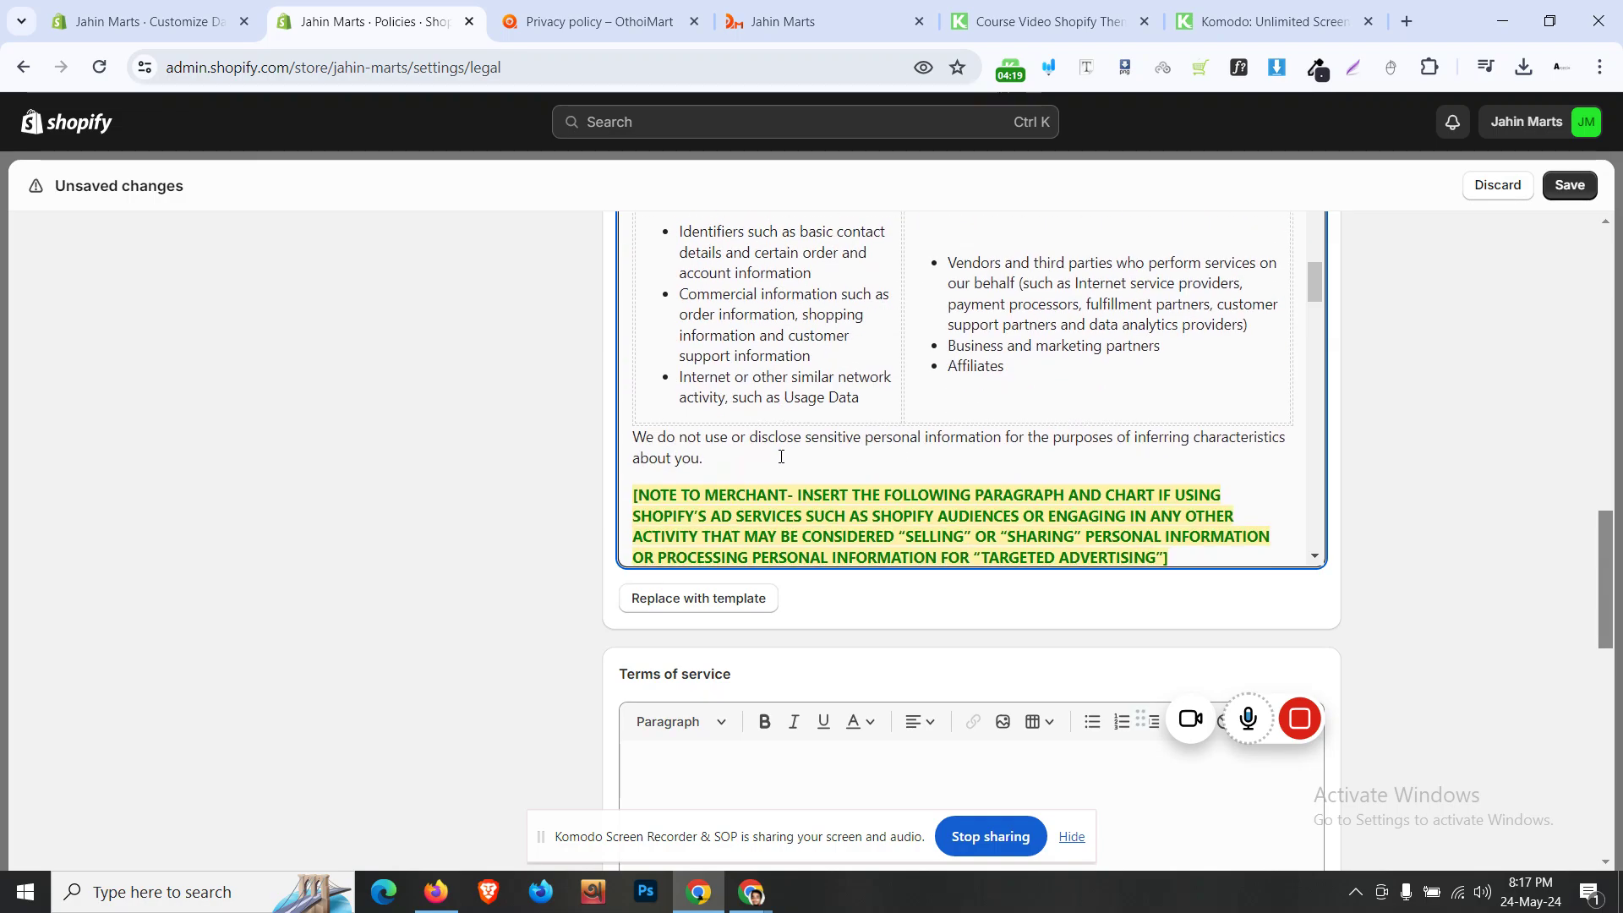
scroll(782, 457, up, 5)
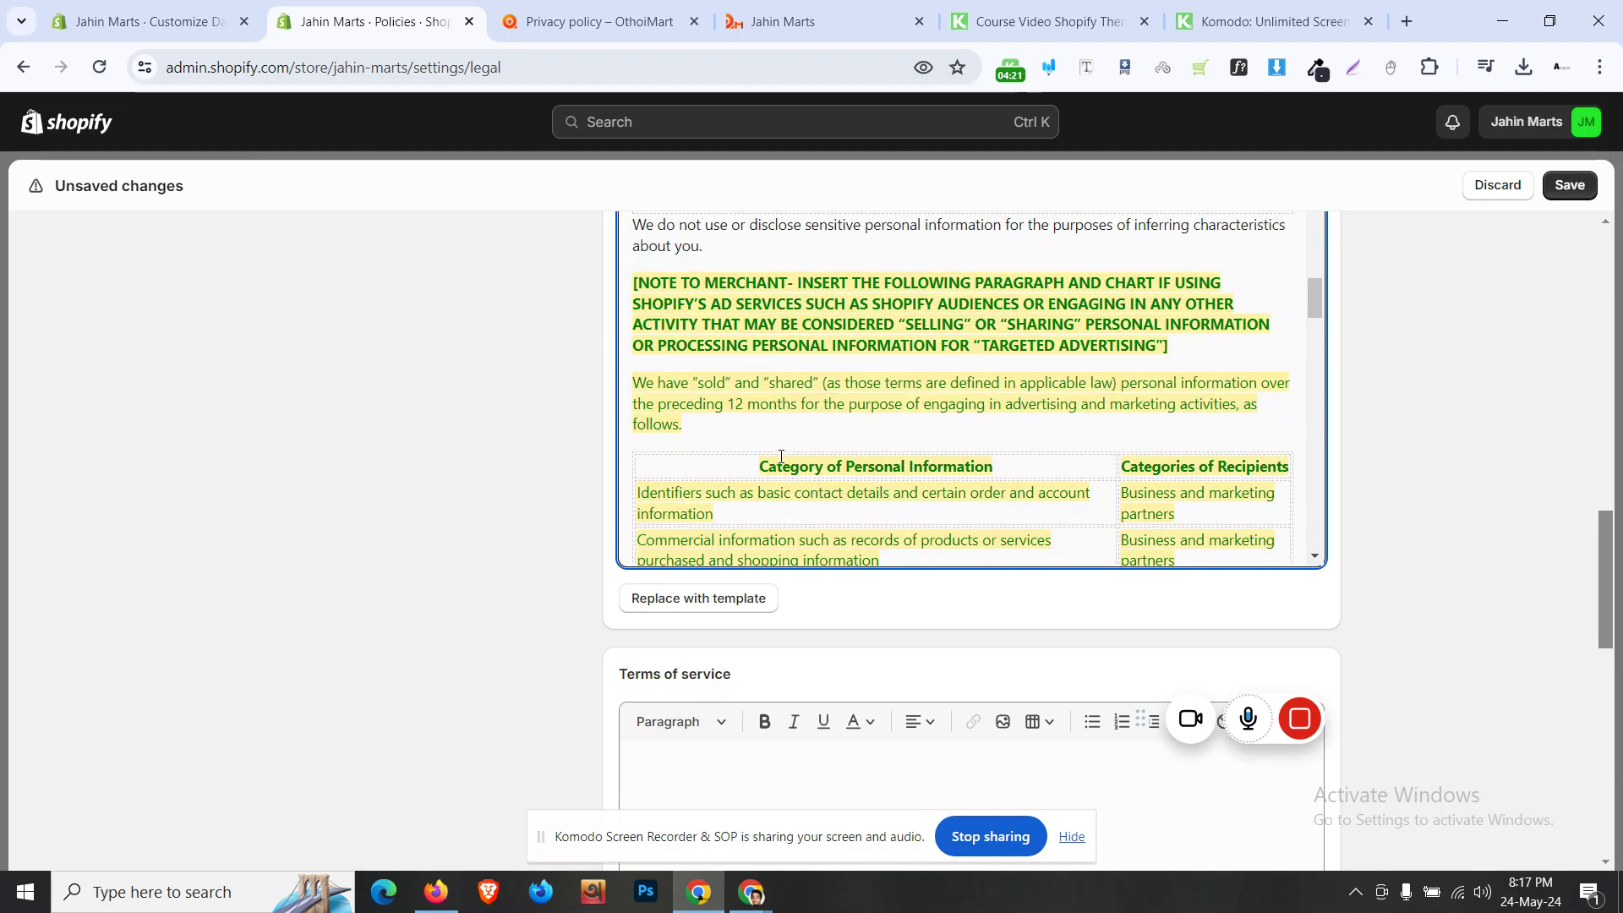
scroll(781, 457, down, 15)
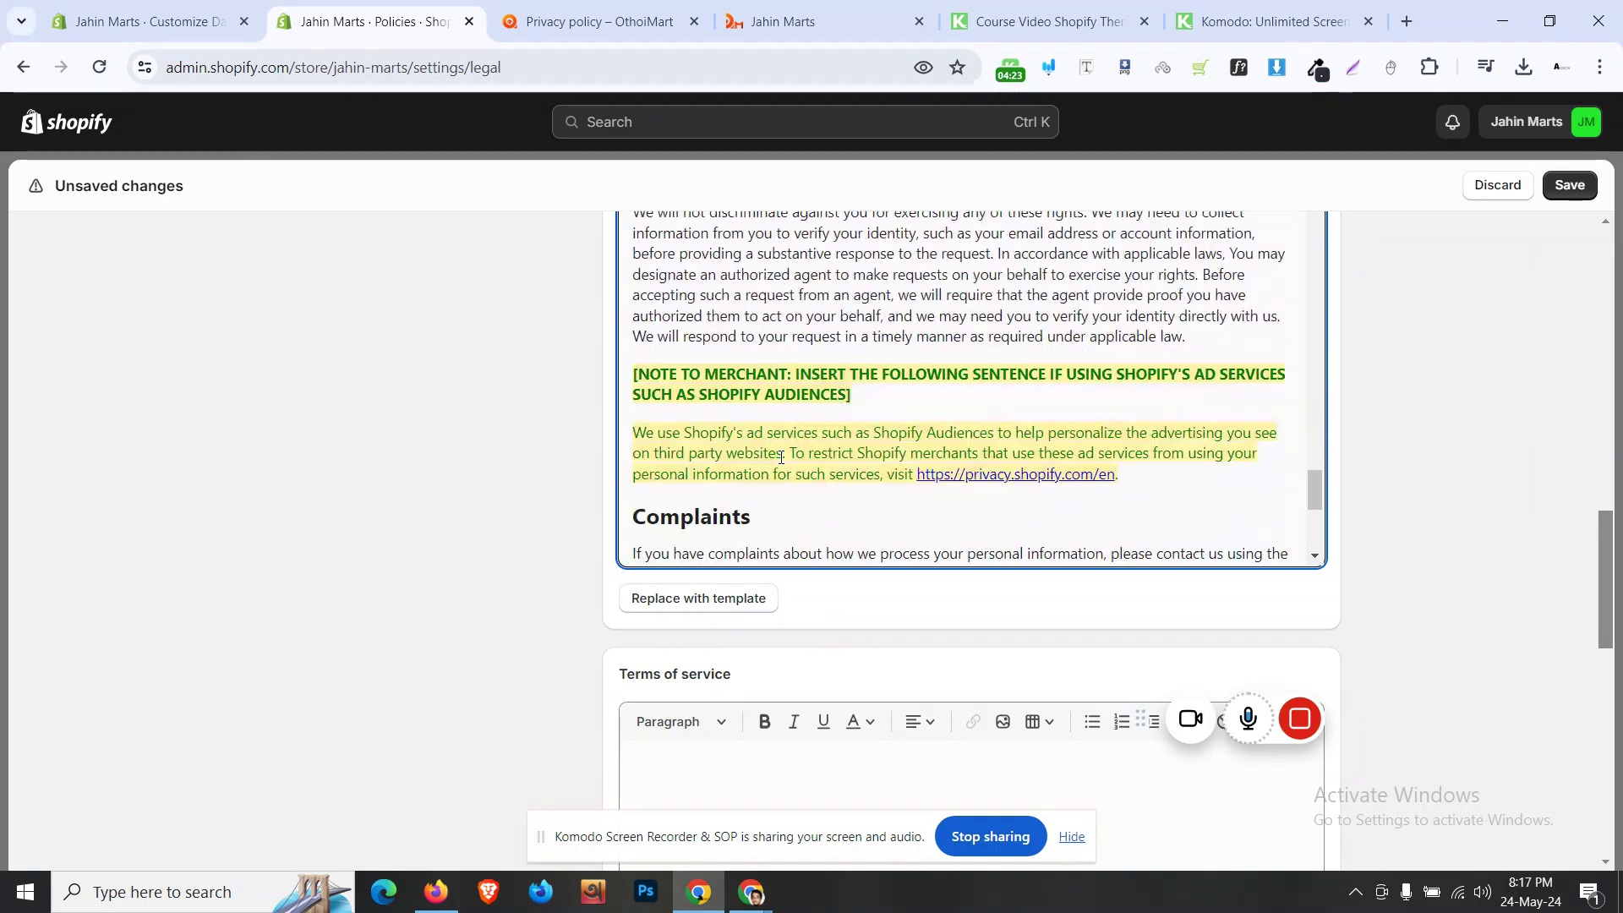
scroll(782, 456, down, 3)
scroll(781, 457, up, 3)
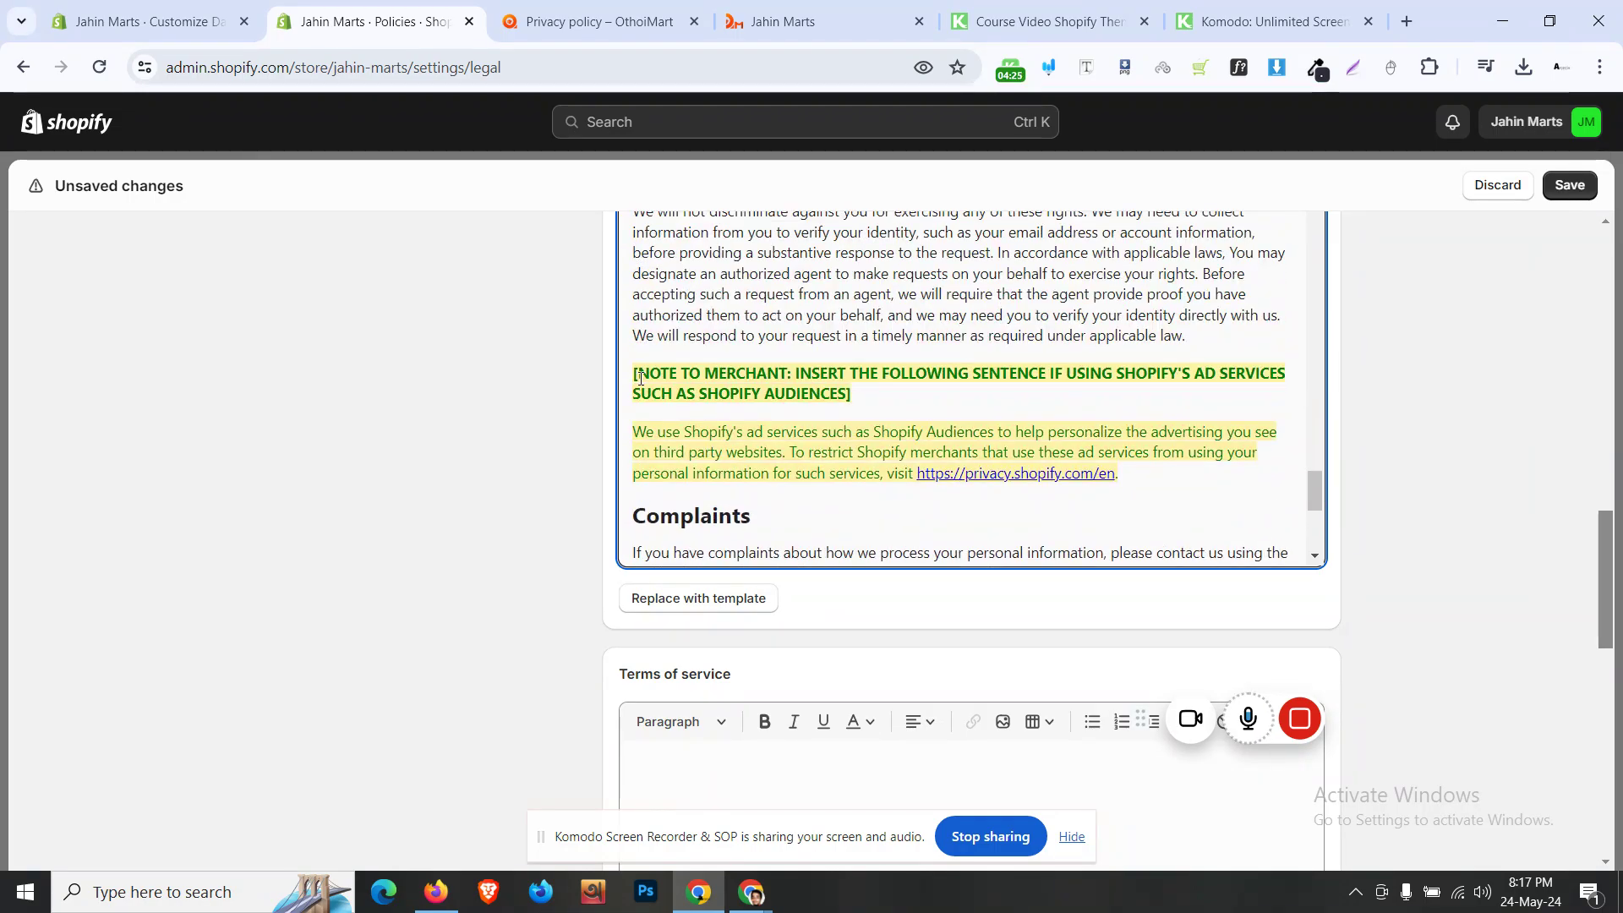
drag(852, 389, 634, 376)
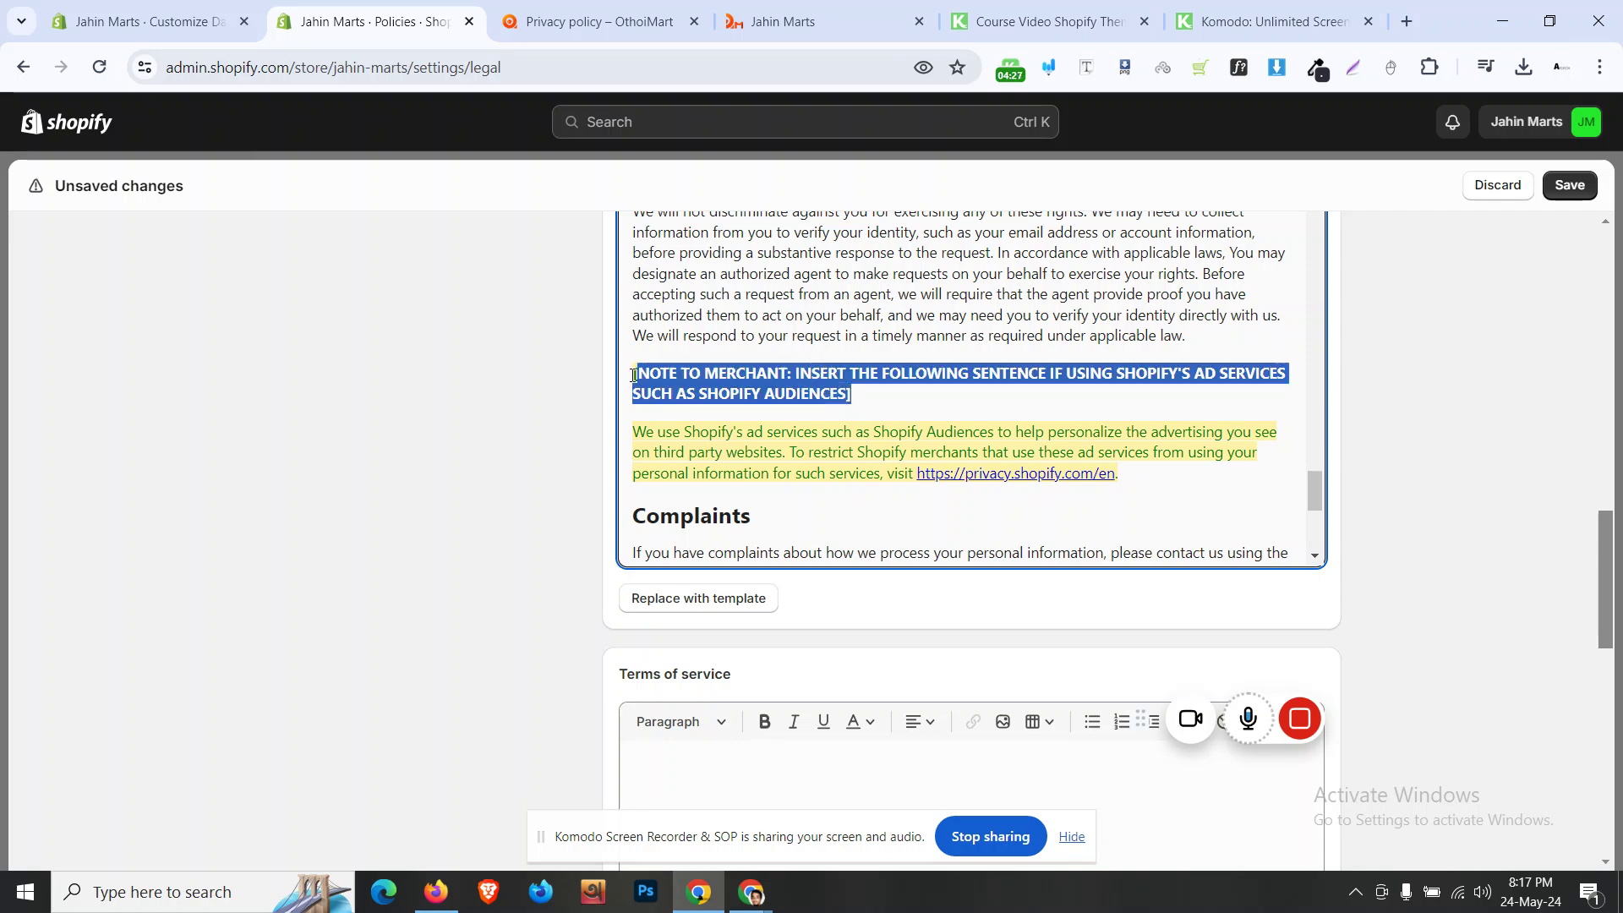
key(BackSpace)
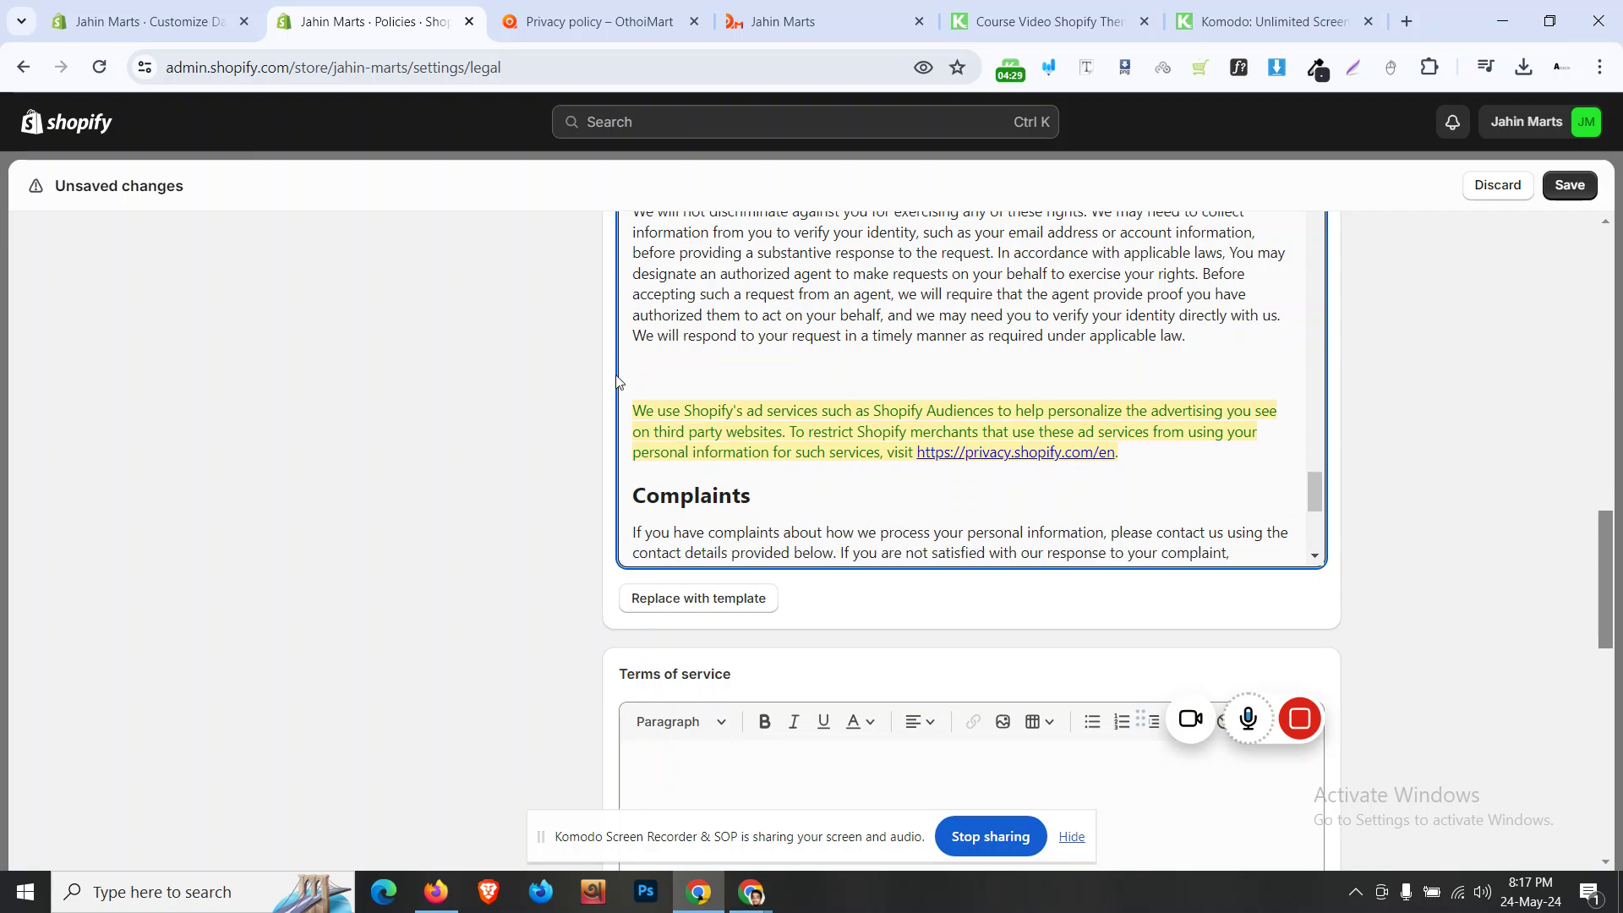
key(BackSpace)
- Go to the store's Terms of service field, then open OthoiMart's Refund and Return Policy and review it down to the contact information
scroll(598, 397, down, 3)
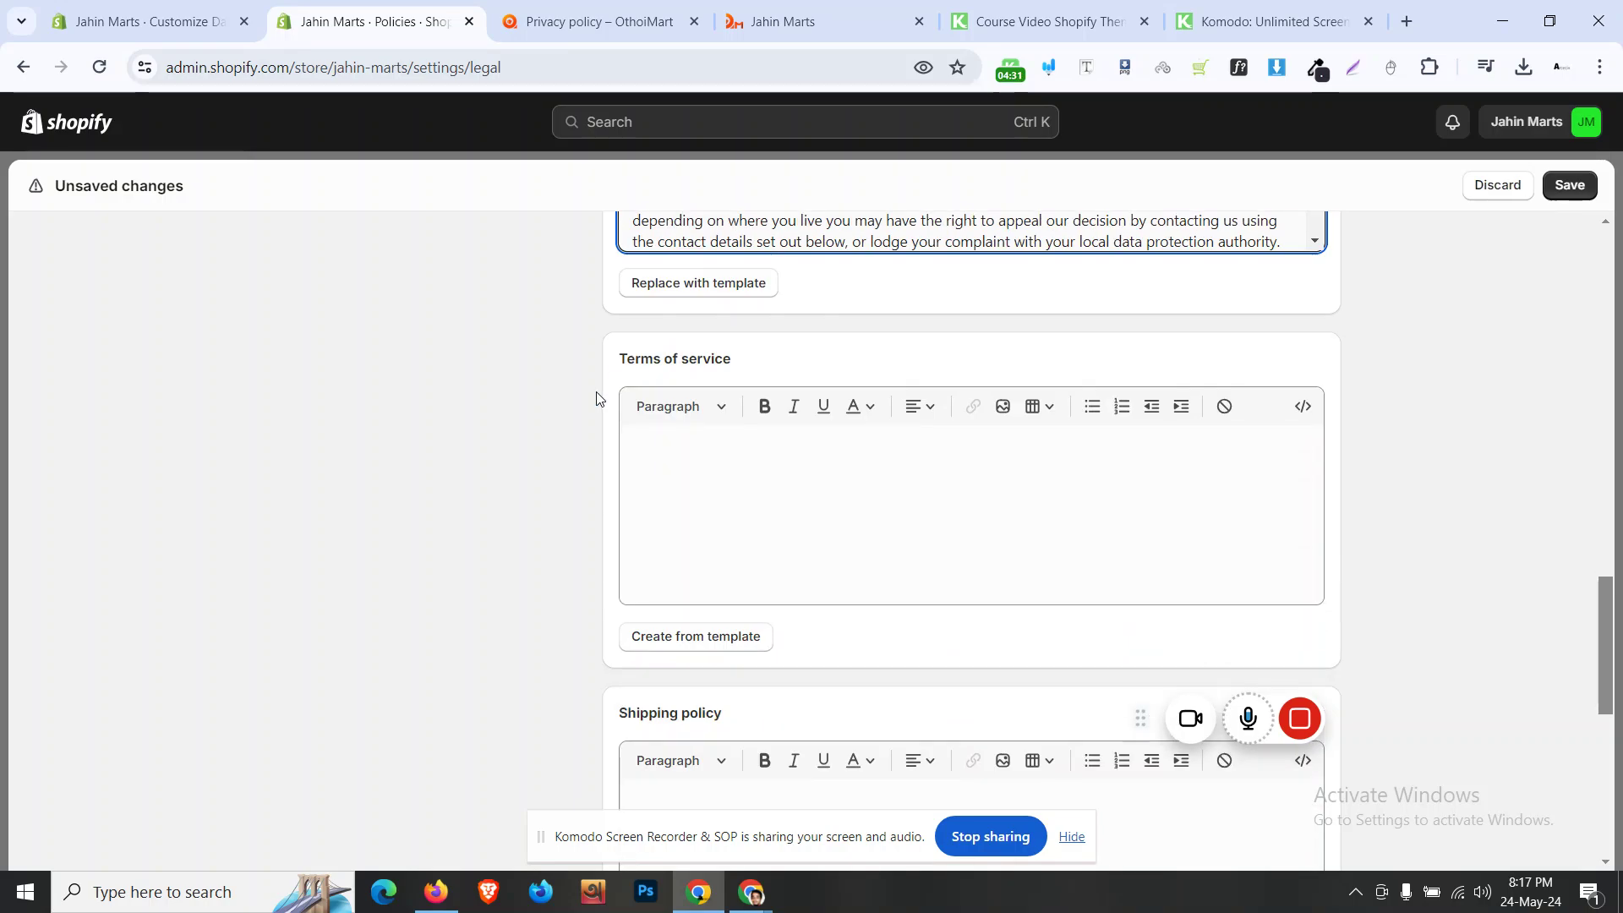
scroll(599, 397, up, 3)
scroll(559, 505, down, 2)
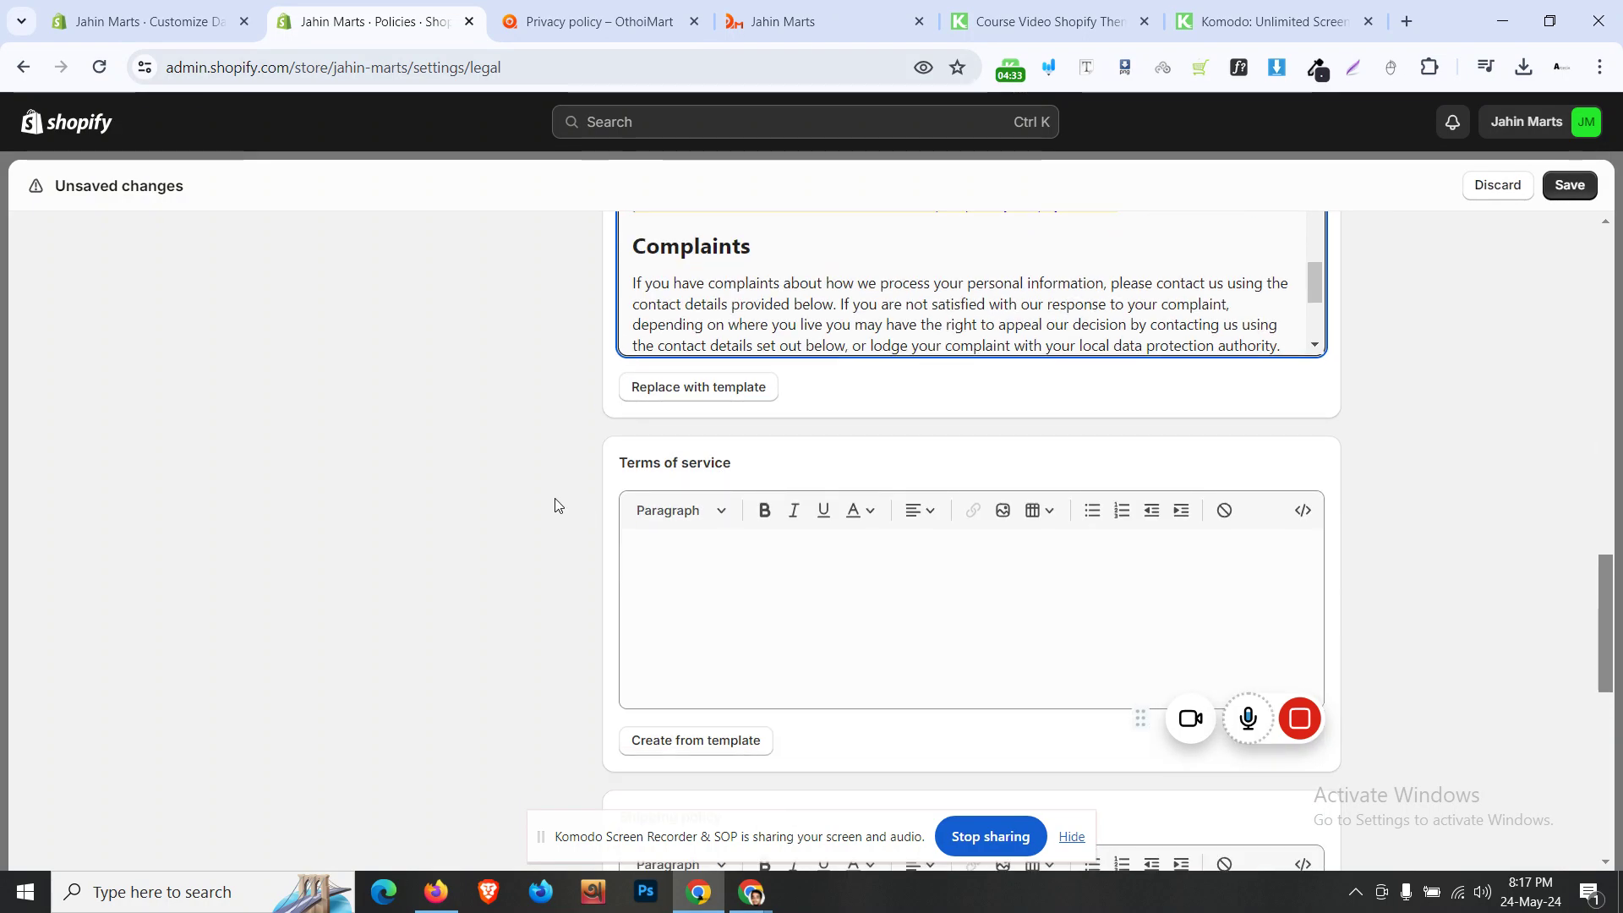
click(728, 659)
click(591, 21)
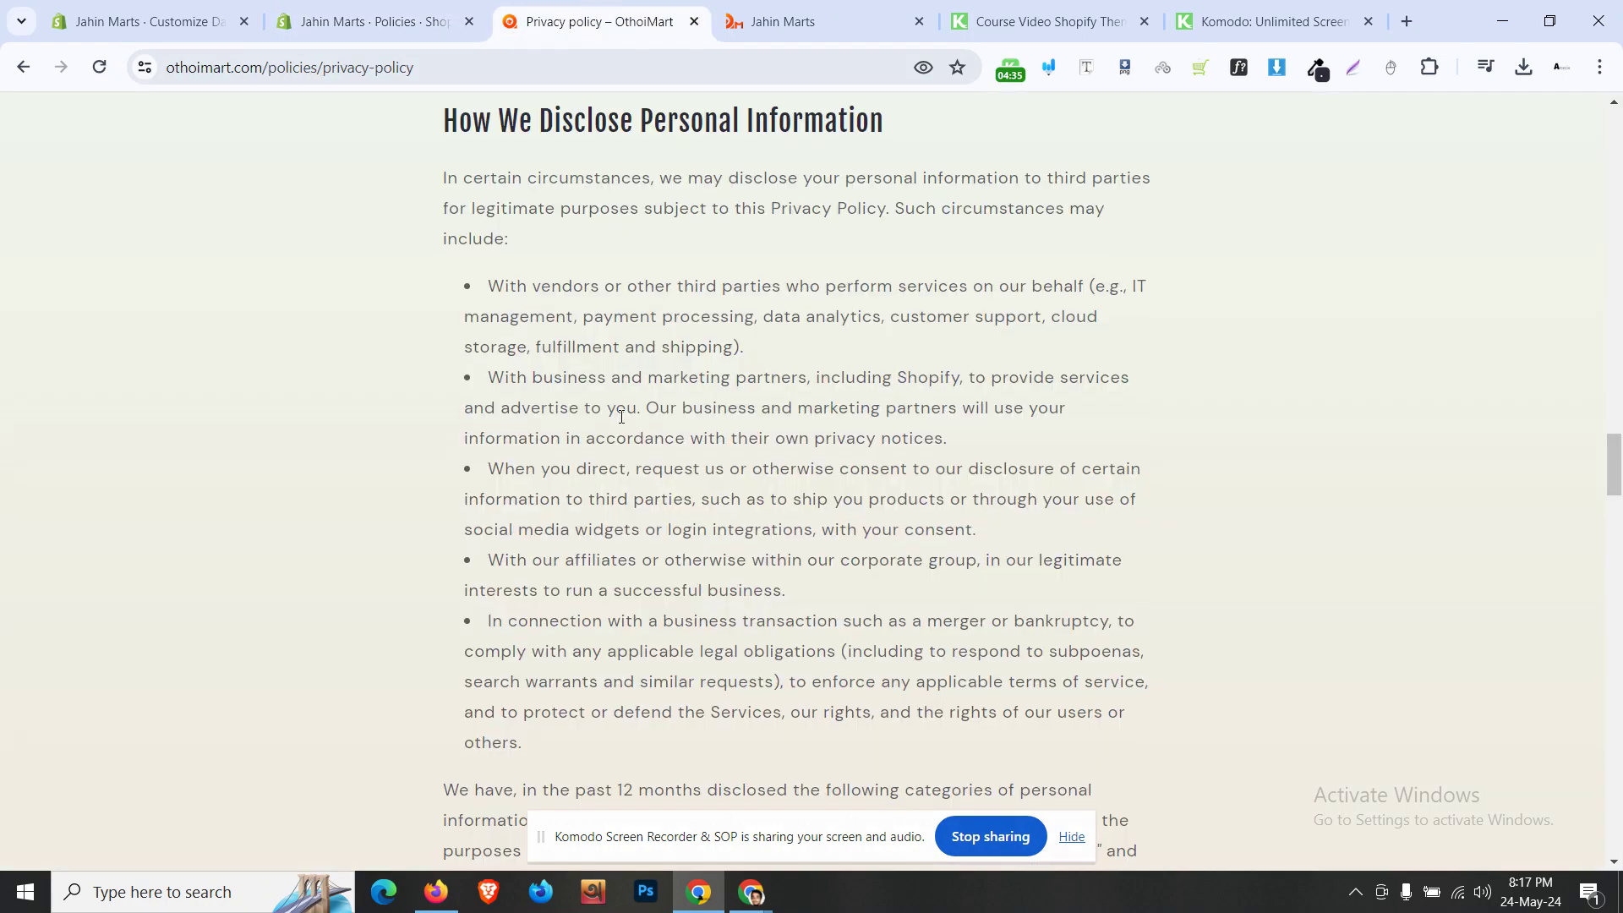
scroll(621, 416, down, 20)
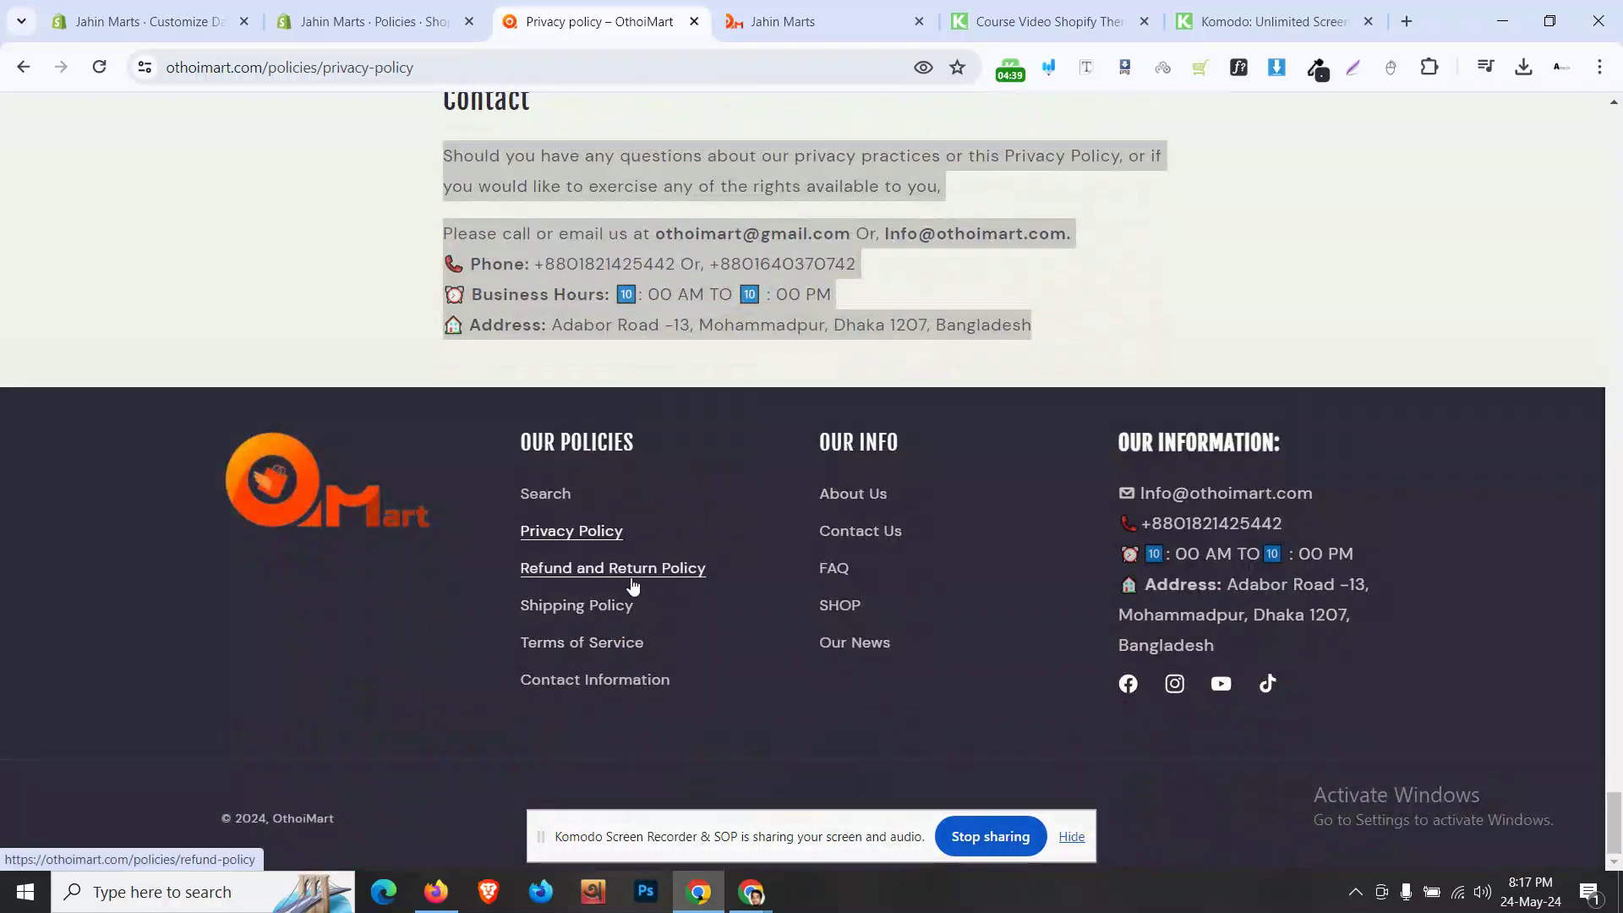
scroll(571, 541, down, 15)
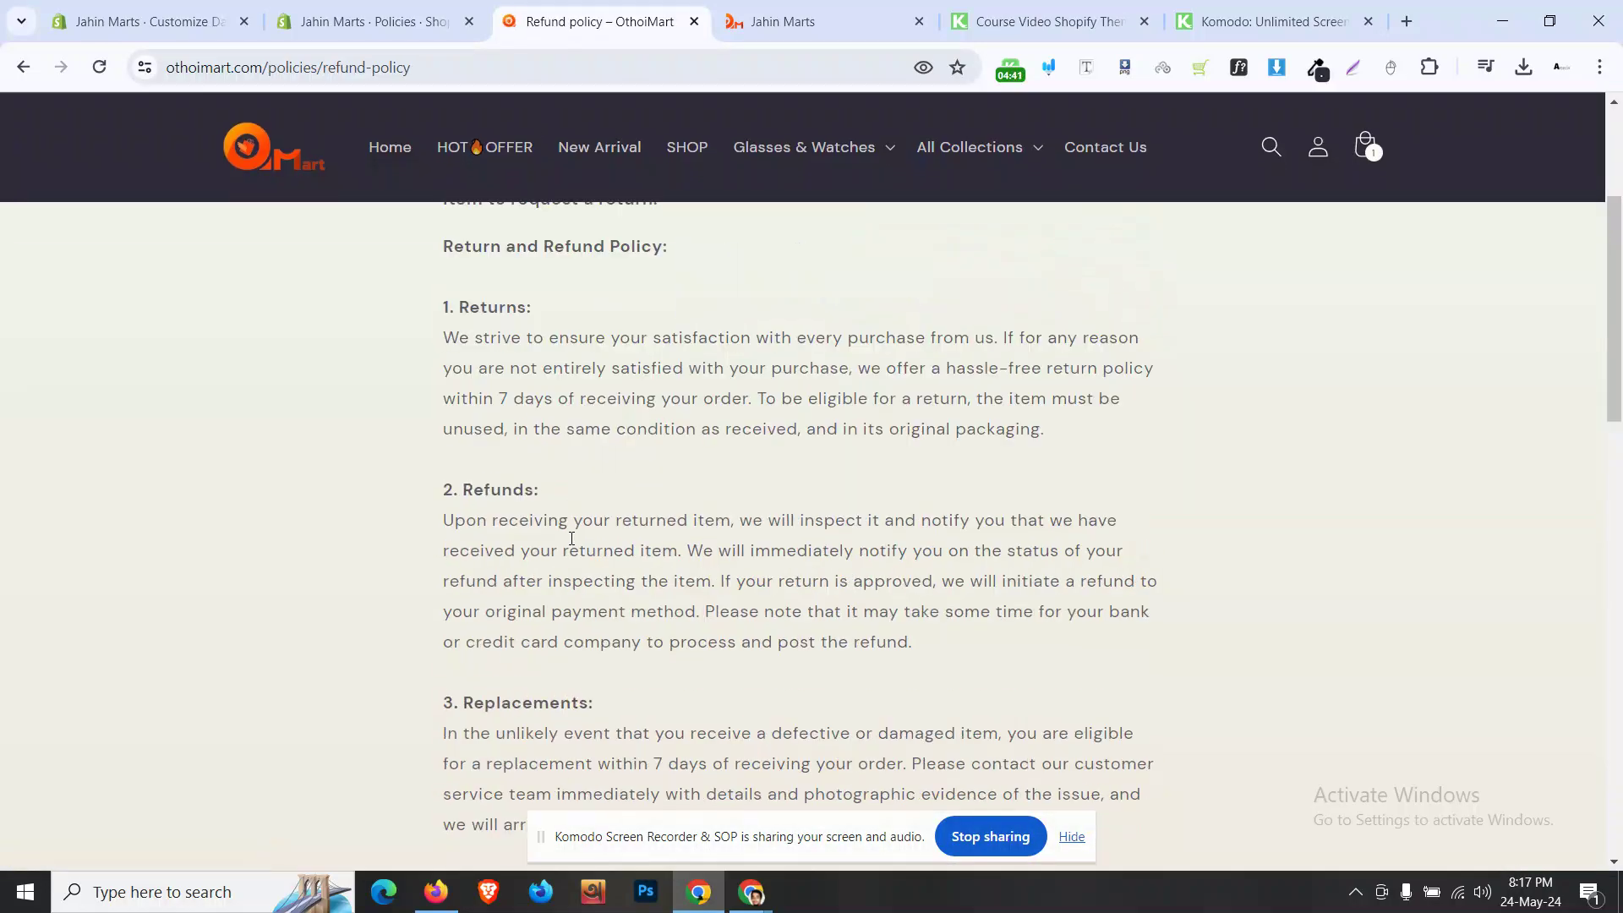
scroll(571, 540, up, 5)
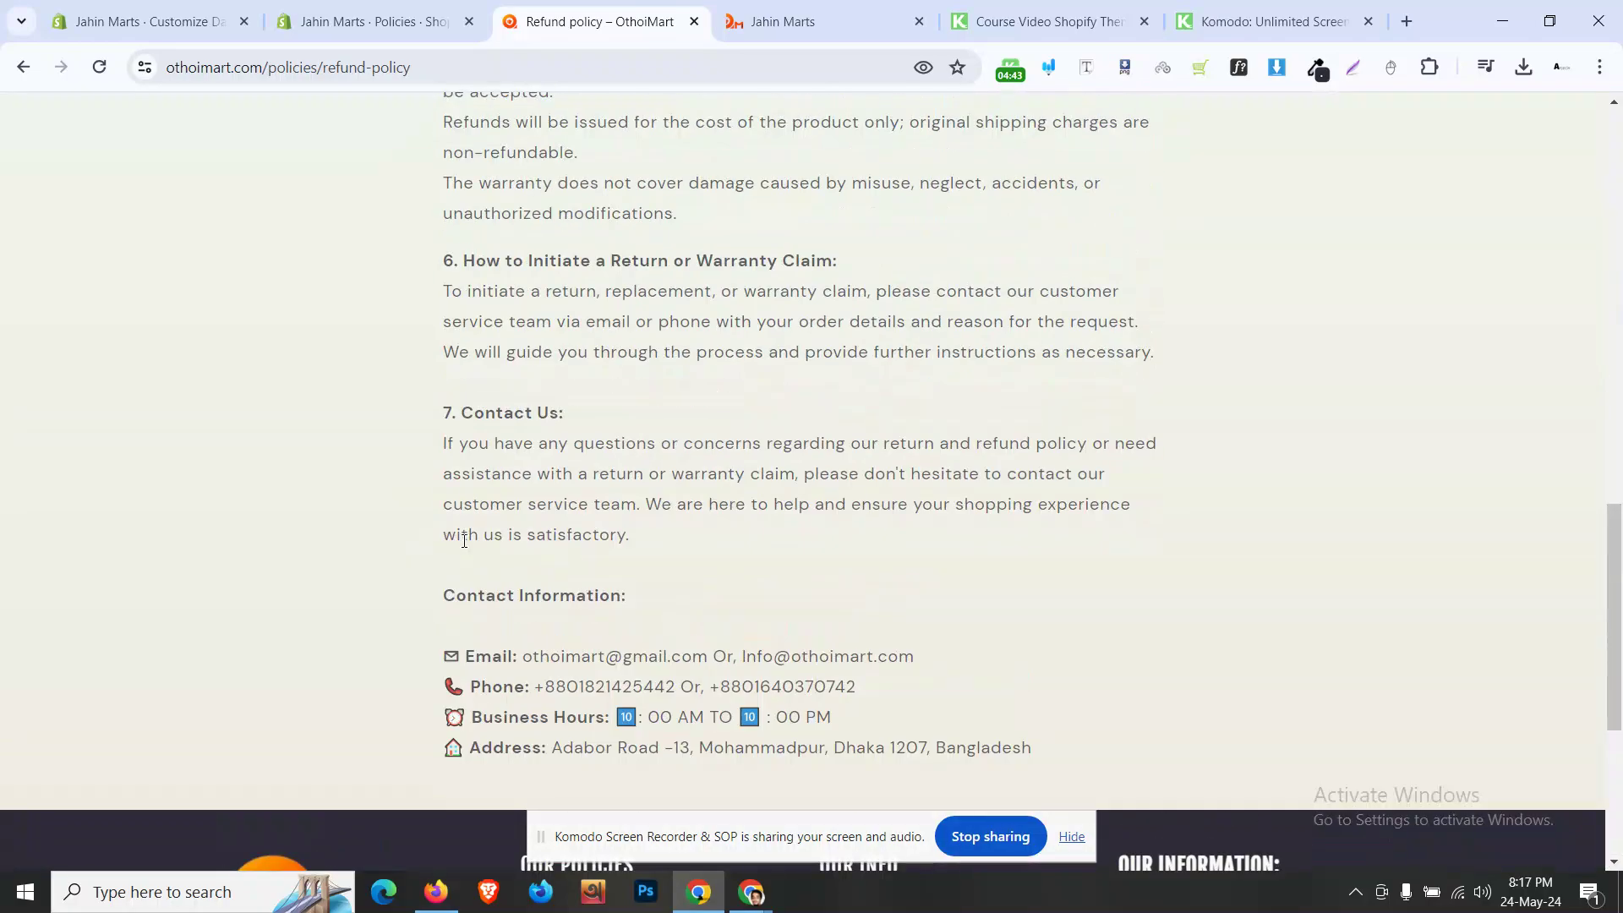
scroll(628, 537, down, 3)
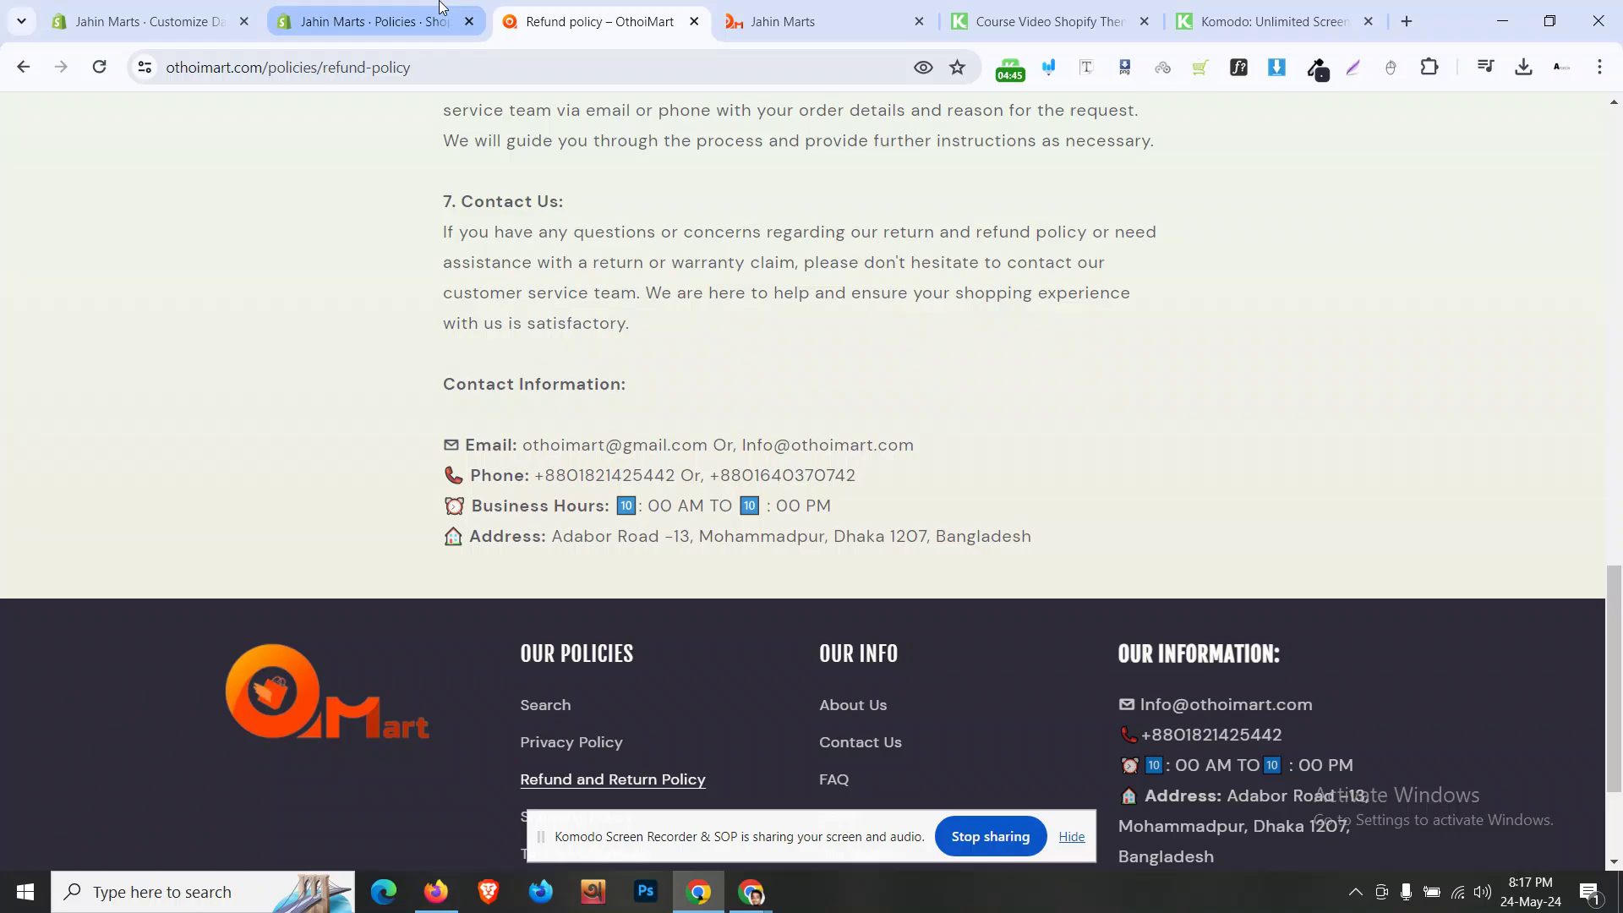
- Create the store's Terms of service from the template and look through the generated sections
click(372, 21)
click(681, 742)
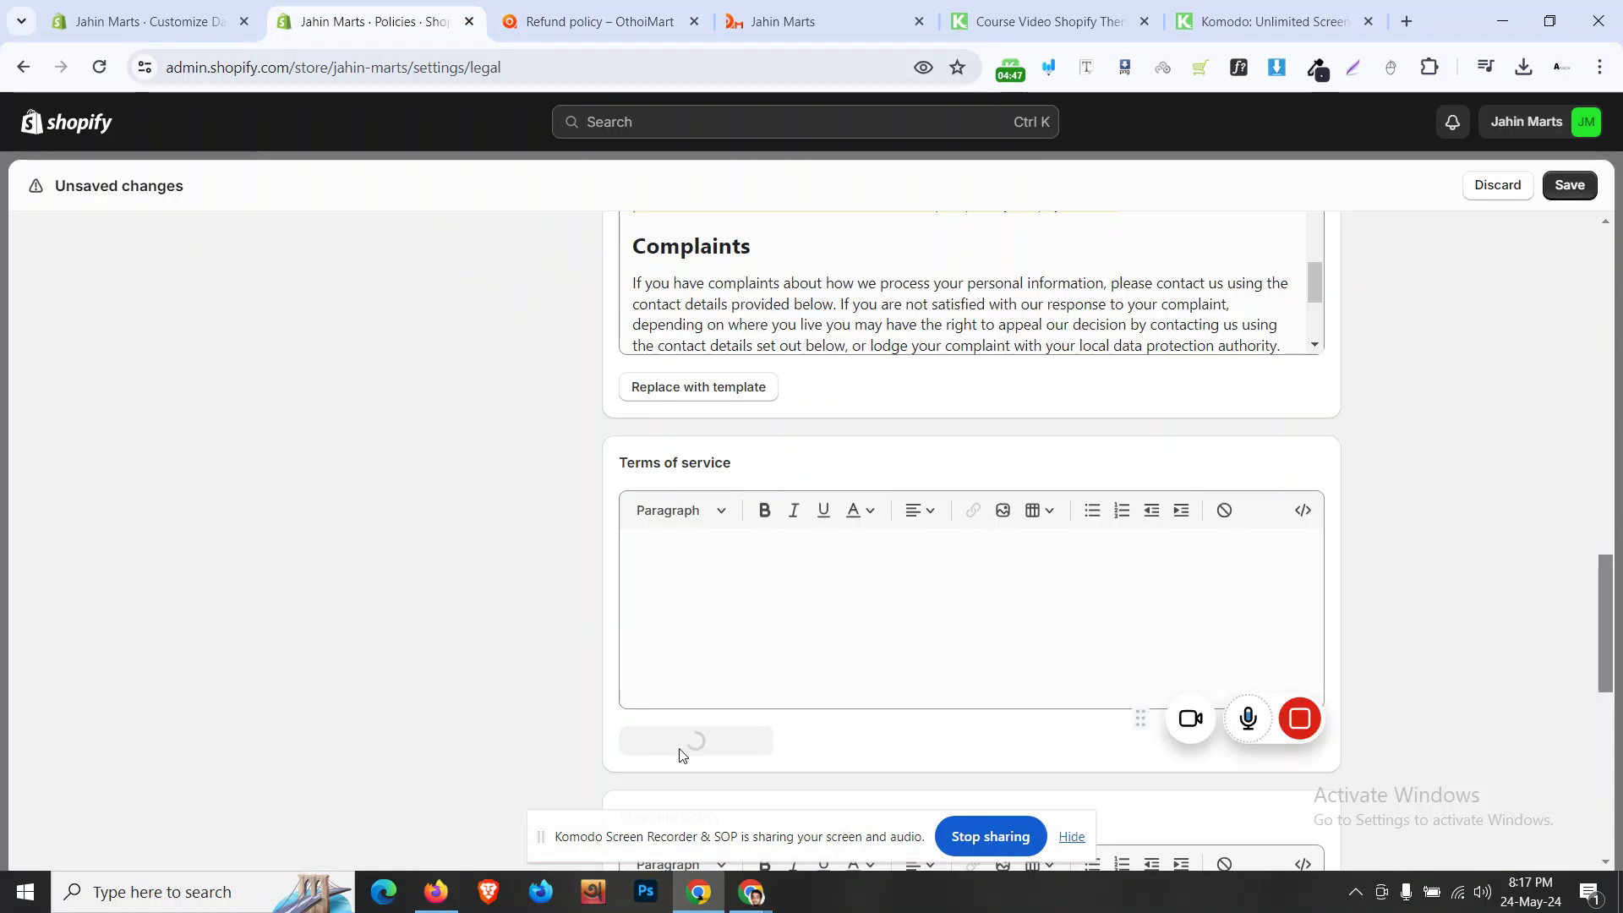
scroll(738, 691, down, 10)
scroll(738, 691, down, 15)
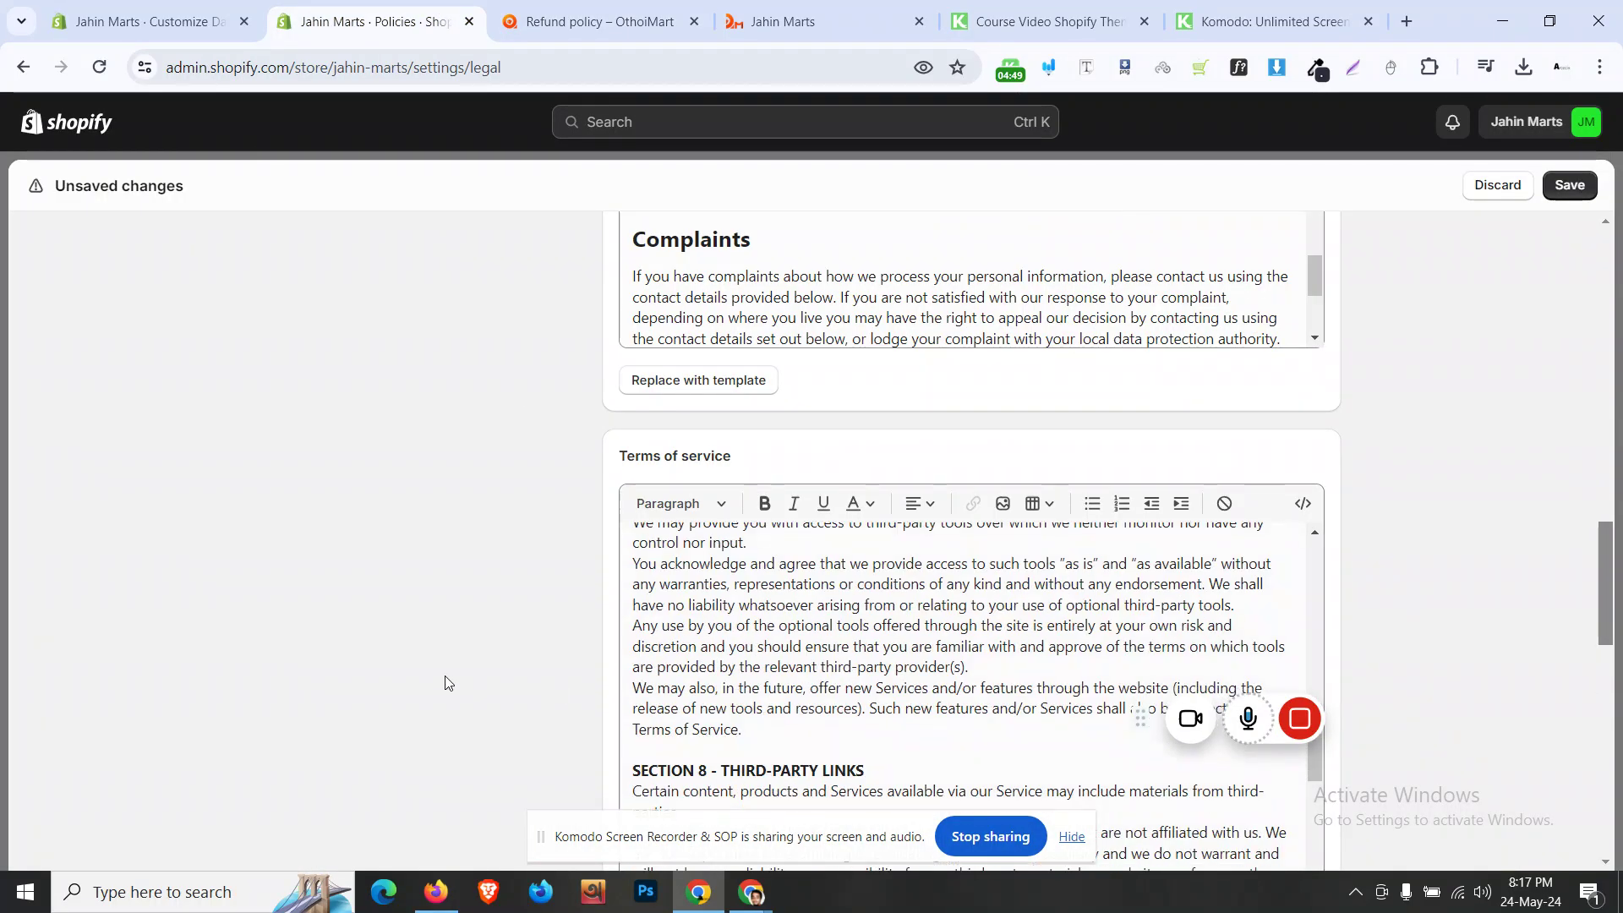
- Review the remaining Terms of service sections through the Section 20 contact placeholders, and check the Shipping policy, Contact information and return policy fields
scroll(770, 591, down, 15)
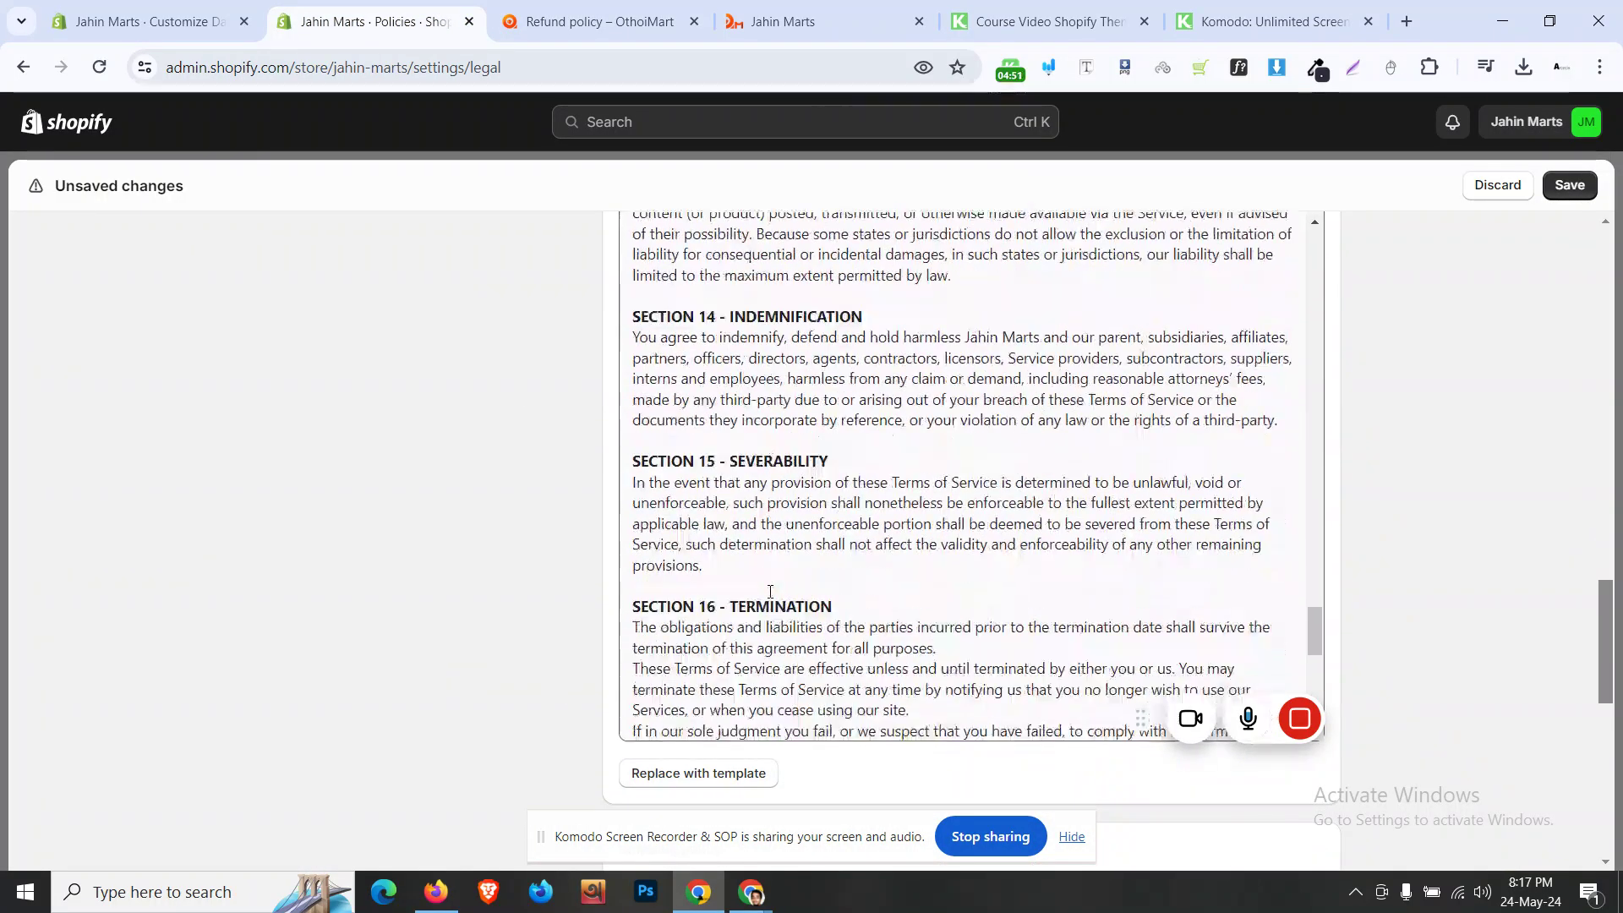
scroll(710, 592, down, 4)
scroll(846, 596, up, 3)
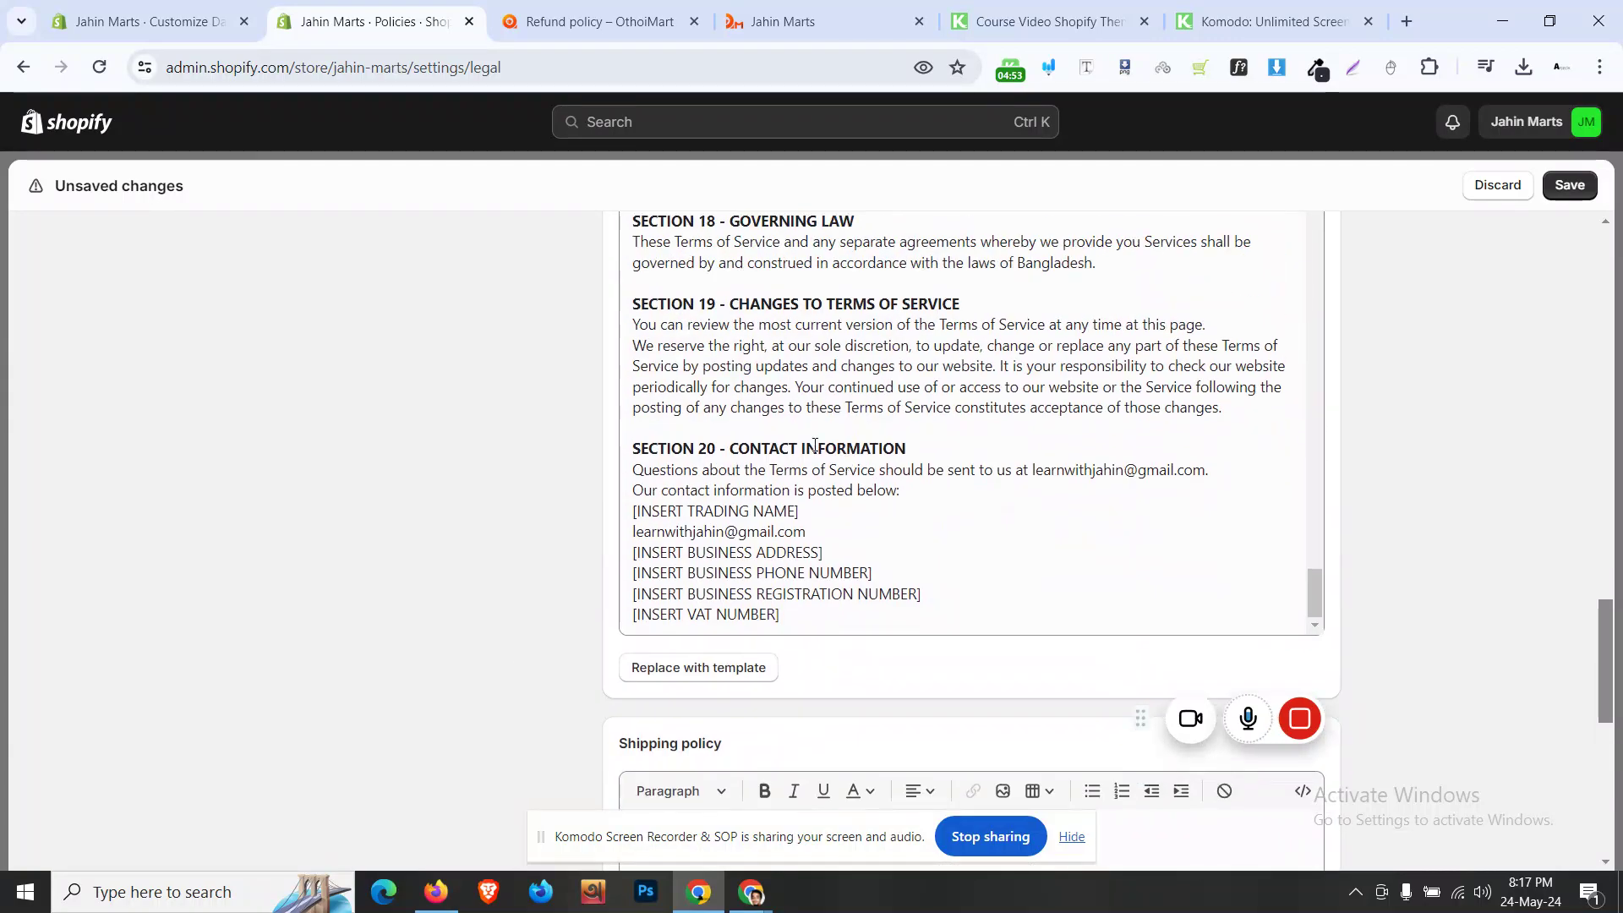
scroll(847, 596, down, 4)
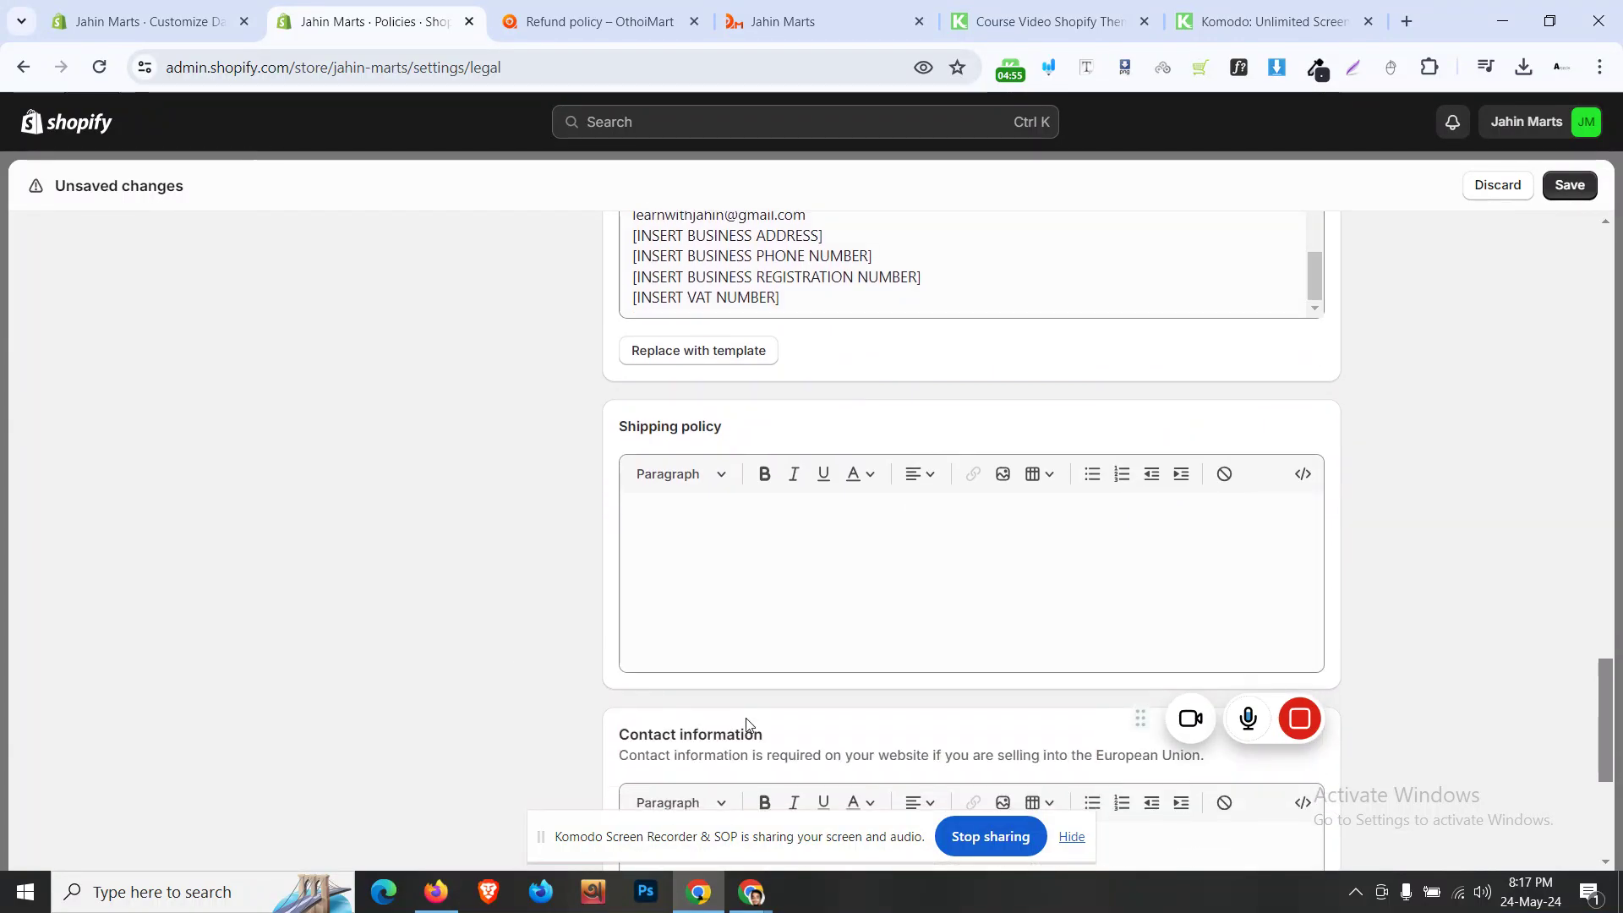
click(746, 626)
scroll(747, 580, down, 5)
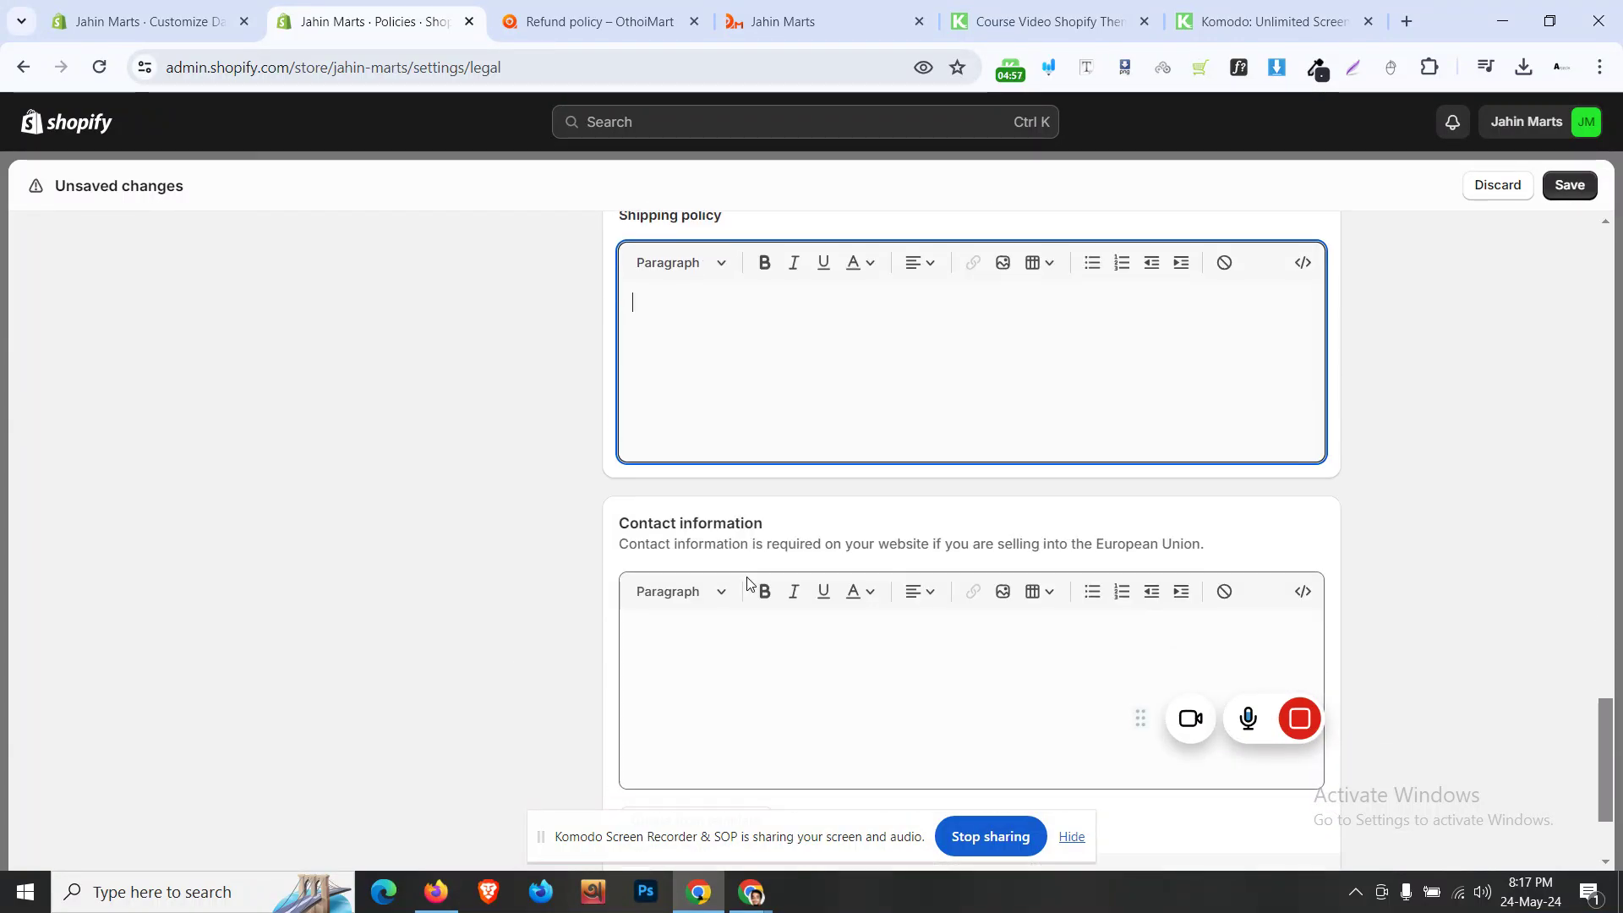
scroll(764, 491, up, 5)
scroll(763, 490, up, 15)
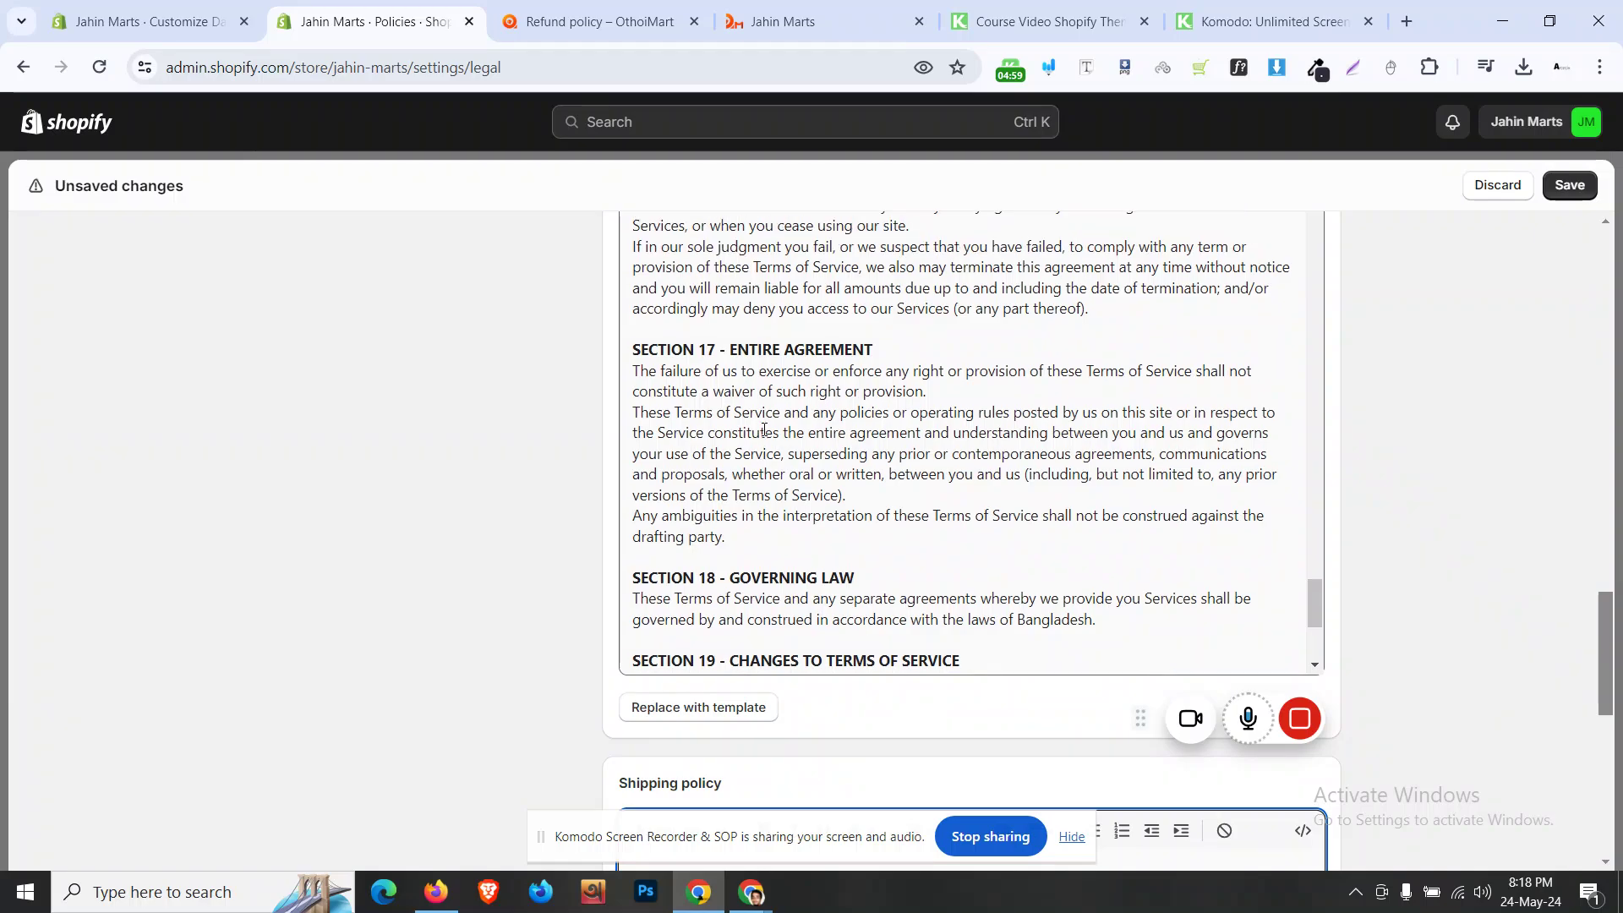
scroll(592, 435, up, 15)
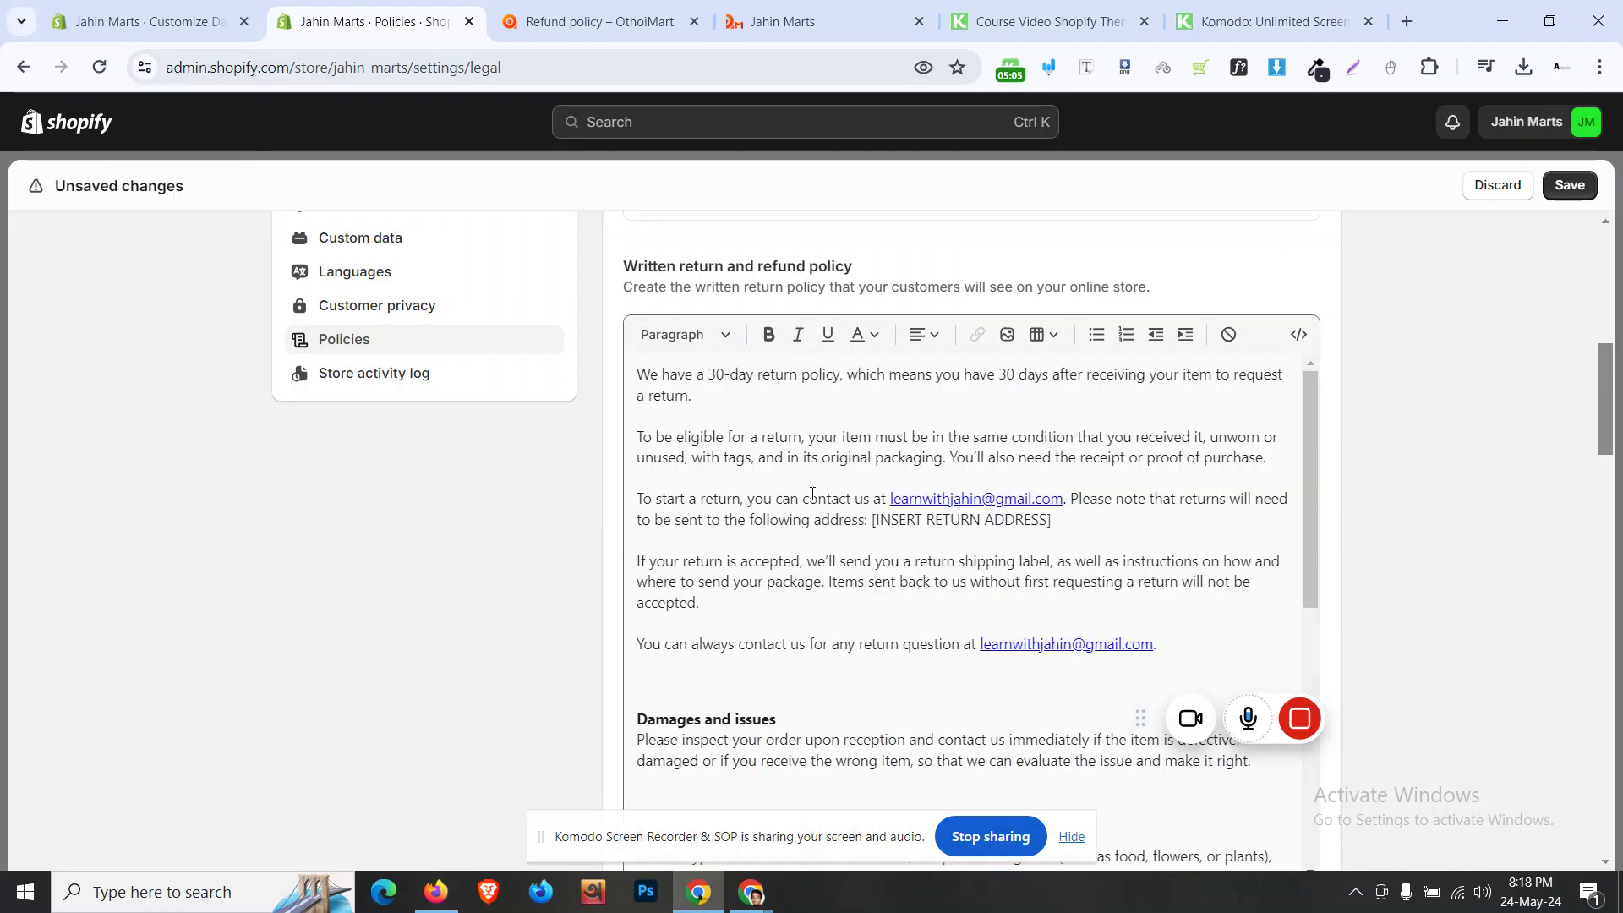
- Locate the store's empty Shipping policy field, then open OthoiMart's published Shipping Policy from its site footer
click(574, 7)
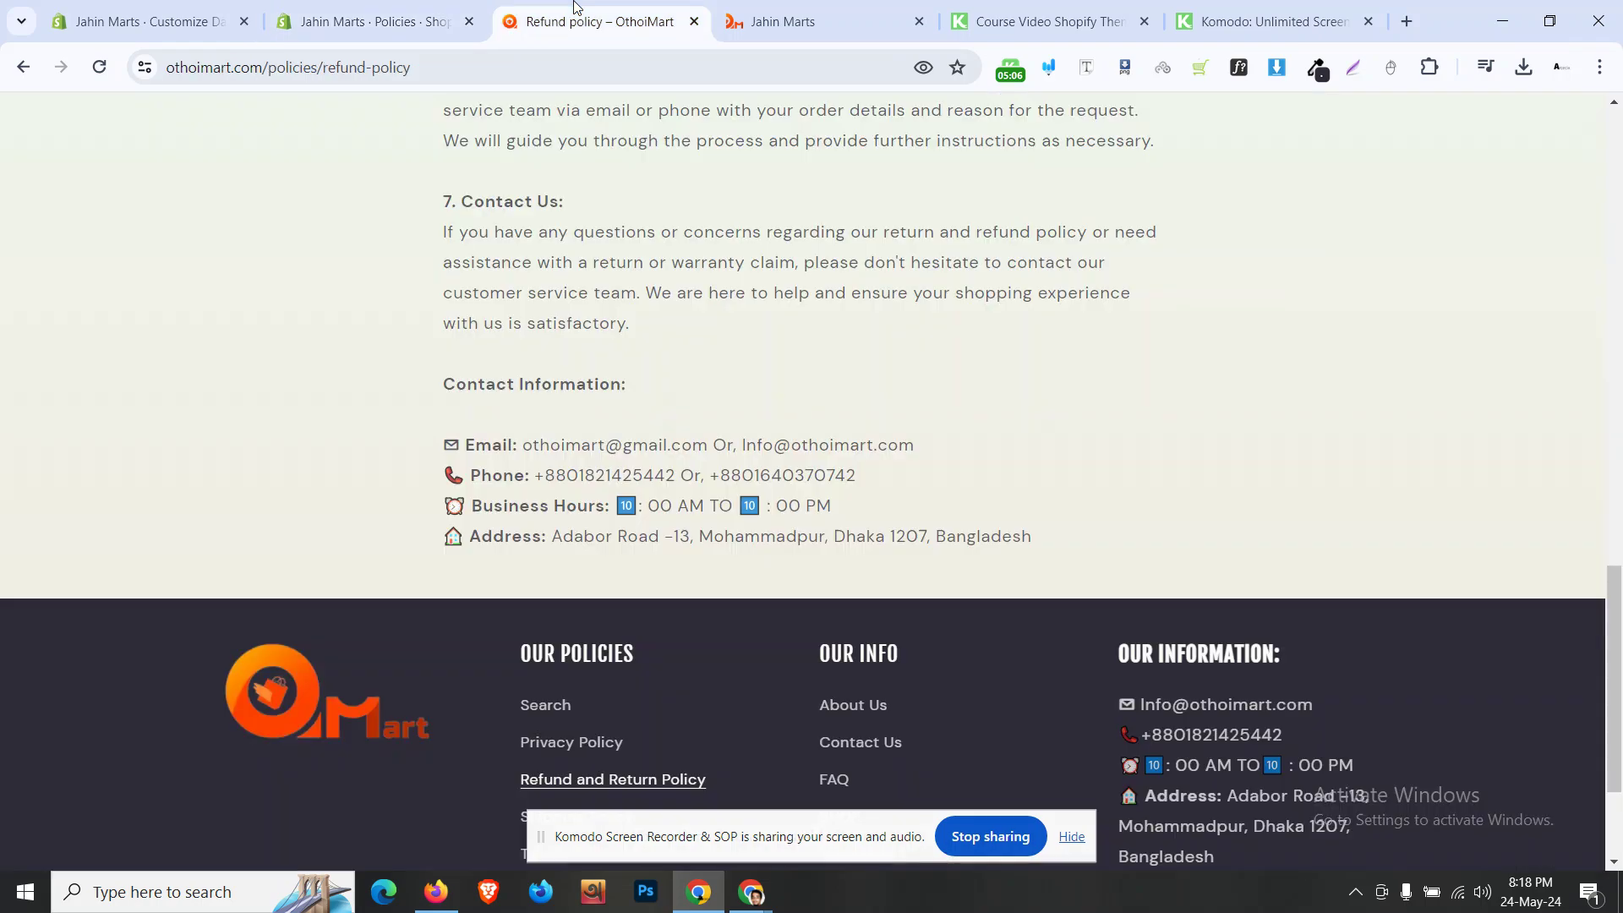
click(468, 6)
scroll(410, 676, down, 20)
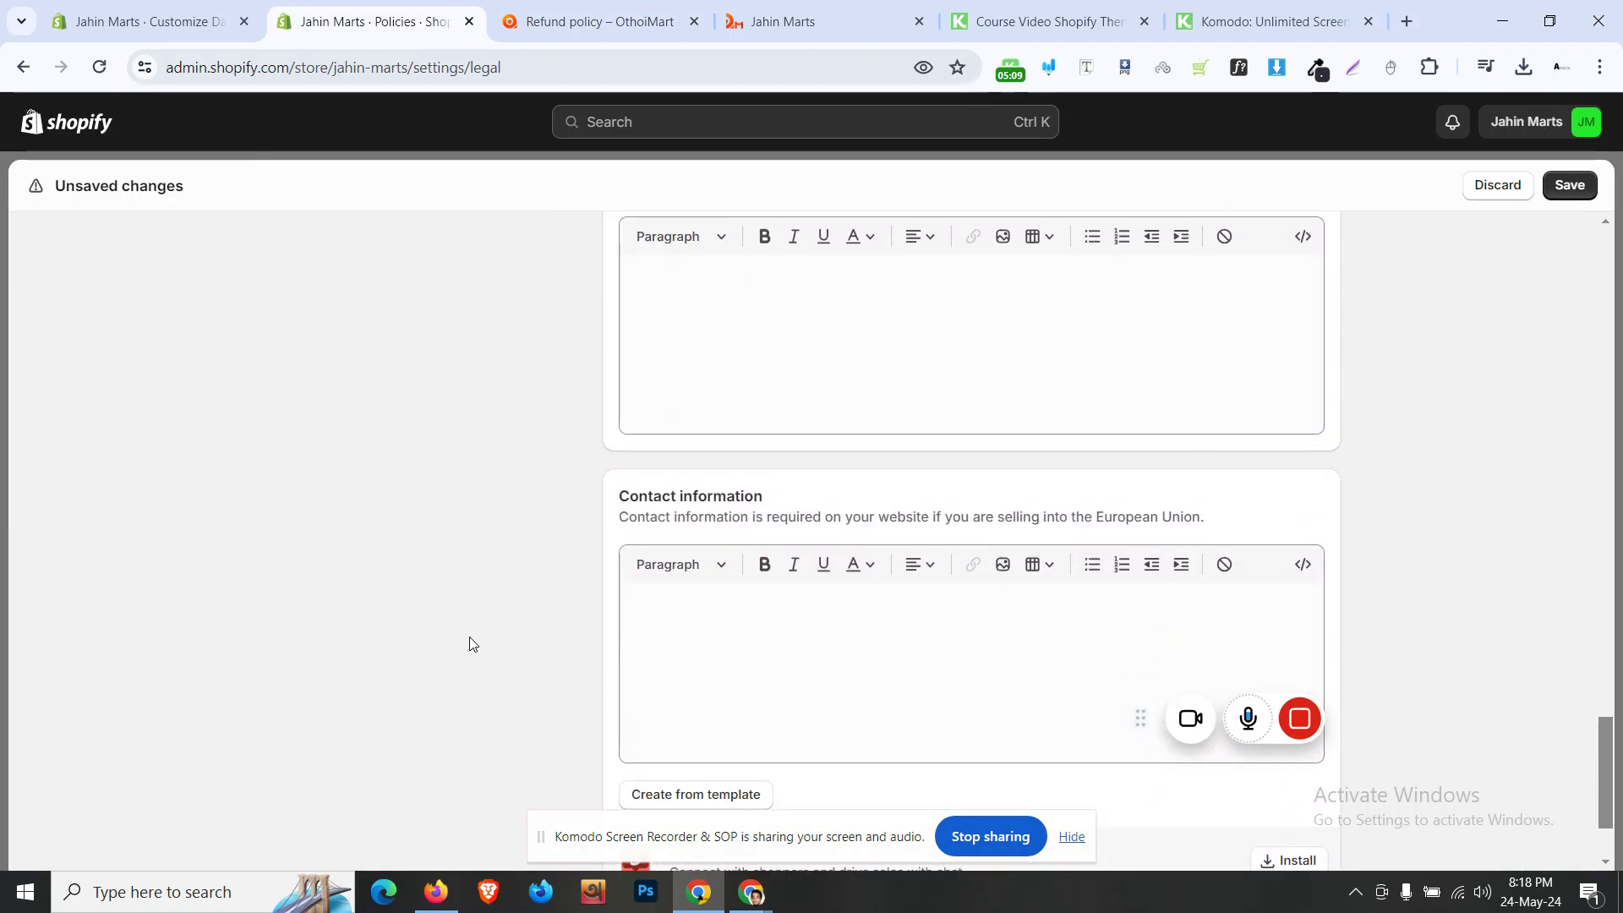
scroll(471, 643, up, 2)
click(574, 6)
scroll(525, 529, down, 2)
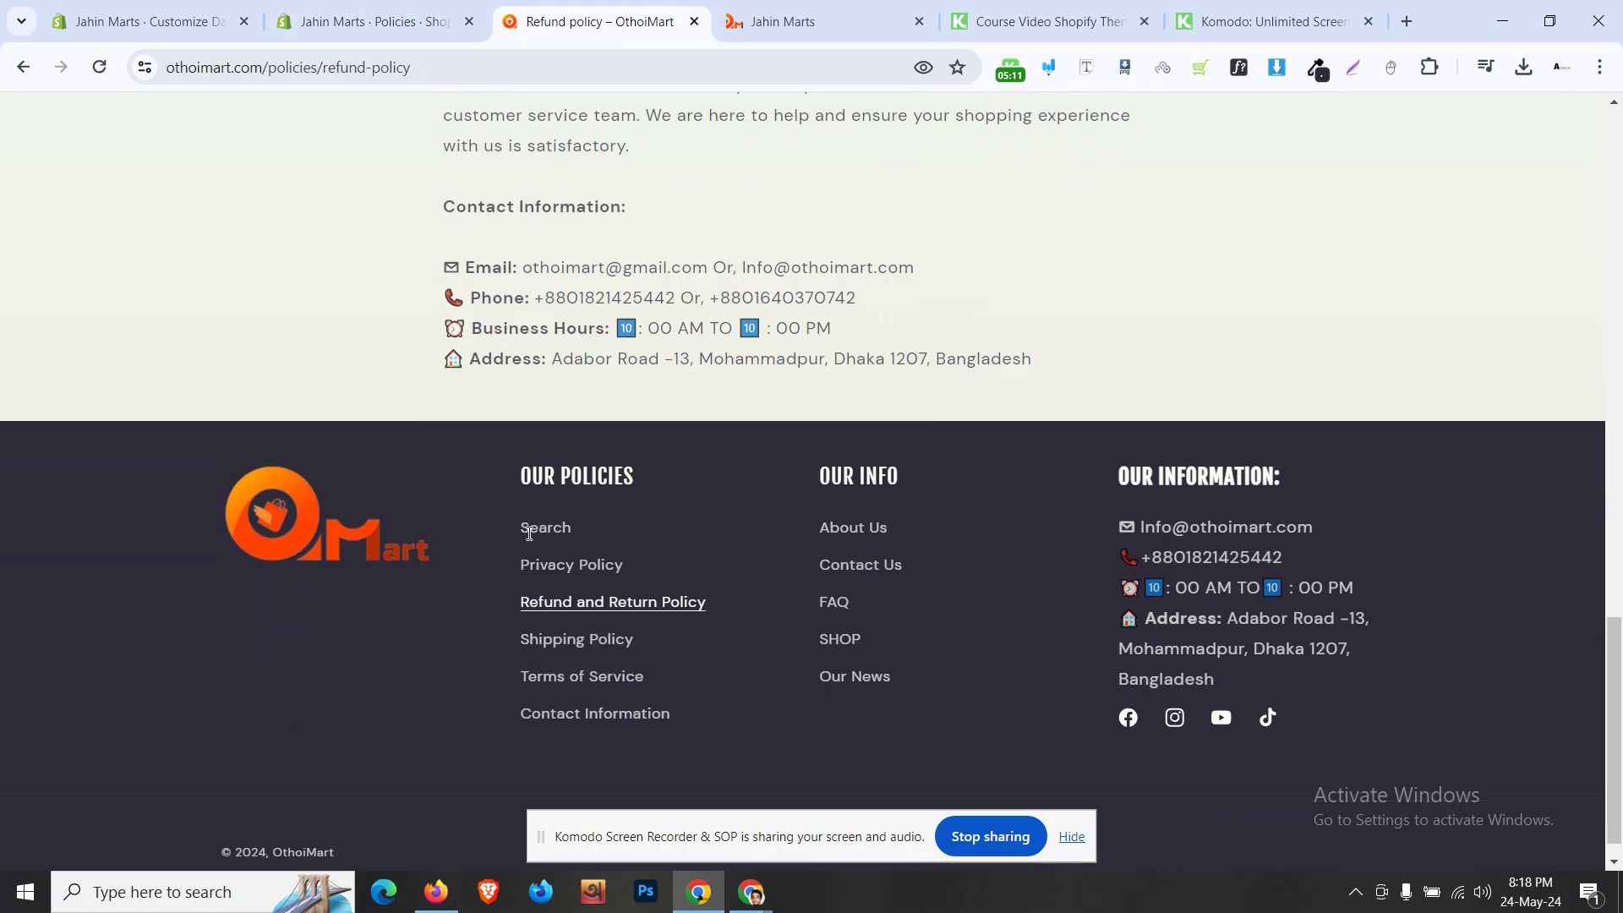
scroll(526, 529, up, 1)
scroll(575, 592, down, 1)
click(578, 609)
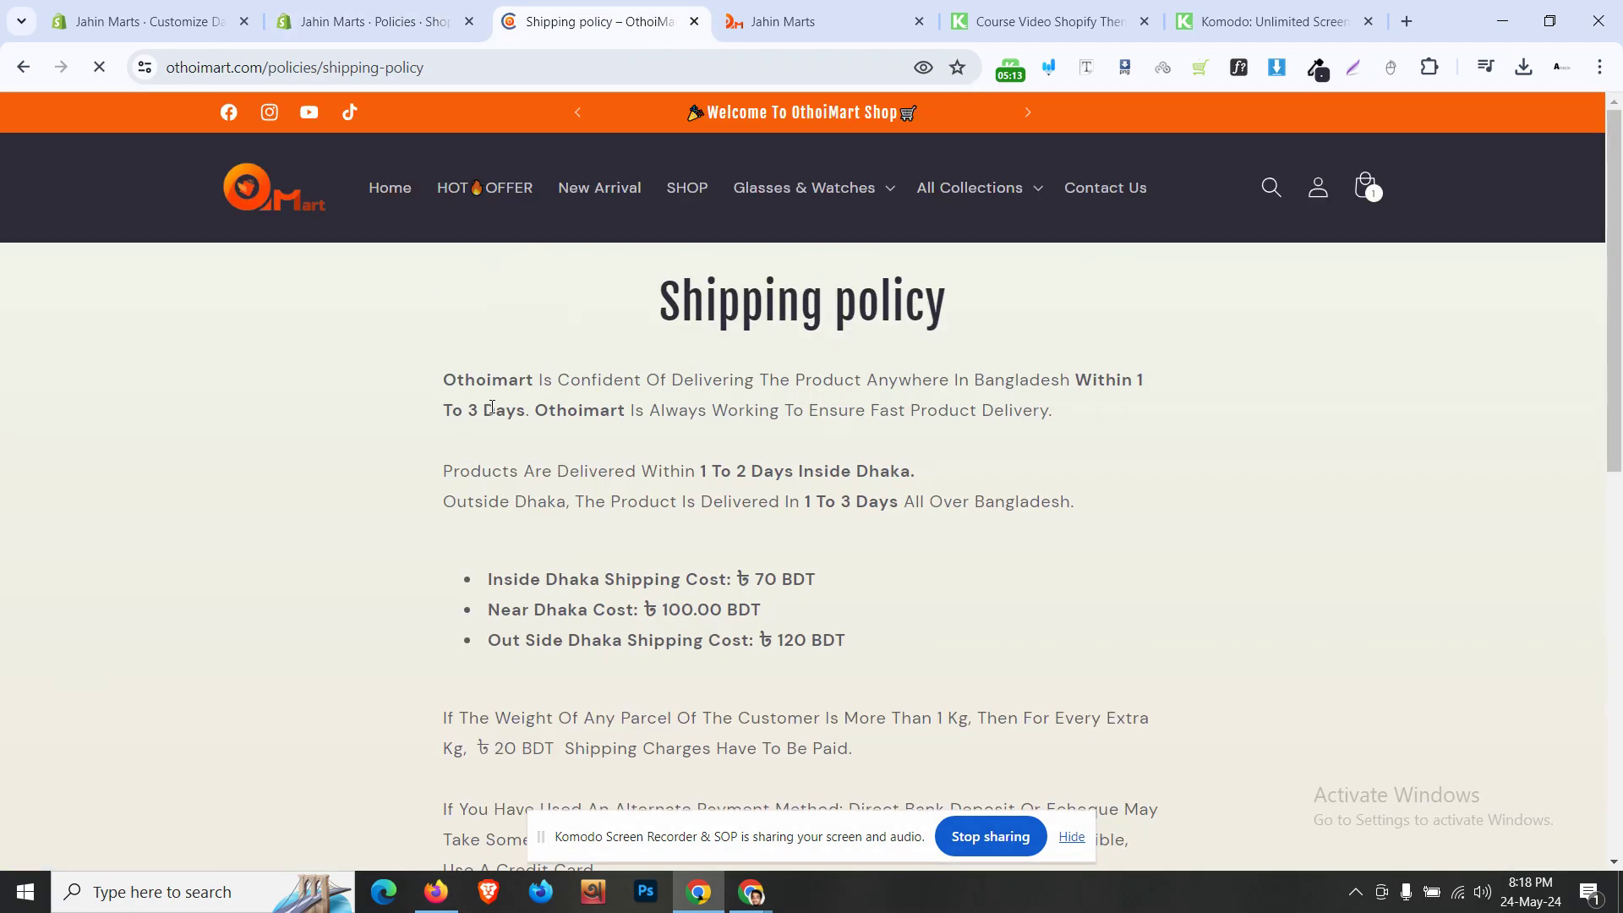
- Copy the full text of OthoiMart's shipping policy into the store's Shipping policy field
drag(443, 387, 979, 682)
click(372, 21)
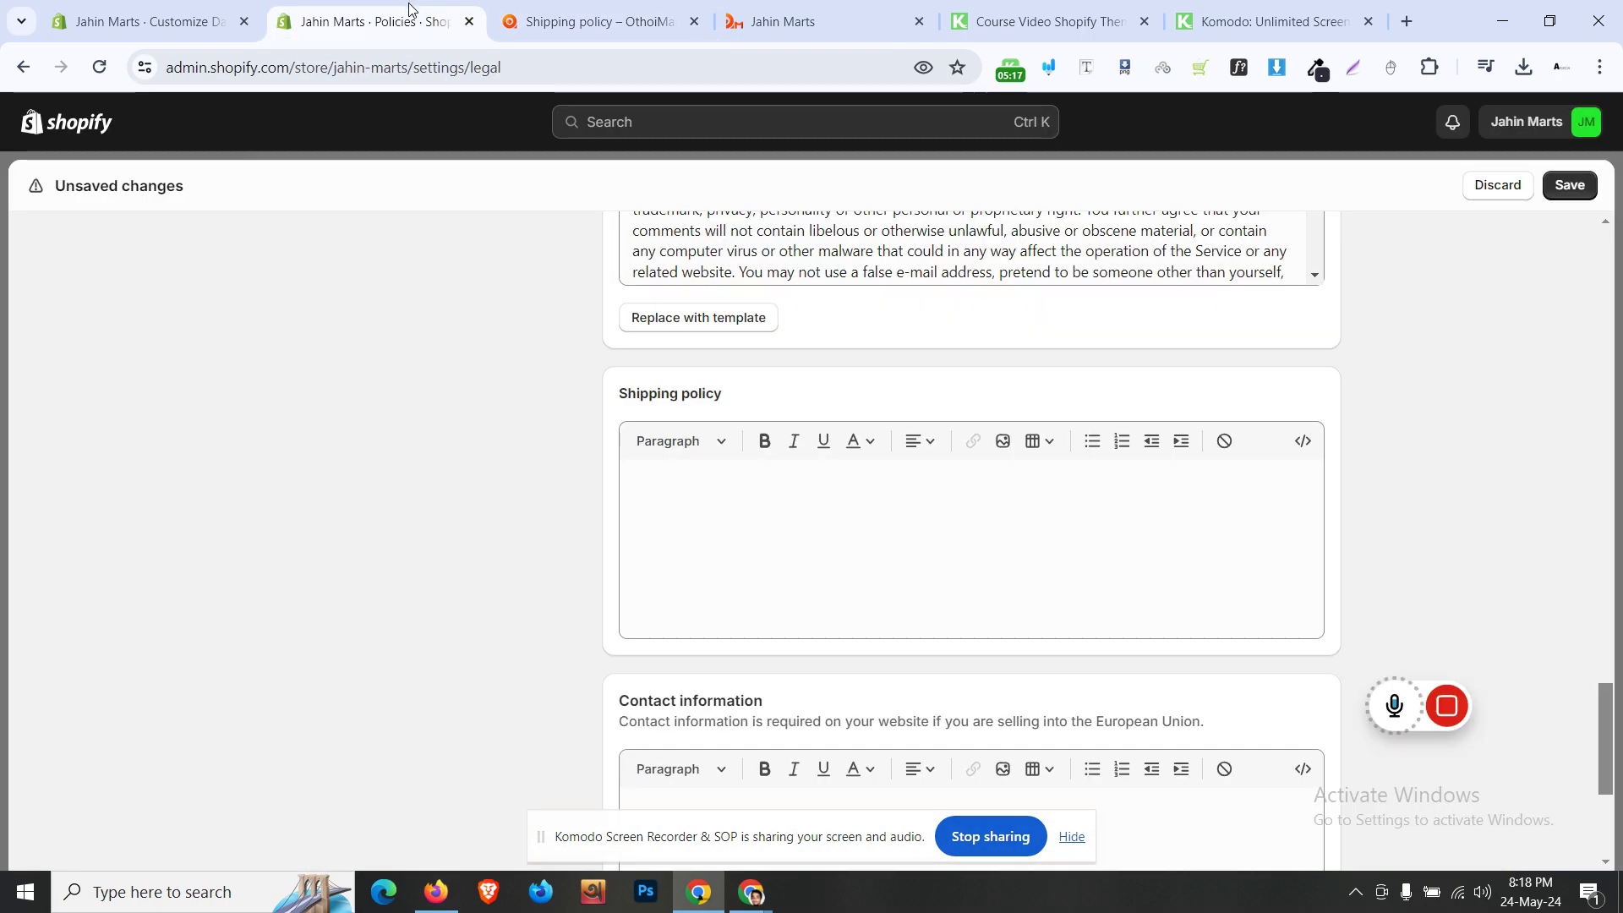
click(696, 554)
key(ctrl+v)
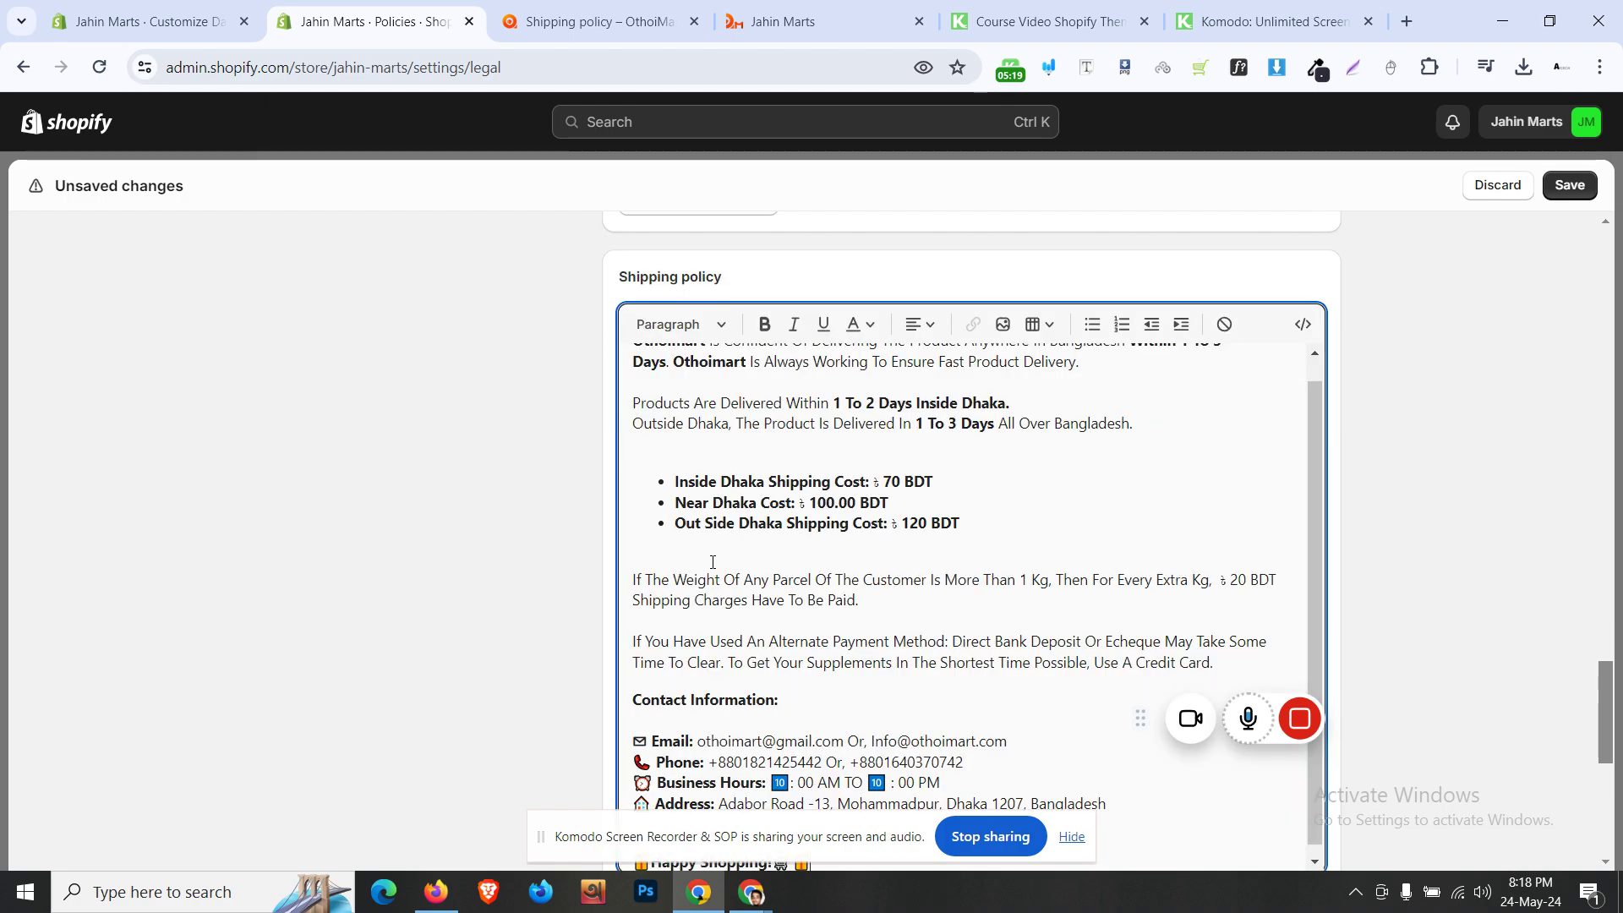
scroll(896, 592, down, 3)
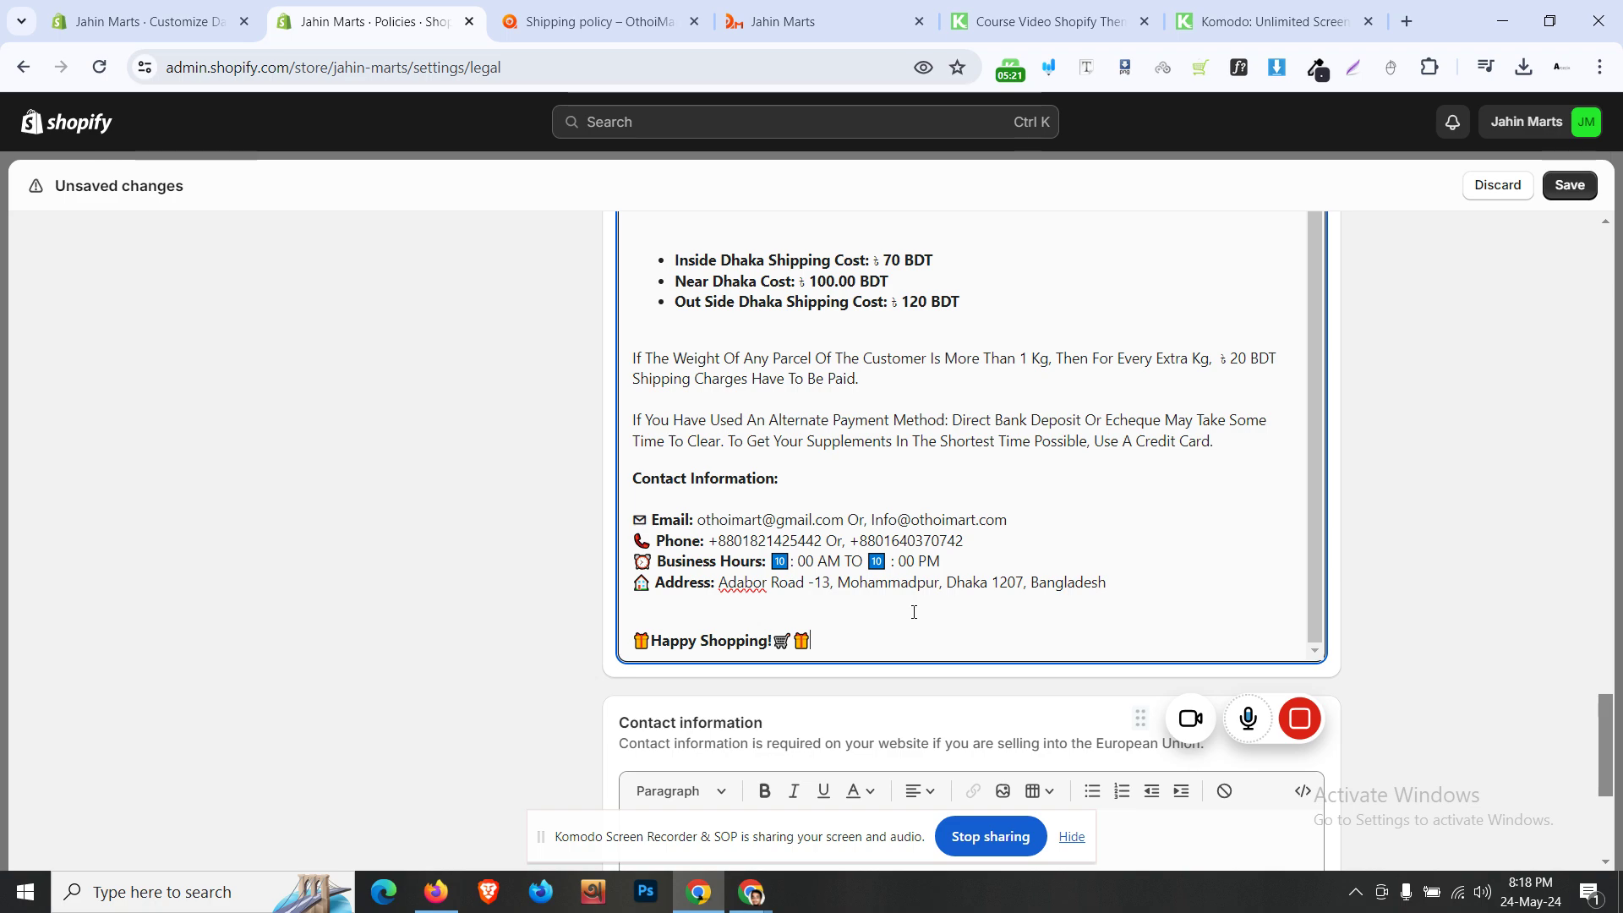
- In the store's shipping policy, replace both "Othoimart" mentions with "JahinMart" and set the outside Dhaka shipping cost to 150 BDT
scroll(914, 612, up, 1)
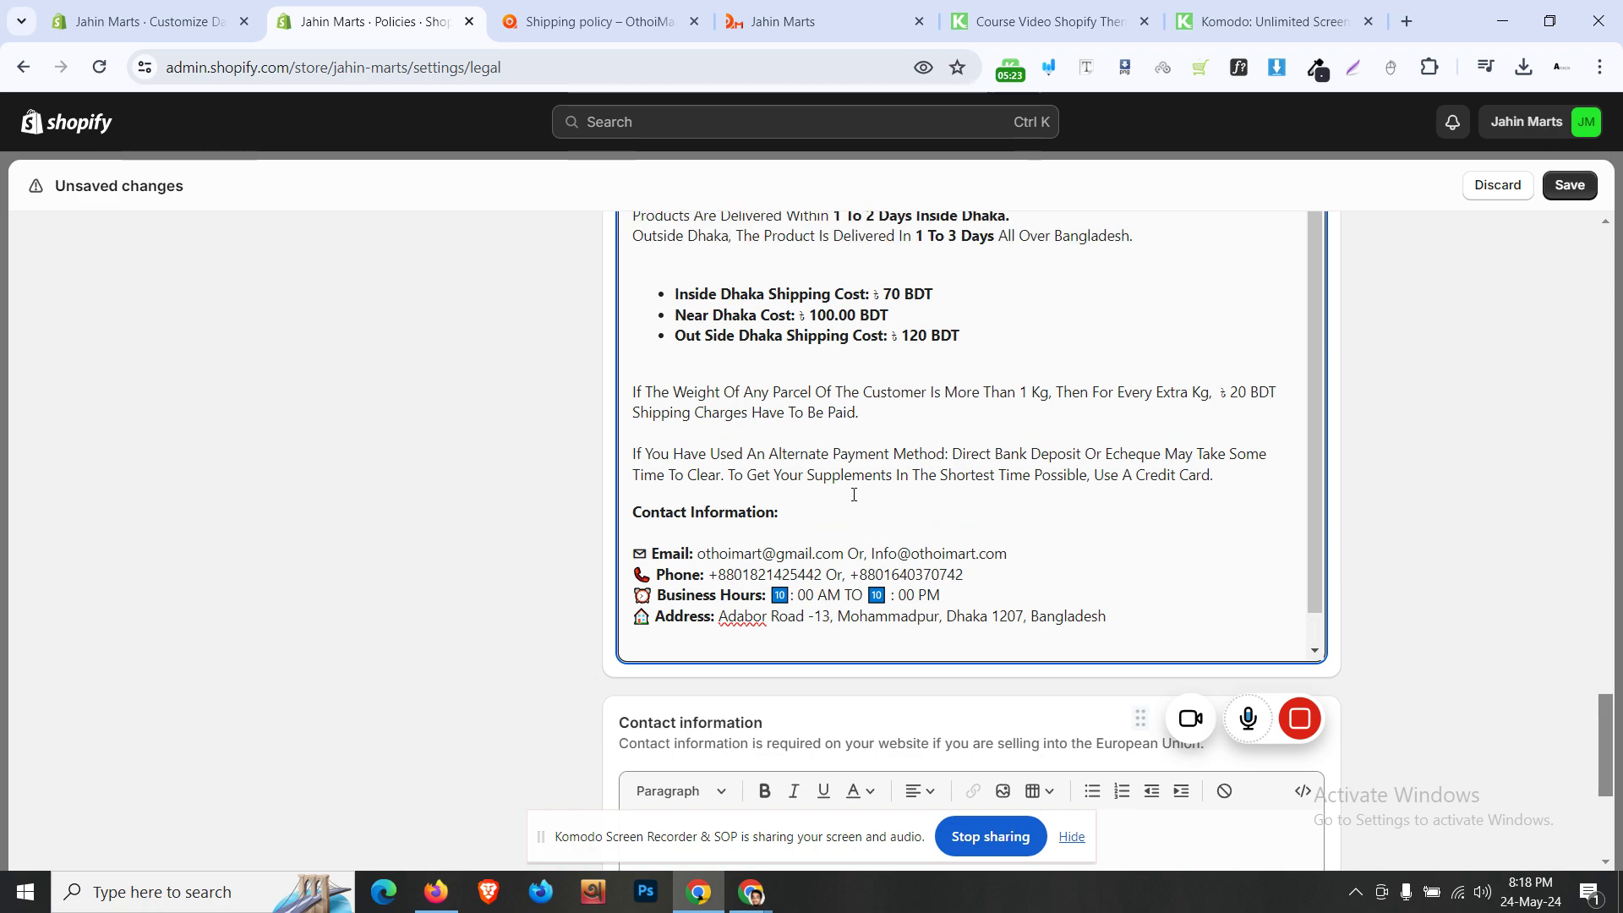
scroll(854, 494, up, 1)
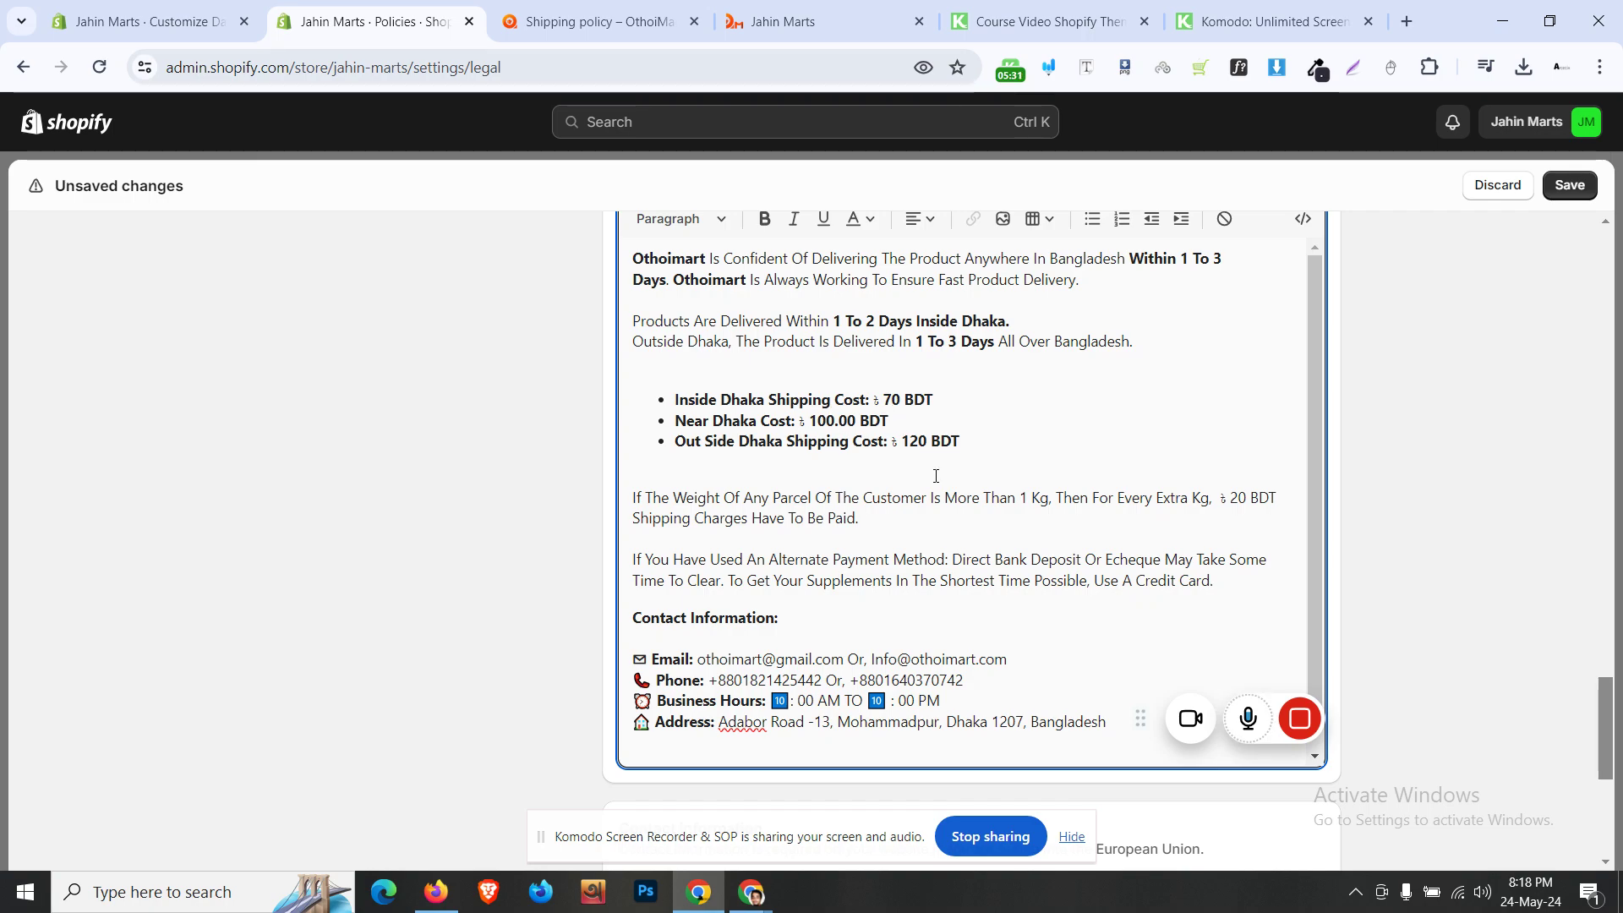
scroll(934, 471, up, 2)
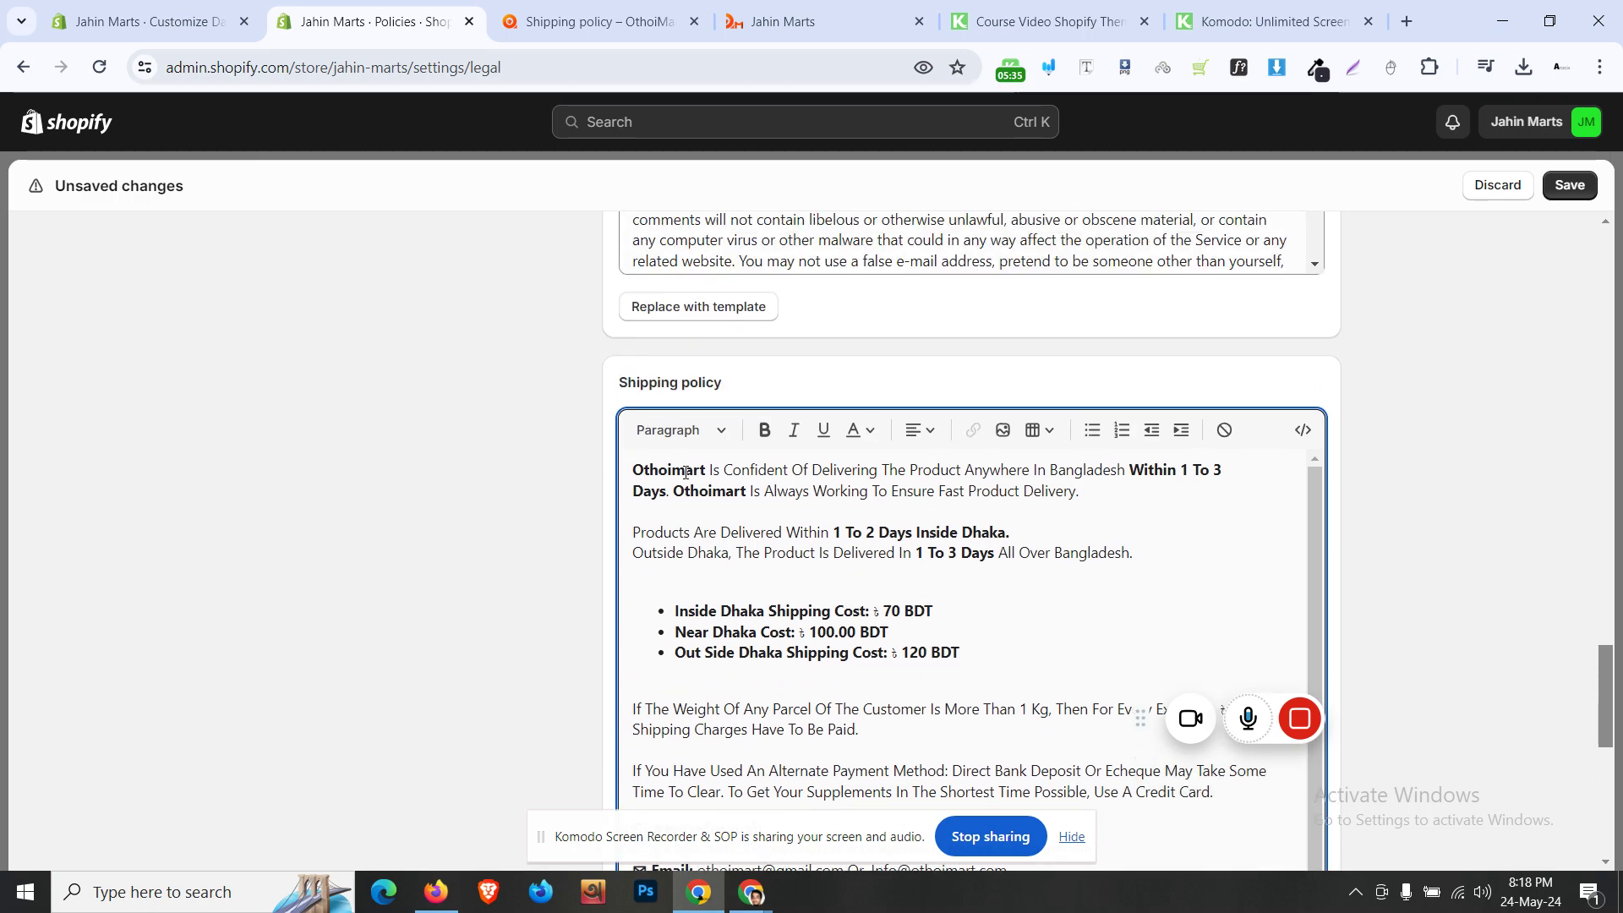
drag(706, 471, 663, 467)
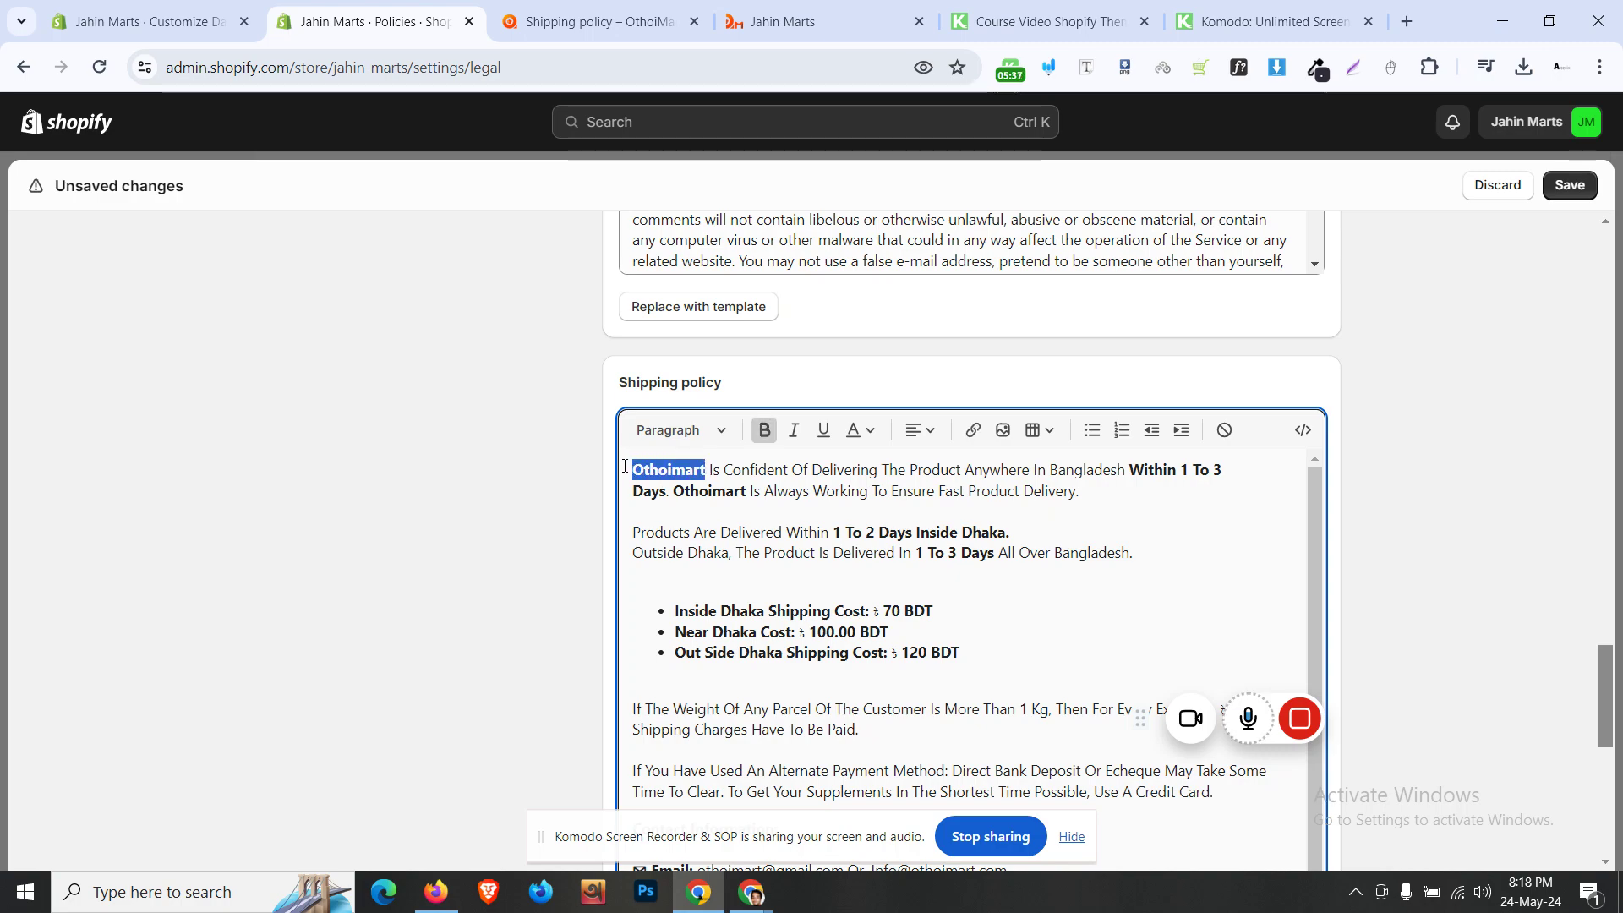
text(JahinMart)
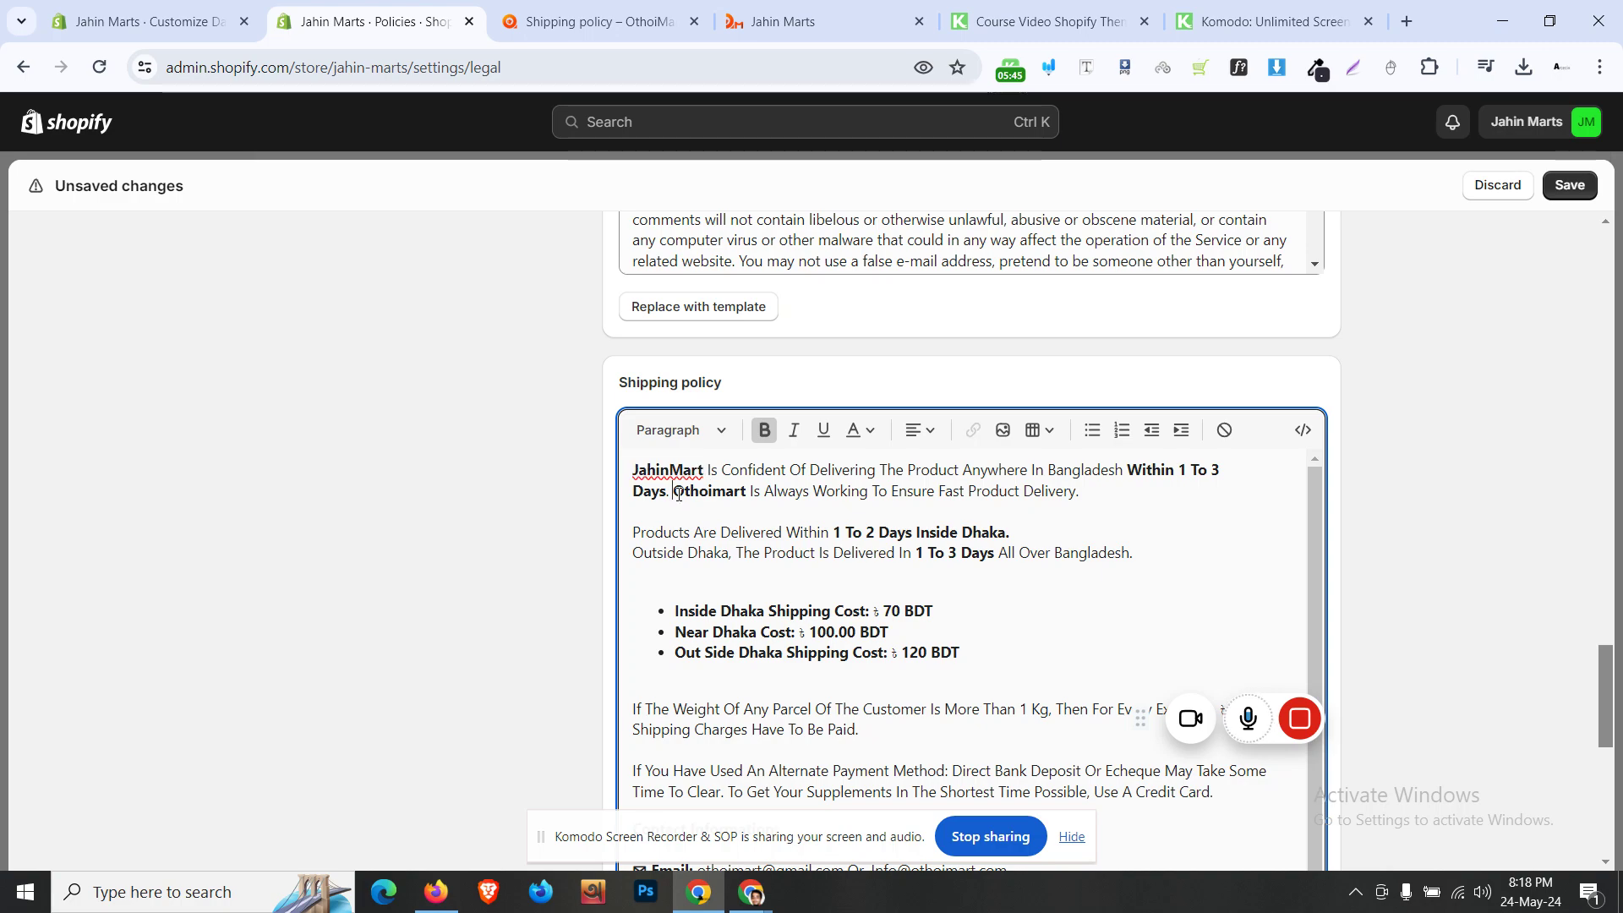
drag(734, 497, 743, 497)
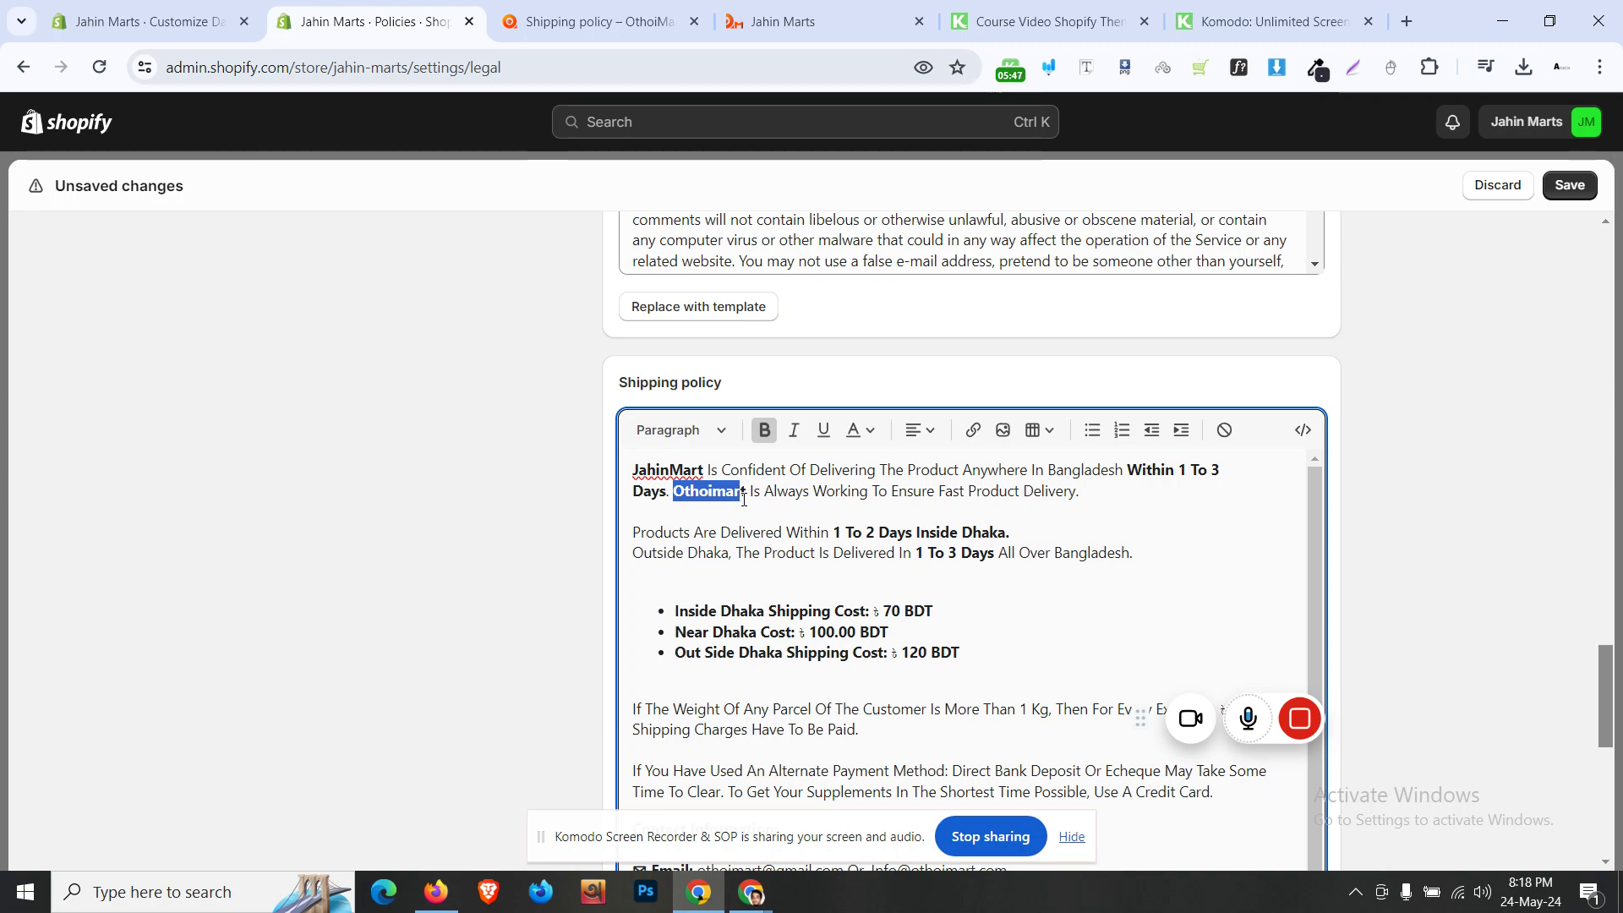
text(JahinMart)
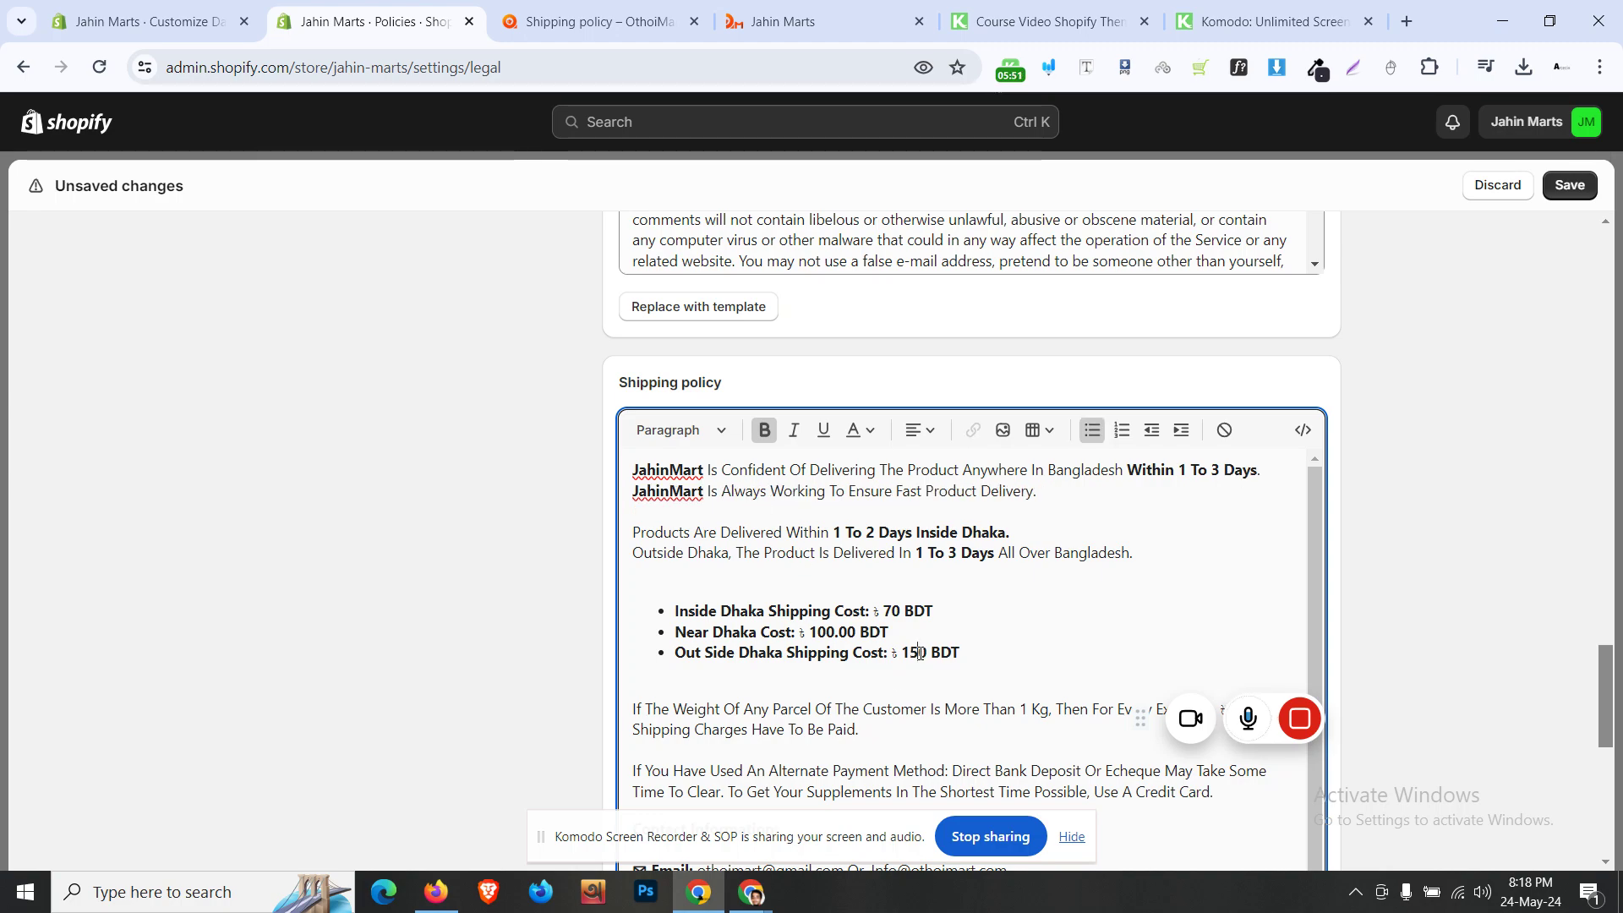
- Check the contact placeholders ending the store's Terms of service, then open Section 20 of OthoiMart's Terms of Service
scroll(692, 536, up, 5)
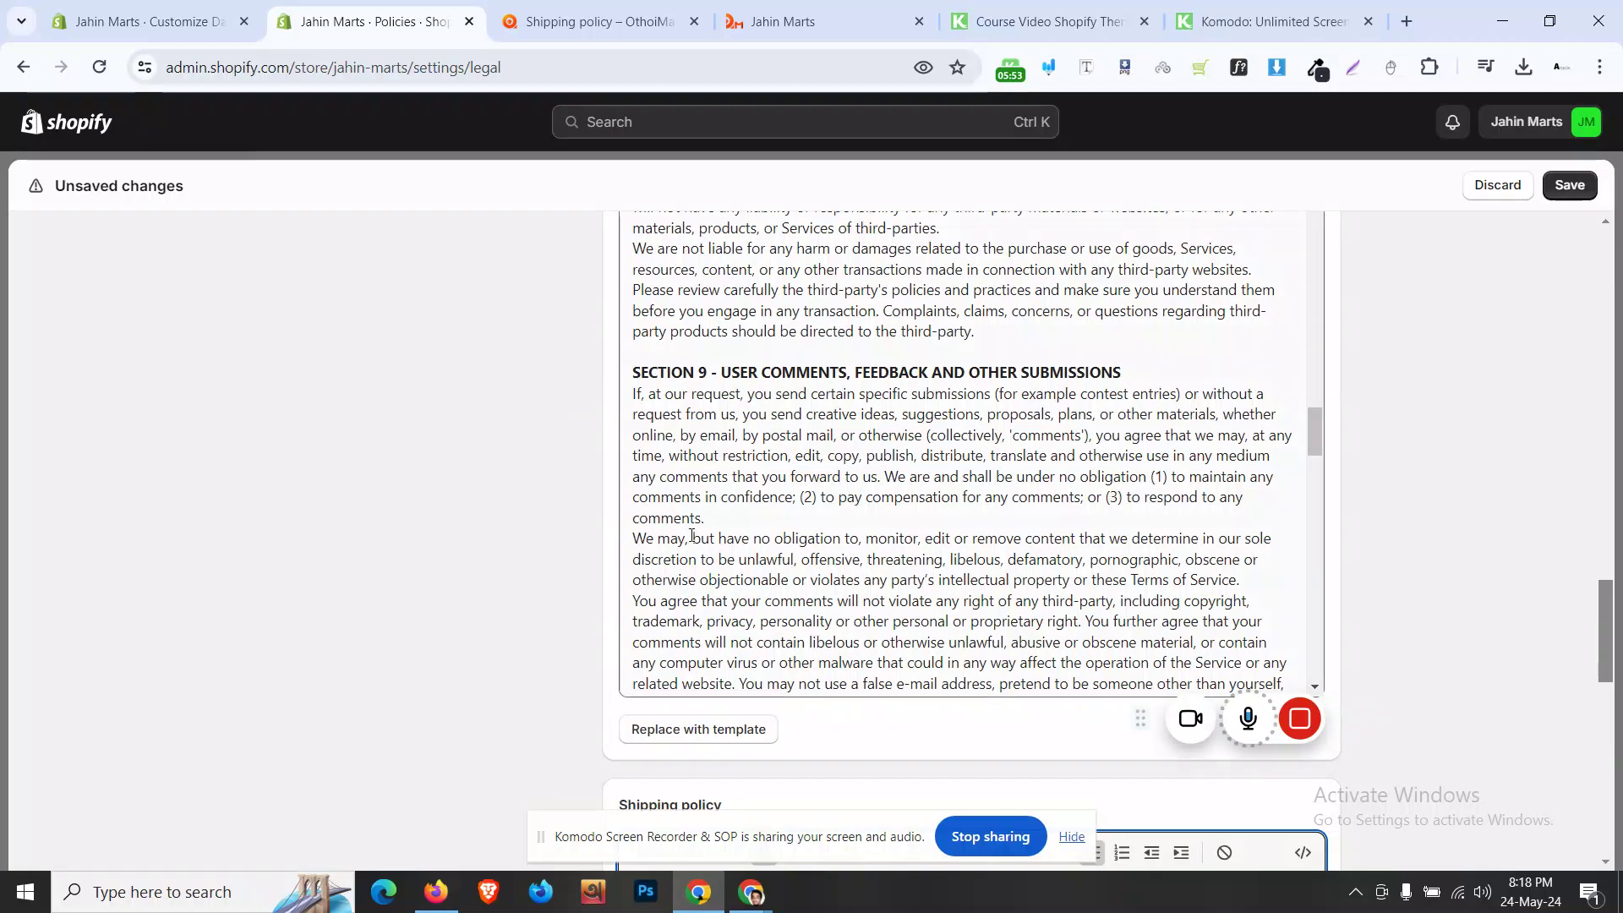
scroll(692, 536, down, 20)
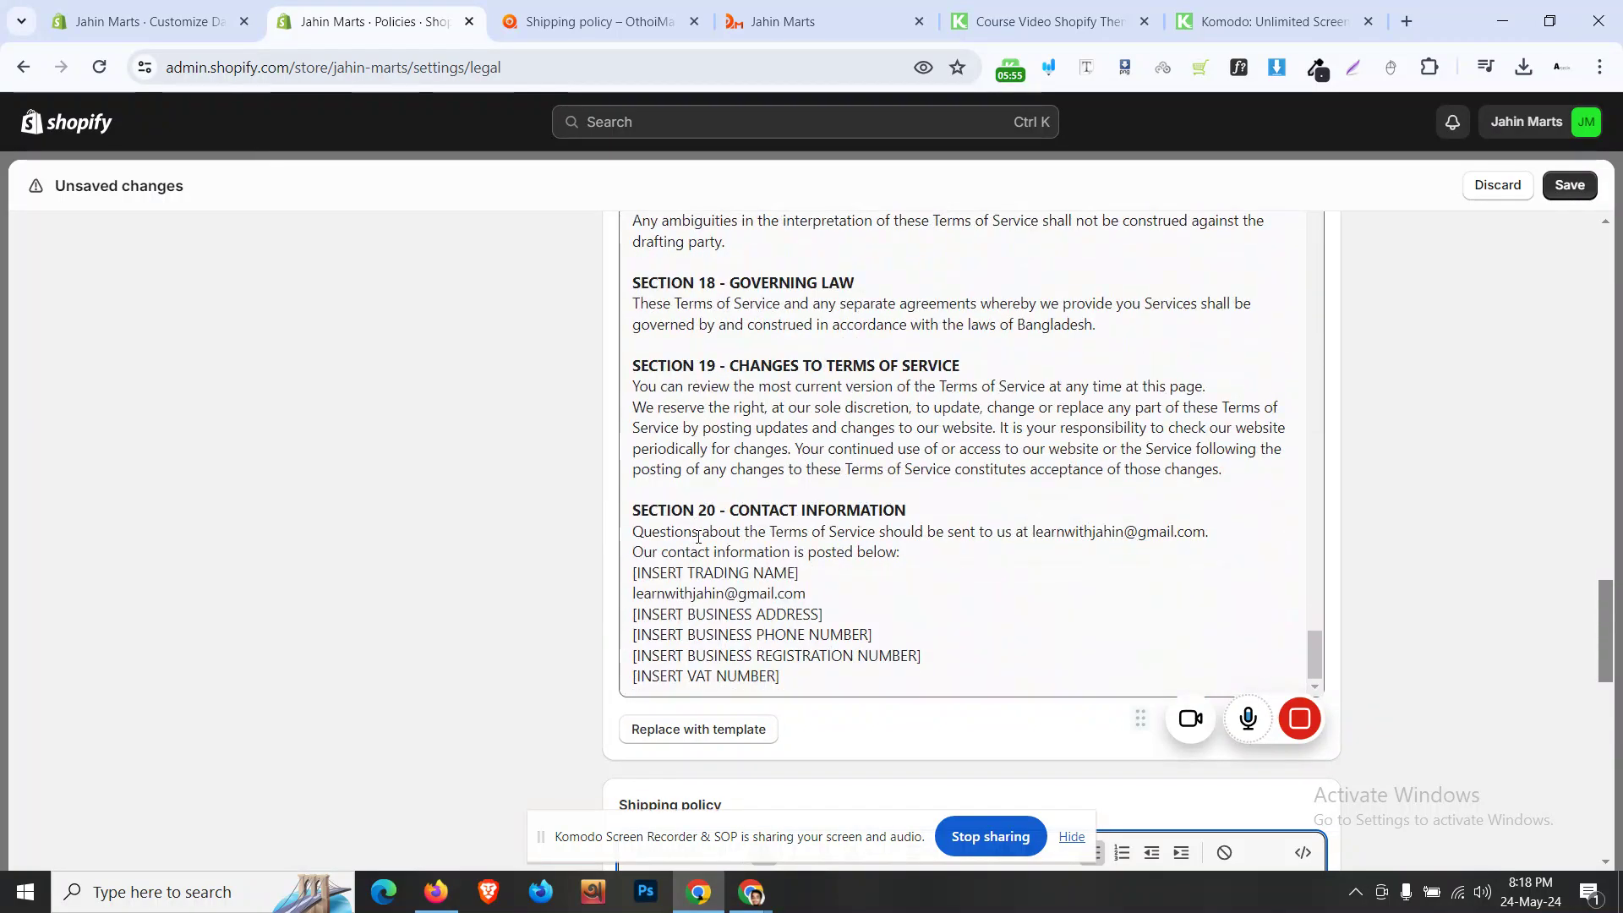
scroll(399, 449, up, 5)
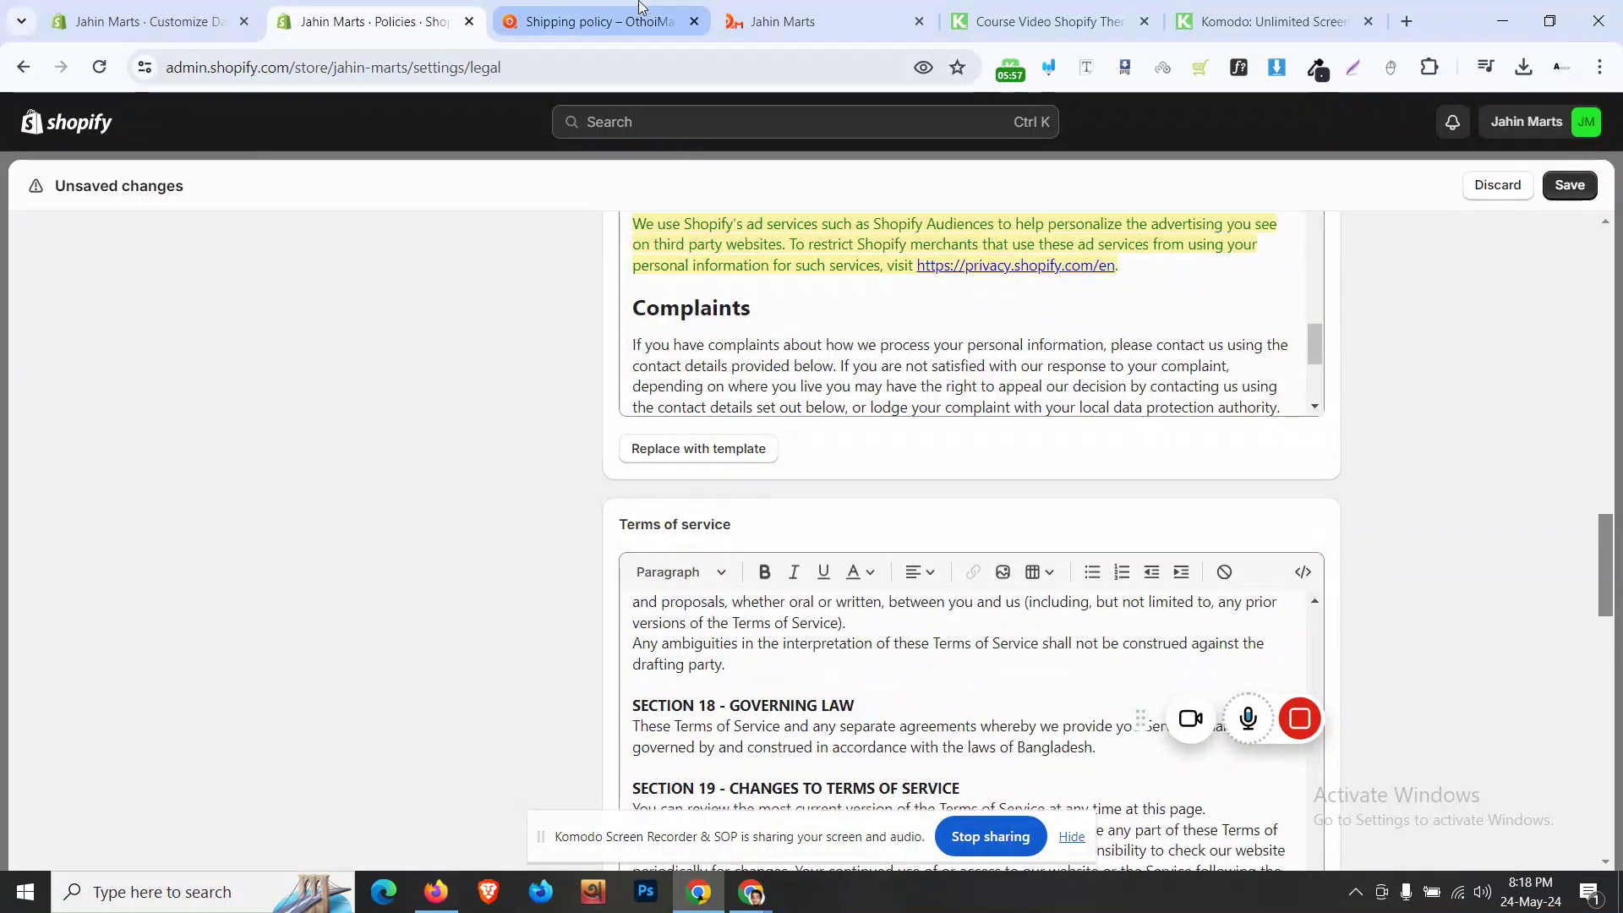
click(600, 21)
scroll(454, 538, down, 4)
click(598, 642)
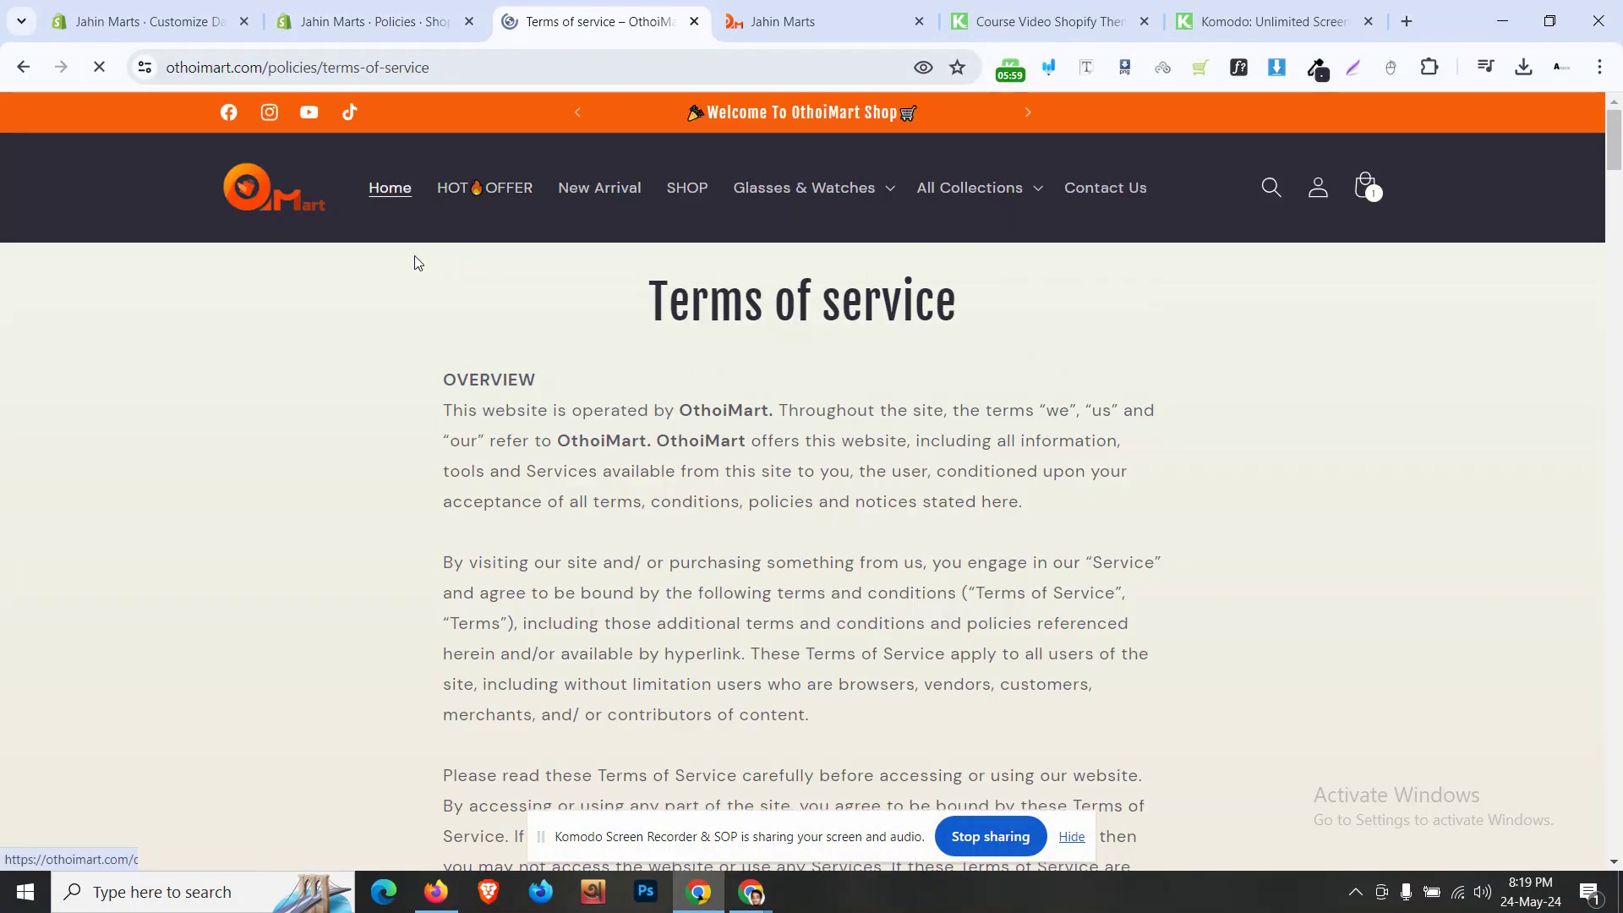
scroll(414, 257, down, 9)
scroll(417, 478, down, 20)
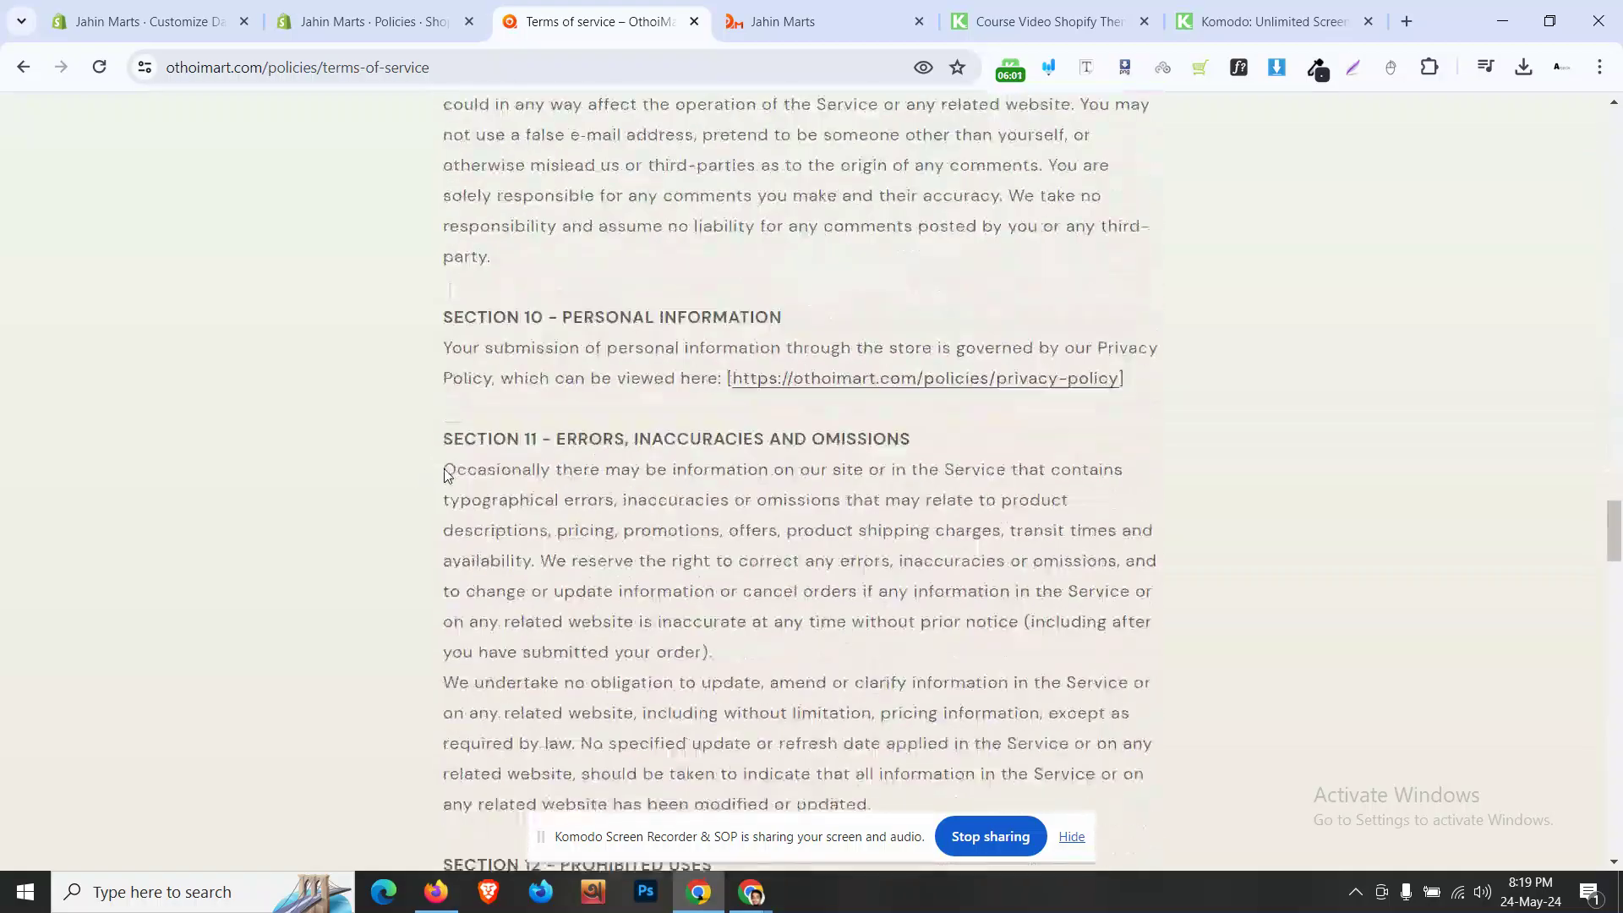
scroll(445, 474, down, 20)
scroll(463, 476, up, 1)
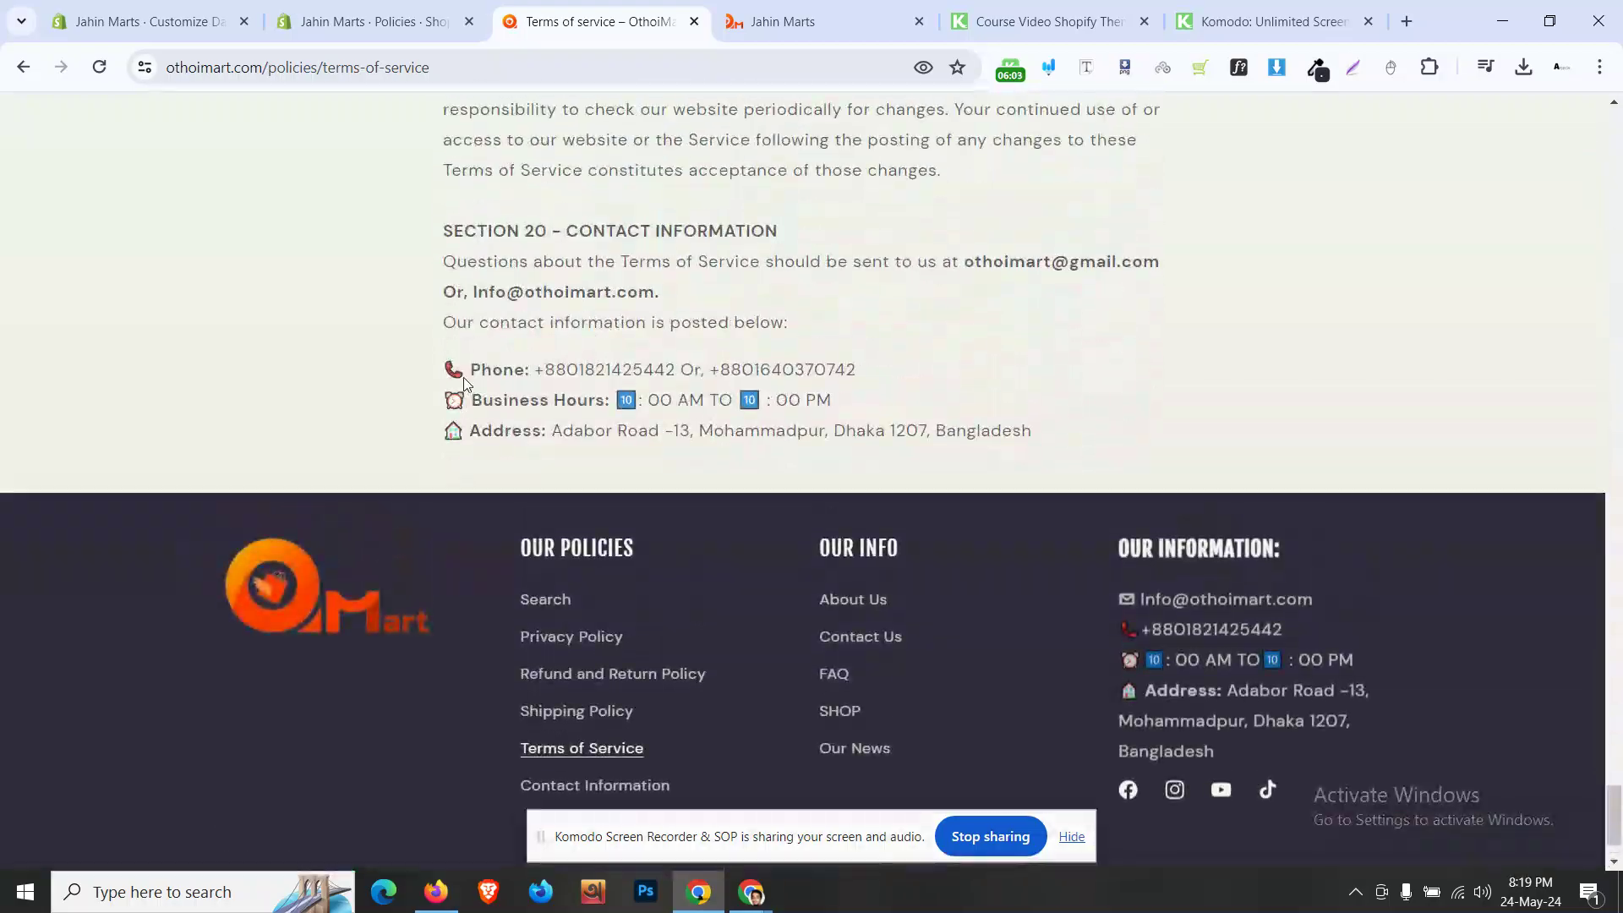
- Copy the complete Section 20 contact text from OthoiMart's Terms of Service, from the questions sentence through the address line
drag(433, 257, 889, 403)
key(ctrl+c)
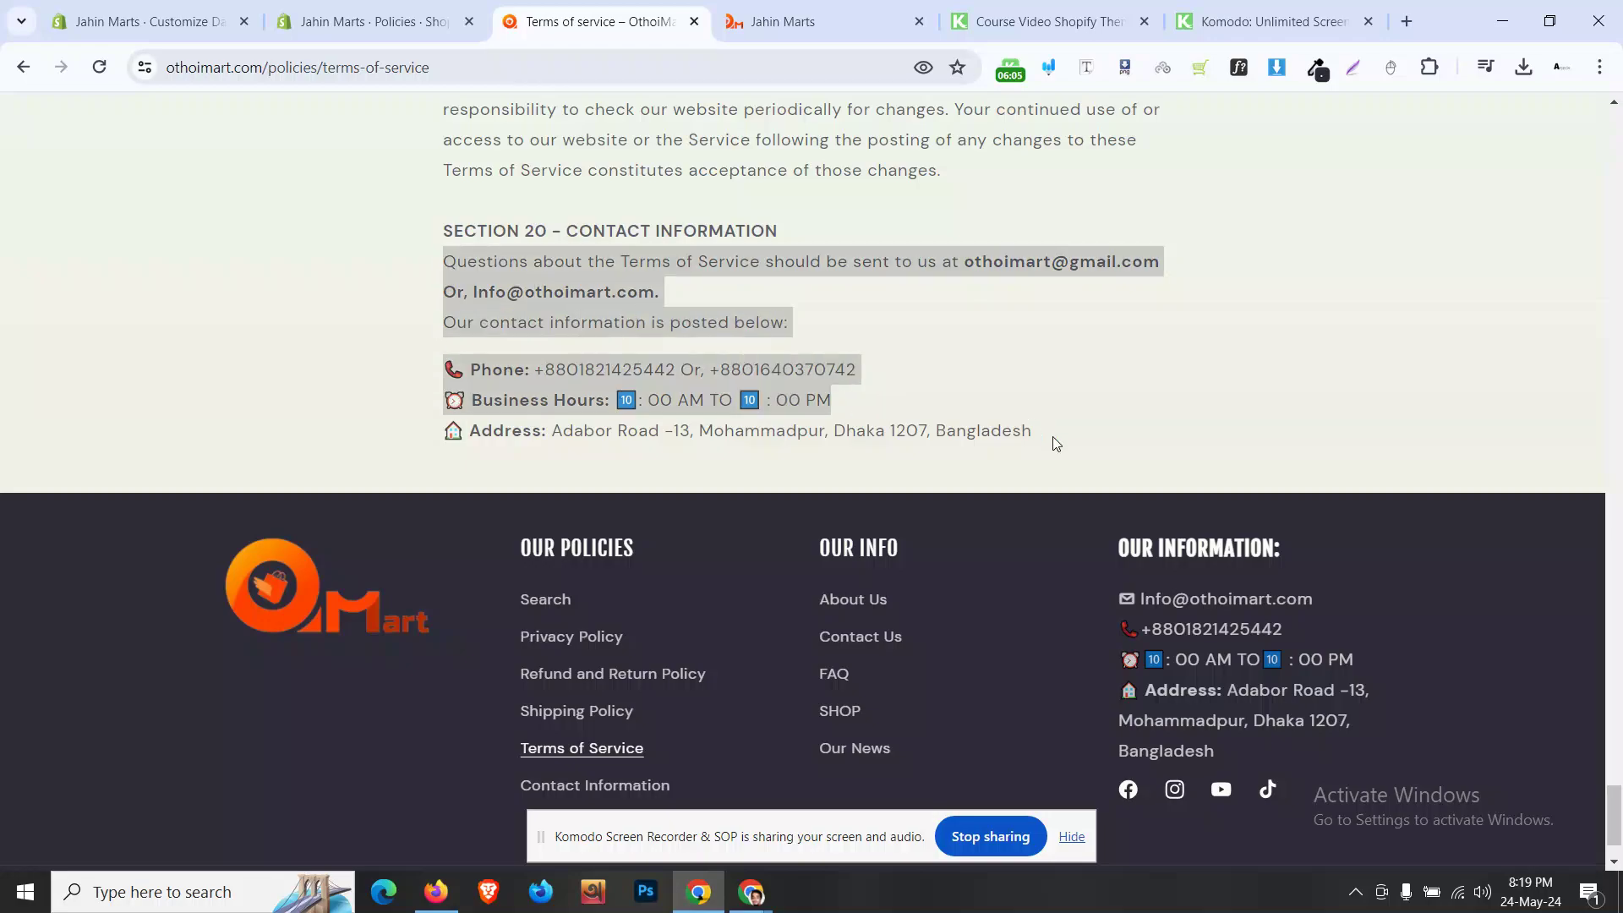
drag(1056, 443, 433, 269)
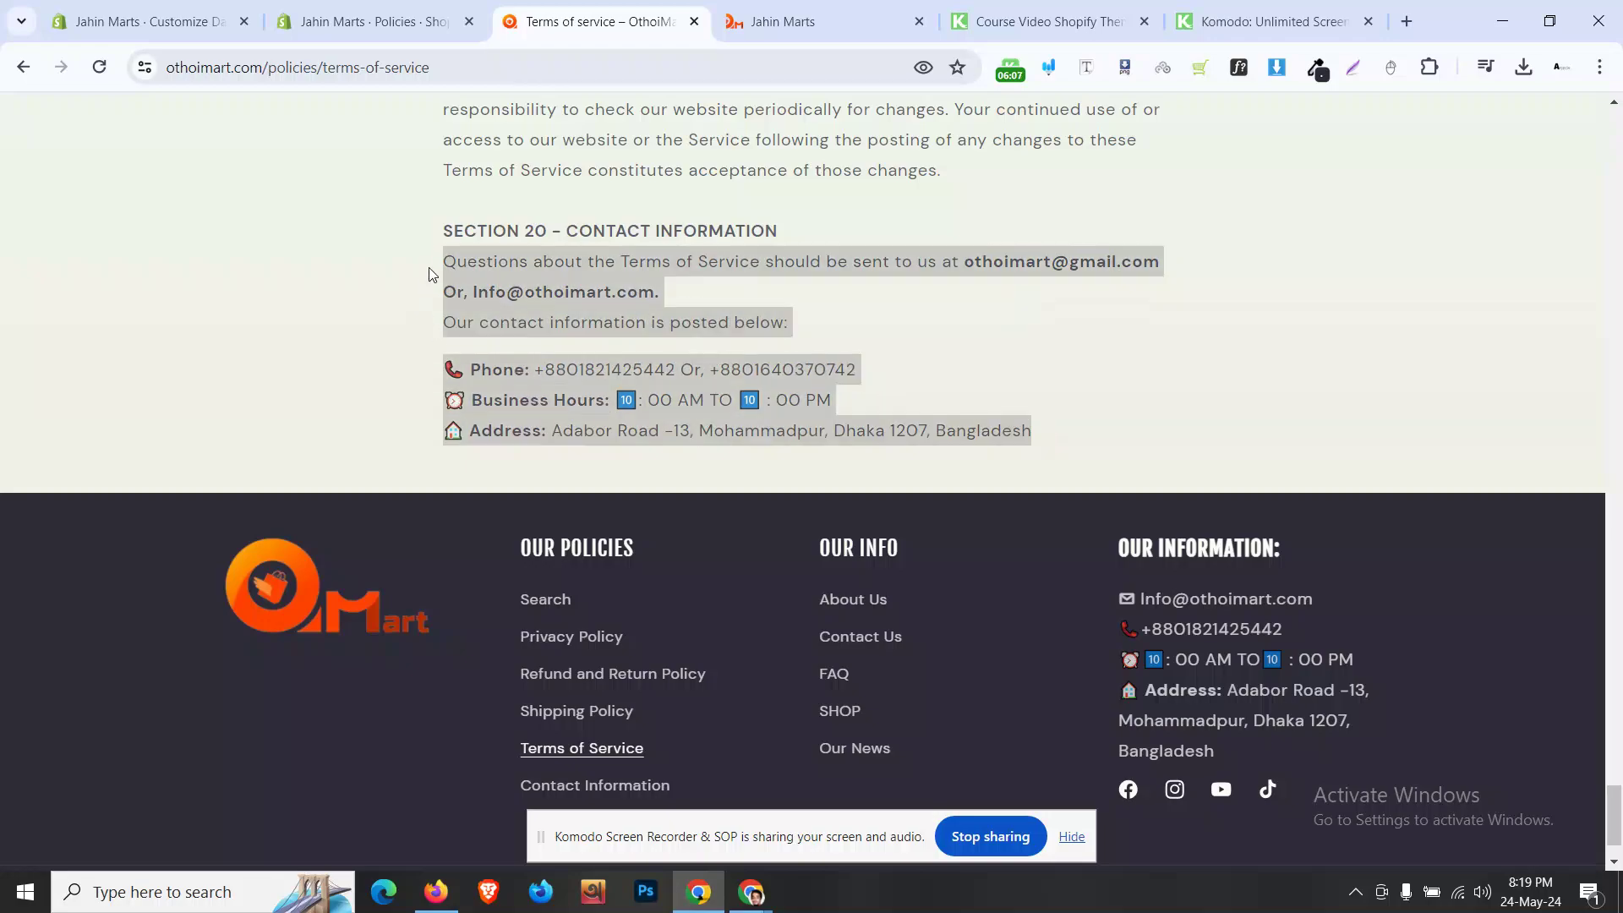
- Replace the Section 20 contact text and placeholders in the store's Terms of service with the copied OthoiMart contact text
click(359, 11)
scroll(441, 585, down, 1)
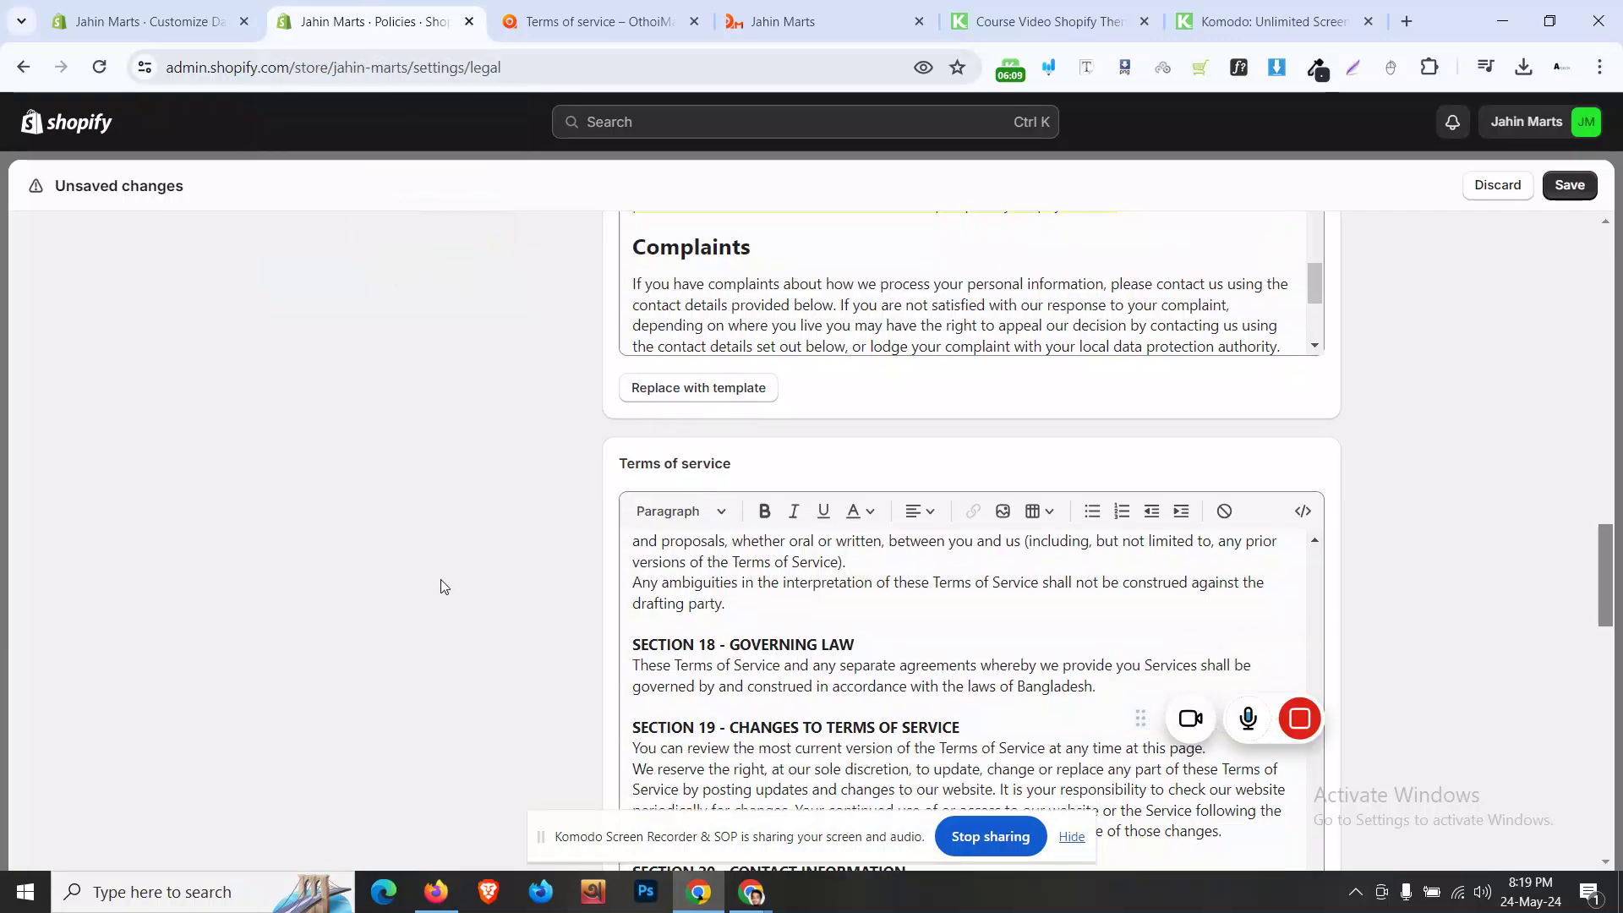
scroll(795, 545, down, 10)
scroll(795, 545, up, 5)
click(795, 545)
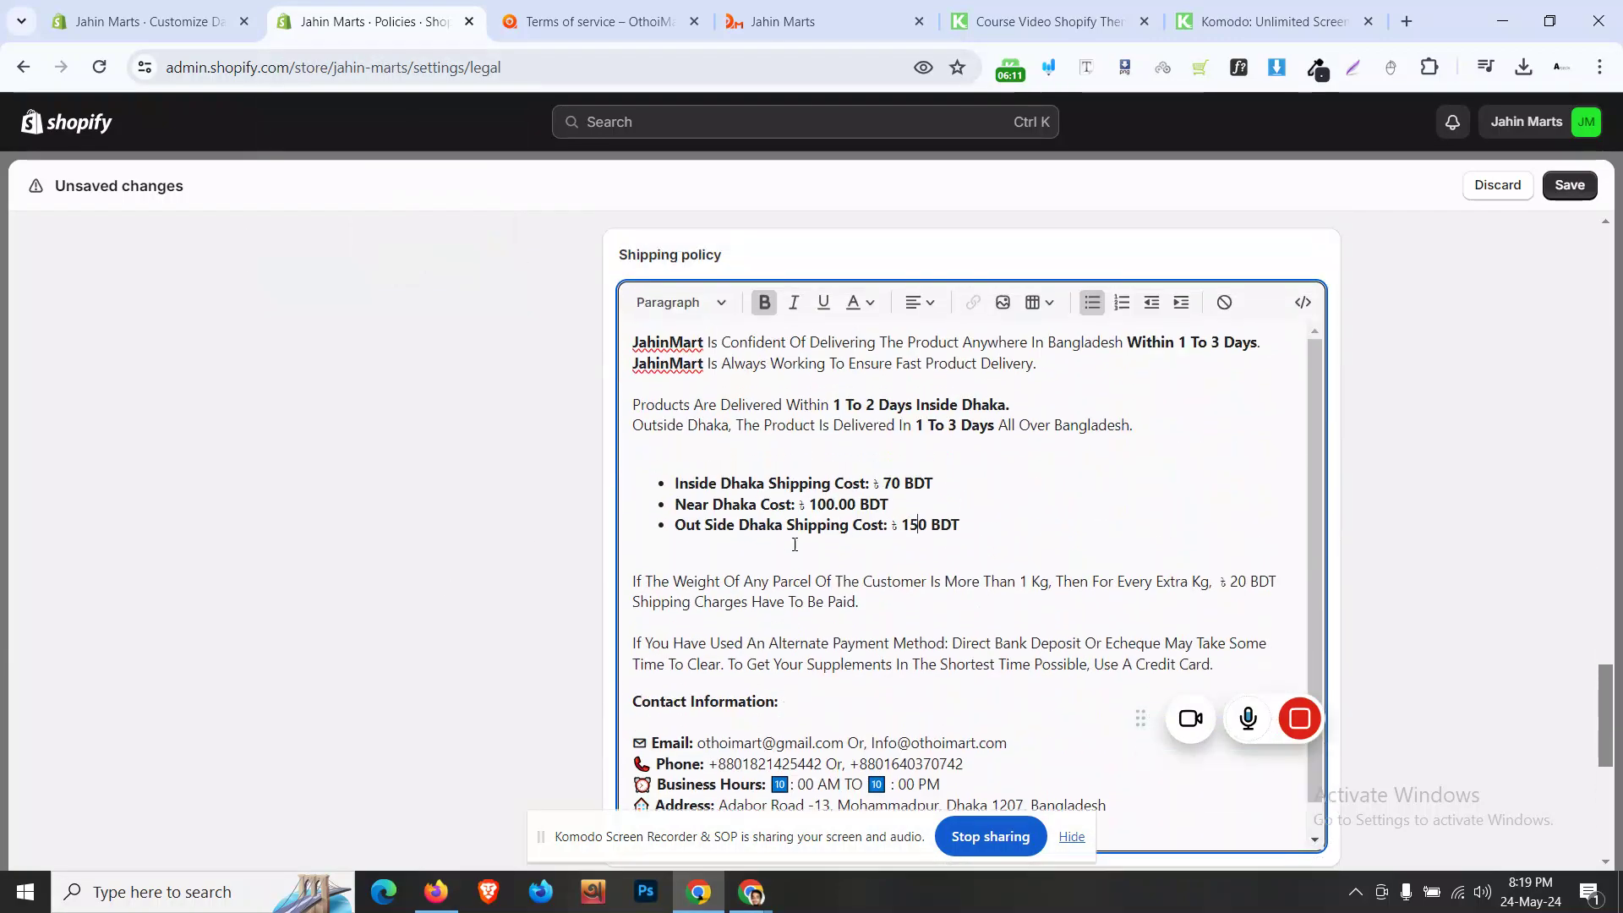
scroll(795, 544, up, 4)
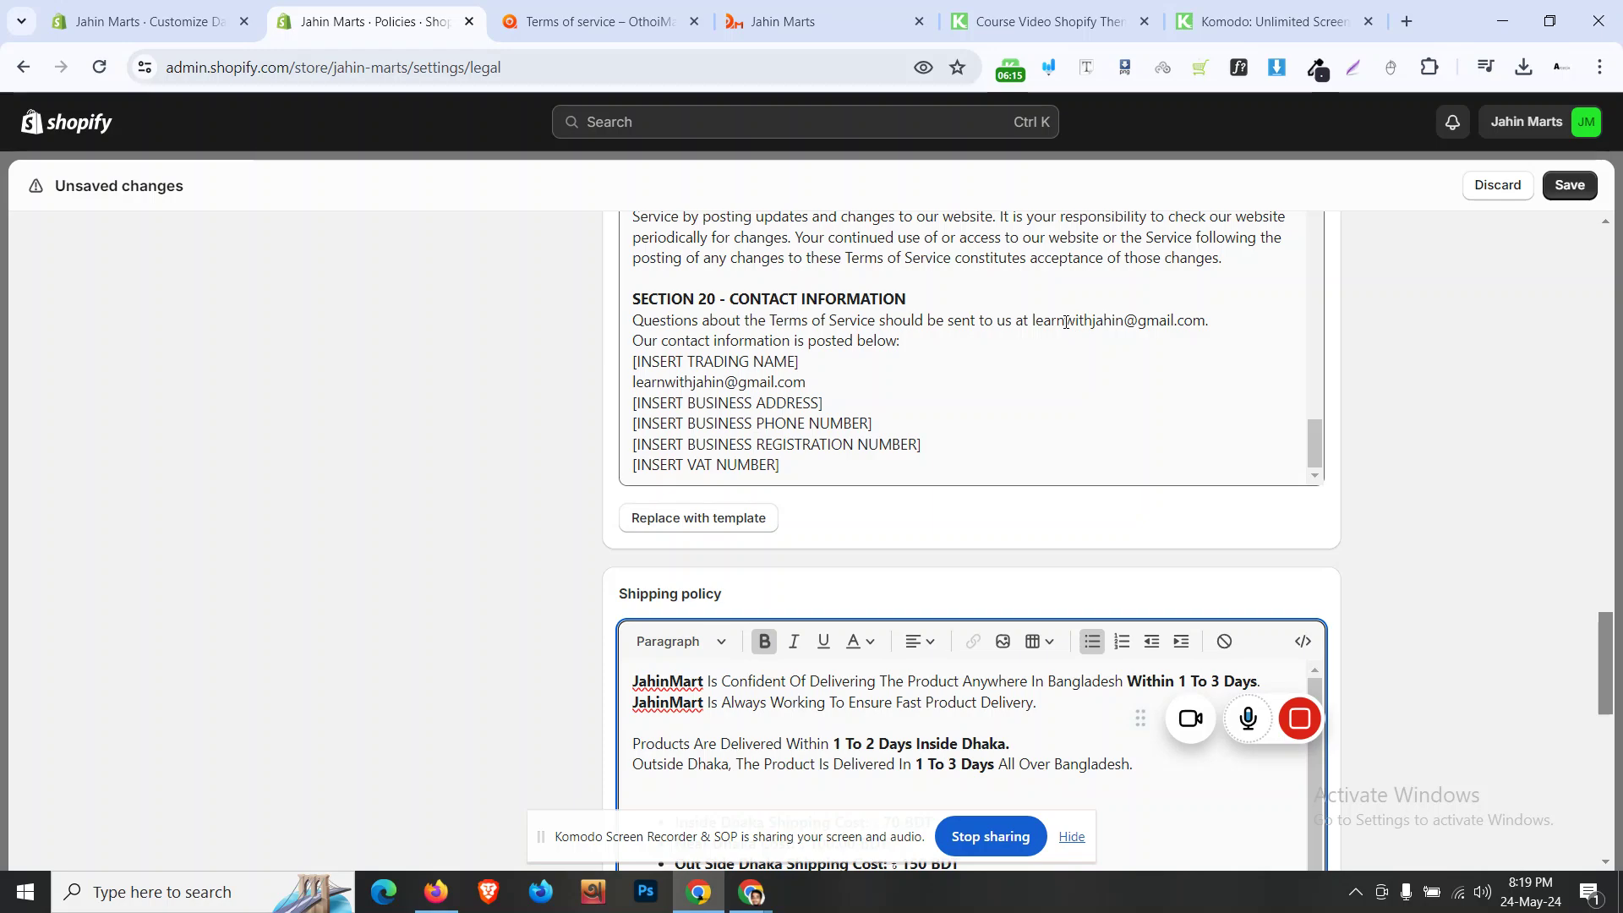
drag(822, 475, 638, 322)
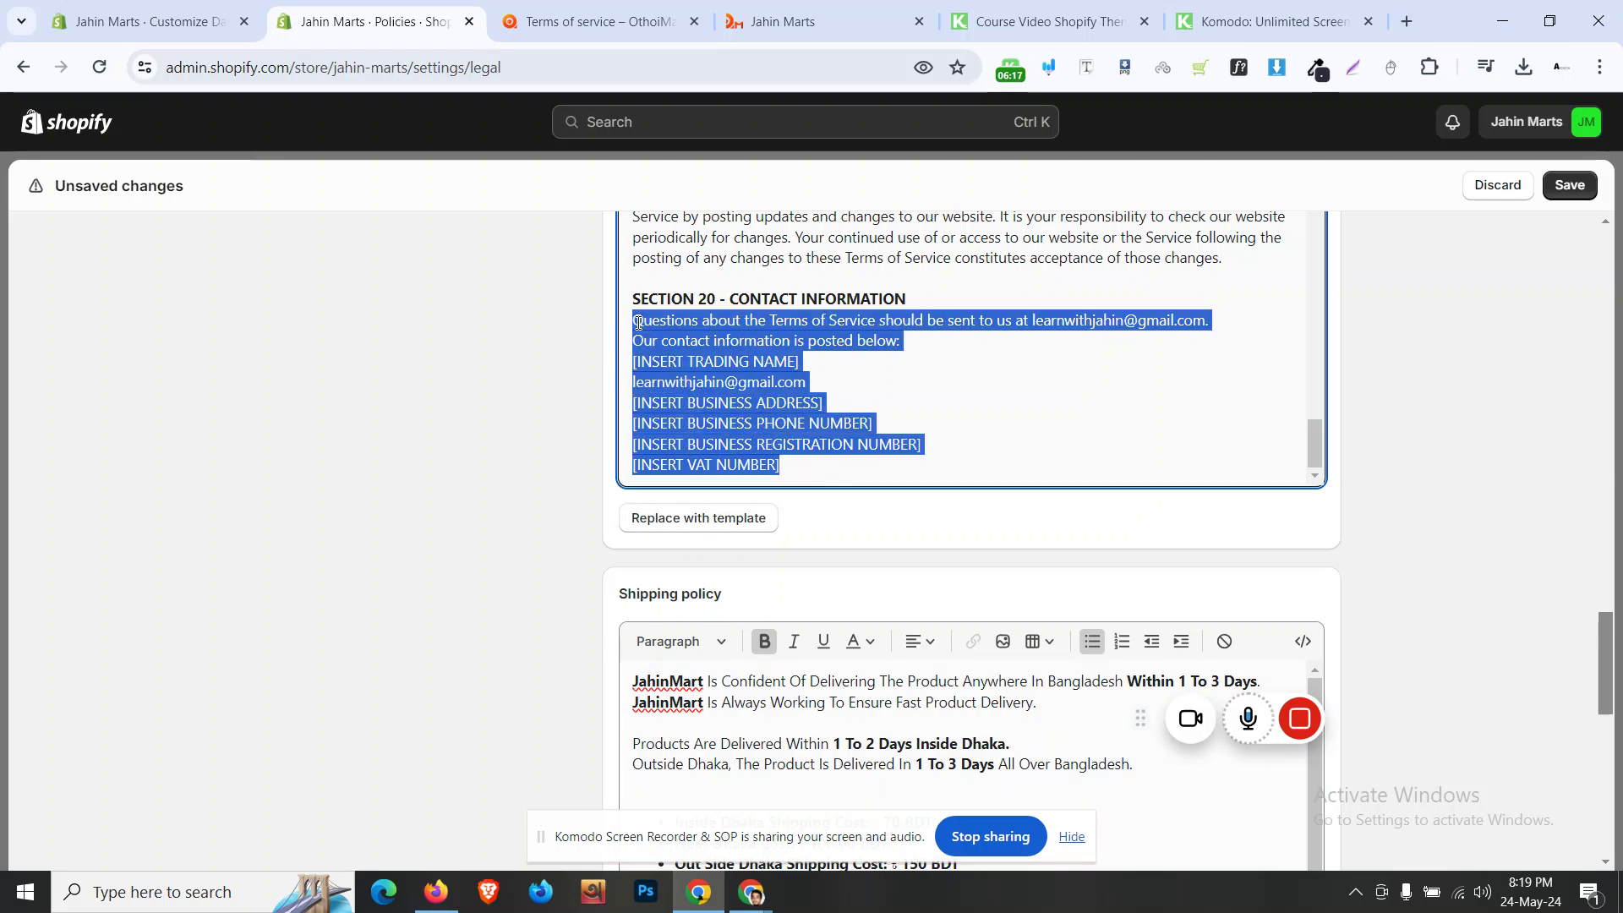
key(ctrl+v)
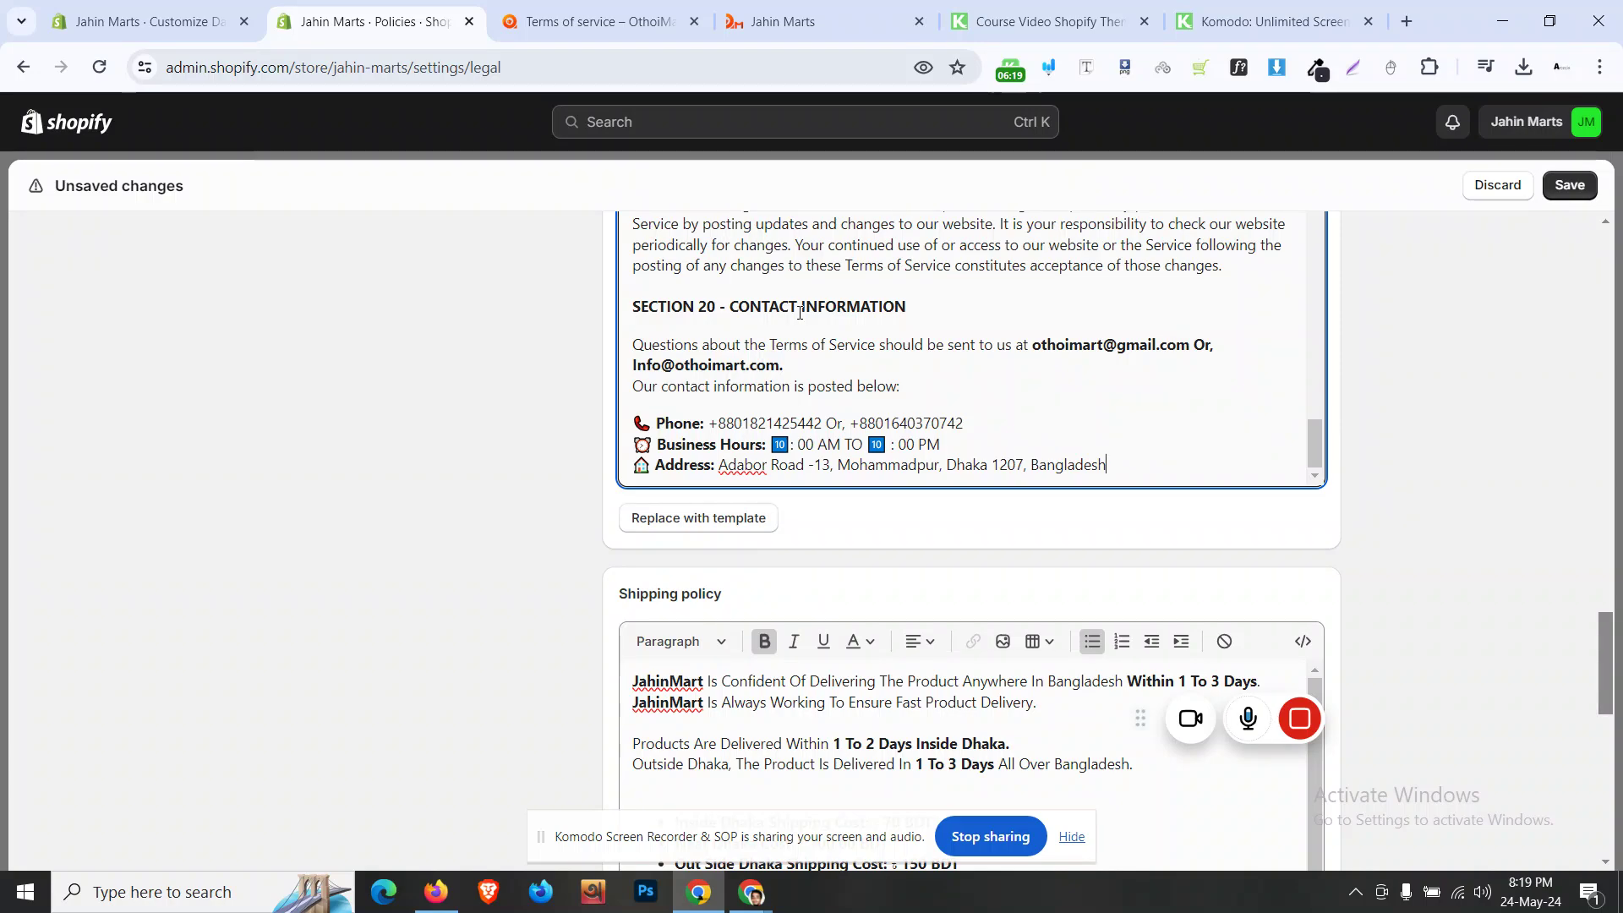
- Save the store's policy changes and close the settings
click(1585, 191)
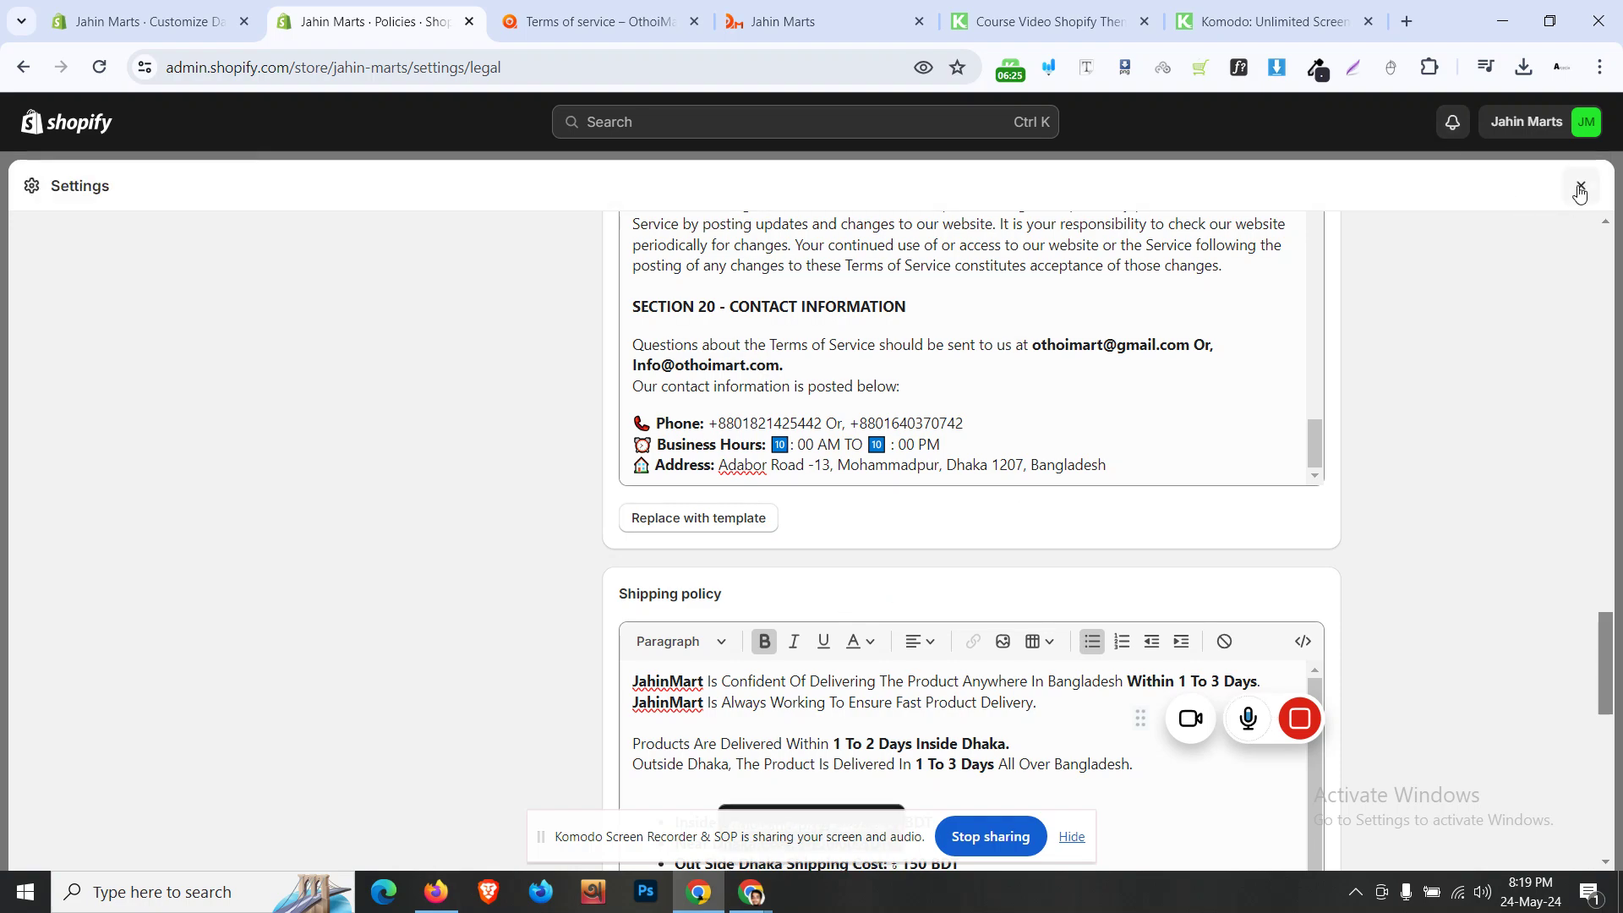
click(1580, 188)
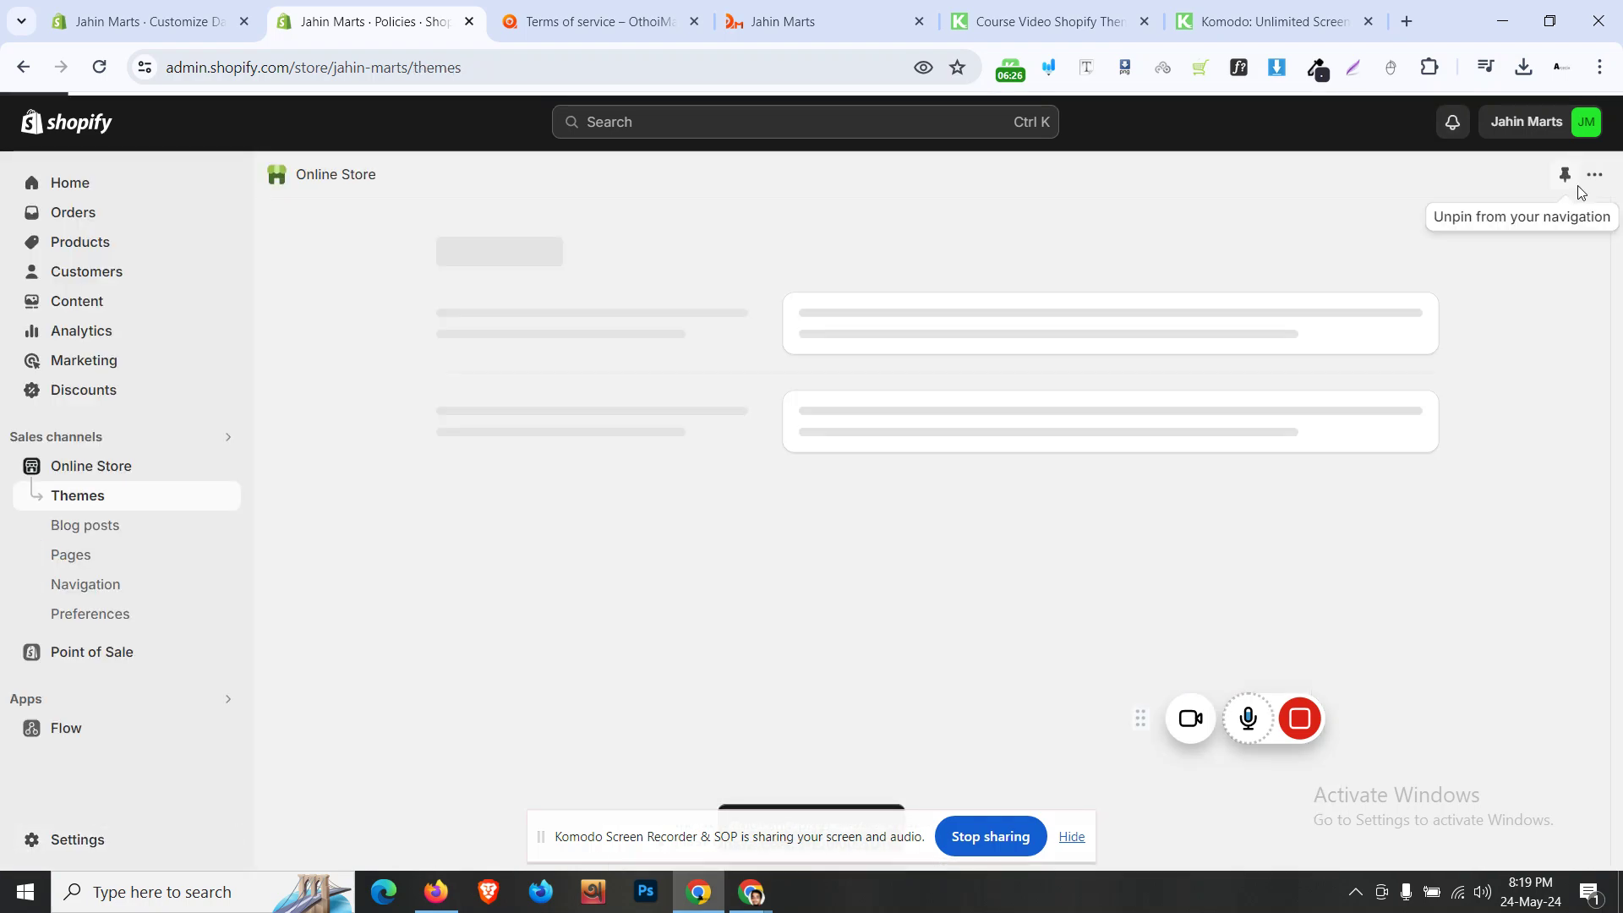
- Open the store's Footer menu for editing and check the policy links listed in OthoiMart's site footer
click(139, 586)
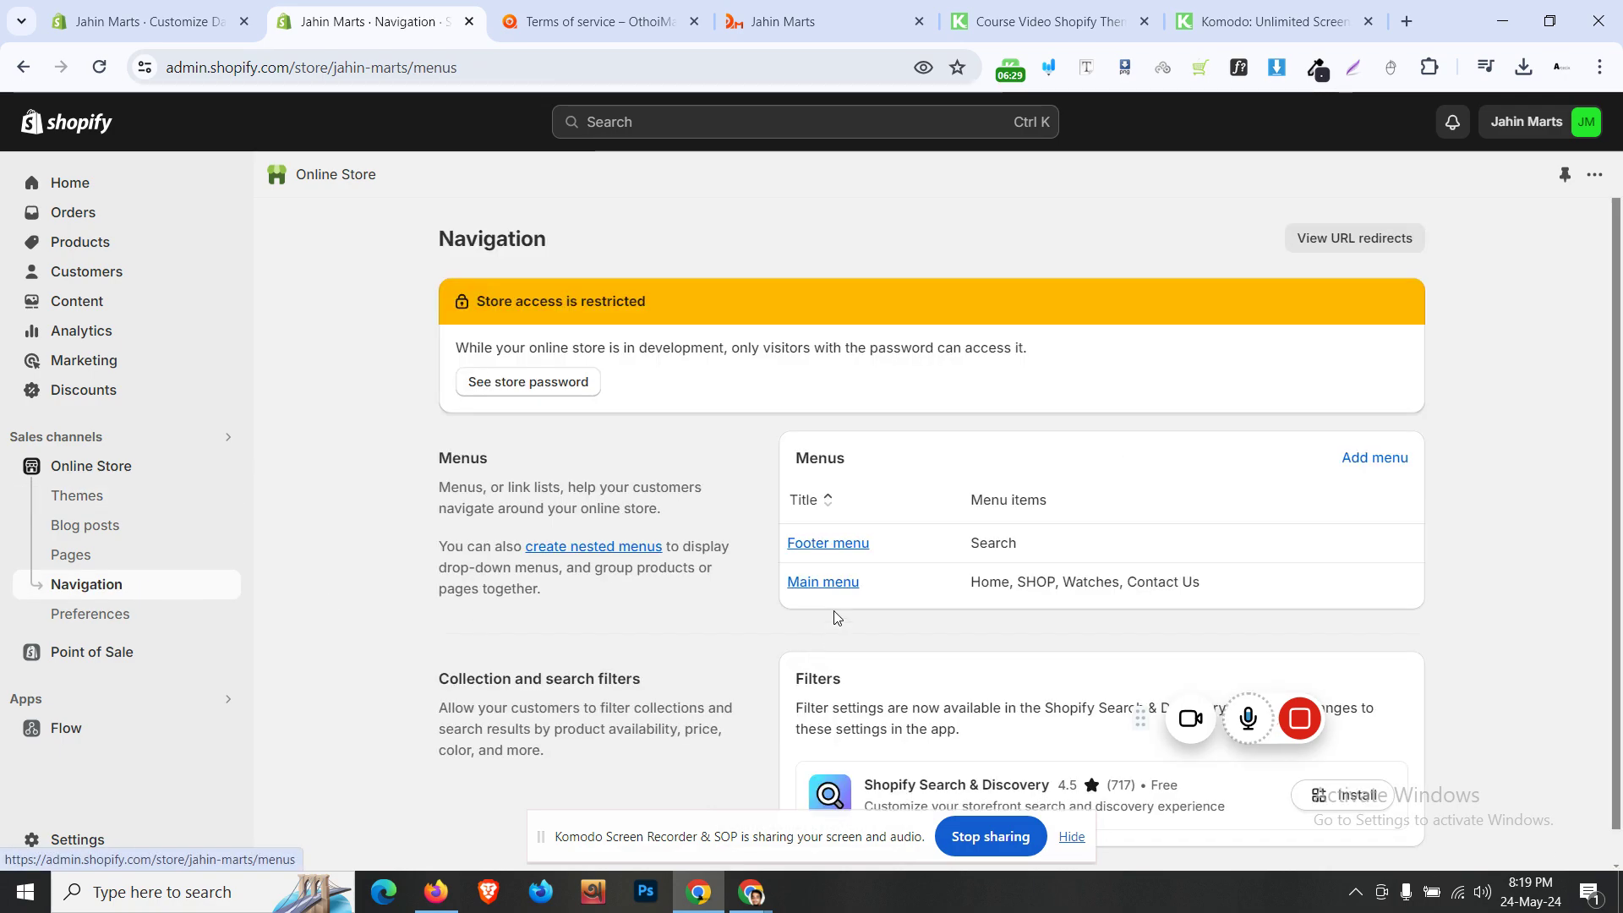
click(860, 548)
click(592, 21)
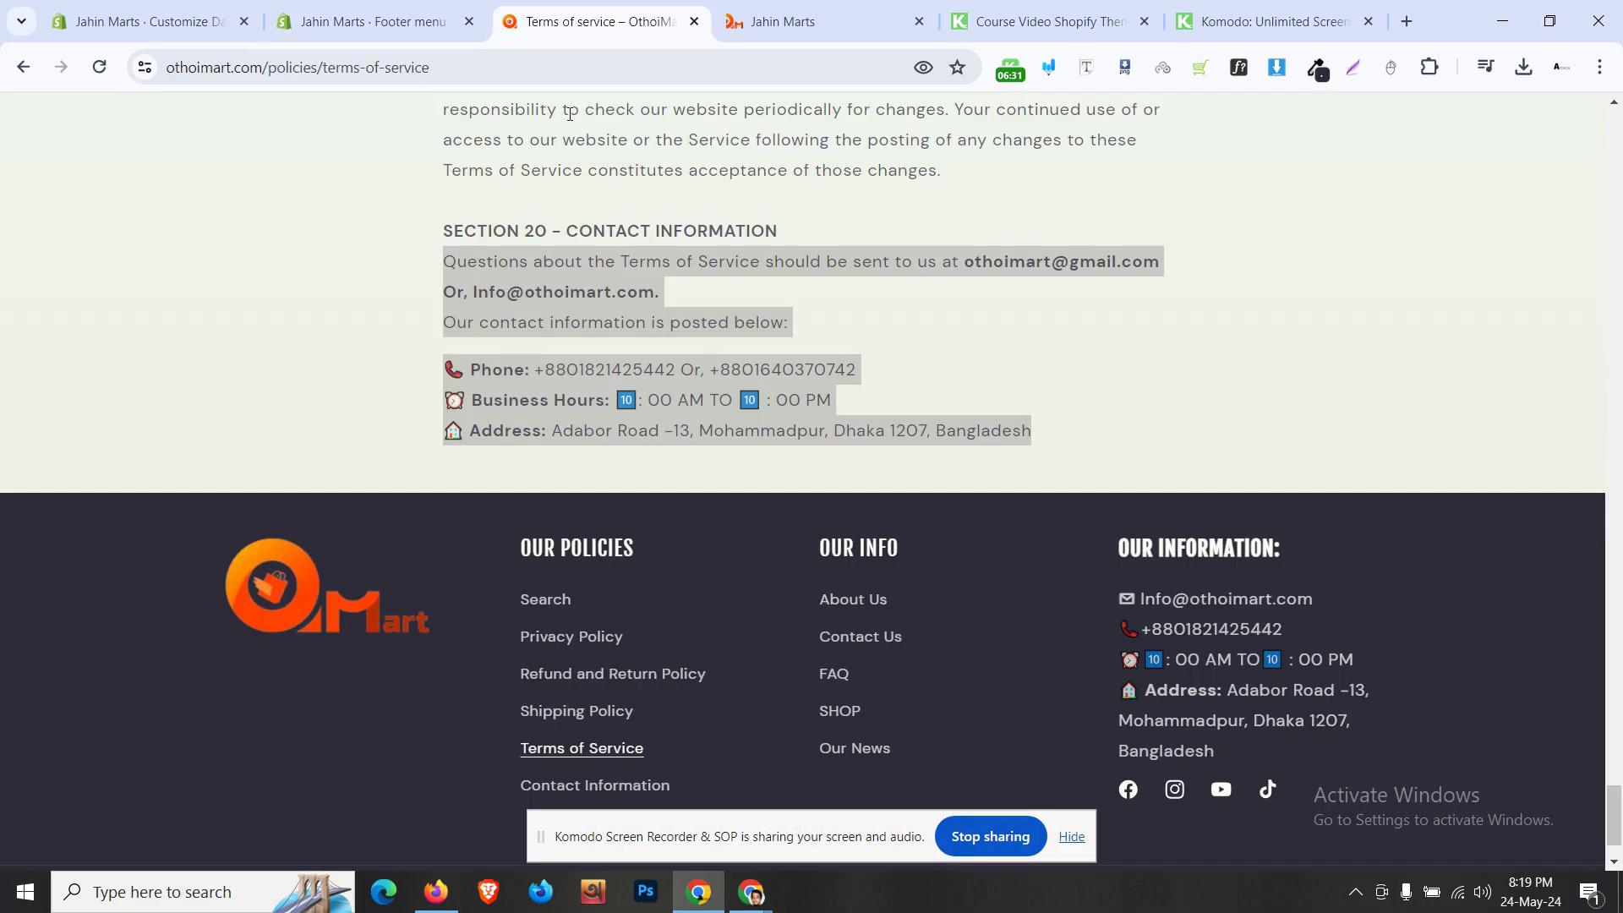
scroll(516, 432, down, 2)
scroll(533, 465, down, 1)
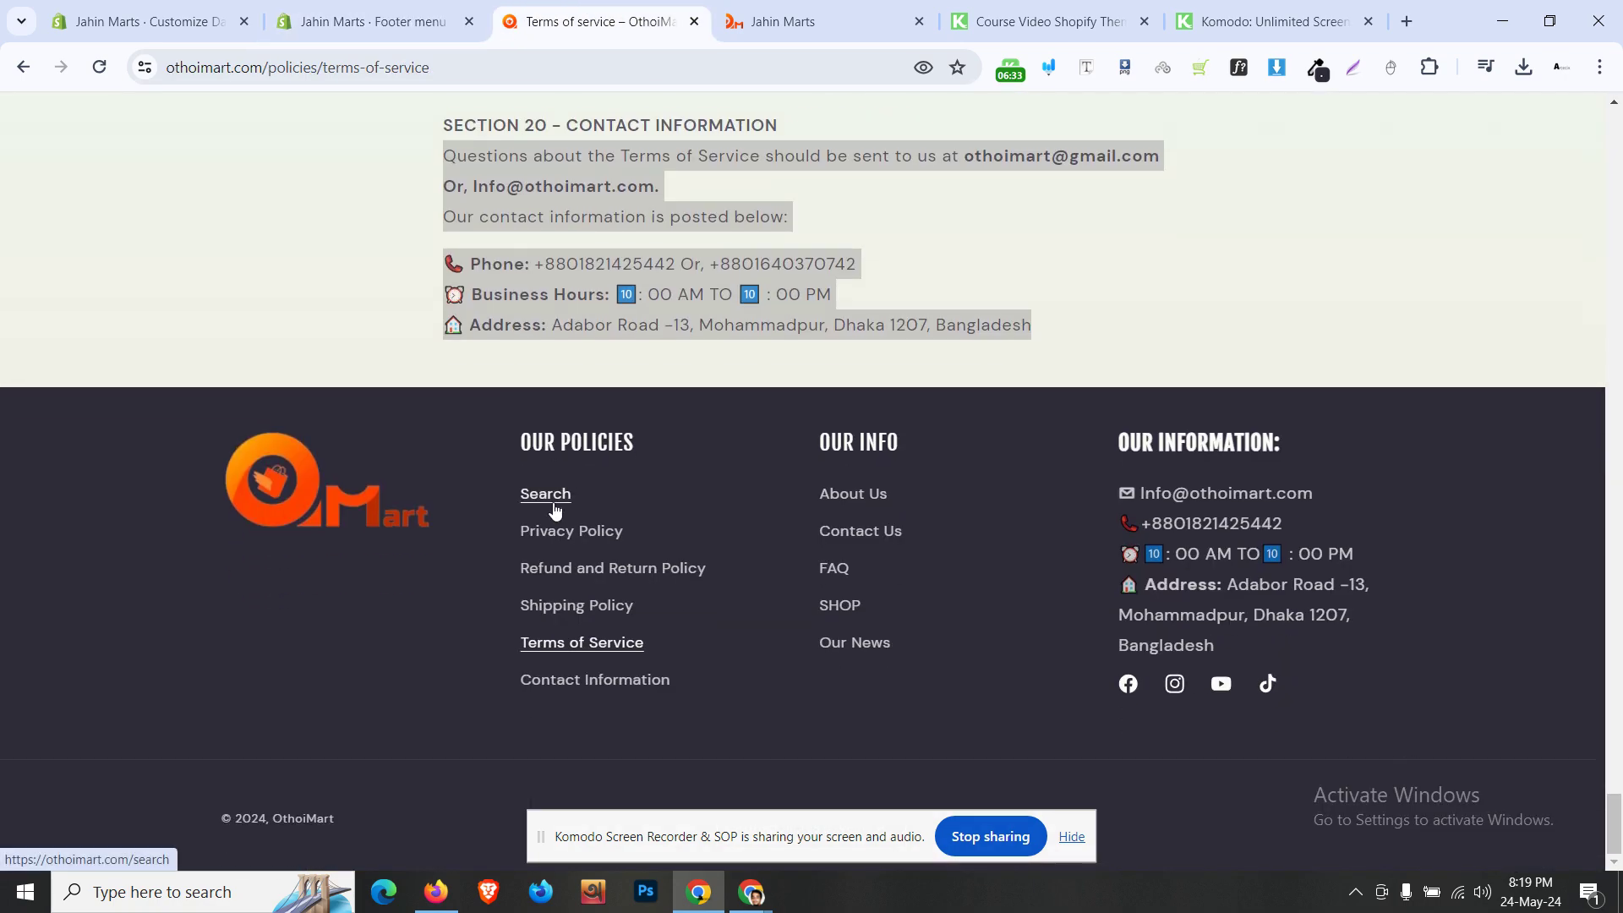
click(765, 17)
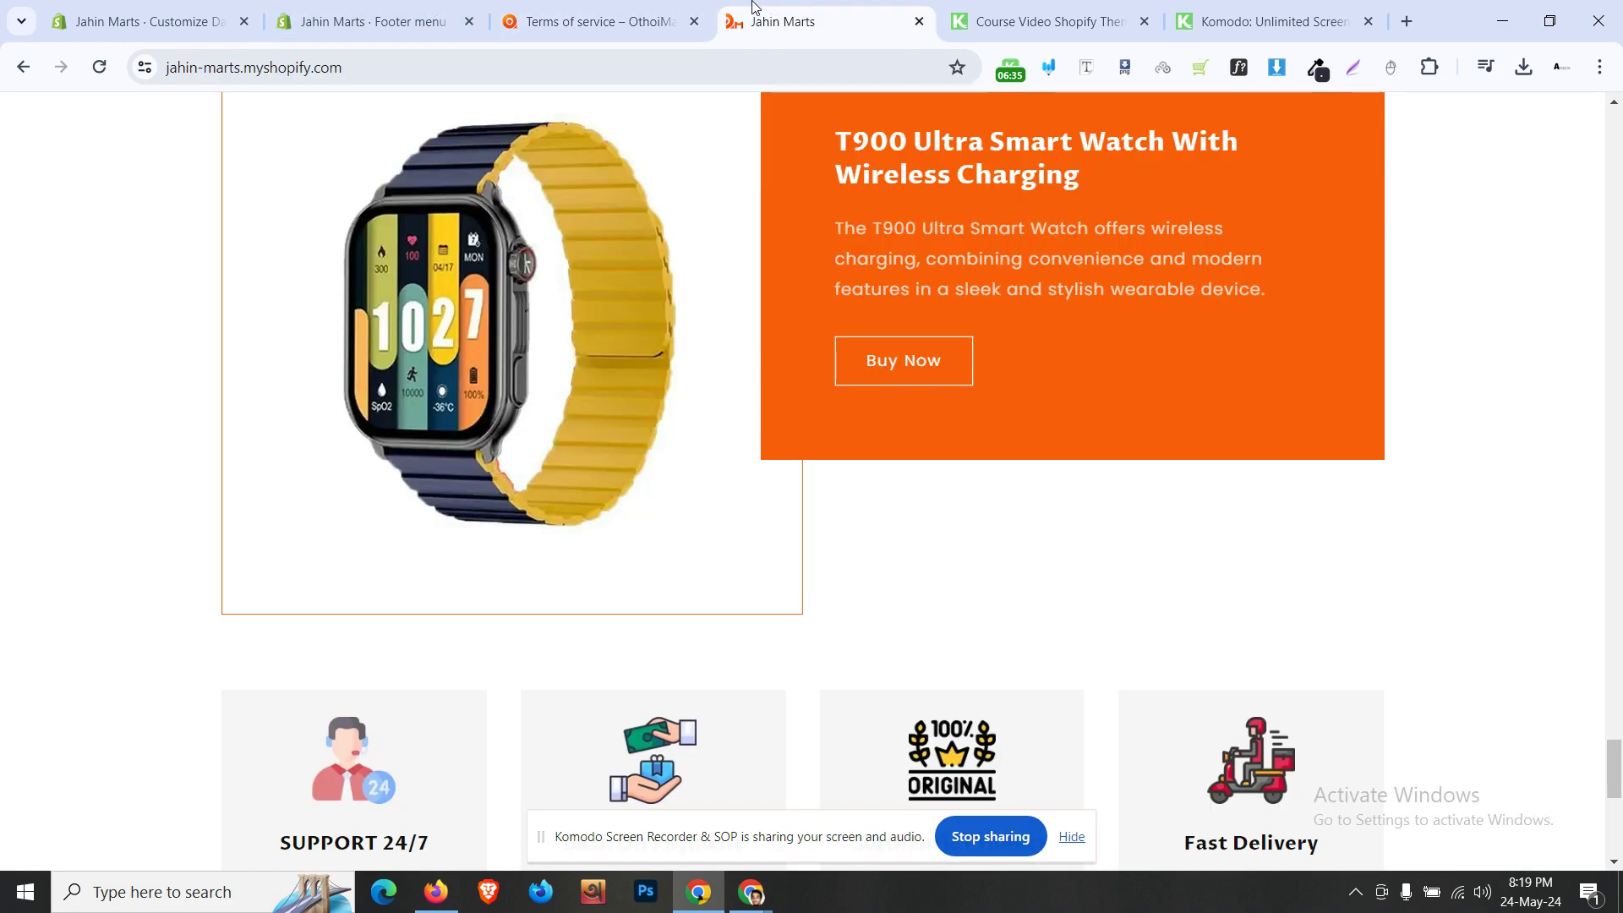
drag(765, 16, 575, 21)
click(448, 21)
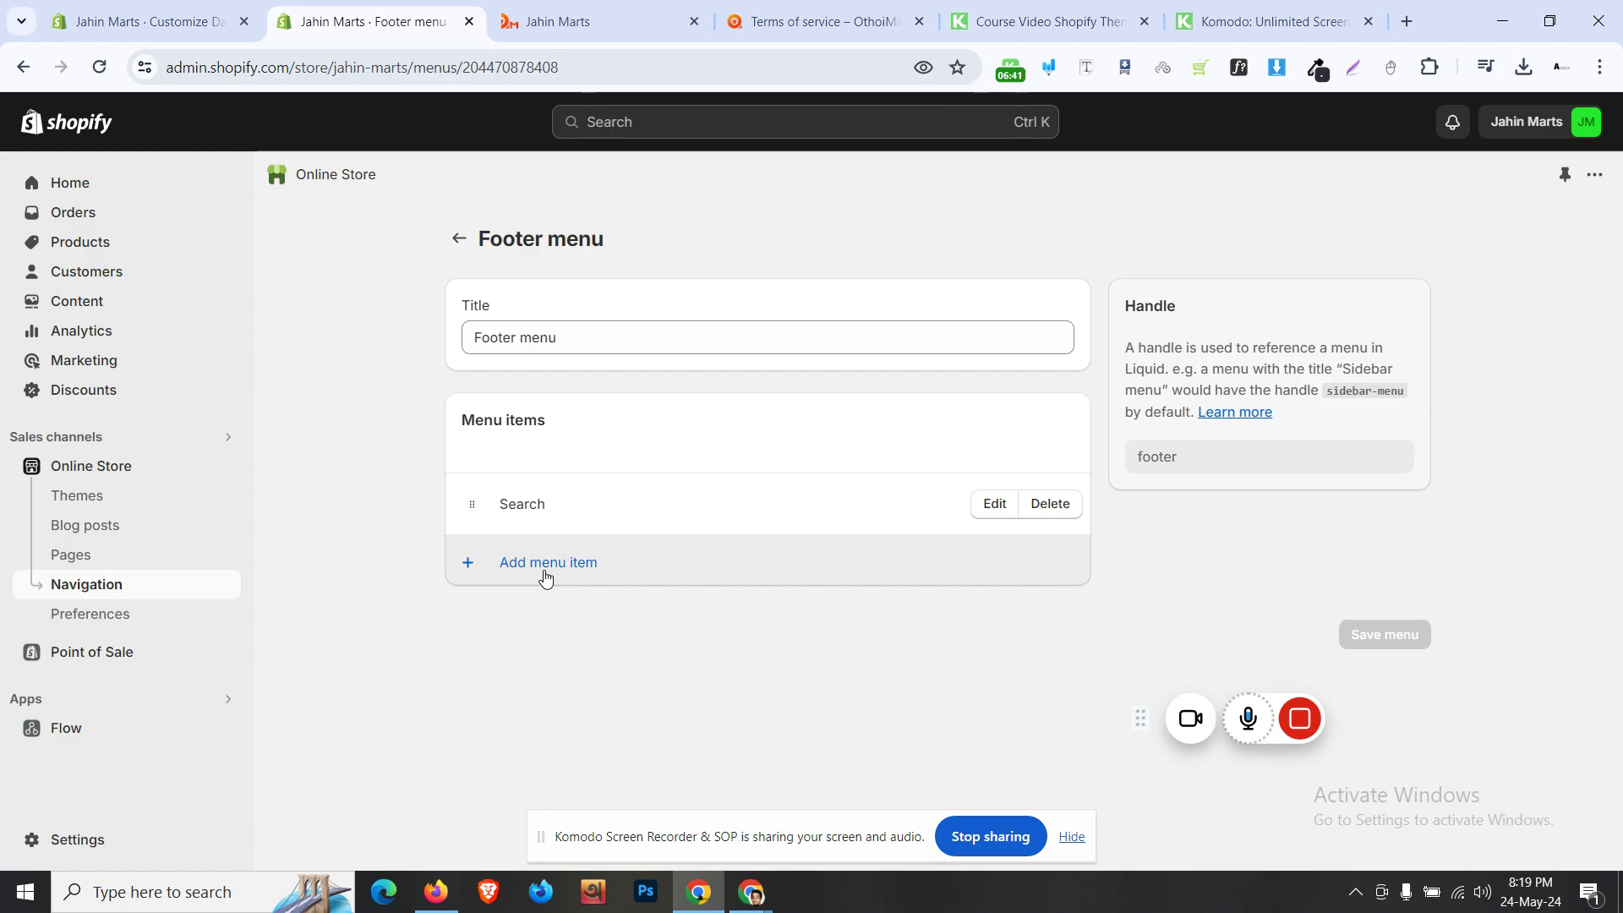
drag(816, 22, 592, 21)
key(ctrl+Page_Up)
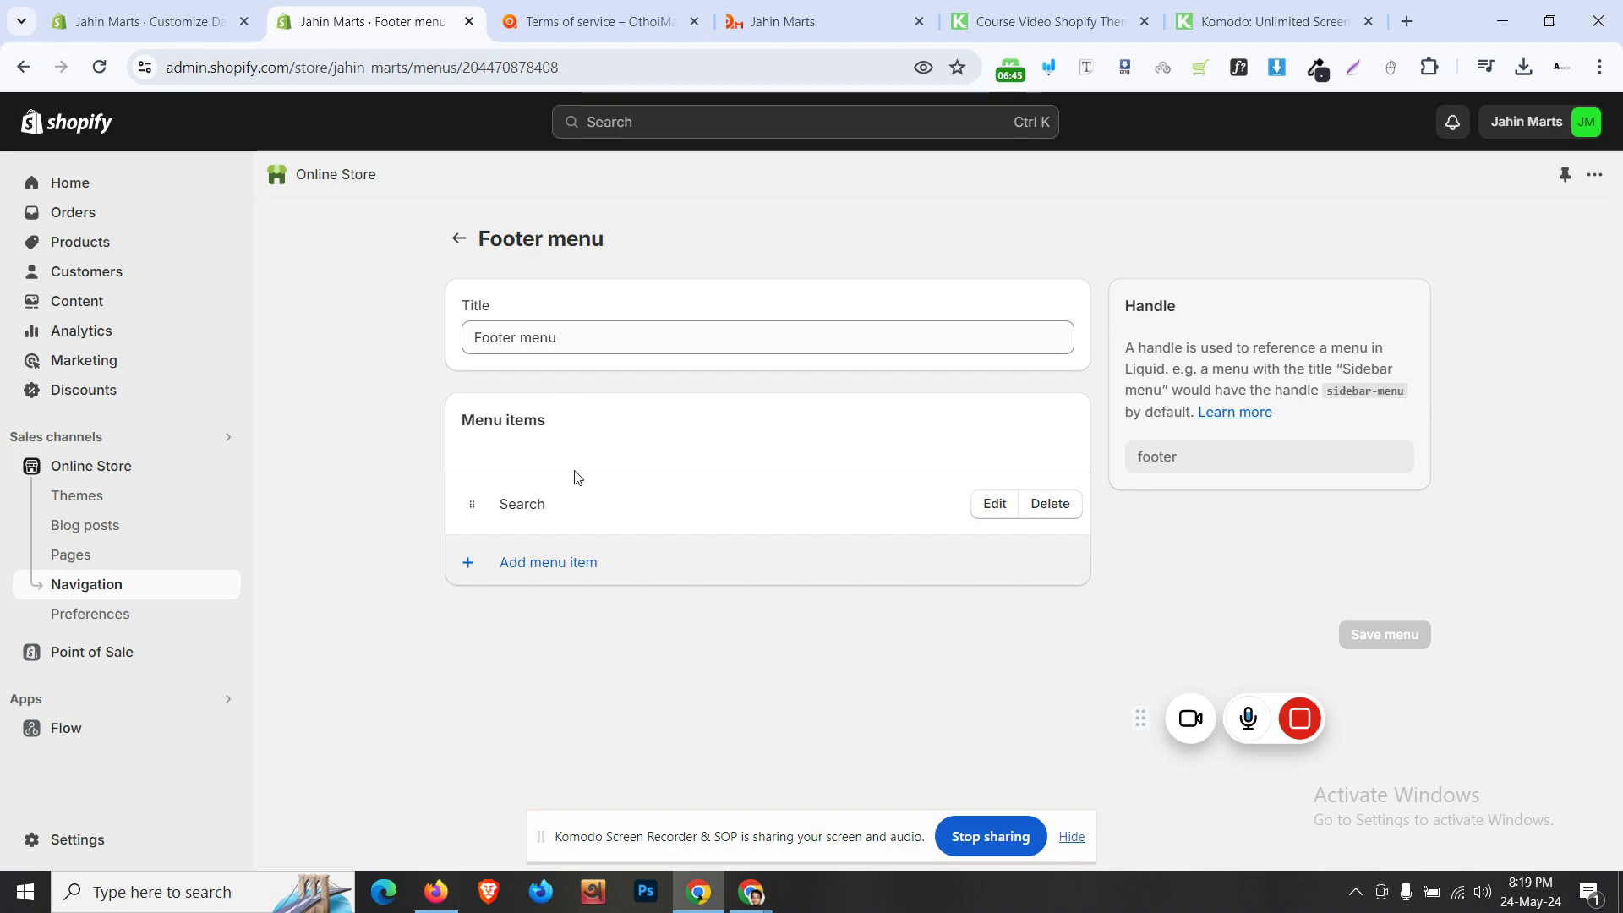
- Add a Privacy Policy item to the Footer menu, linked to the store's Privacy Policy
click(549, 578)
click(1398, 319)
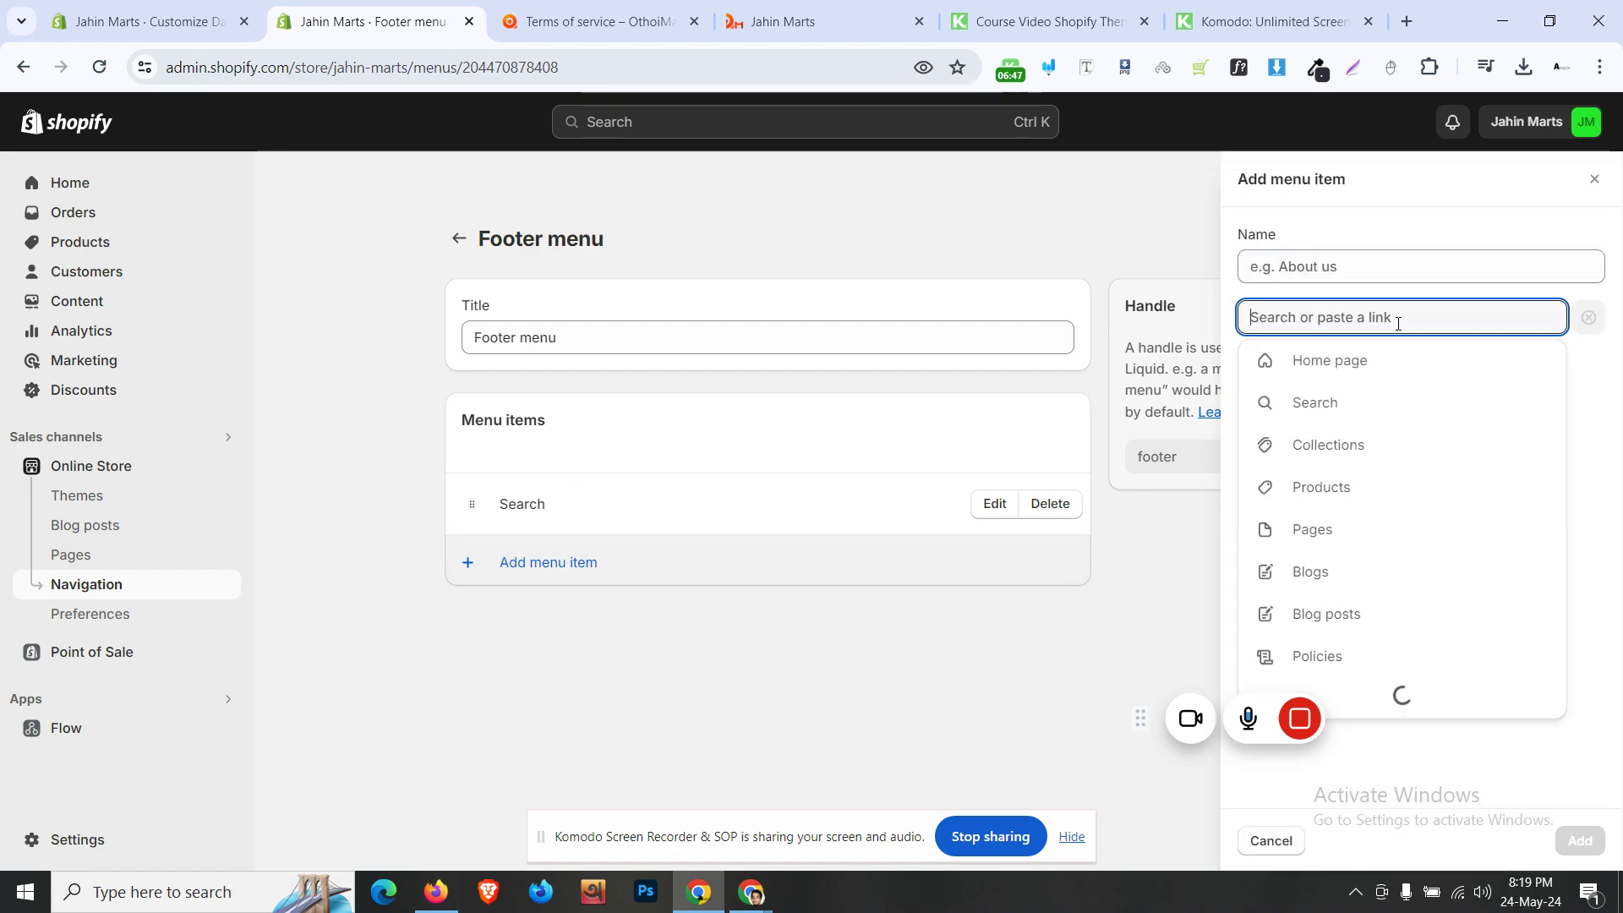
click(1332, 659)
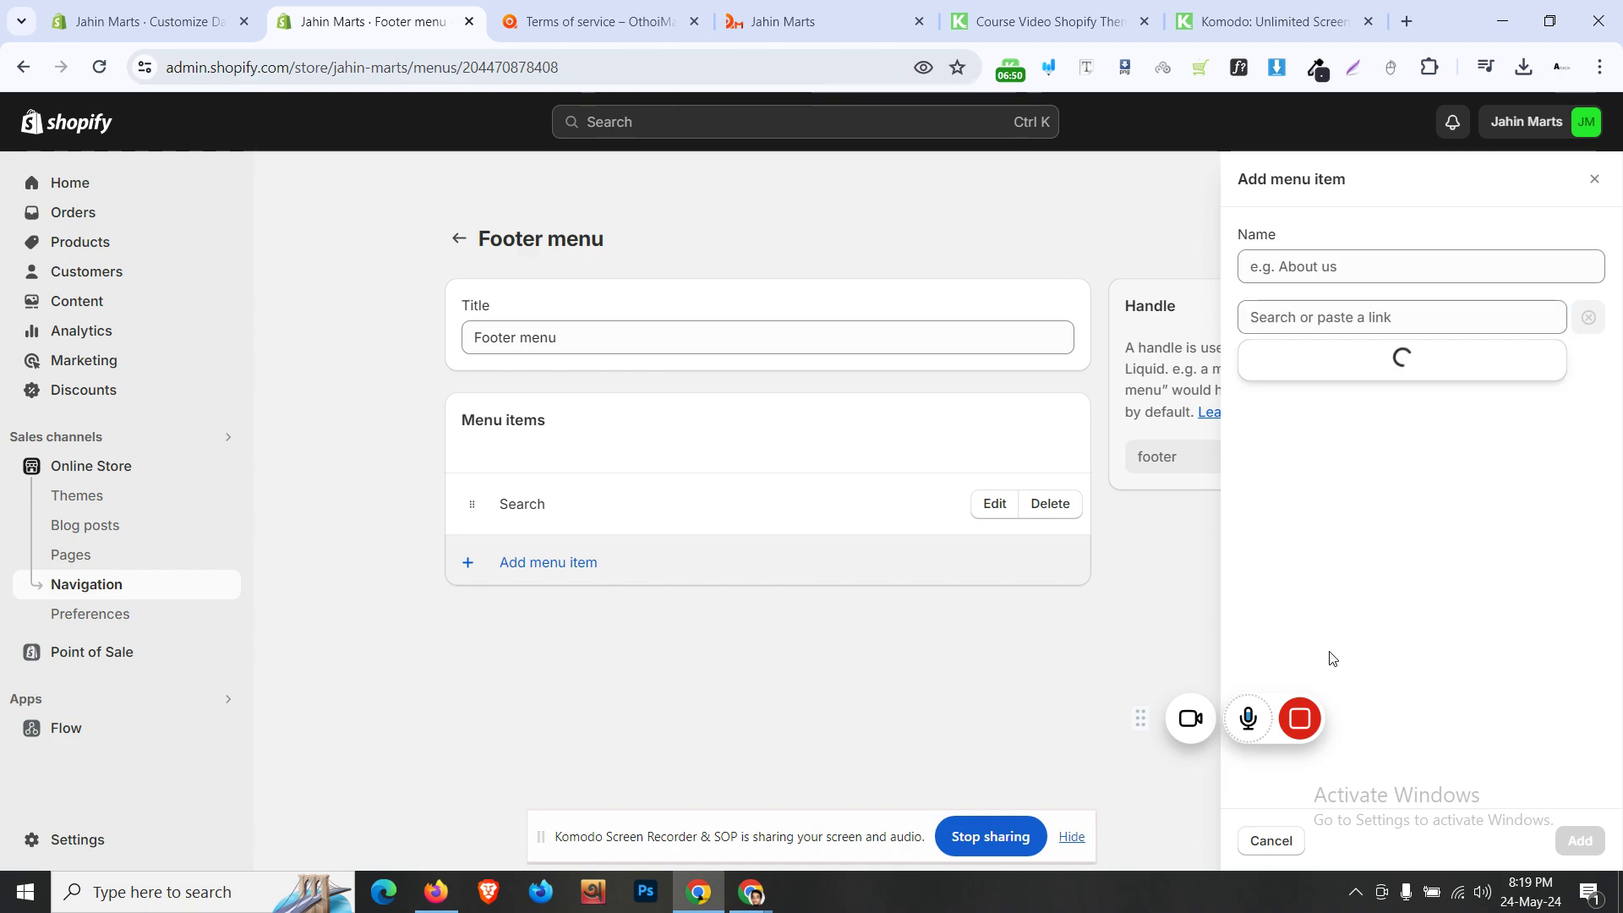
click(609, 4)
click(481, 11)
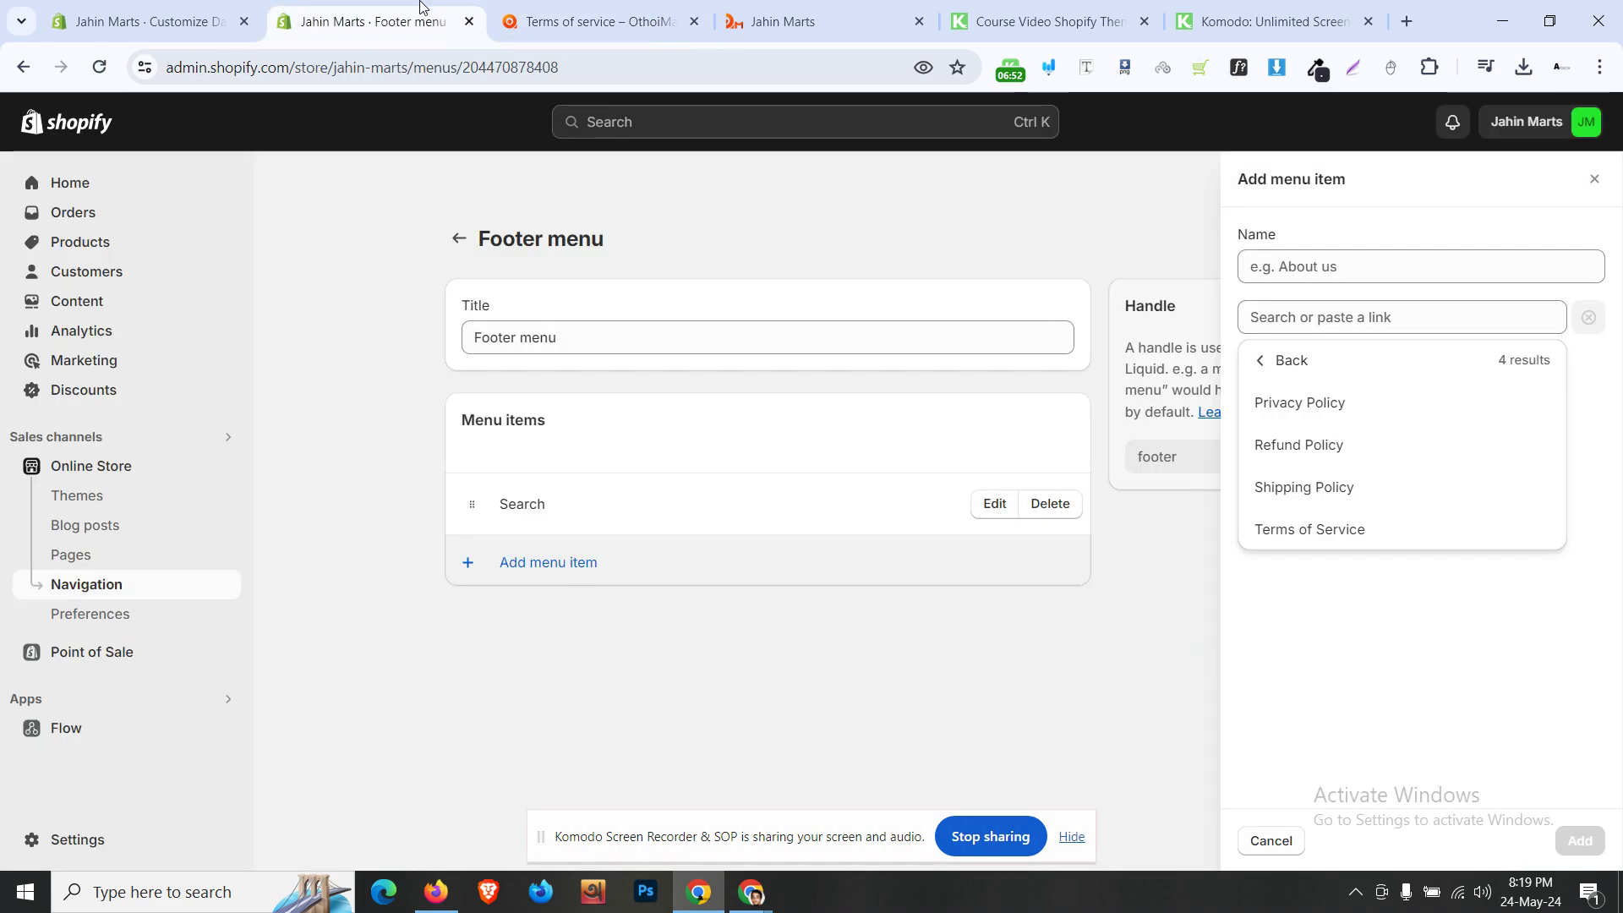
click(1347, 419)
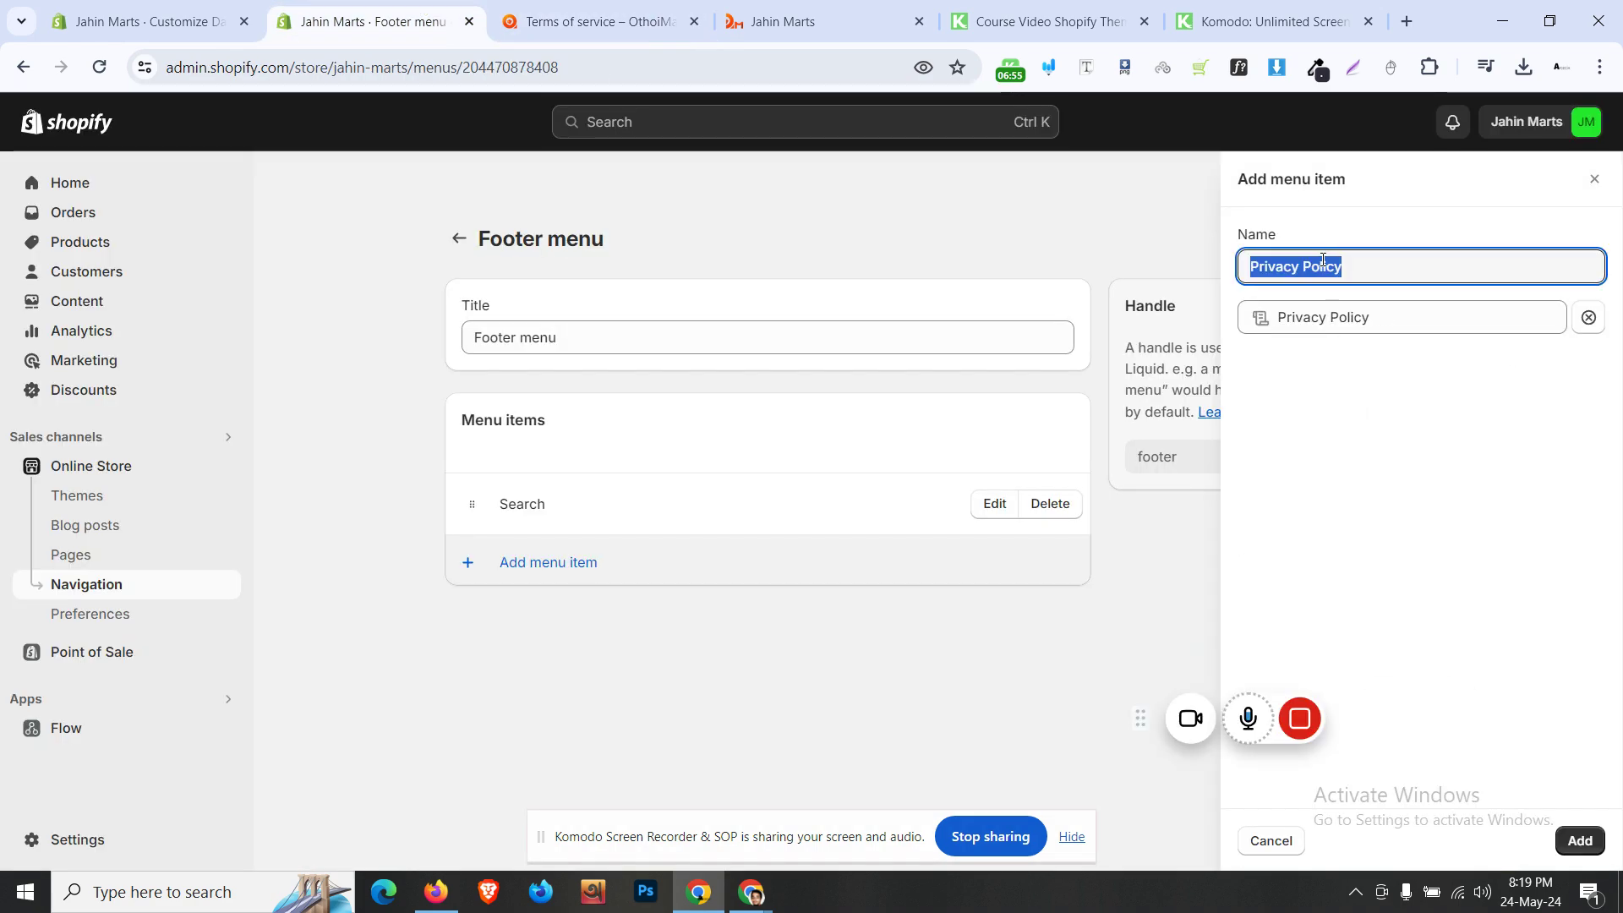
click(1580, 840)
- Add a Refund Policy item to the Footer menu, linked to the store's Refund Policy
click(550, 626)
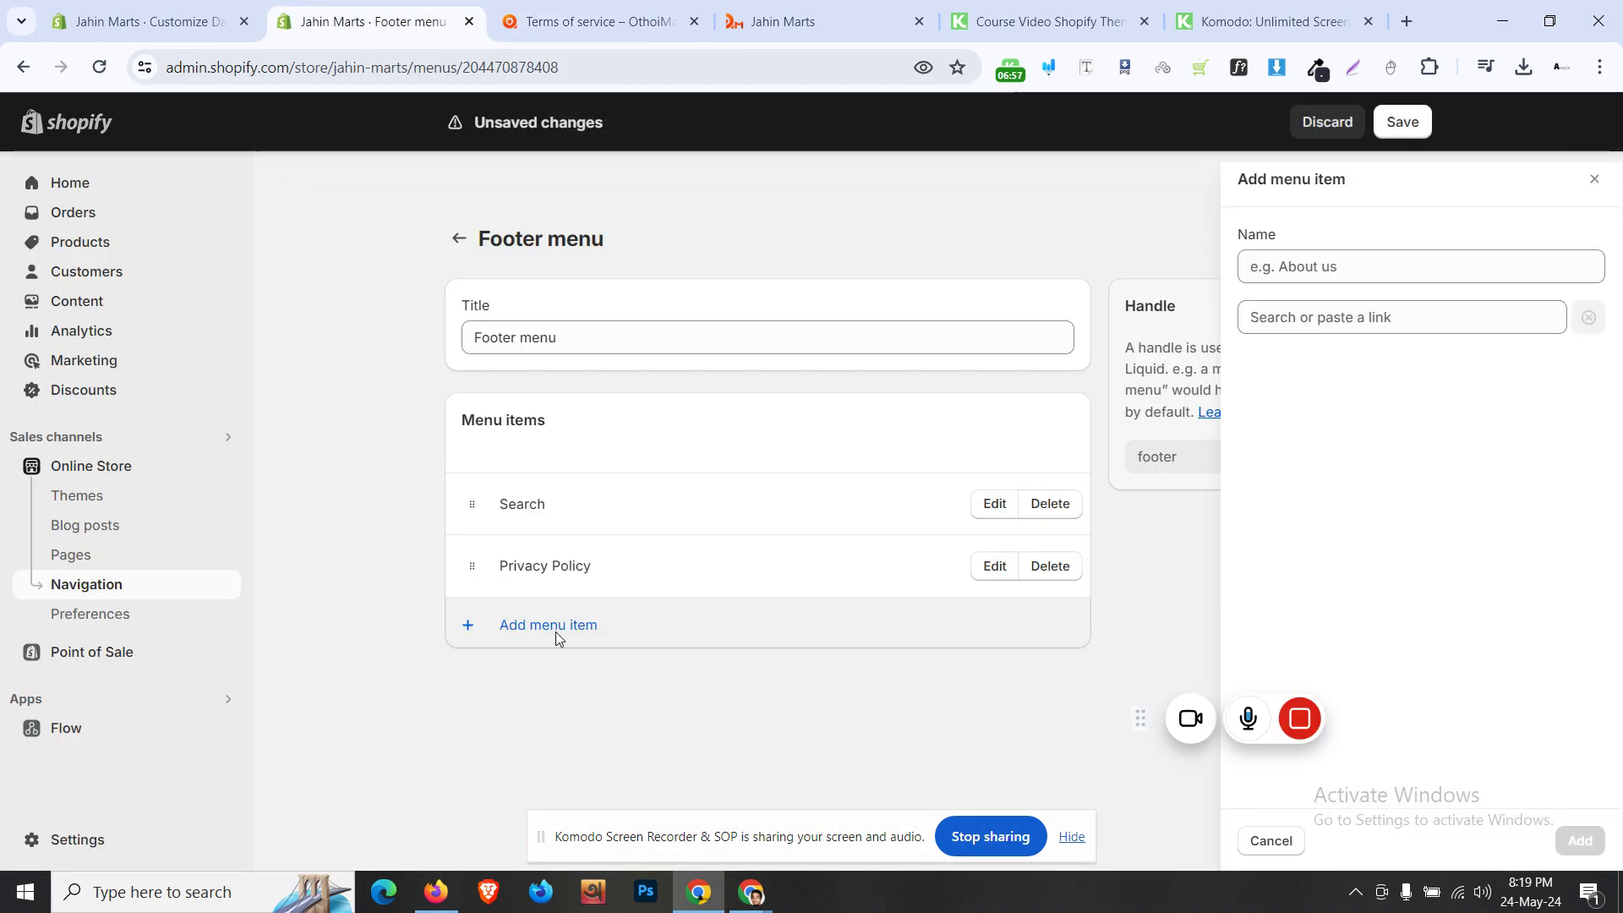
key(Tab)
click(1376, 664)
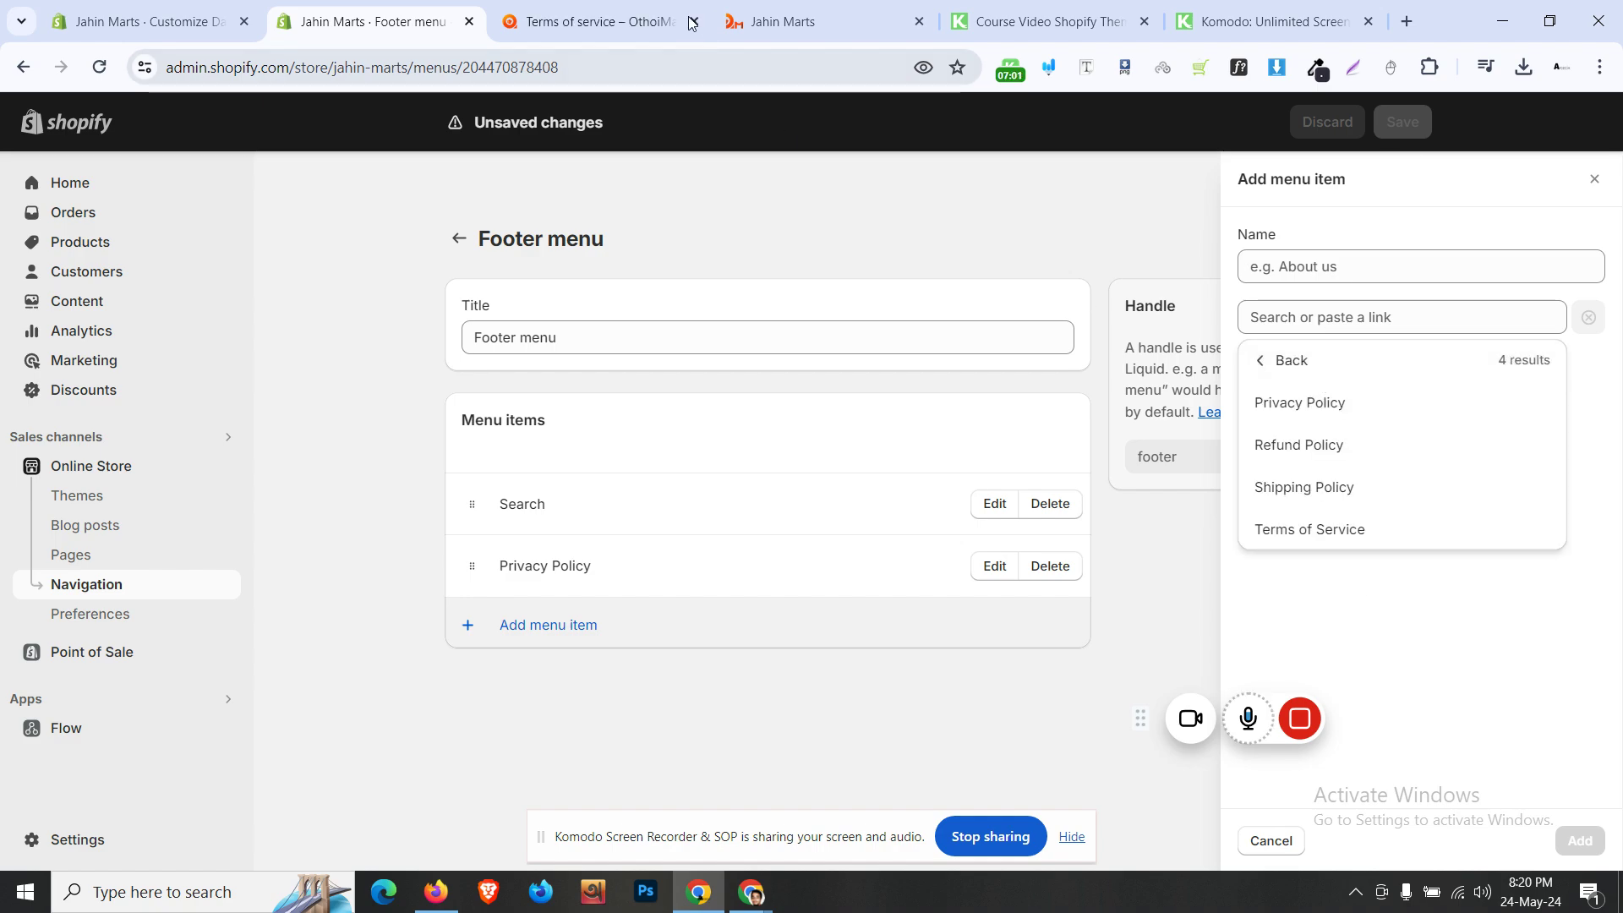
click(1347, 457)
click(1577, 841)
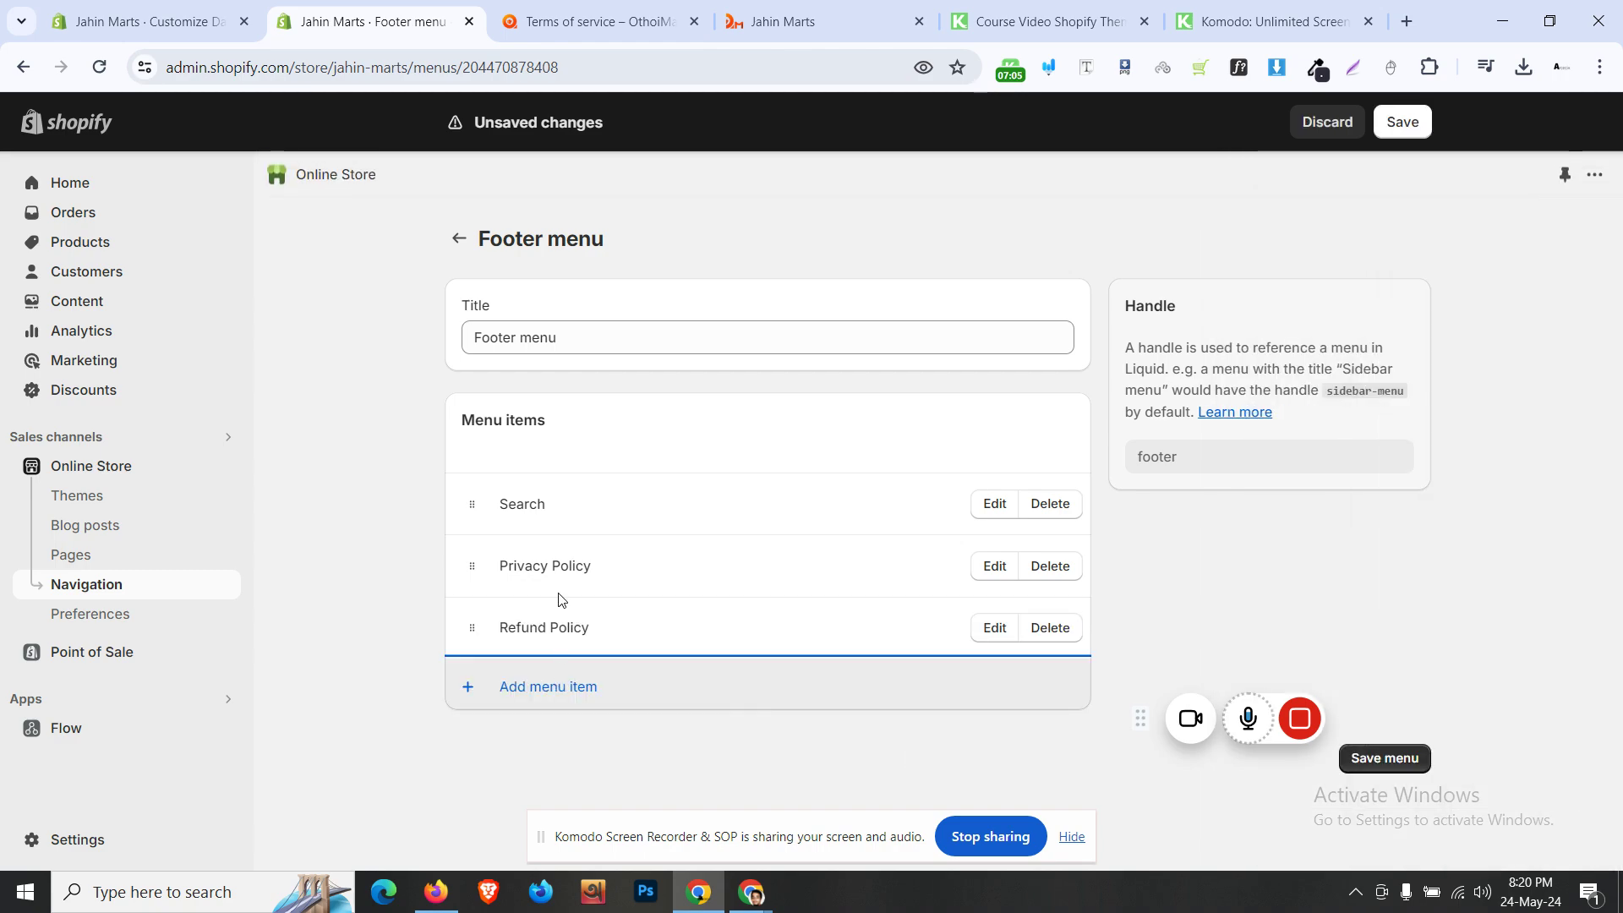
- Check the refund link's wording in OthoiMart's footer and rename the Refund Policy menu item as Refund and Return Policy
click(551, 10)
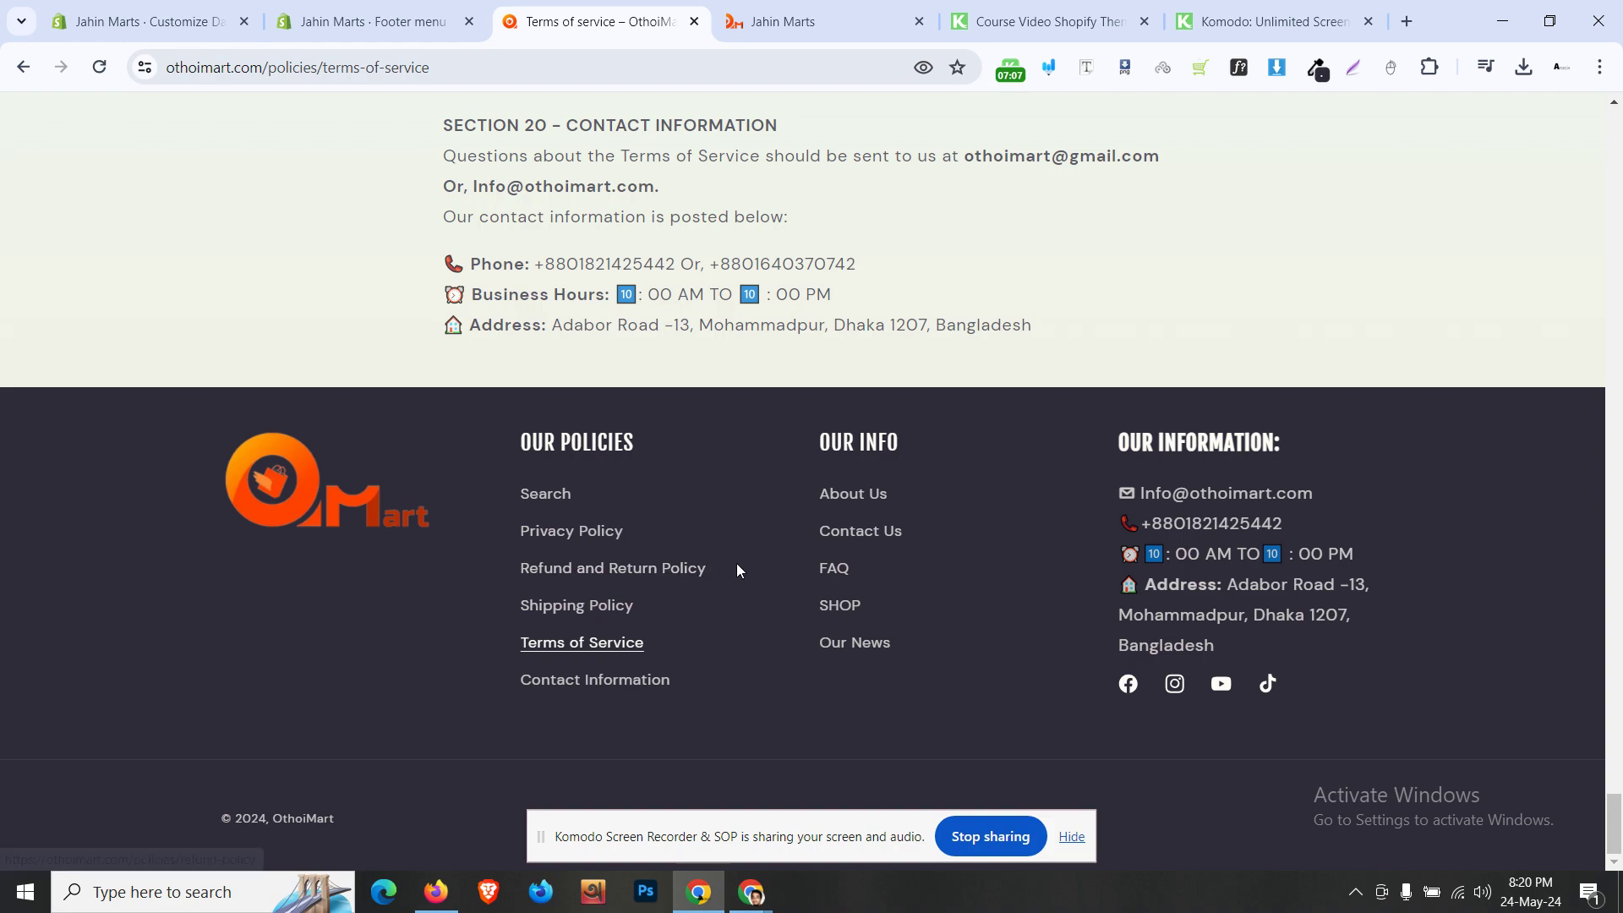
key(ctrl+Page_Up)
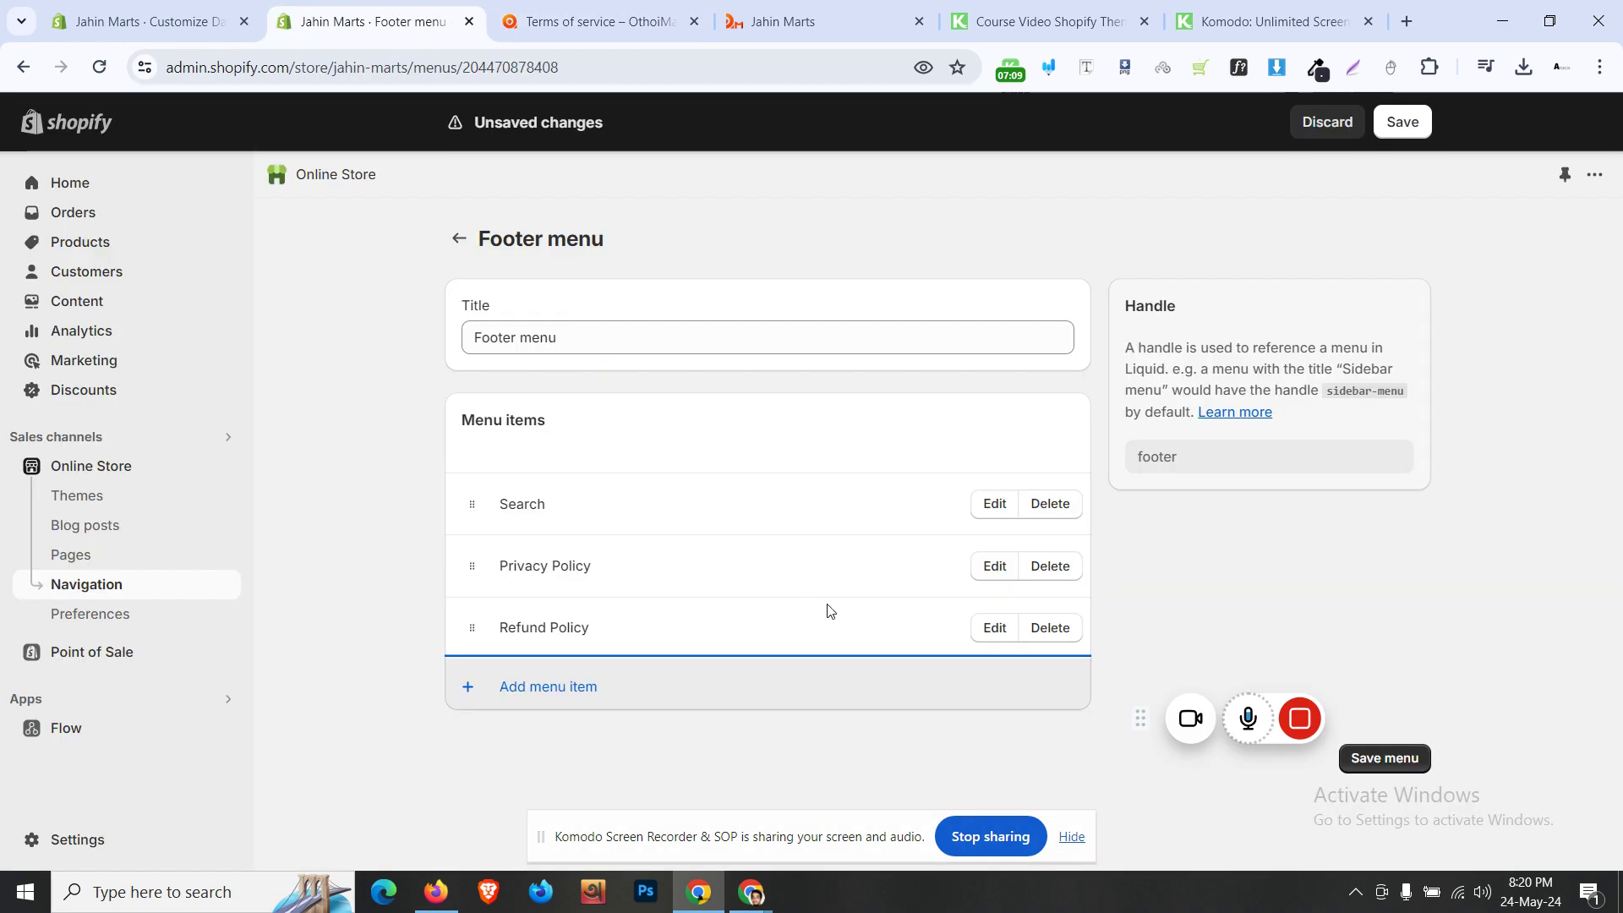
click(995, 629)
key(ctrl+a)
text(Refund and Return Policy)
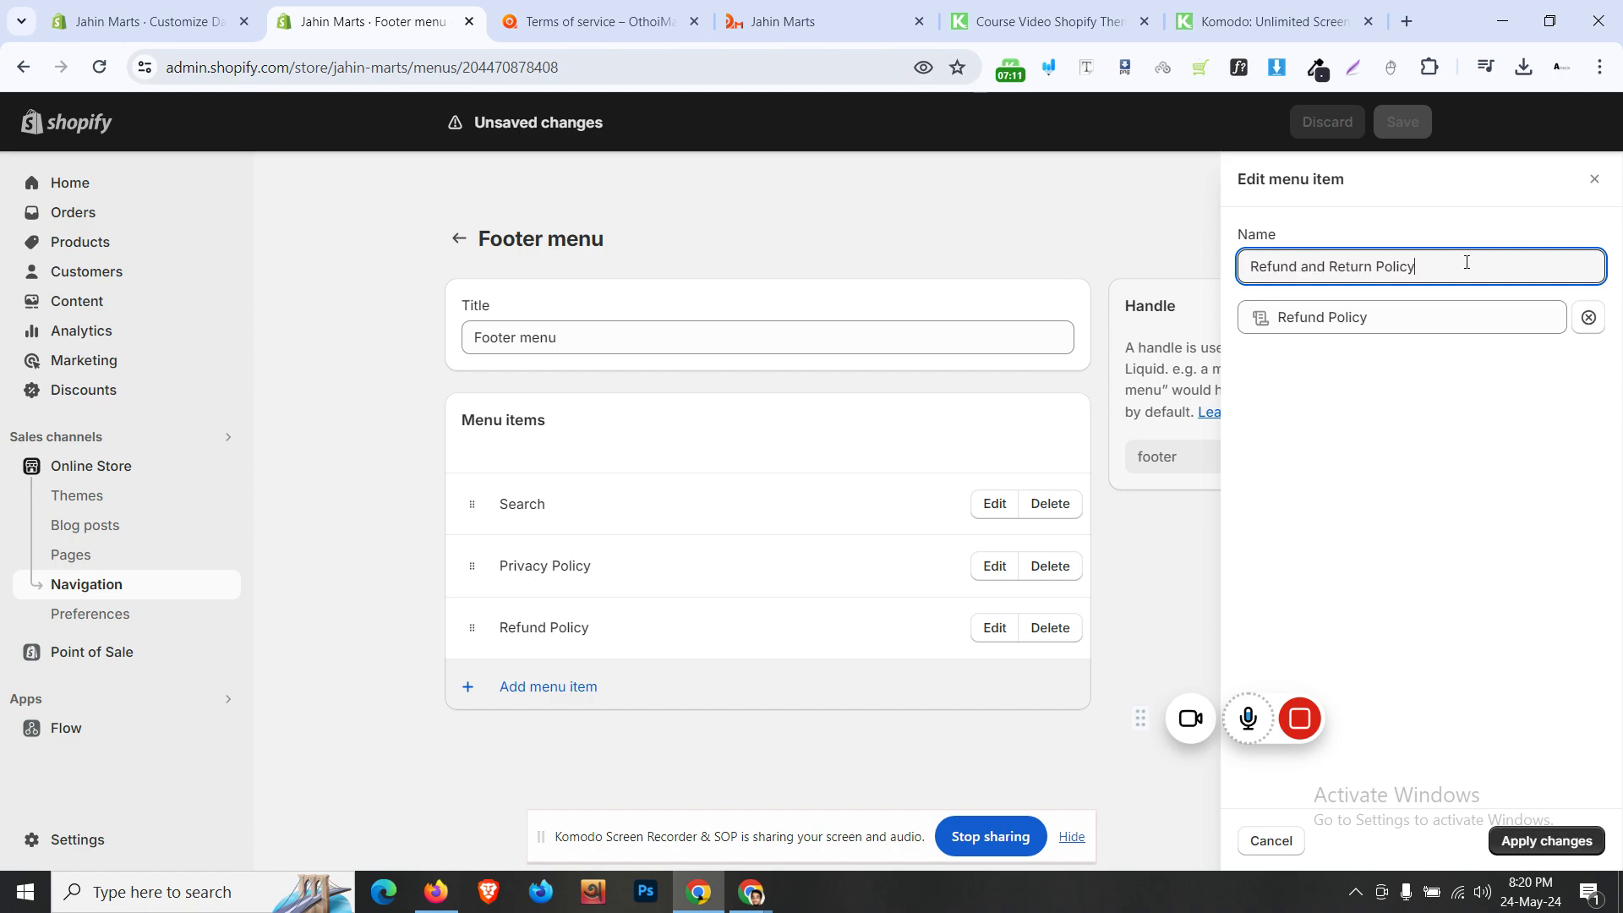
click(1590, 839)
- Add a Shipping Policy item to the Footer menu, linked to the store's Shipping Policy
click(550, 687)
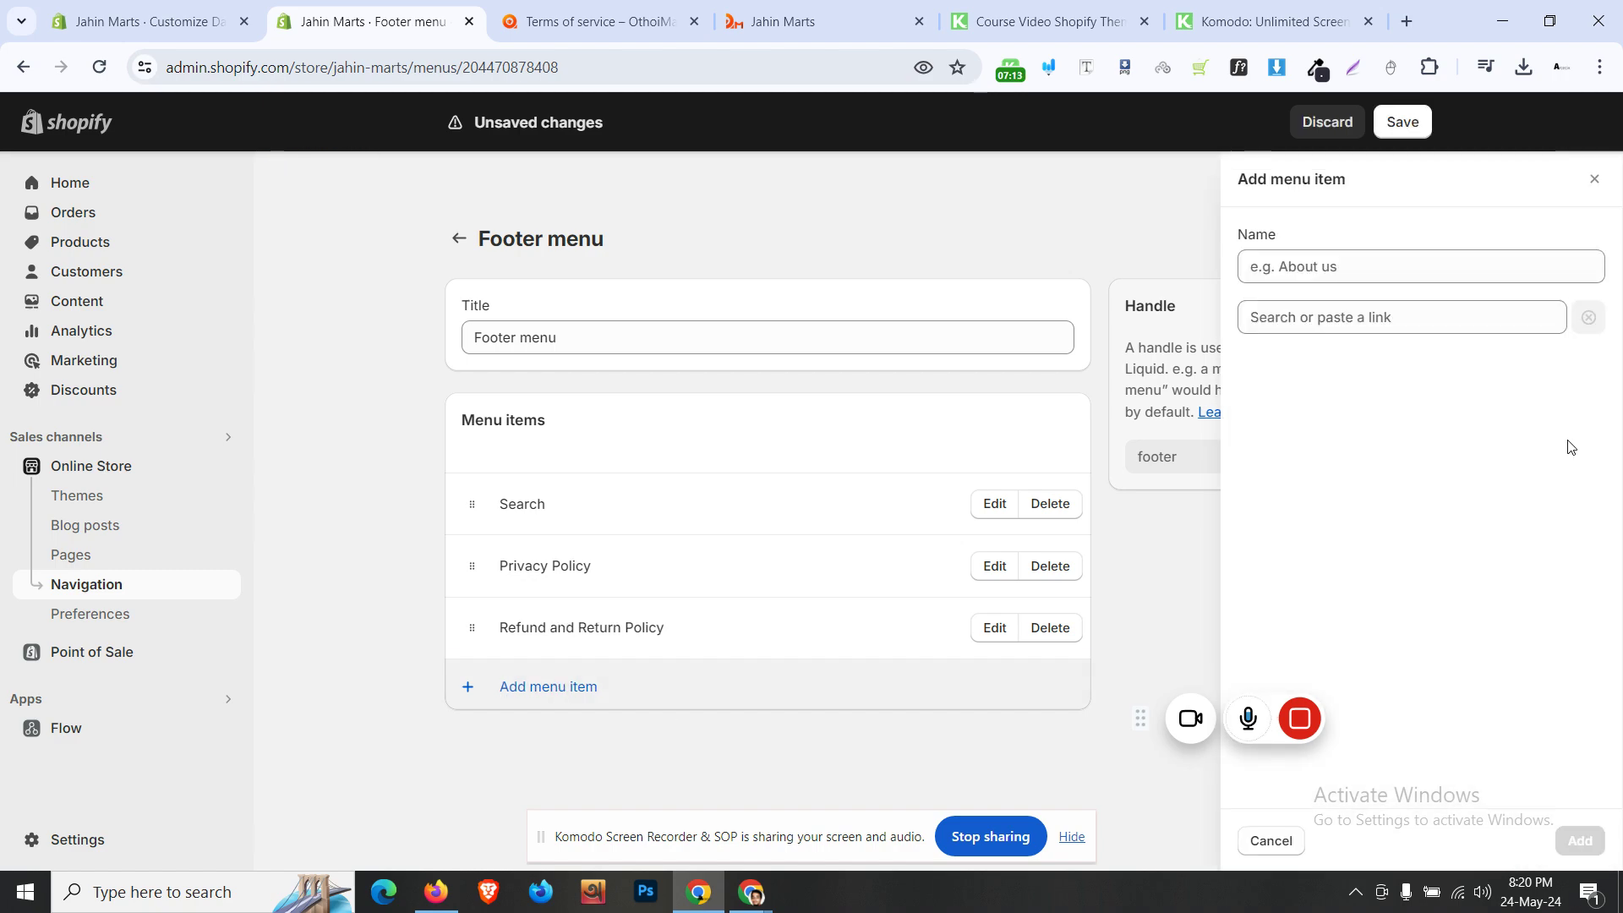
click(1402, 328)
click(1400, 647)
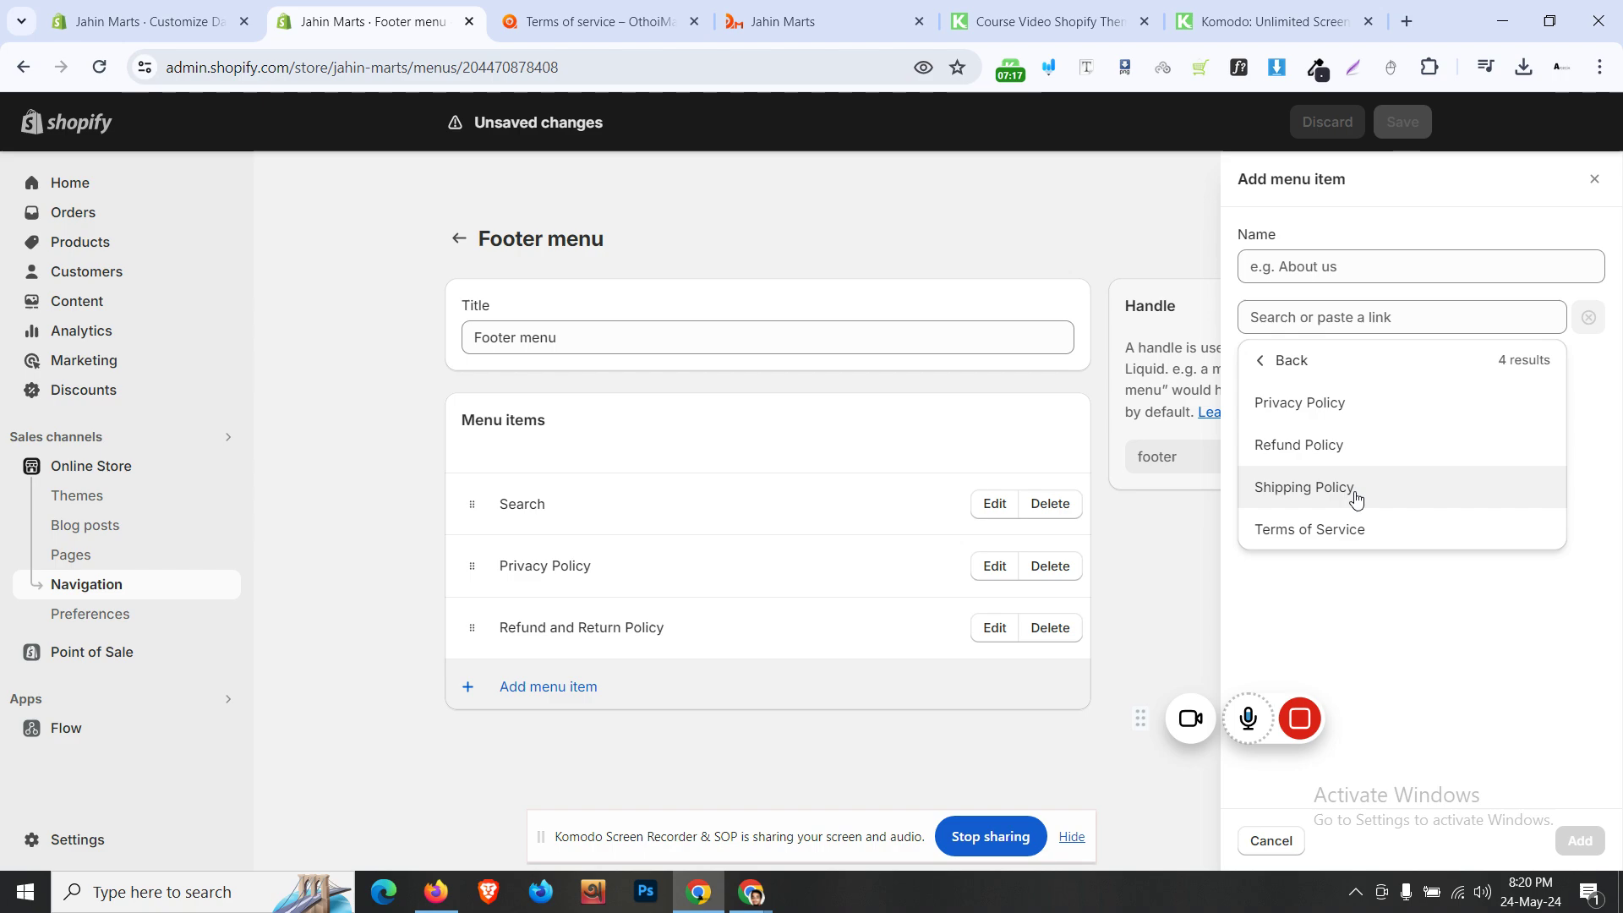
click(1356, 497)
click(1577, 841)
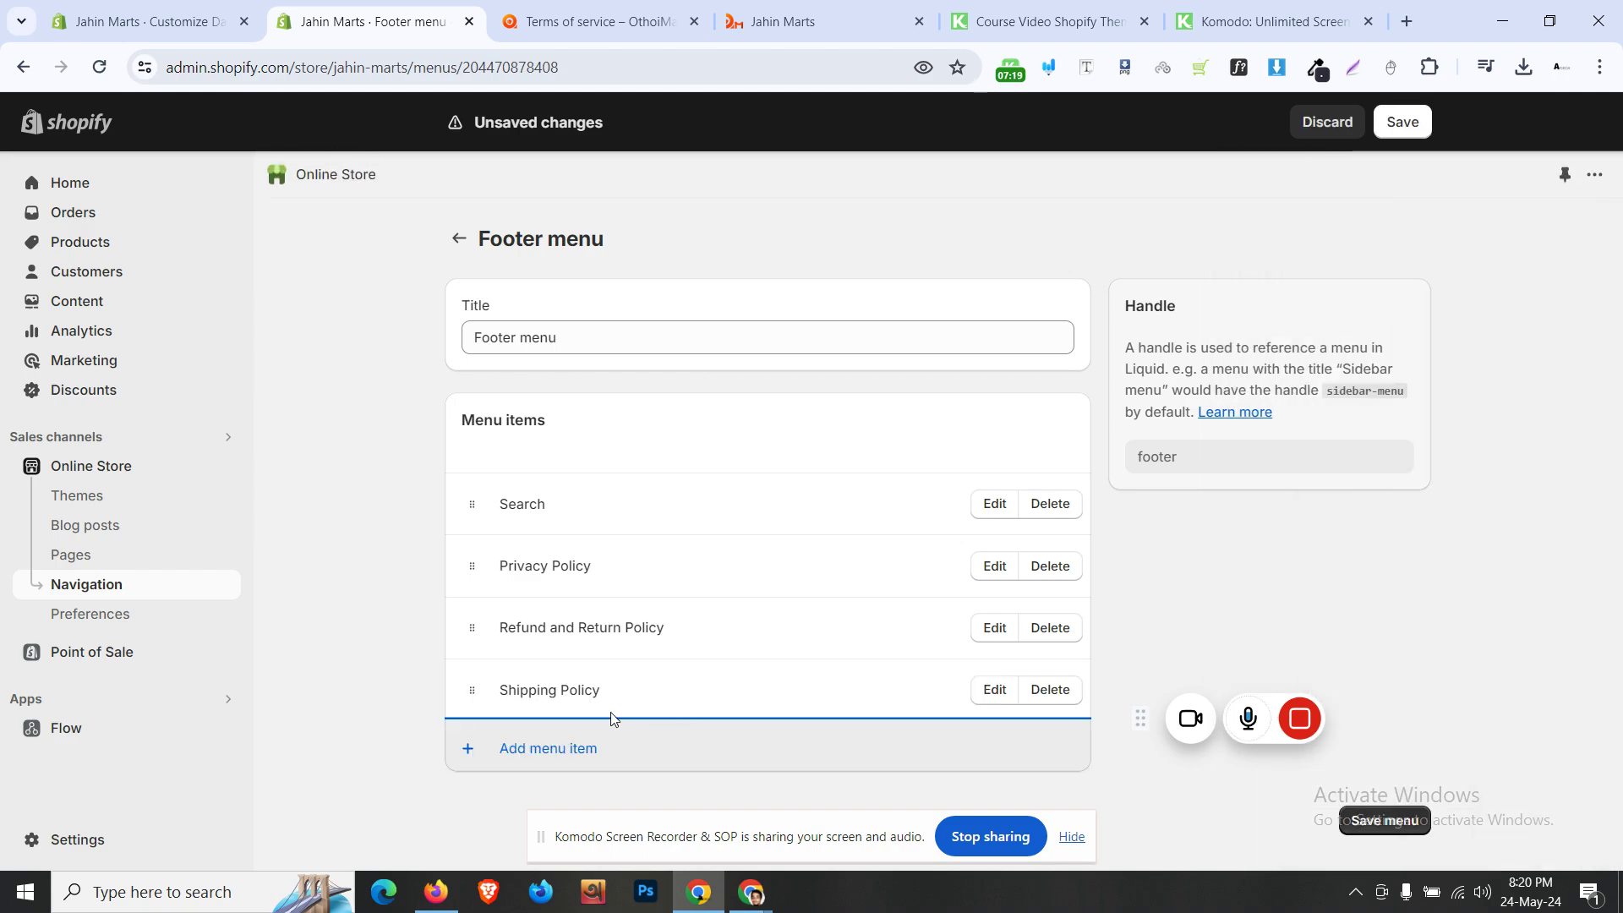
- Add a Terms of Service item to the Footer menu, linked to the store's Terms of Service
click(565, 757)
click(1353, 317)
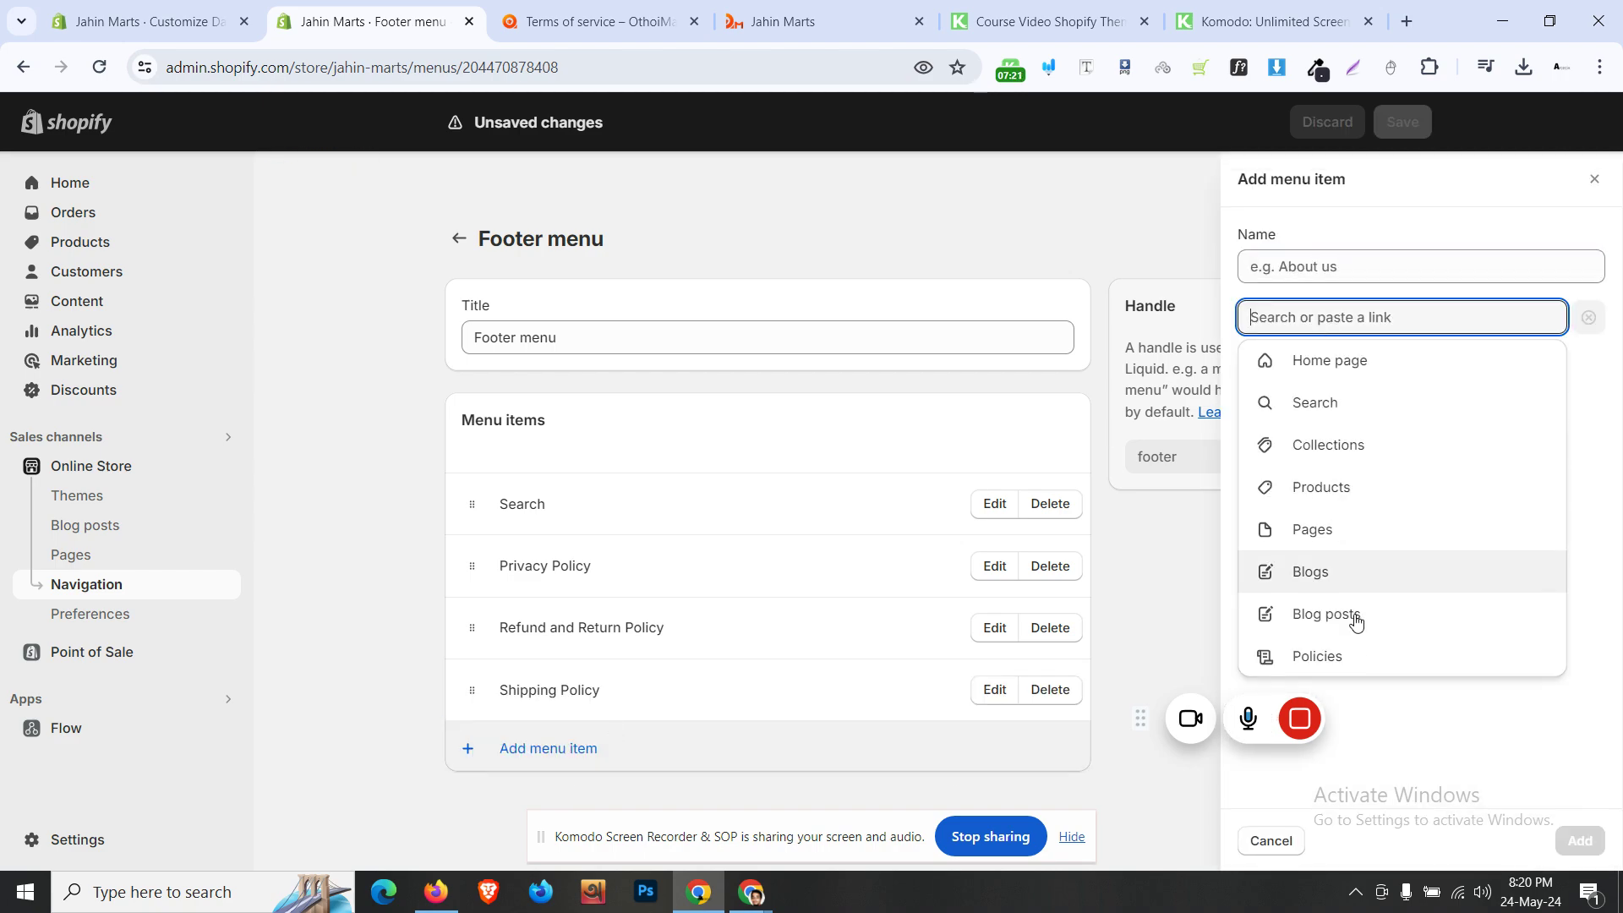
click(1357, 656)
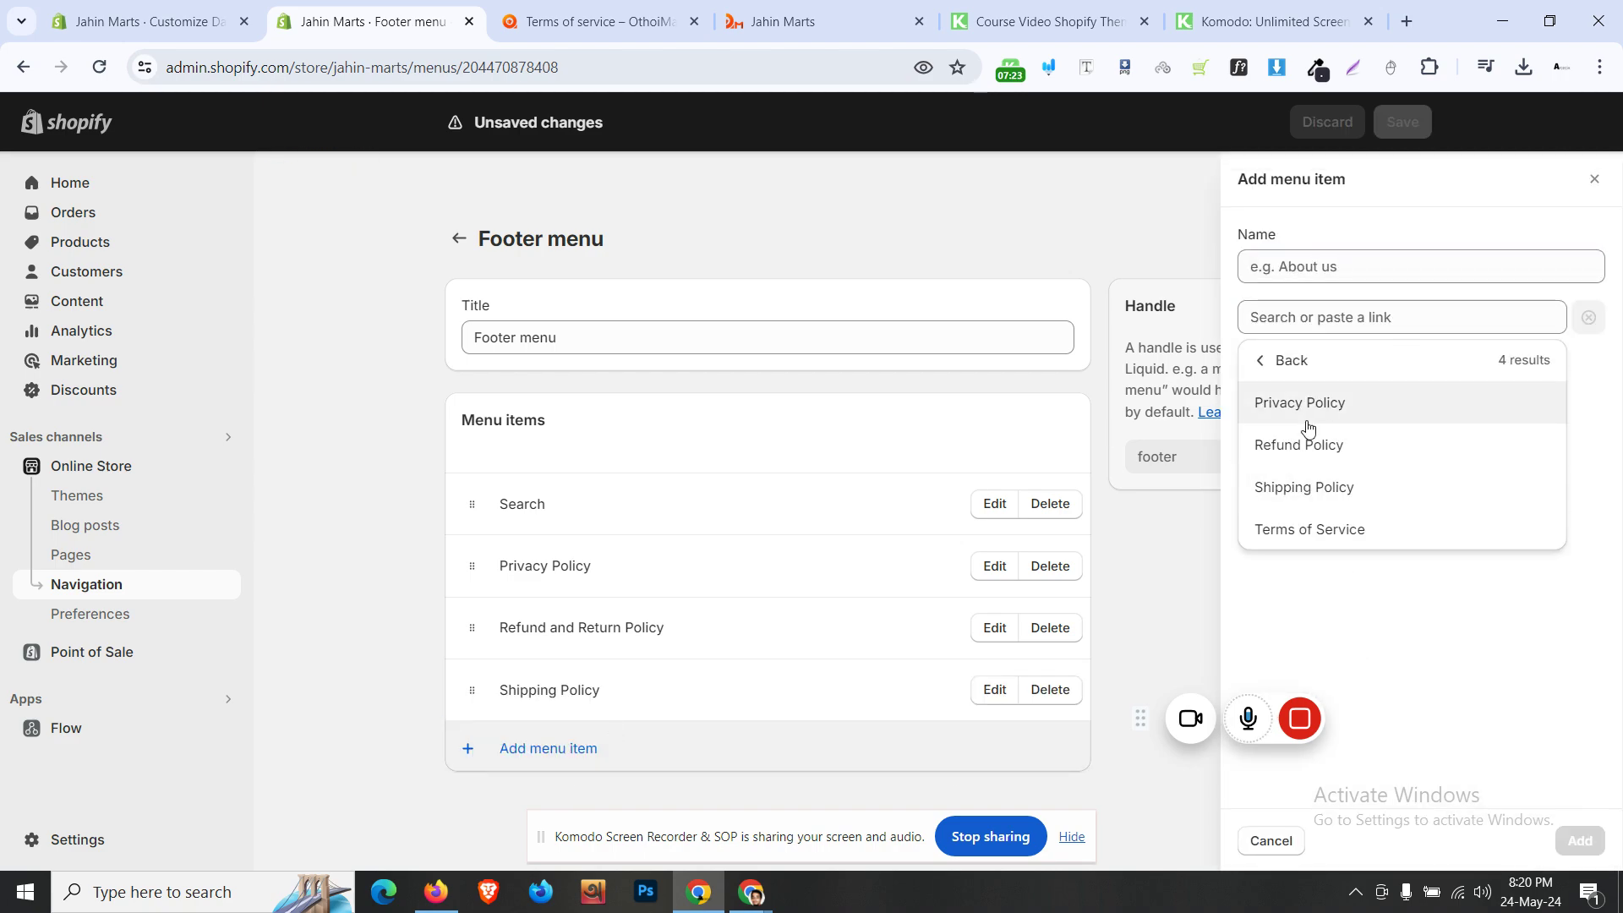
click(1311, 531)
click(1578, 839)
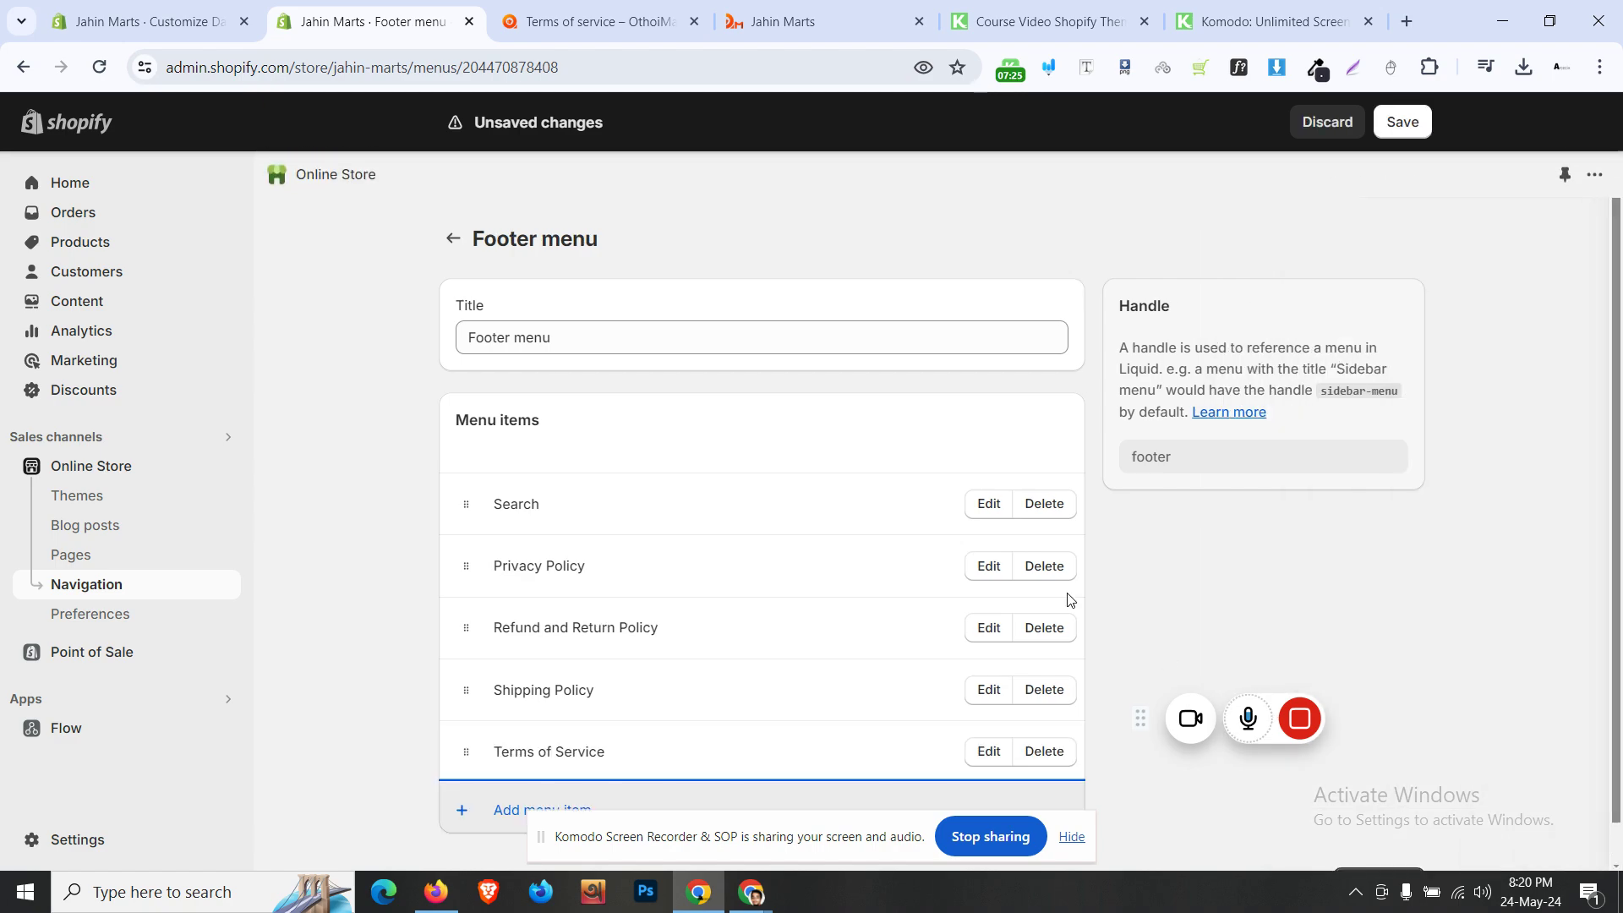
- Open OthoiMart's Contact information policy and copy its full text from the trade name through the address line
scroll(788, 584, down, 1)
click(676, 12)
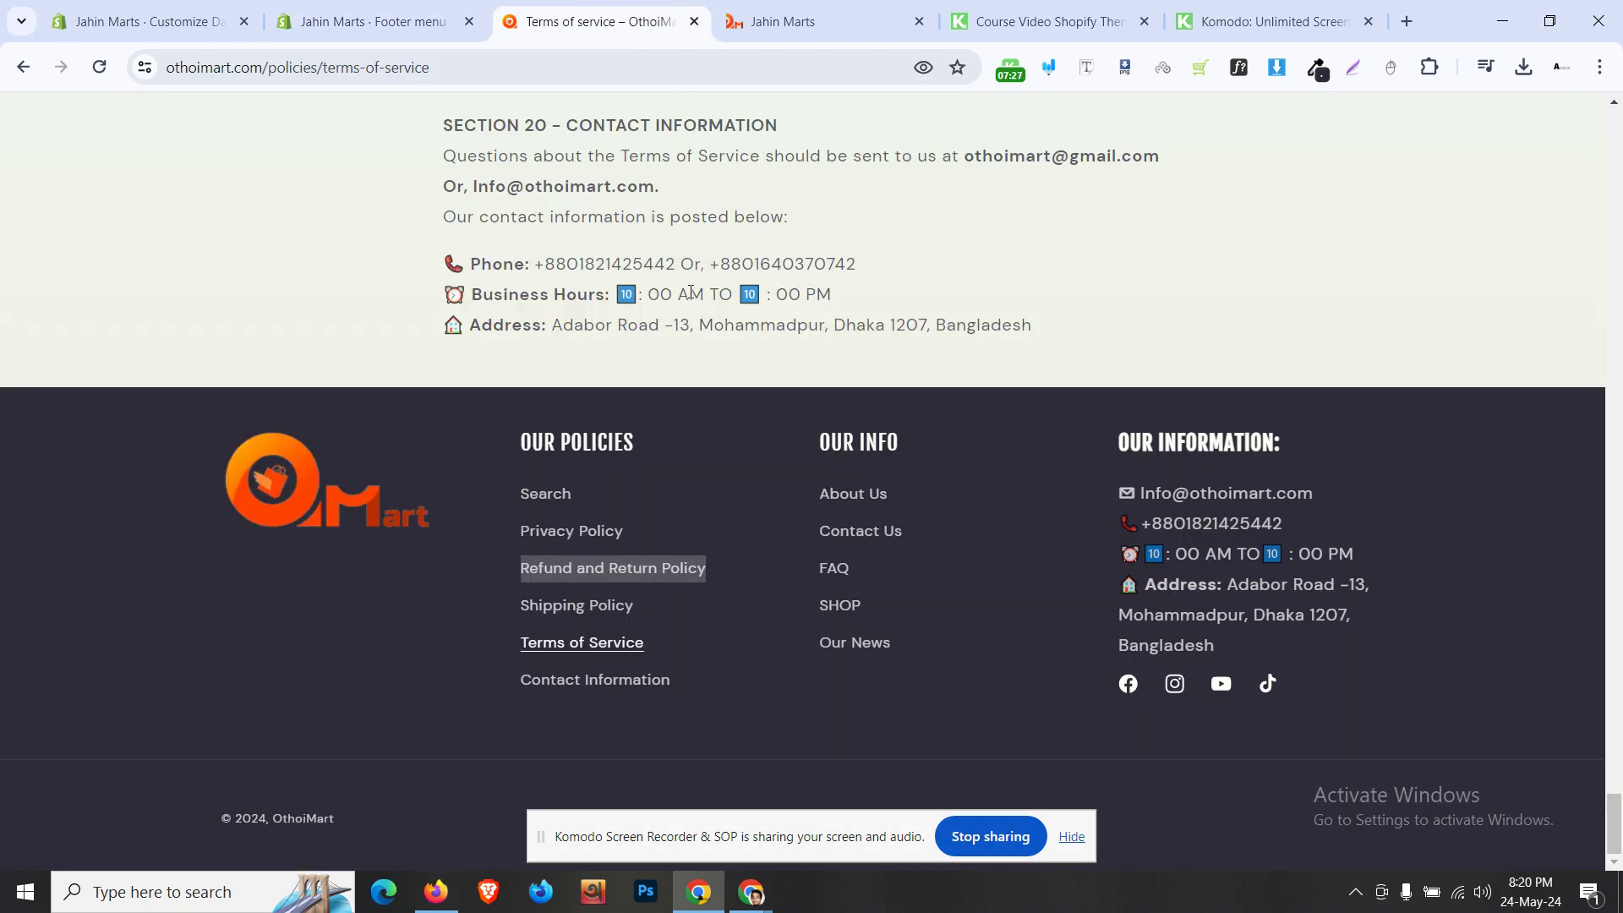
click(641, 692)
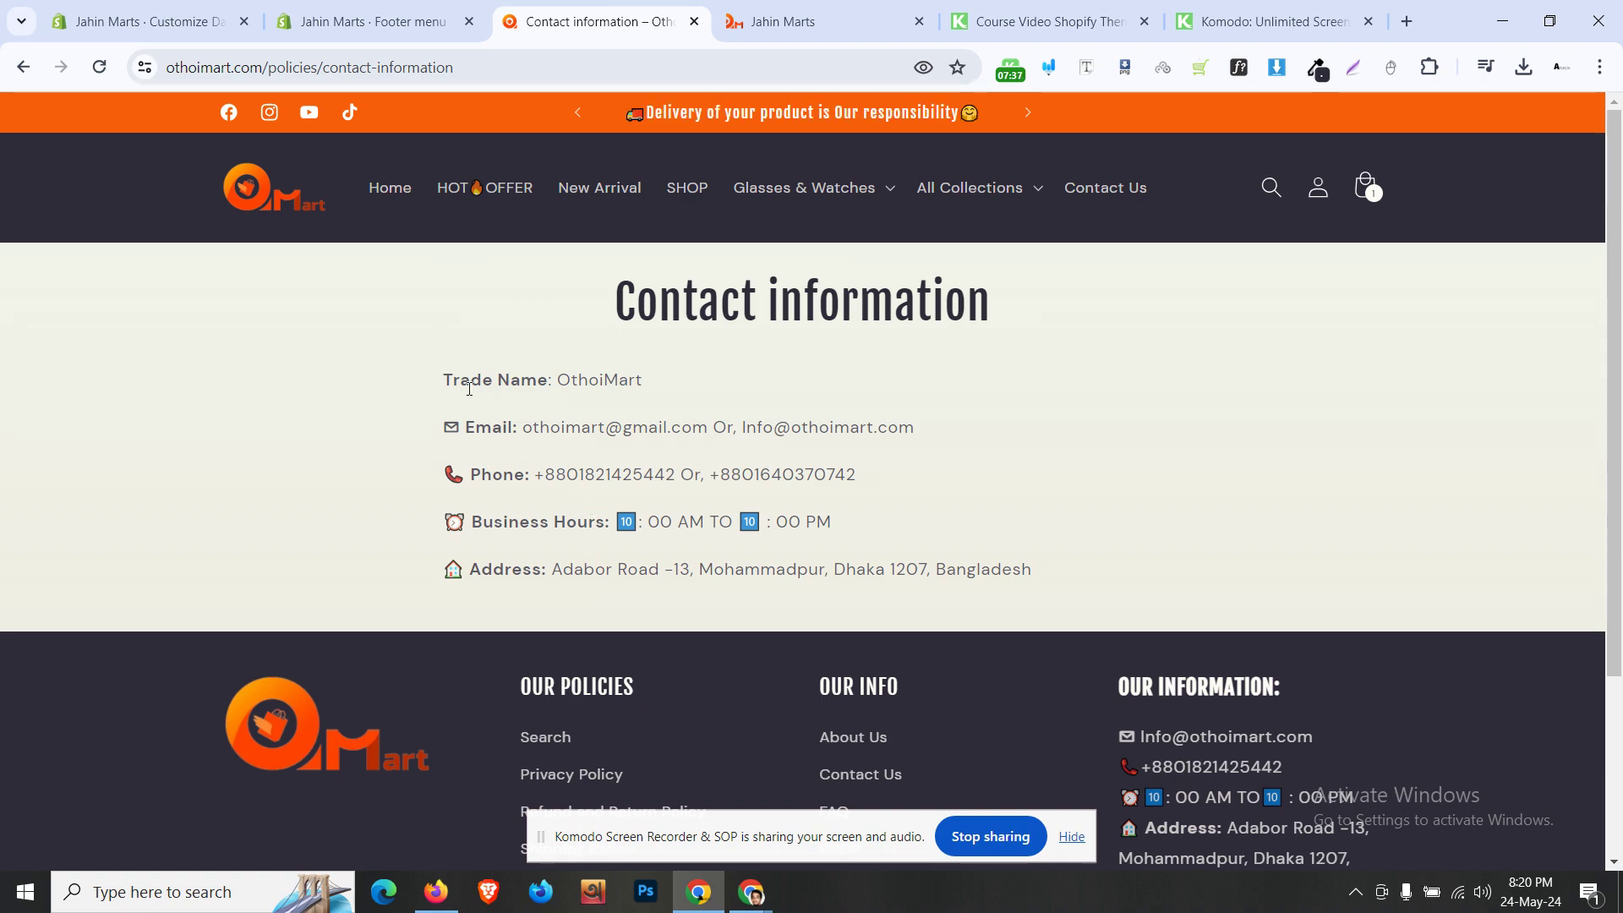
drag(446, 386, 1081, 597)
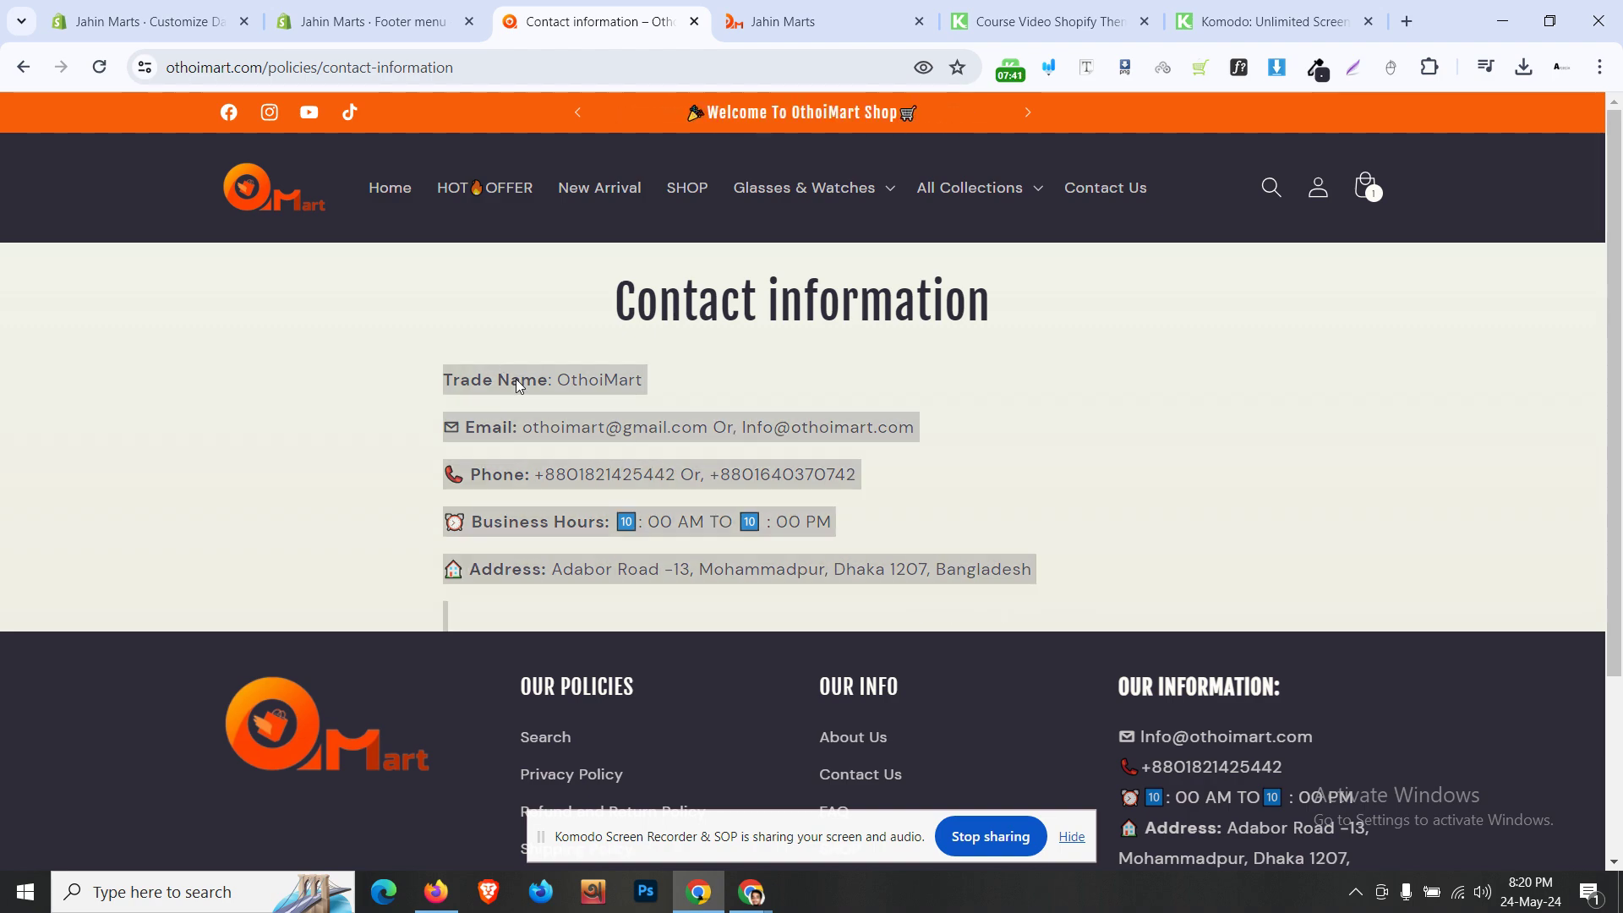
right_click(561, 393)
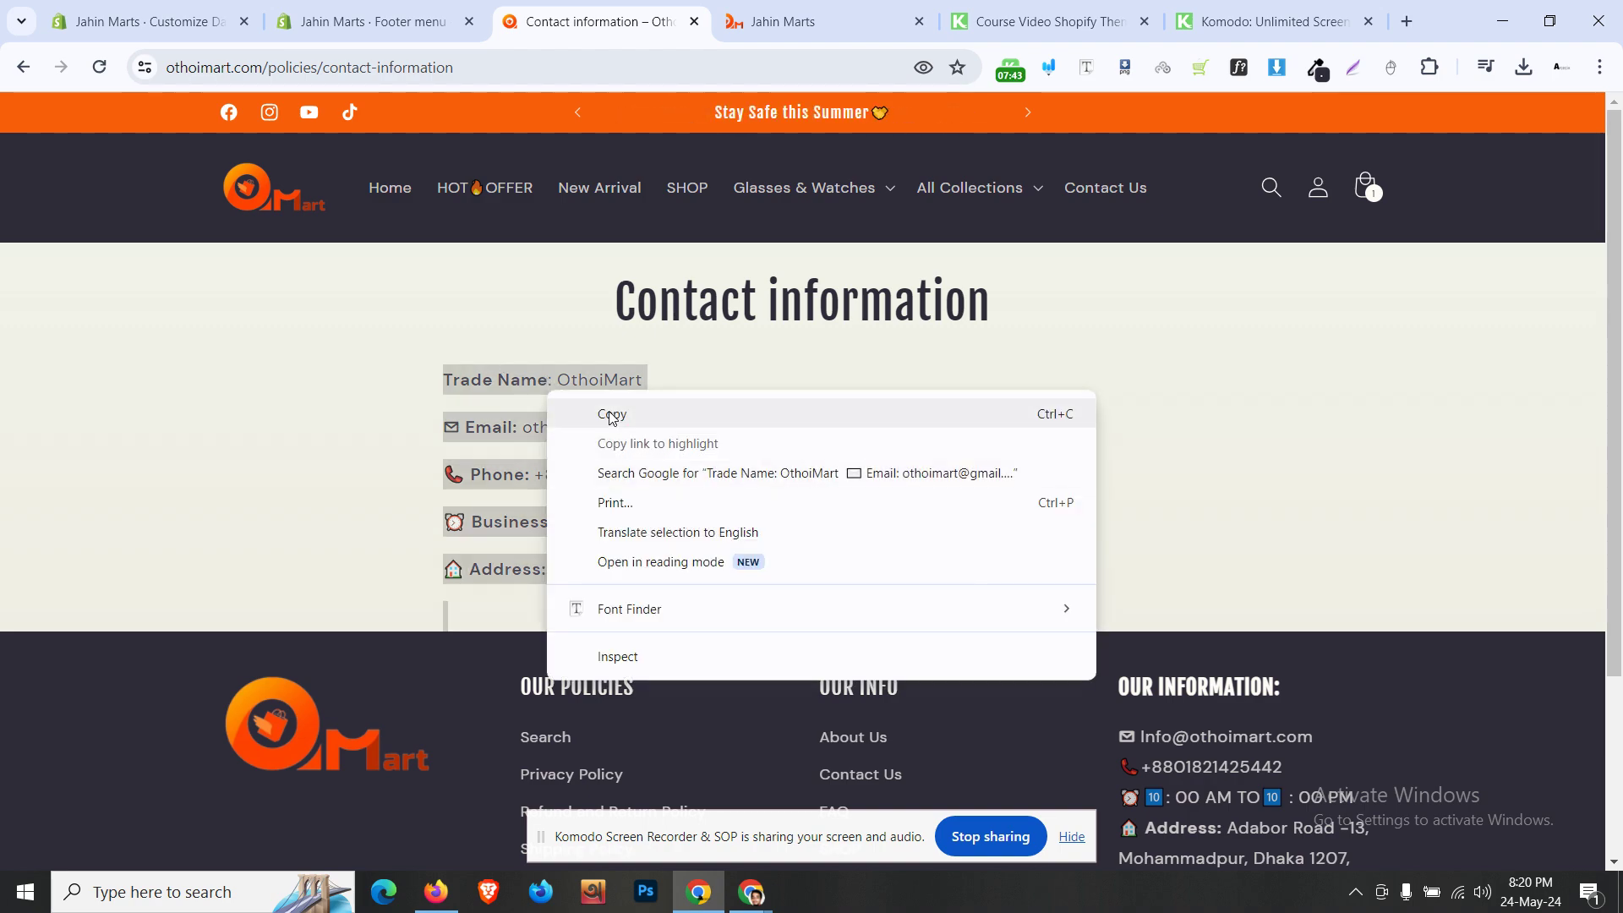
click(609, 414)
- Save the store's Footer menu and open the Policies settings
click(372, 21)
click(1425, 122)
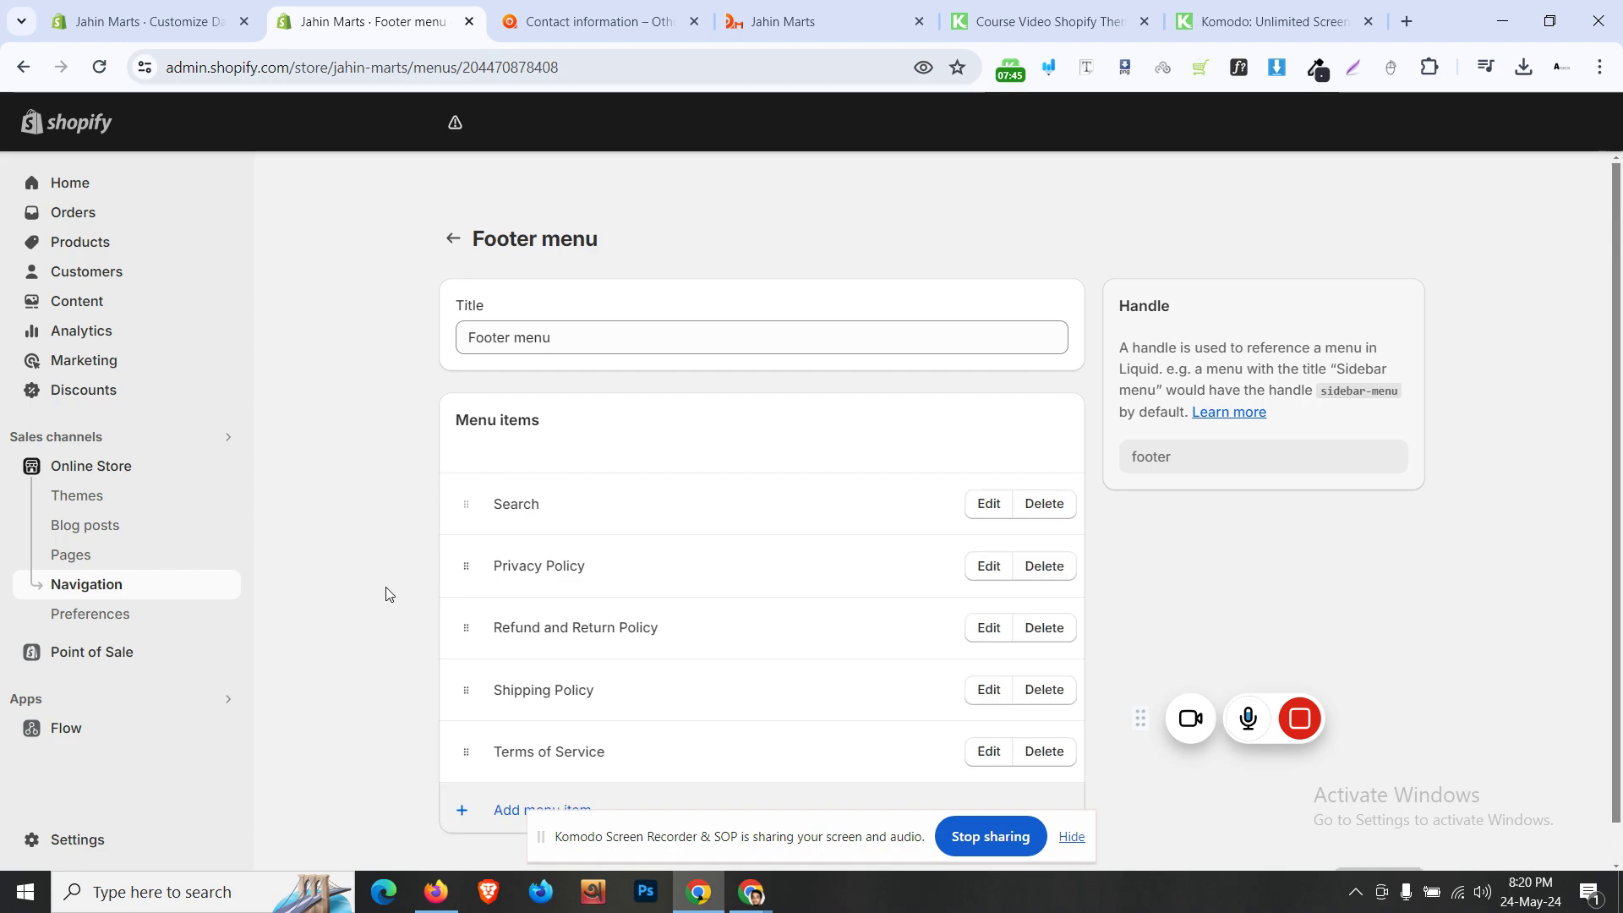
click(146, 850)
scroll(196, 507, down, 5)
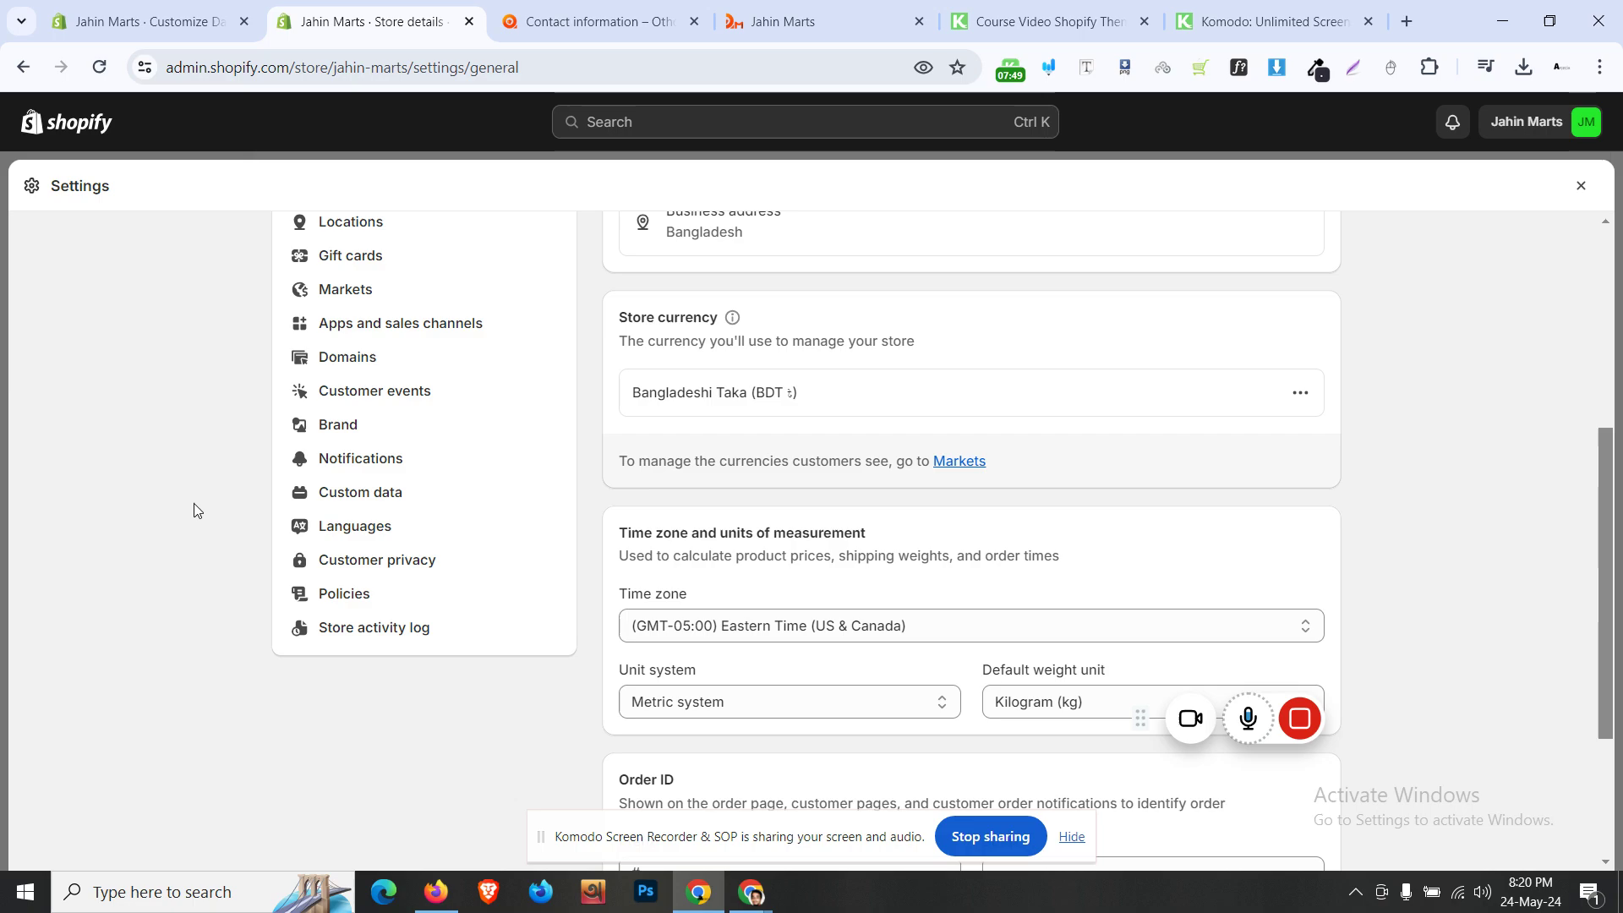
click(314, 592)
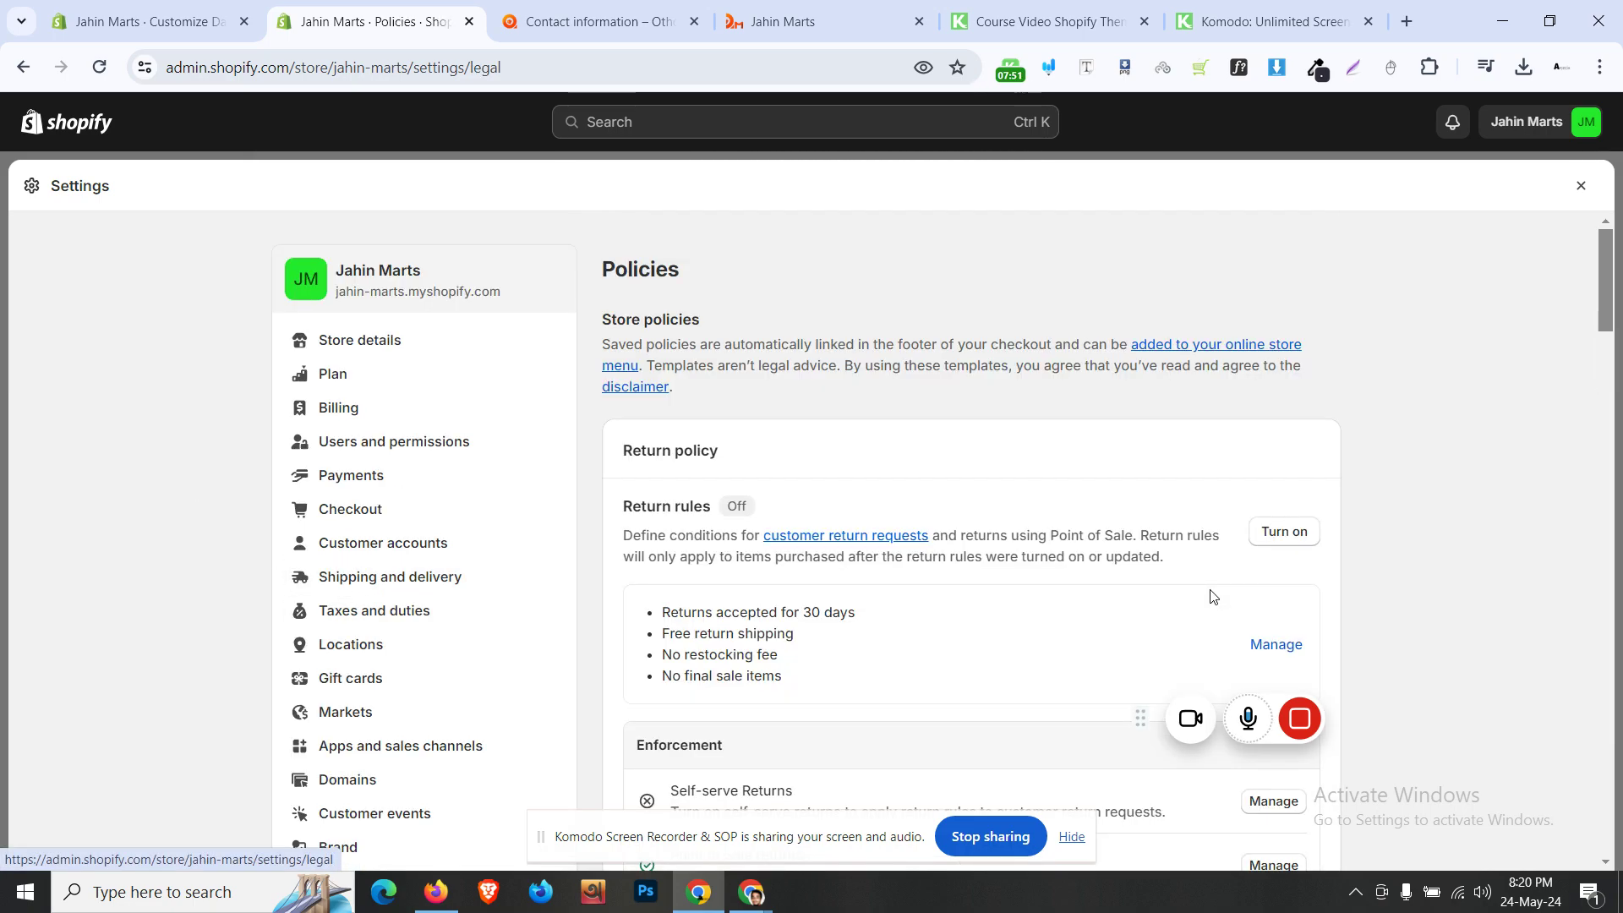
- Paste the copied OthoiMart contact details into the empty Contact information policy and remove the trailing blank line
scroll(1215, 597, down, 15)
scroll(1216, 597, down, 5)
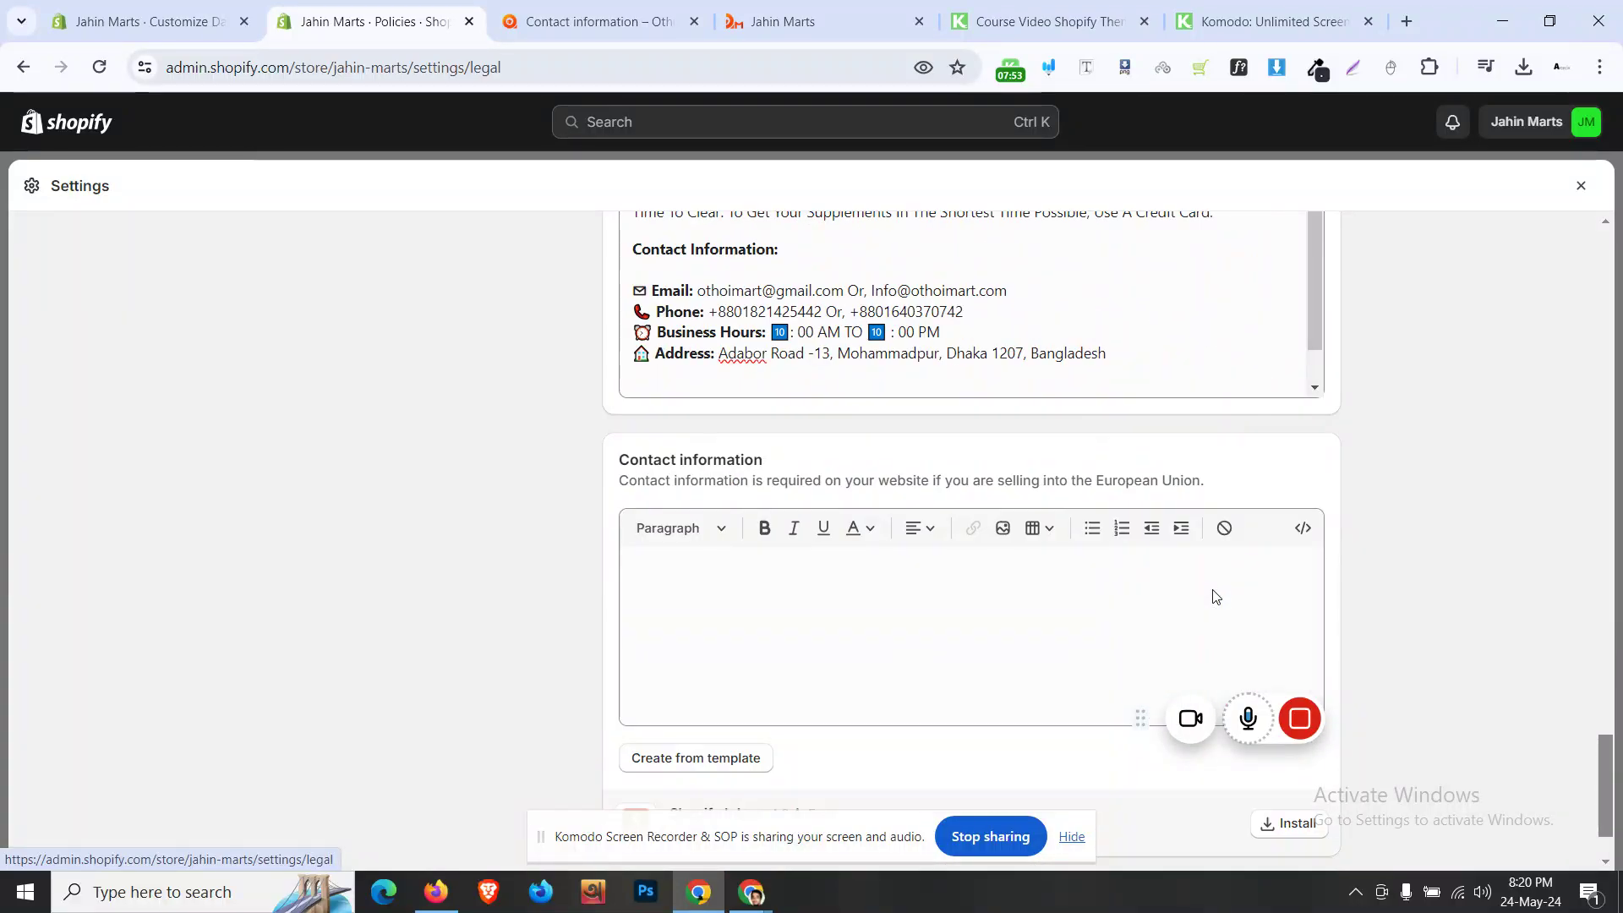
click(921, 551)
key(ctrl+v)
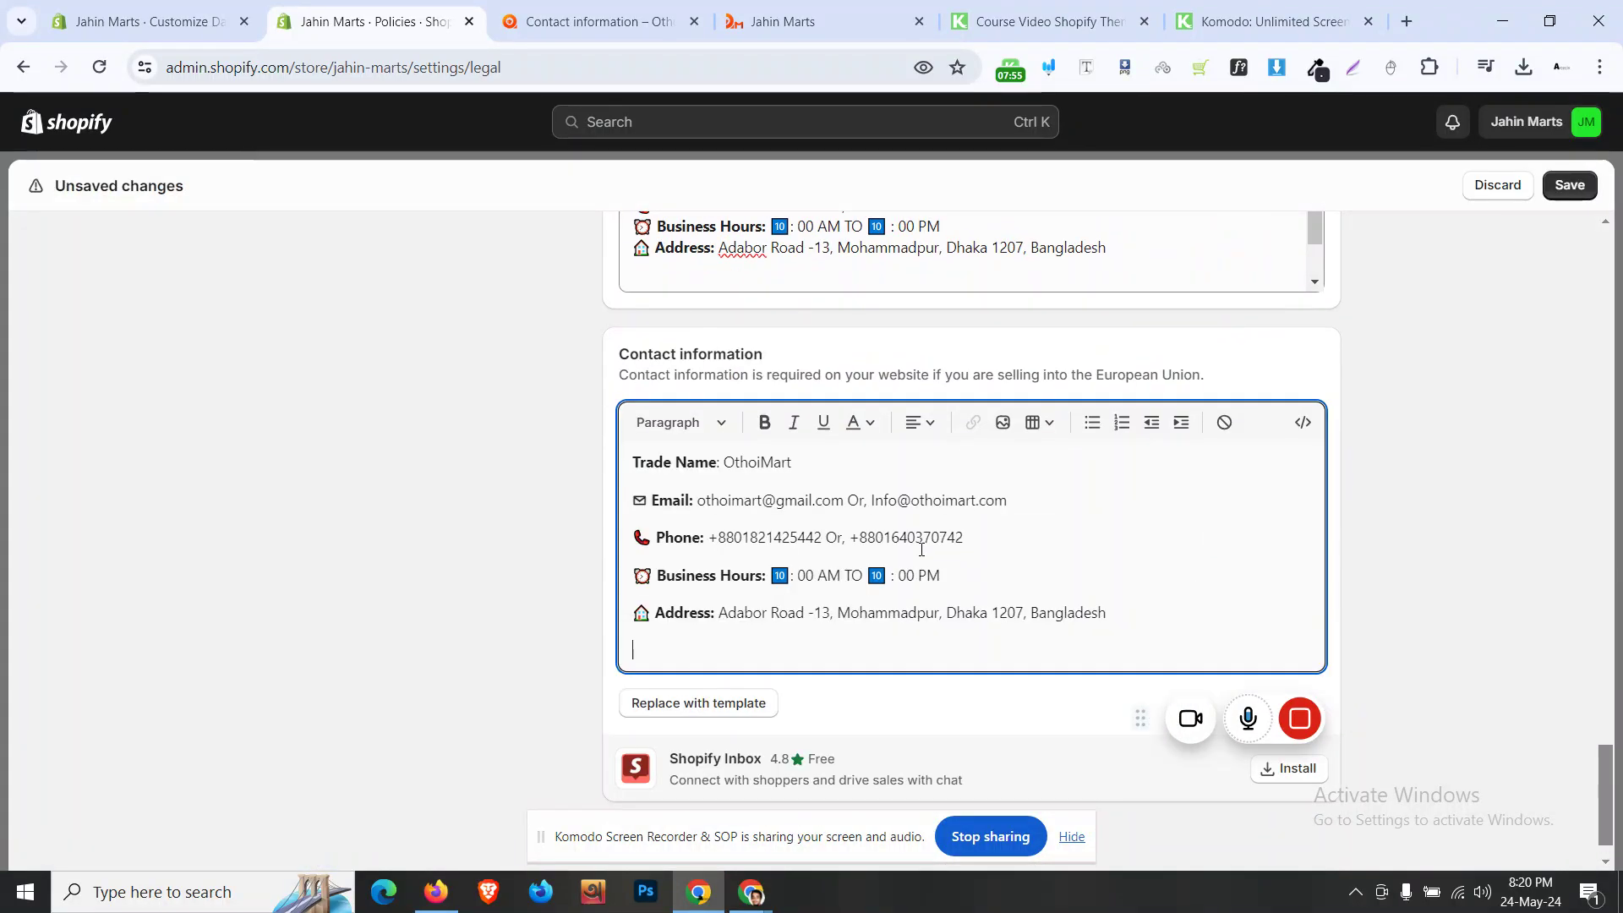
key(BackSpace)
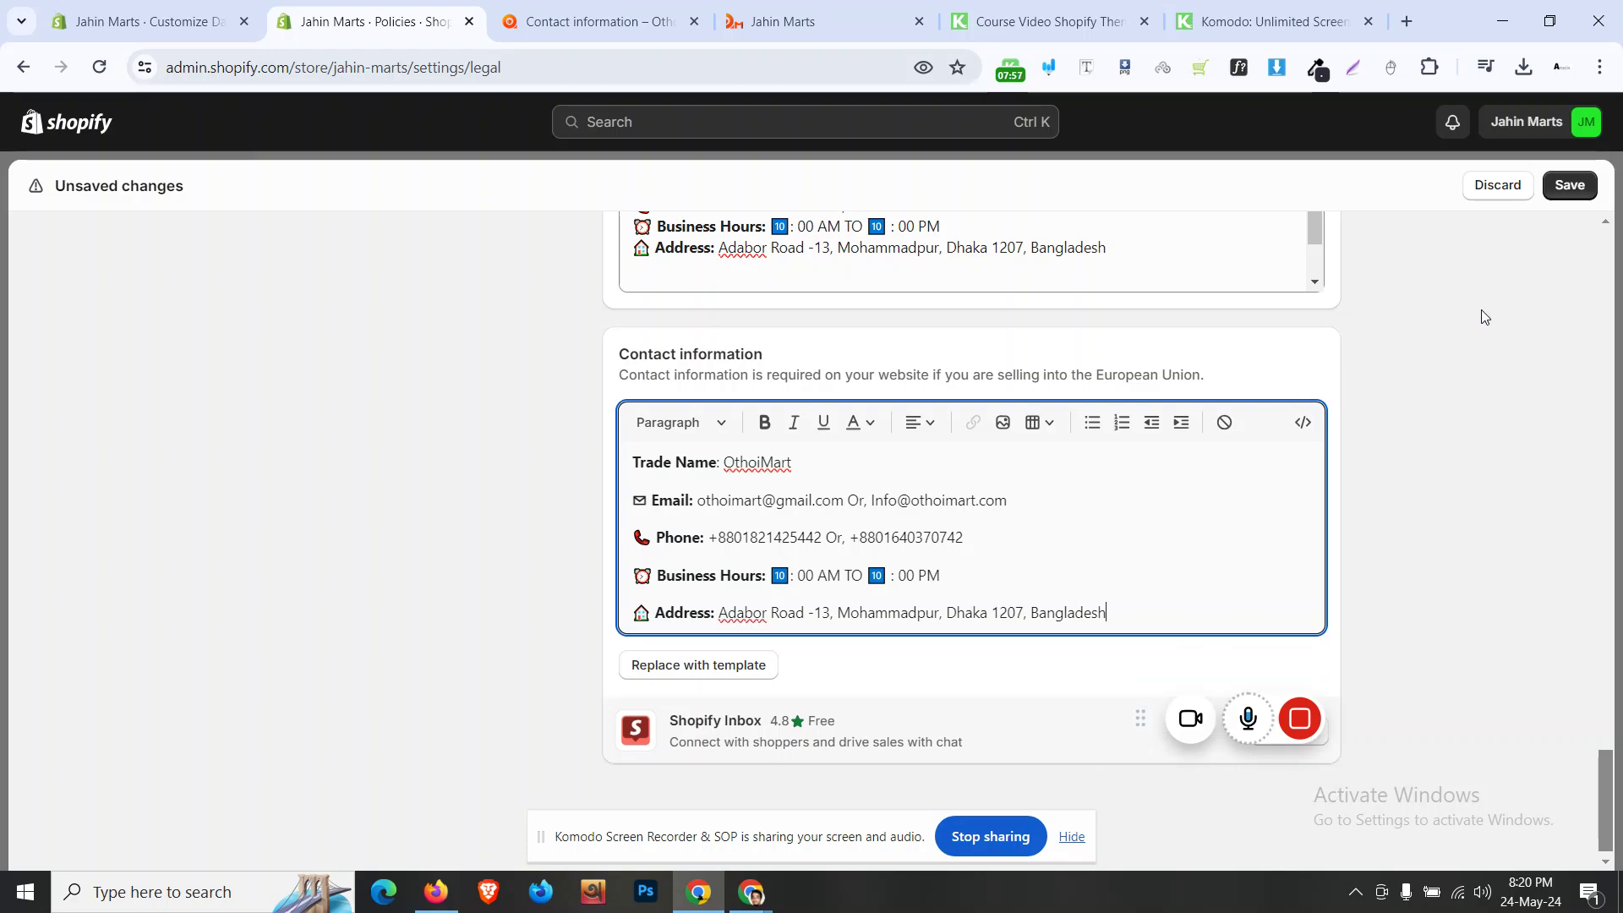
- Save the Contact information policy and return to the store's Navigation menus
click(1572, 188)
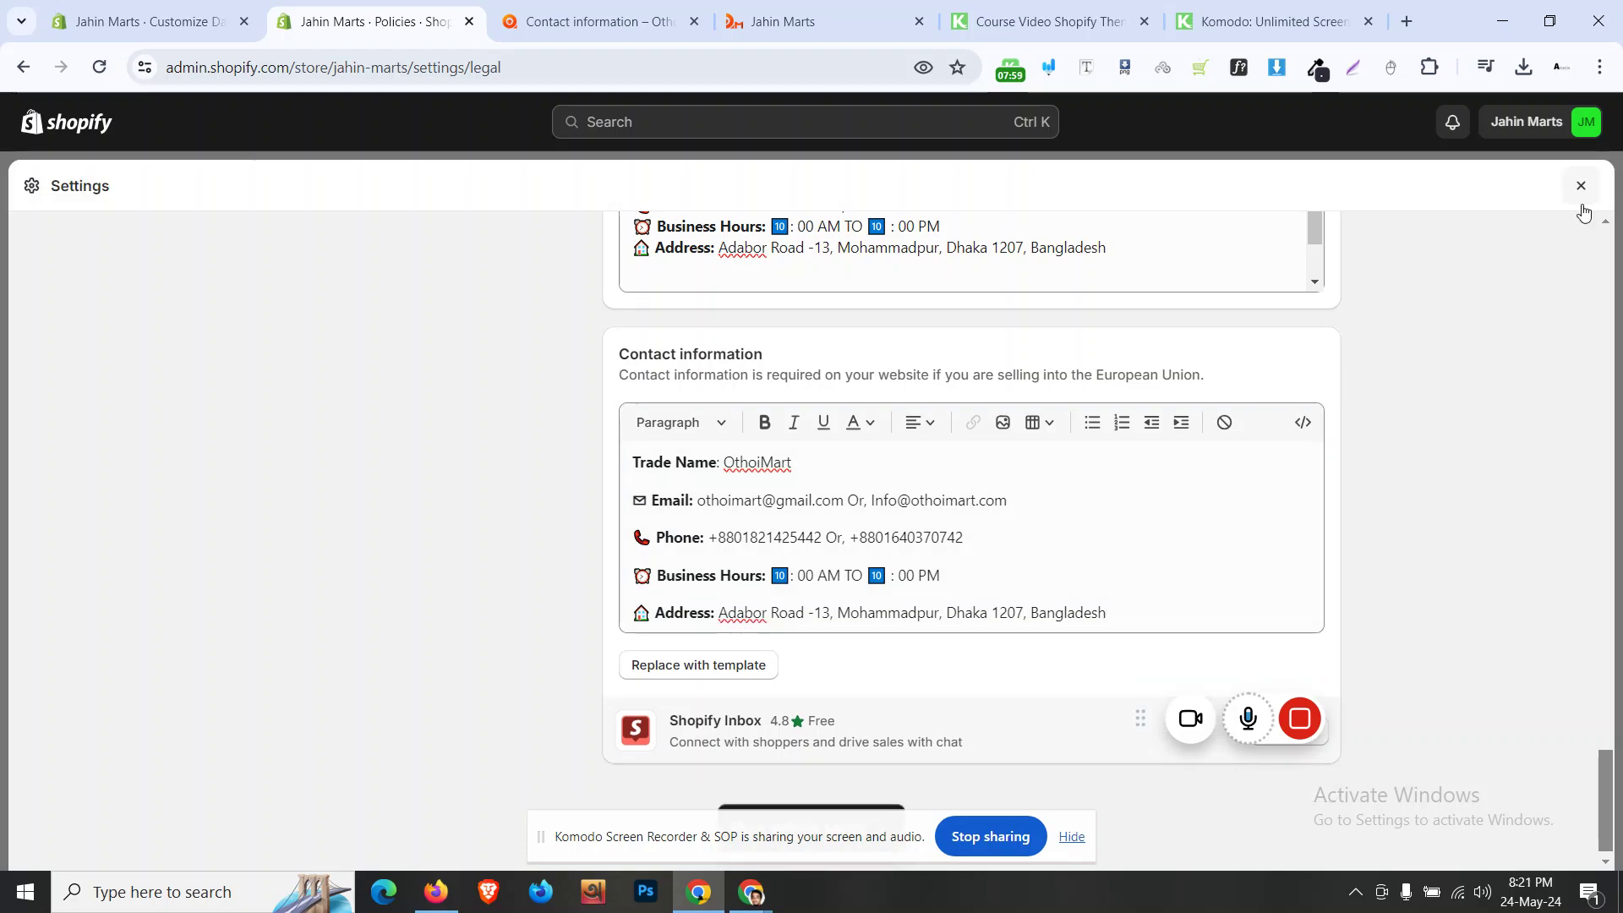
click(1581, 186)
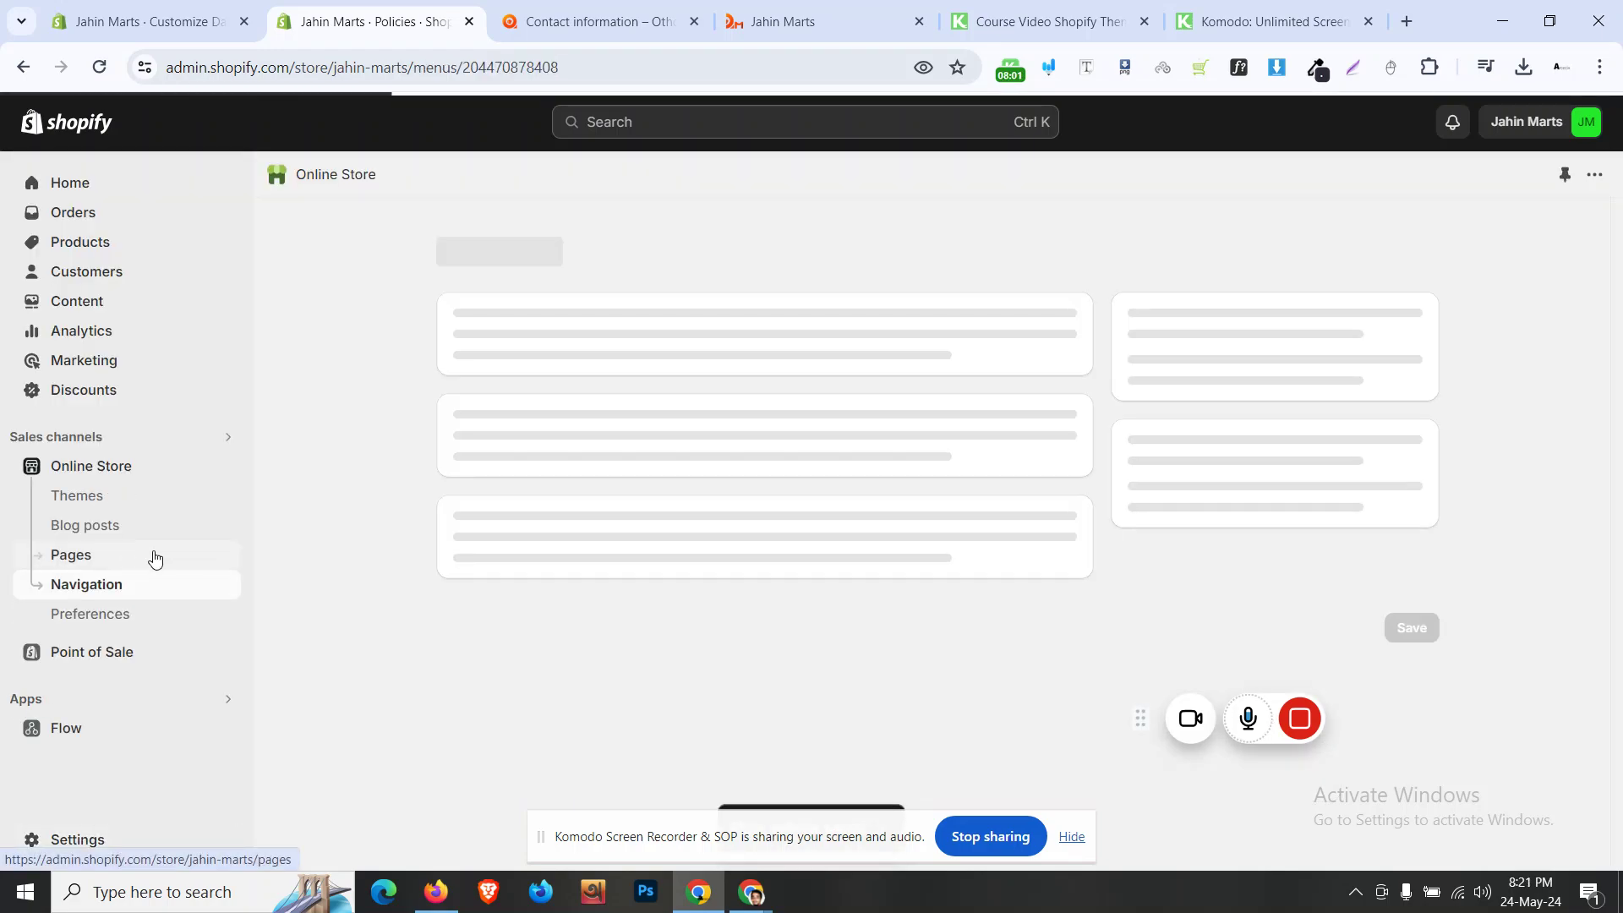
click(134, 584)
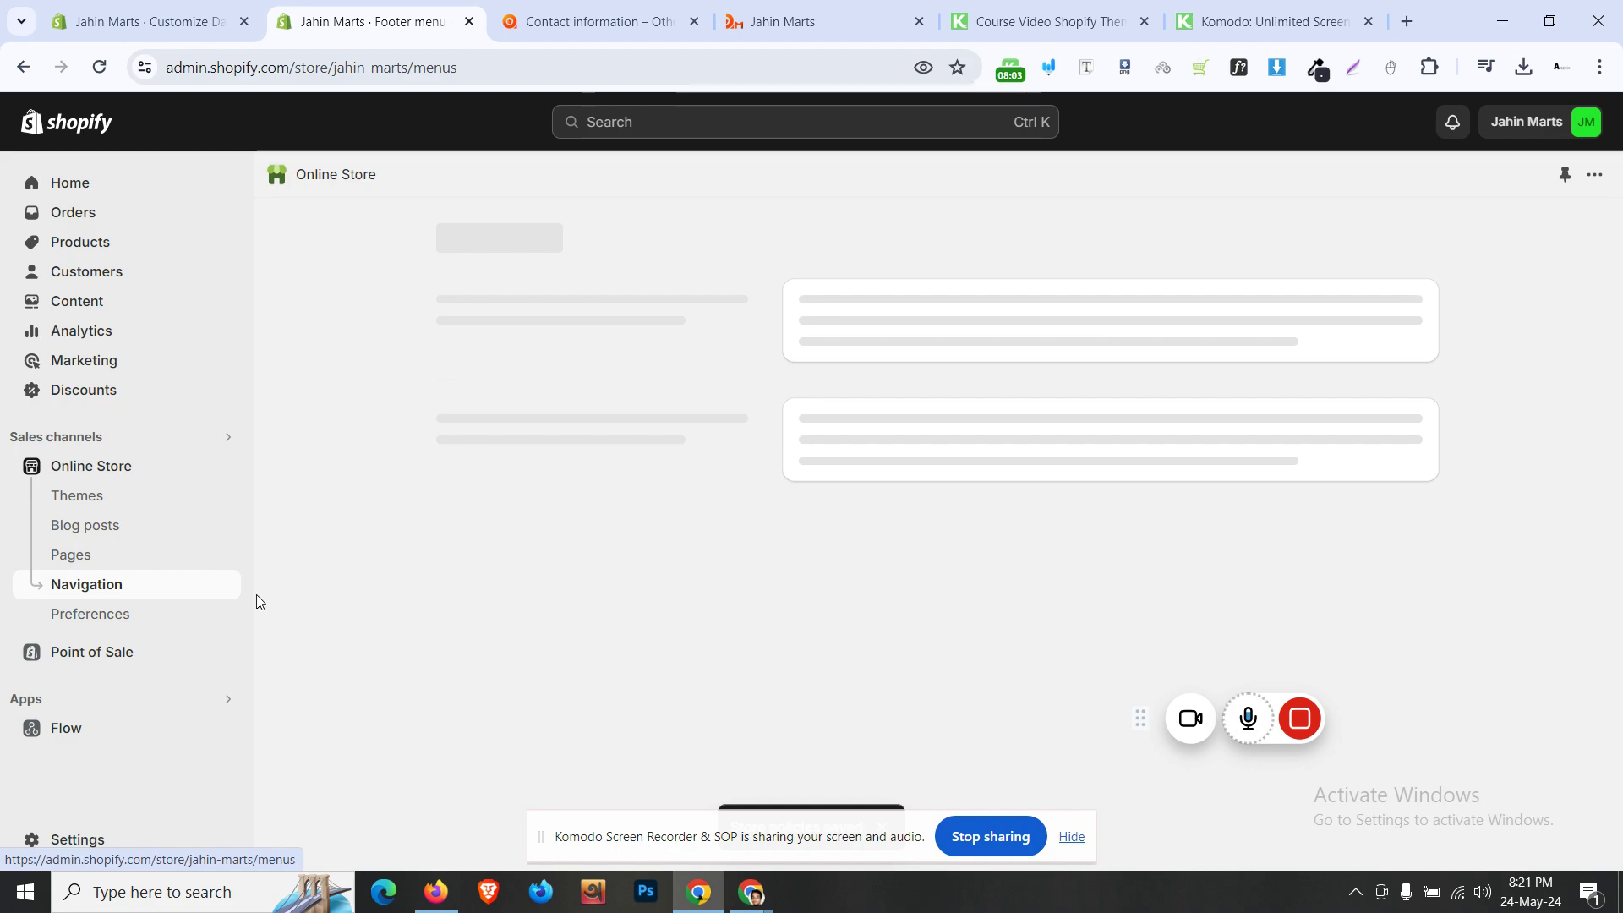
- Add a menu item linking to the Contact Information policy to the Footer menu and save the menu
scroll(861, 563, down, 1)
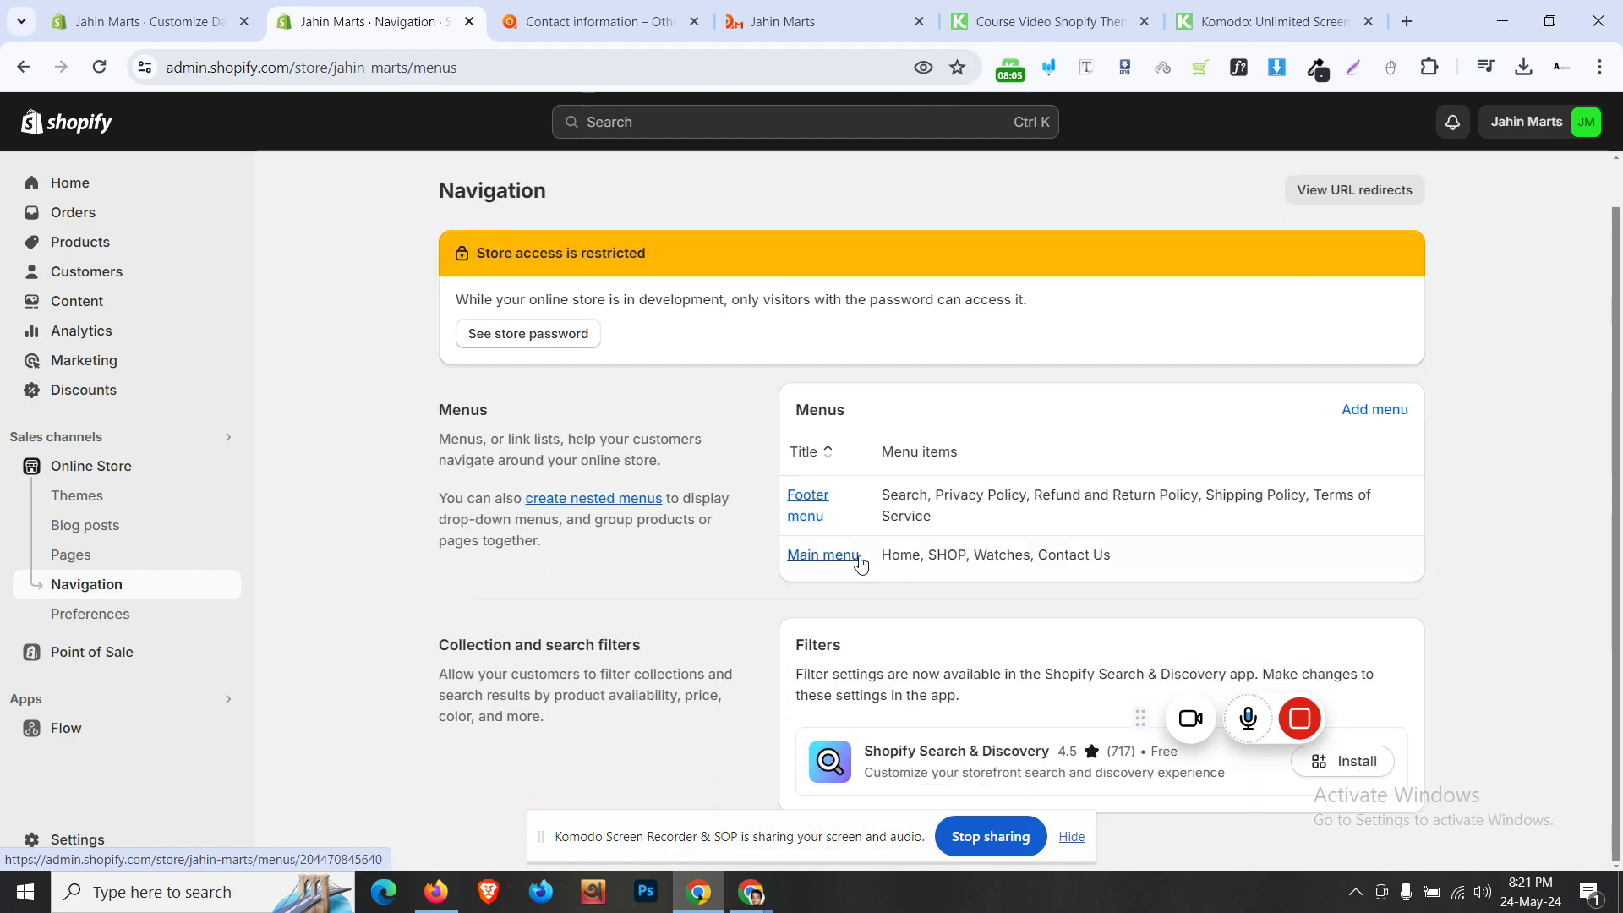
click(819, 516)
scroll(511, 392, down, 1)
click(511, 769)
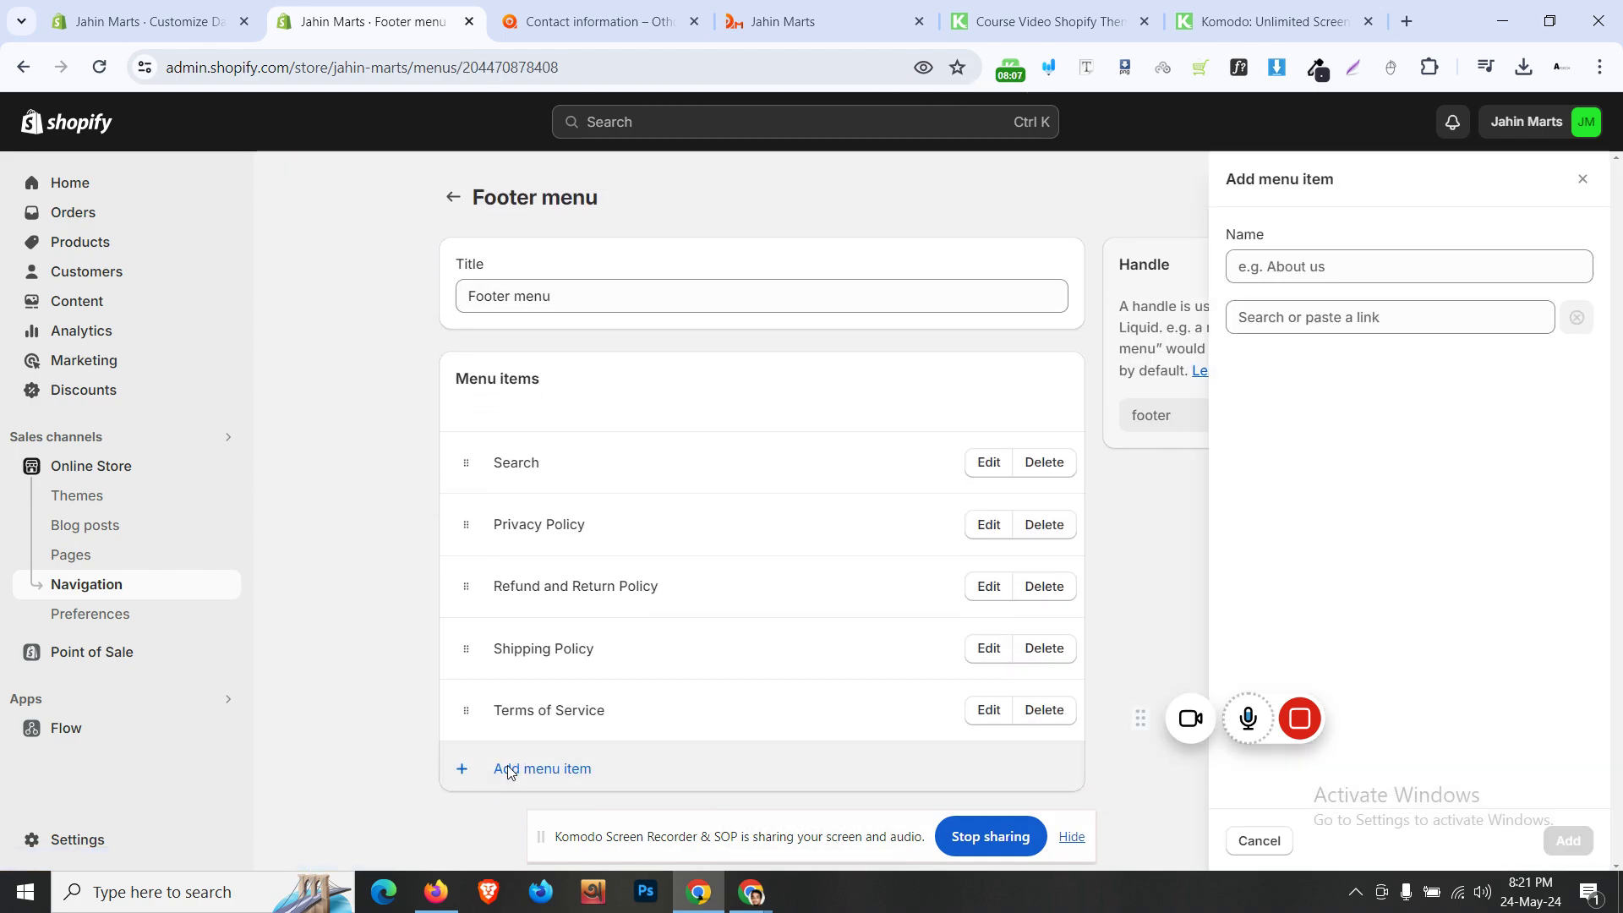
click(1310, 318)
click(1361, 658)
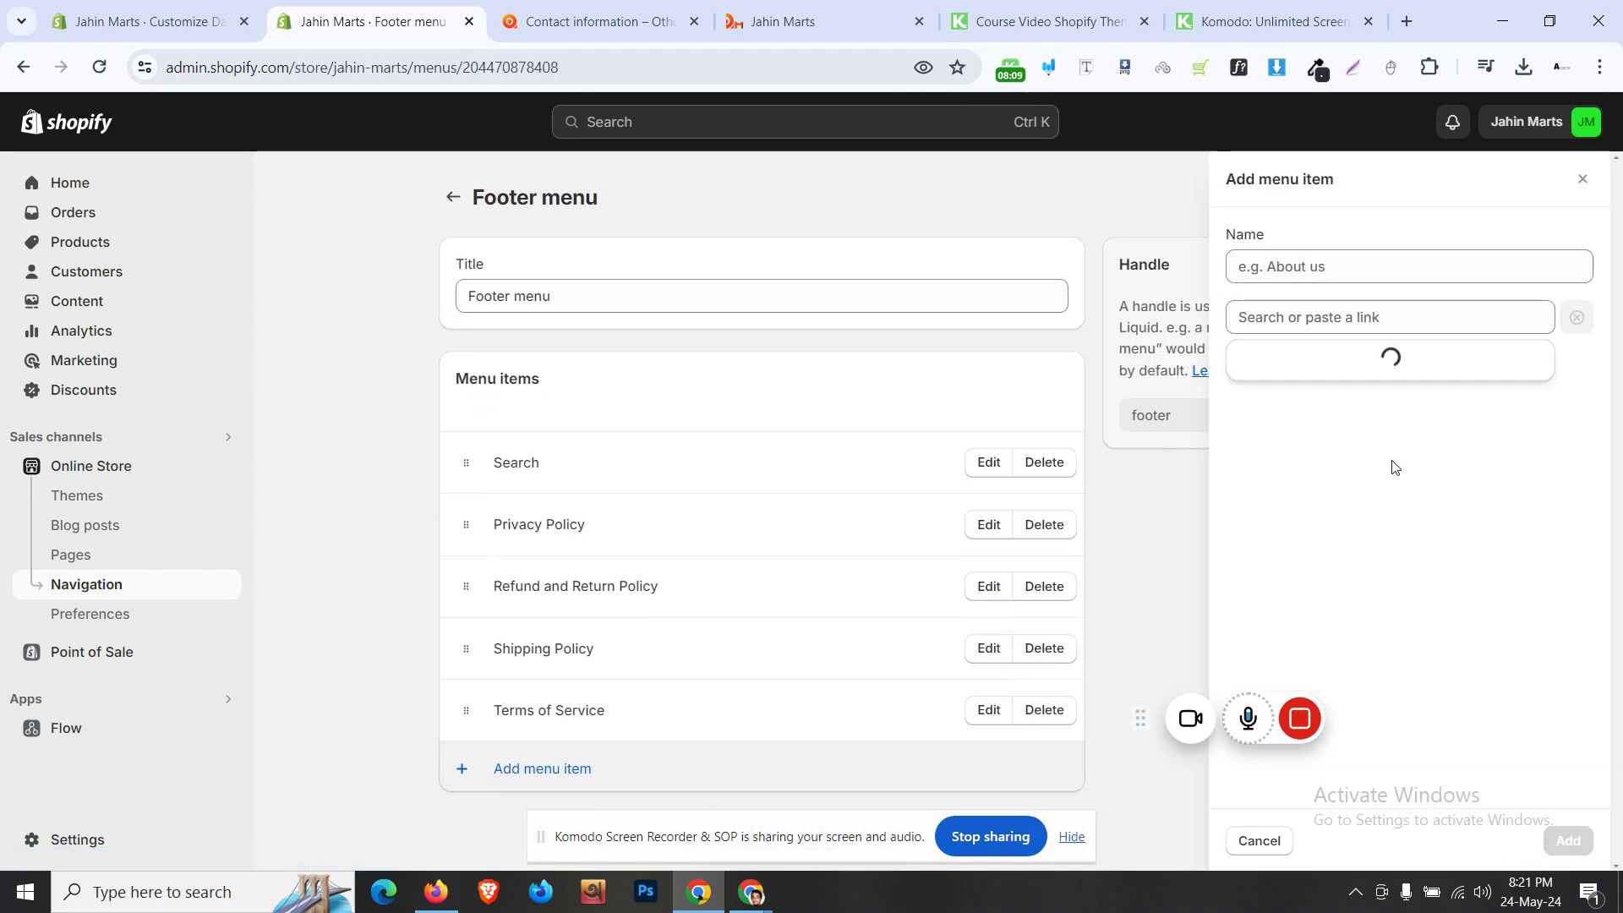
click(1378, 405)
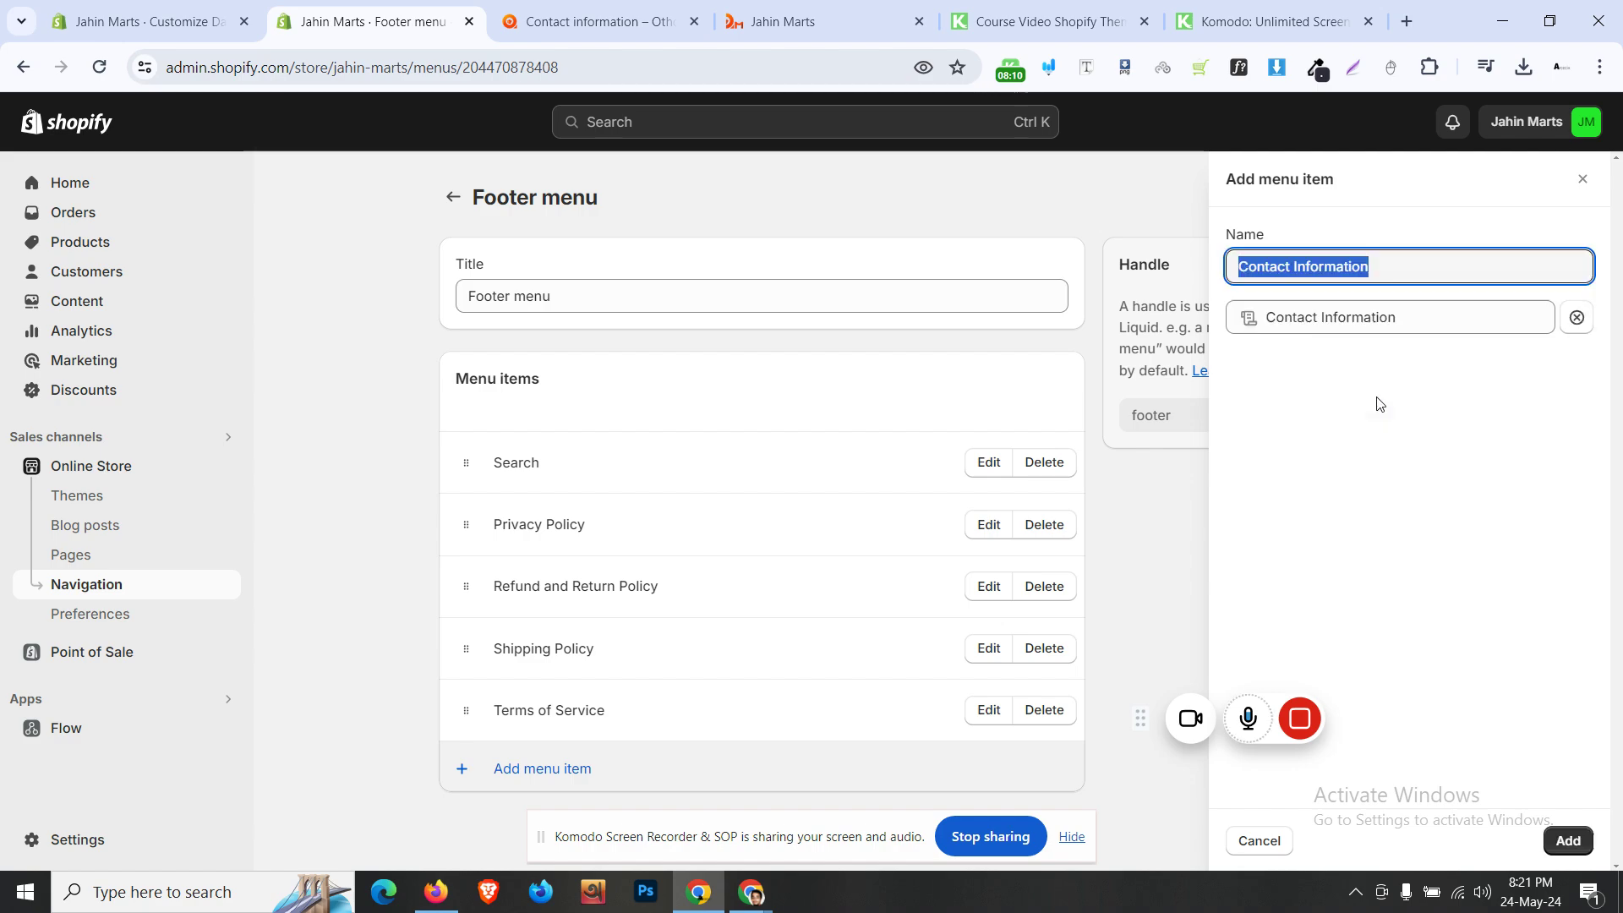
click(1569, 841)
click(1403, 122)
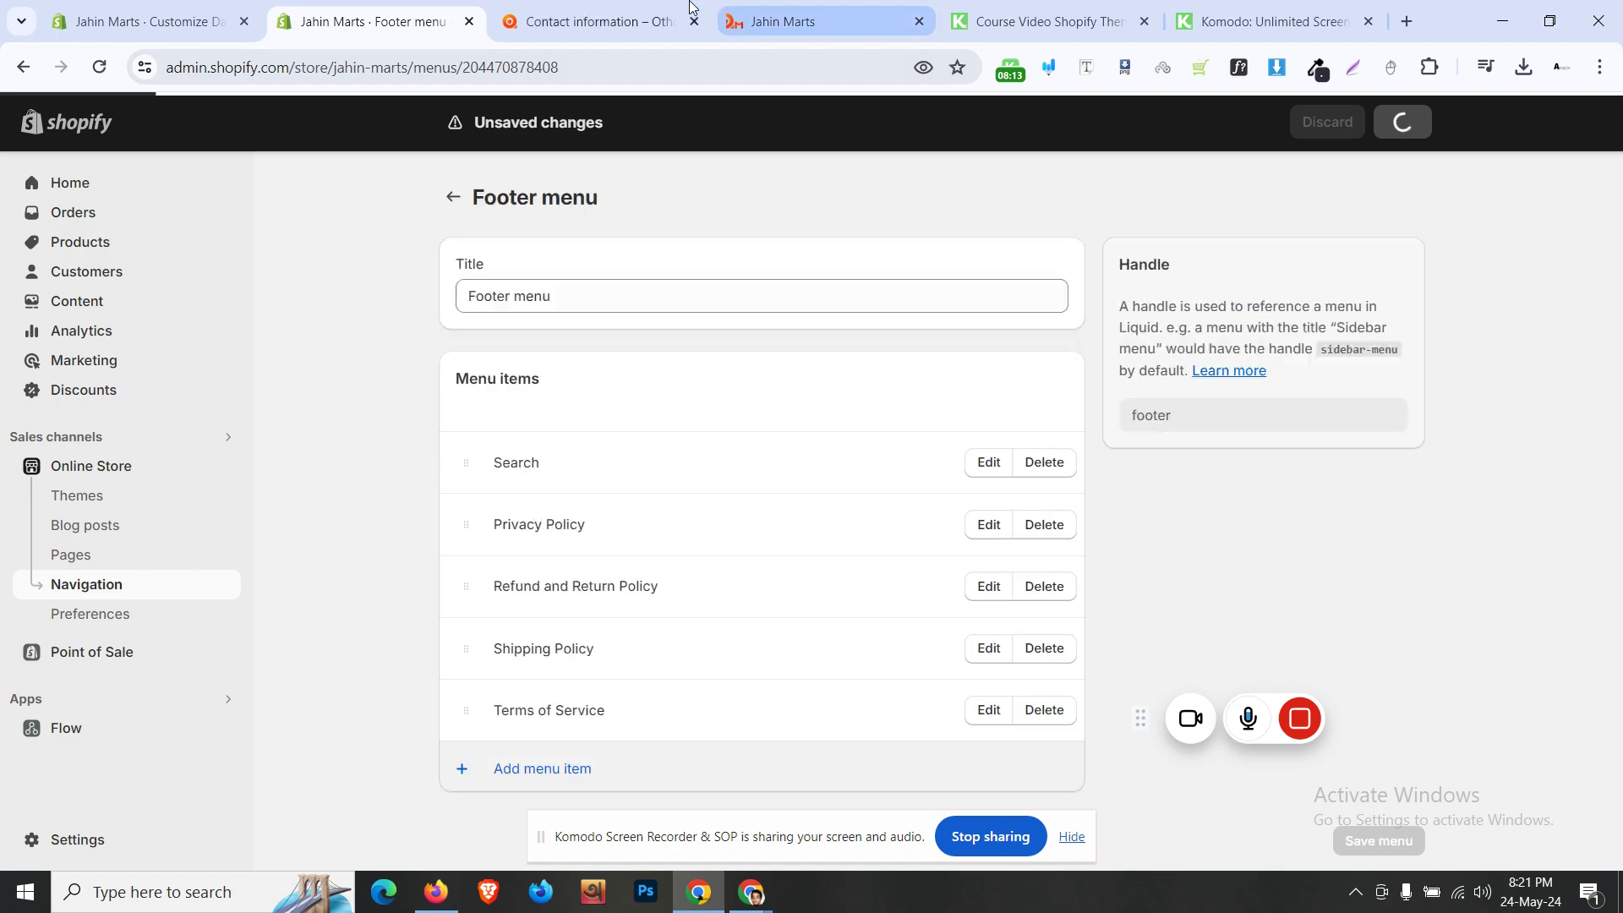
- Open OthoiMart's About Us page from its footer and compare its footer headings with the store's menu
click(671, 7)
scroll(347, 457, down, 3)
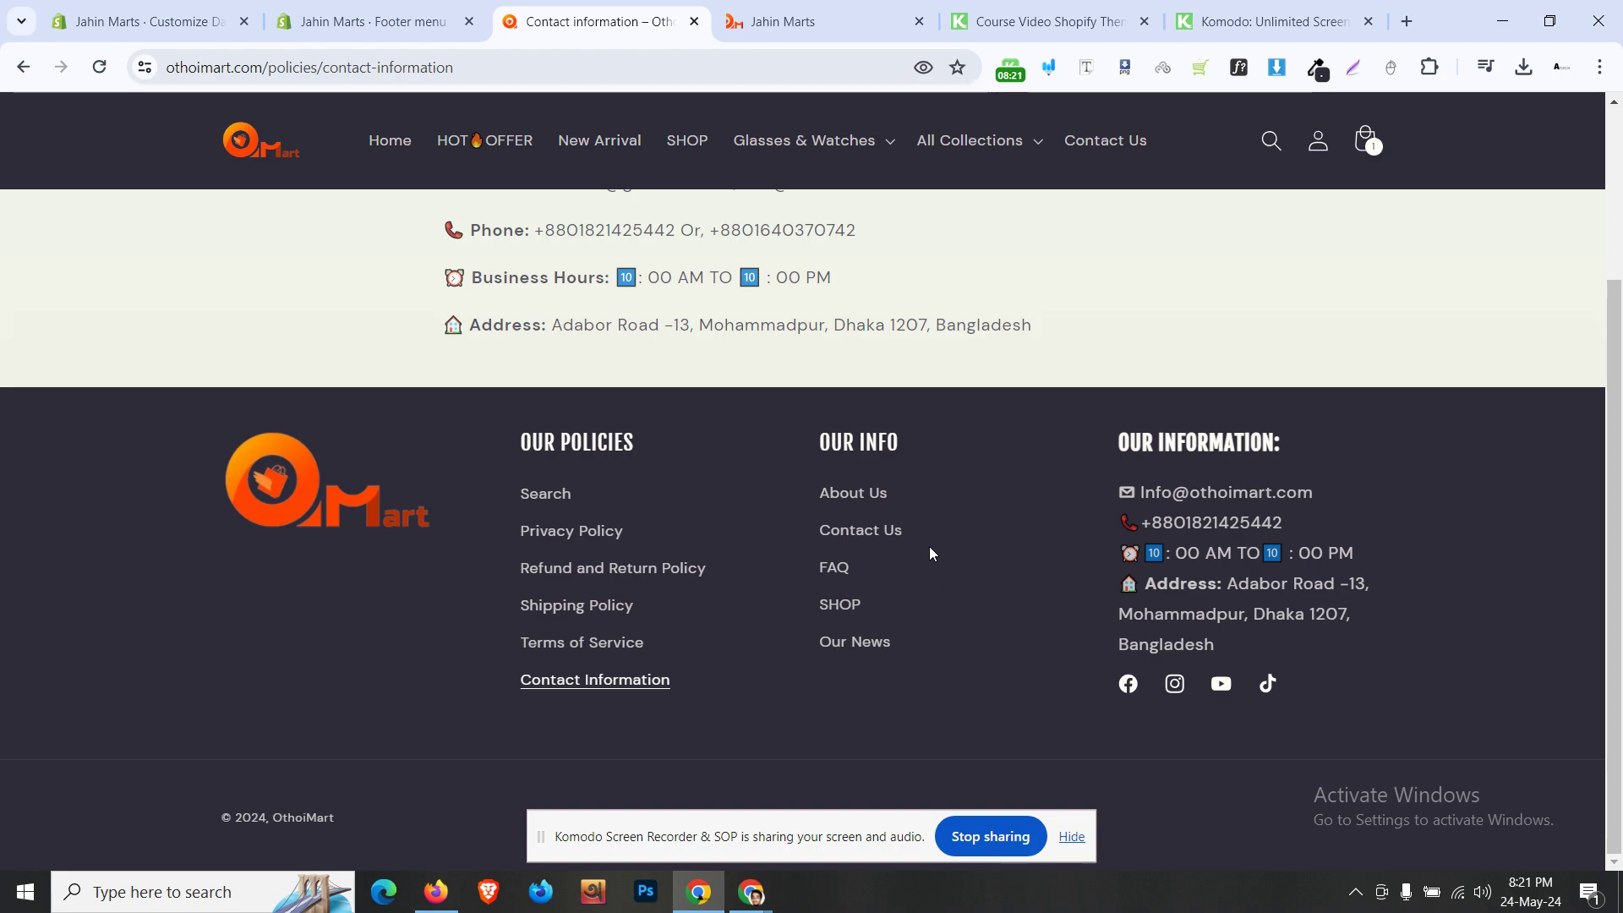
click(881, 499)
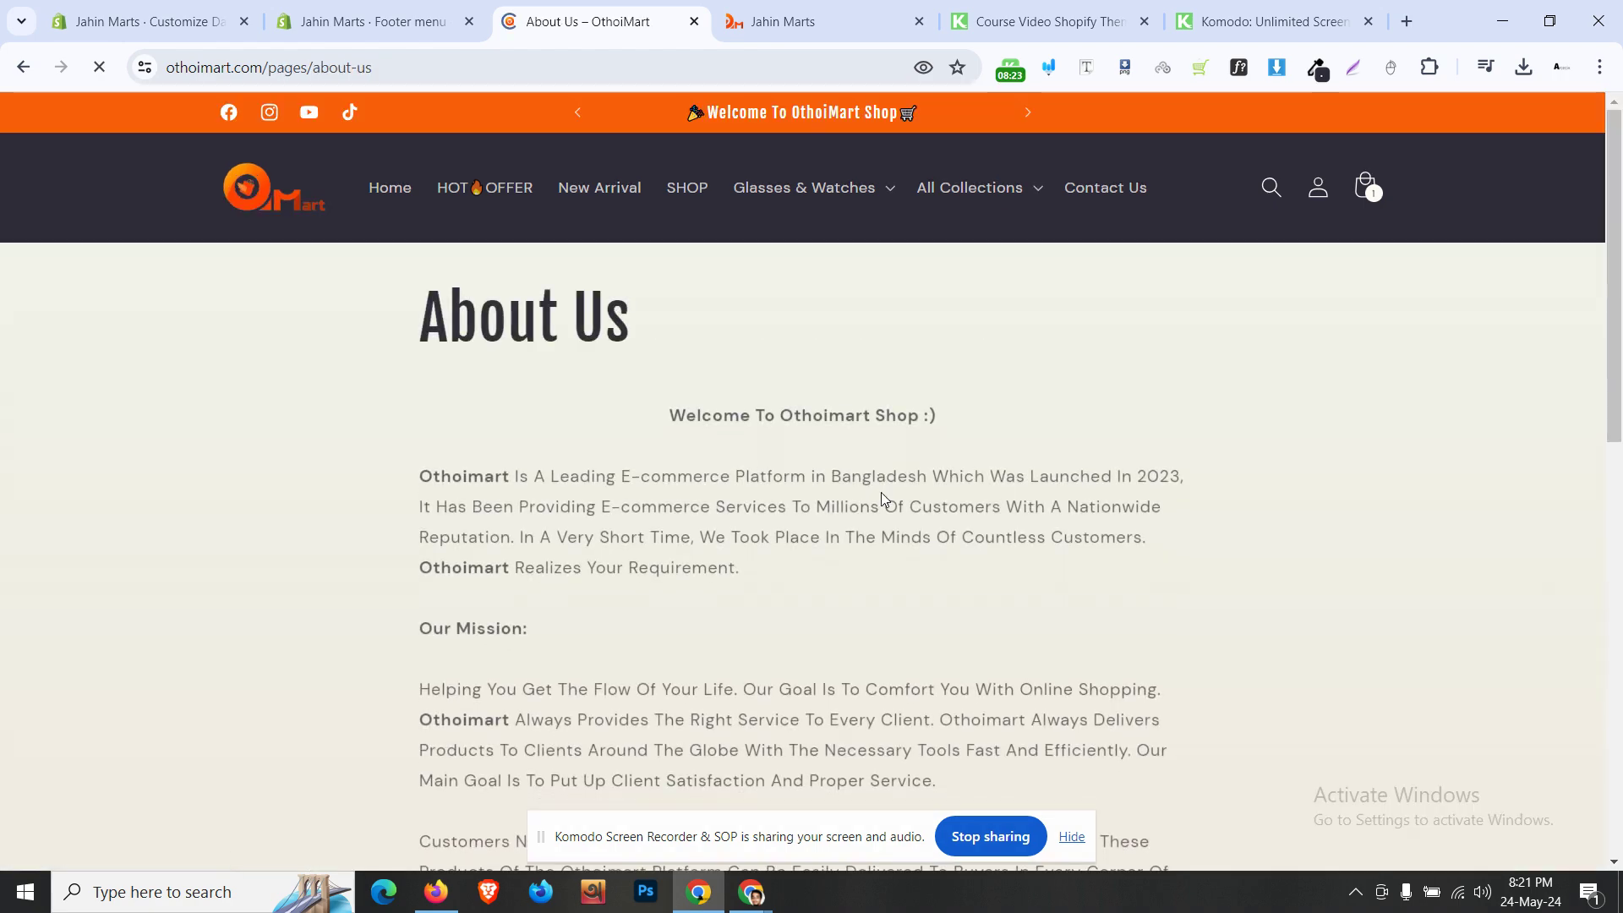
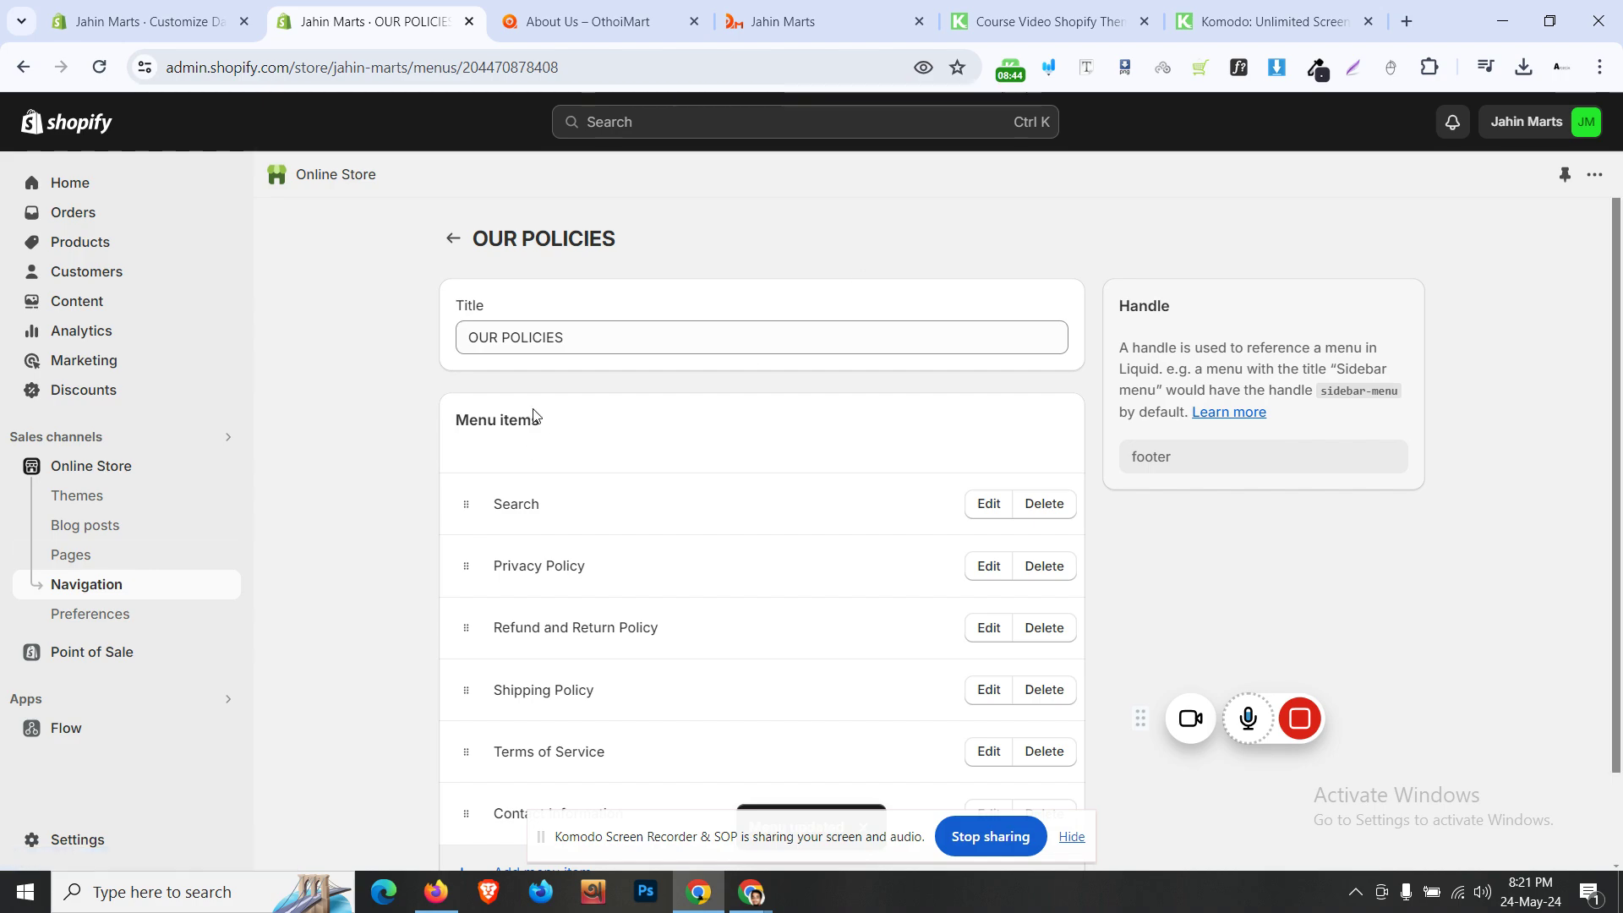
click(652, 9)
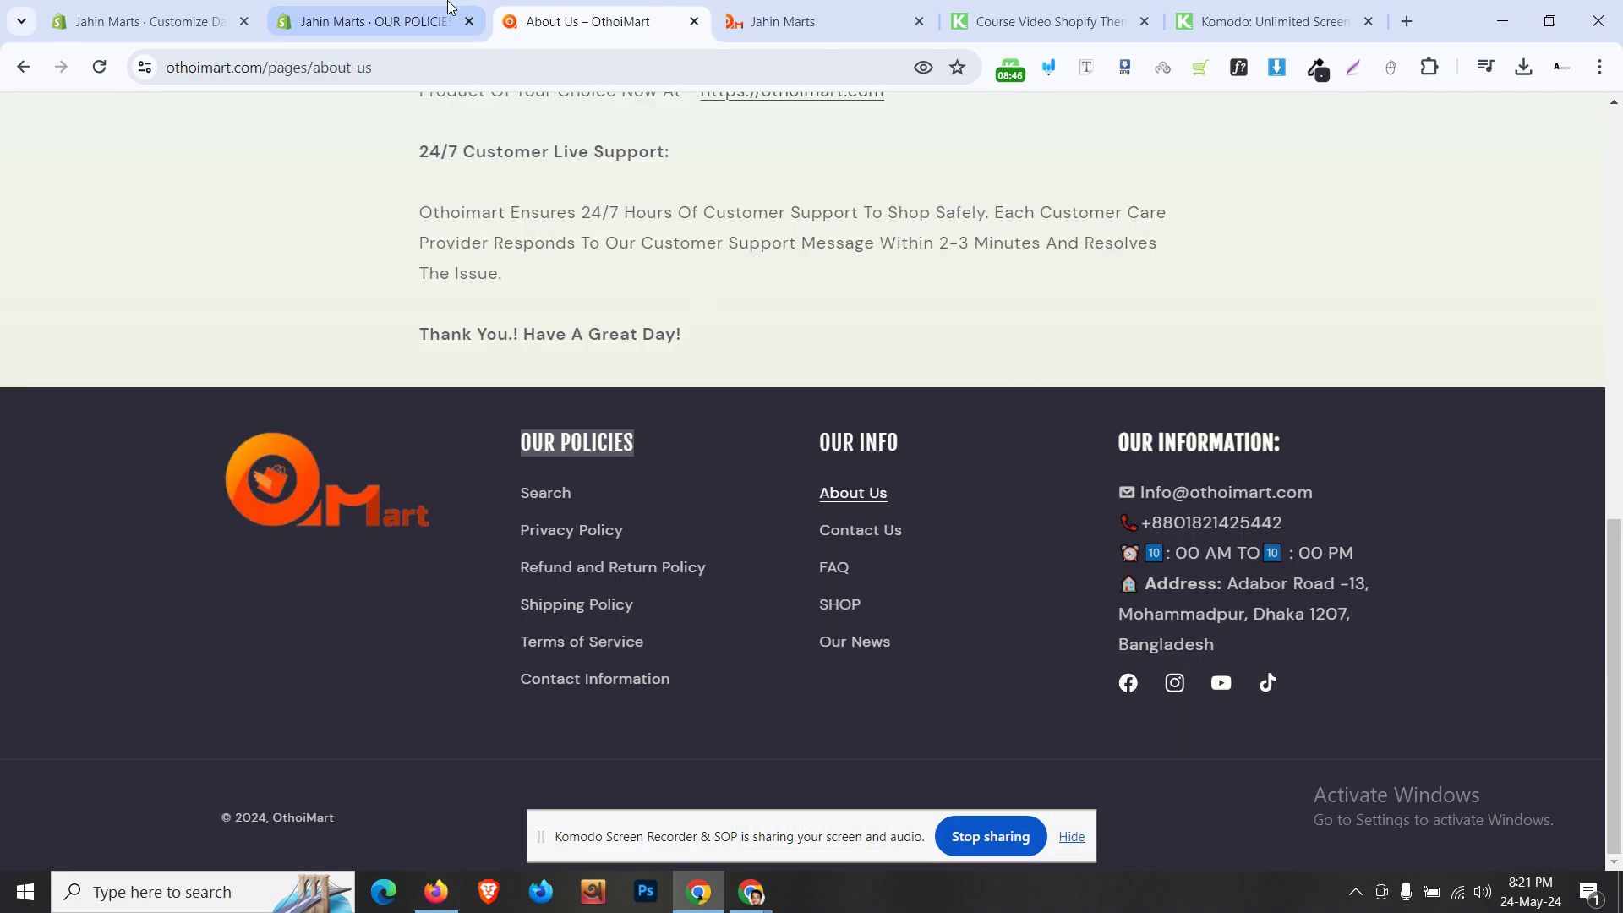
click(372, 21)
- Start a new page in the Jahin Marts store and title it About Us
click(131, 562)
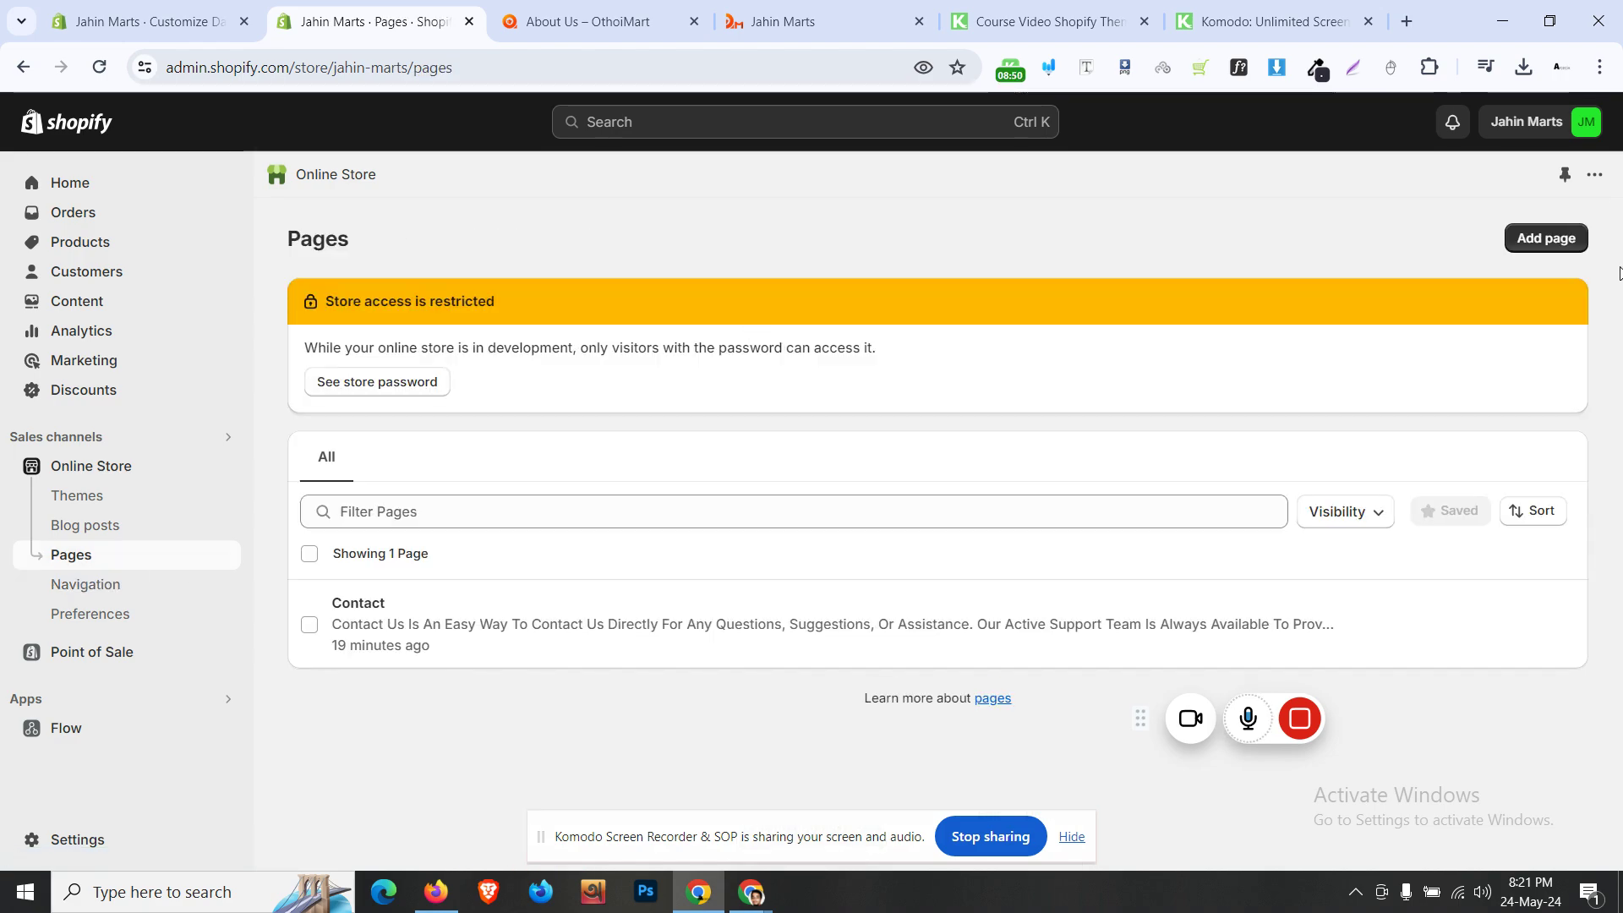
click(1563, 241)
click(609, 22)
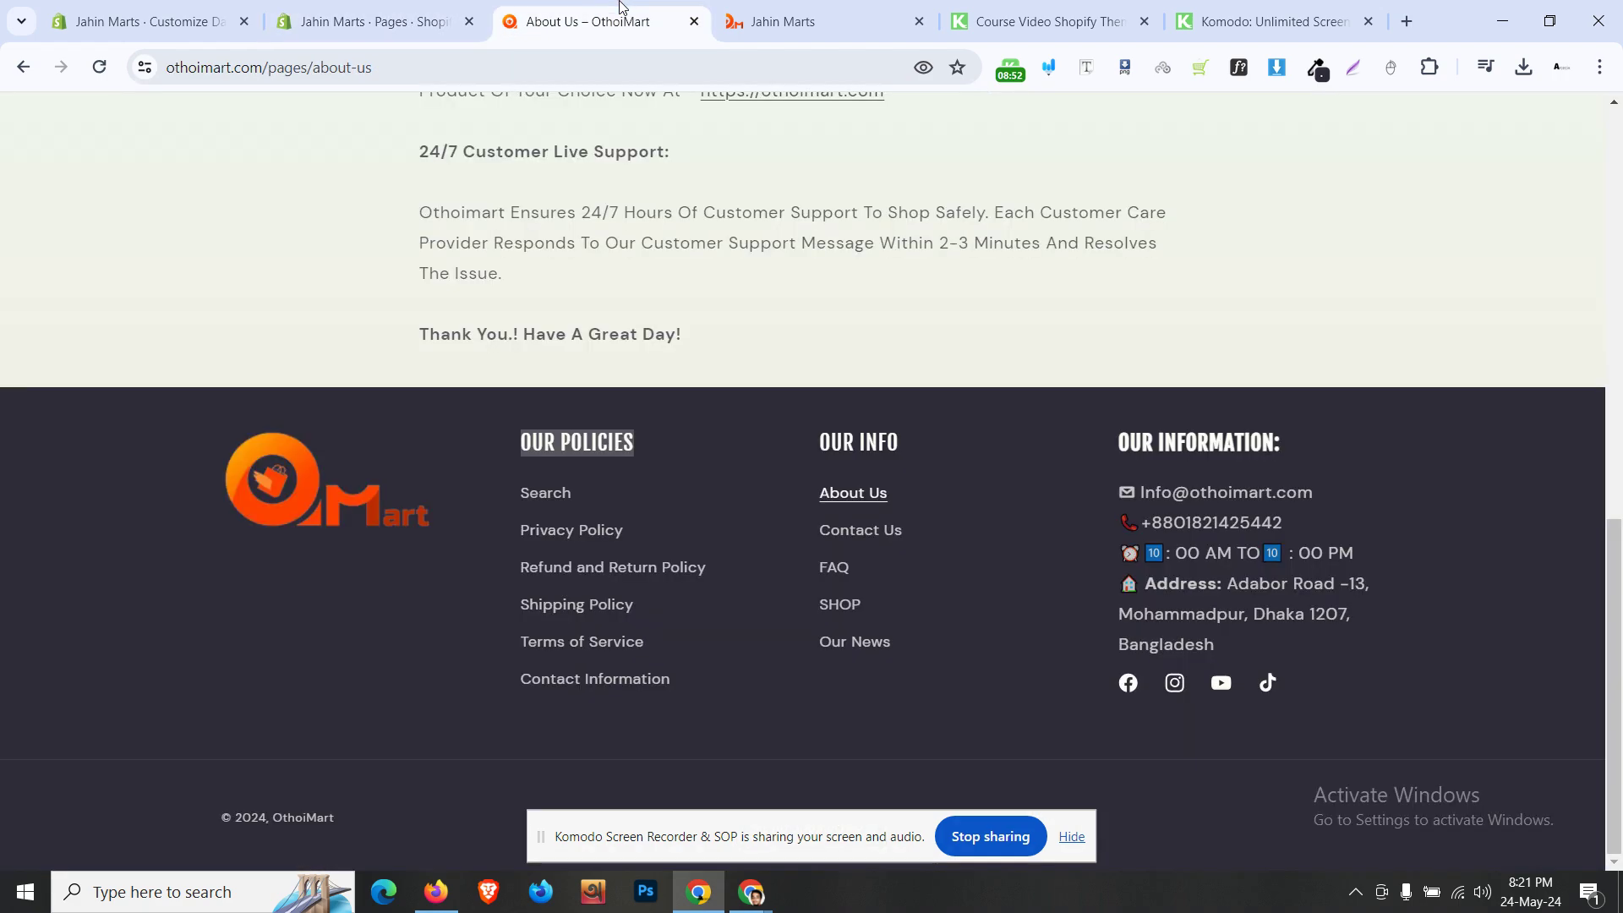
scroll(562, 414, up, 5)
scroll(562, 413, up, 5)
click(449, 29)
click(672, 336)
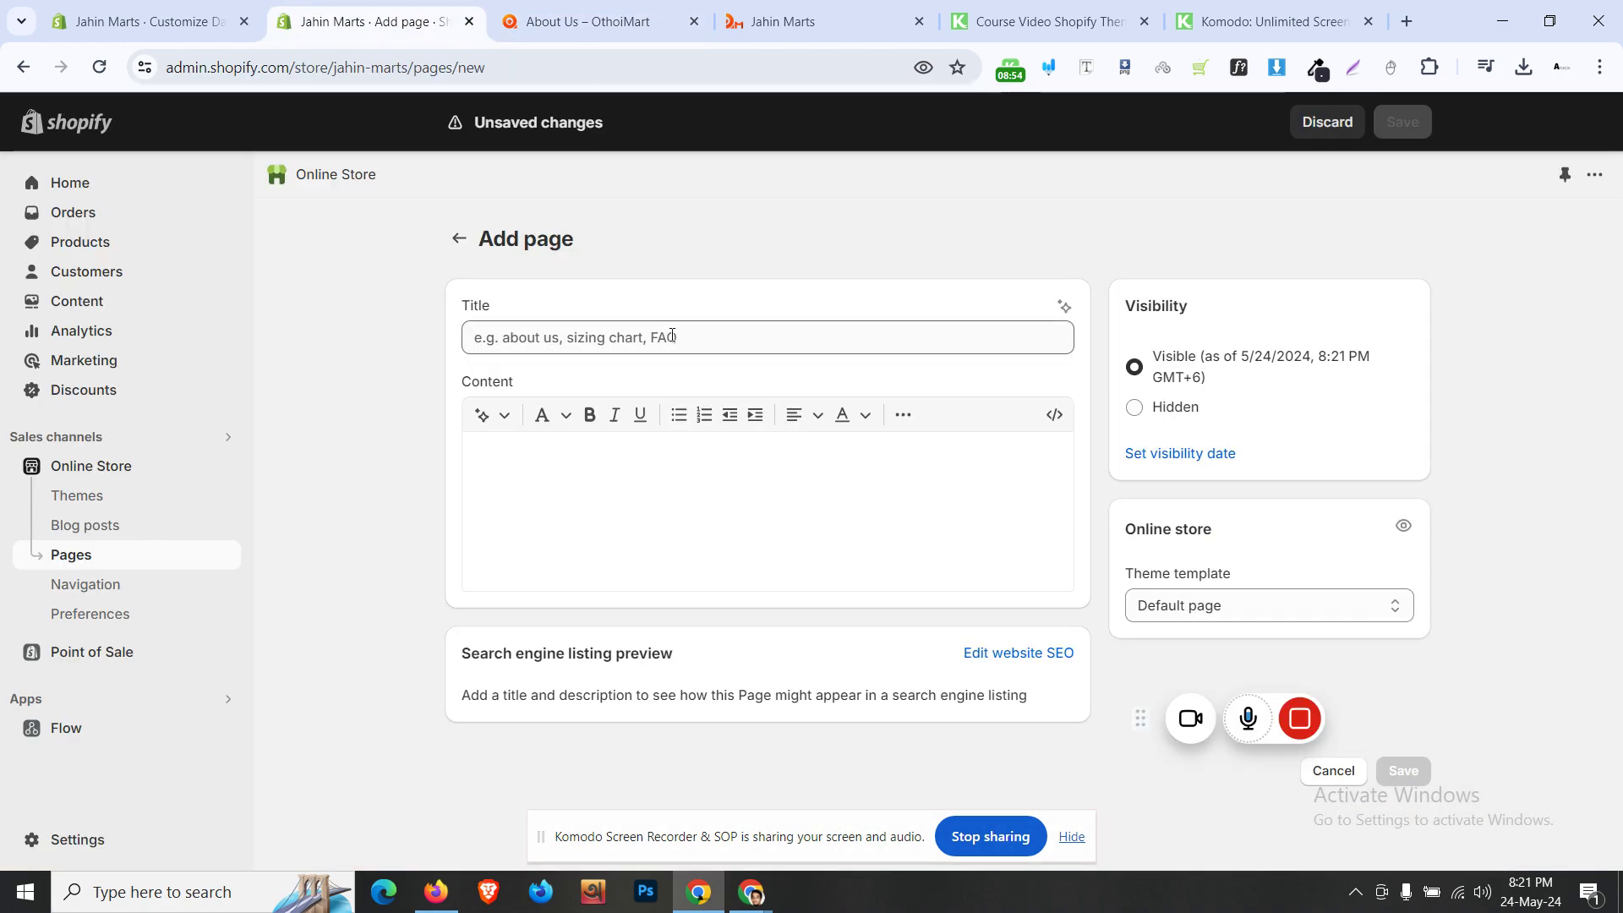
text(About Us)
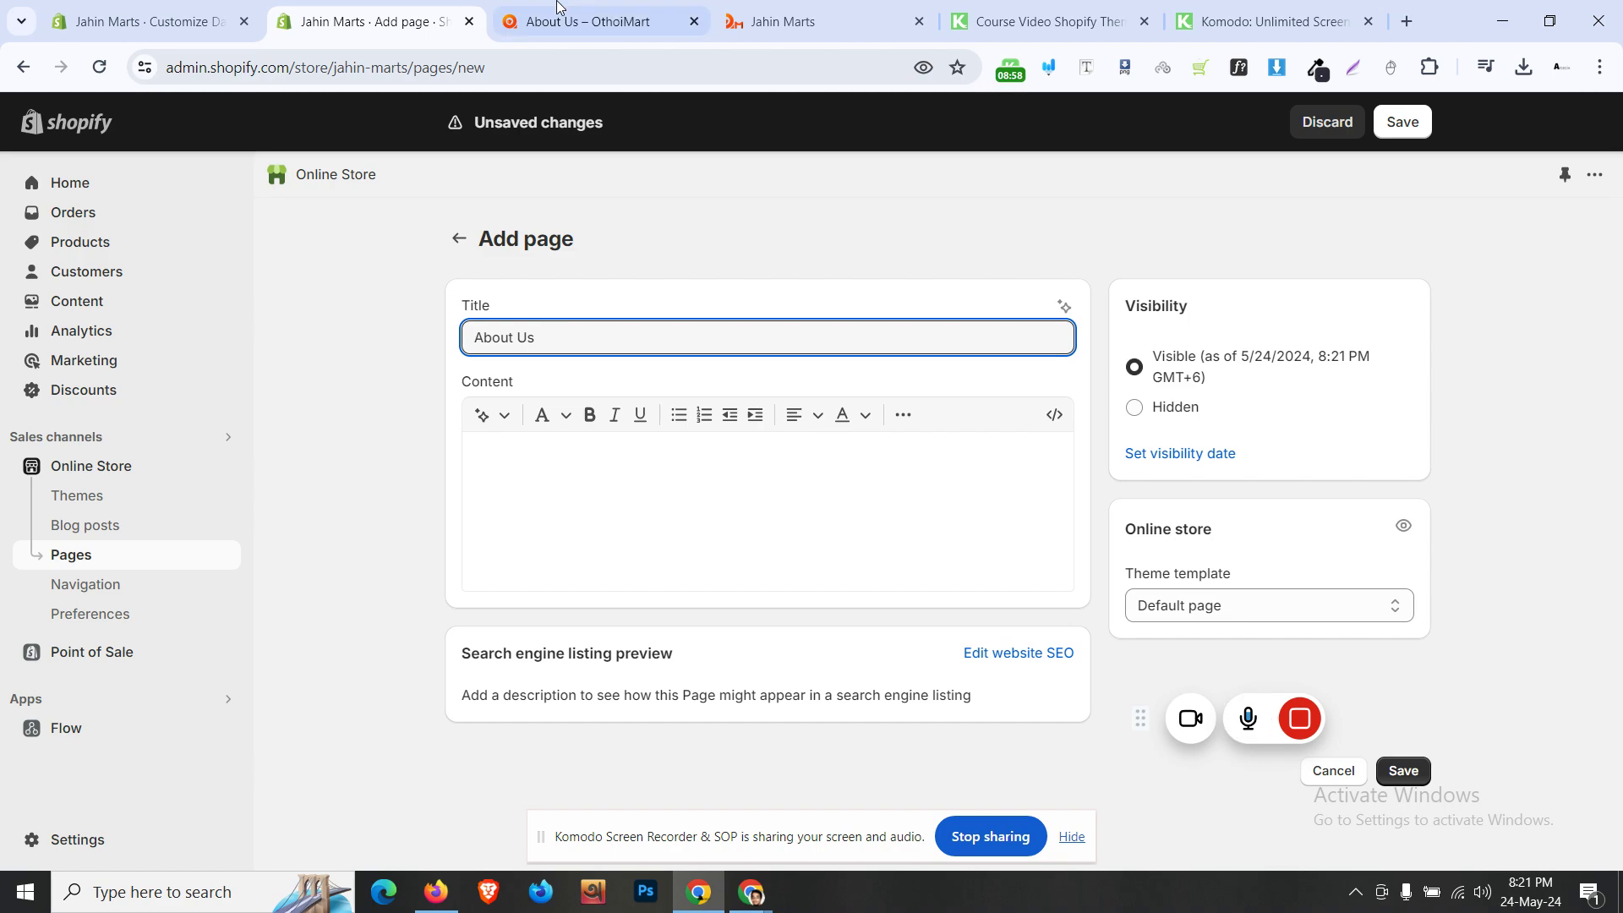
- Copy the full body text of OthoiMart's About Us page, from the welcome line to the closing thank-you line
click(609, 21)
scroll(674, 313, down, 4)
scroll(674, 313, up, 1)
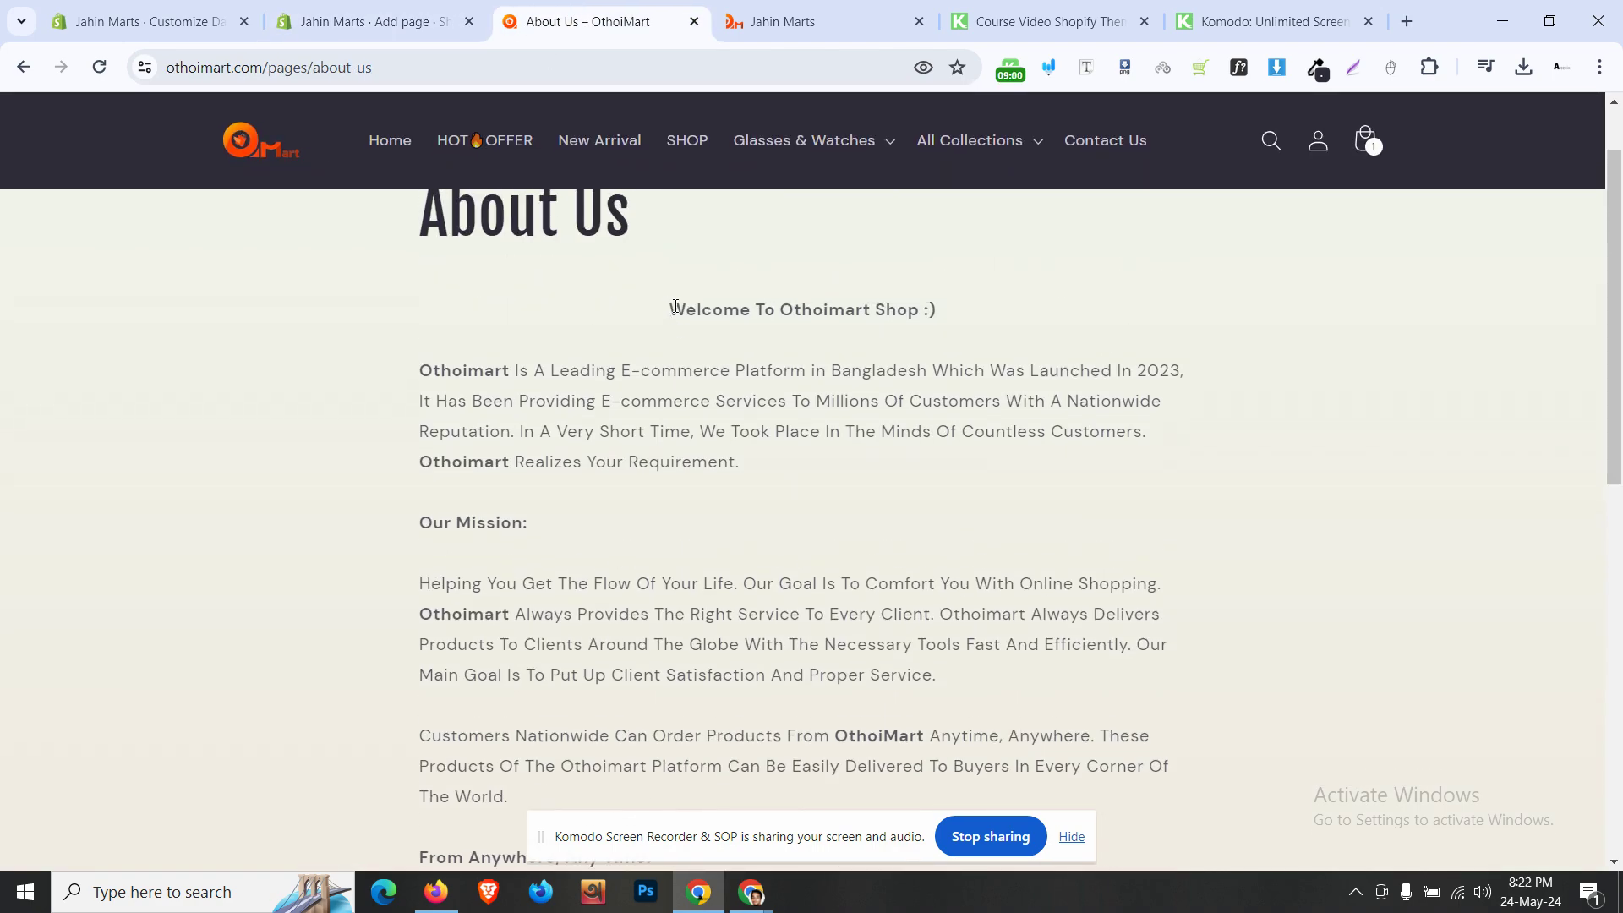
drag(671, 312, 692, 341)
key(ctrl+c)
- Paste the copied OthoiMart text into the About Us page's content and save the page
click(372, 21)
click(709, 555)
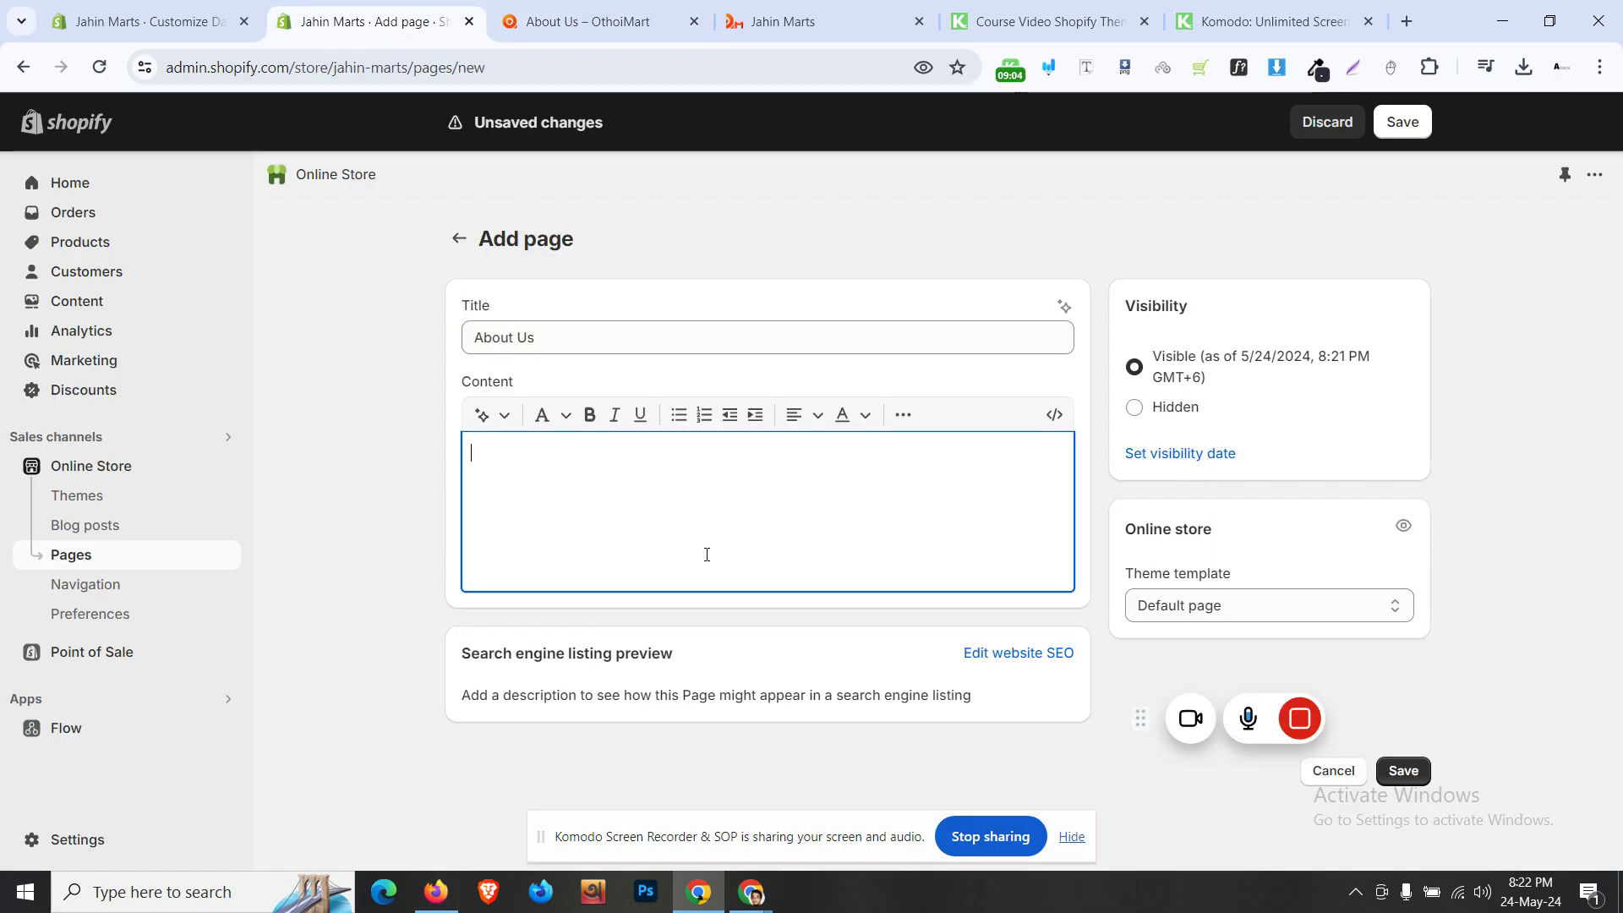
key(ctrl+v)
click(1415, 125)
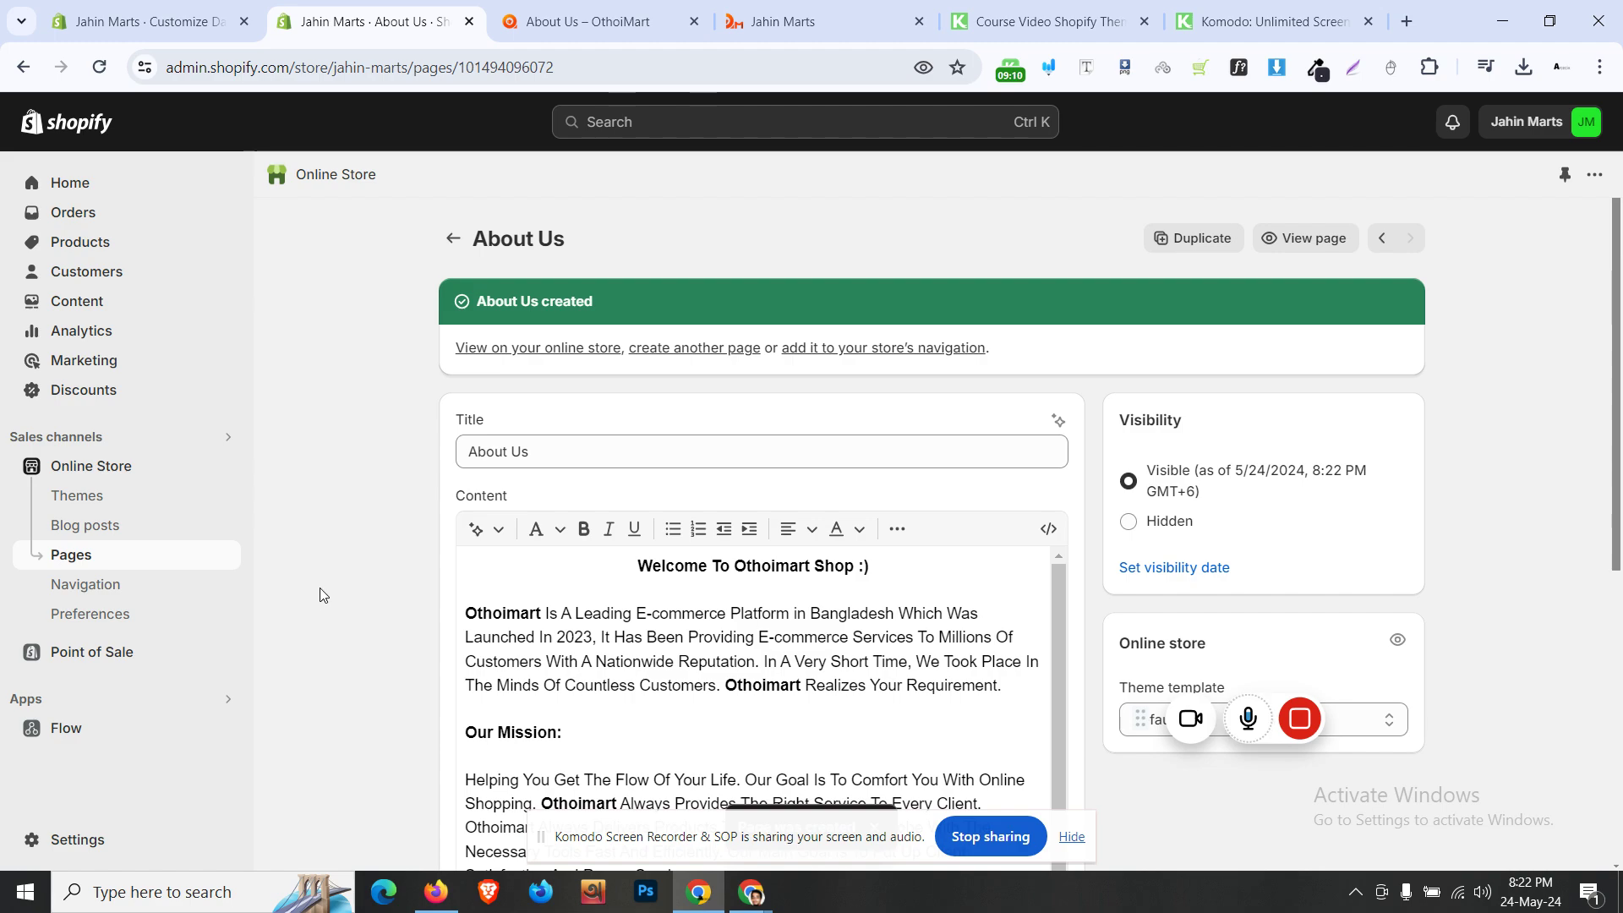
- Open OthoiMart's Contact Us page from its footer and look through it down to the footer links
click(596, 7)
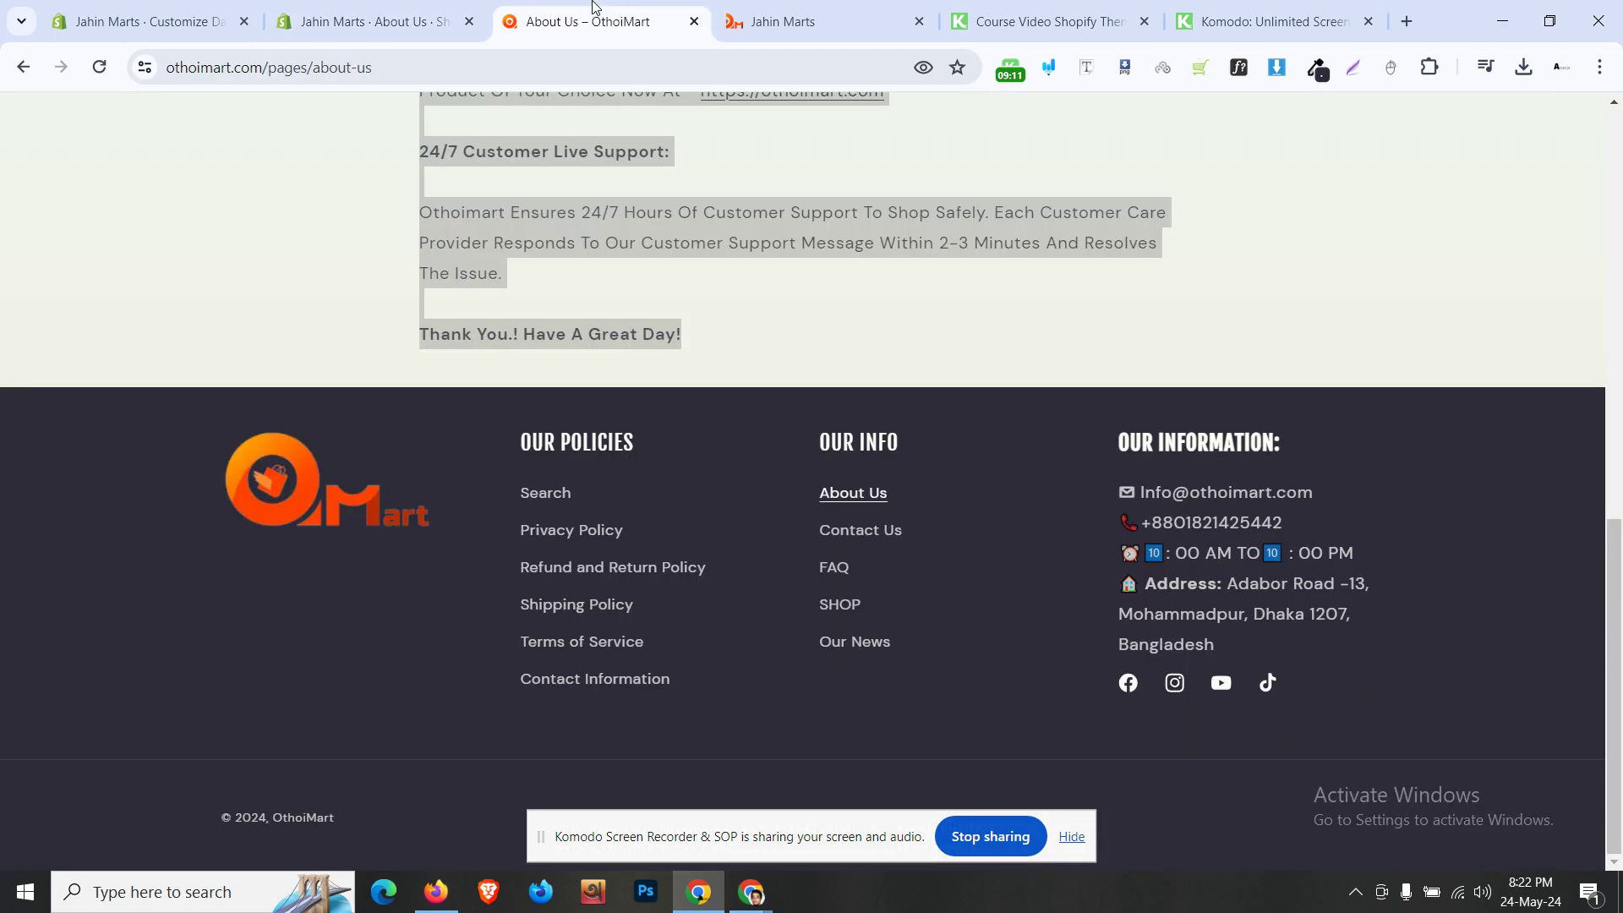
click(835, 532)
scroll(839, 532, down, 3)
scroll(836, 532, down, 5)
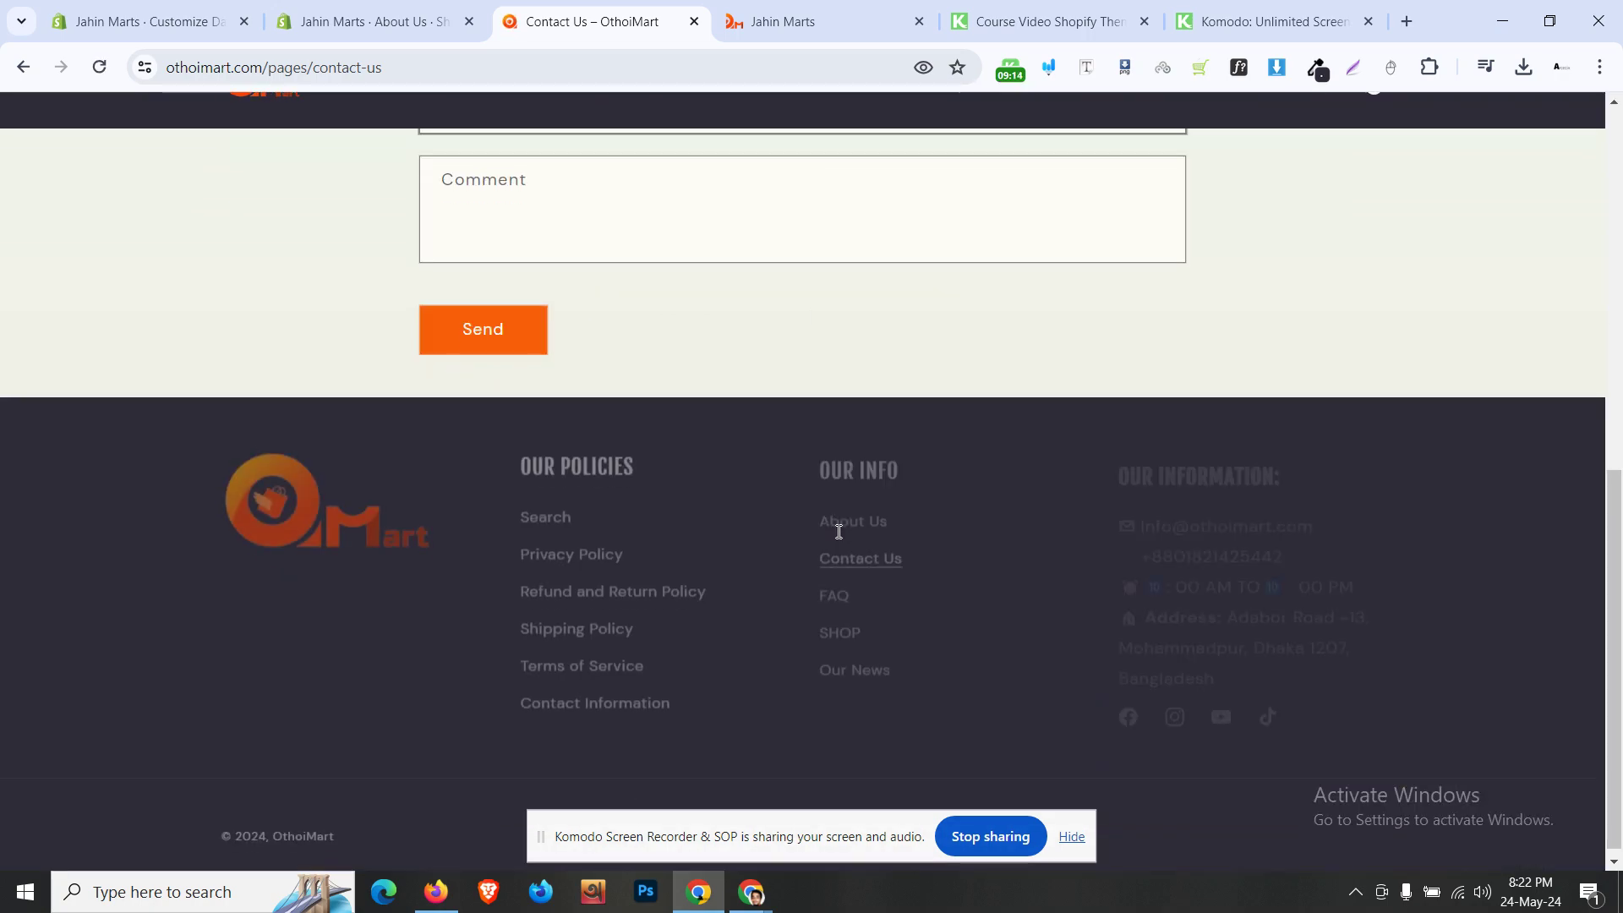
- Open OthoiMart's FAQ page and copy all four questions with their answers
click(848, 572)
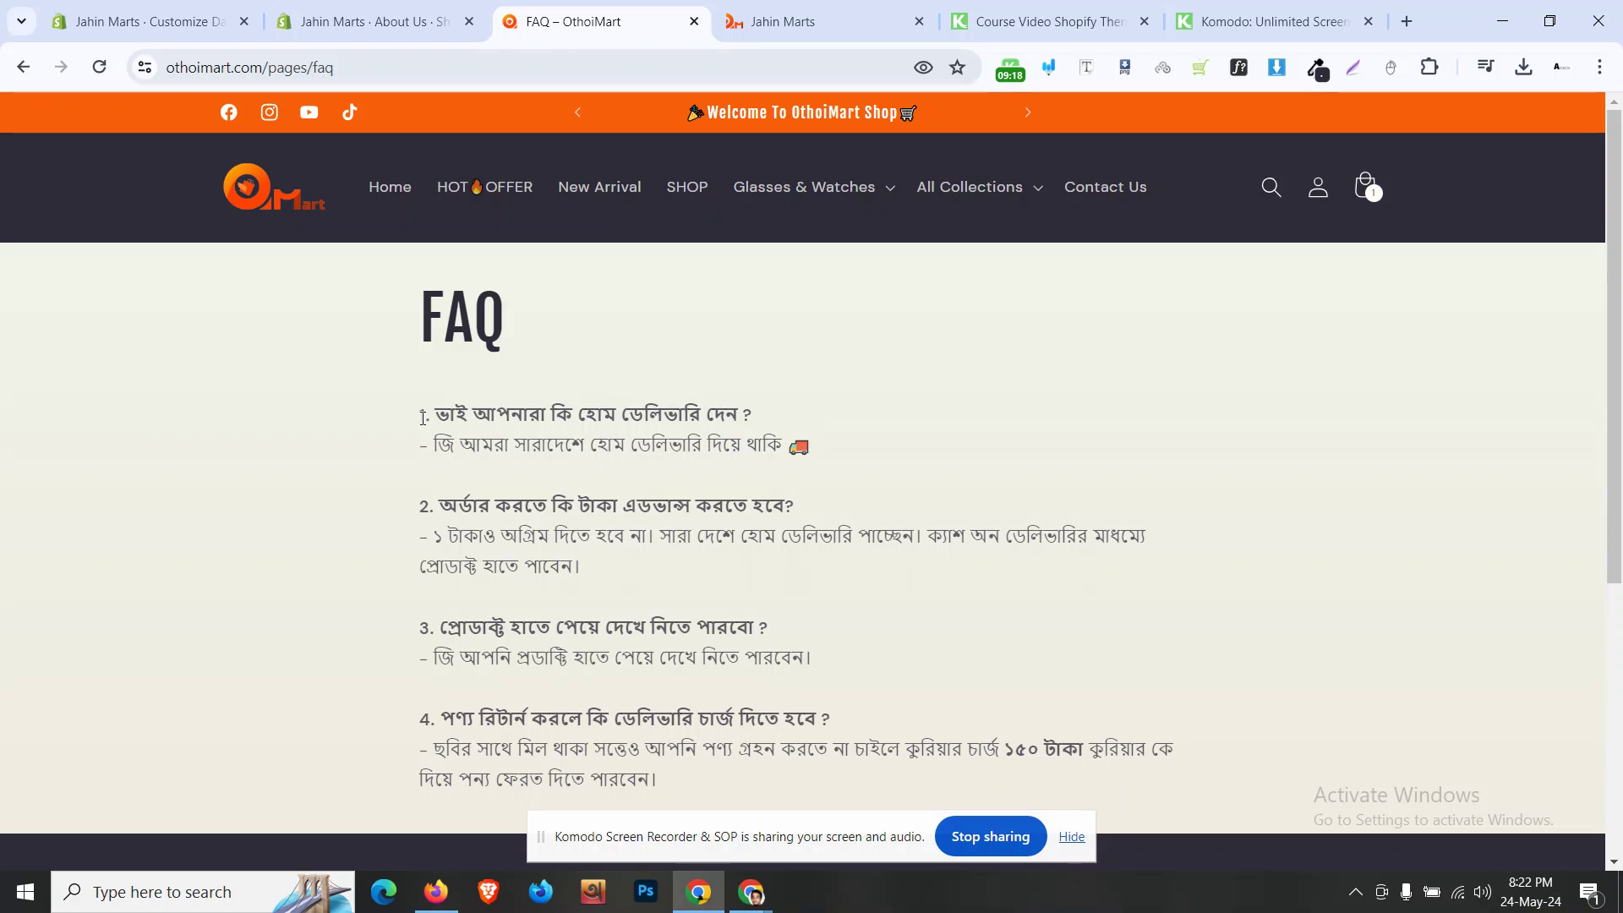
drag(423, 417, 663, 782)
scroll(670, 551, down, 2)
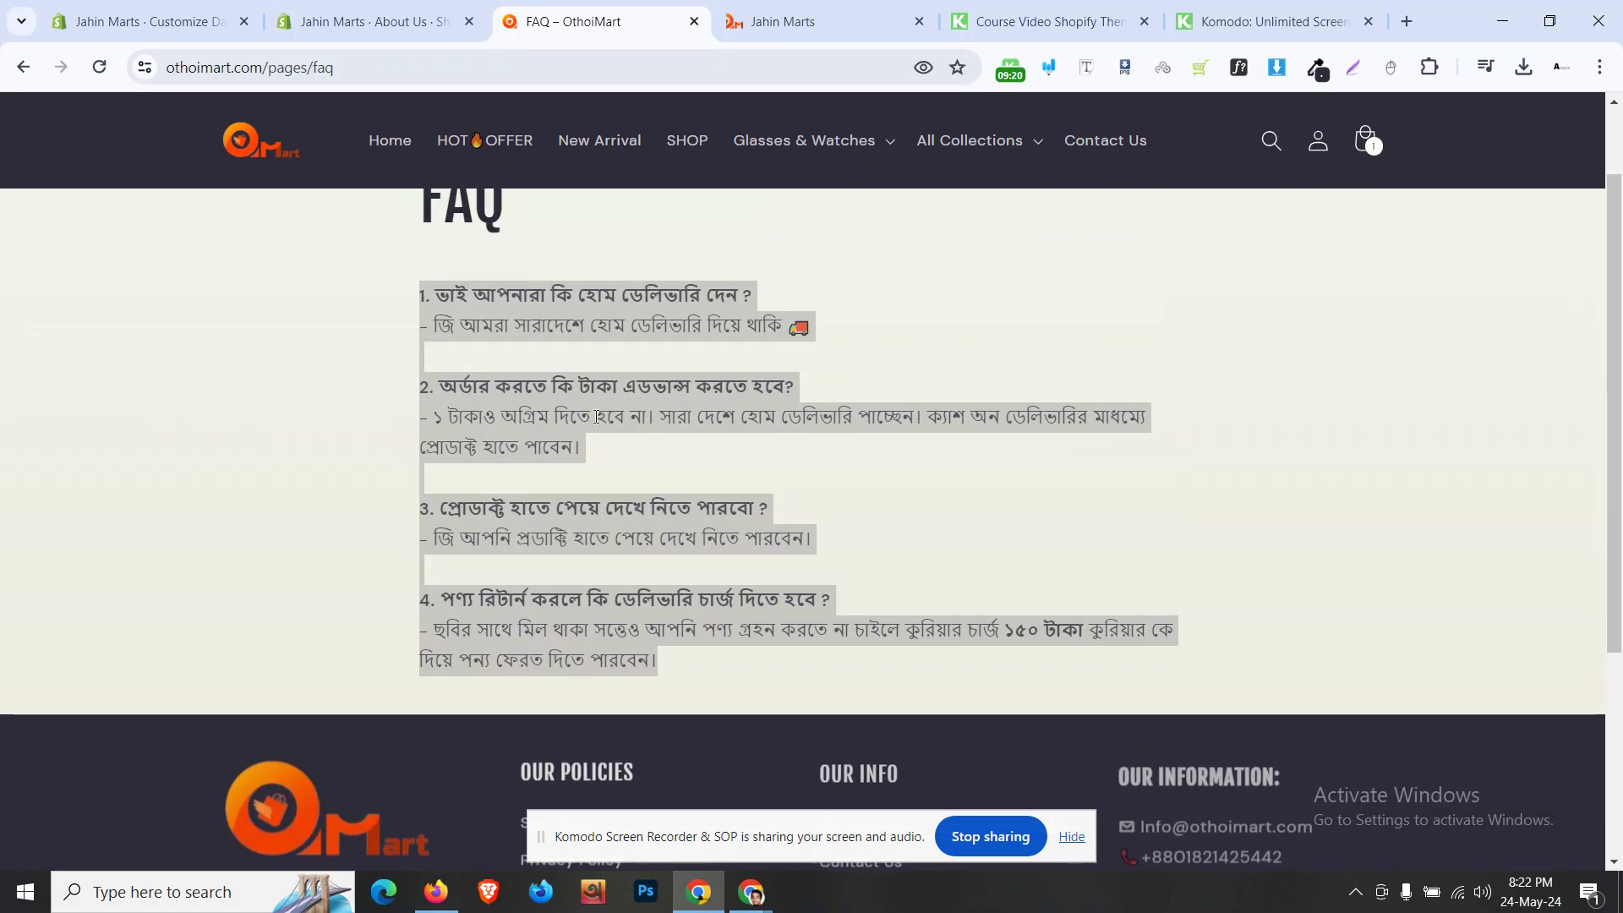
right_click(623, 335)
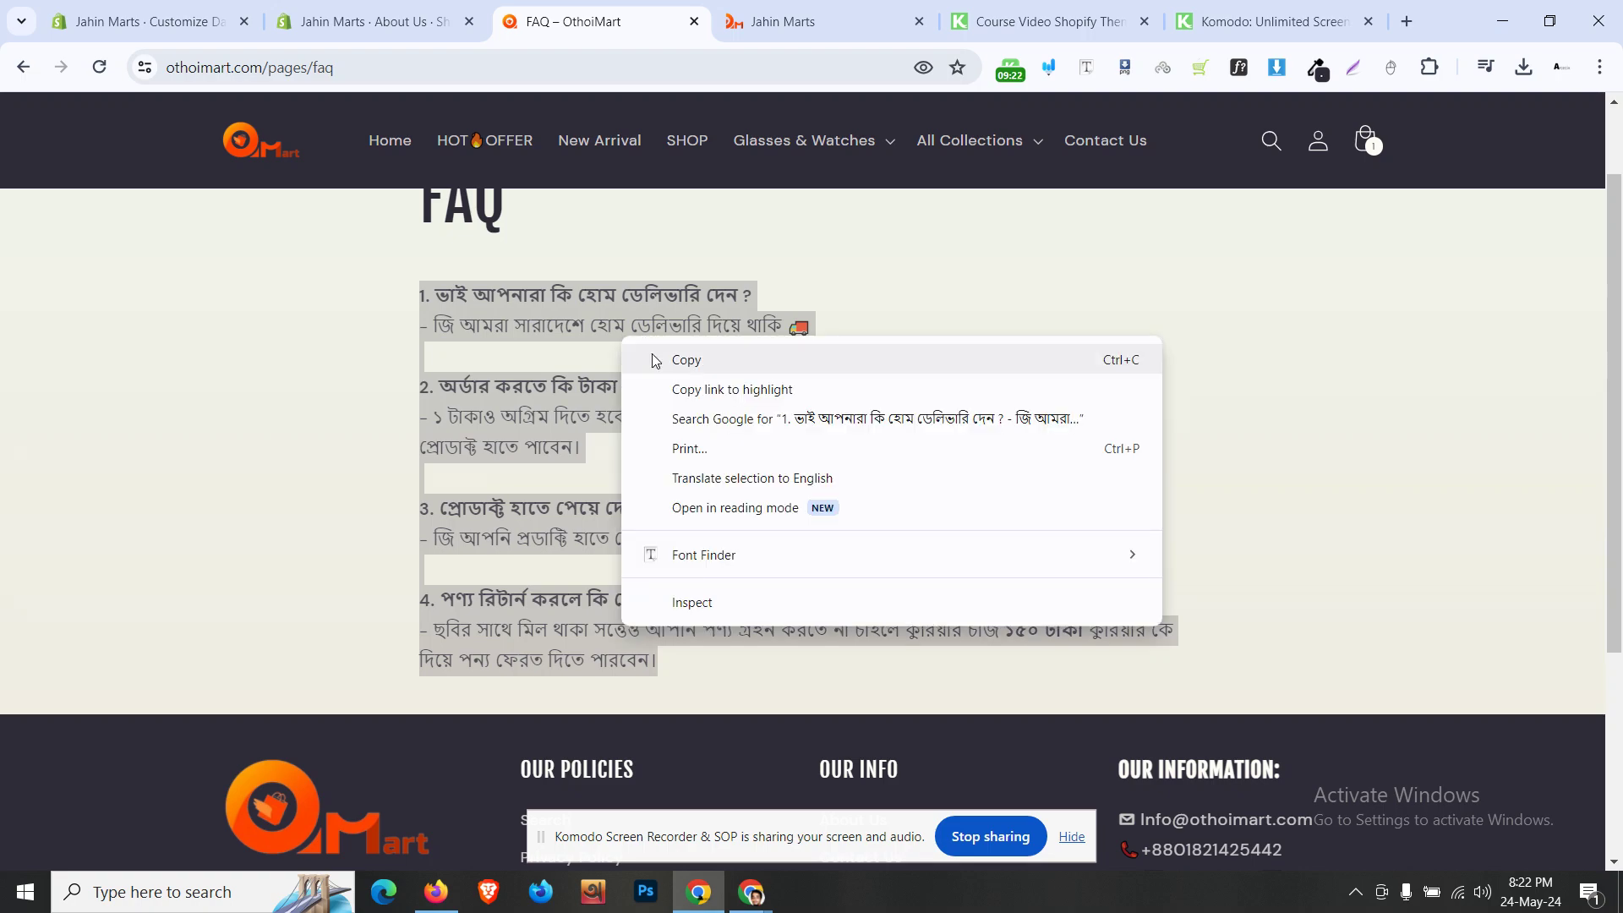
click(660, 355)
- Start another new page in the Jahin Marts store and title it FAQ
click(372, 21)
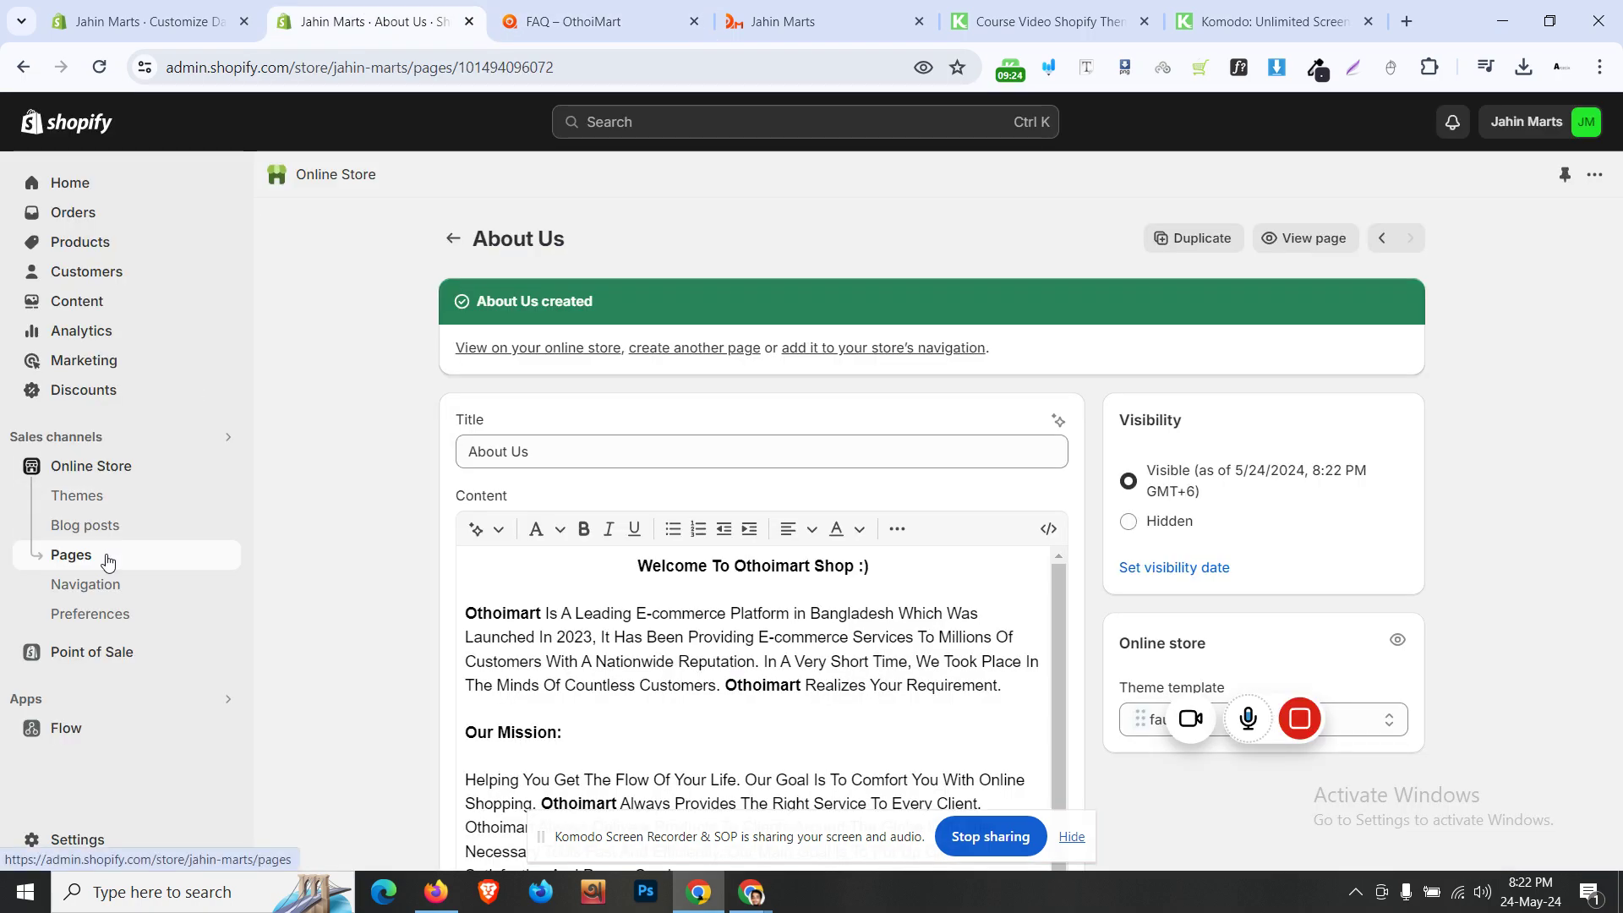
click(108, 562)
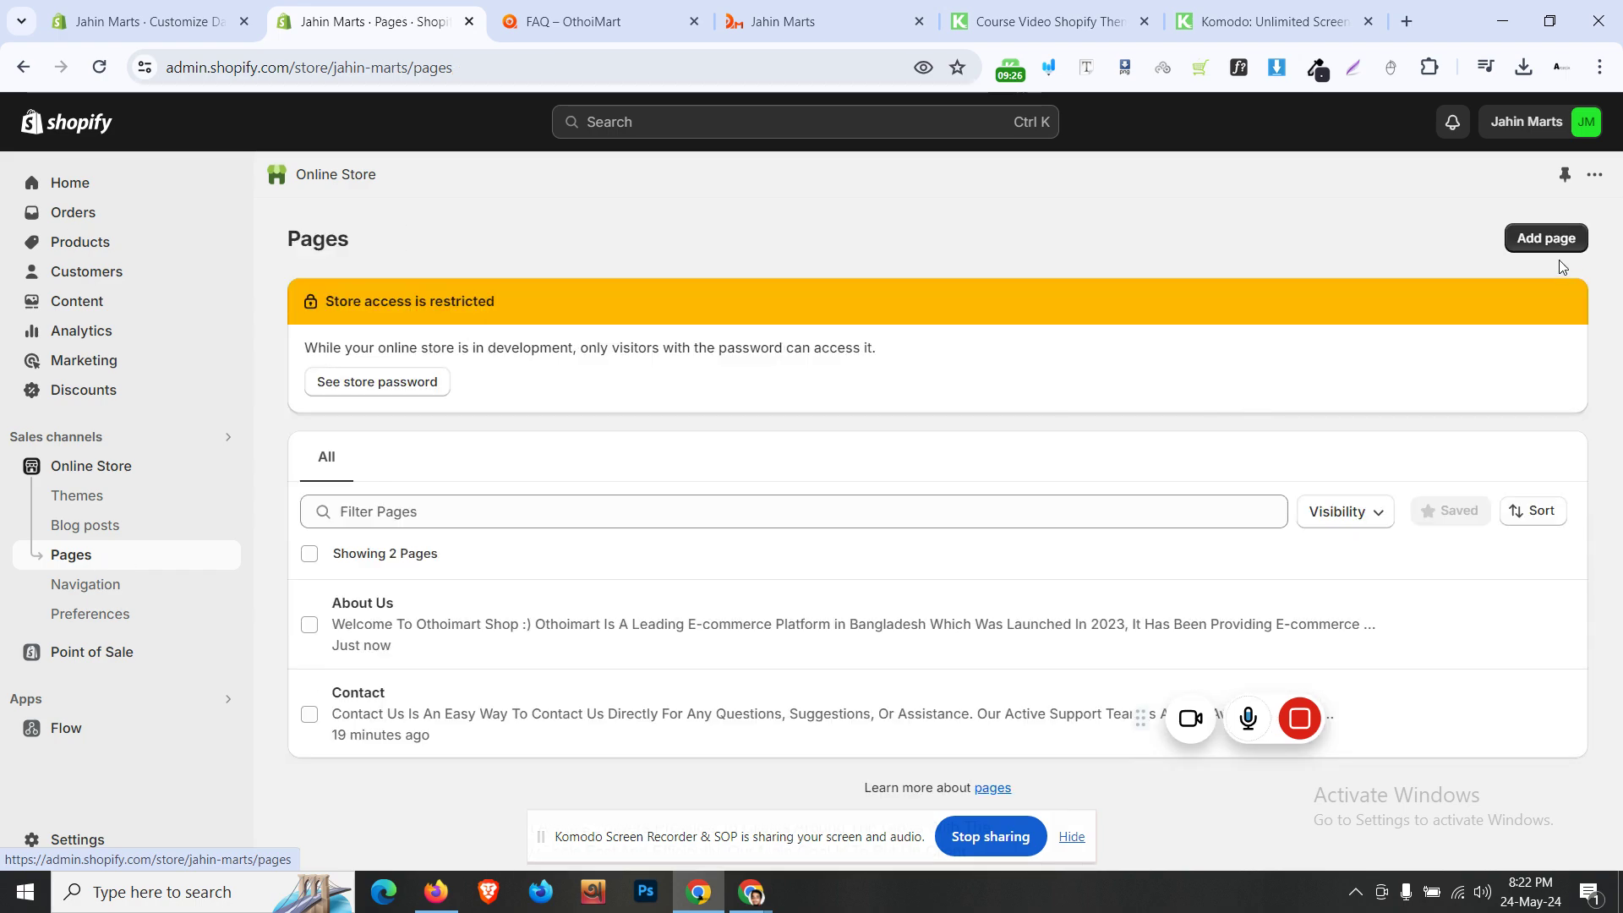
click(1547, 237)
click(636, 326)
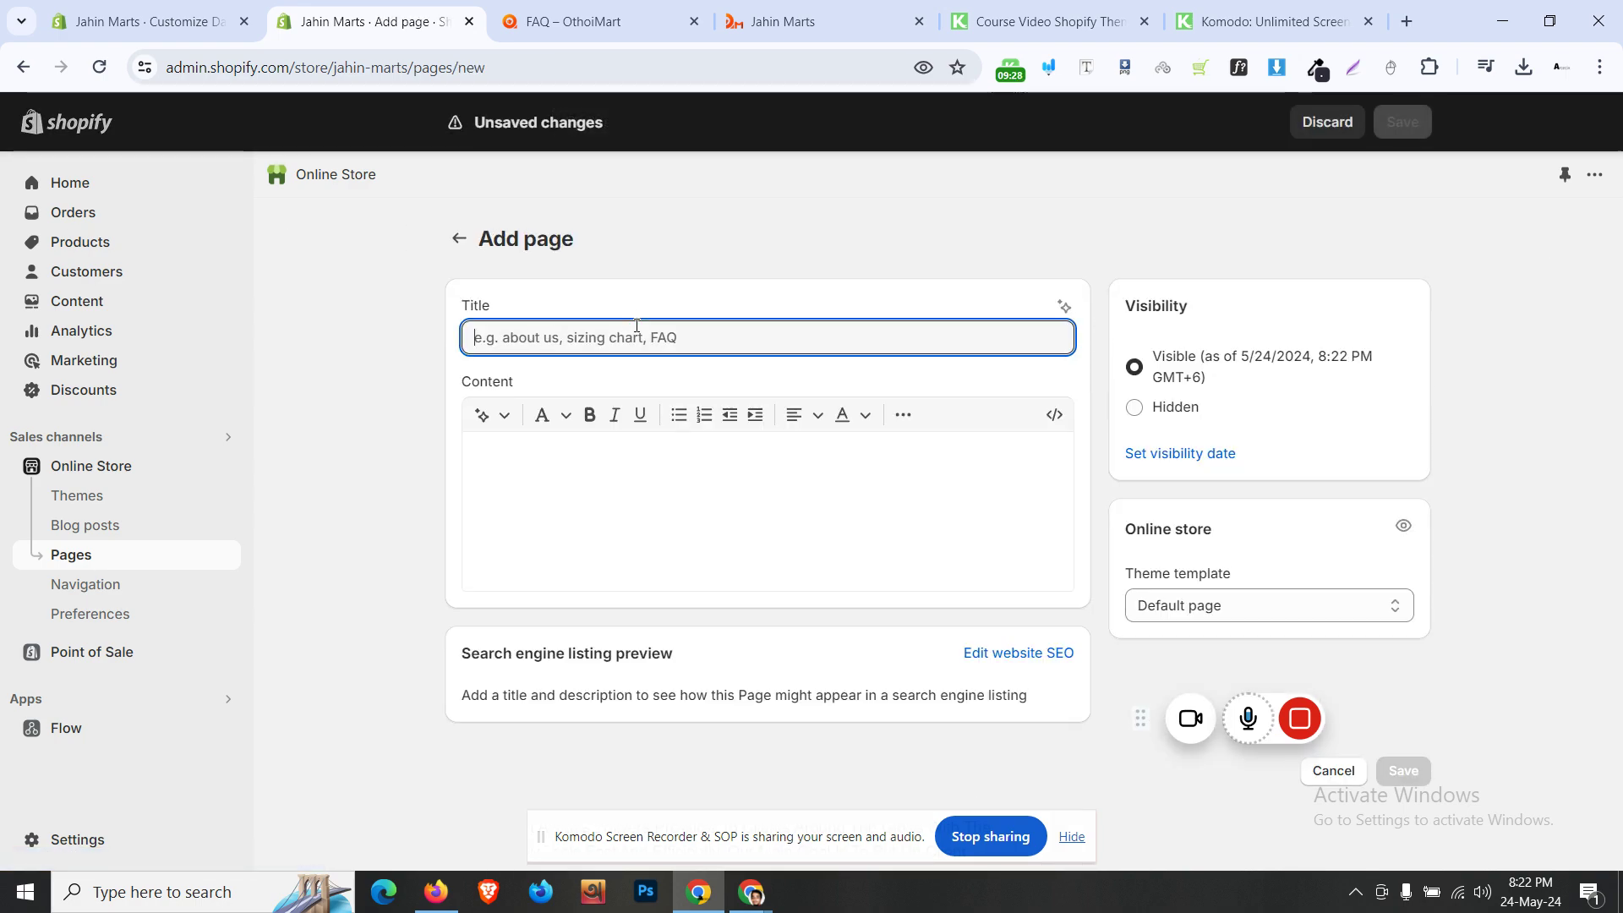
text(FAQ)
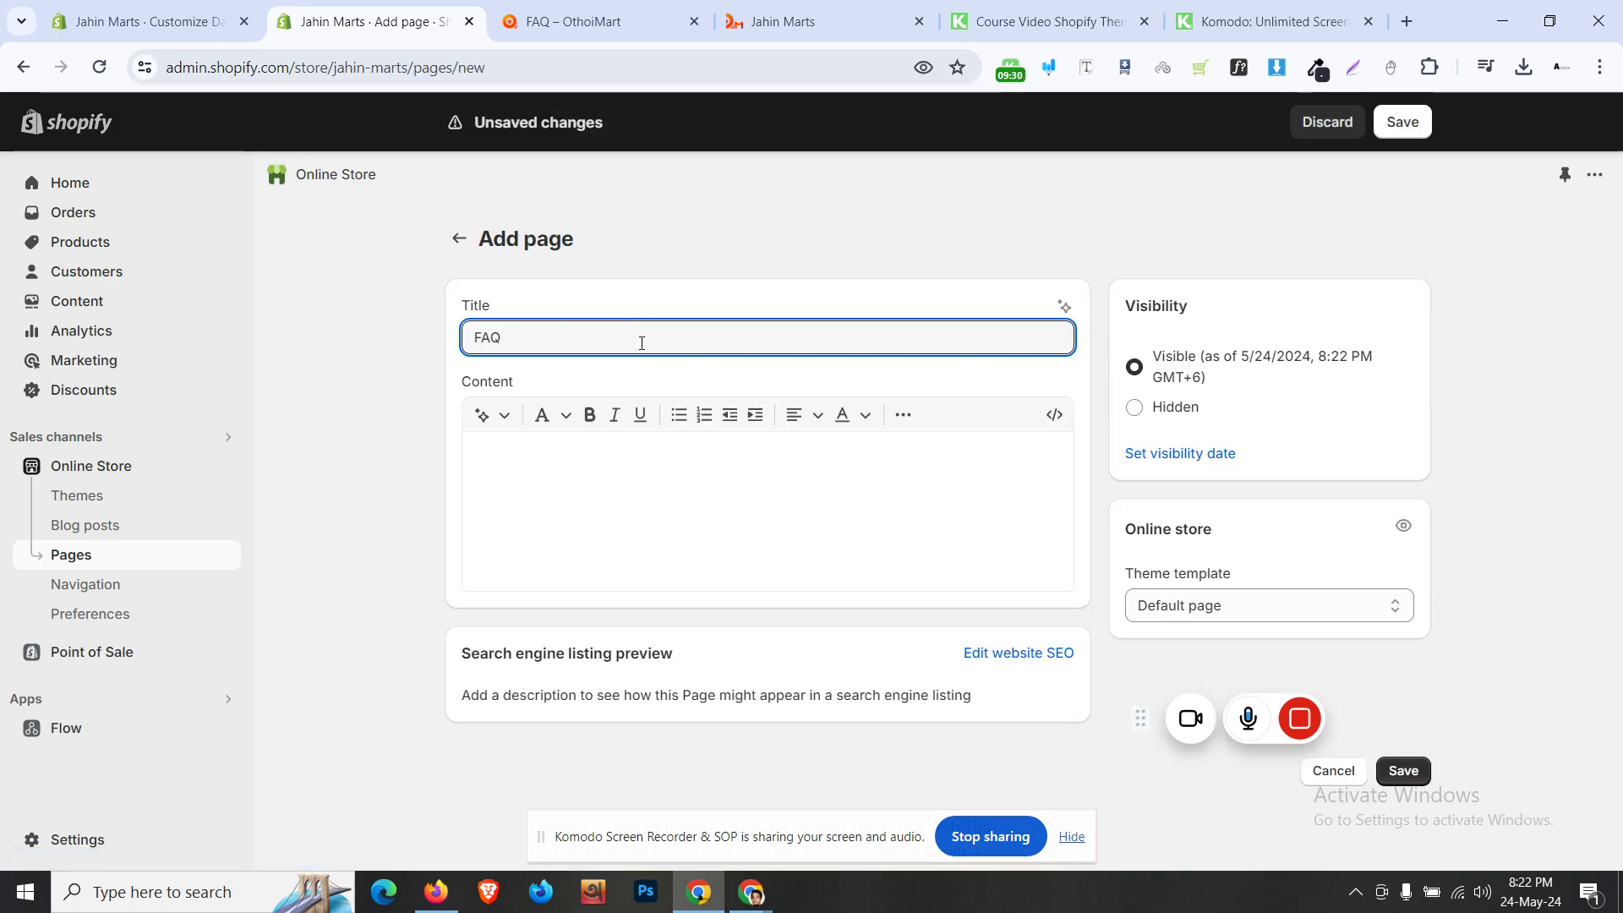
- Paste the copied questions and answers into the FAQ page's content and save the page
click(724, 489)
key(ctrl+v)
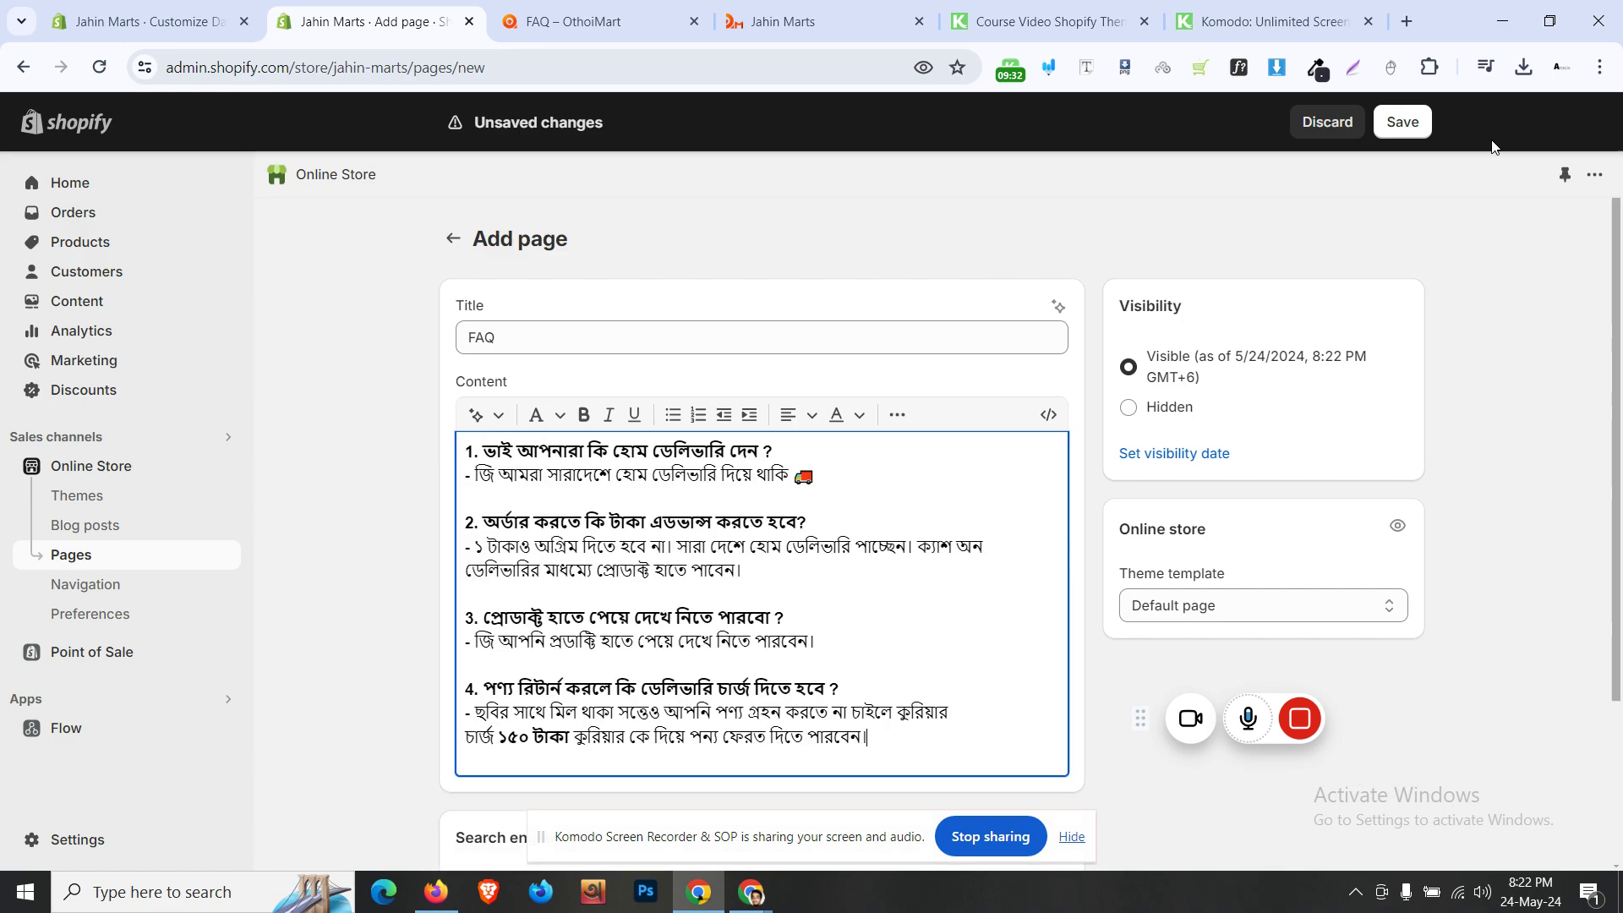
click(1402, 122)
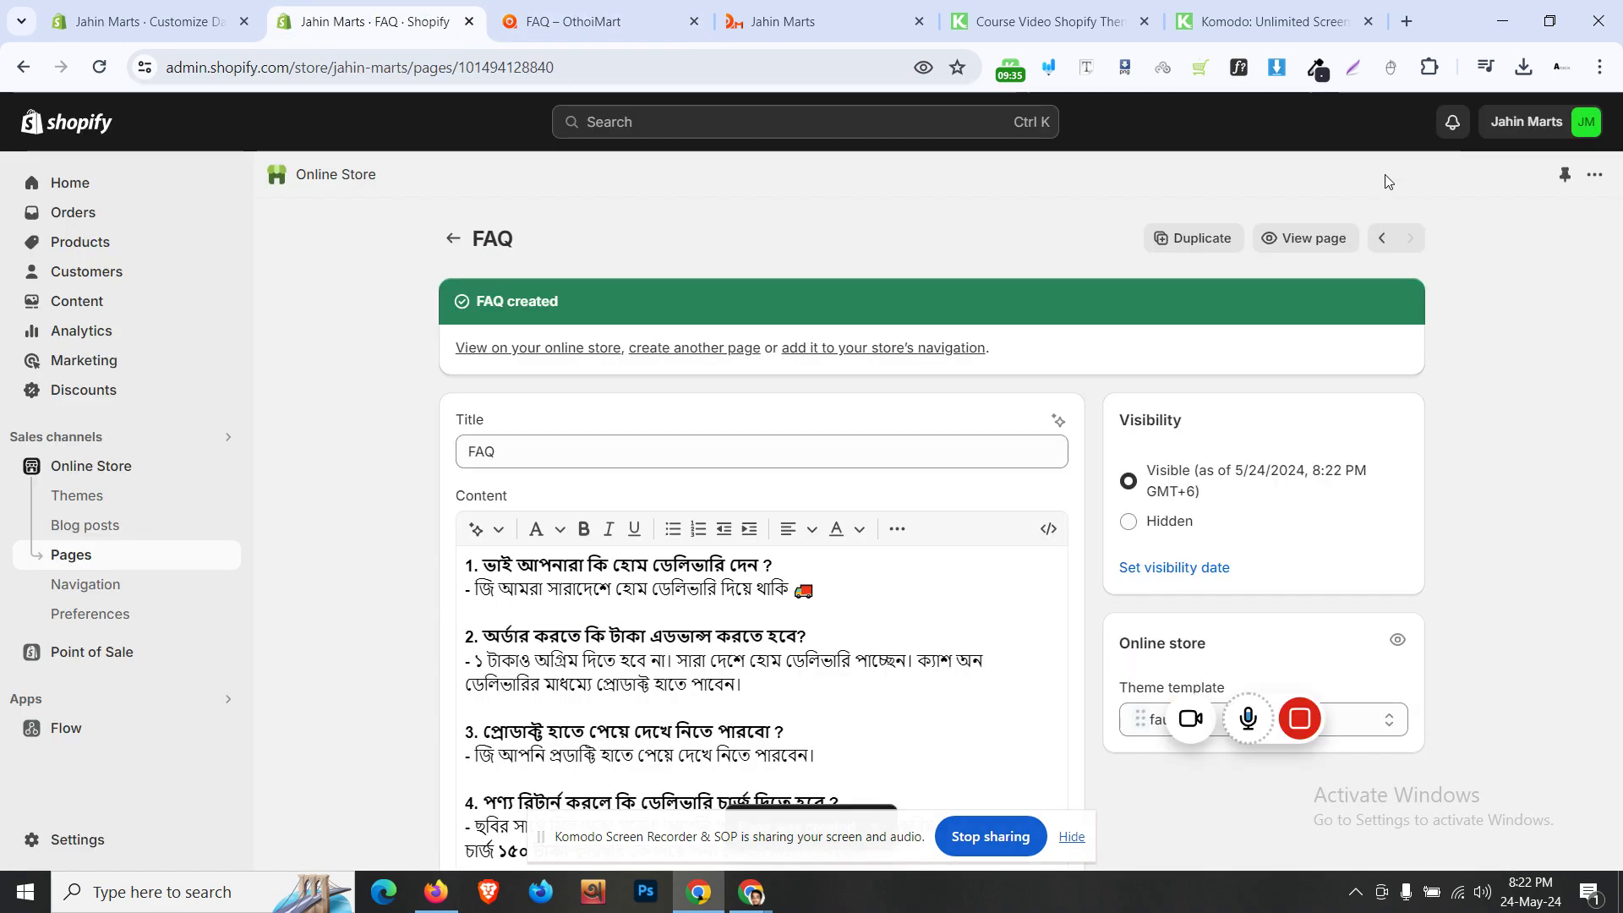
click(1269, 240)
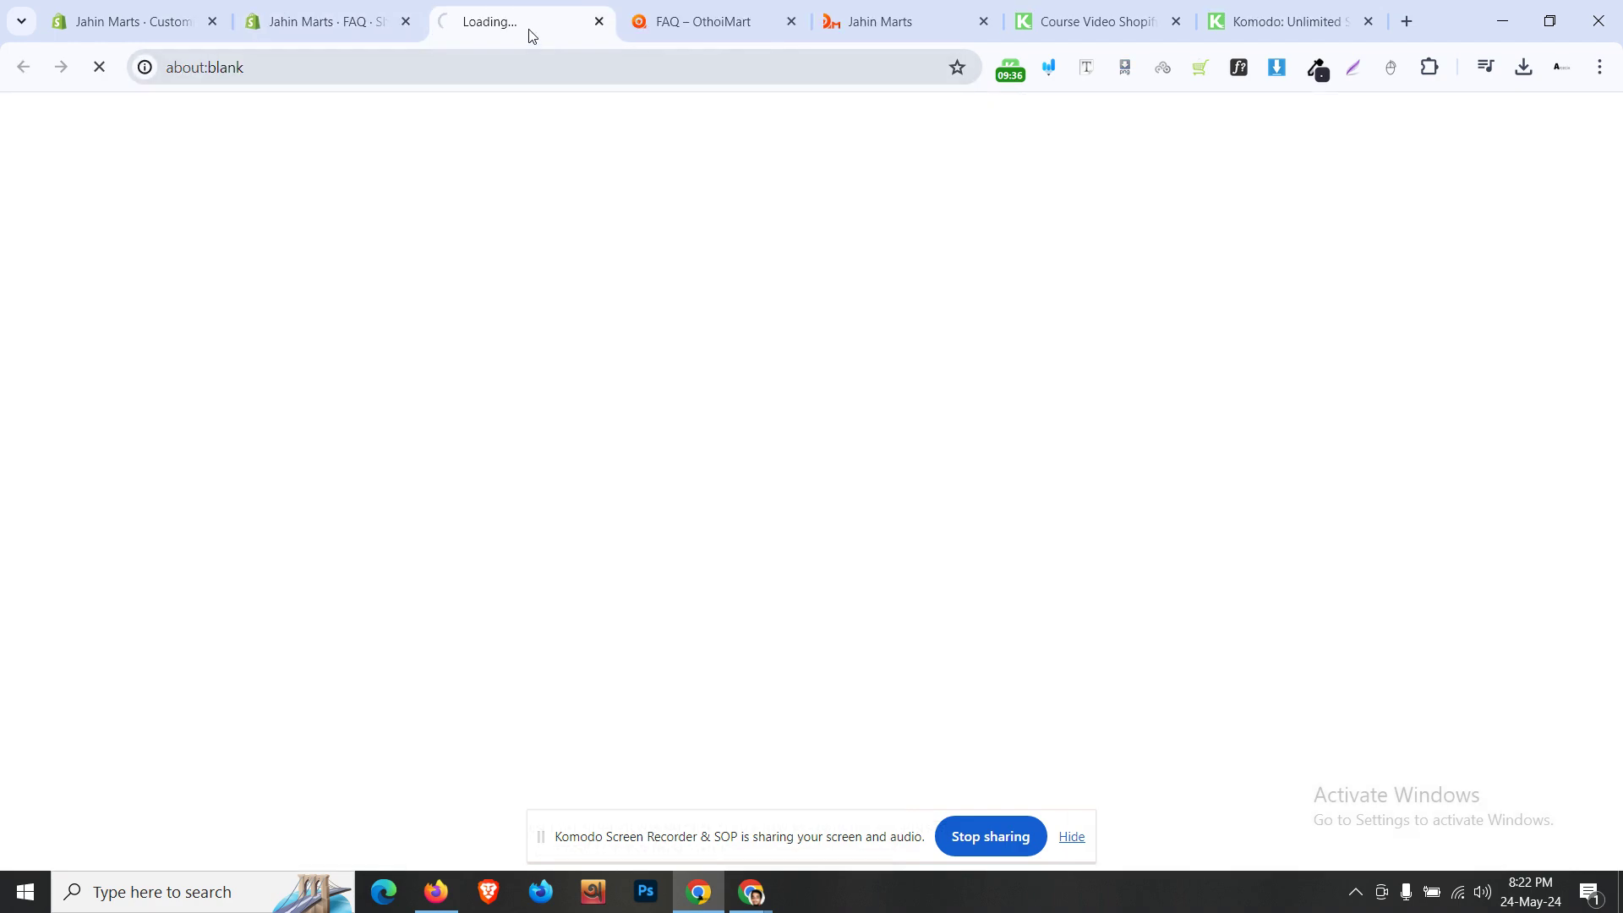
click(599, 21)
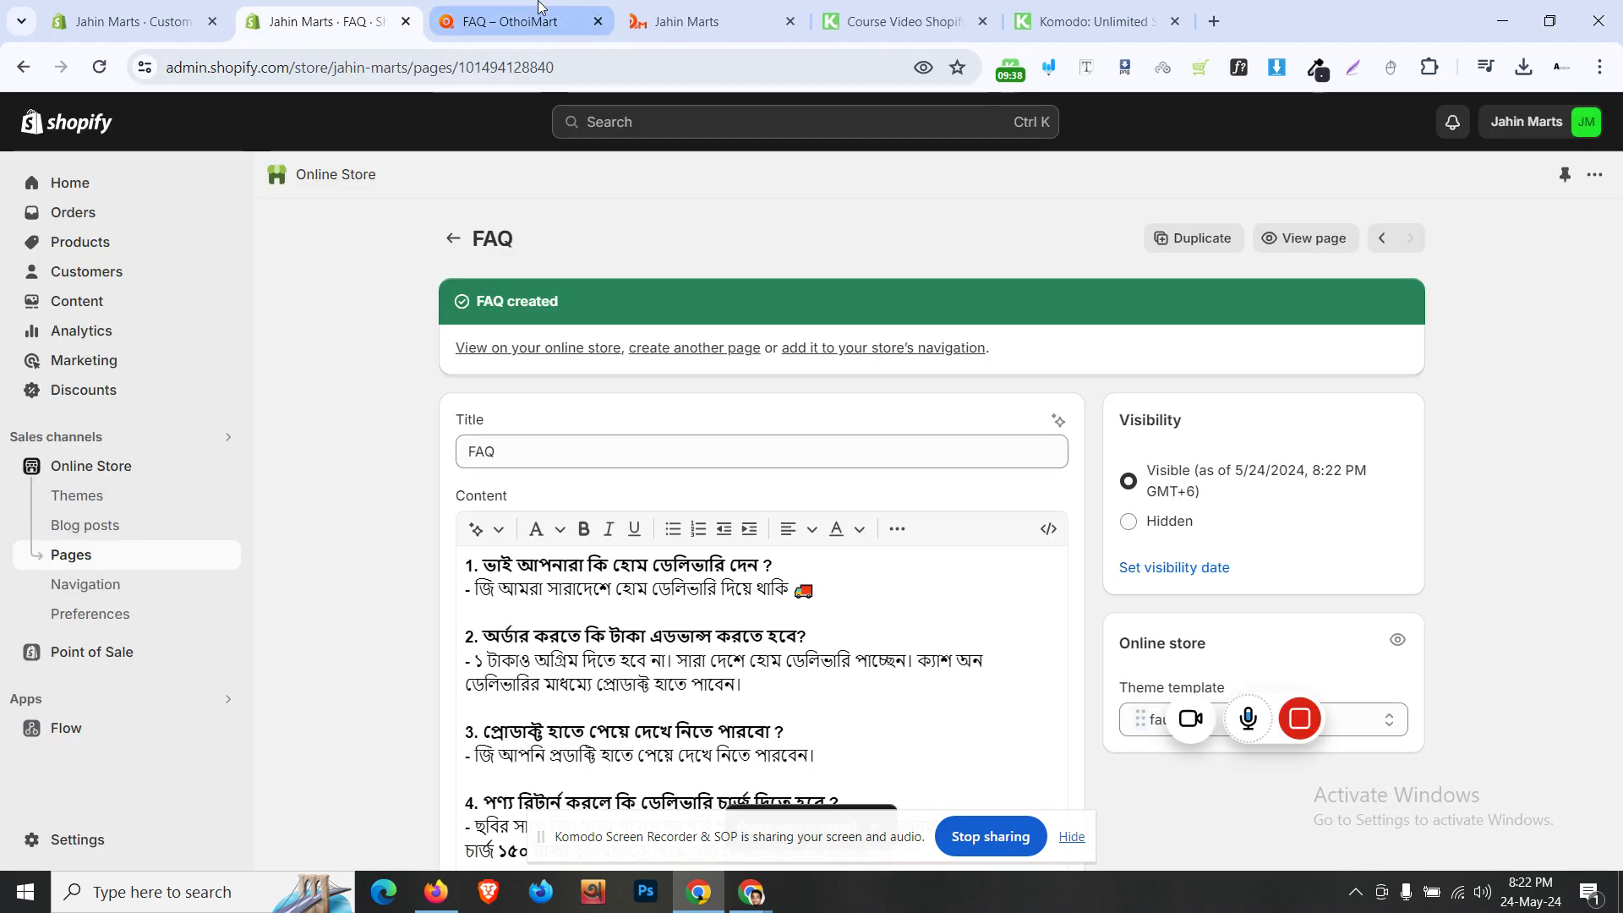
- Examine the pages behind OthoiMart's SHOP and Our News footer links and return to the Jahin Marts store admin
click(524, 21)
scroll(613, 455, down, 3)
scroll(616, 457, down, 1)
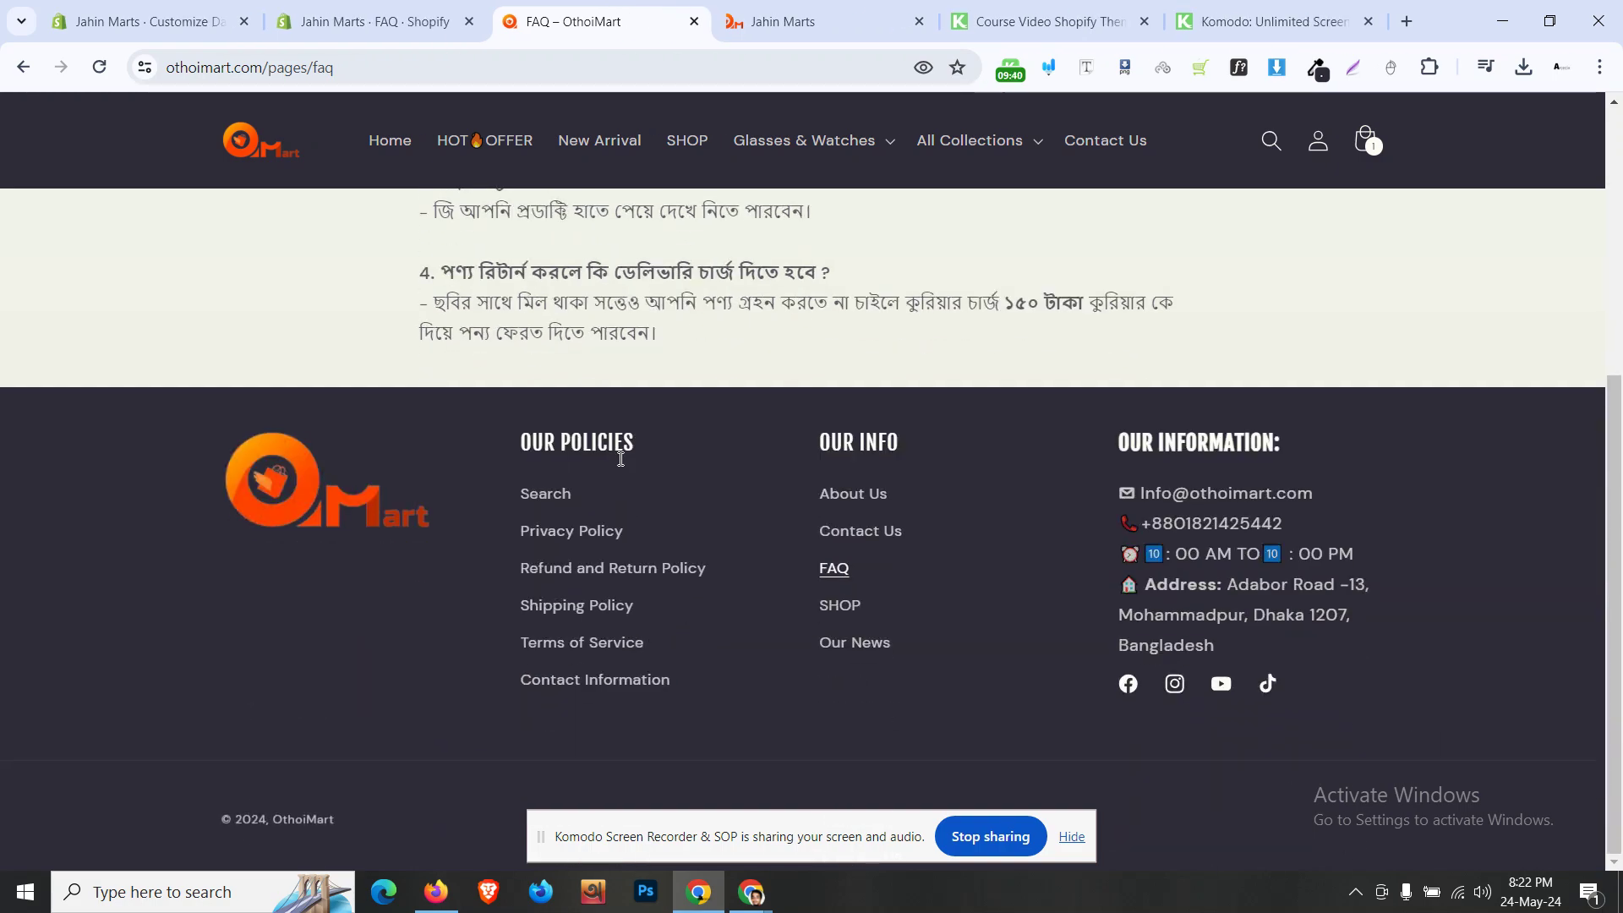
click(849, 608)
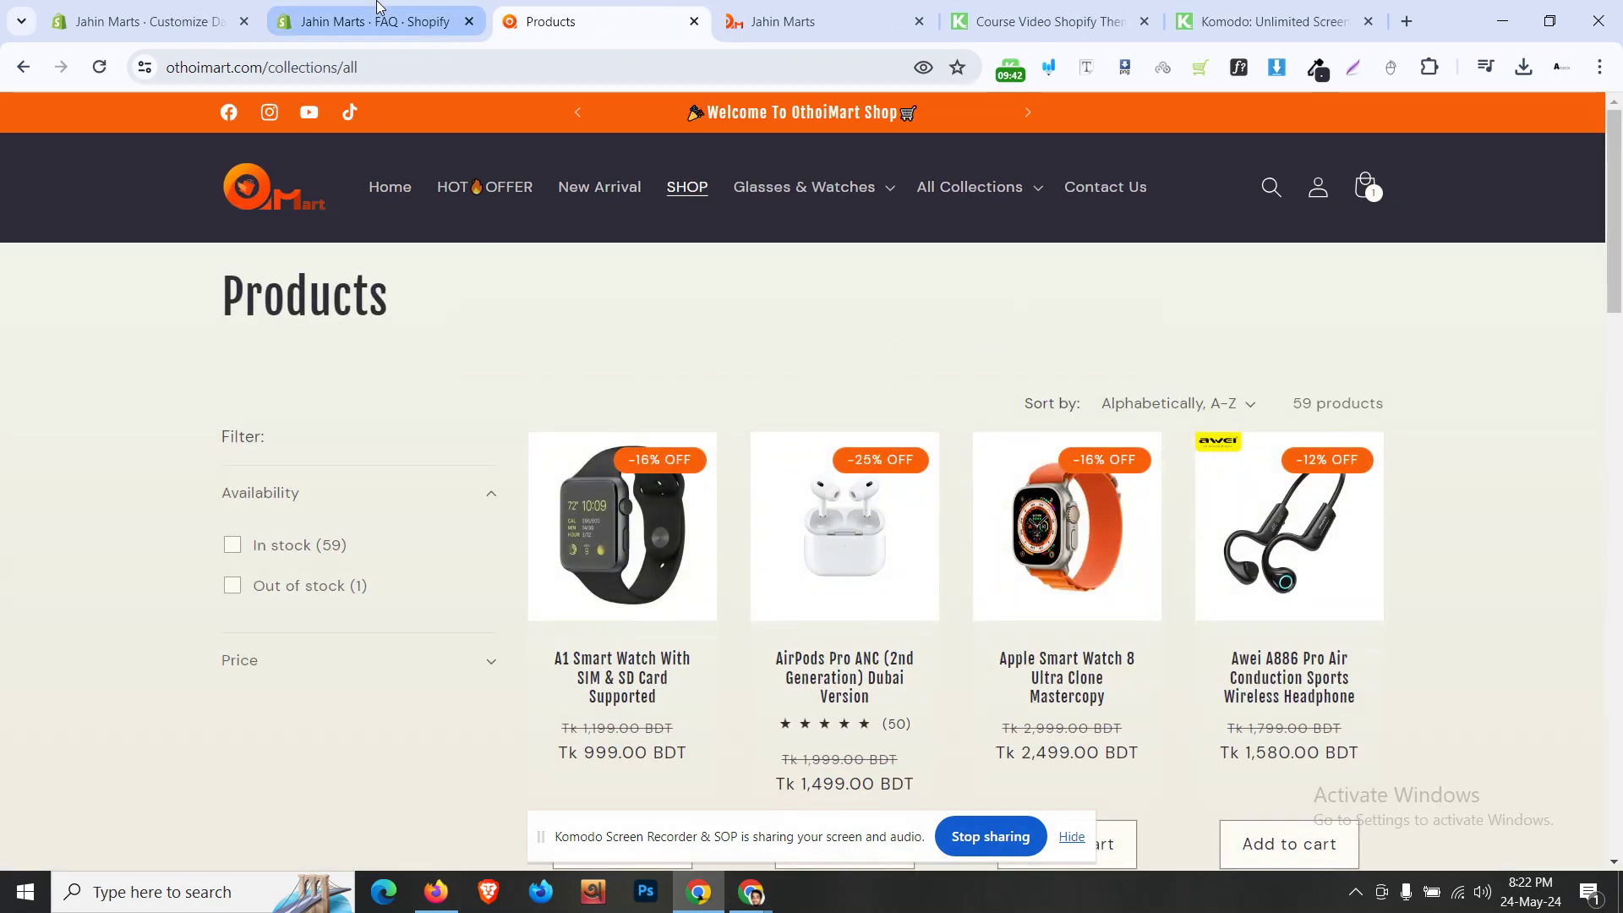
click(377, 4)
click(643, 10)
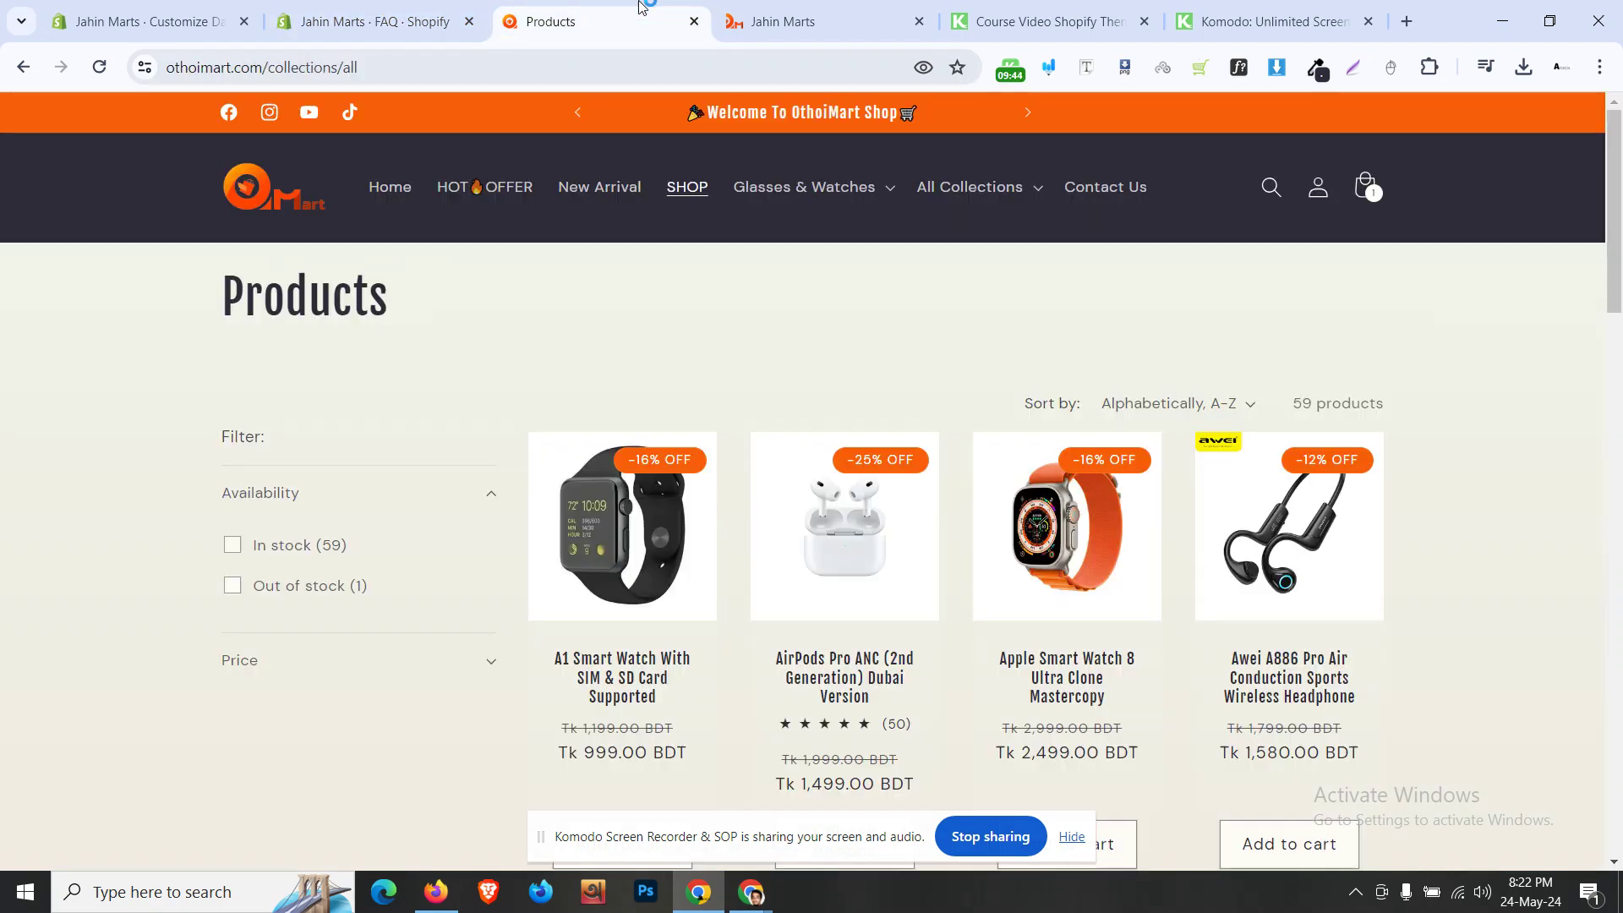
scroll(965, 551, down, 15)
scroll(966, 571, down, 2)
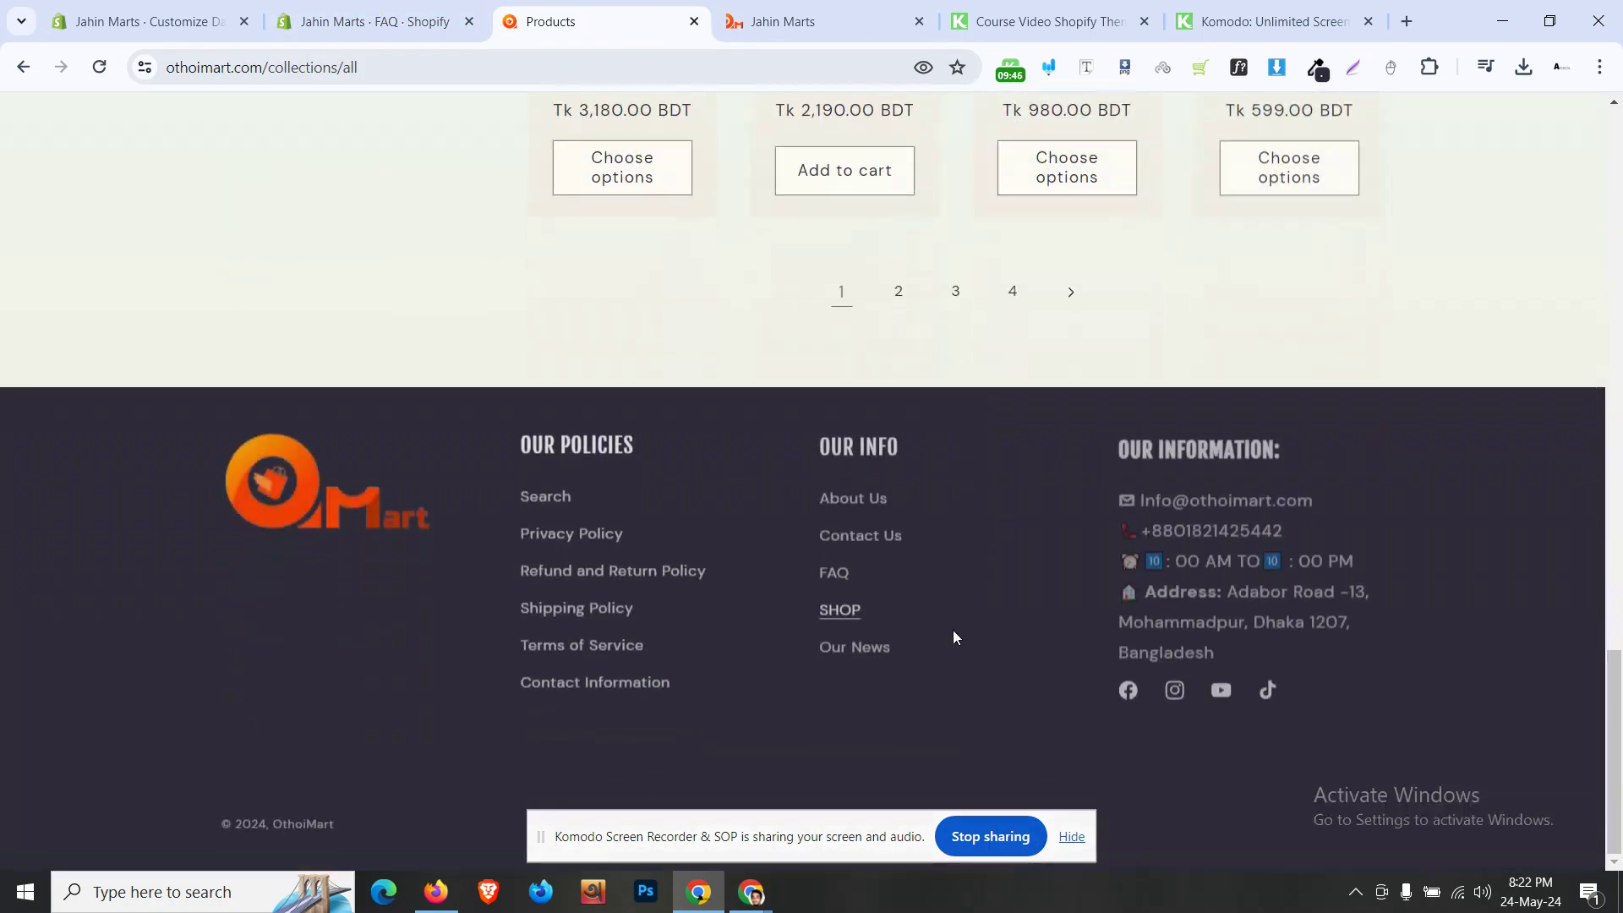
click(869, 644)
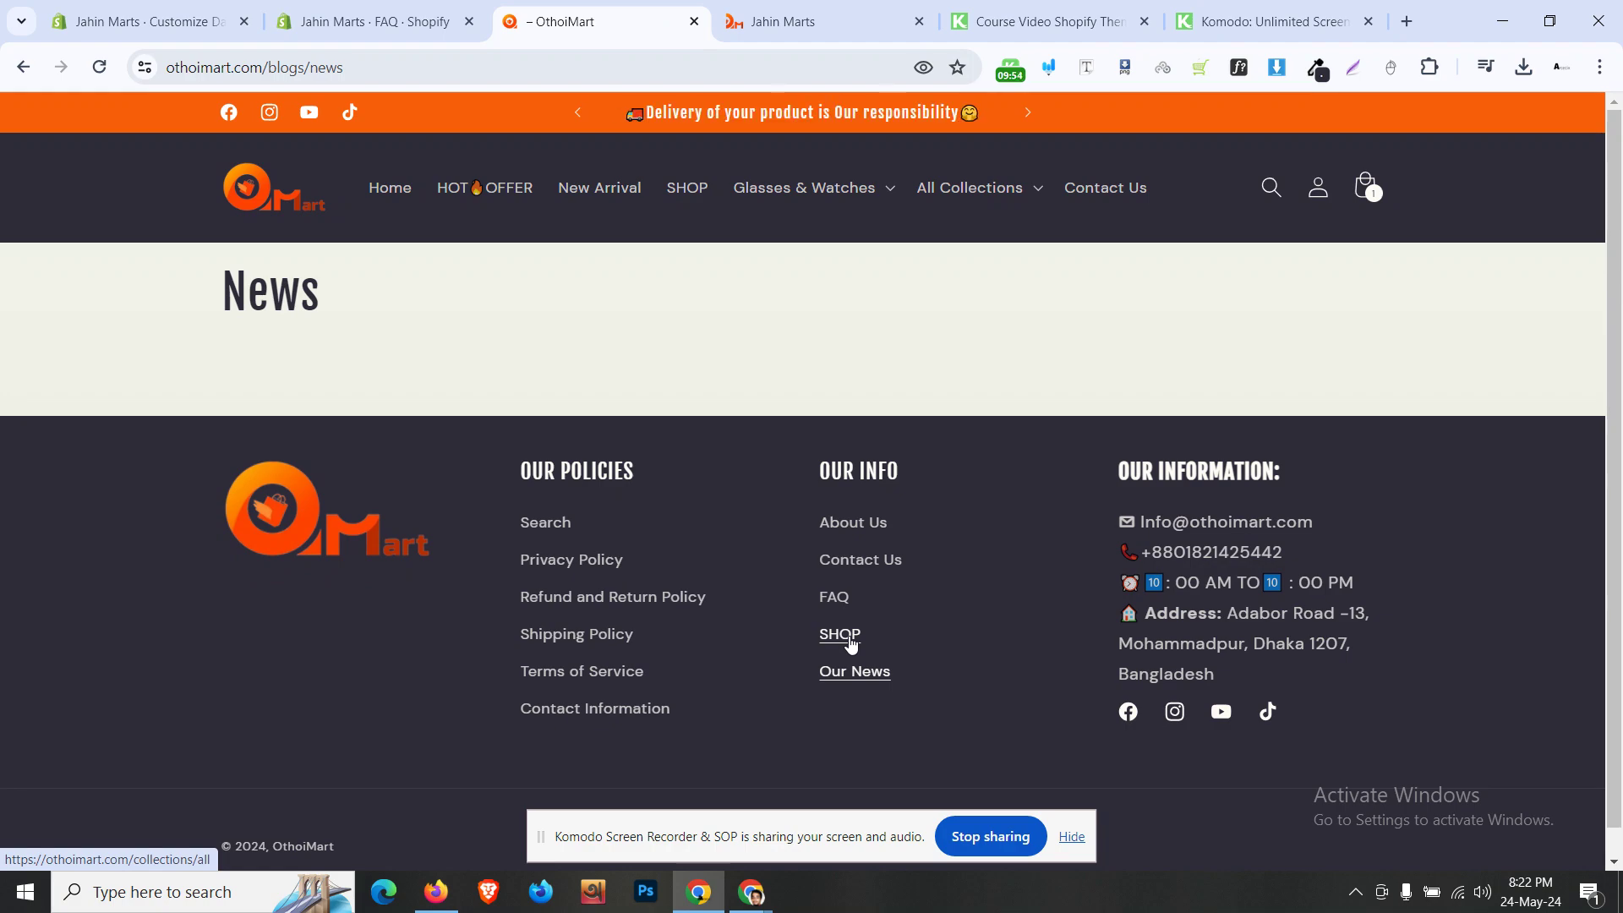
click(418, 21)
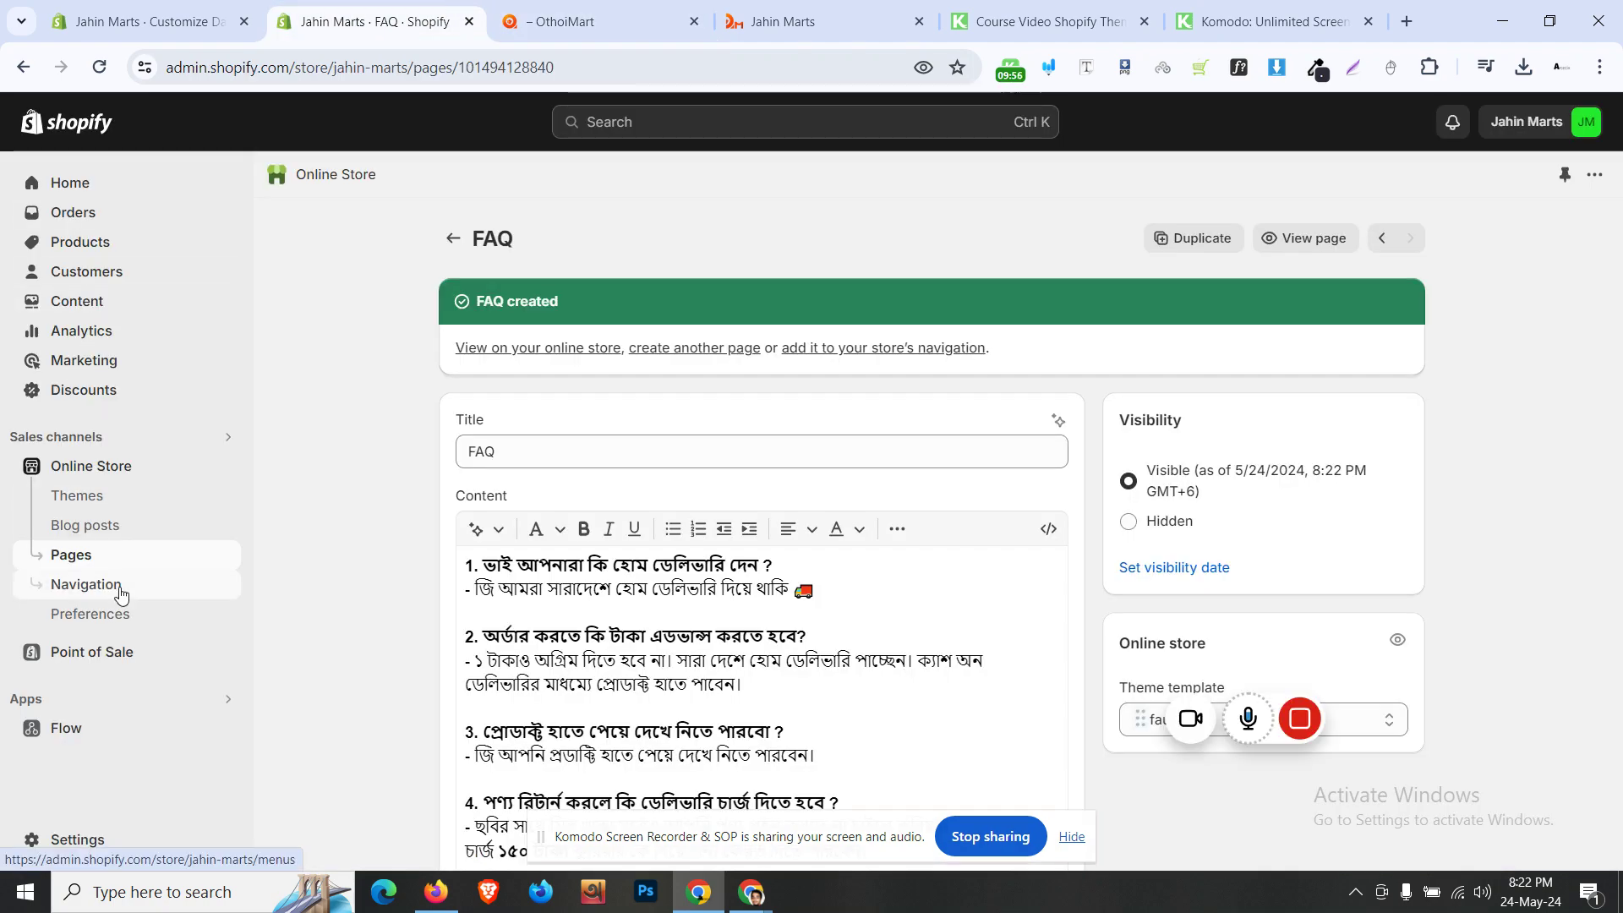
- Copy the OUR INFO heading from OthoiMart's footer and start a new Jahin Marts navigation menu with it as the title
click(85, 584)
click(580, 20)
right_click(854, 463)
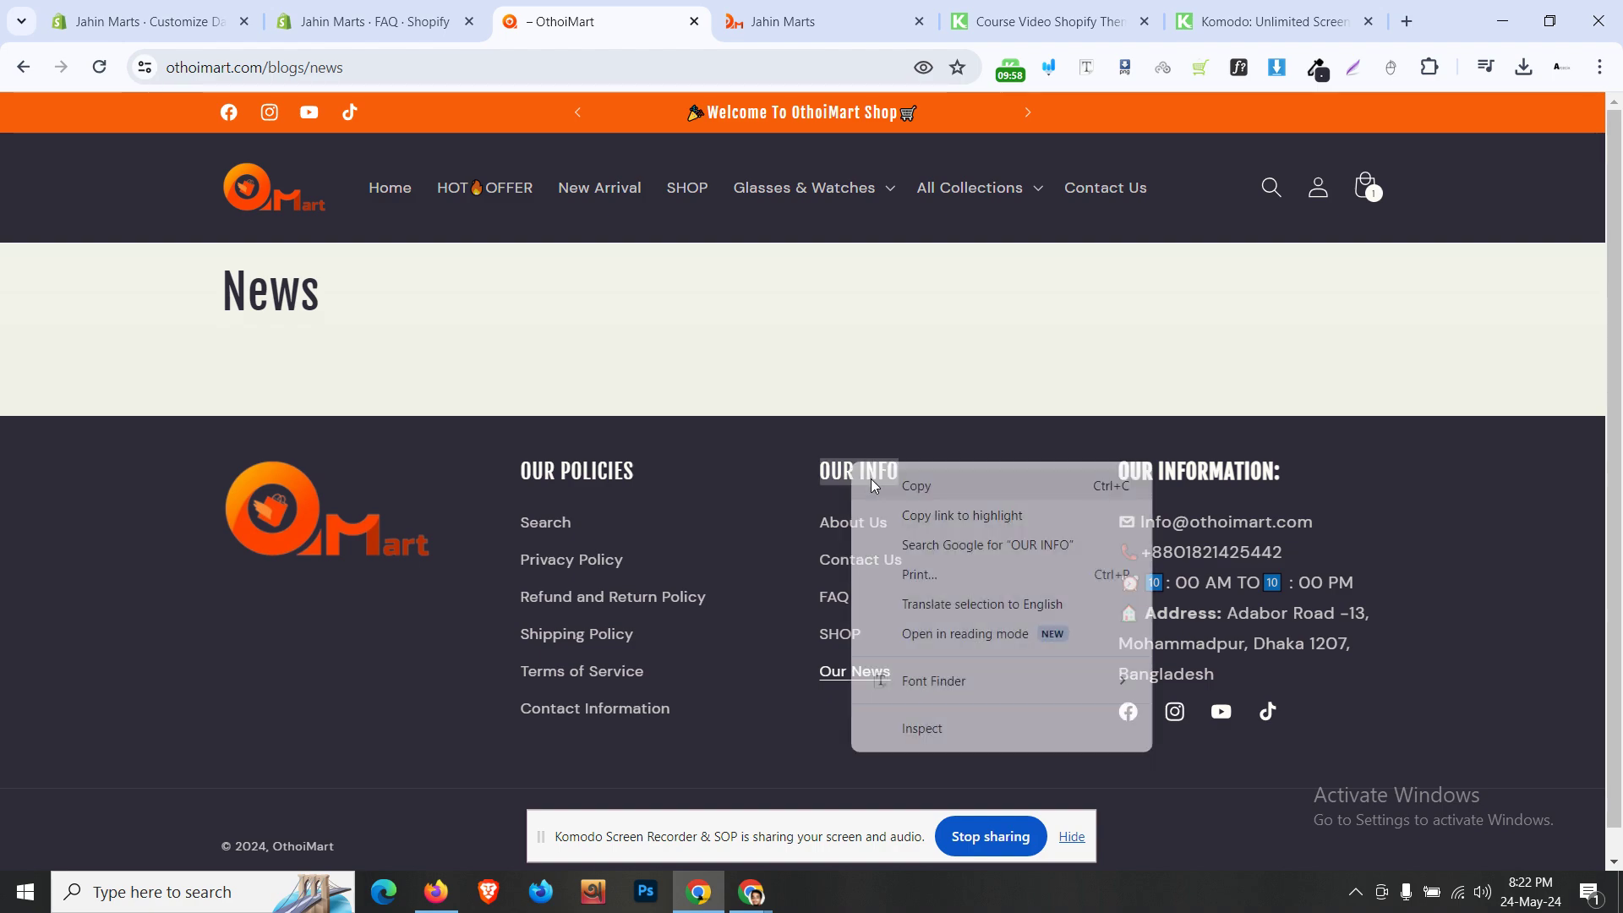
click(440, 20)
click(440, 20)
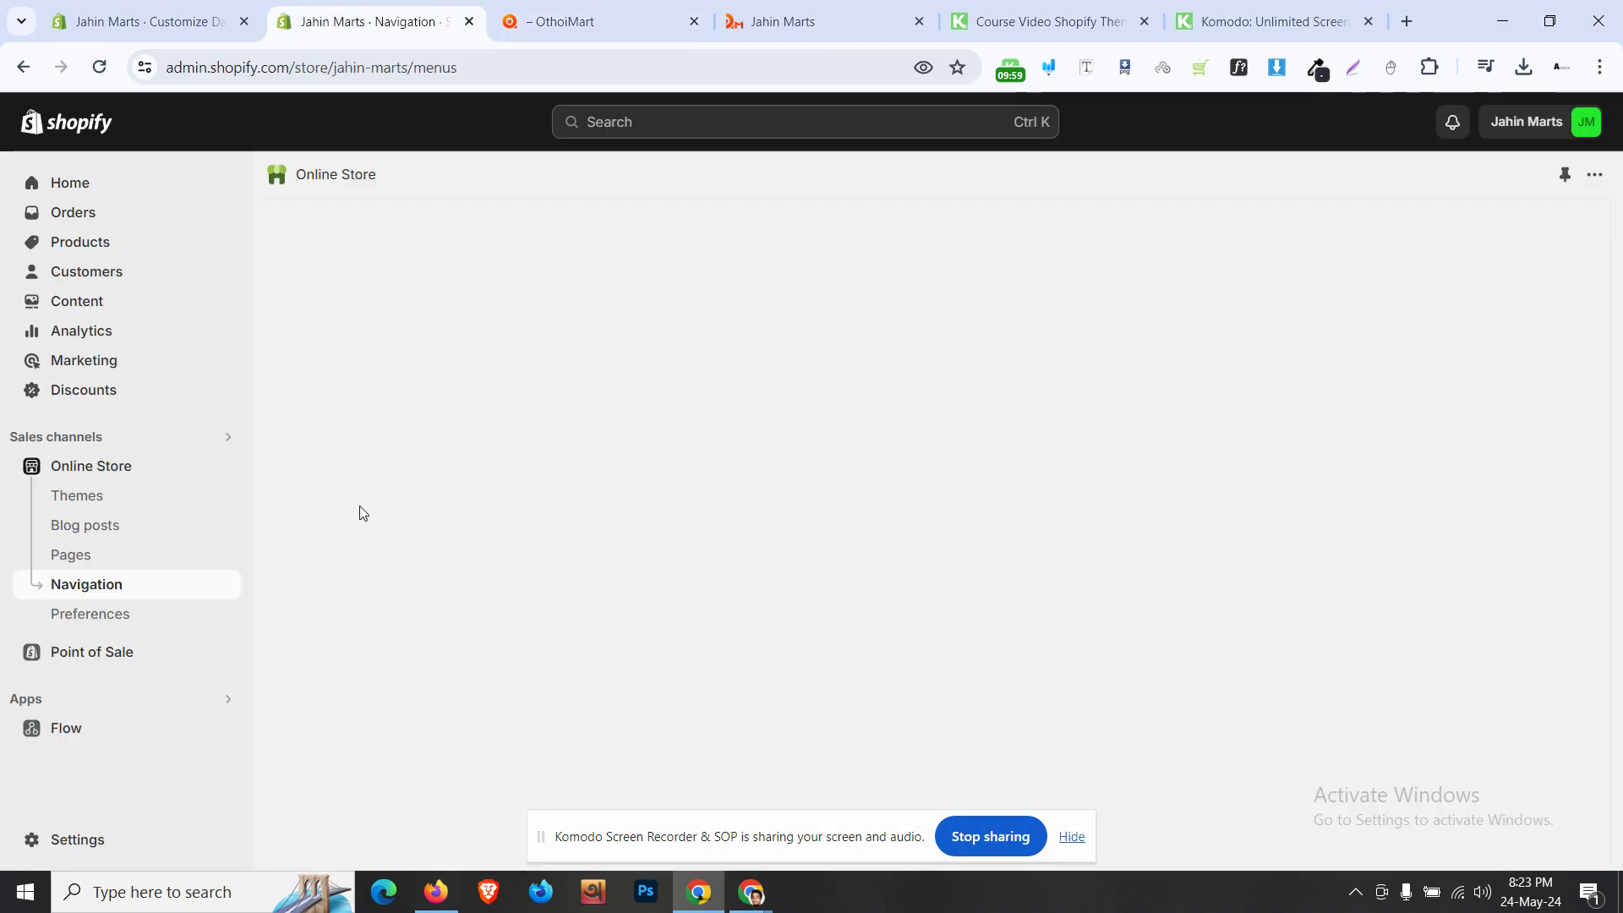
scroll(363, 513, down, 1)
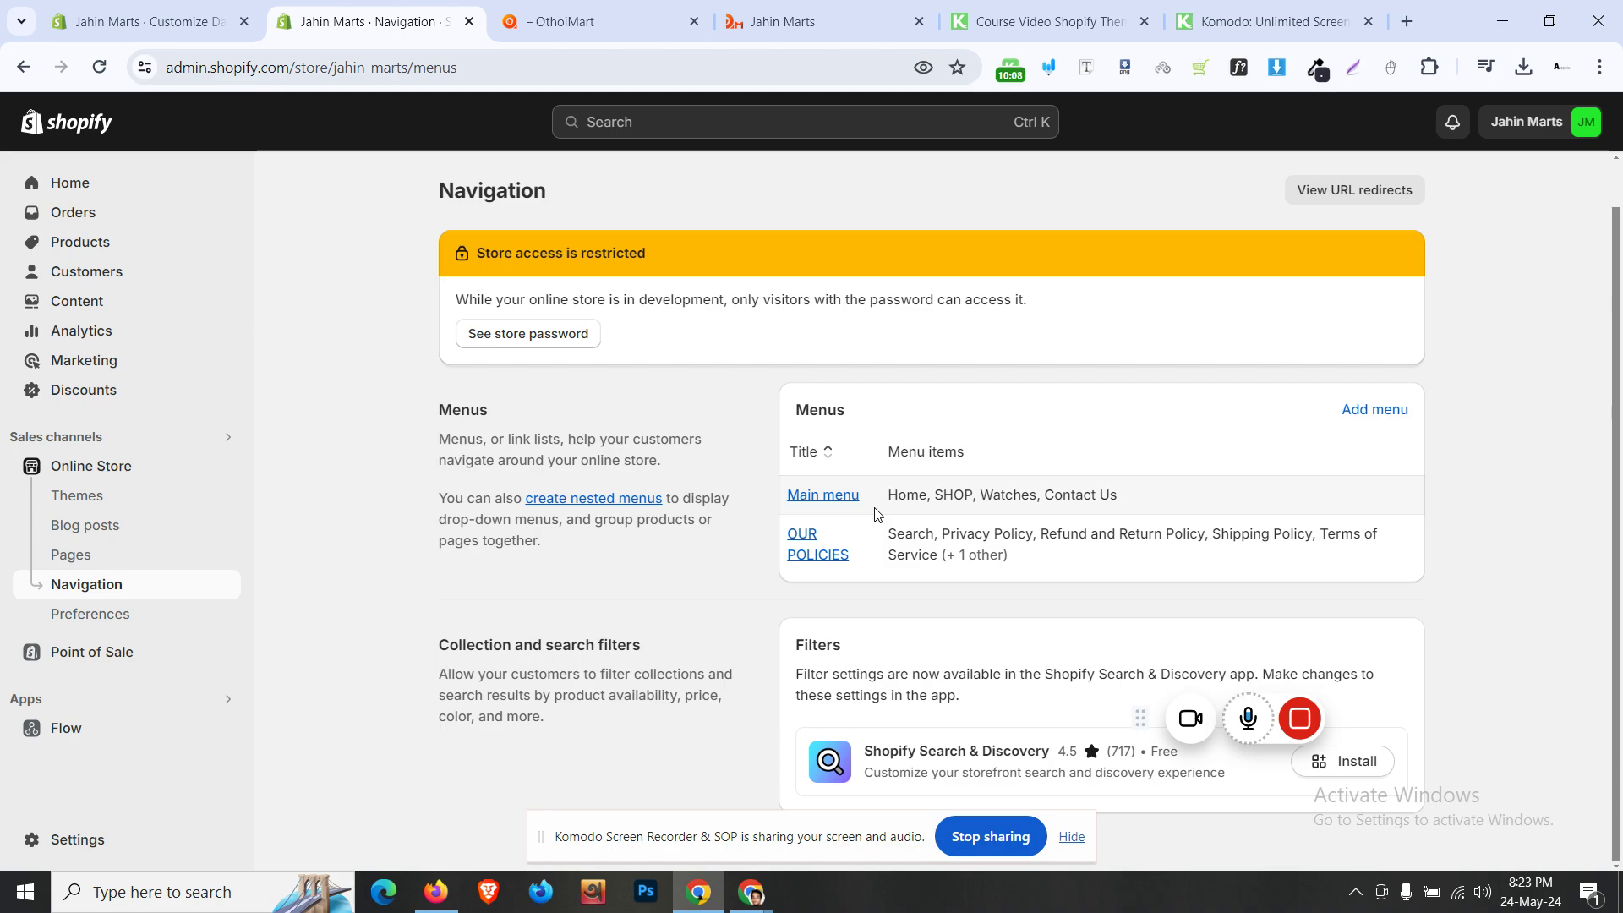
mouse_move(1192, 719)
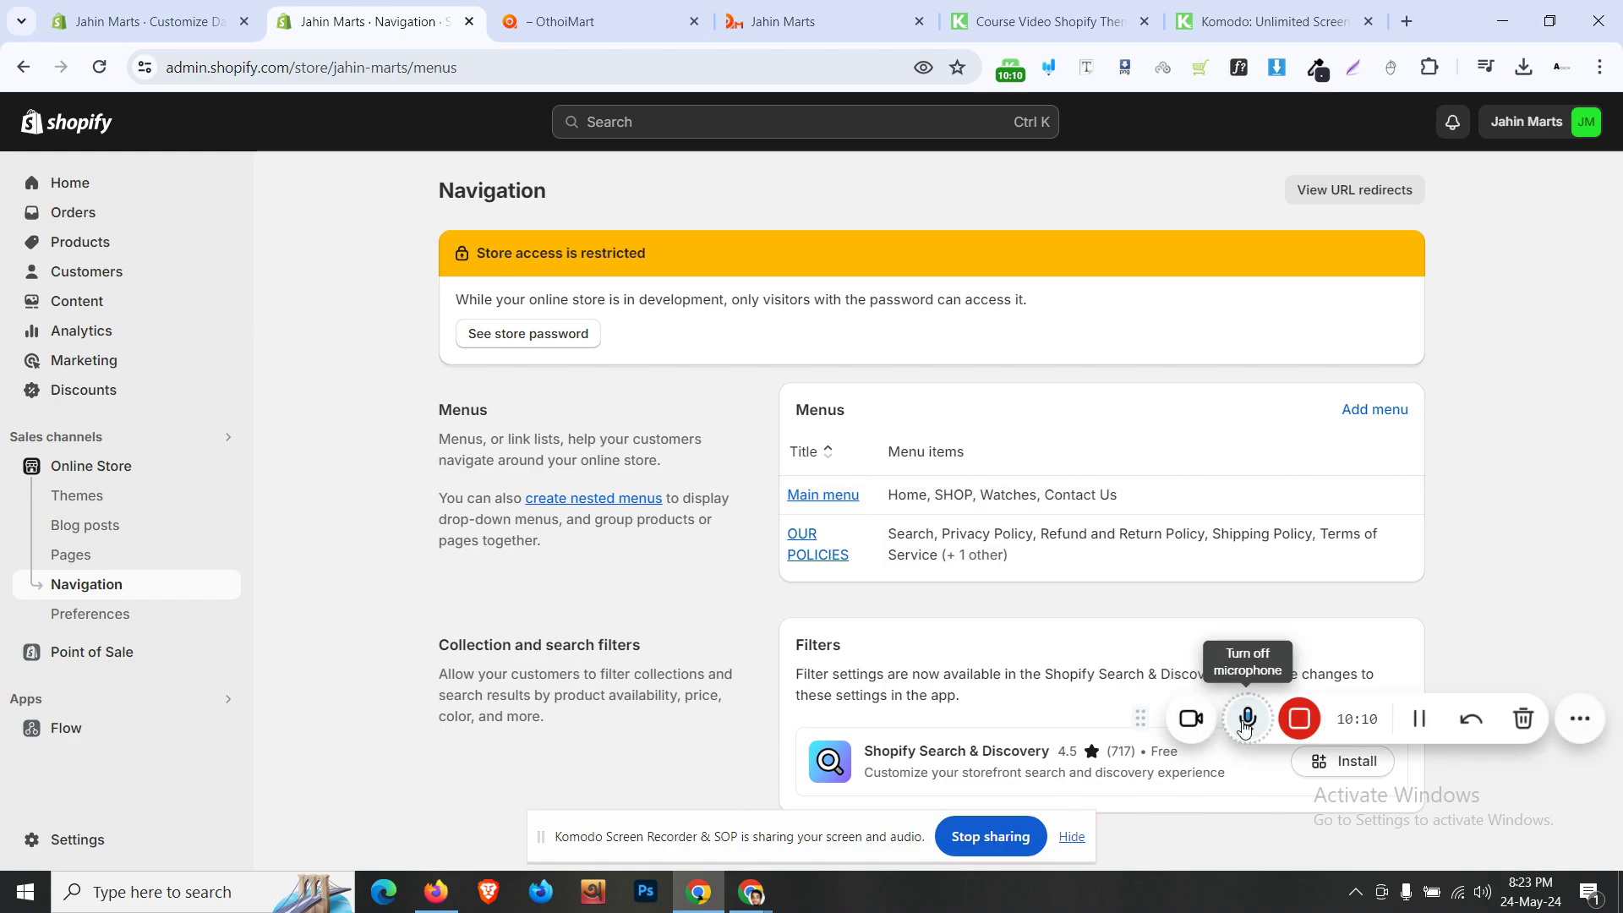
click(1376, 411)
click(740, 339)
text(OUR INFO)
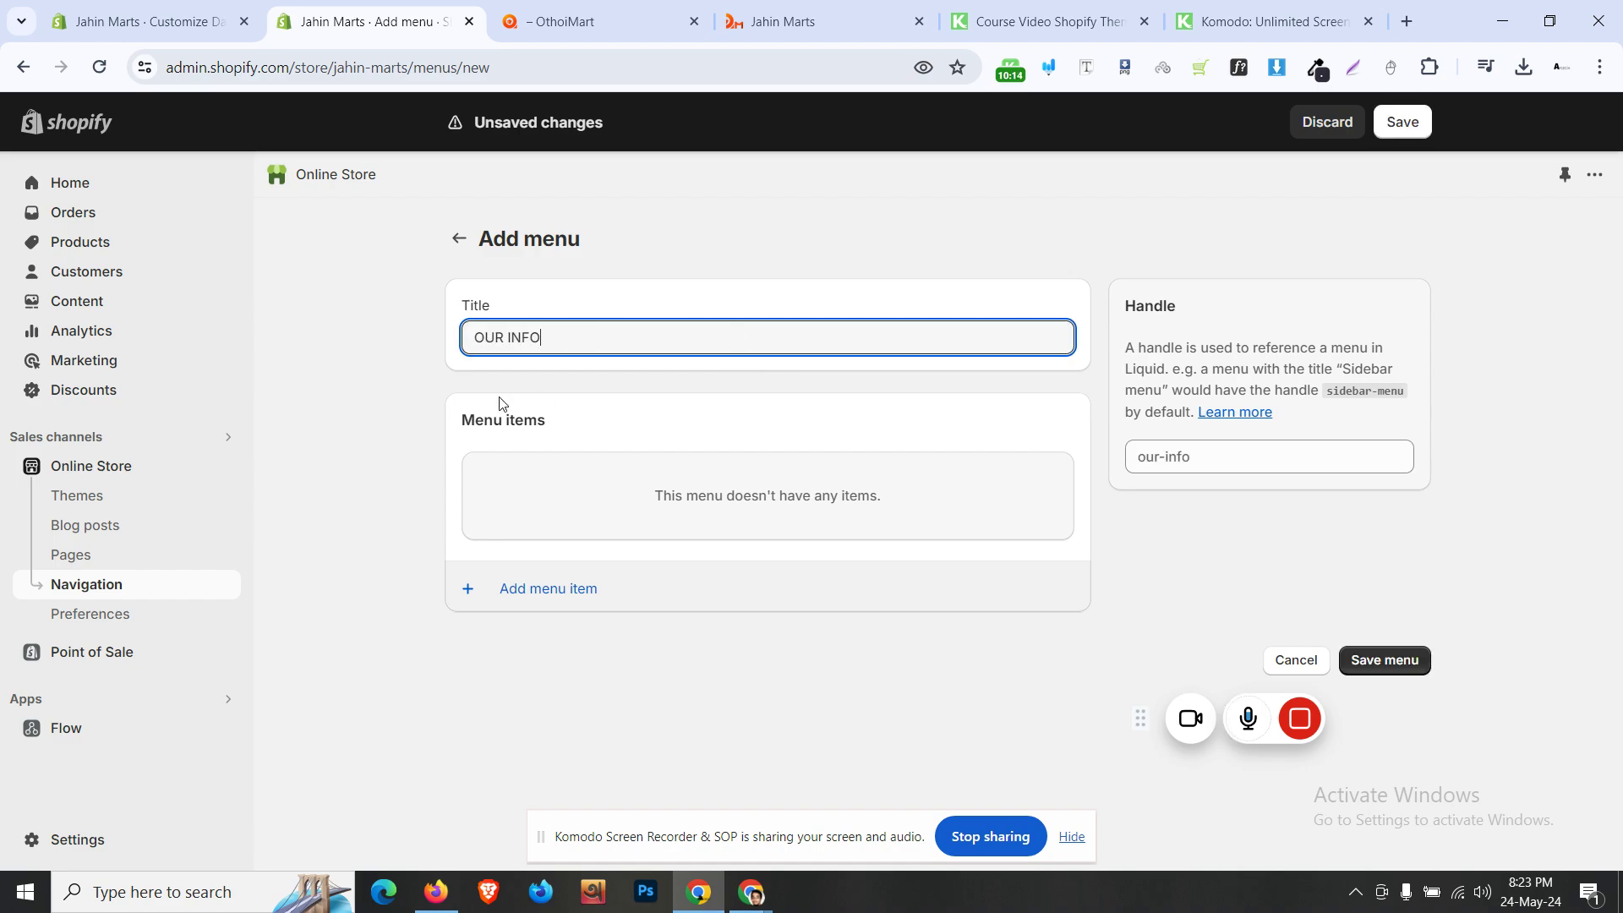
click(399, 417)
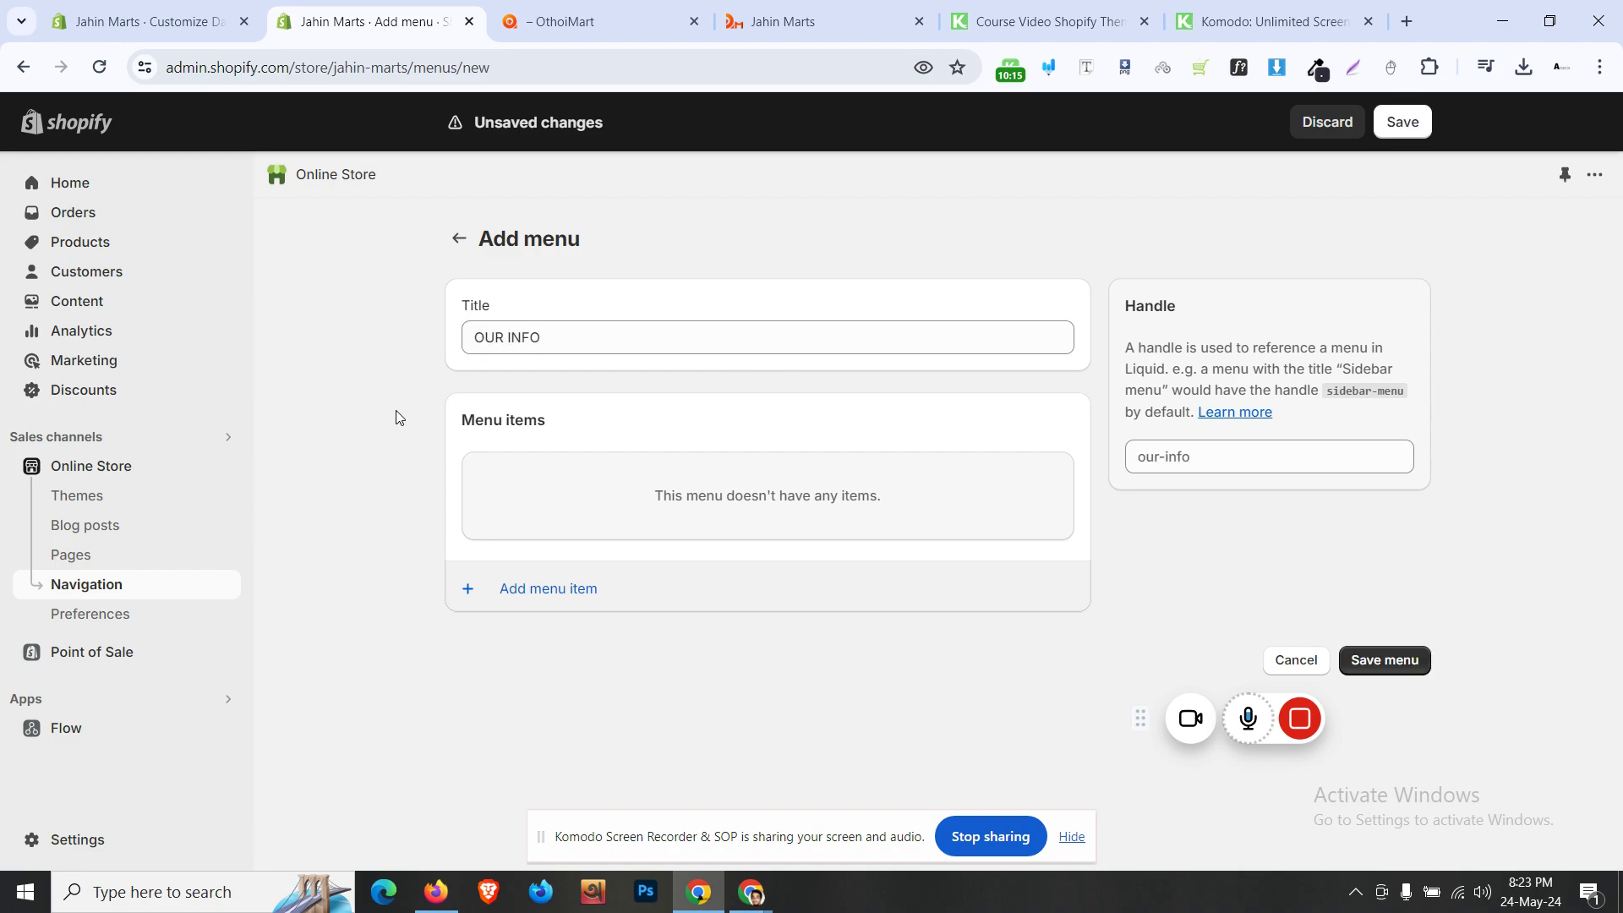
- Add a menu item linking to the About Us page to the OUR INFO menu
click(582, 7)
click(472, 7)
click(590, 592)
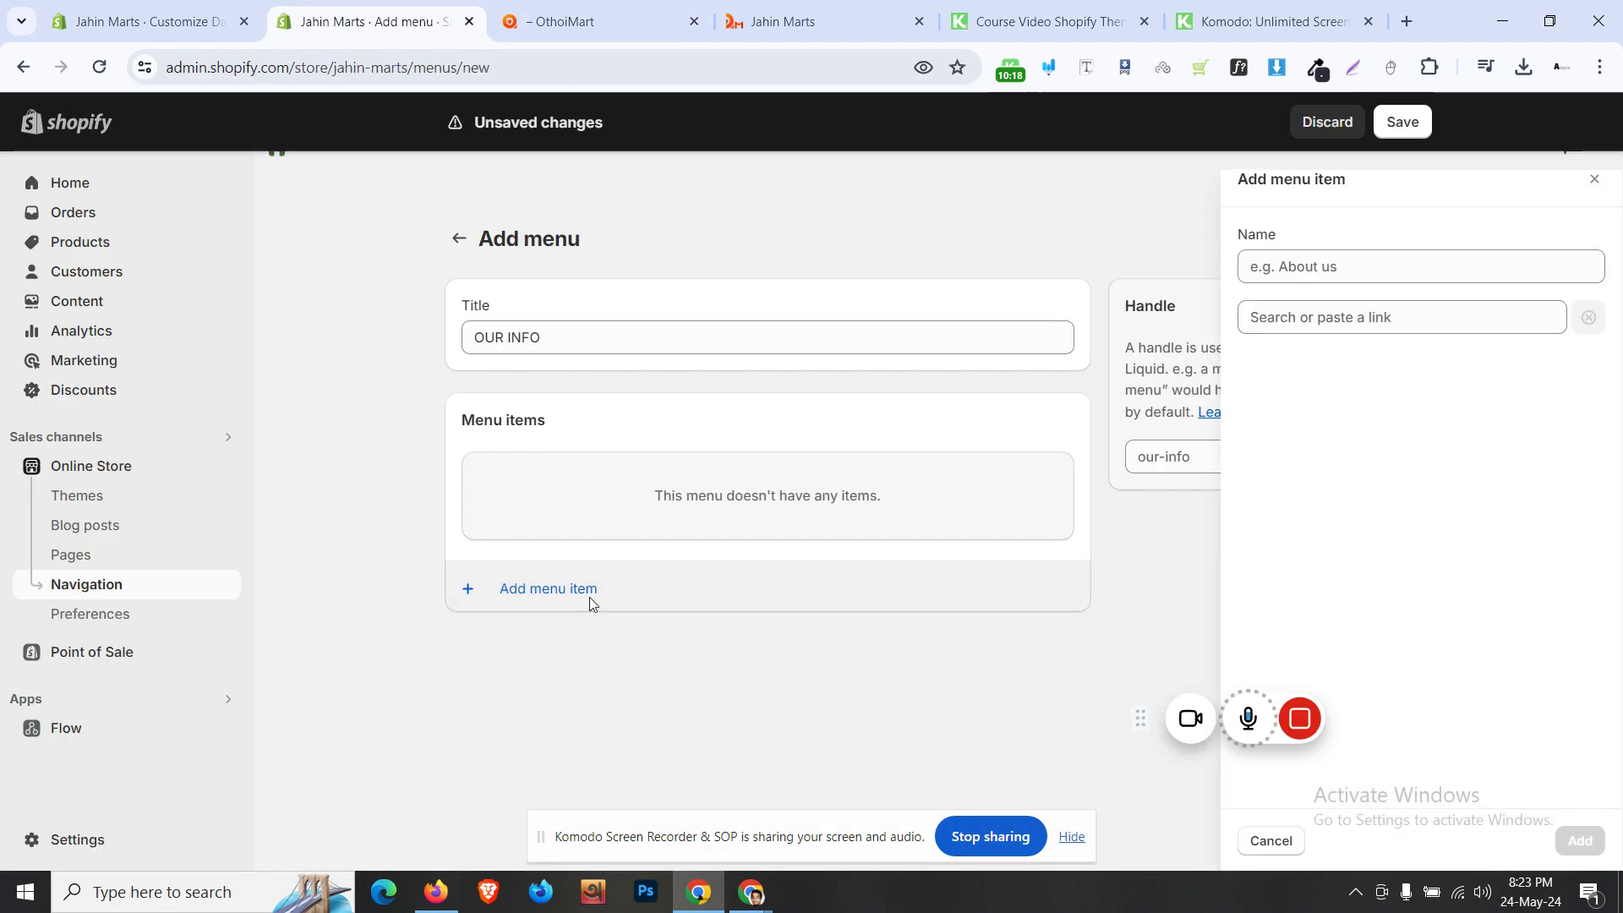
click(1410, 321)
click(1336, 529)
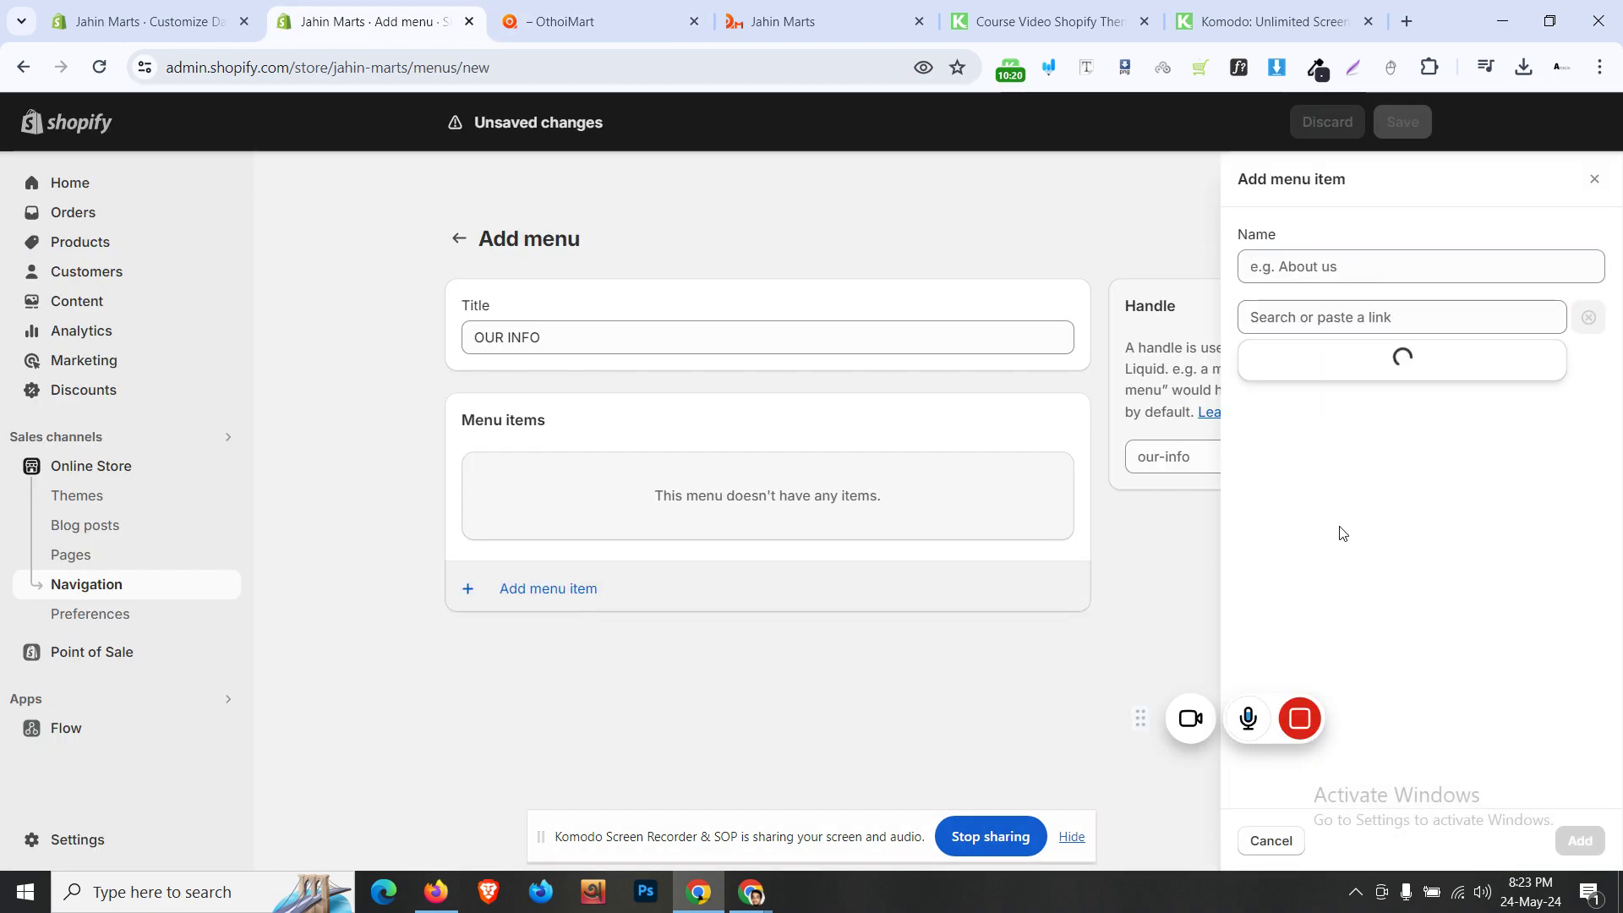
click(1332, 403)
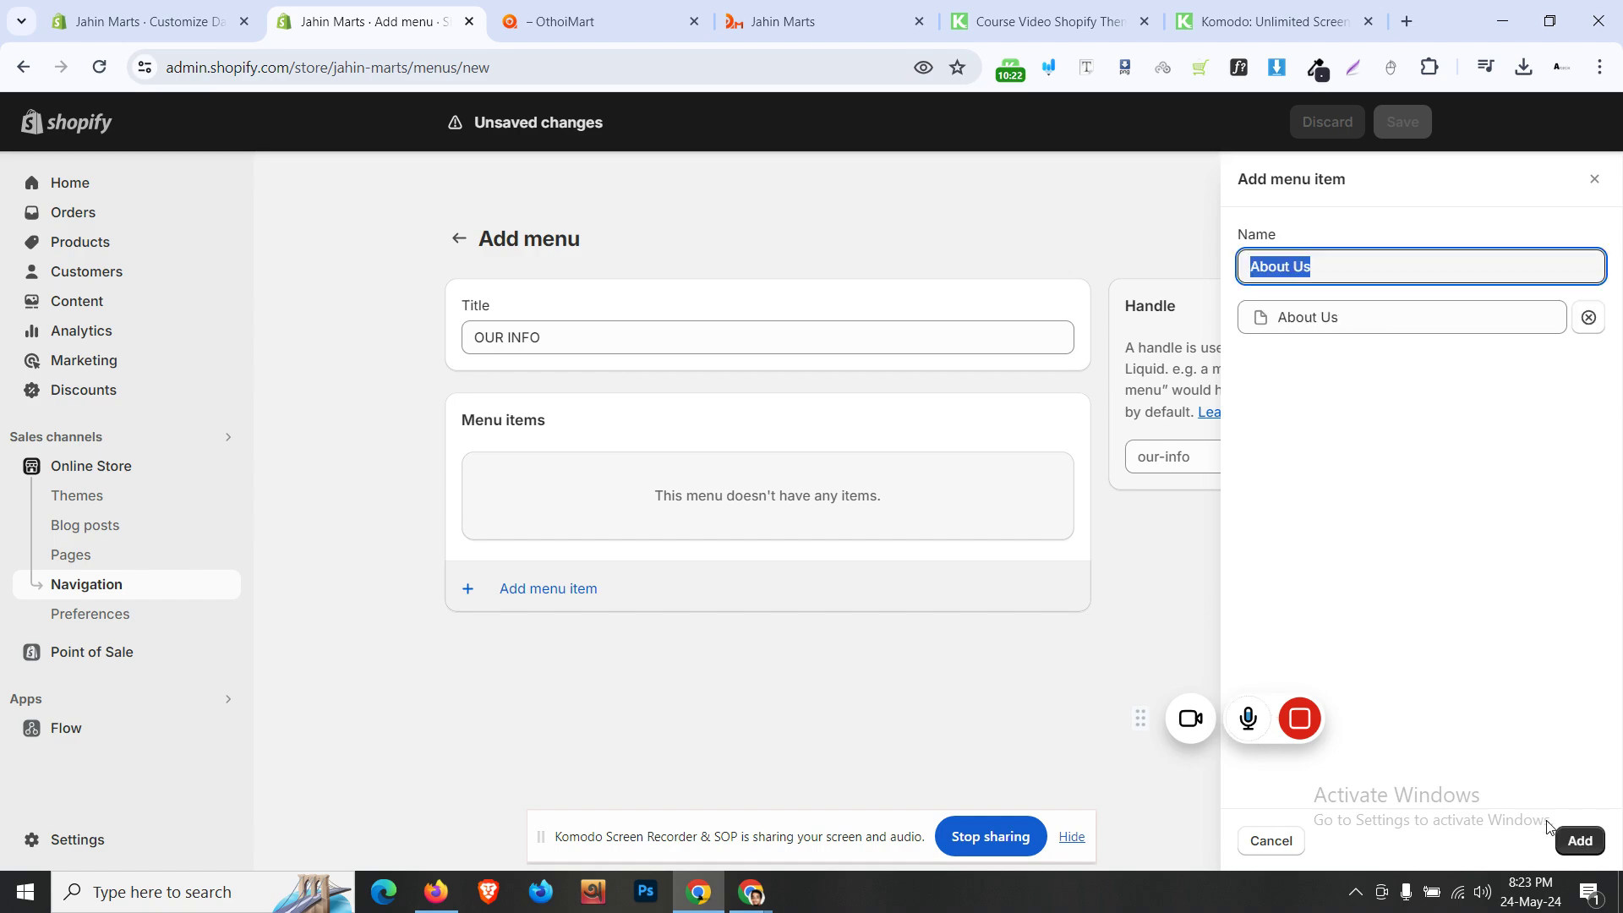
click(1575, 840)
- Add a second menu item linking to the Contact page and name it Contact Us, as in OthoiMart's footer
click(574, 564)
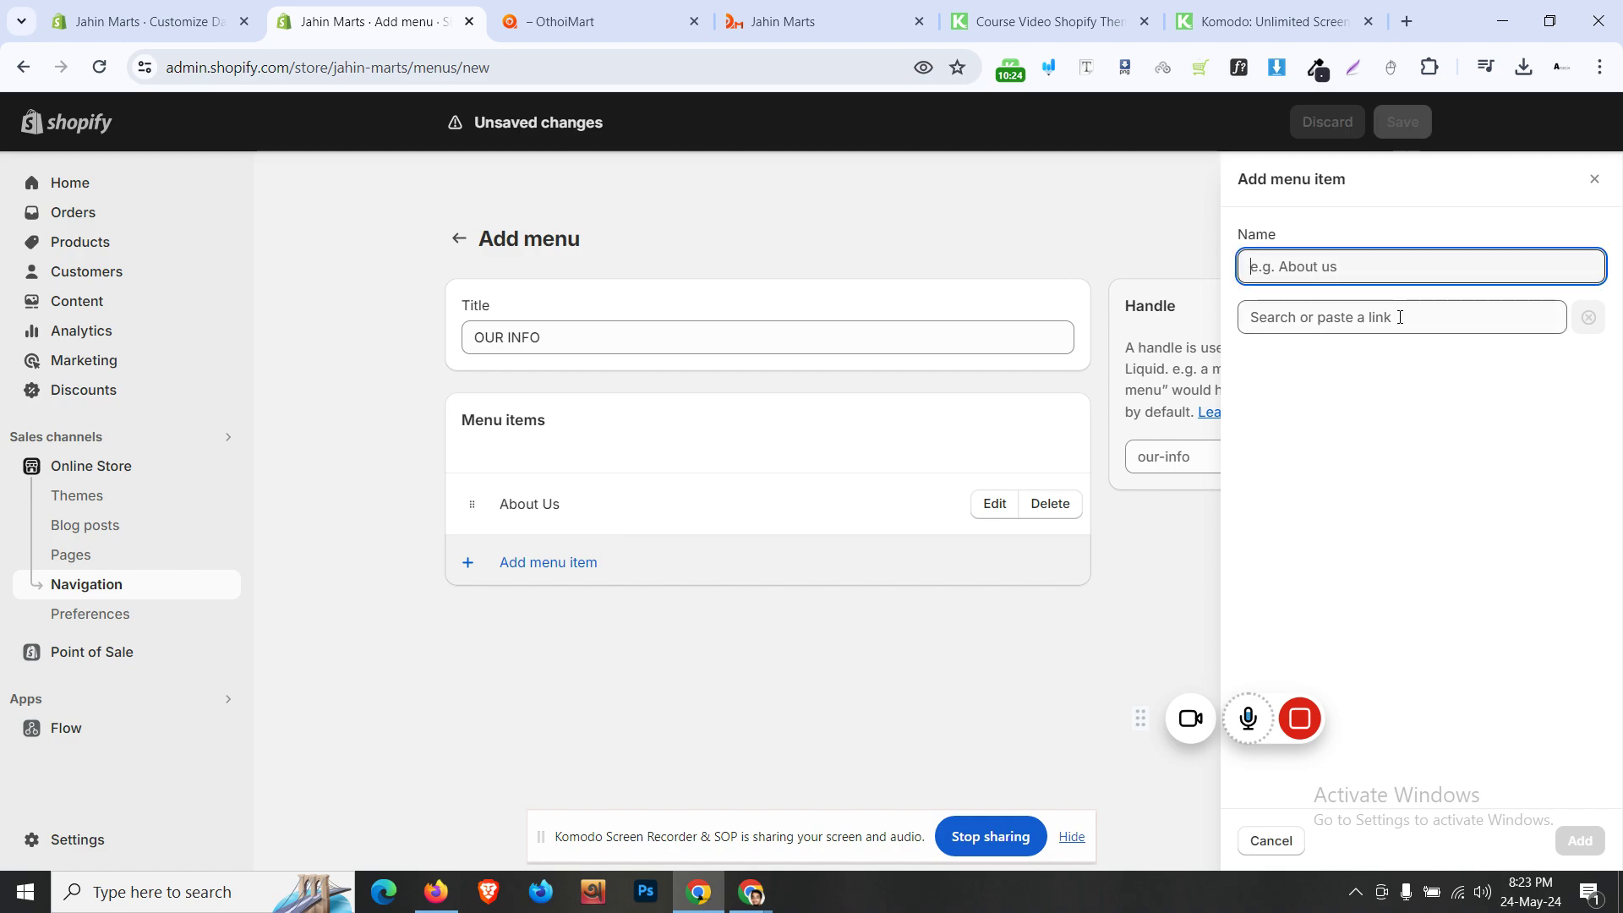
click(1401, 318)
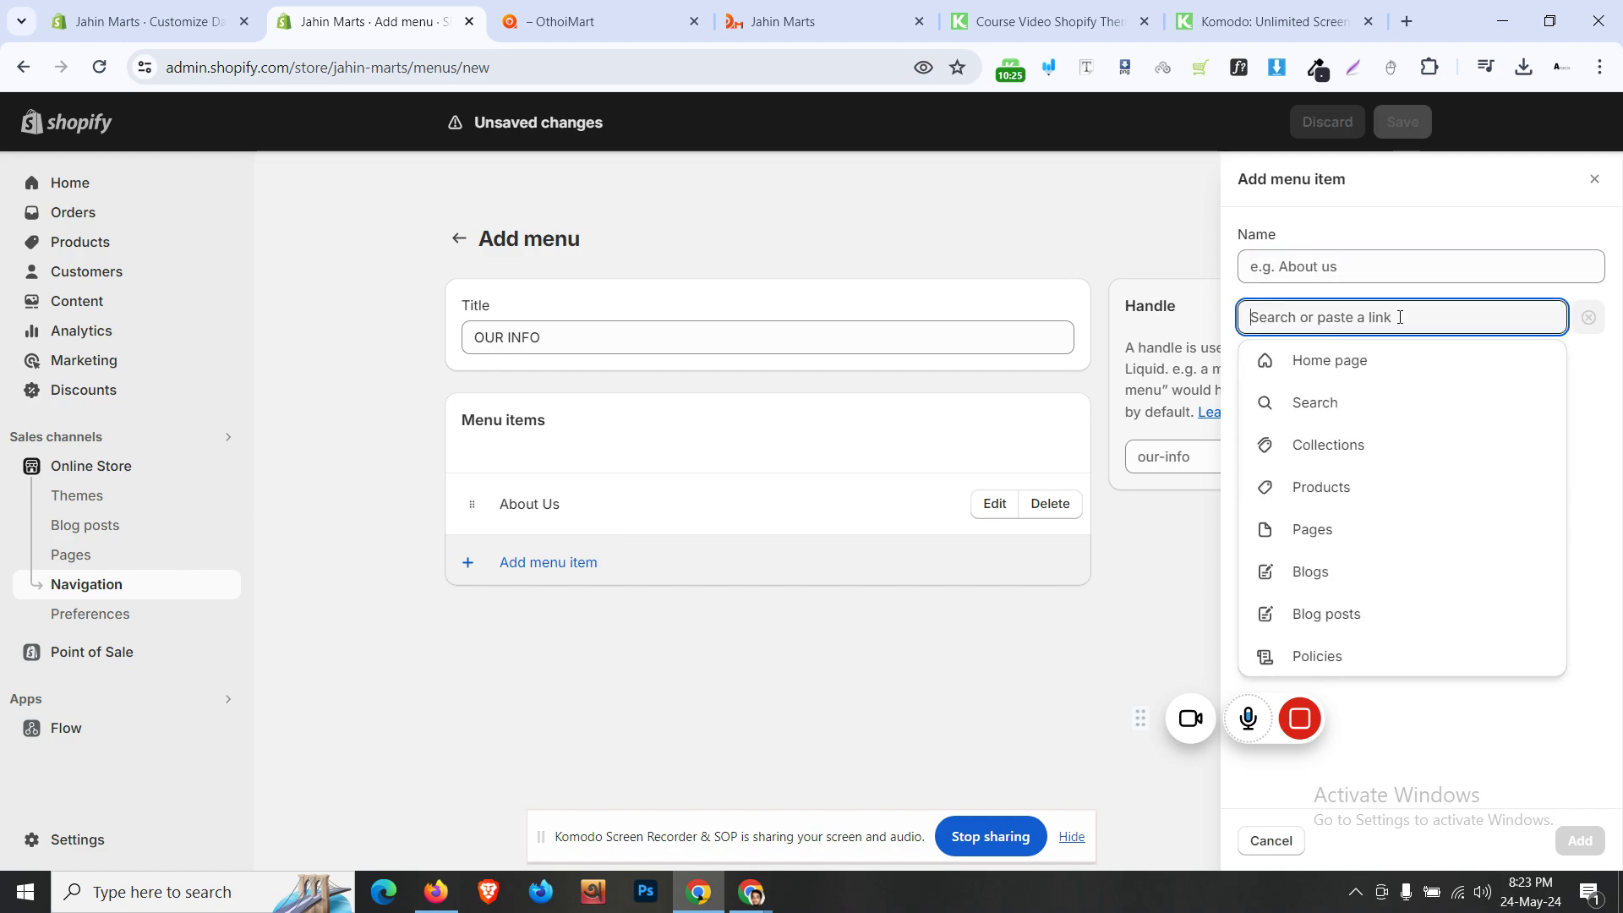
click(1348, 529)
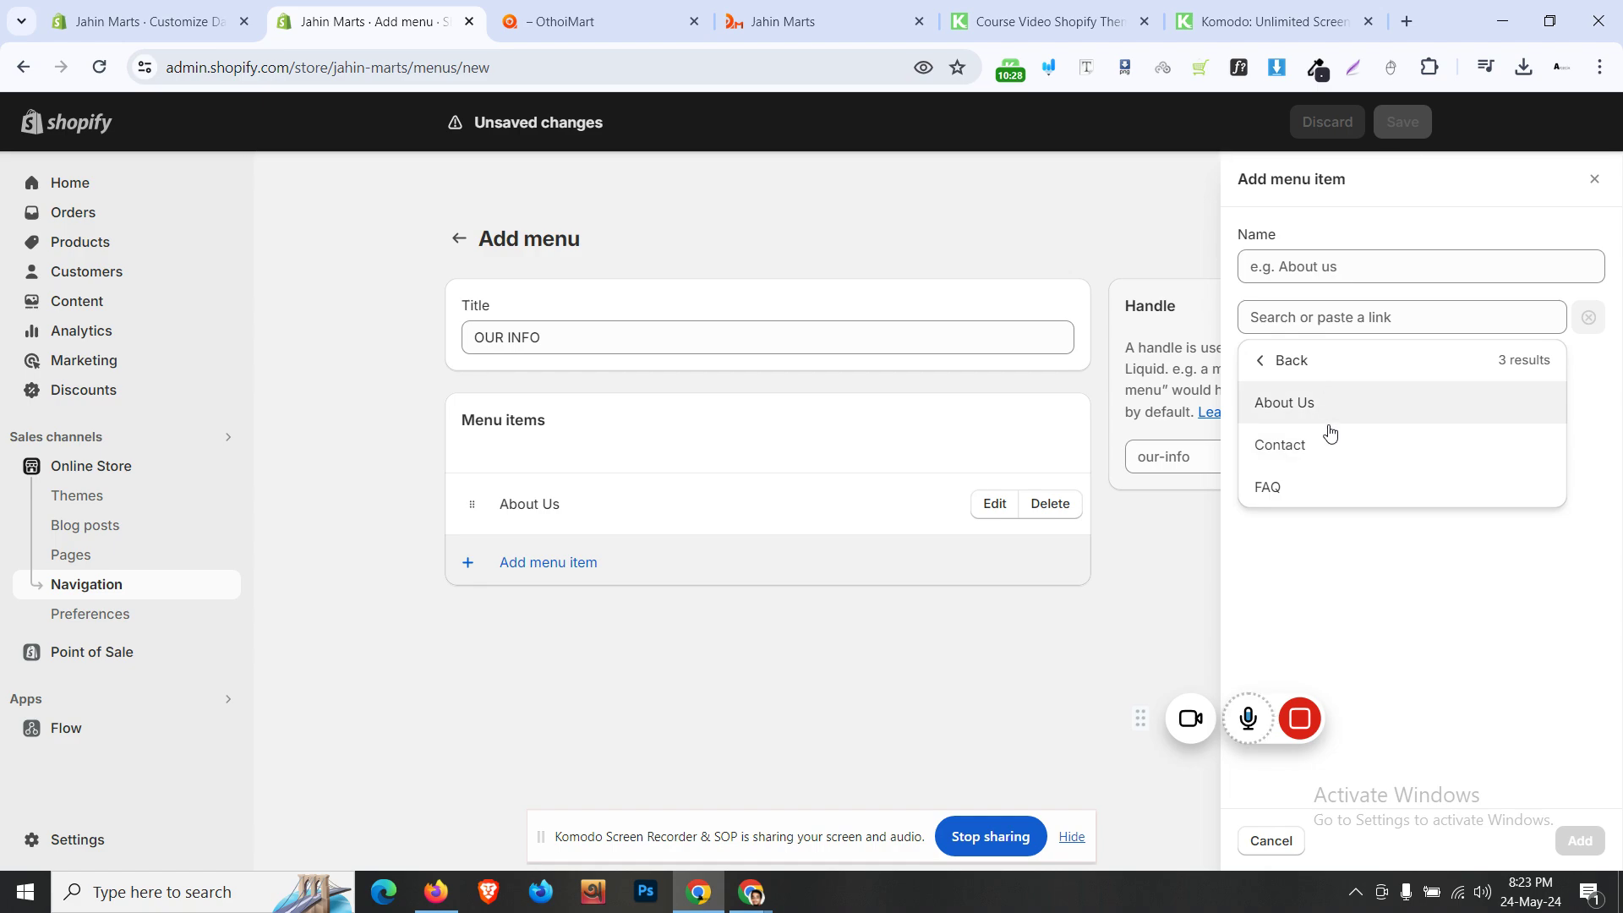
click(1333, 445)
click(596, 21)
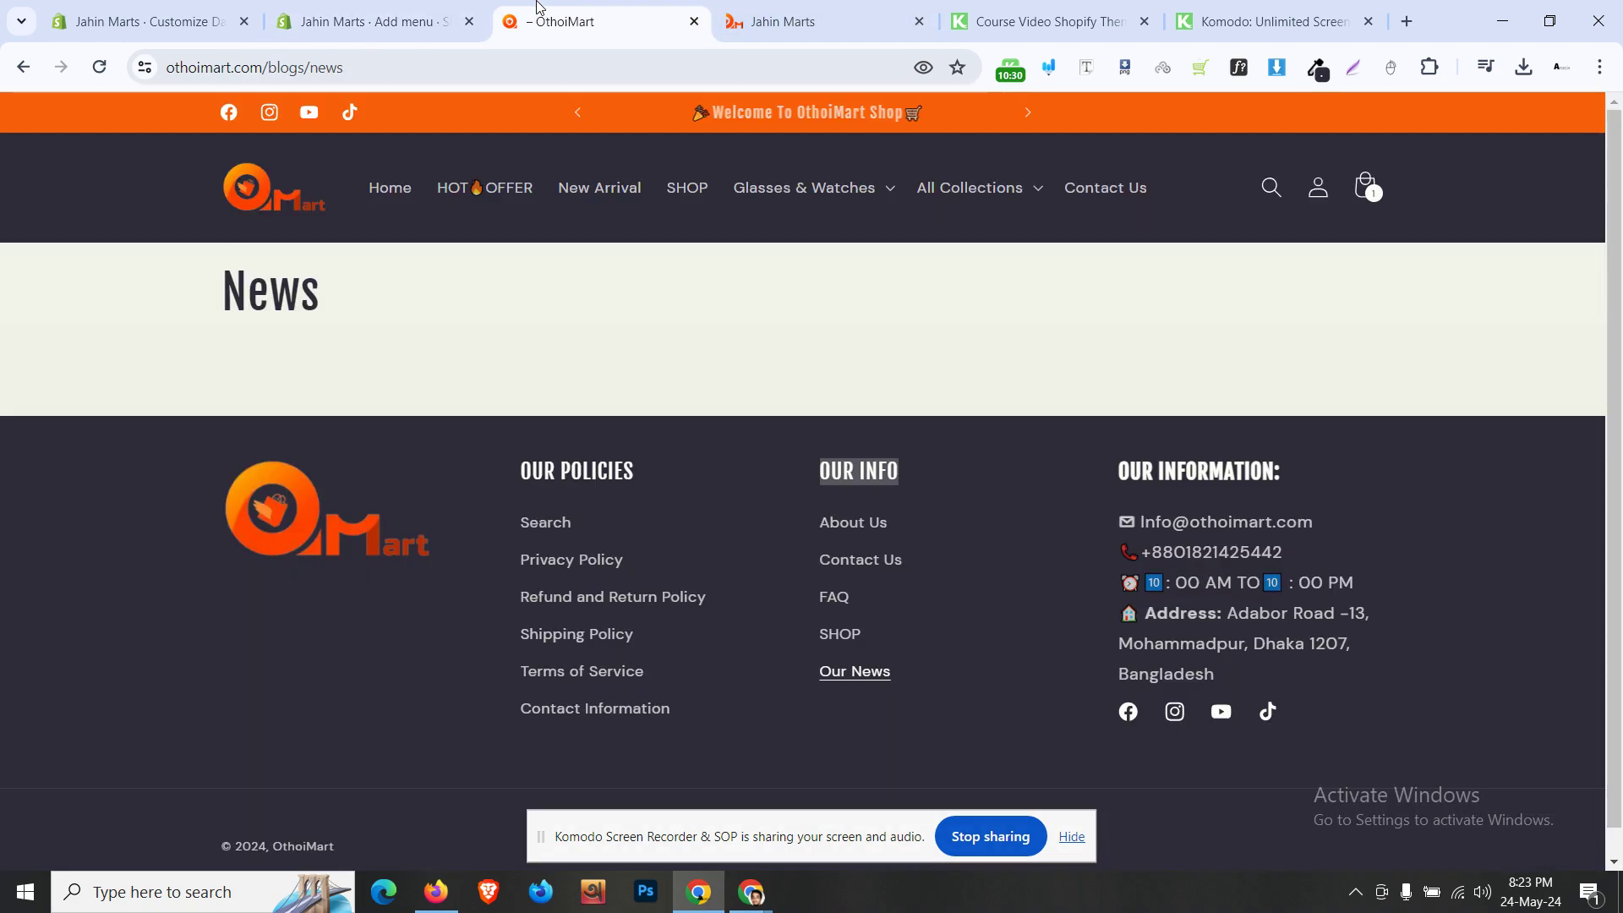
click(372, 21)
click(1428, 267)
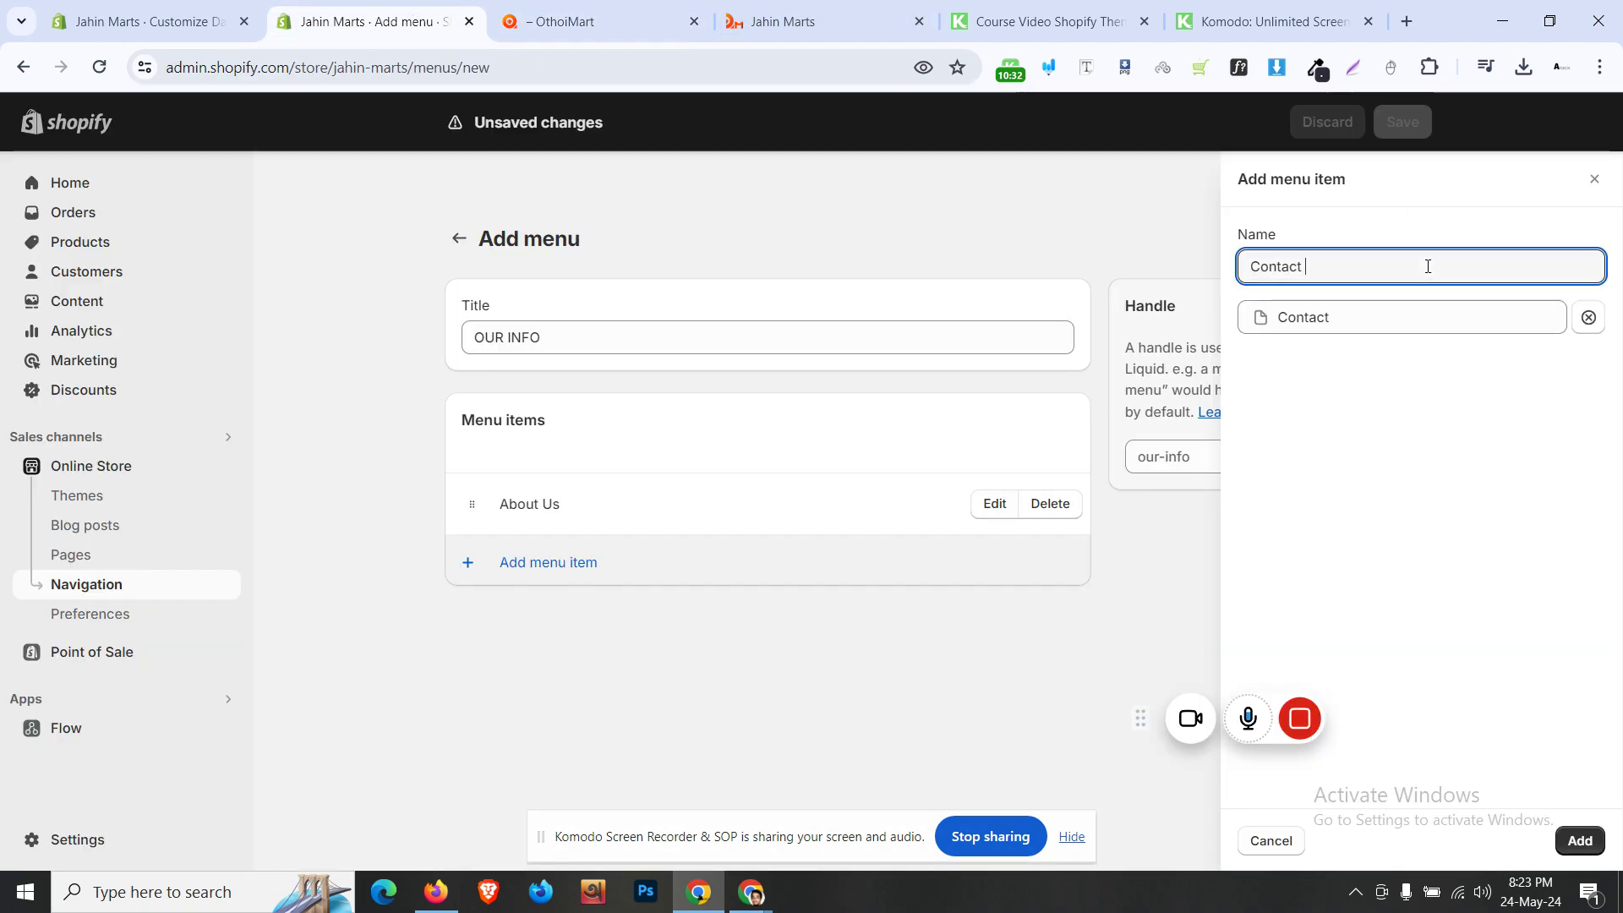
text(Us)
click(1597, 852)
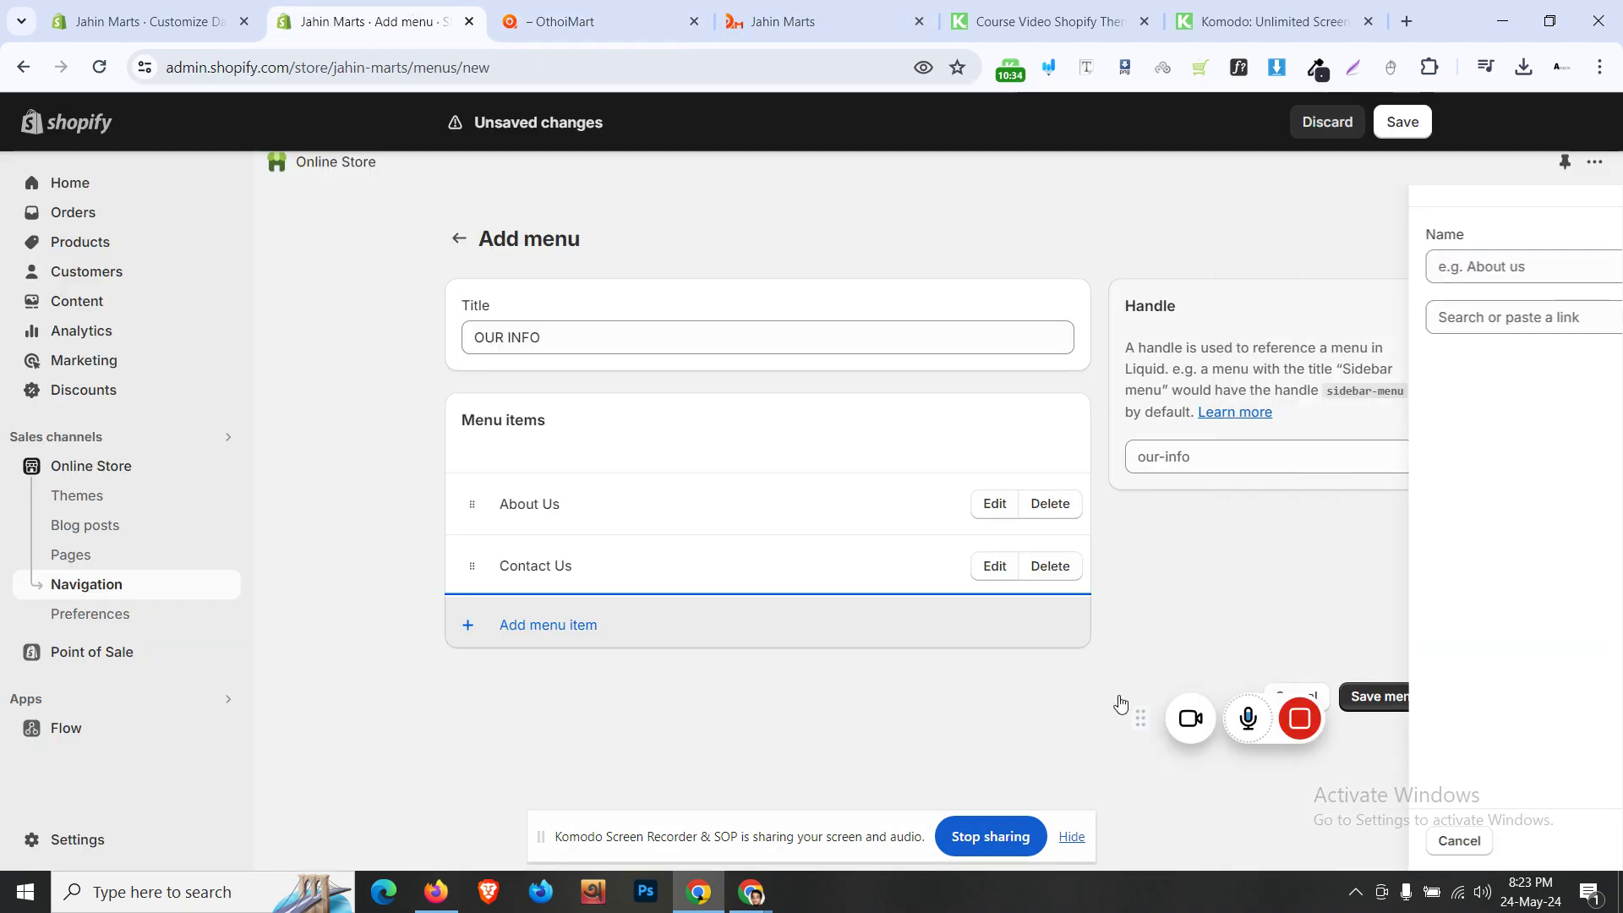
- Add a third menu item linking to the FAQ page
click(558, 626)
click(1344, 320)
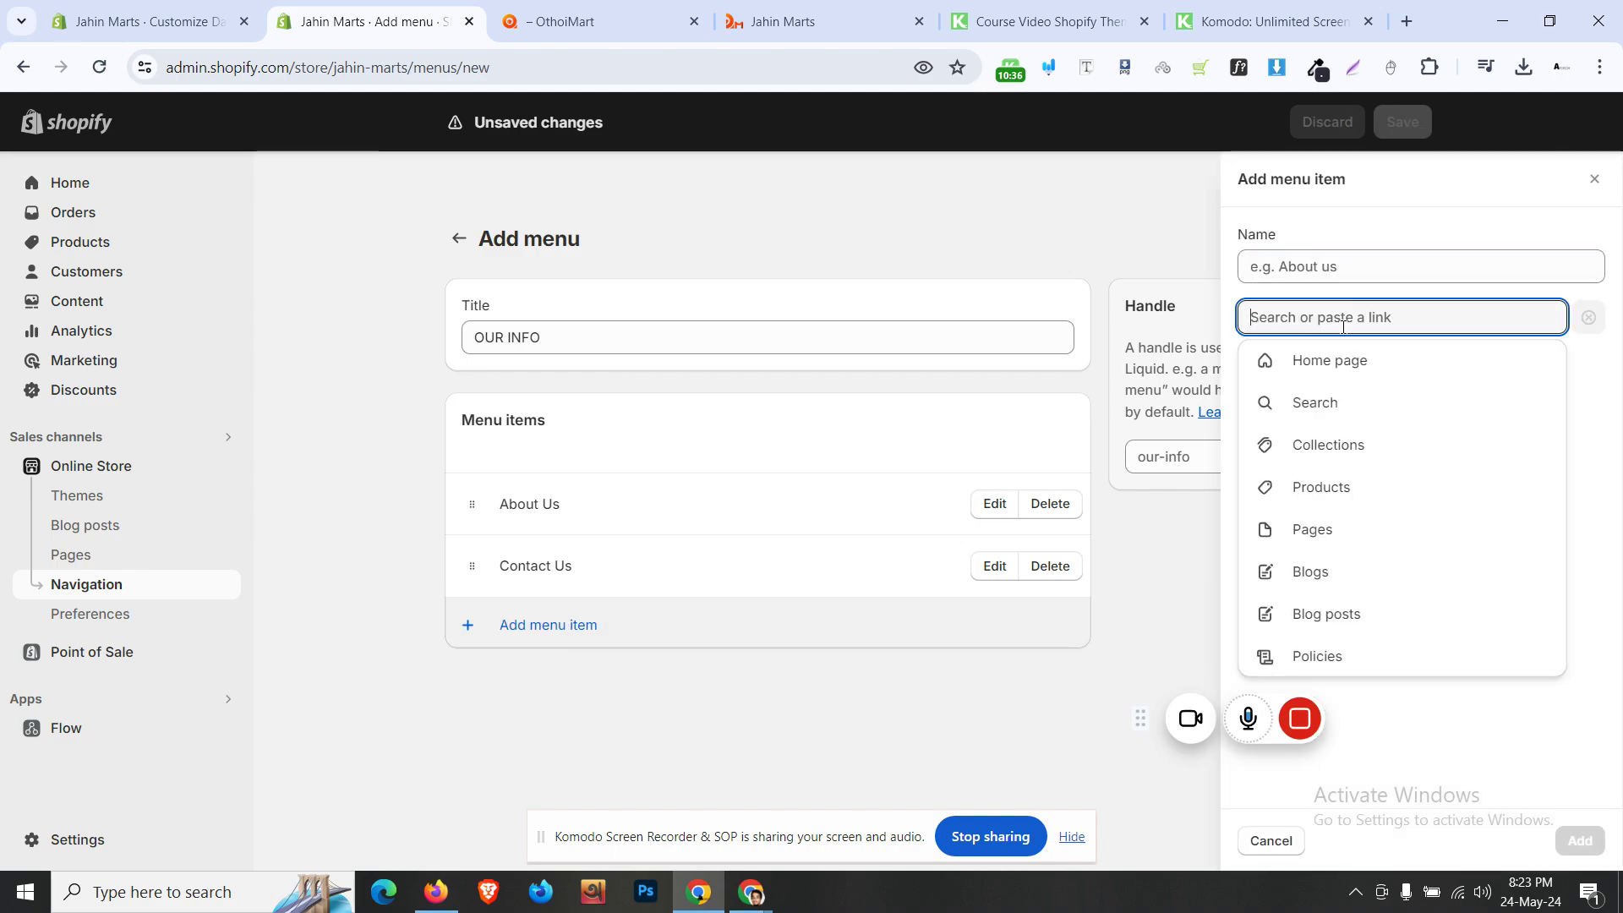
click(1311, 531)
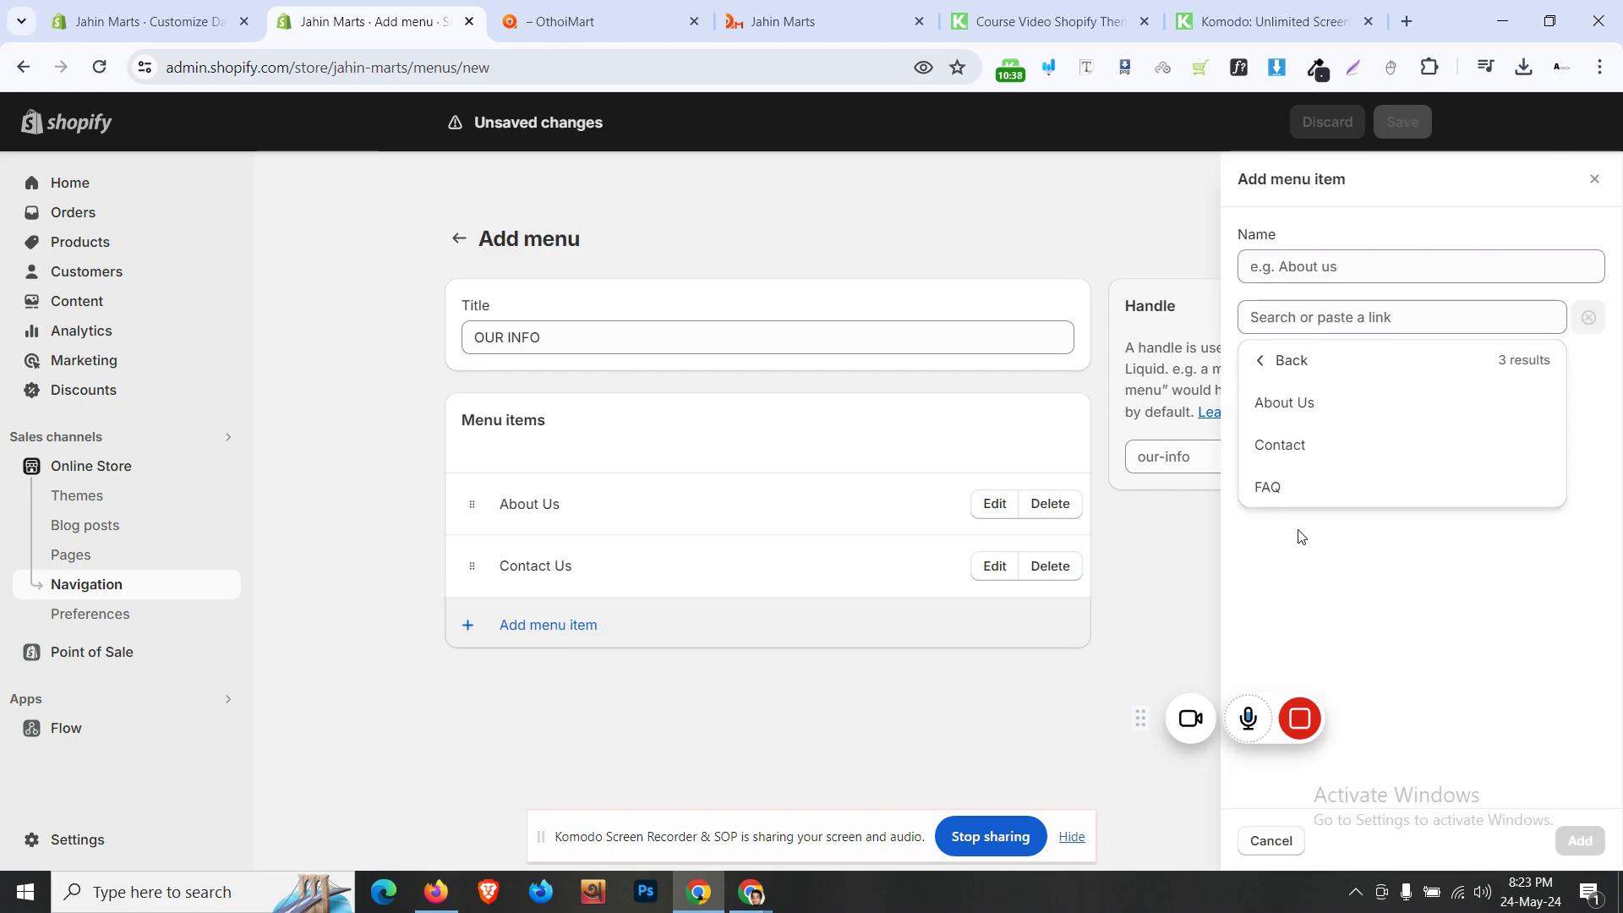
click(1291, 496)
click(1579, 839)
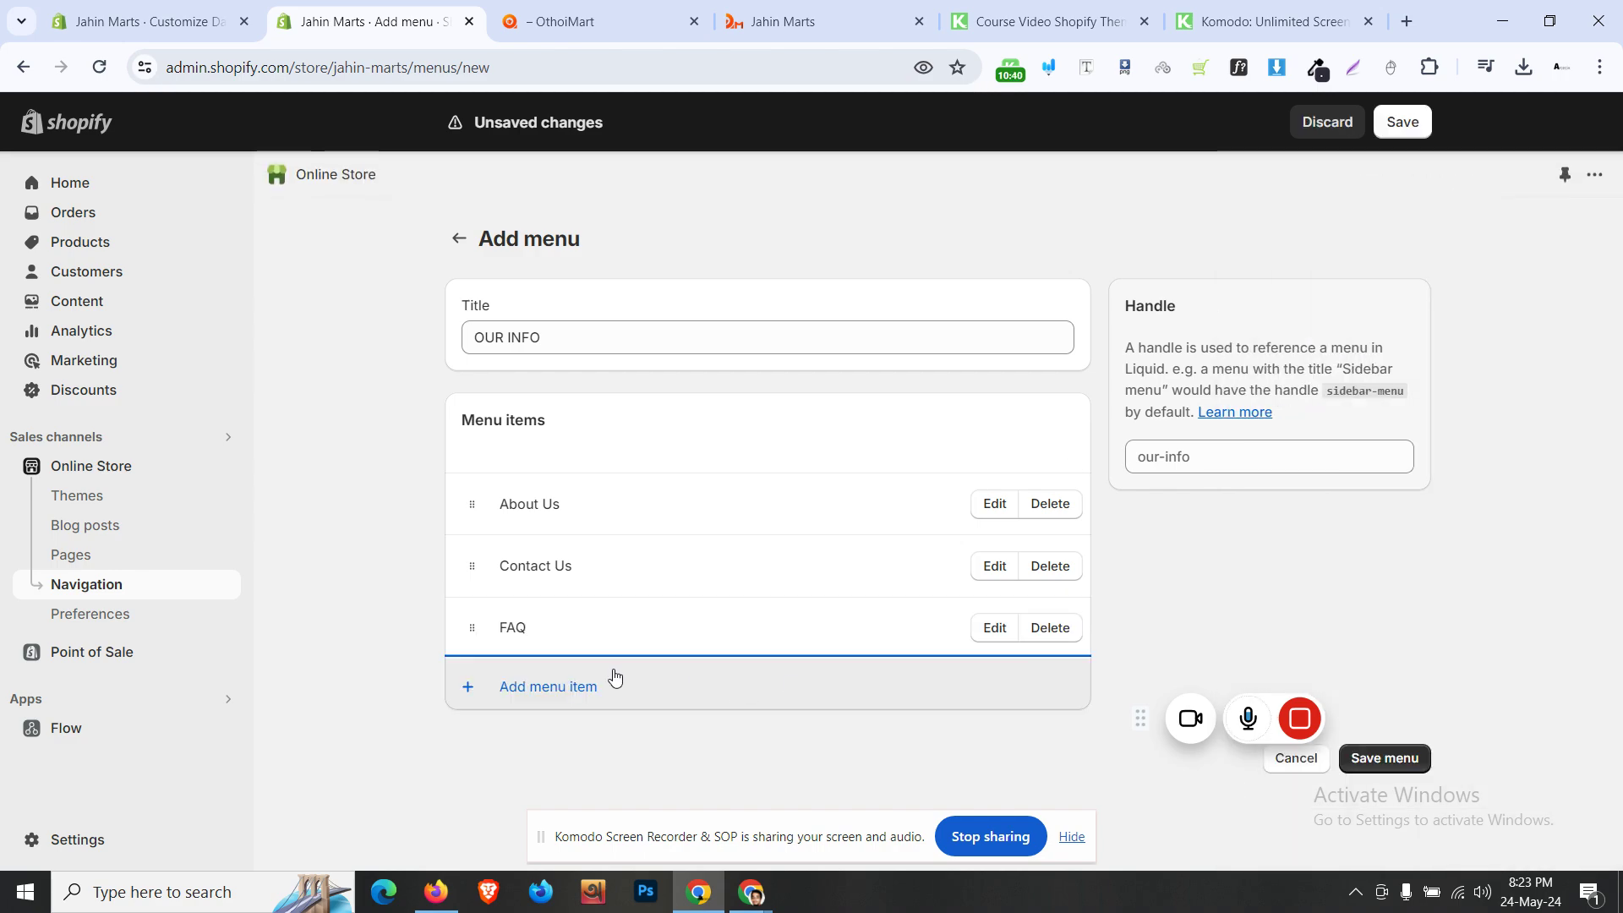
- Add a menu item named SHOP that links to all products, and save the OUR INFO menu
click(571, 687)
click(1356, 319)
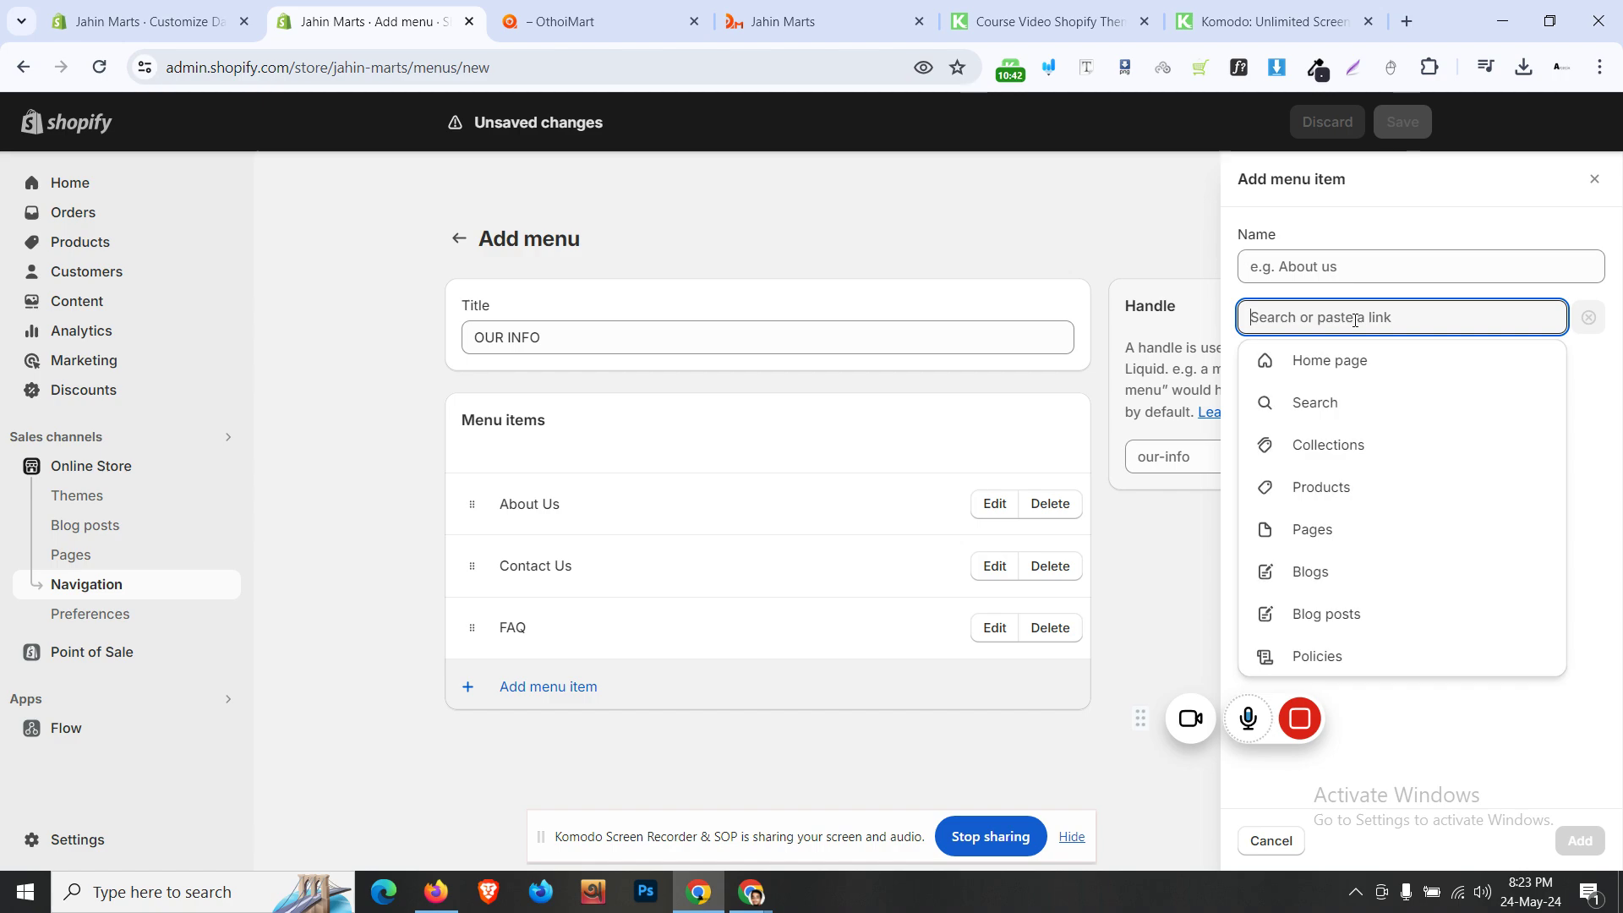
click(1347, 485)
click(1351, 399)
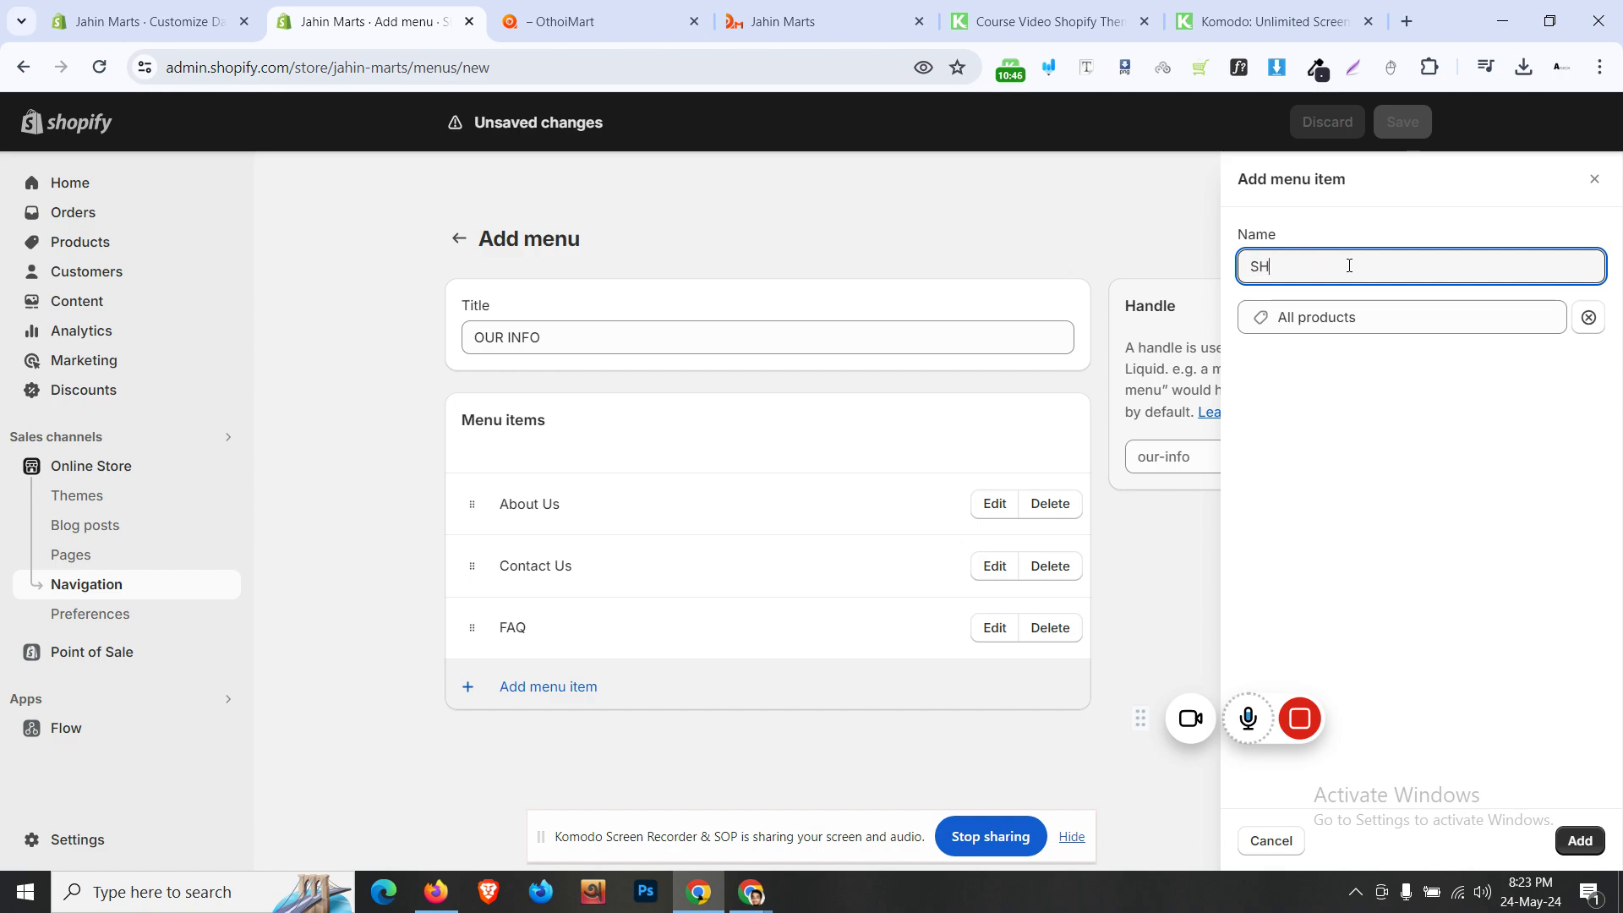
click(1578, 841)
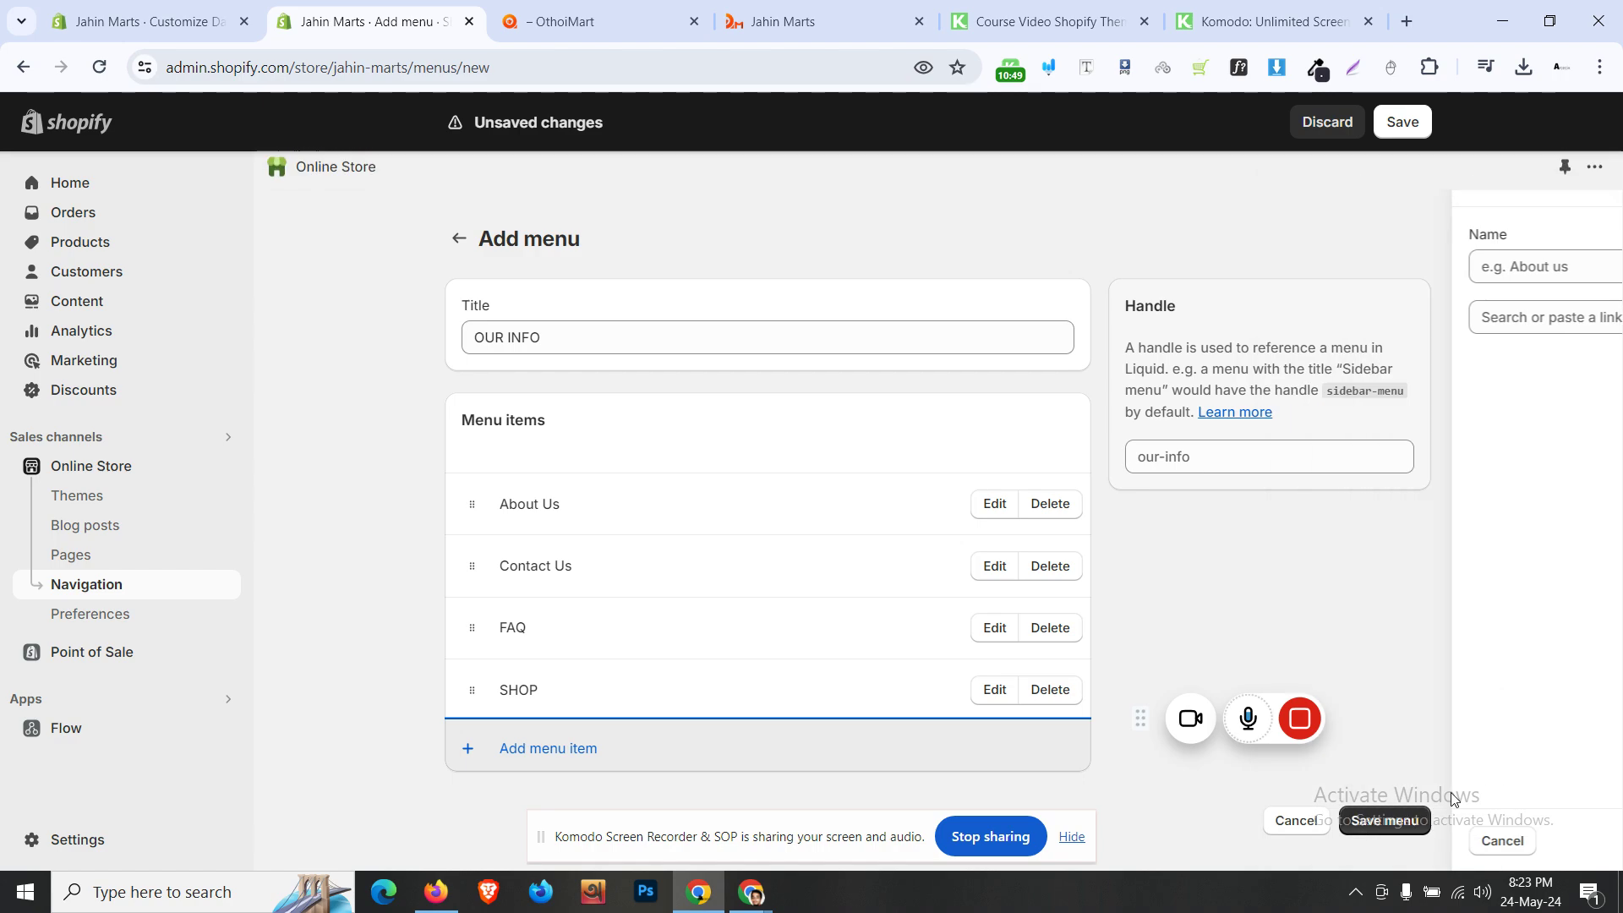
click(1401, 123)
- Open OthoiMart's Contact Us page and examine the ending of its web address
click(804, 19)
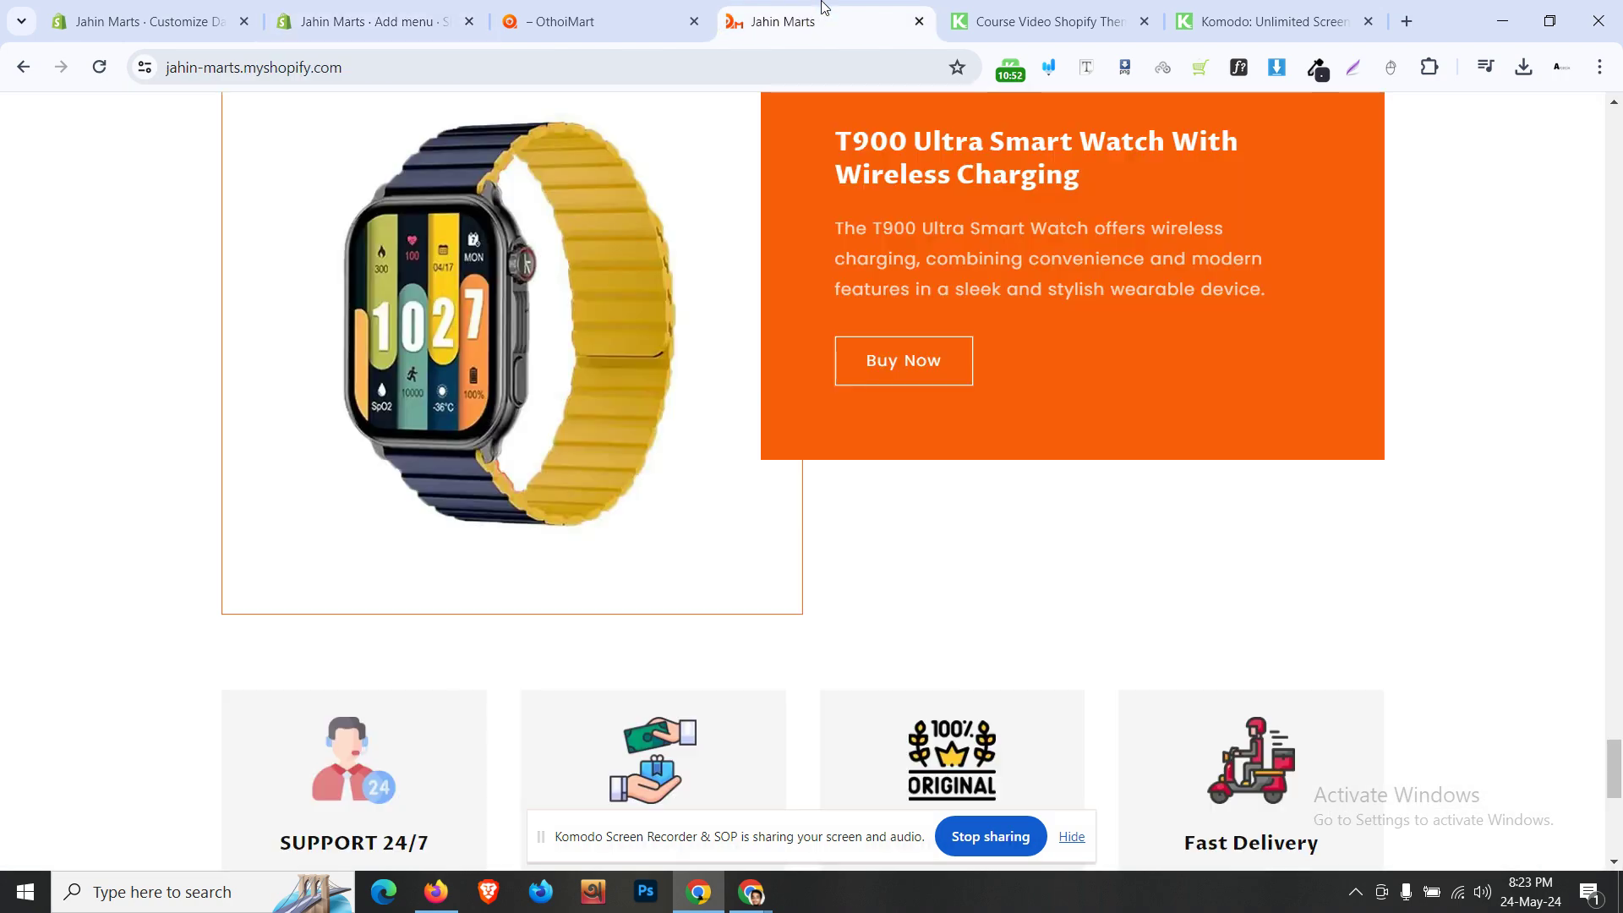
click(642, 8)
click(1085, 193)
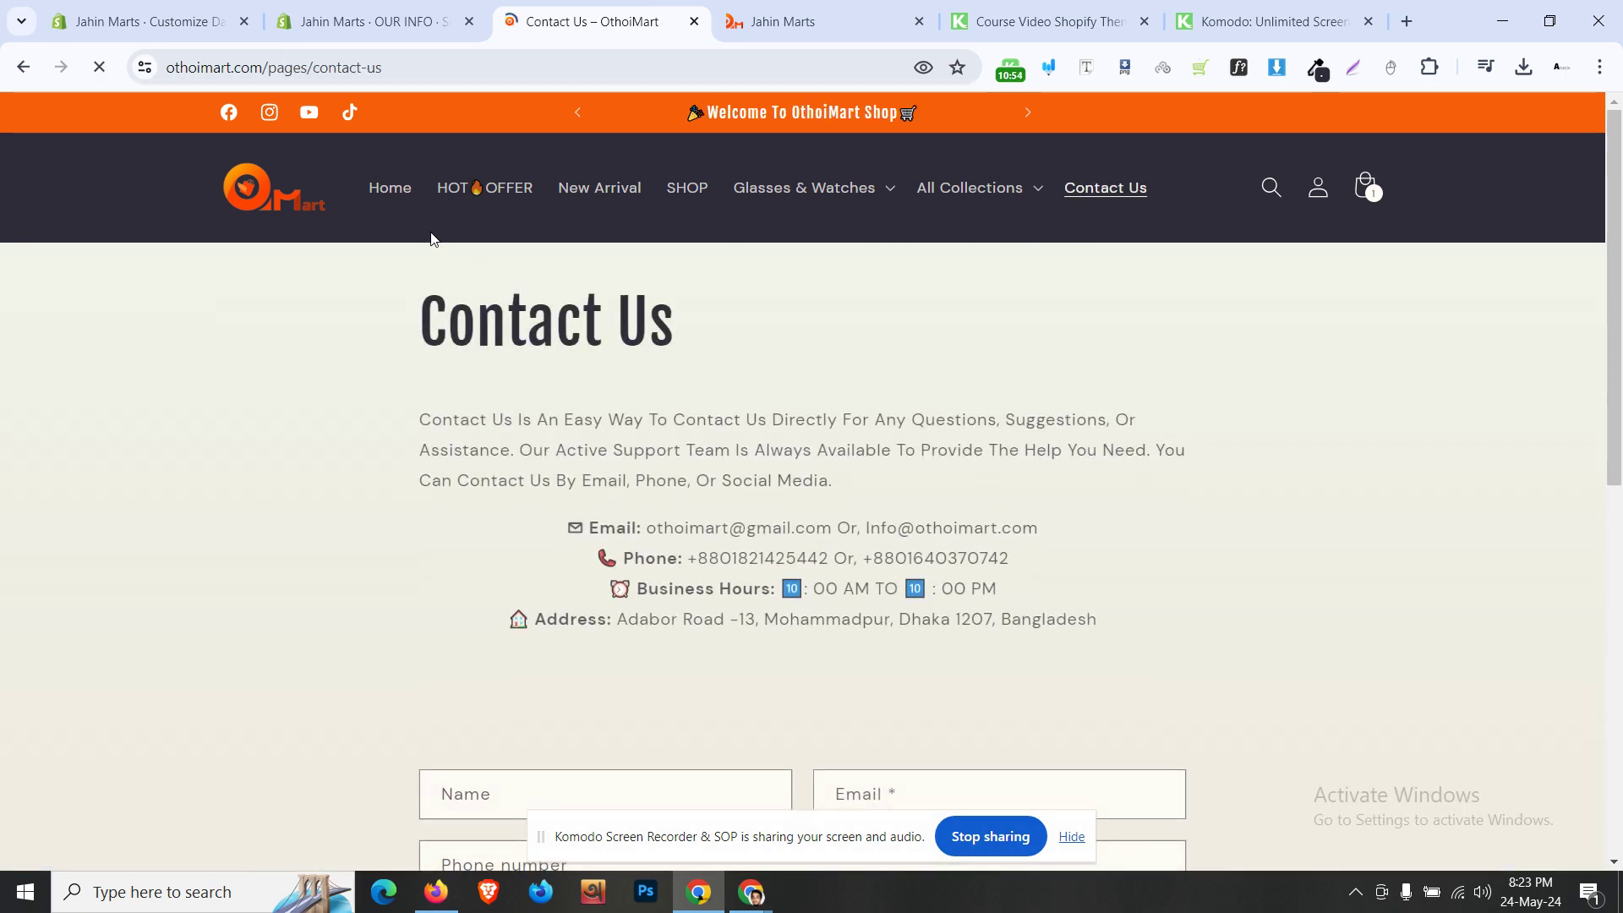
double_click(392, 73)
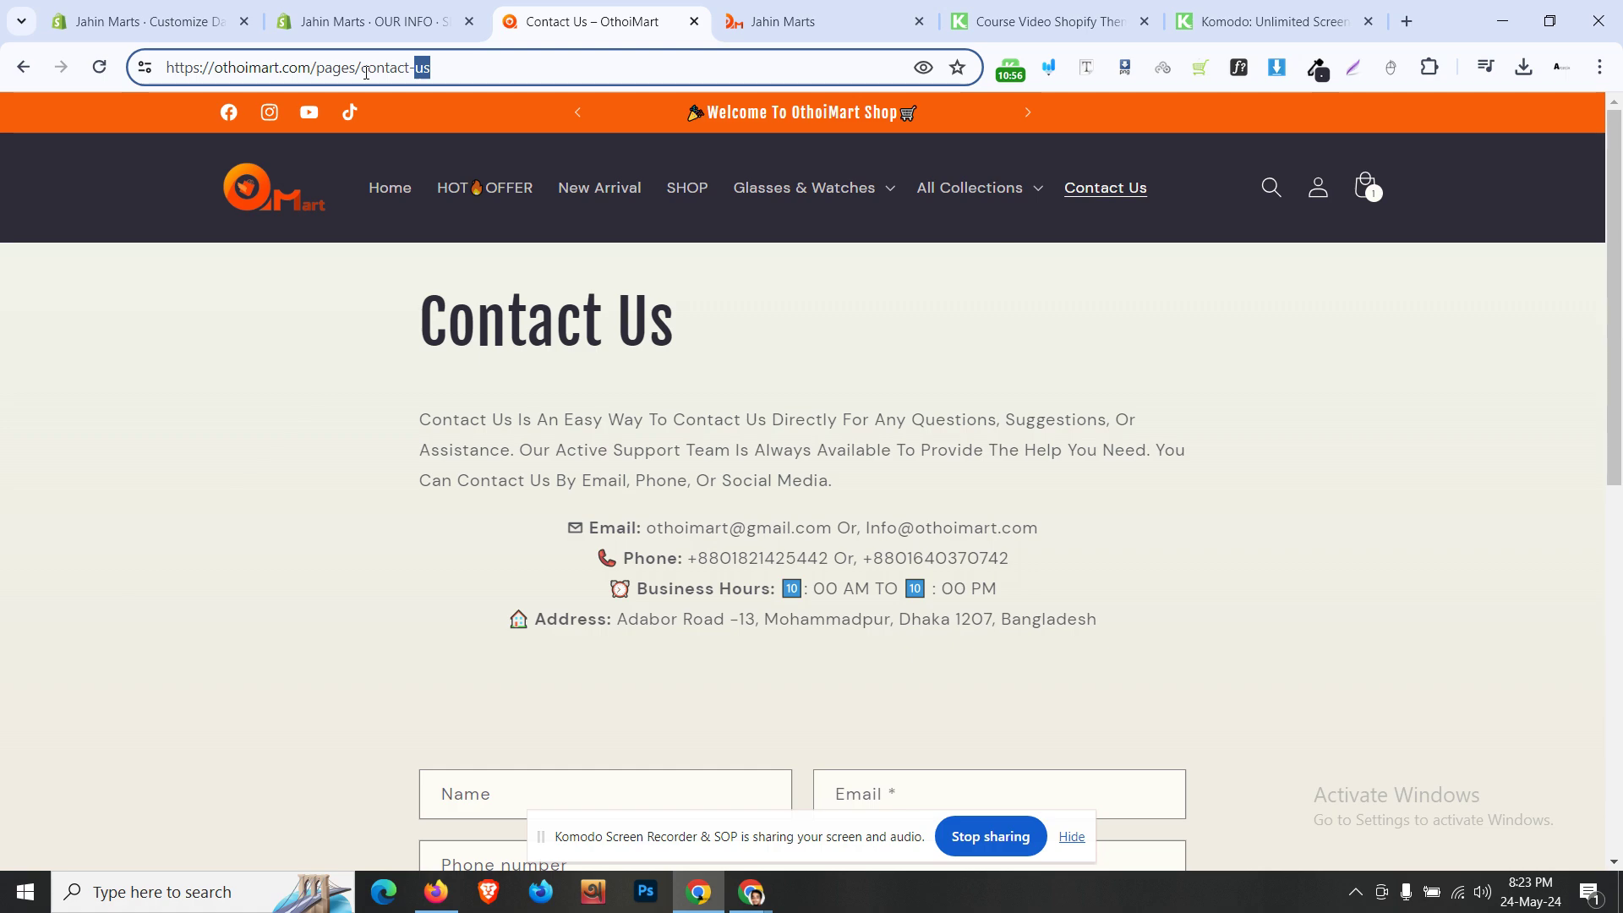
- Open the Contact Us page of the Jahin Marts storefront and examine the ending of its web address
click(812, 21)
scroll(1143, 526, up, 7)
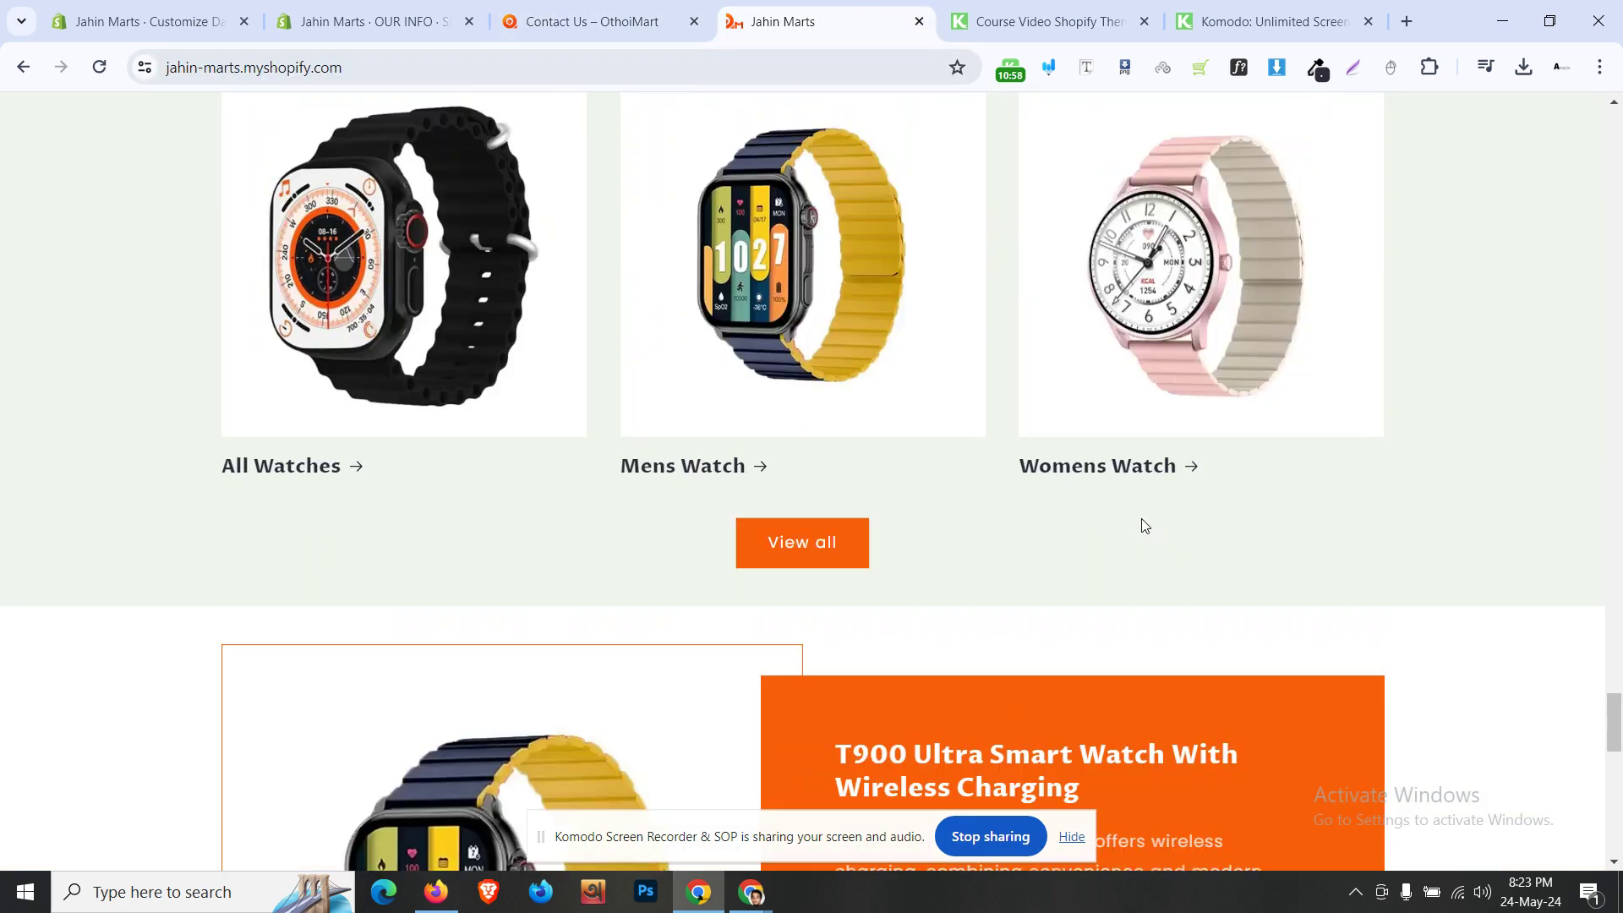
scroll(1143, 526, up, 9)
scroll(1598, 338, up, 10)
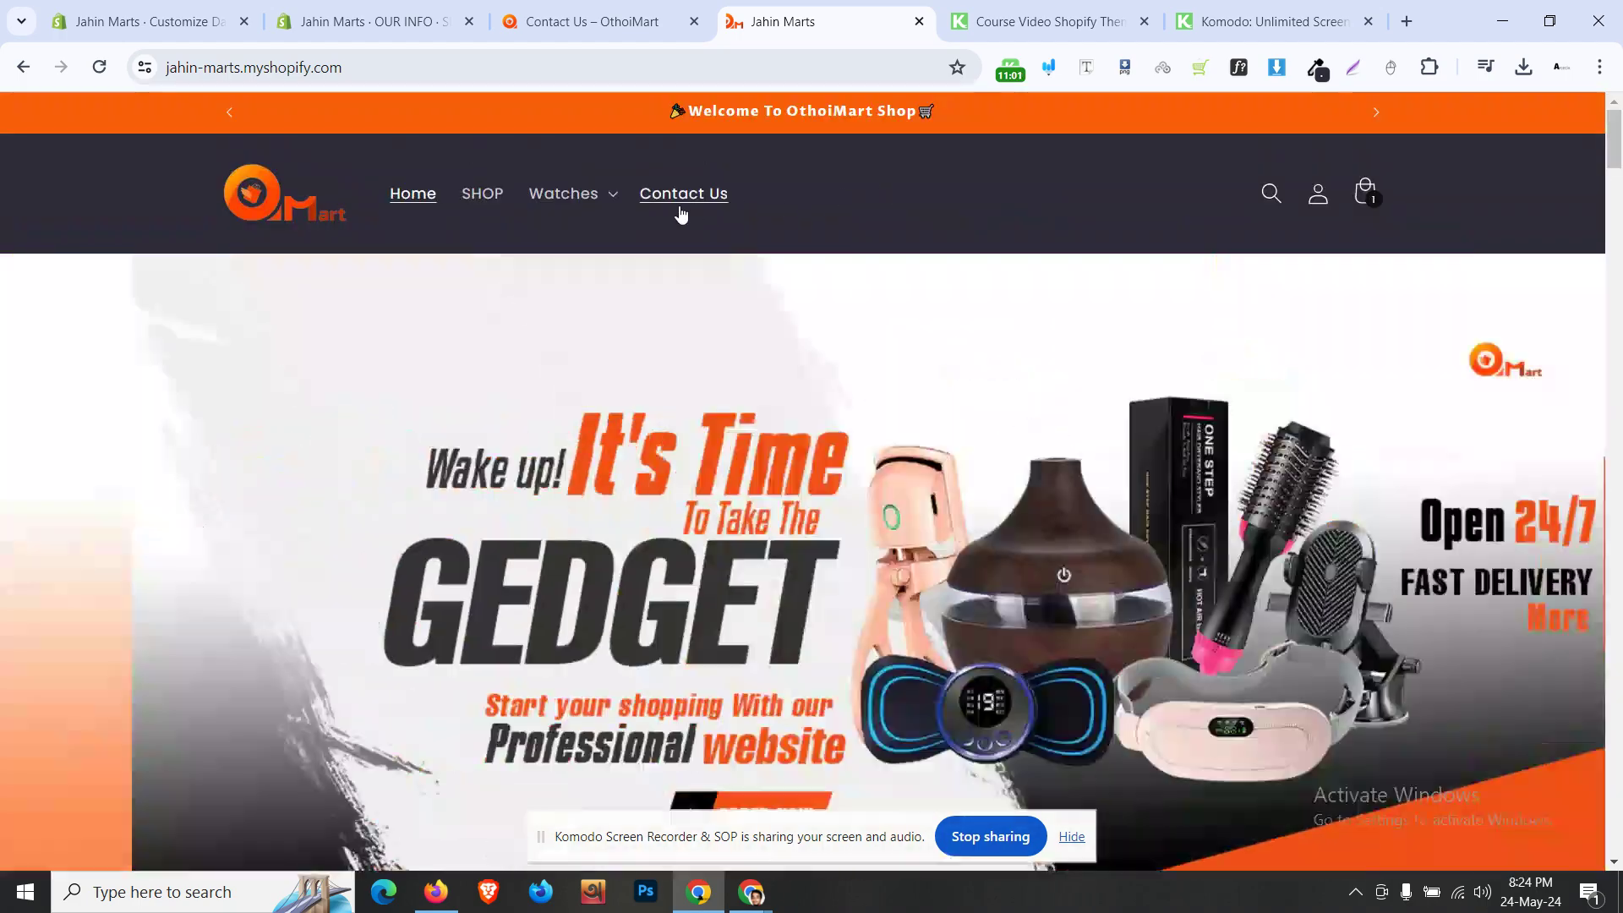
click(682, 212)
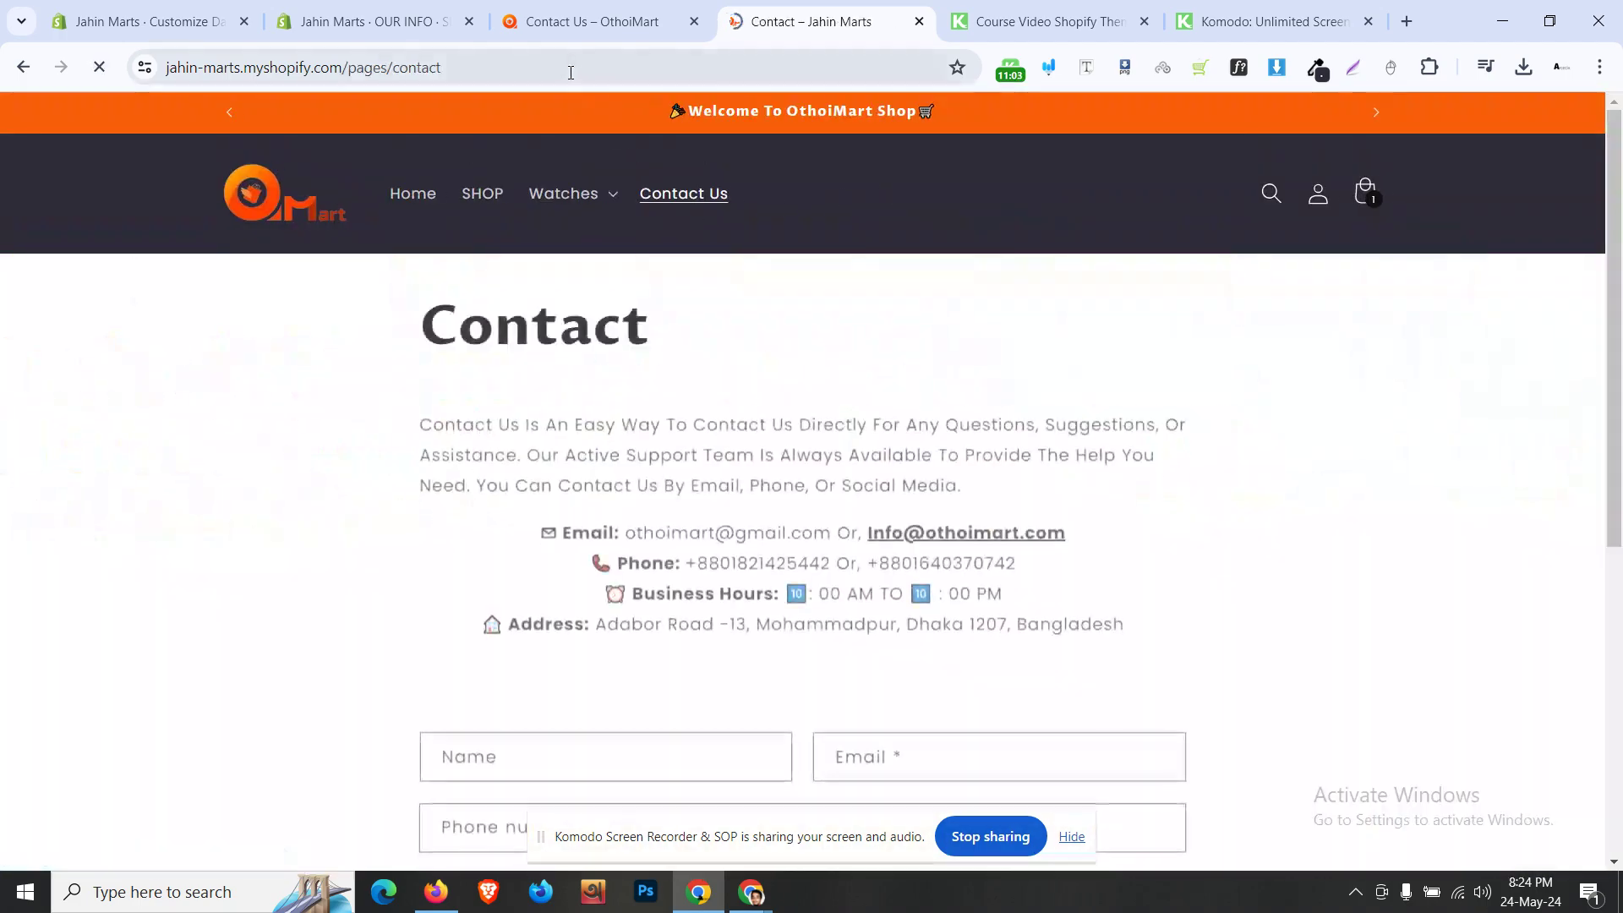
click(455, 67)
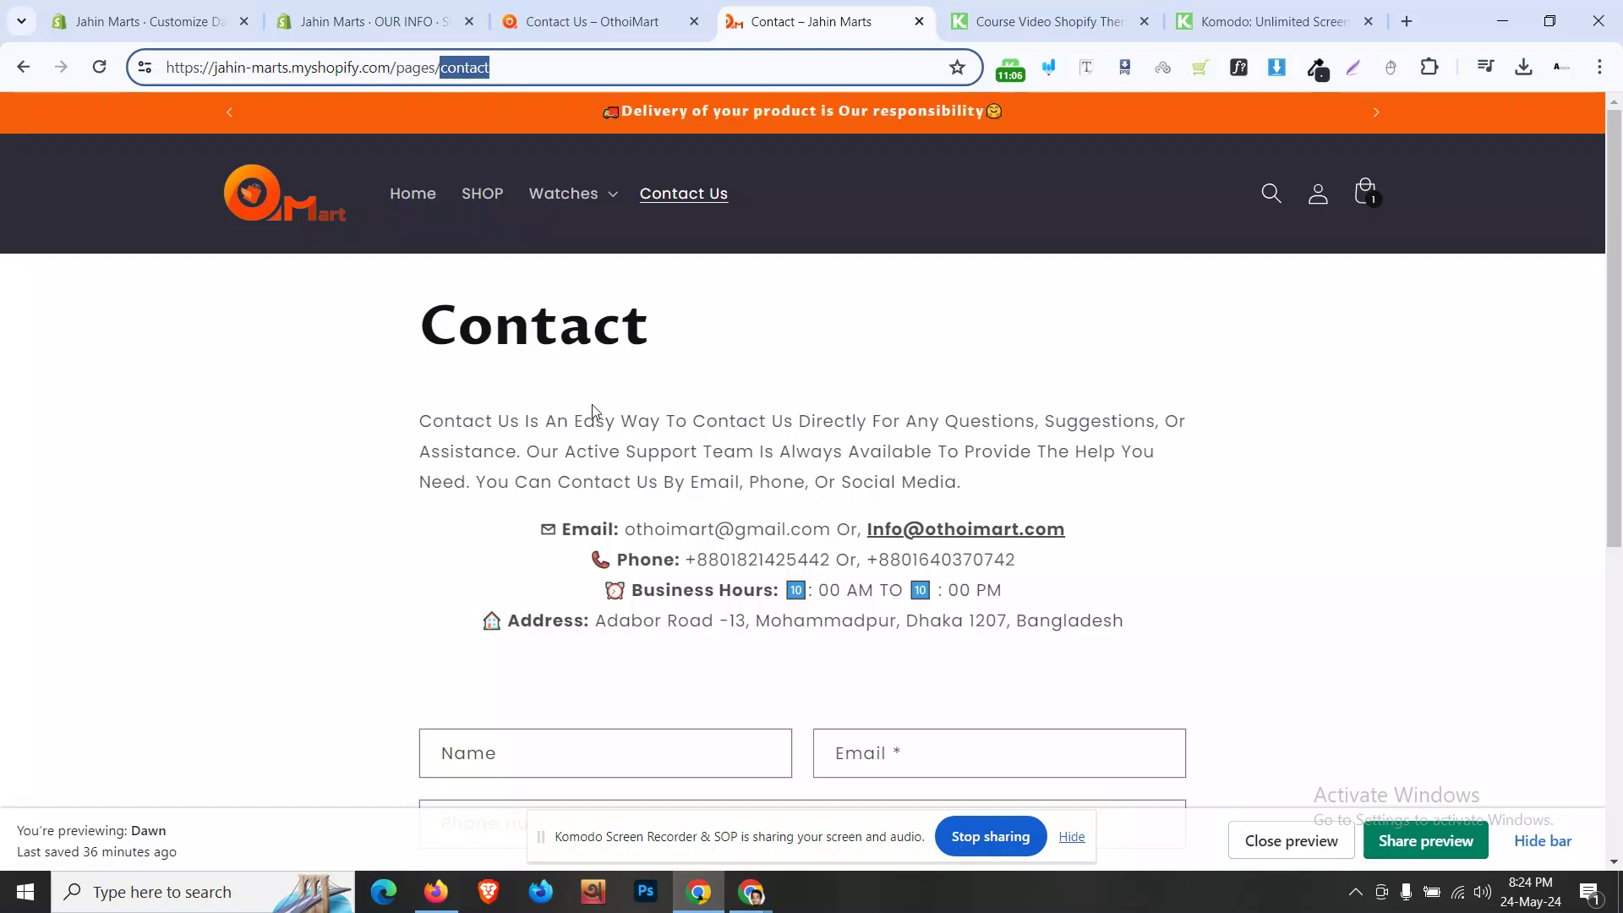
scroll(598, 420, down, 3)
- Compare the contact page addresses of Jahin Marts and OthoiMart, and return to the store admin
click(336, 4)
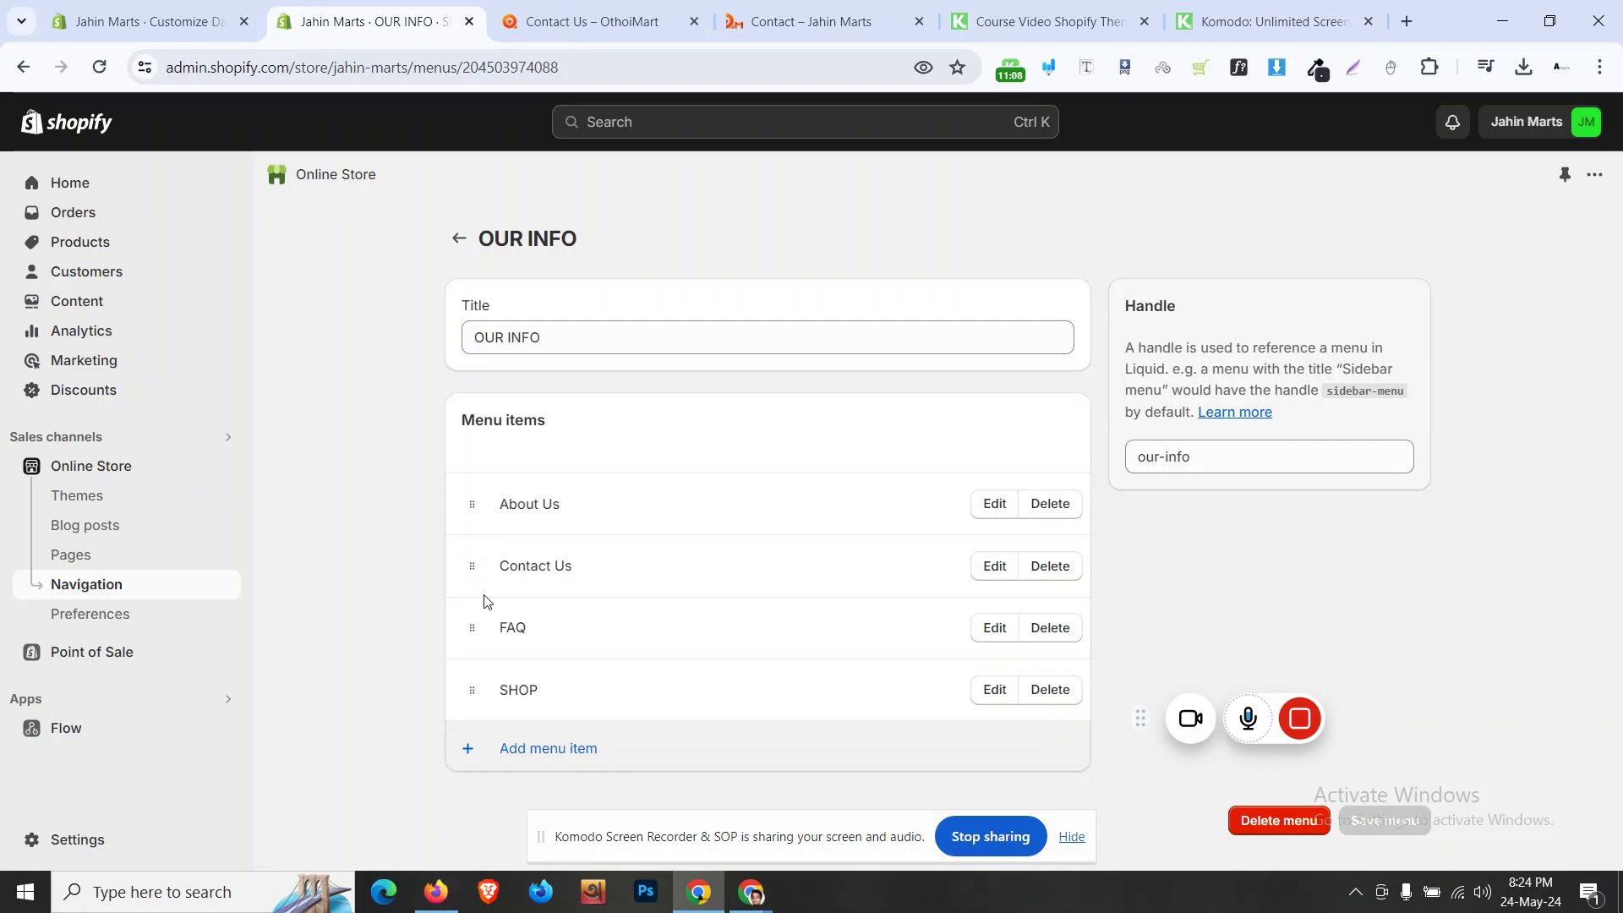
click(596, 8)
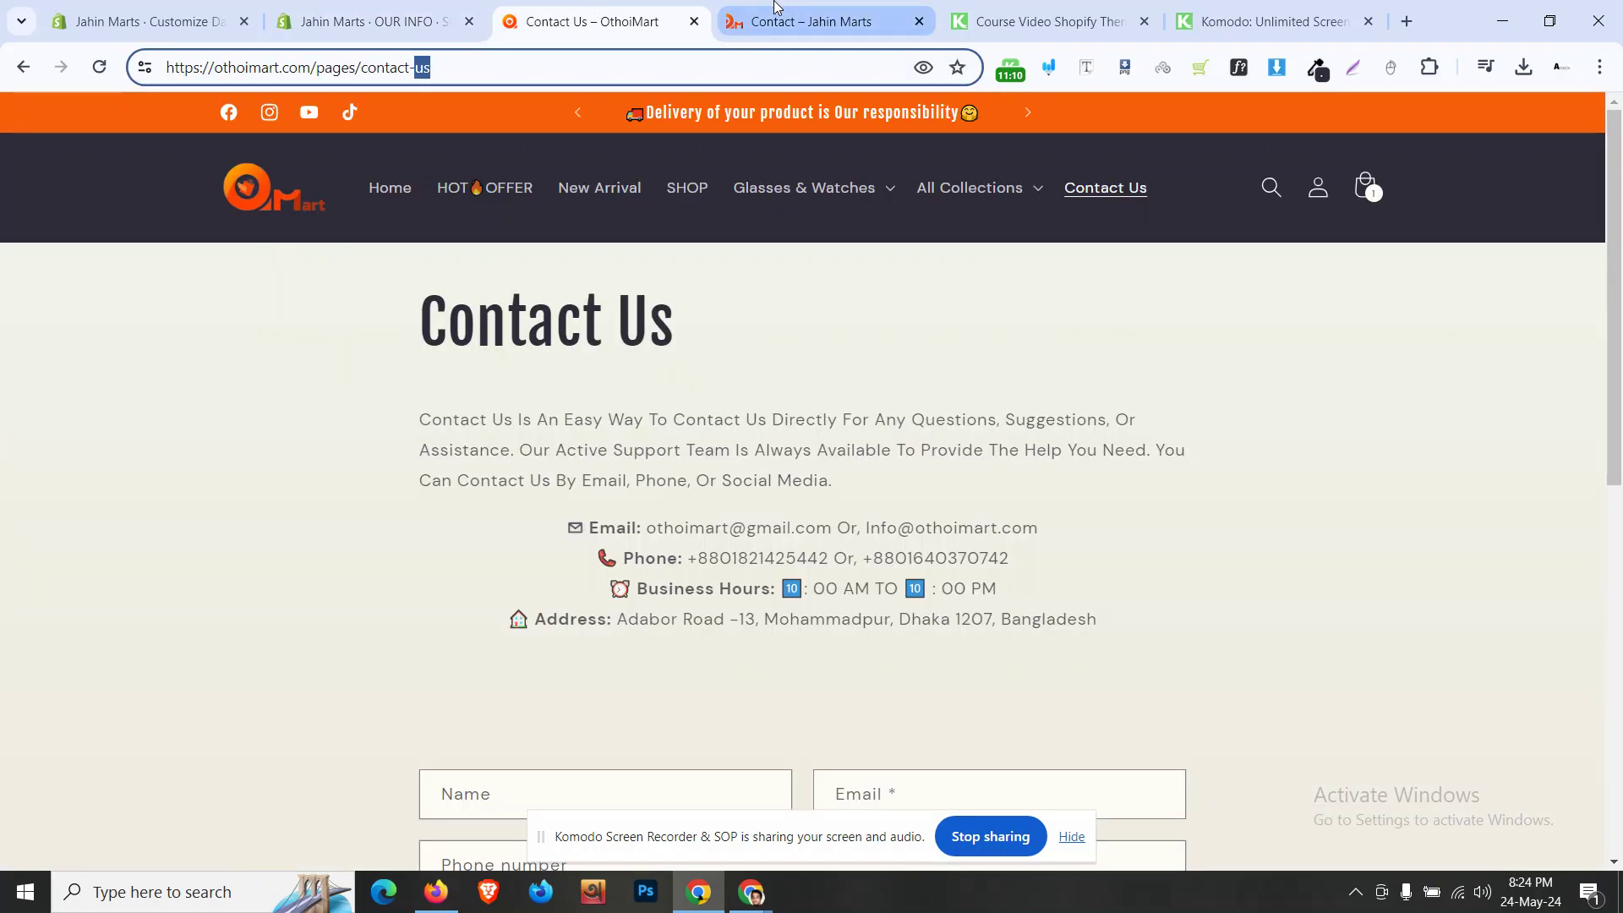
drag(778, 11, 565, 45)
click(506, 68)
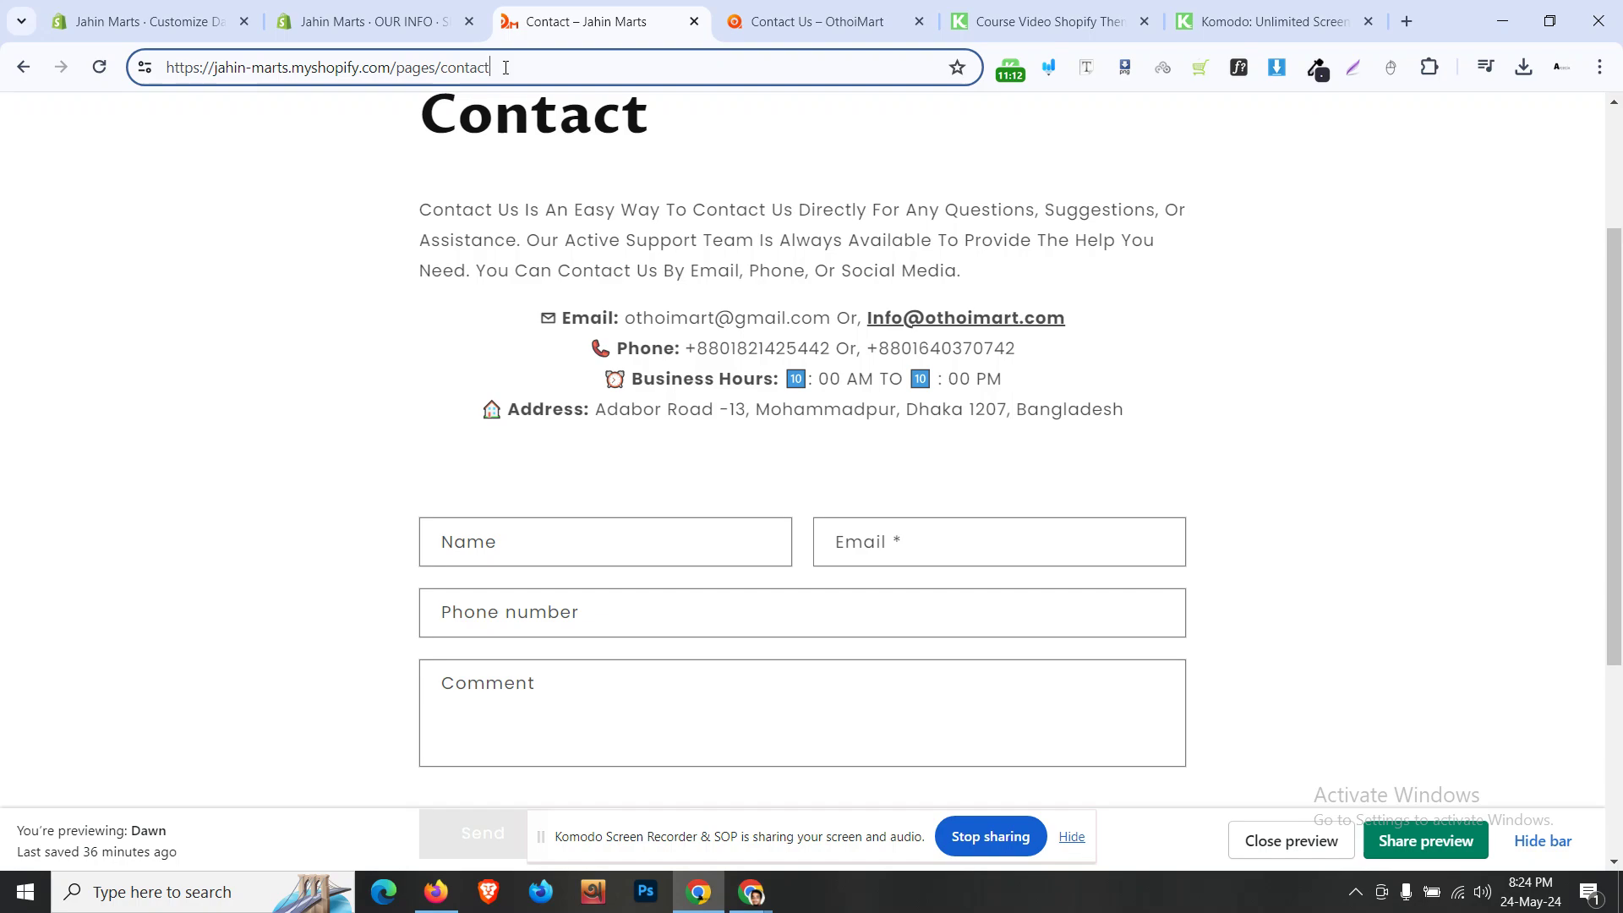
click(843, 8)
click(457, 21)
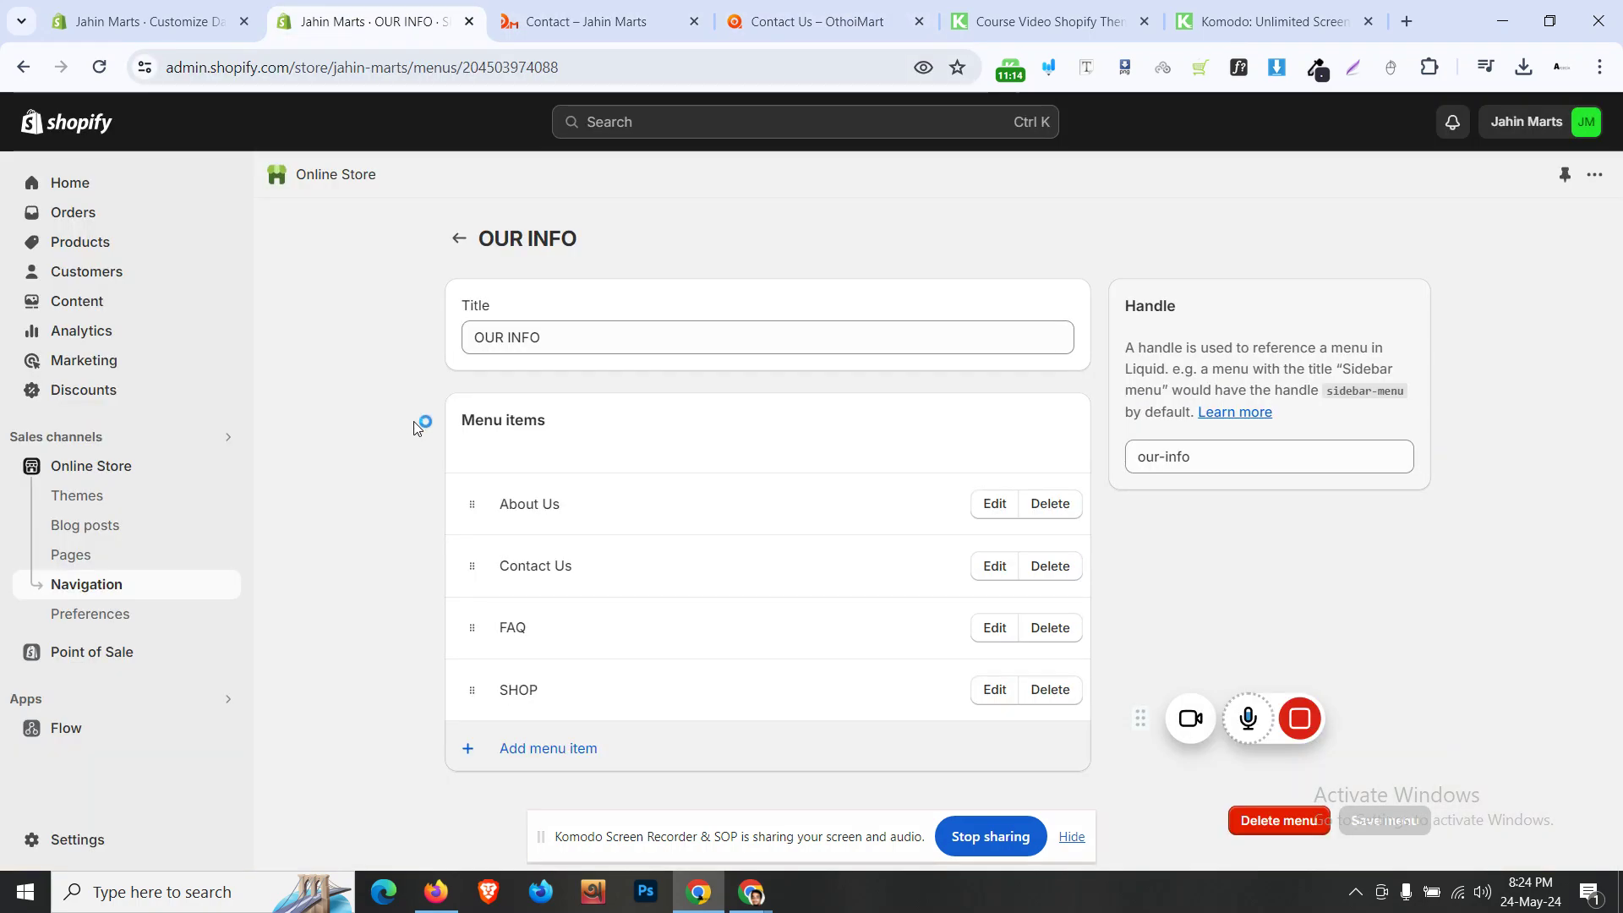
- Open the store's Contact page for editing and expand its search engine listing settings
click(71, 555)
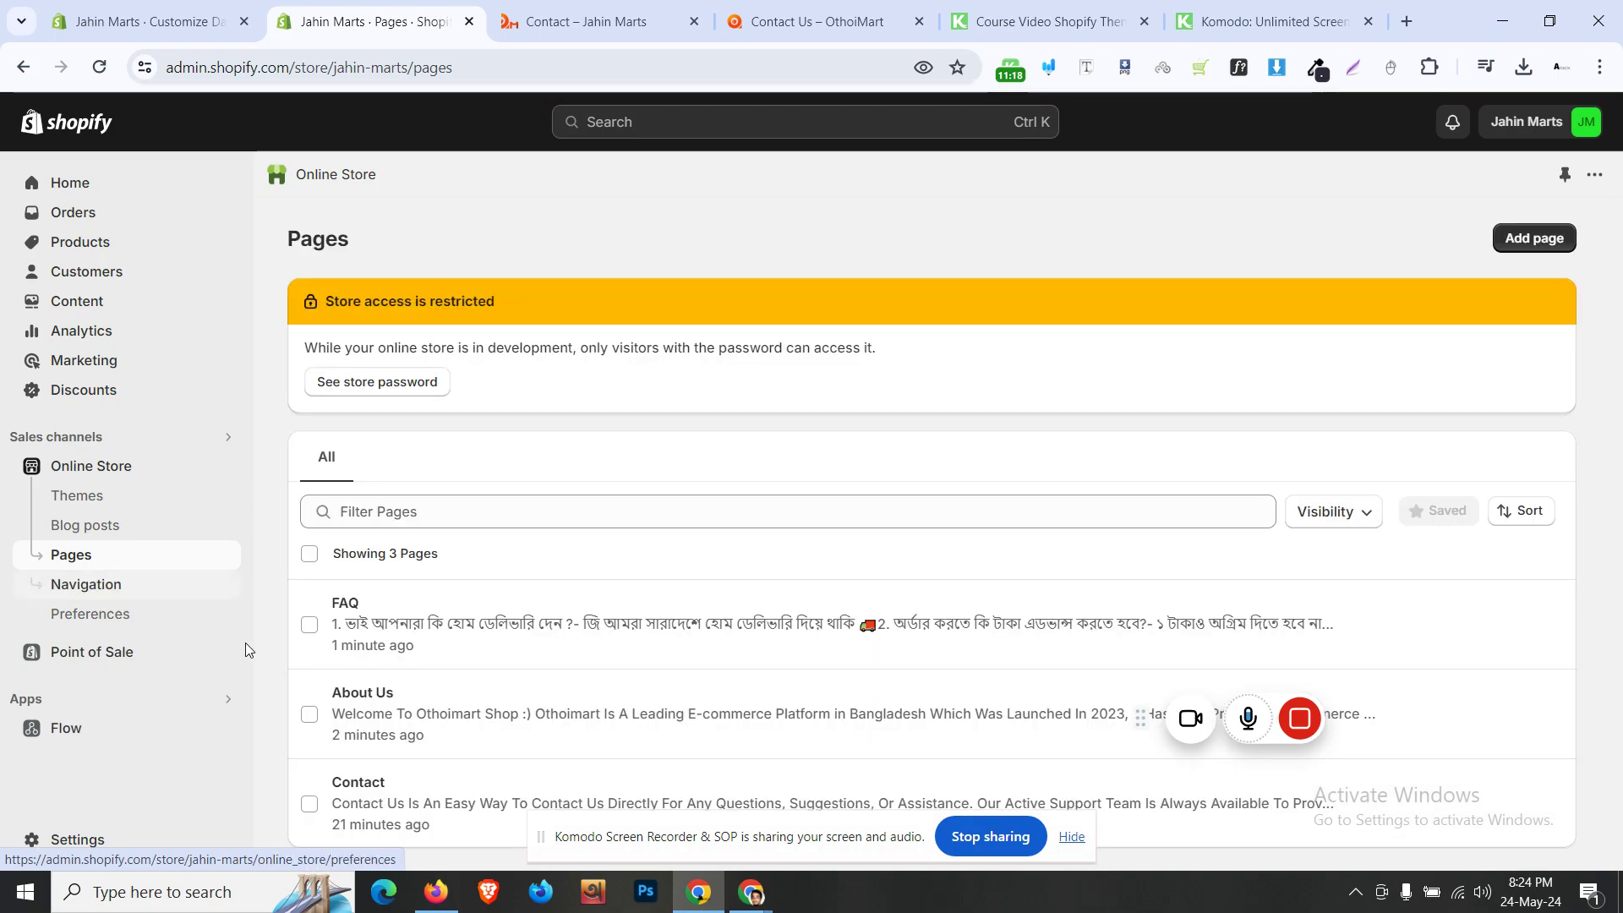
scroll(338, 701, down, 1)
click(381, 752)
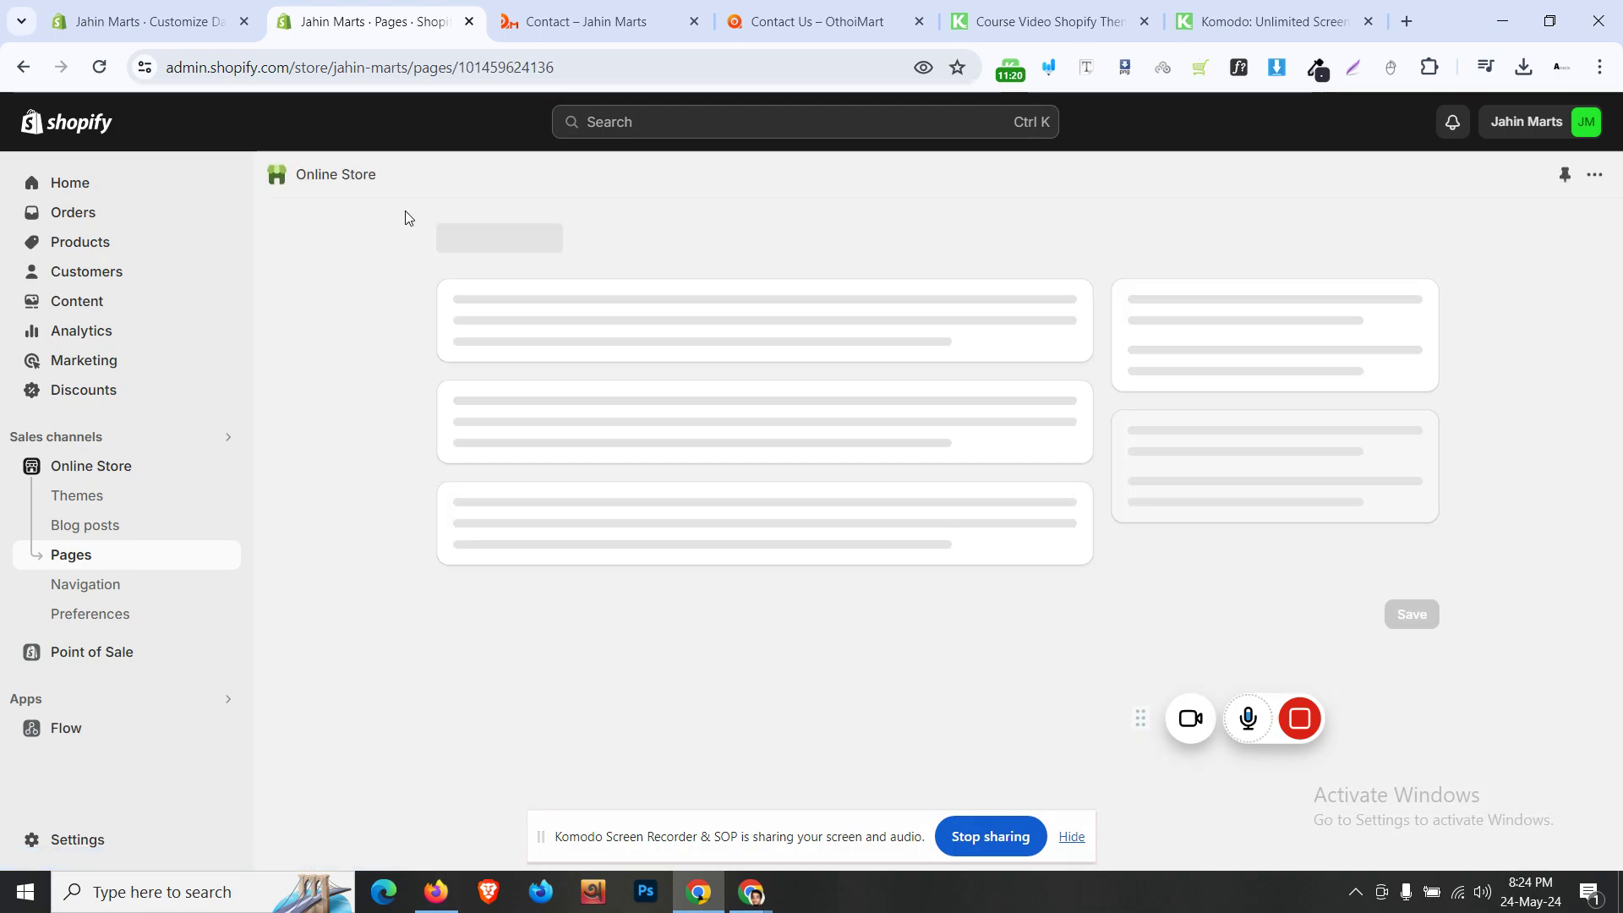
scroll(391, 514, down, 1)
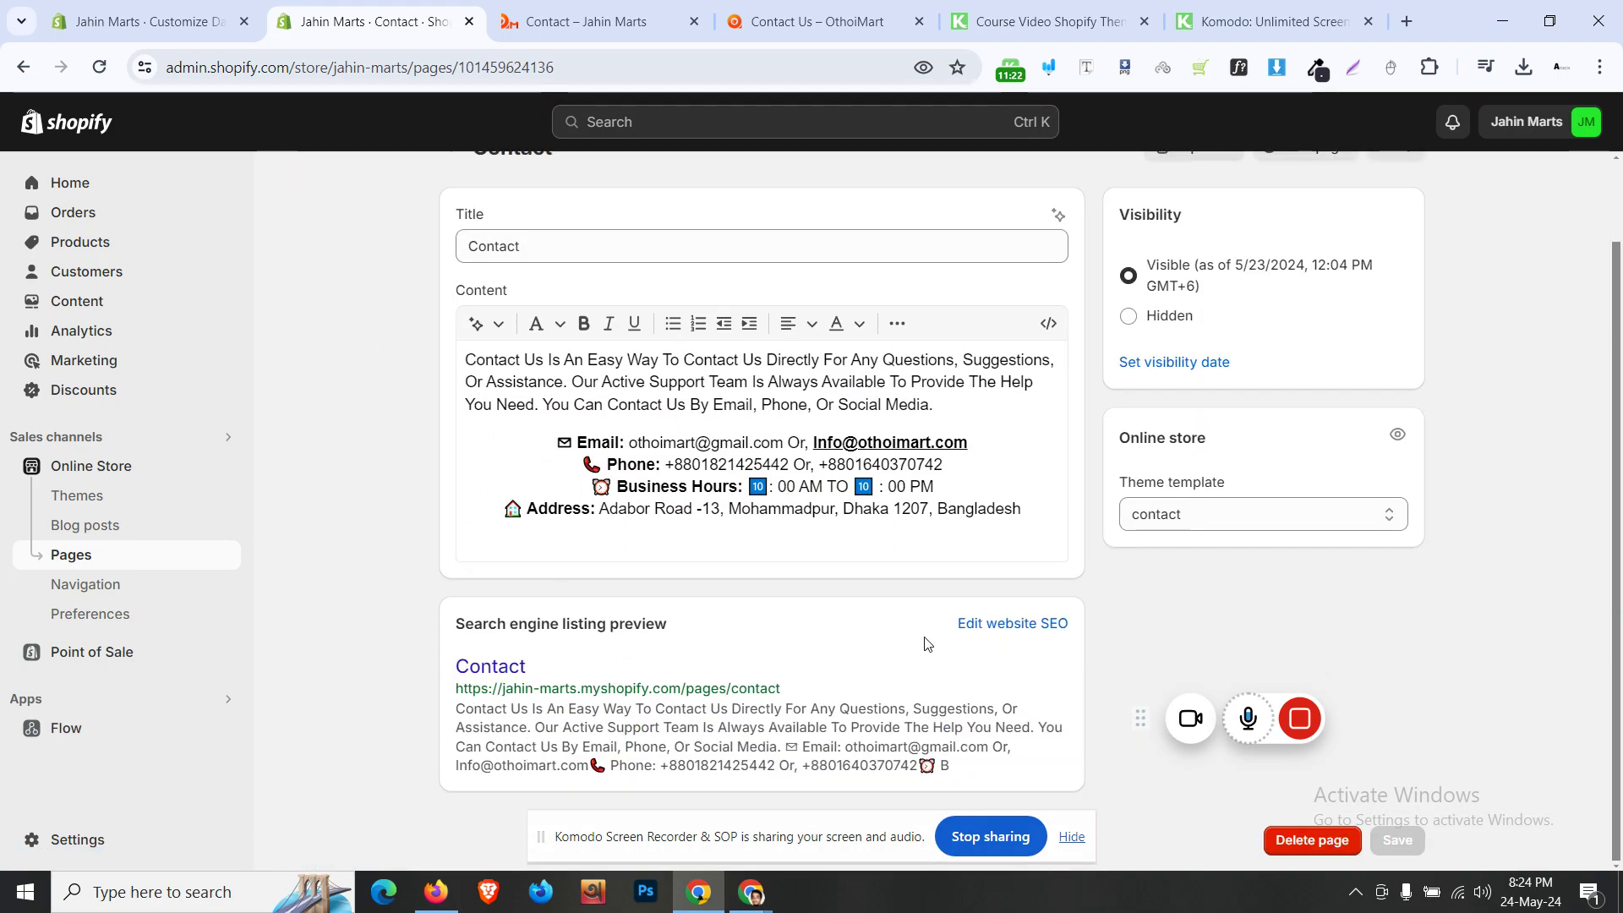
click(1014, 627)
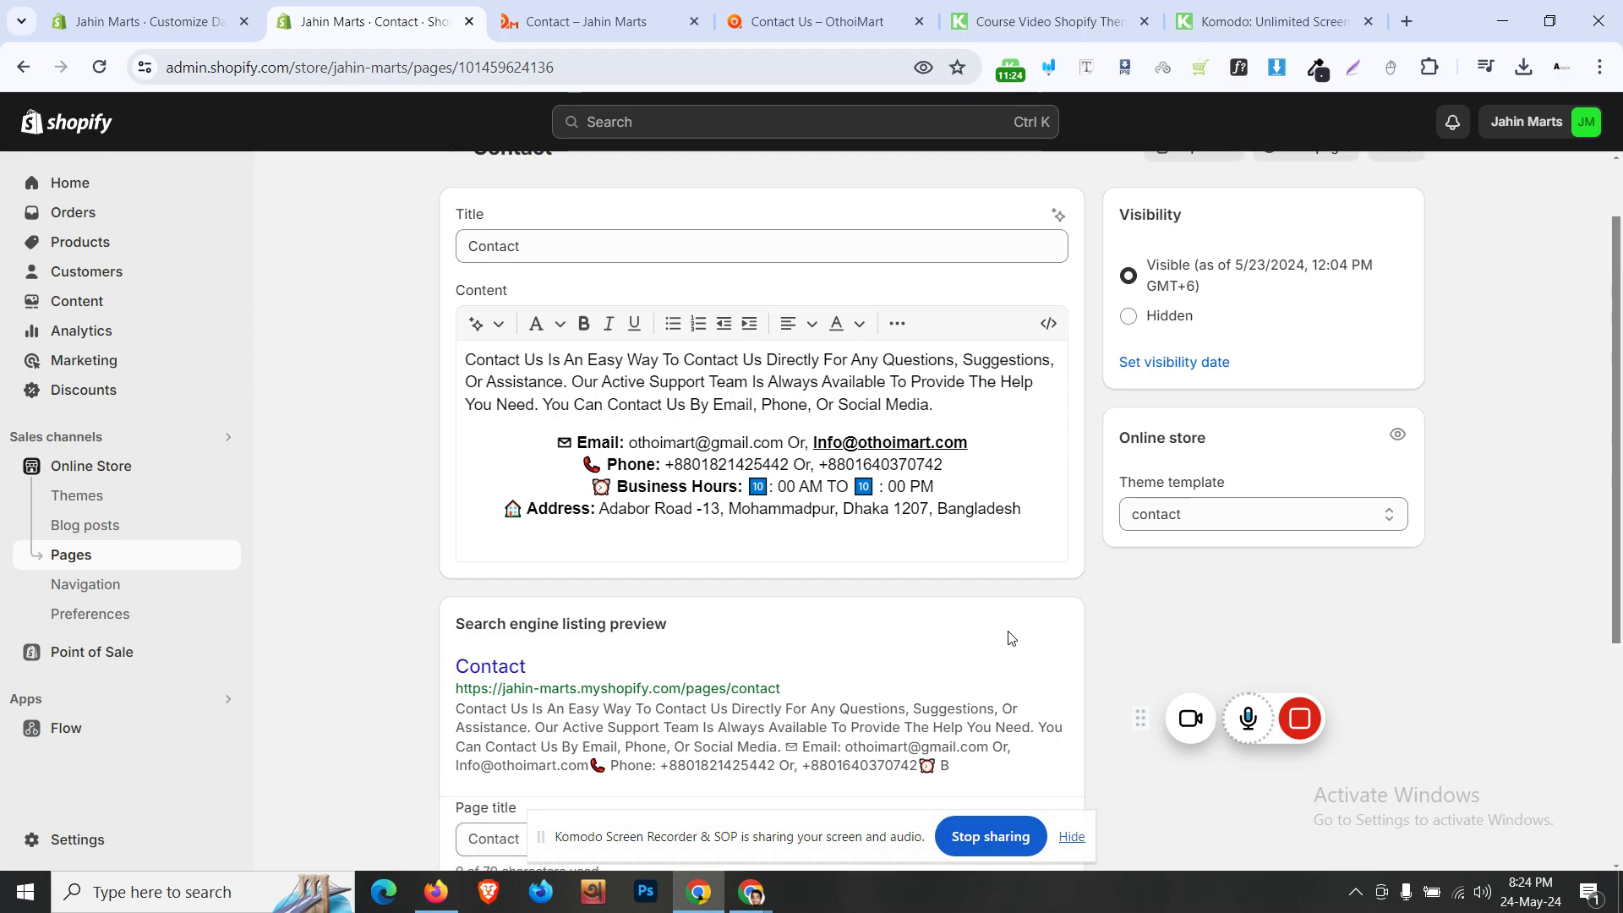
scroll(801, 580, down, 4)
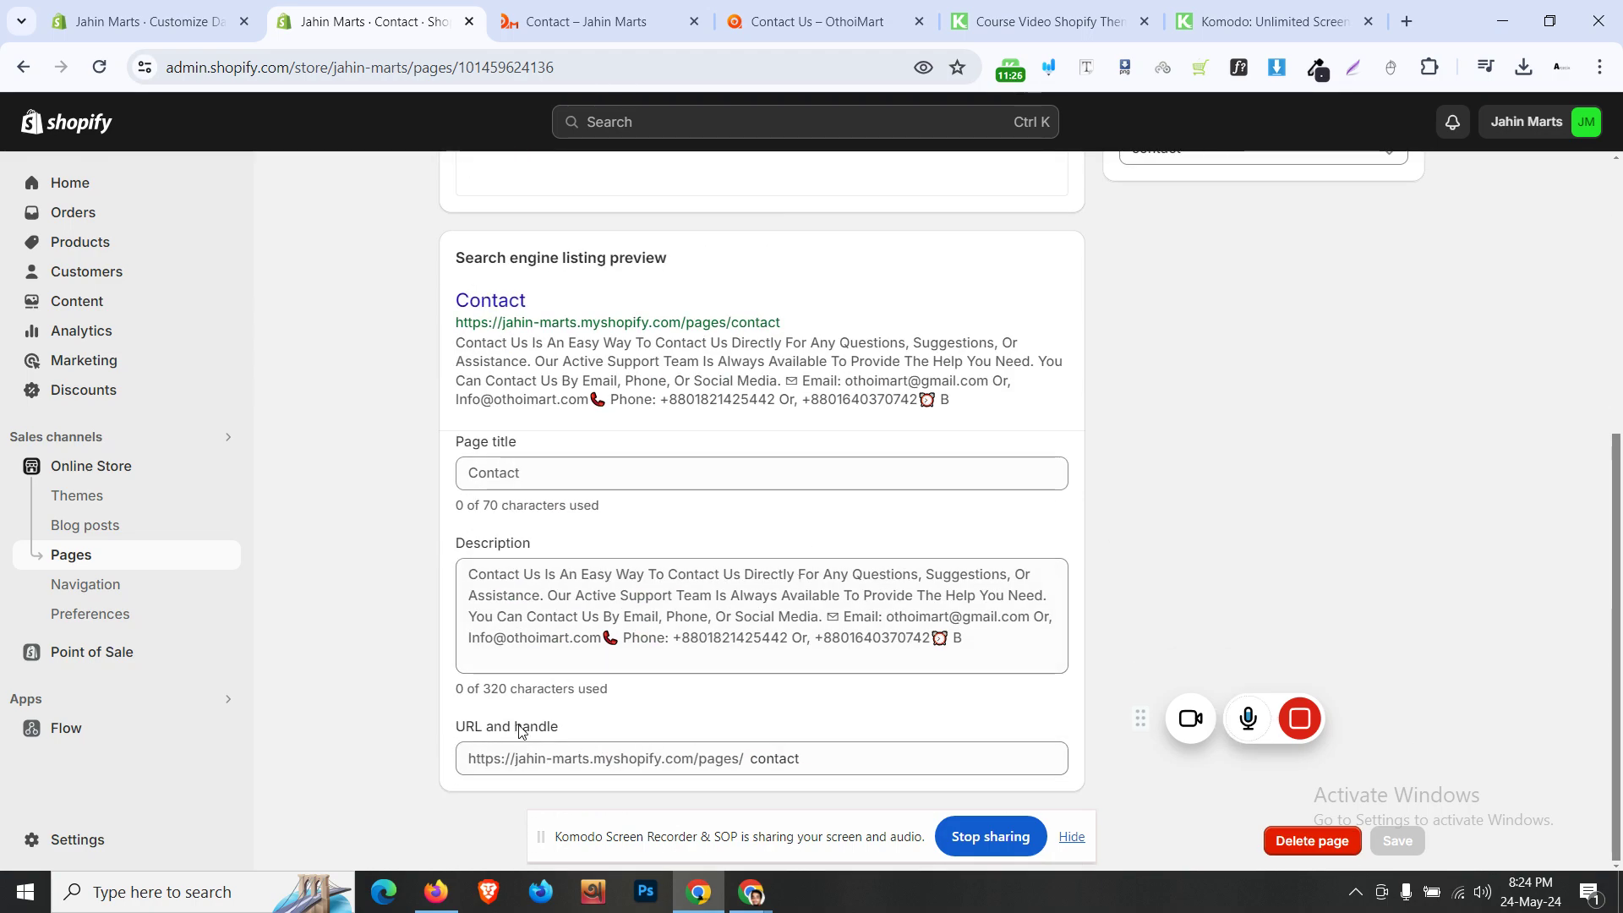
- Set the Contact page's URL handle to contact-us, matching OthoiMart's address, and save the page
click(829, 770)
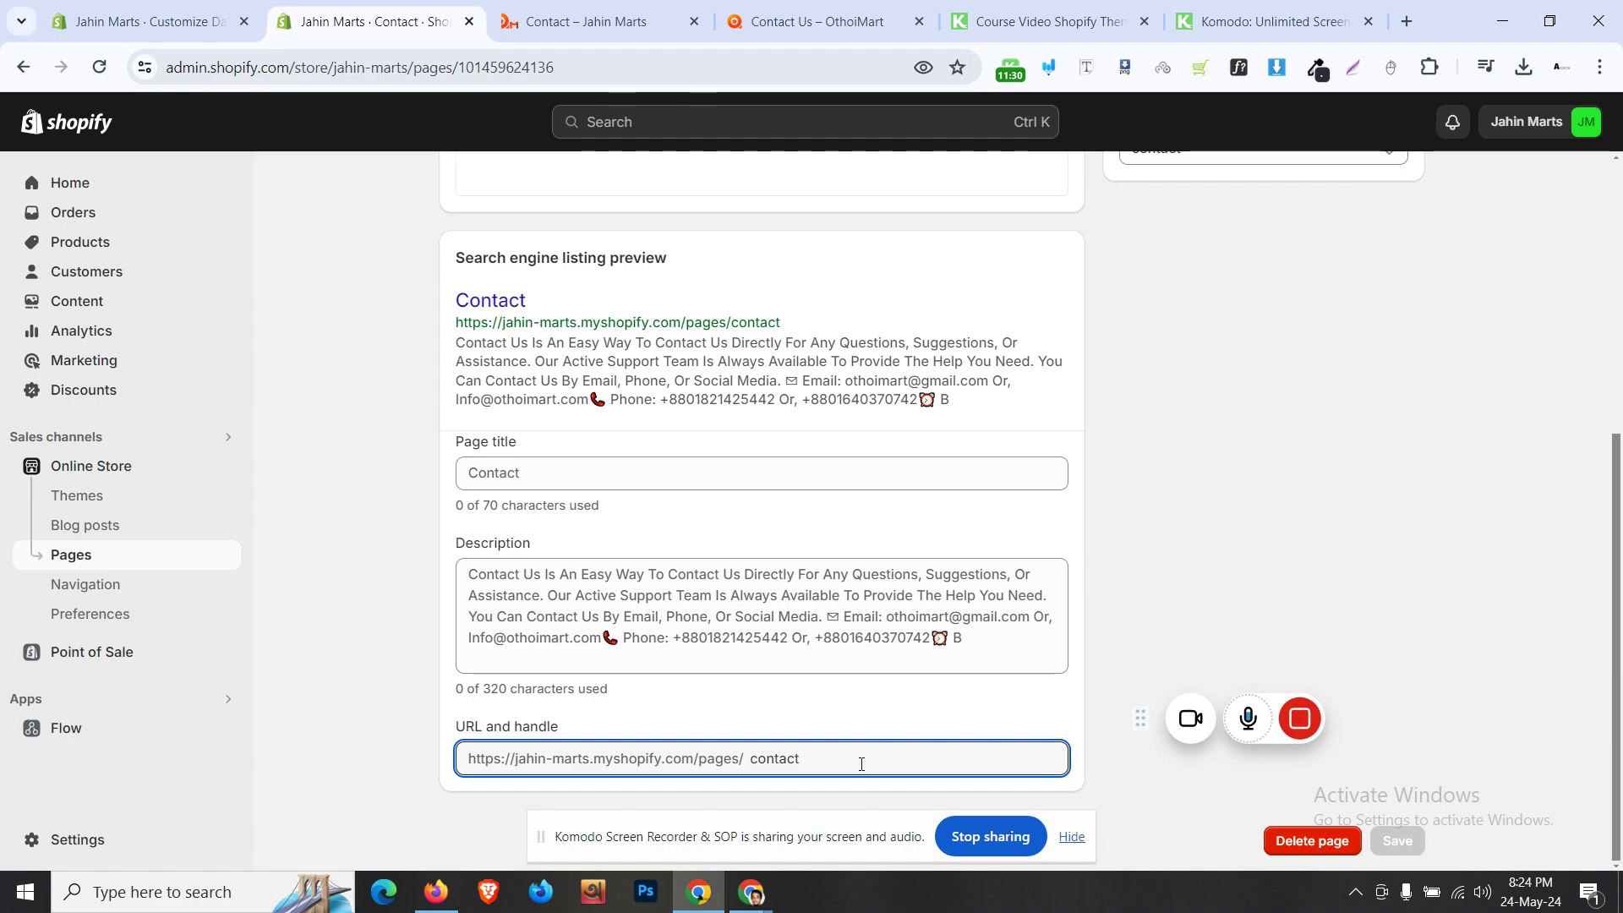
text(-us)
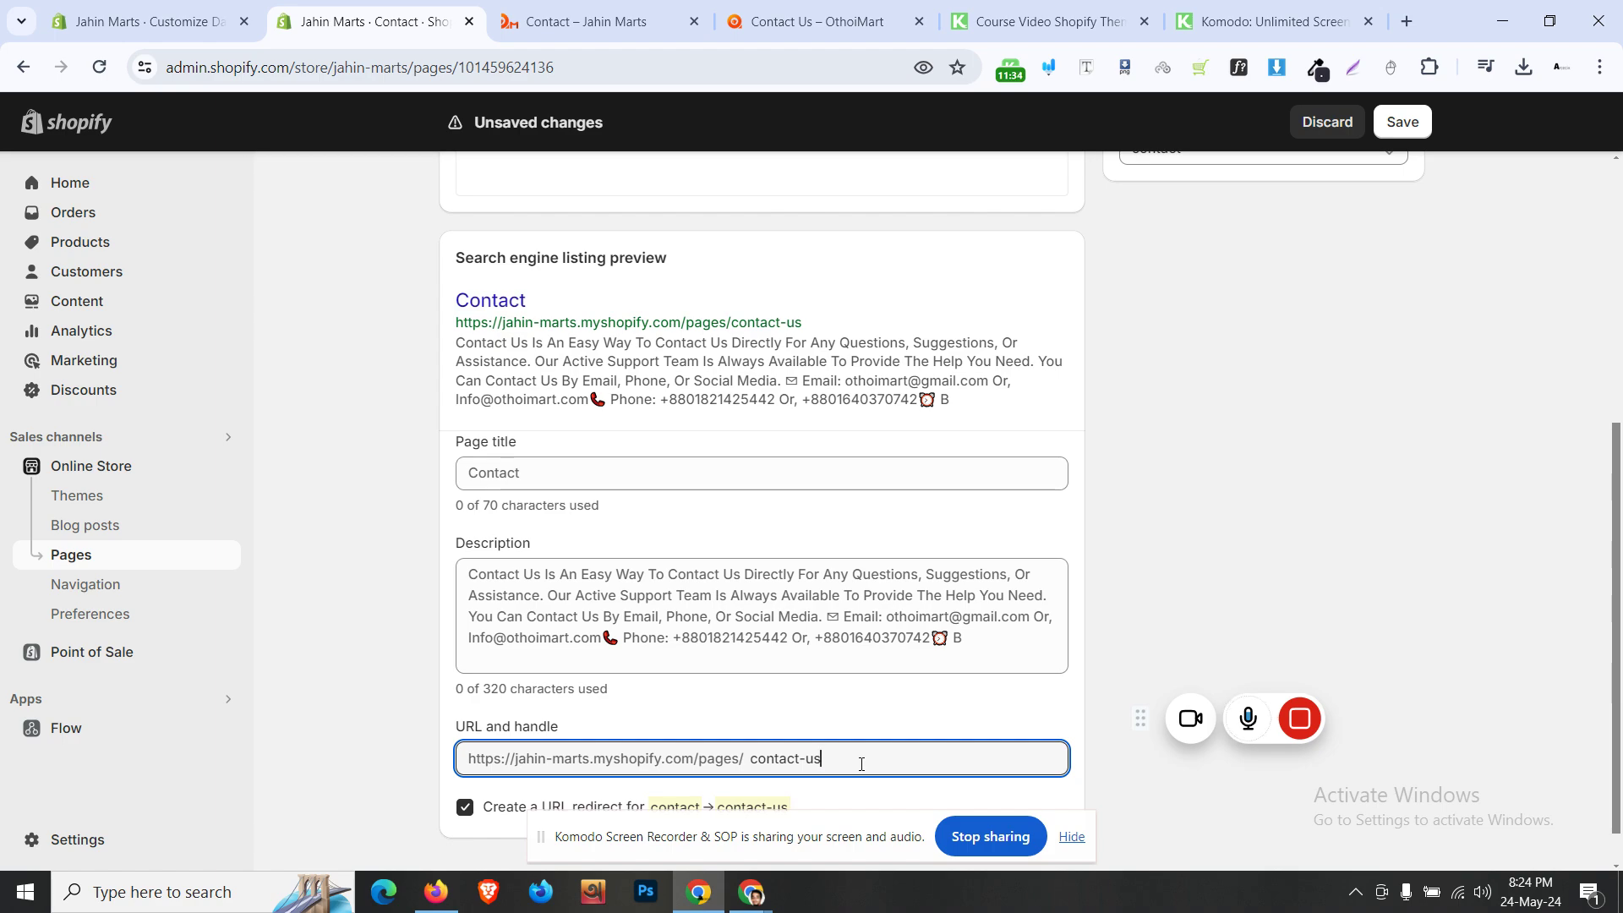
click(790, 32)
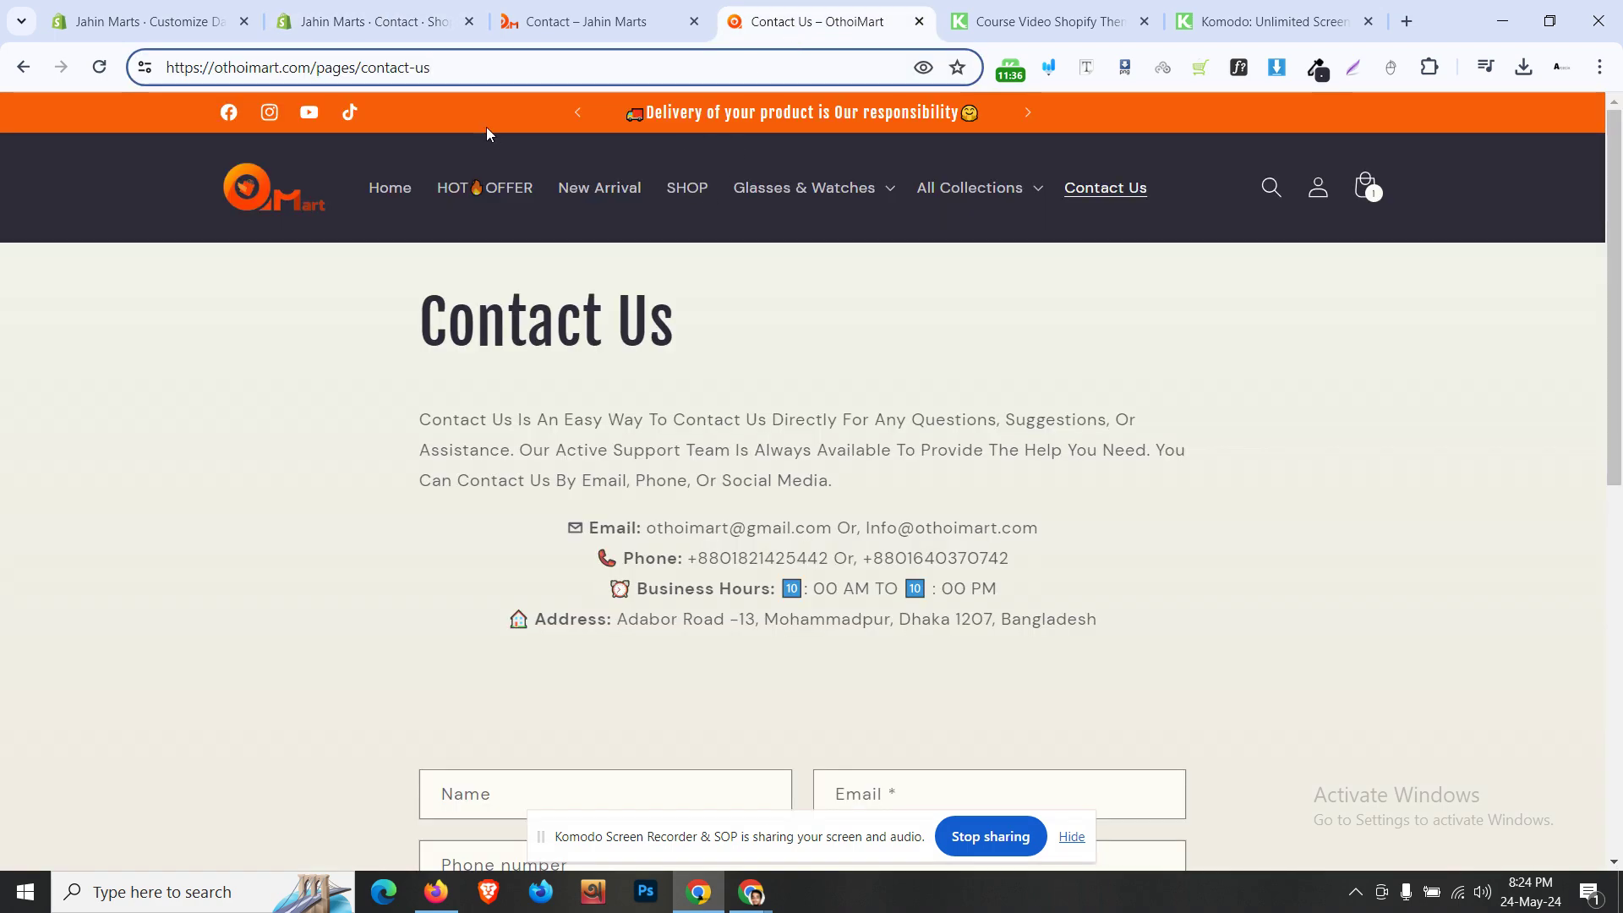
click(376, 21)
click(1395, 121)
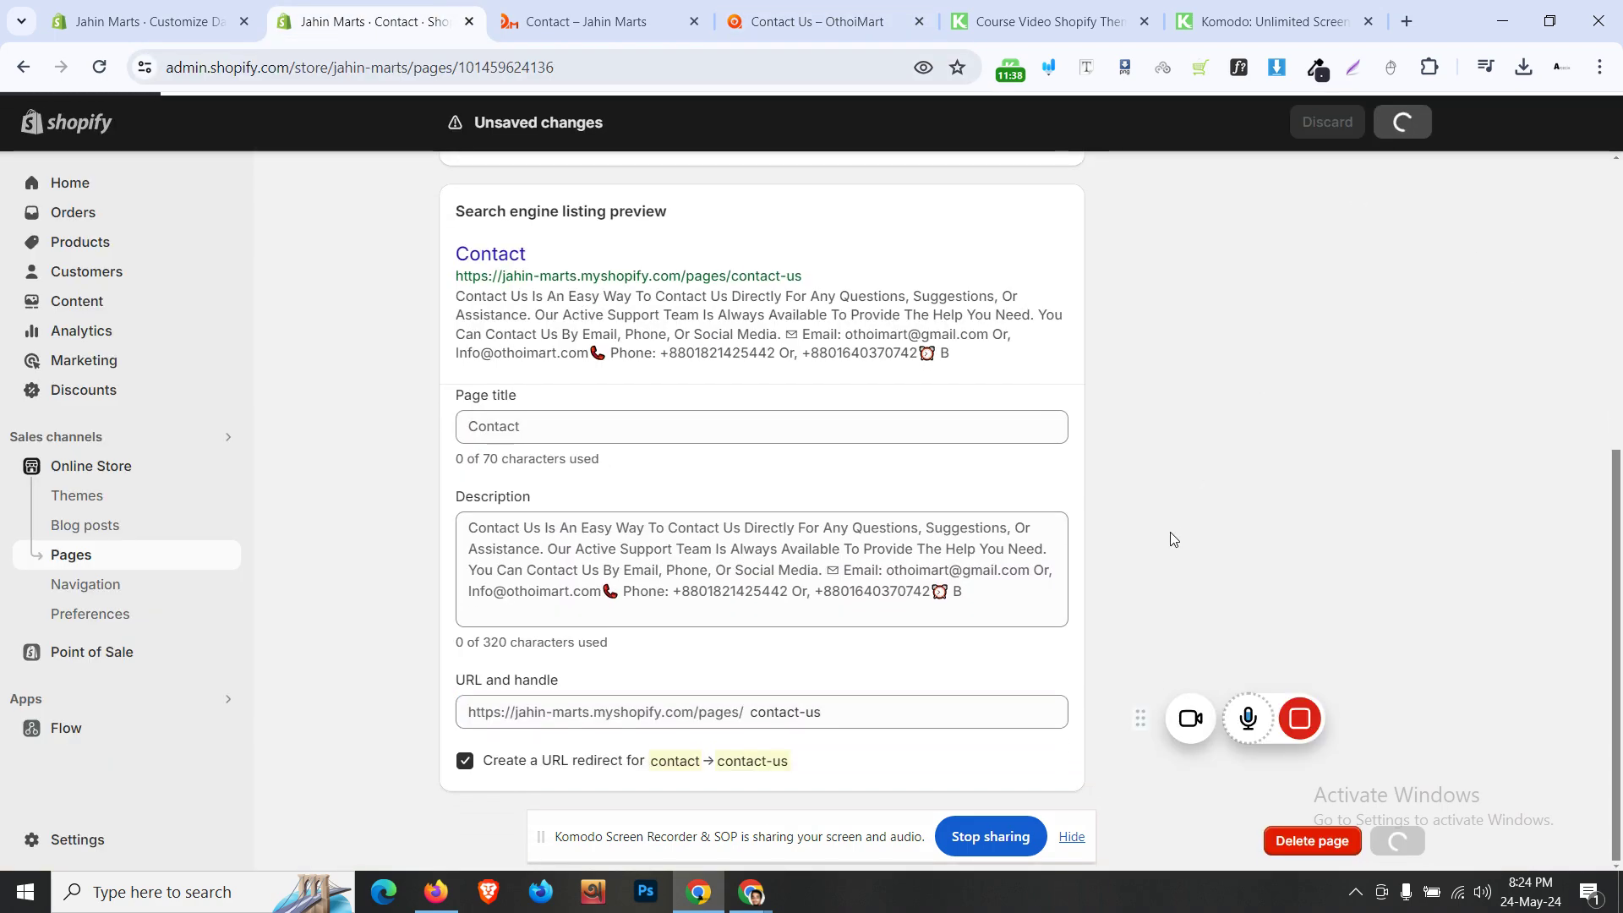
- Check the new contact page address on the storefront by going through the home page to Contact Us
click(592, 21)
click(410, 67)
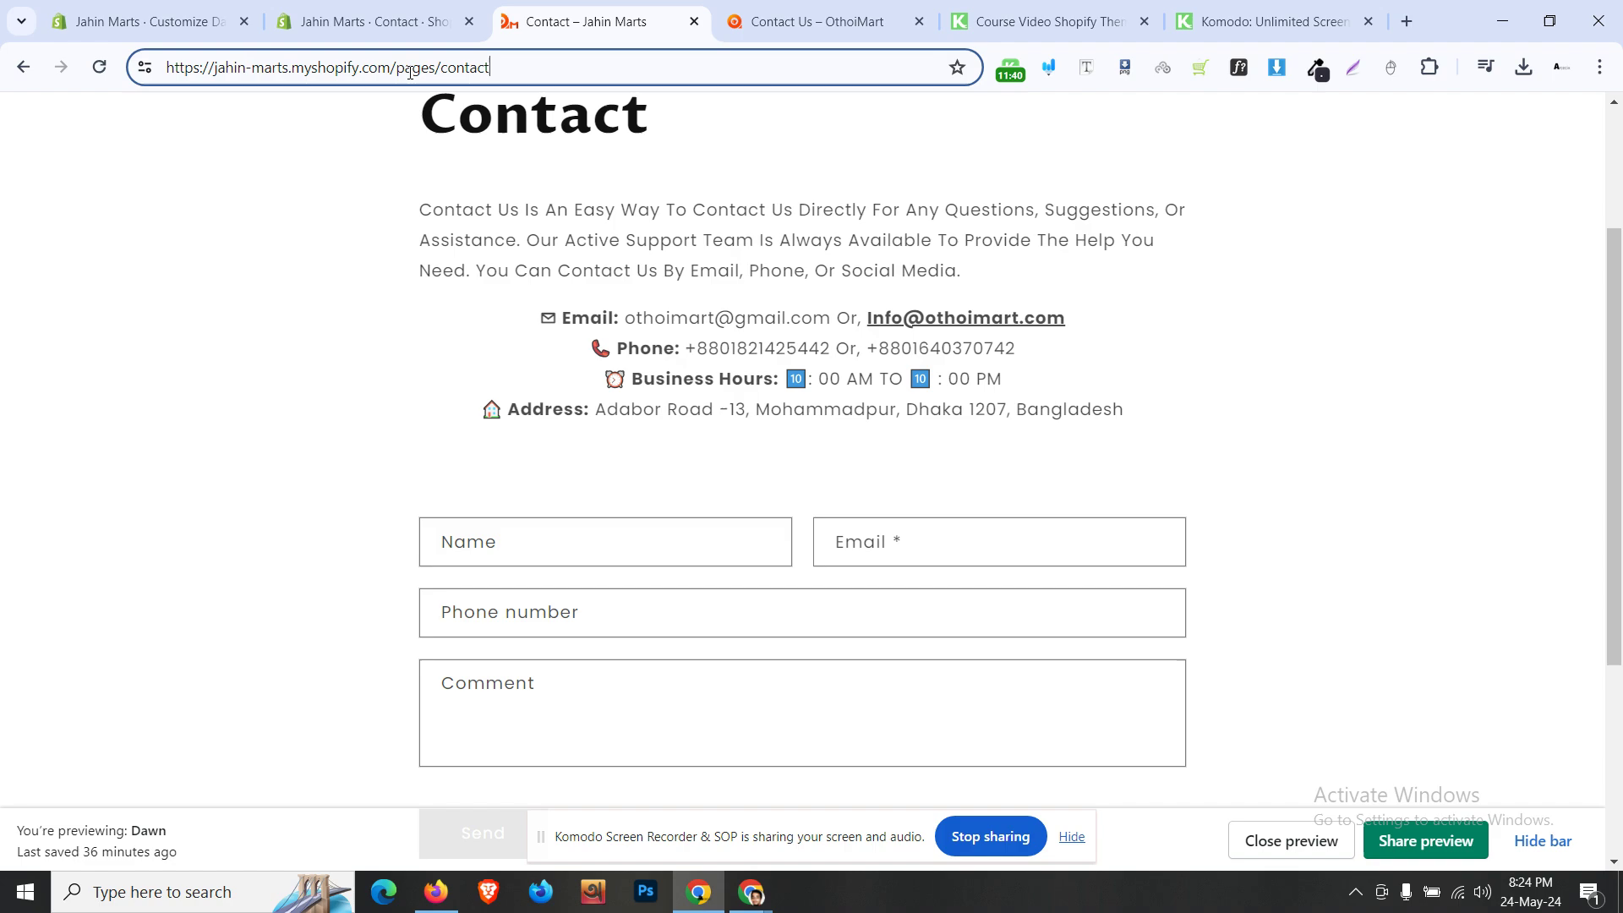
scroll(472, 220, up, 3)
click(412, 194)
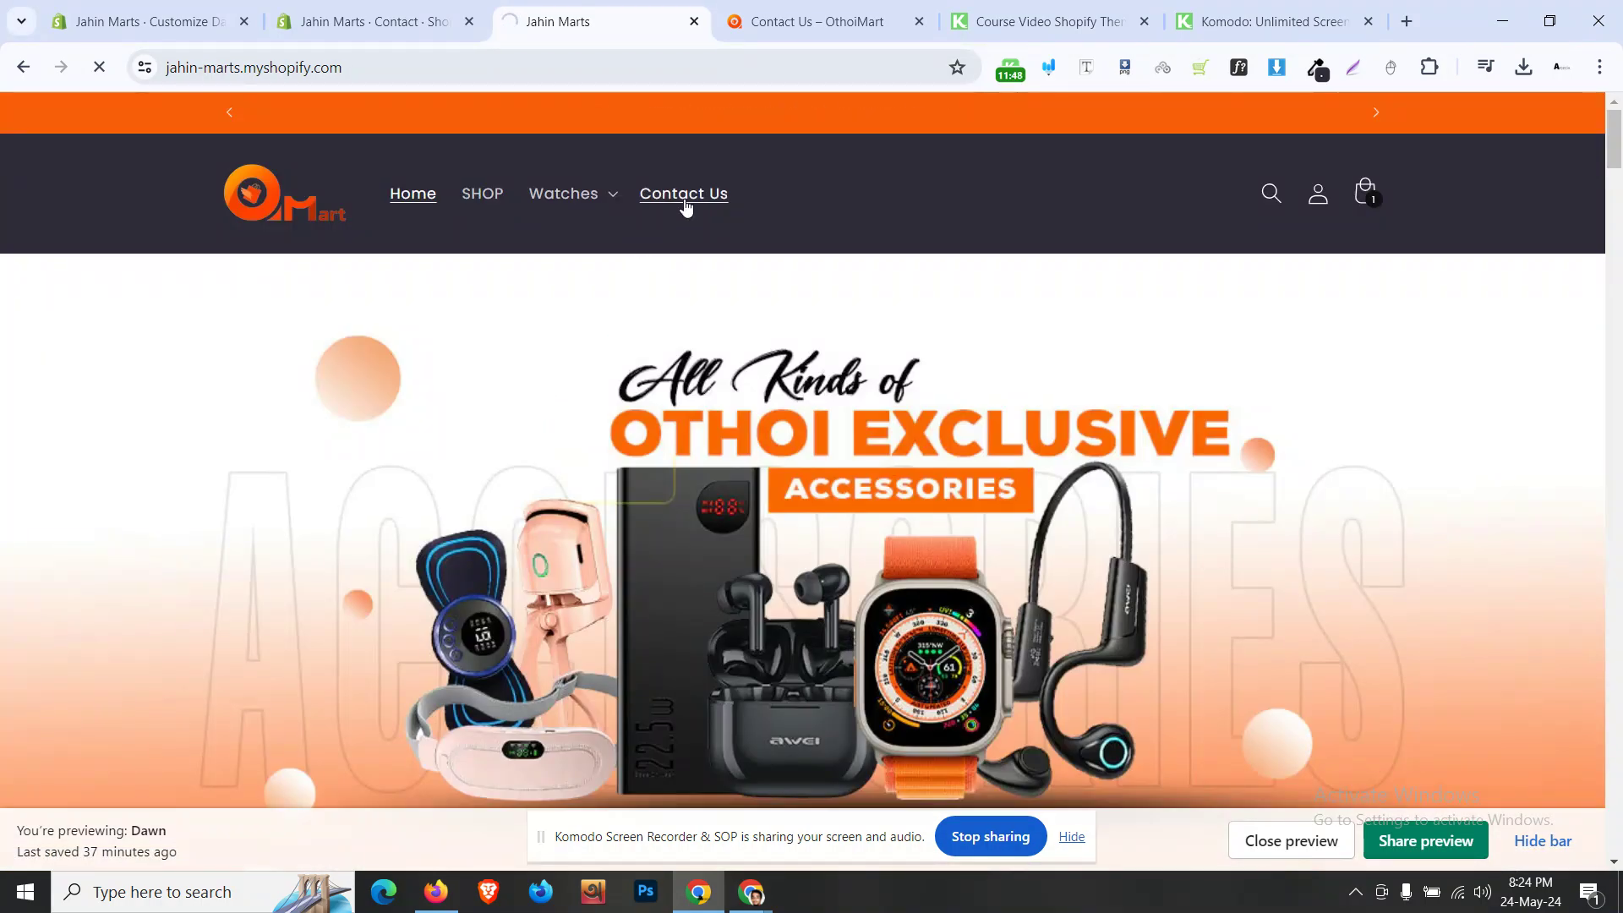
click(440, 20)
click(550, 8)
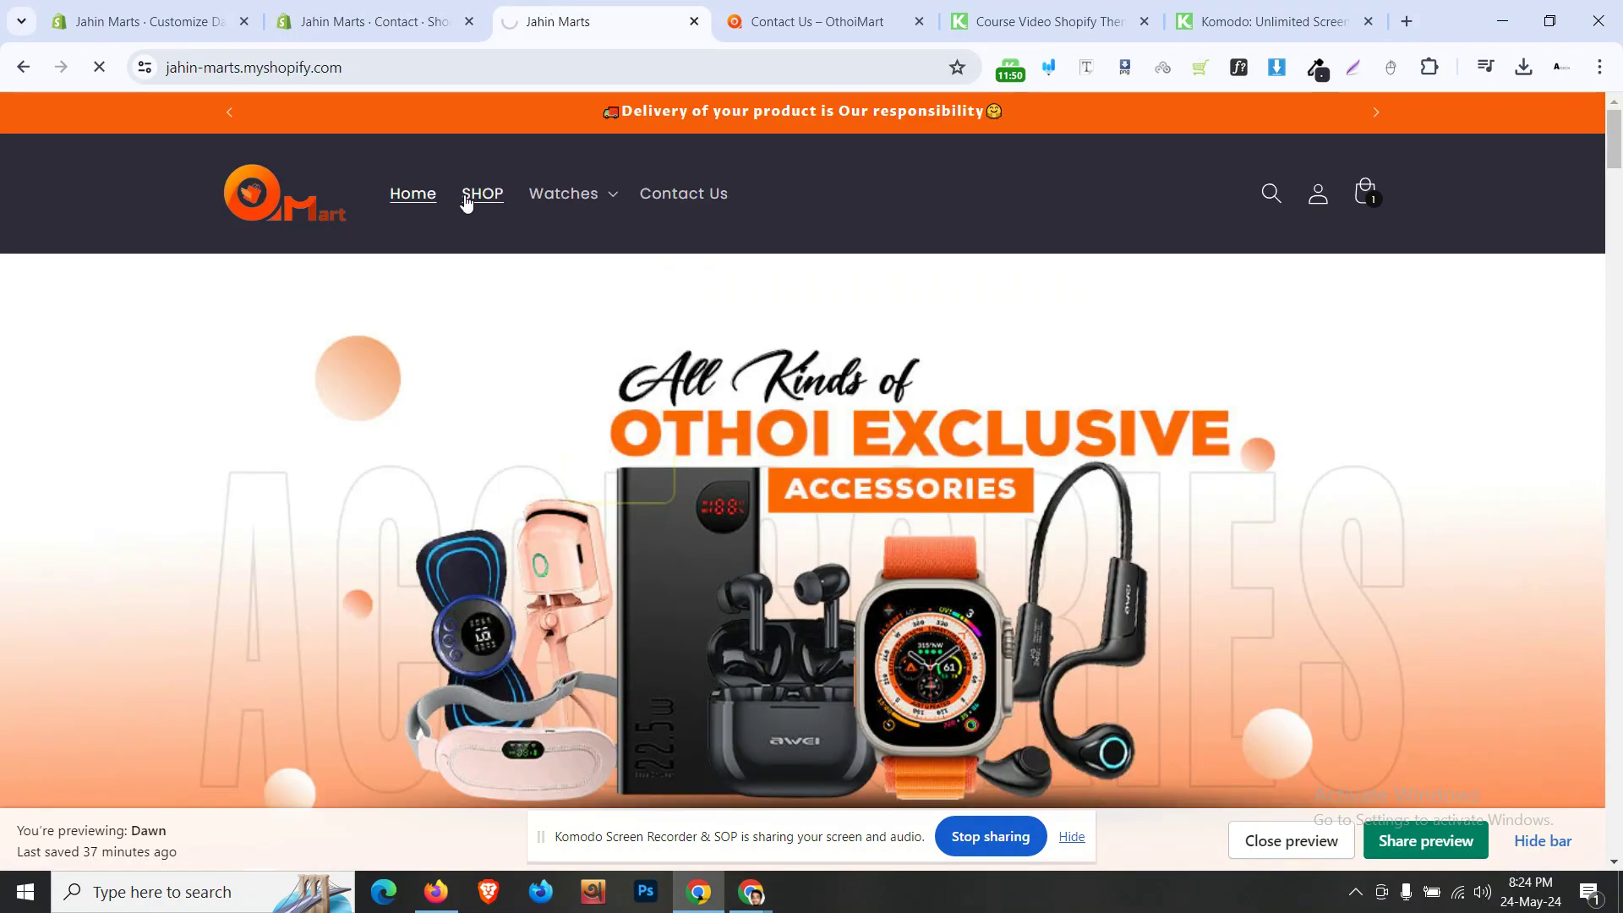
scroll(562, 387, down, 10)
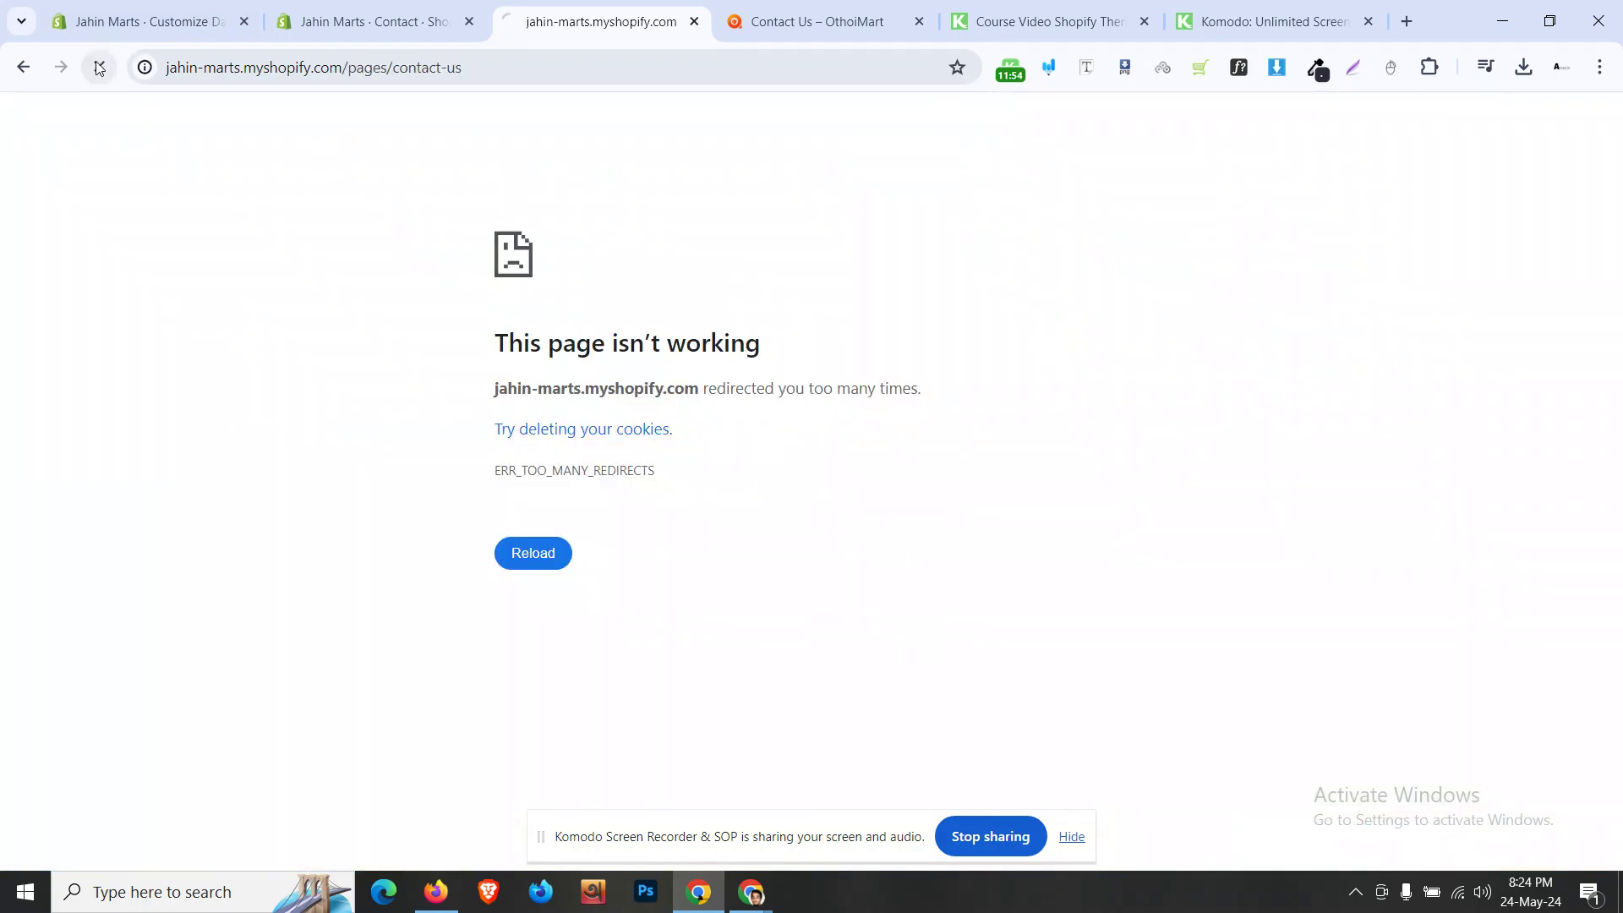
- View the Contact page from its admin editor and close the old storefront tab
click(372, 21)
scroll(1536, 373, up, 5)
click(1285, 246)
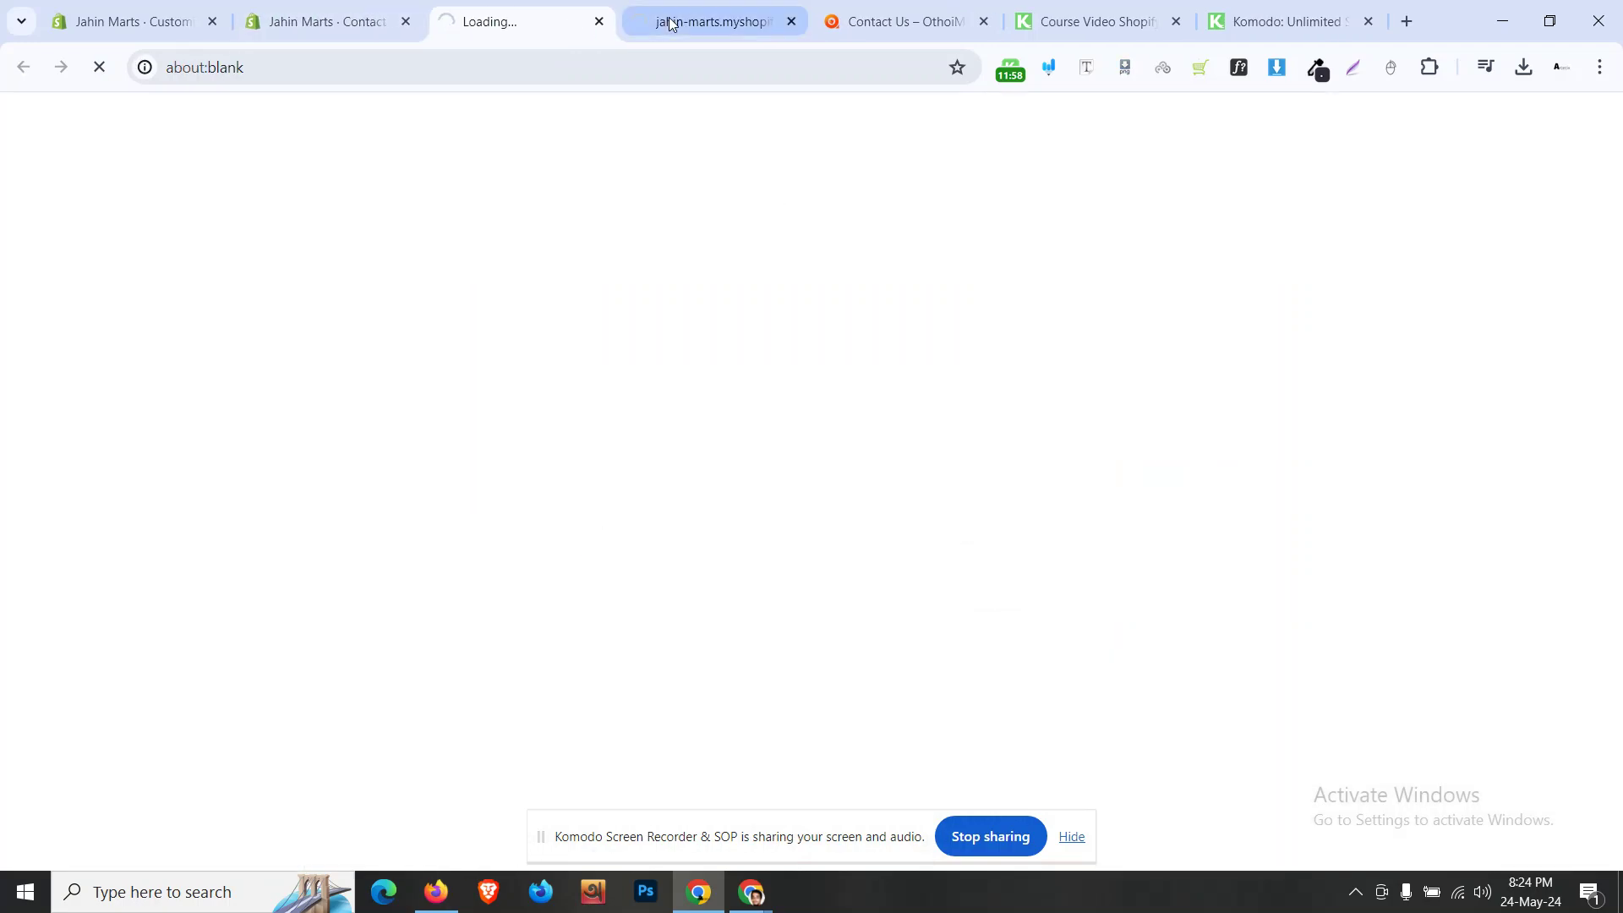
click(788, 22)
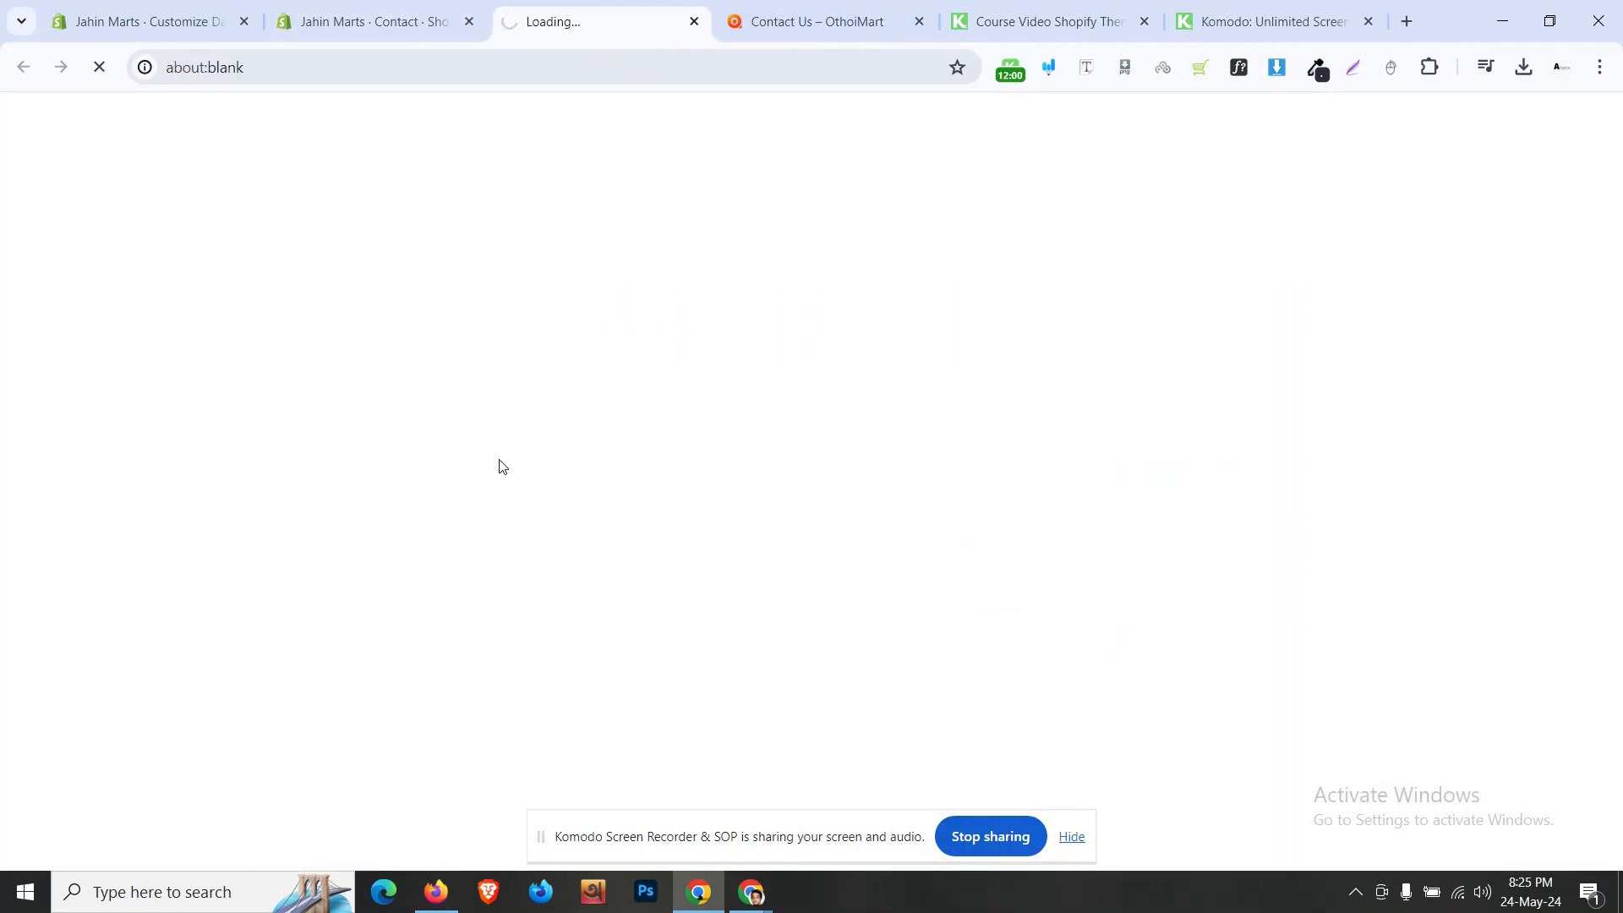
click(372, 21)
click(592, 21)
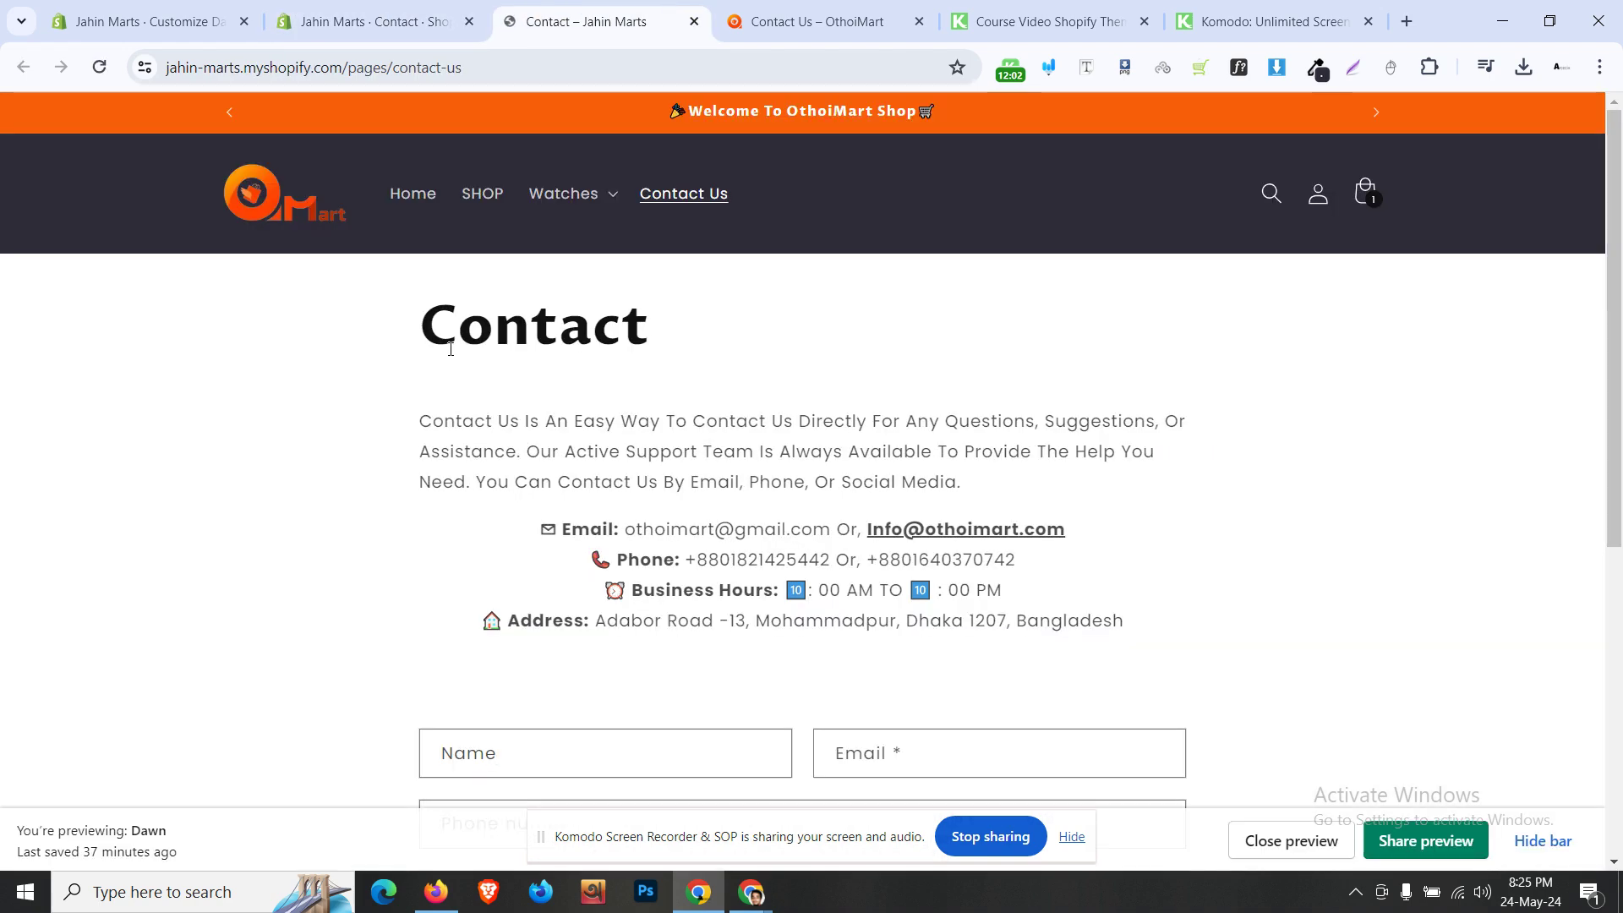
- Examine the storefront's Contact page and the ending of its web address
scroll(443, 399, down, 5)
scroll(443, 399, down, 1)
scroll(443, 392, up, 5)
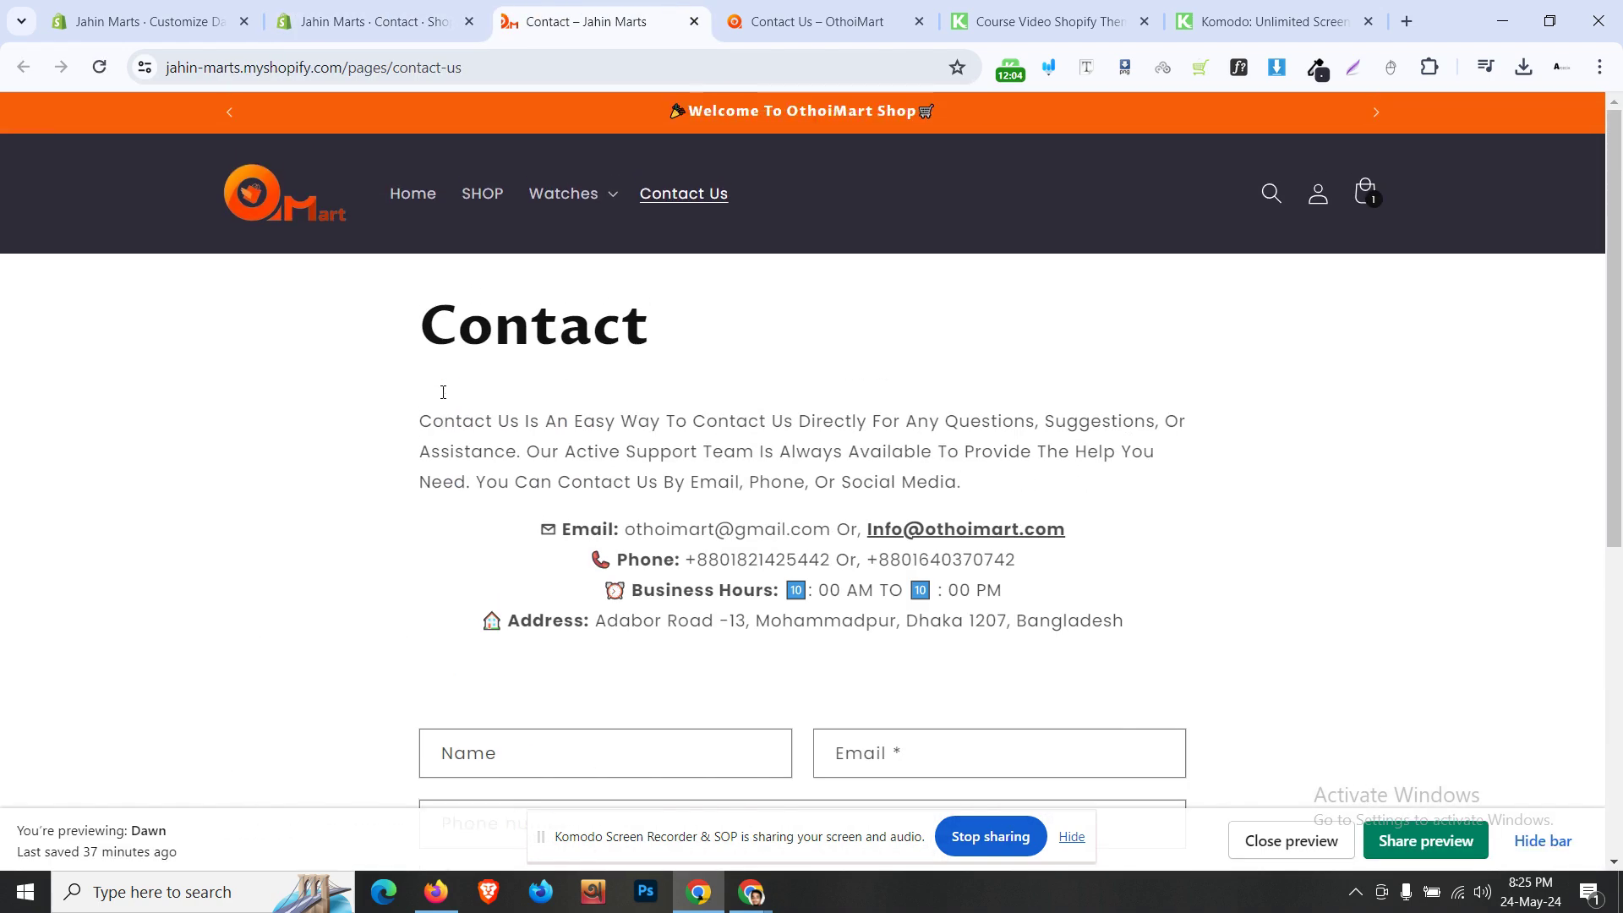
click(555, 67)
click(558, 67)
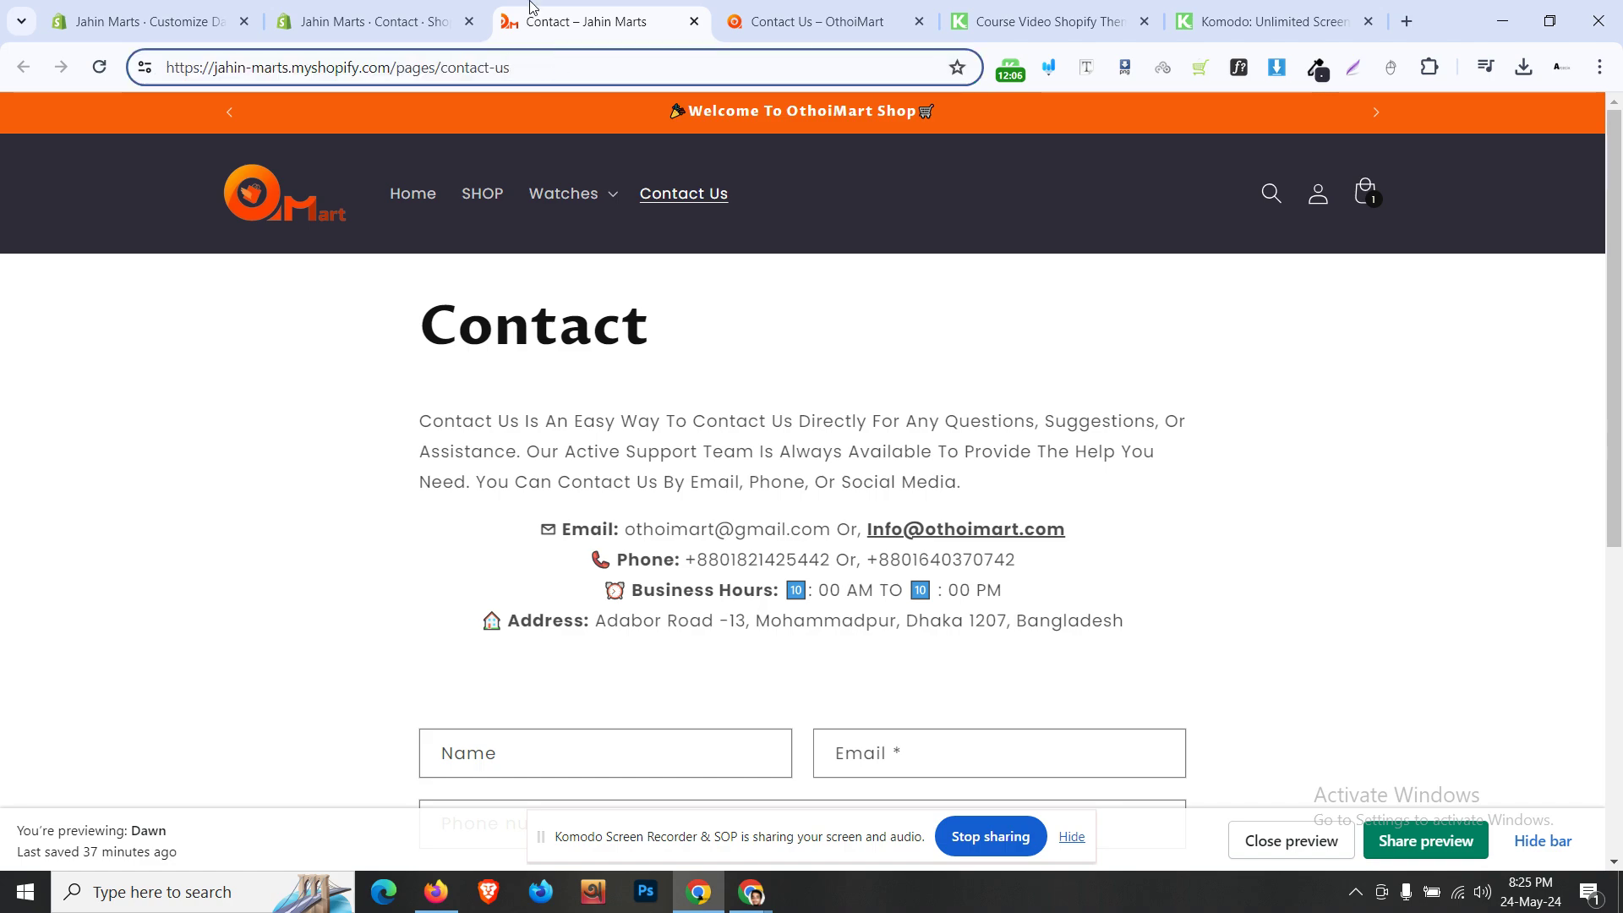
drag(512, 67, 443, 69)
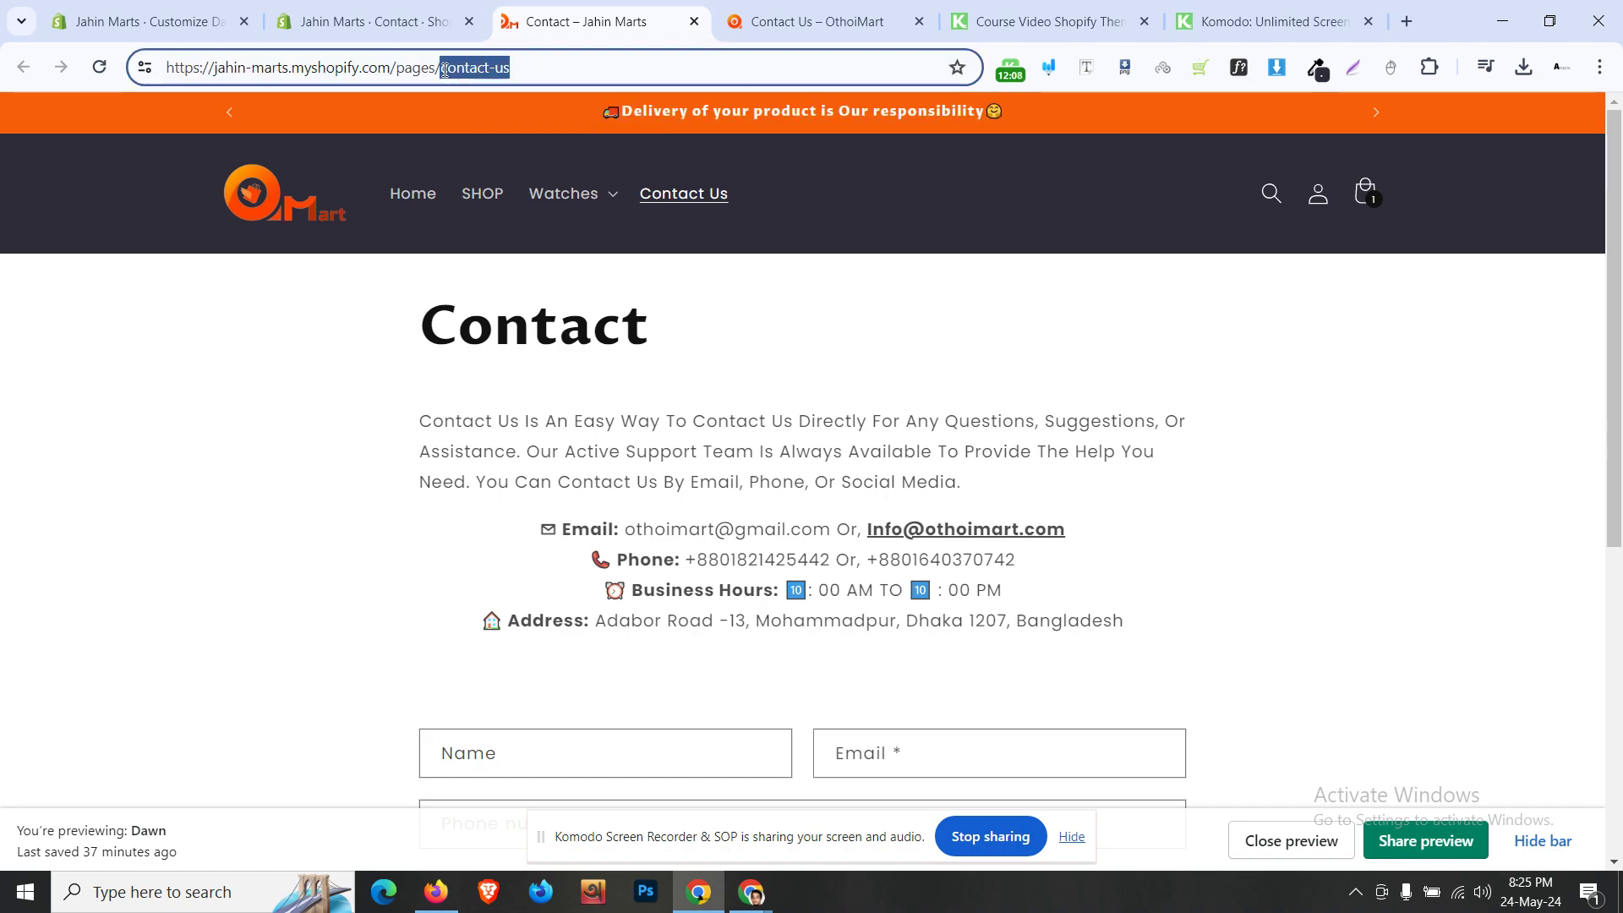
click(405, 386)
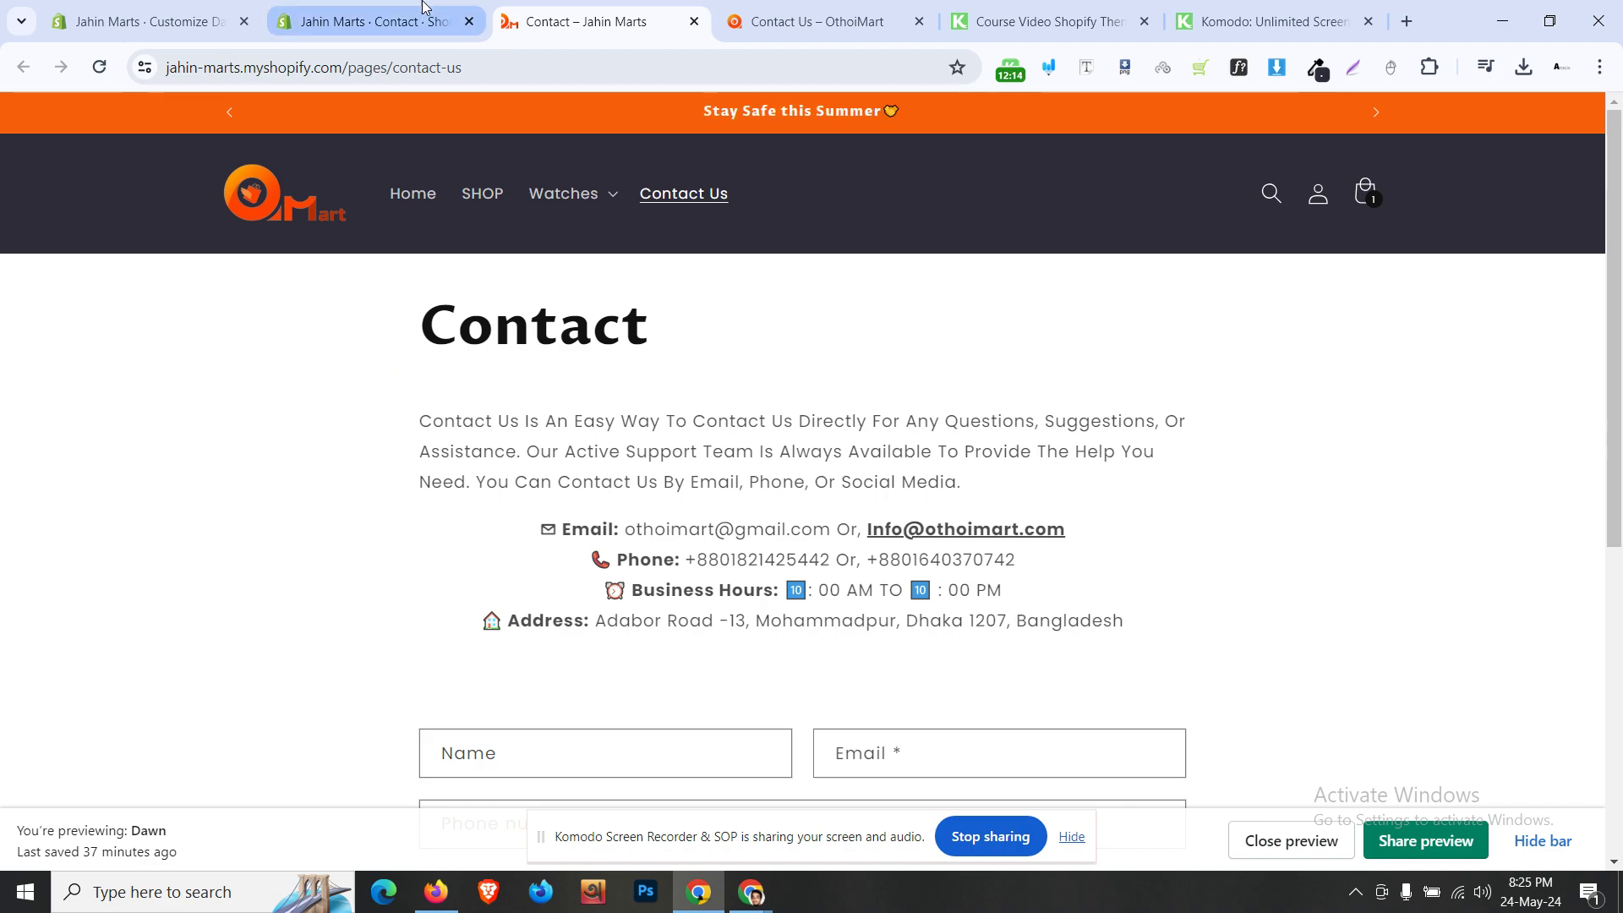
- Go back to the store admin and open the Dawn theme for customization from the Online Store's themes
click(372, 21)
click(104, 501)
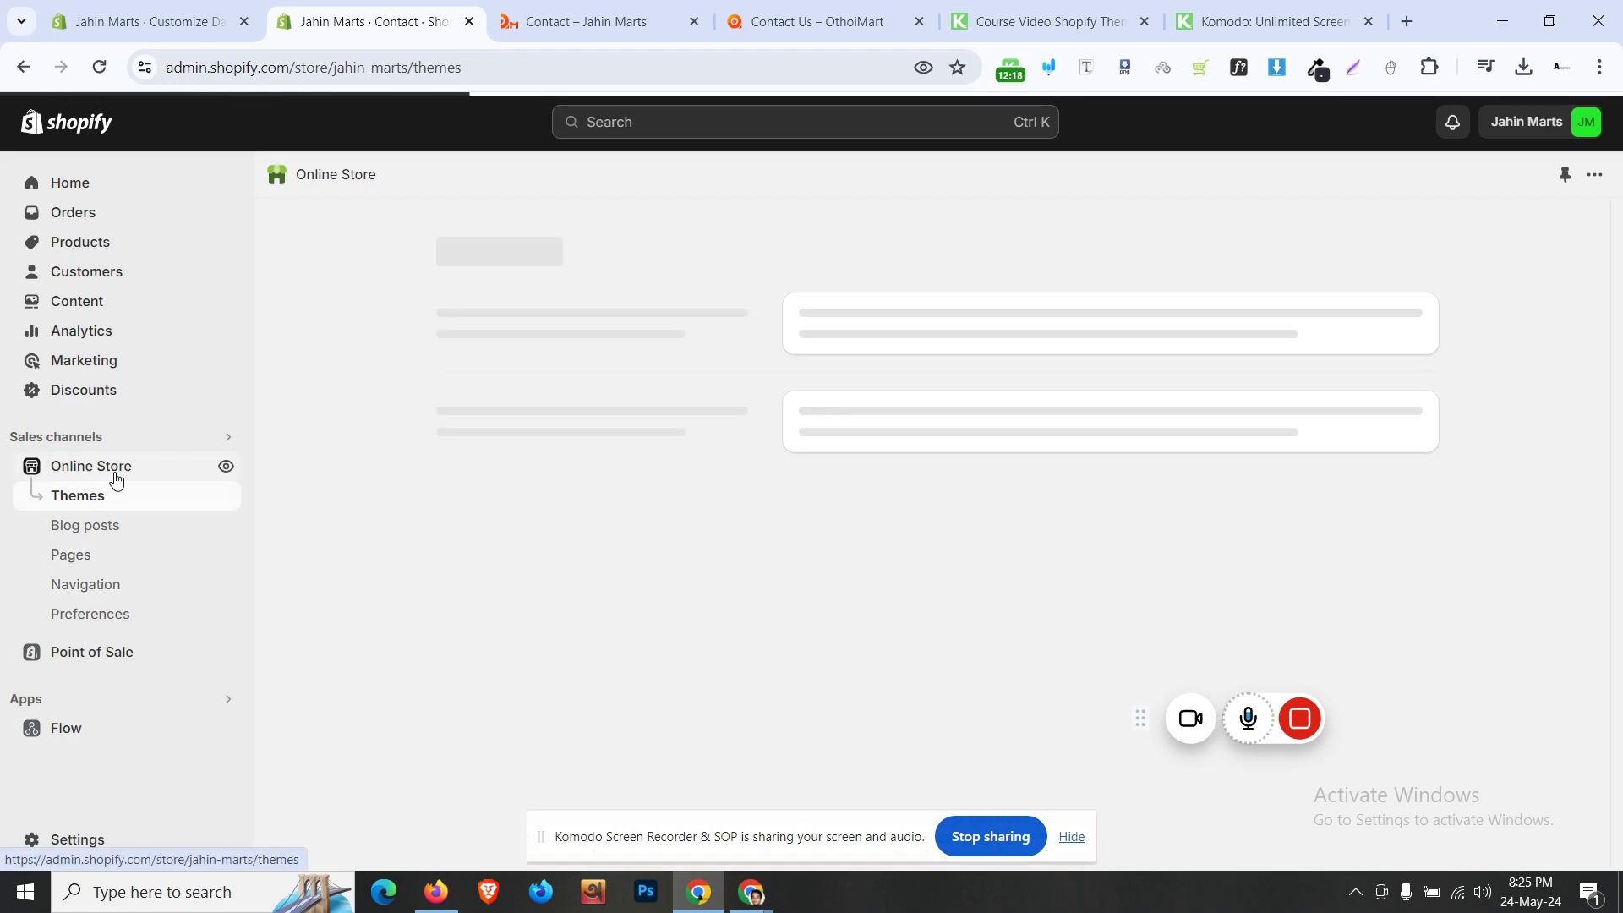
click(120, 436)
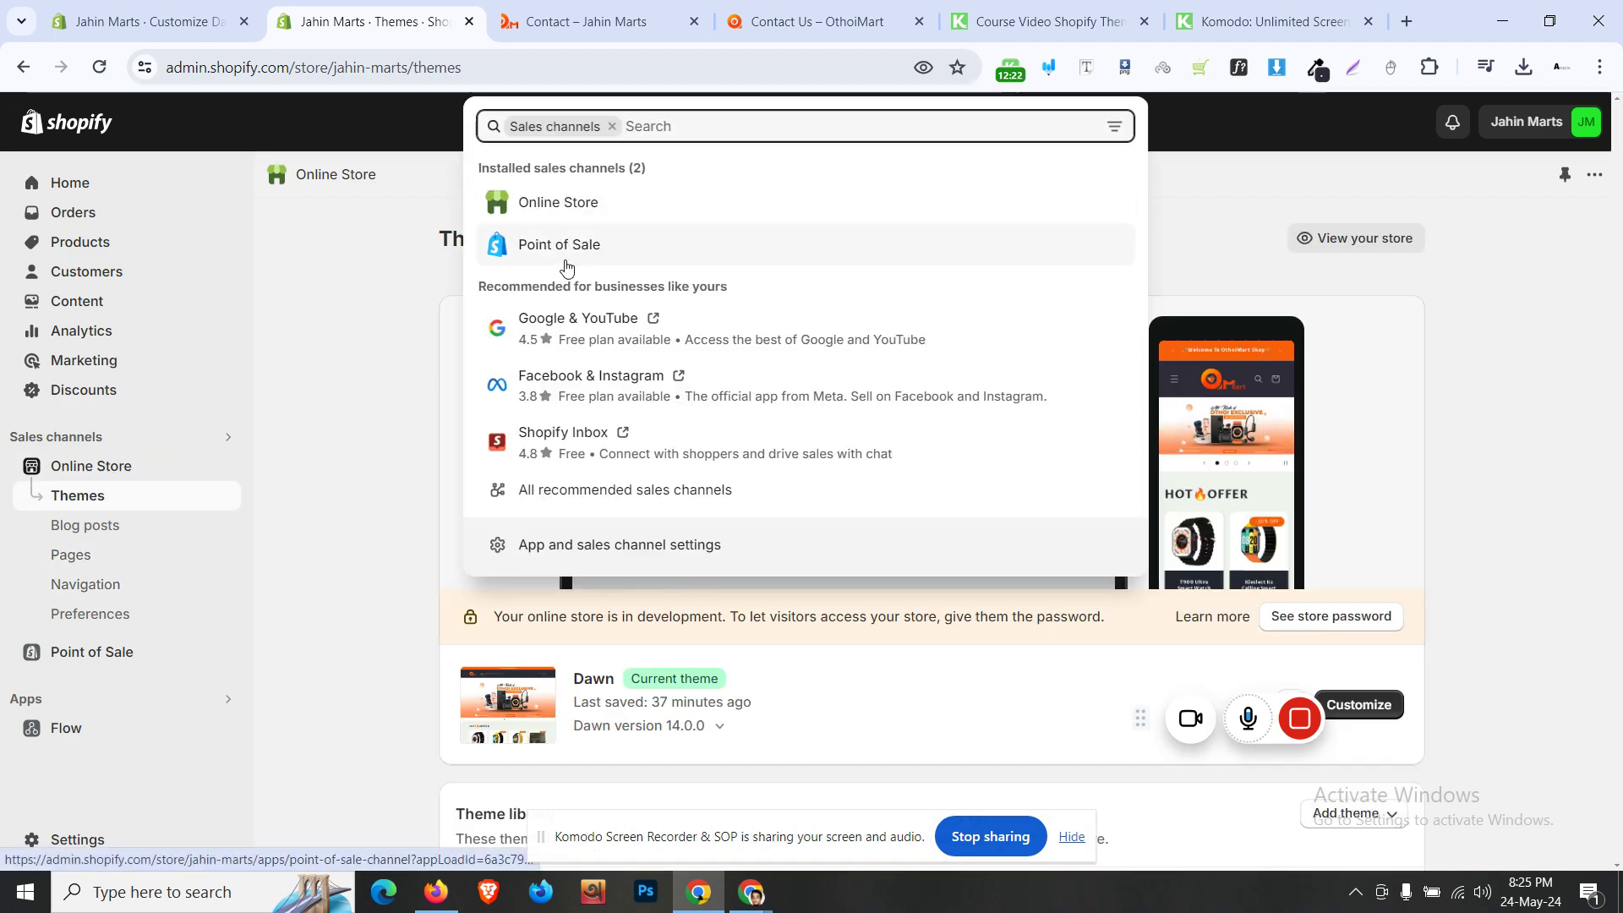
click(575, 206)
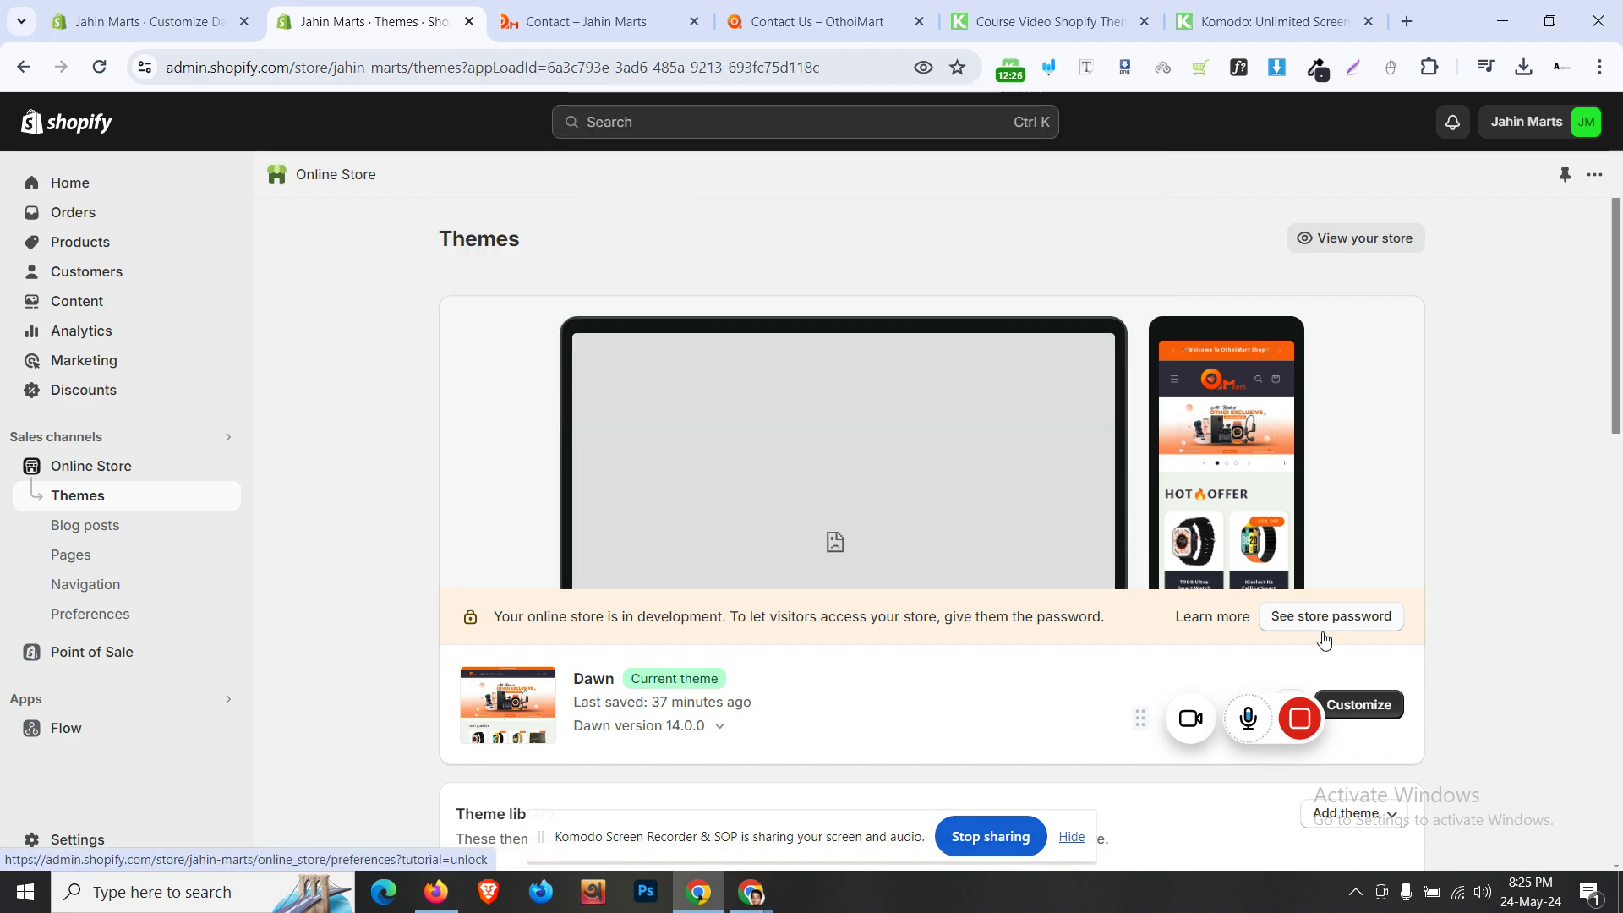
click(1357, 704)
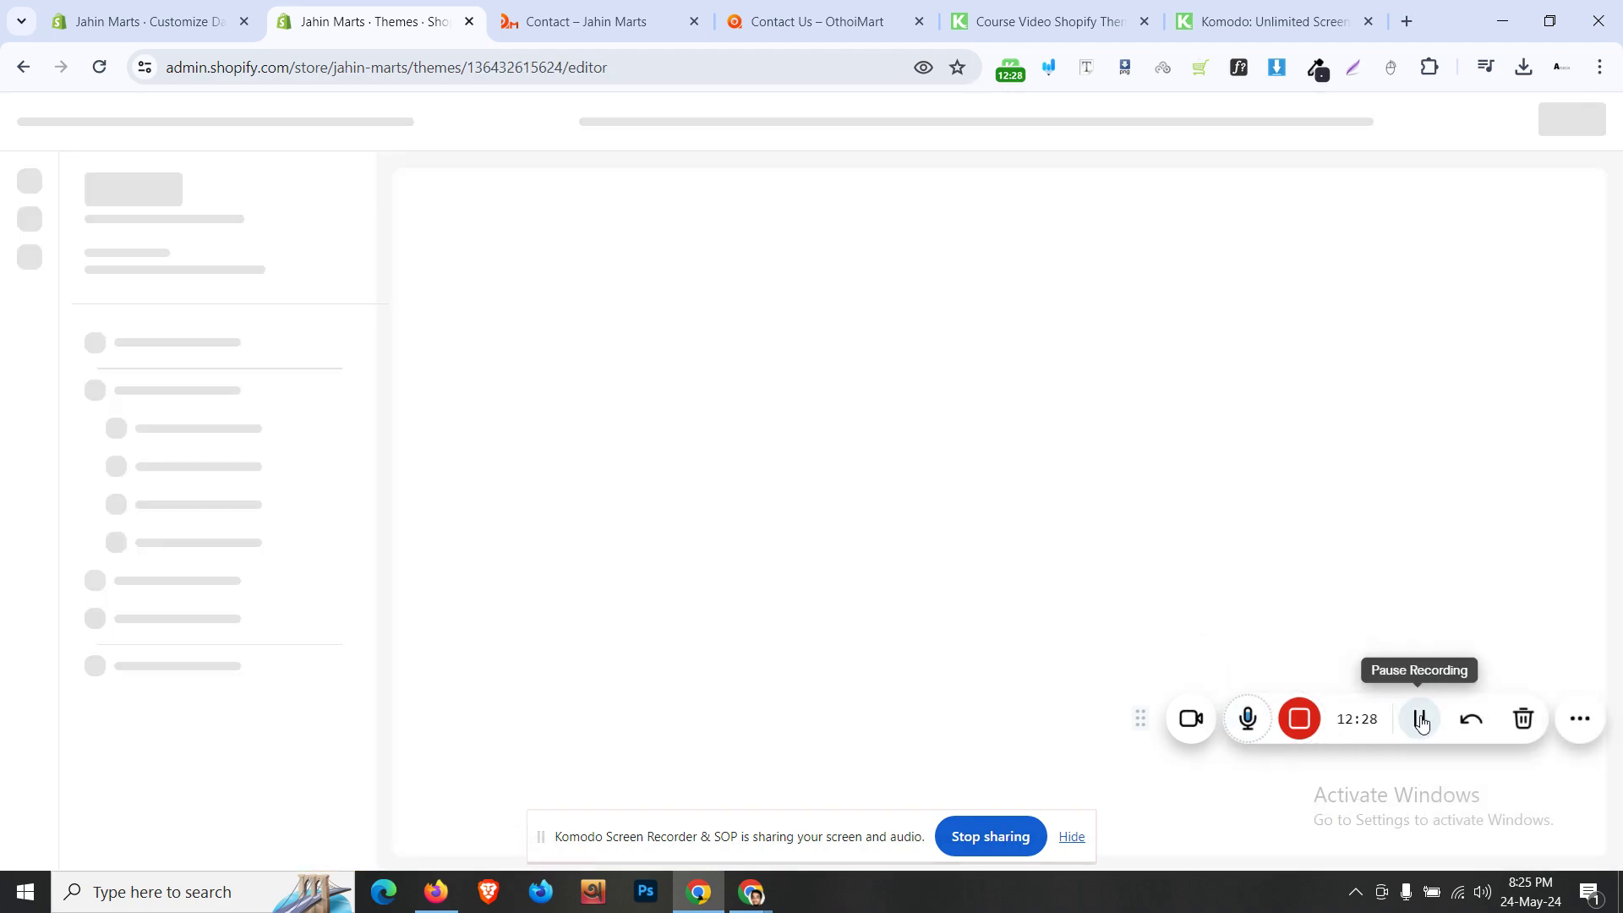
- Collapse the slideshow, featured product and collage sections in the home page outline
scroll(962, 526, down, 15)
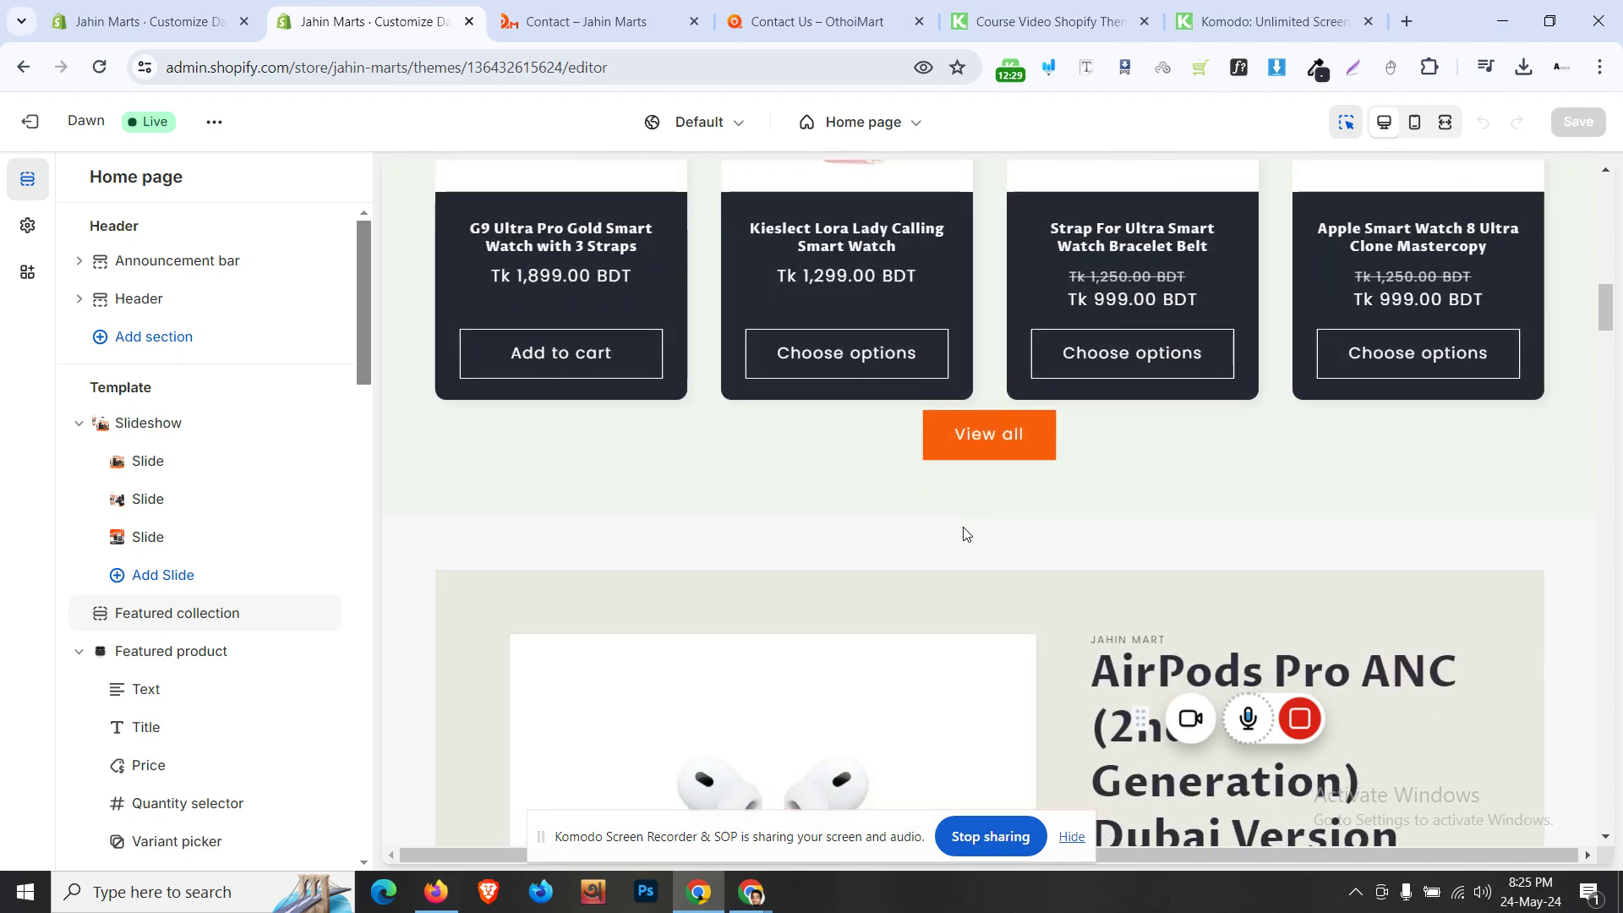
scroll(967, 534, down, 5)
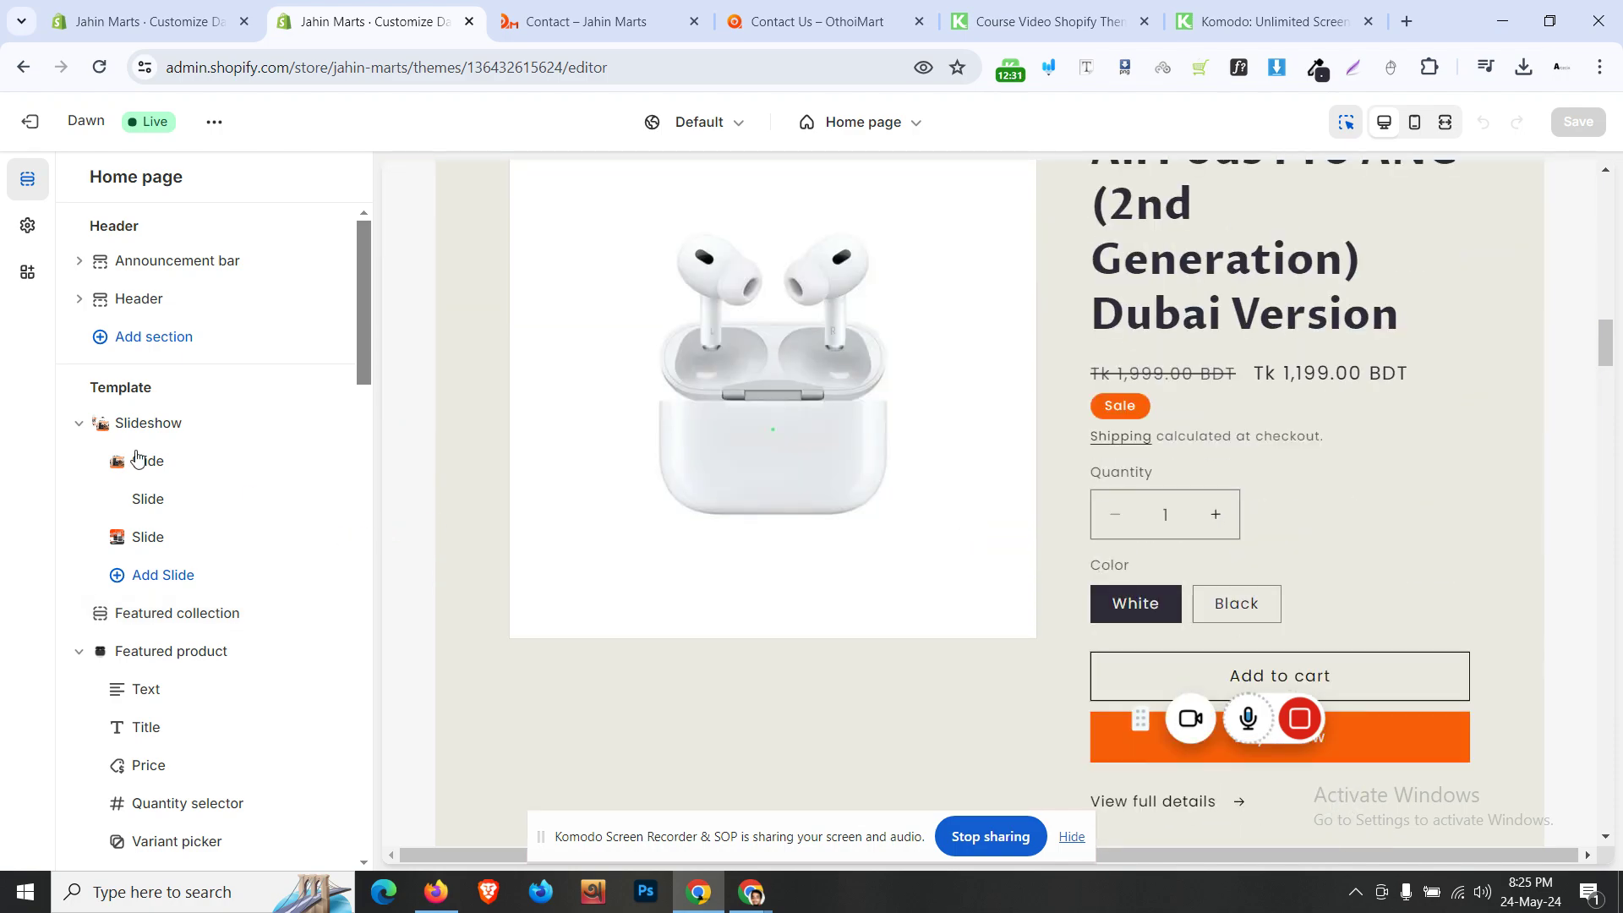
click(79, 427)
click(80, 499)
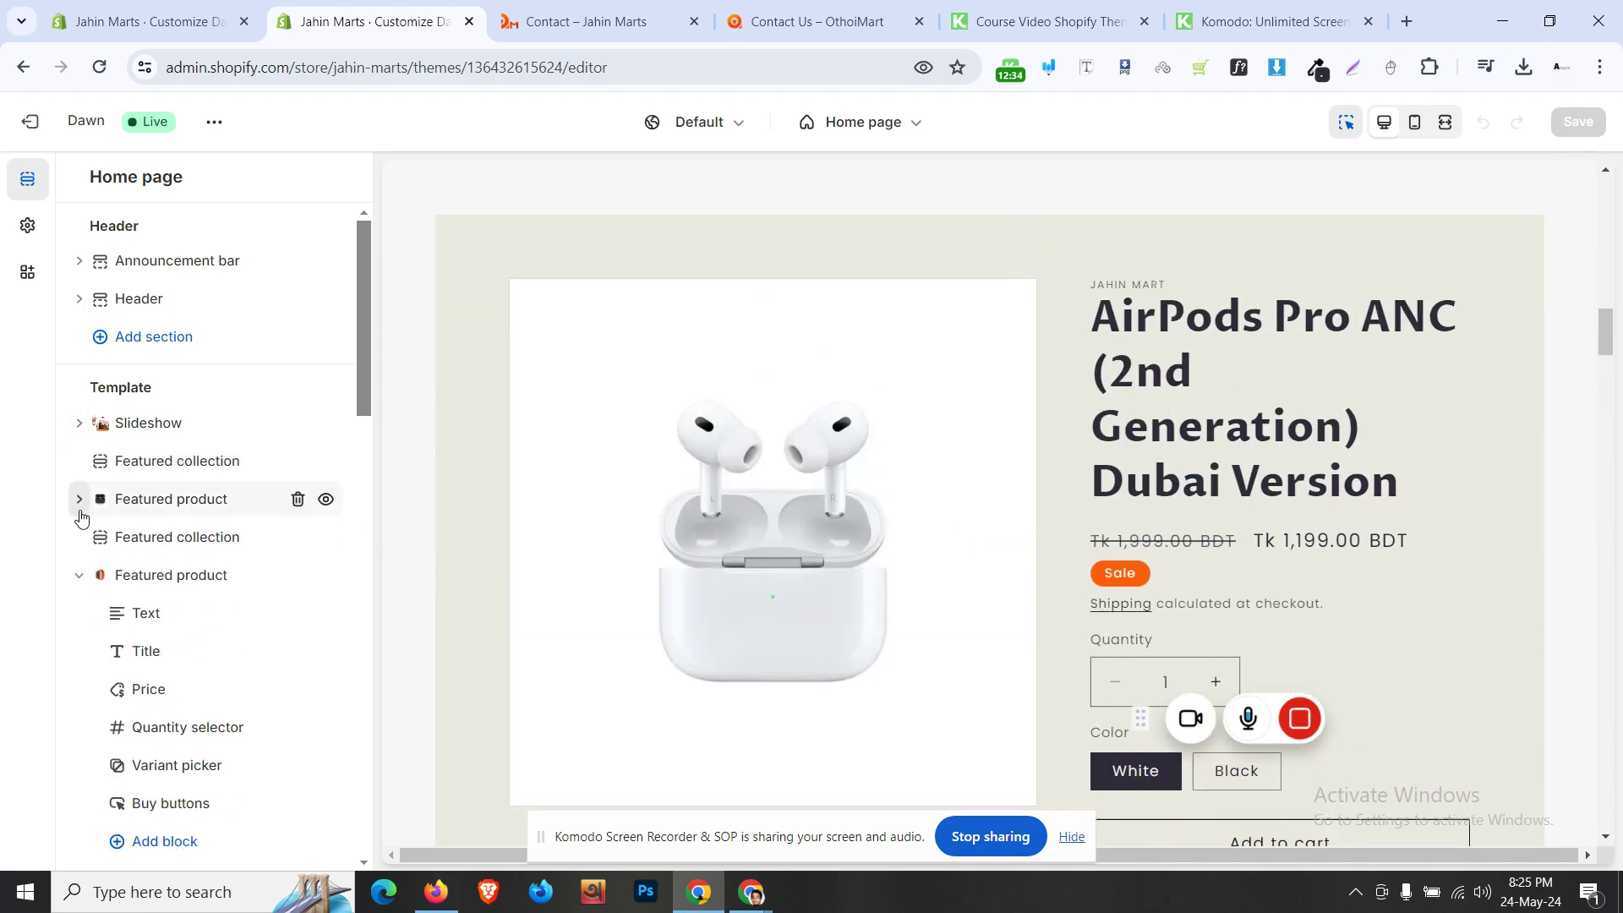
click(79, 576)
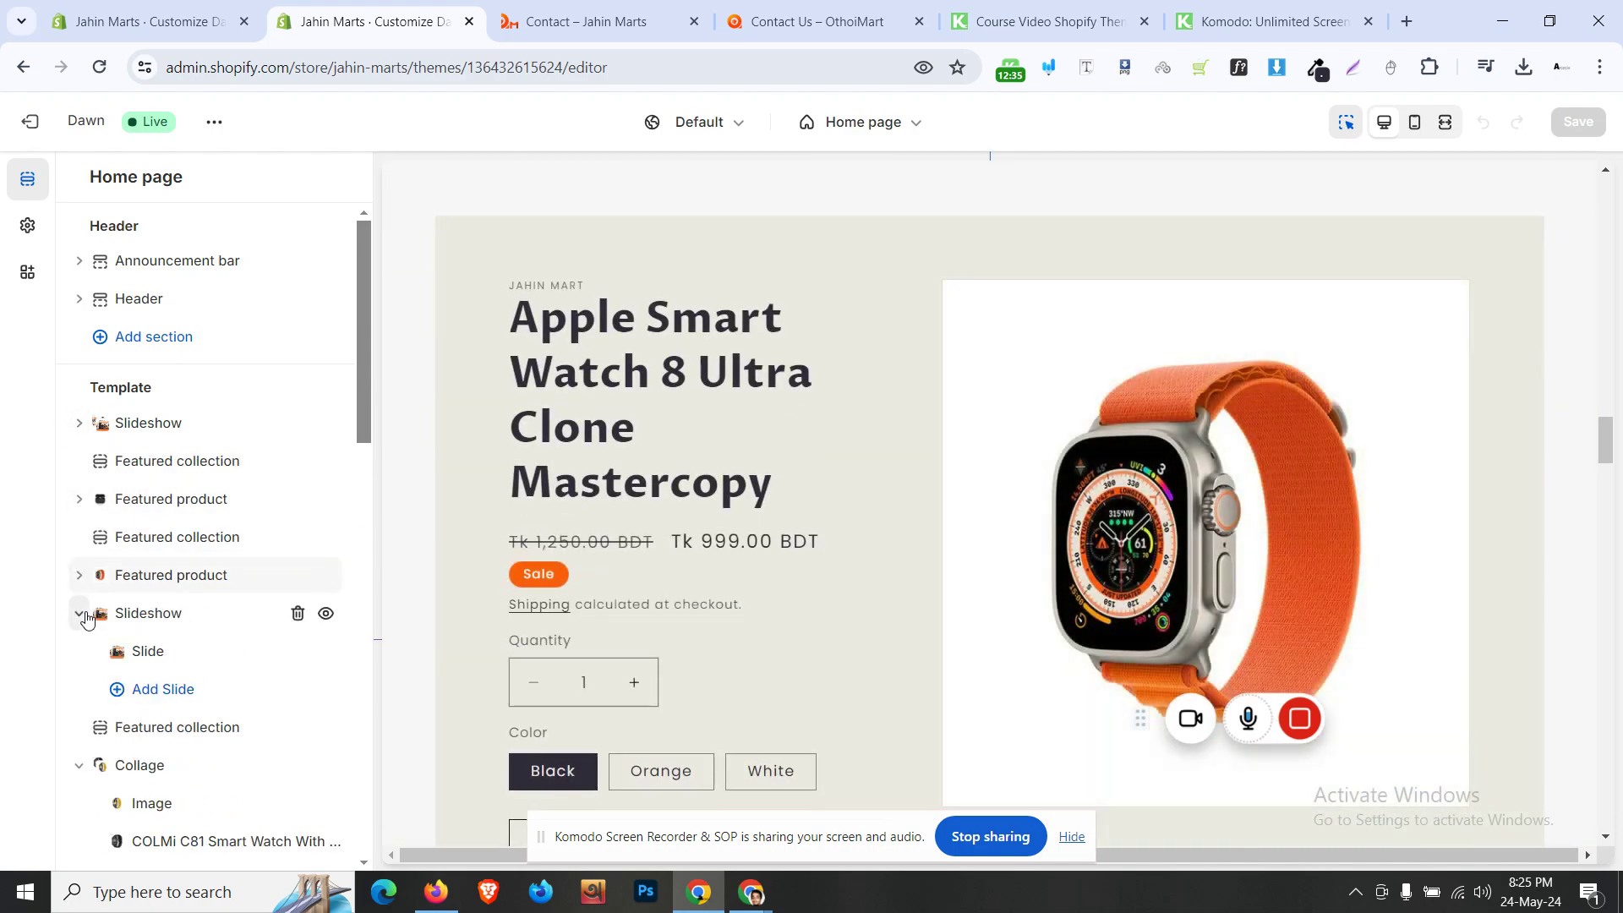
click(80, 613)
click(79, 689)
- Collapse the collection list, image with text, multicolumn and rich text sections in the home page outline
scroll(127, 635, down, 6)
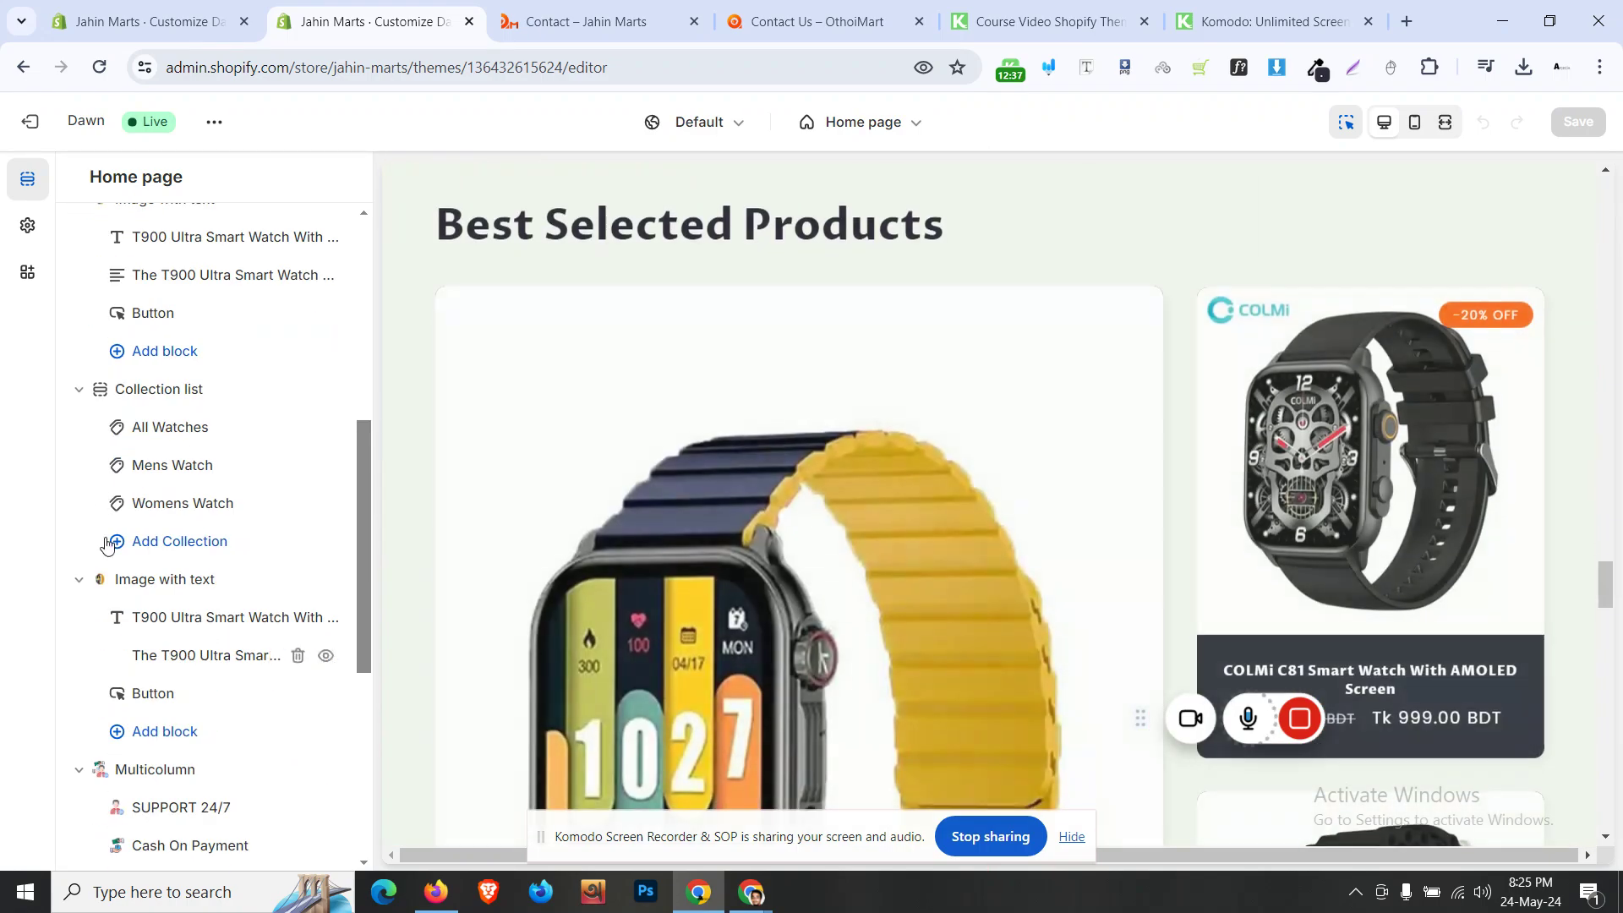
click(81, 390)
scroll(80, 356, up, 1)
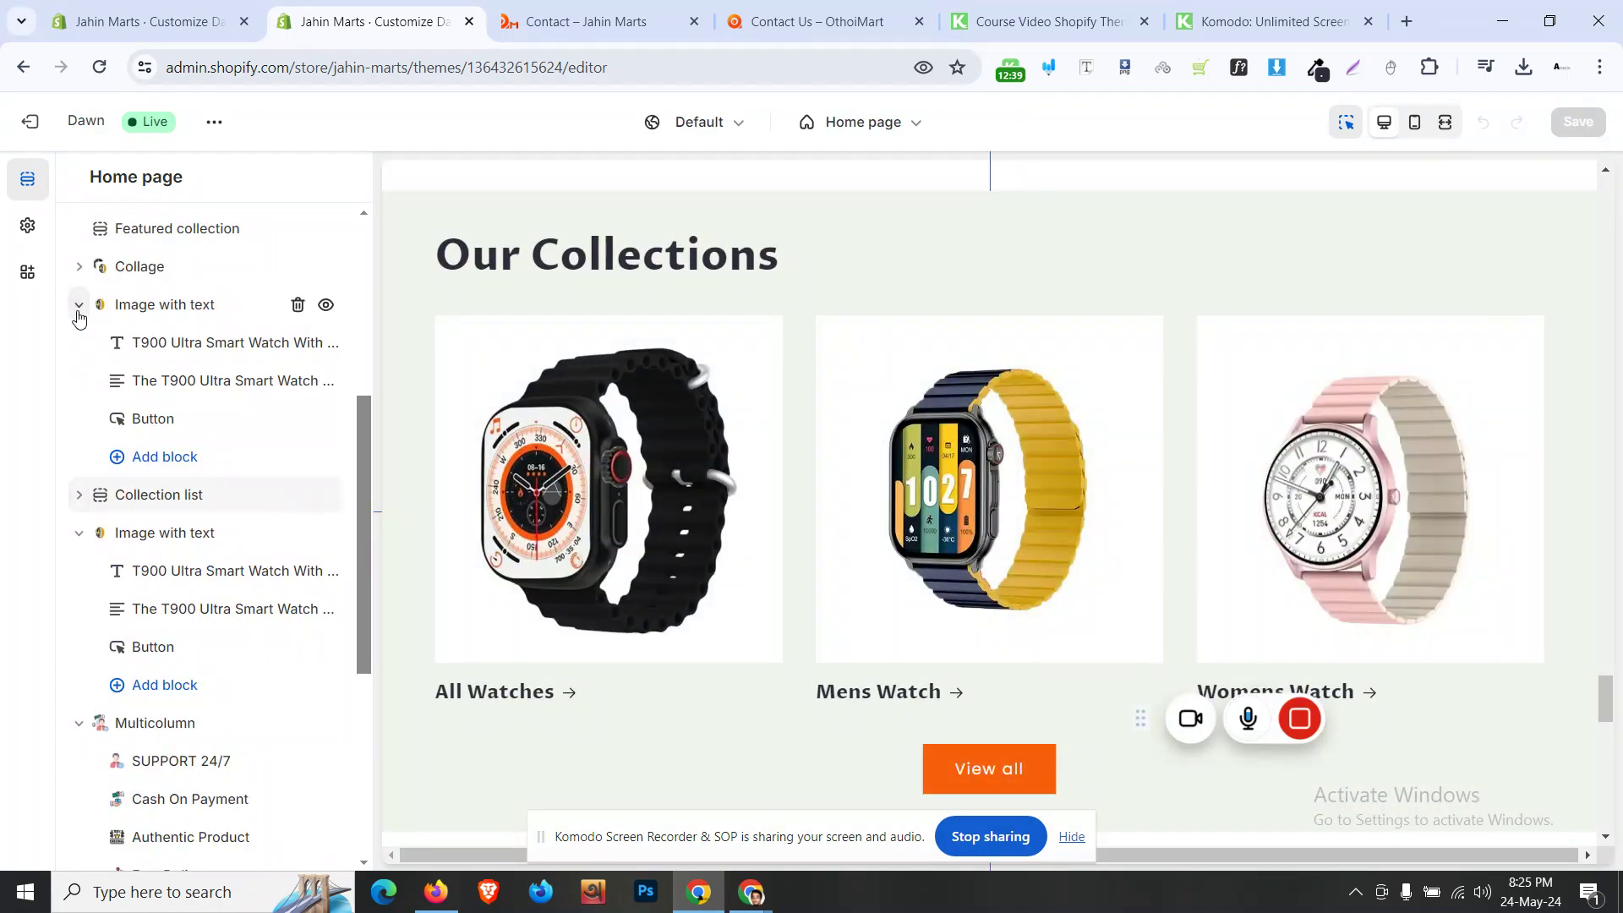
click(78, 304)
click(78, 380)
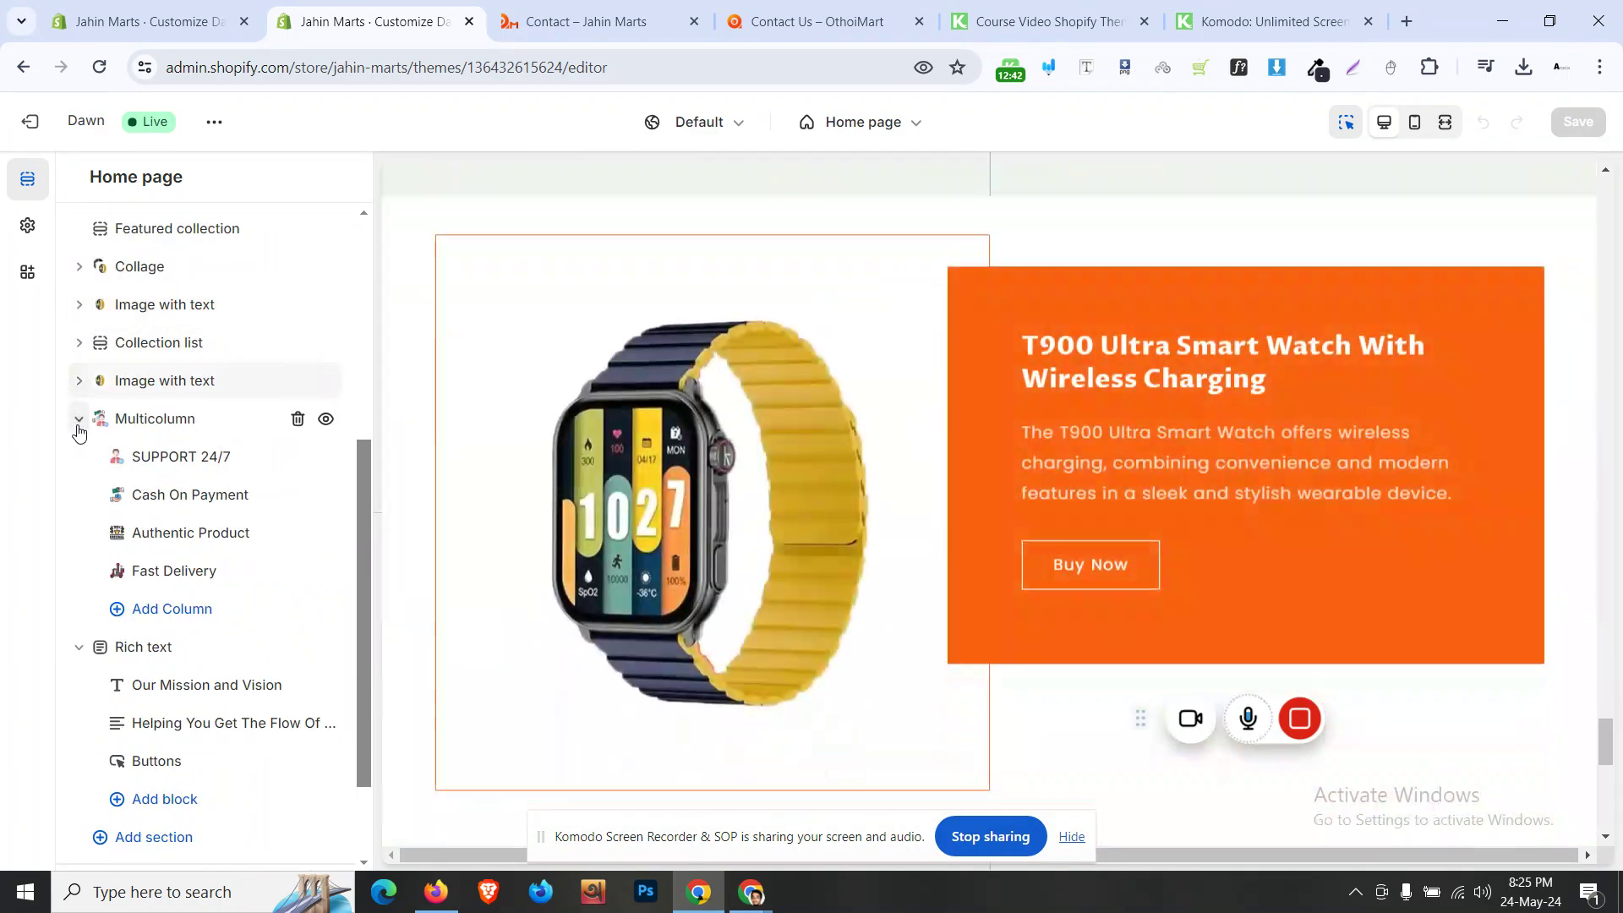
click(79, 418)
click(80, 518)
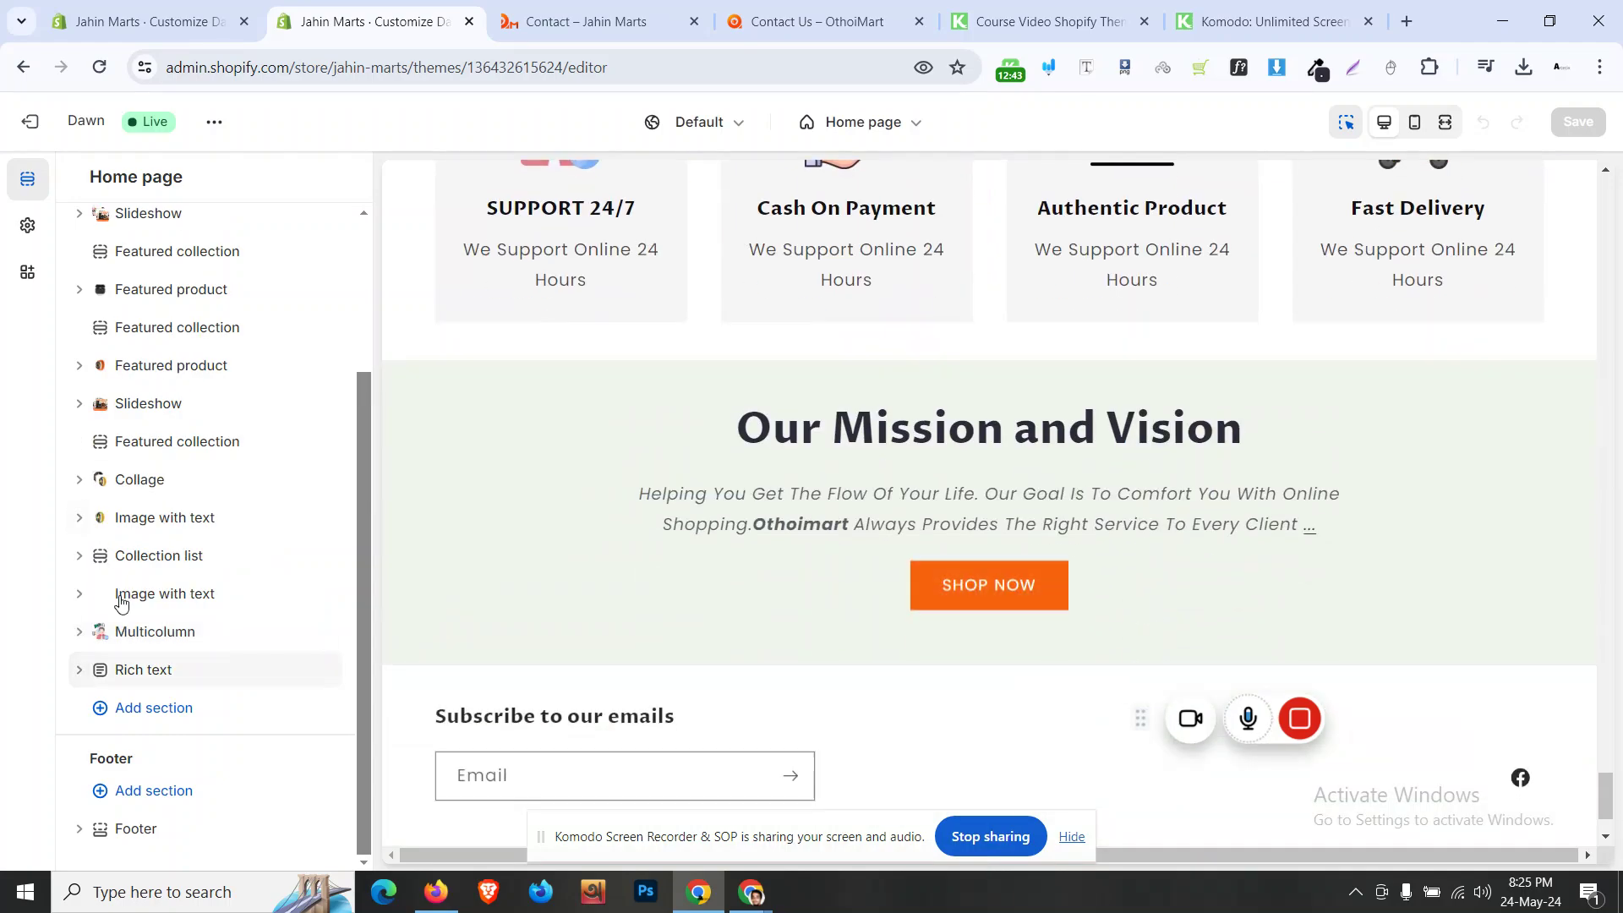
- Expand the Footer group in the home page outline and open the Footer section's settings
scroll(856, 570, down, 2)
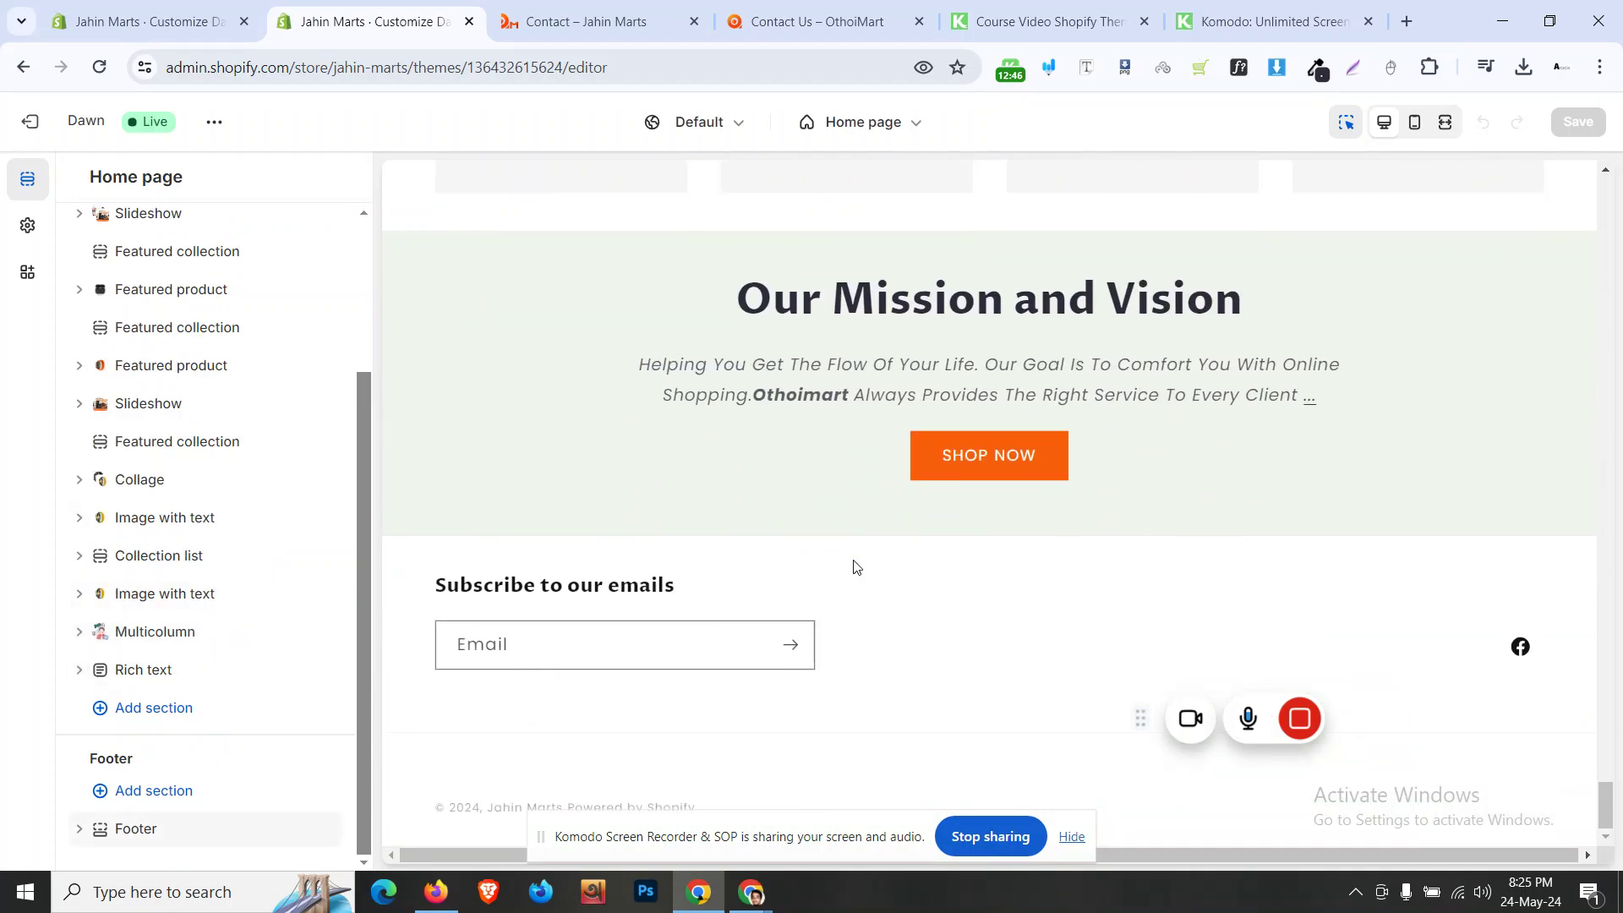
click(79, 828)
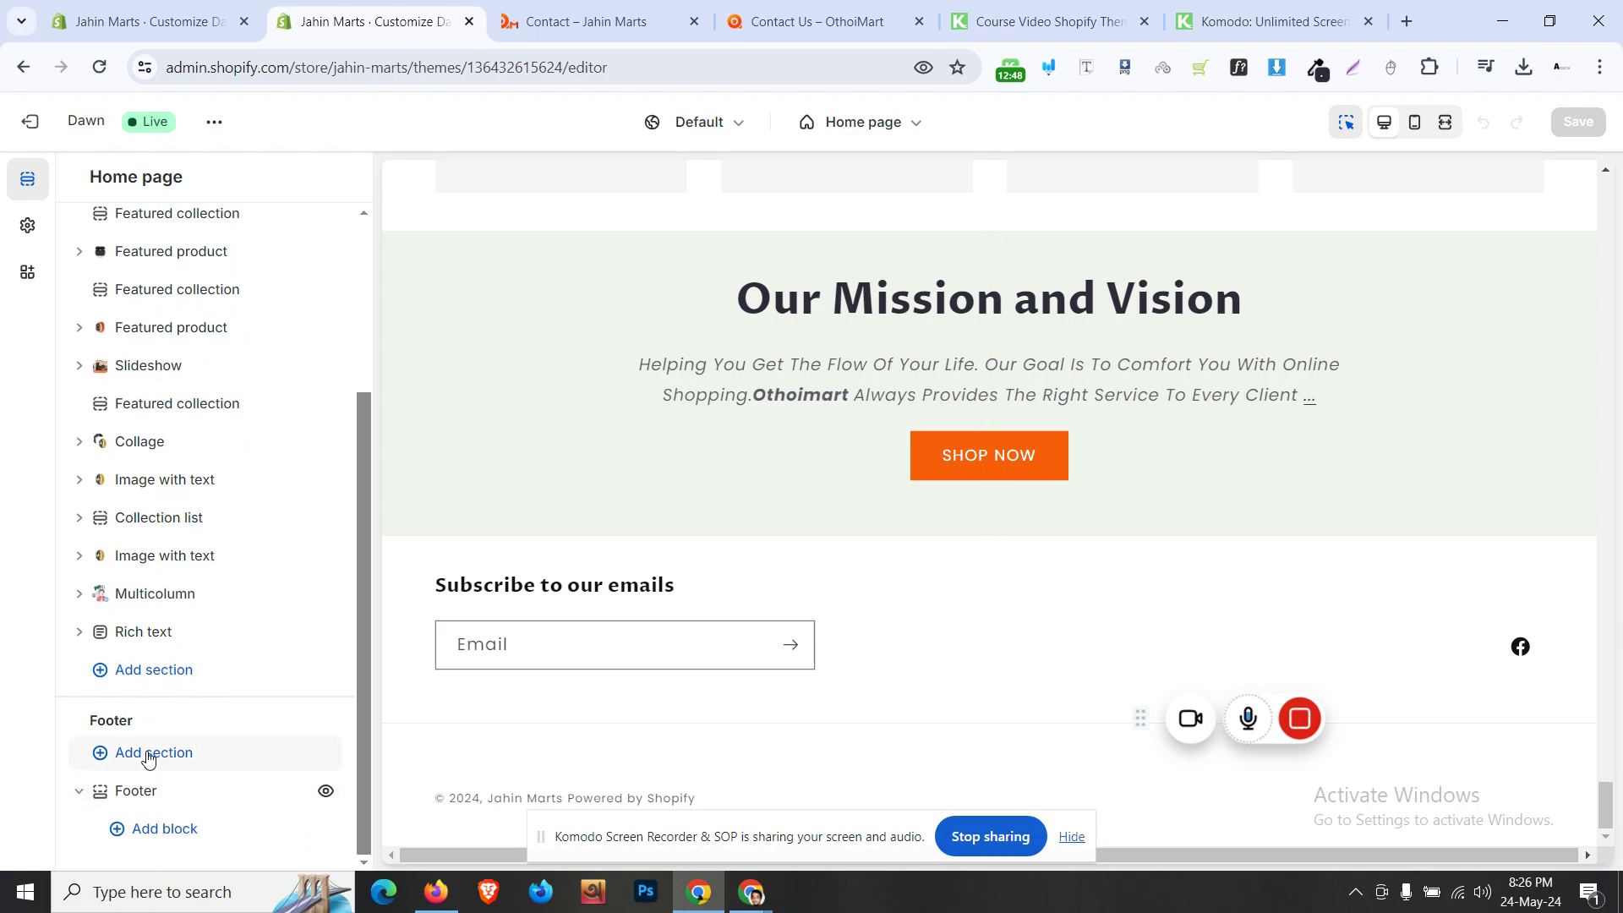
click(230, 800)
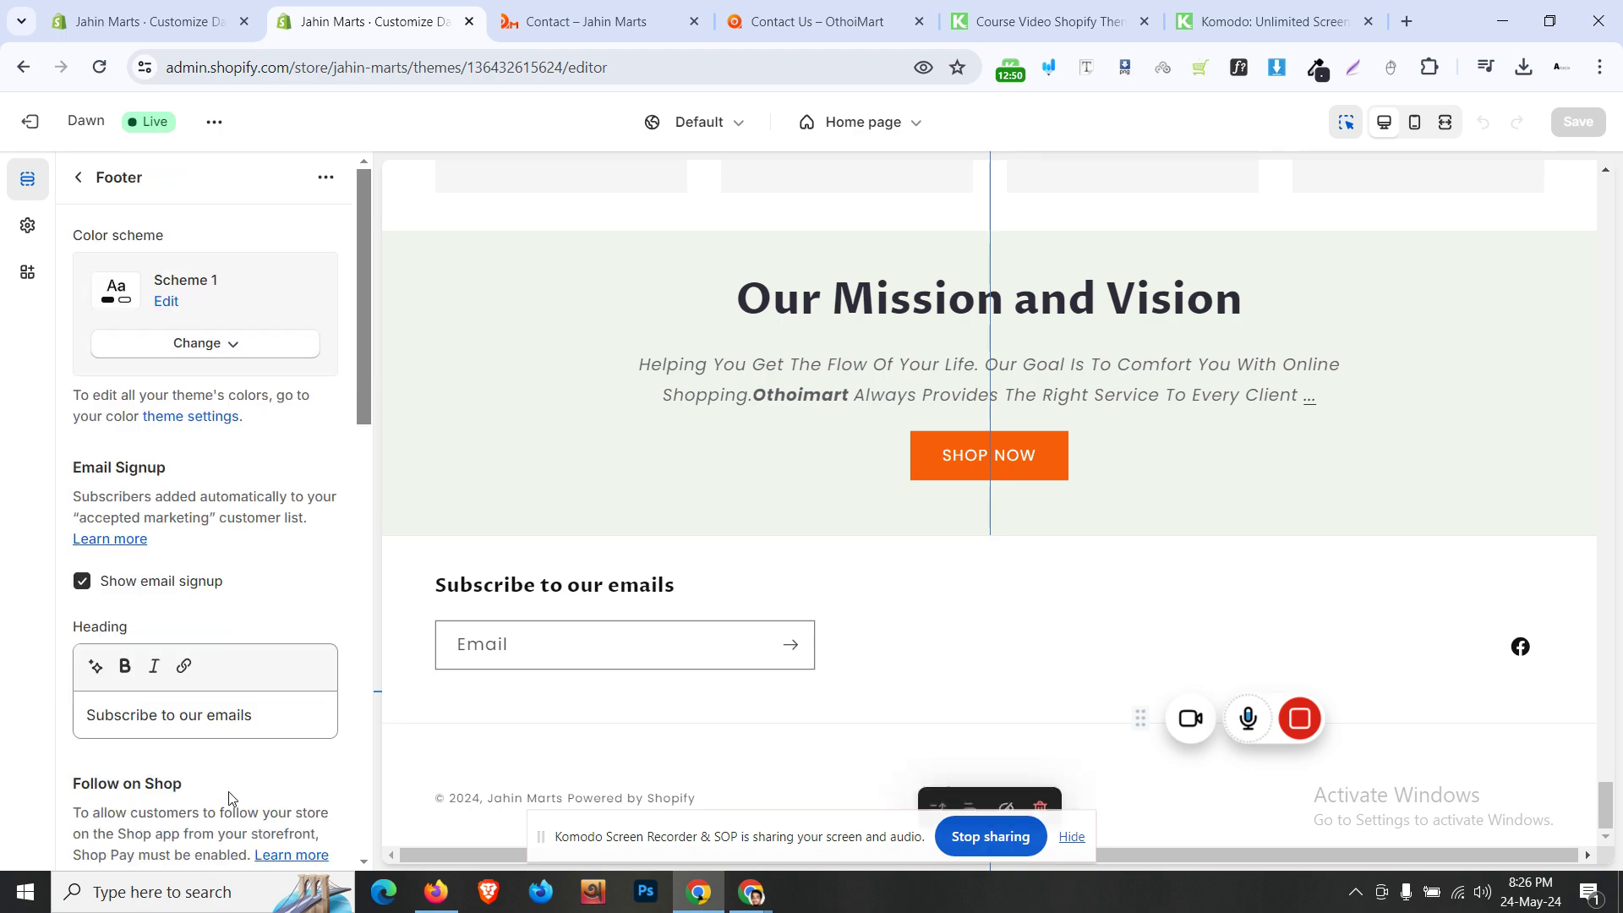
- Turn off the email signup and the social media icons in the Footer section's settings
click(194, 584)
scroll(189, 584, down, 5)
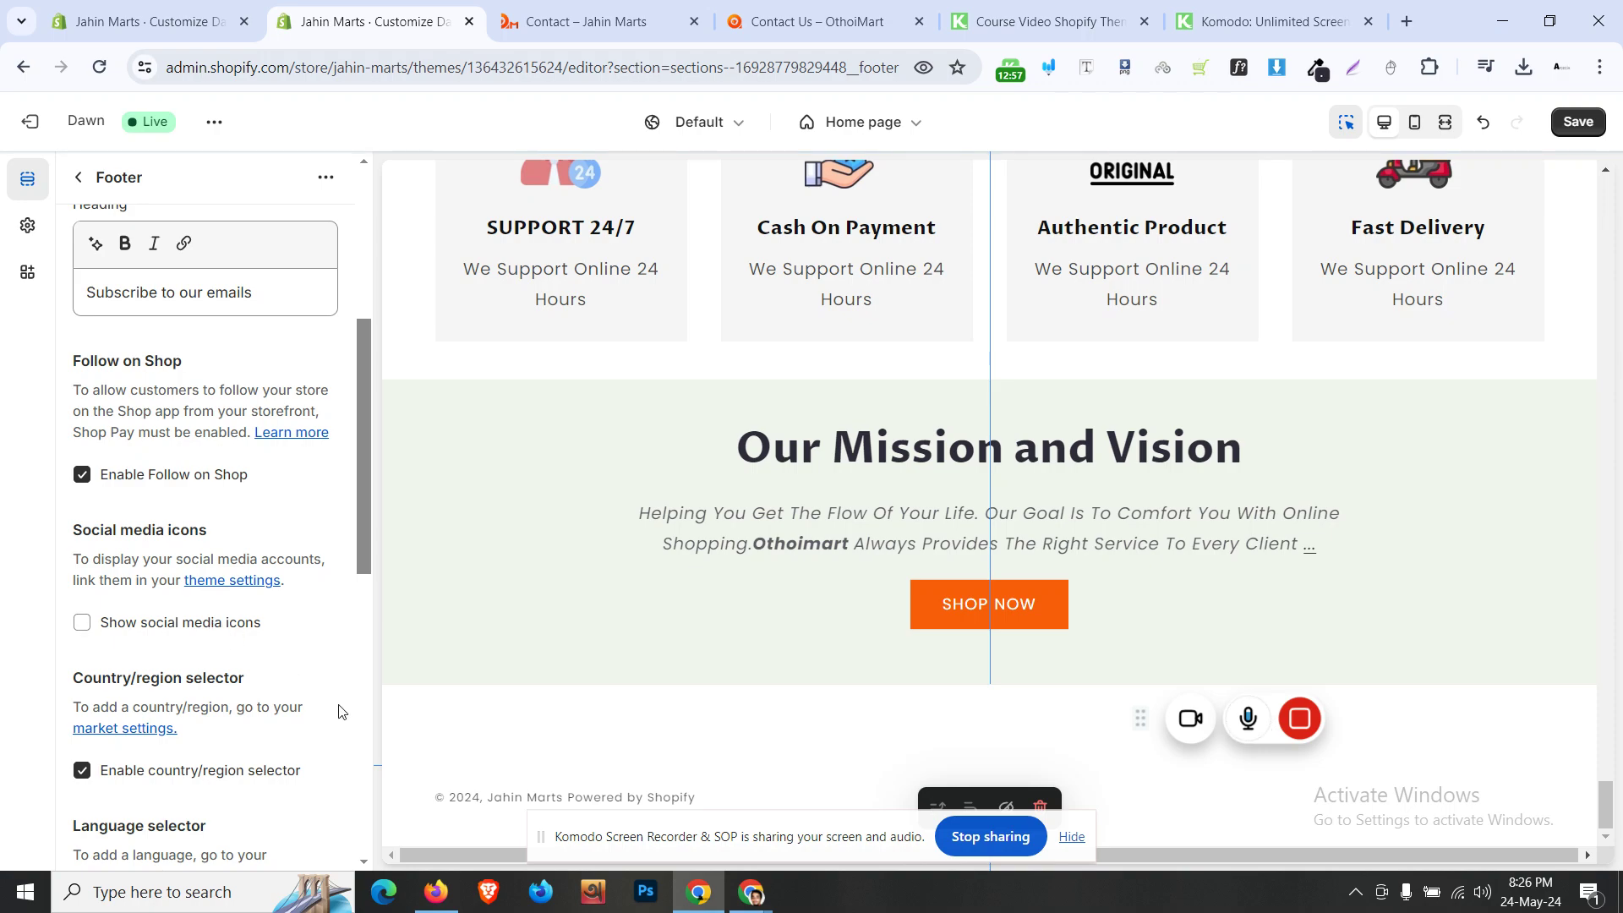
click(78, 175)
- Add an image block and two menu blocks to the Footer section
click(160, 829)
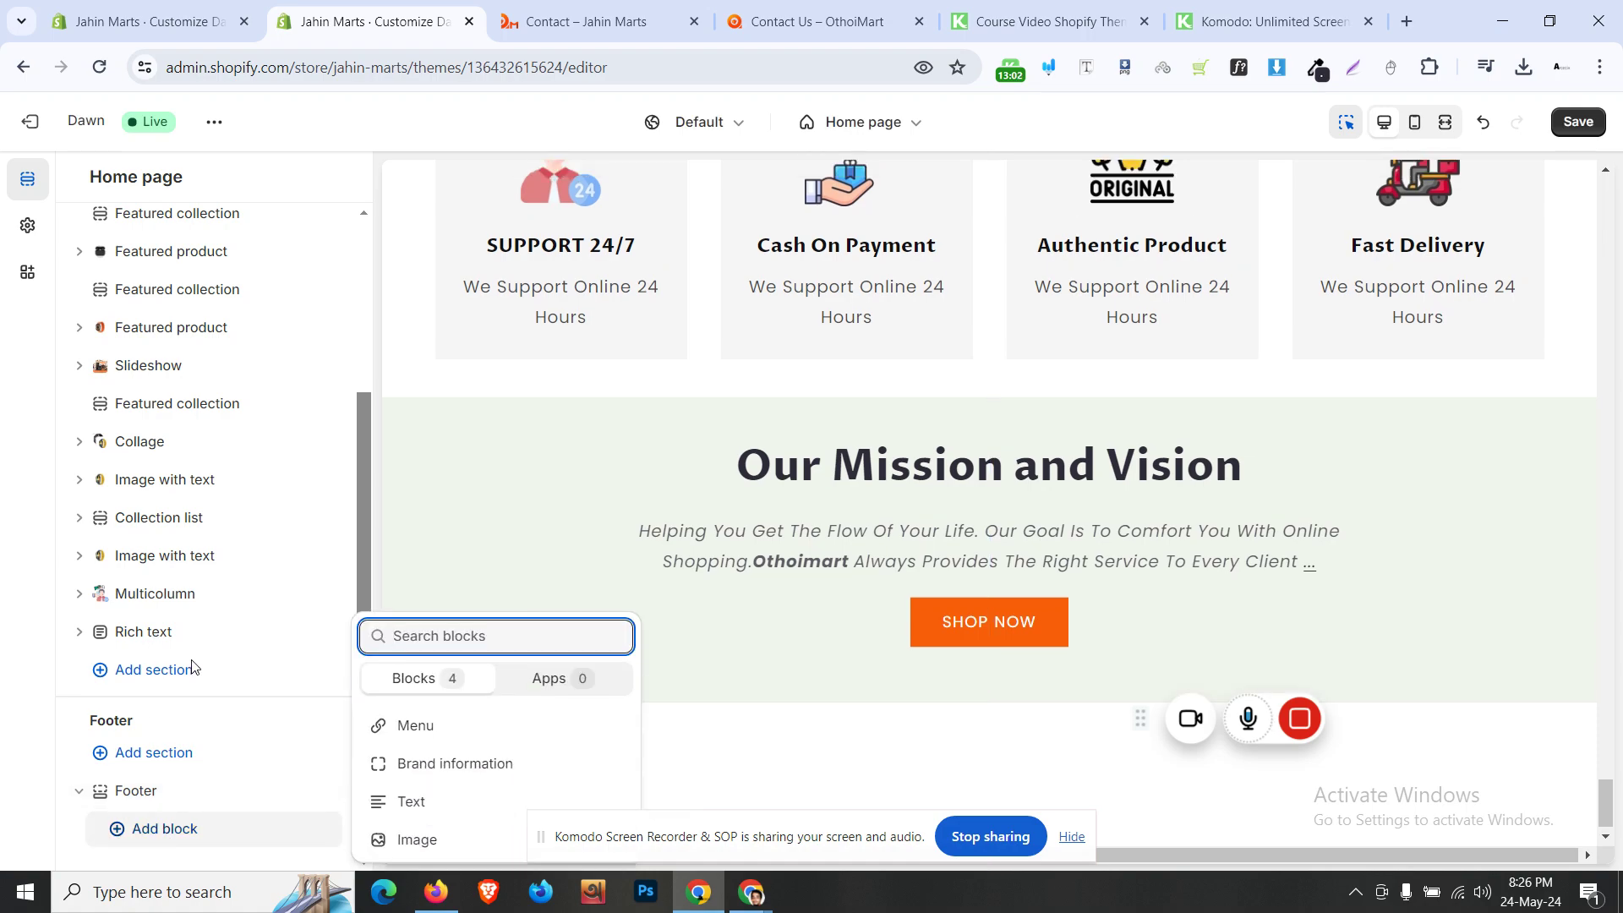
click(419, 839)
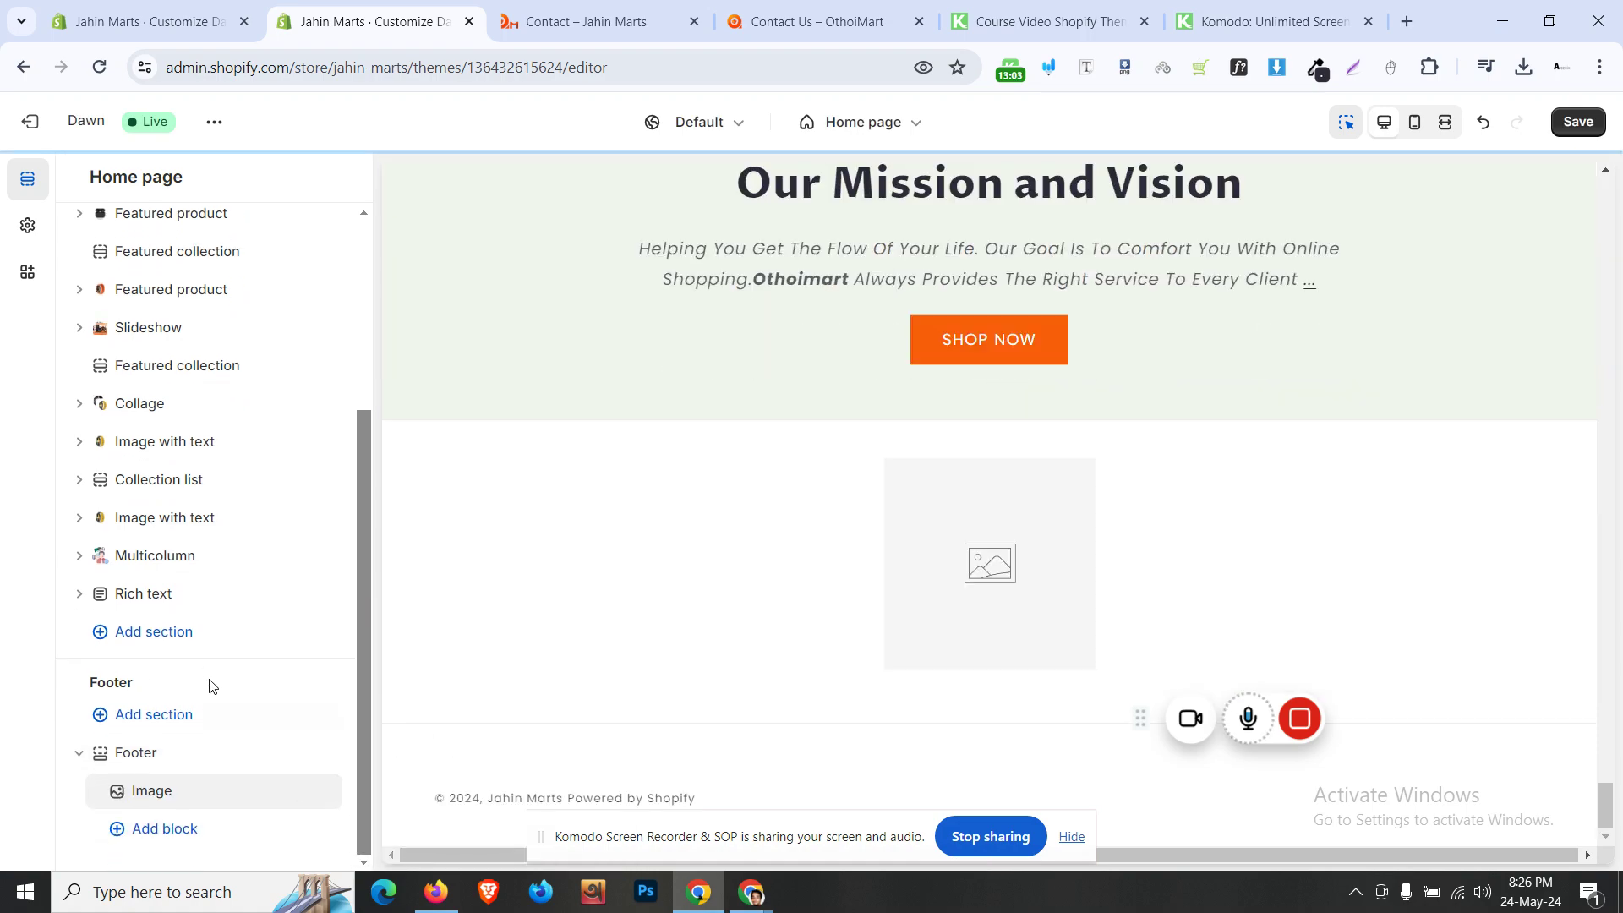
click(163, 829)
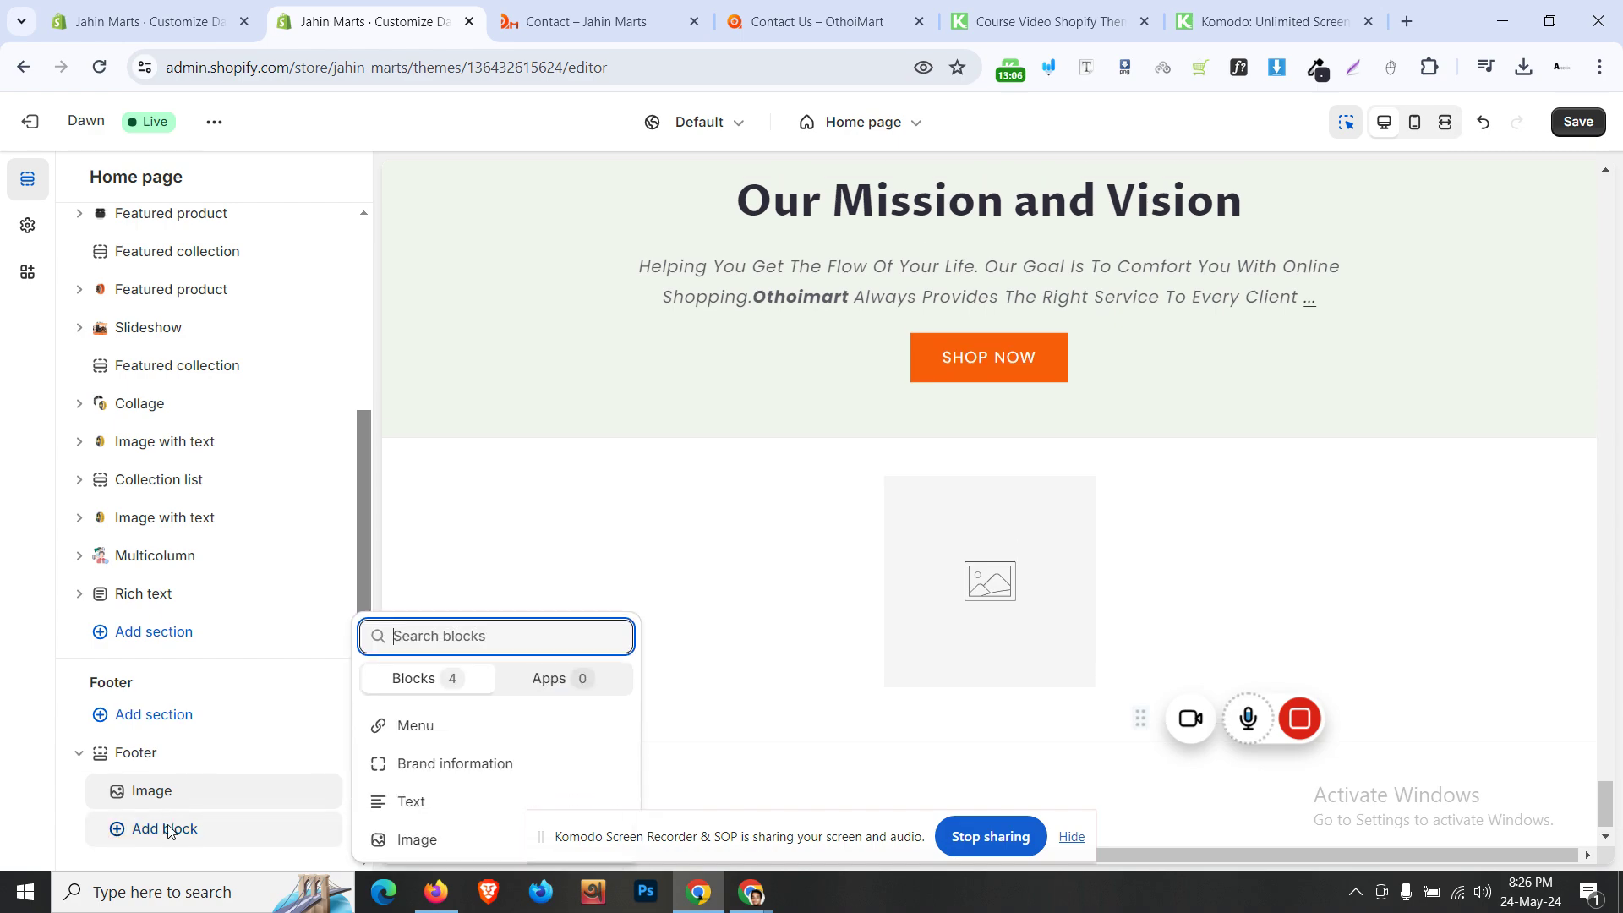
click(393, 741)
click(142, 870)
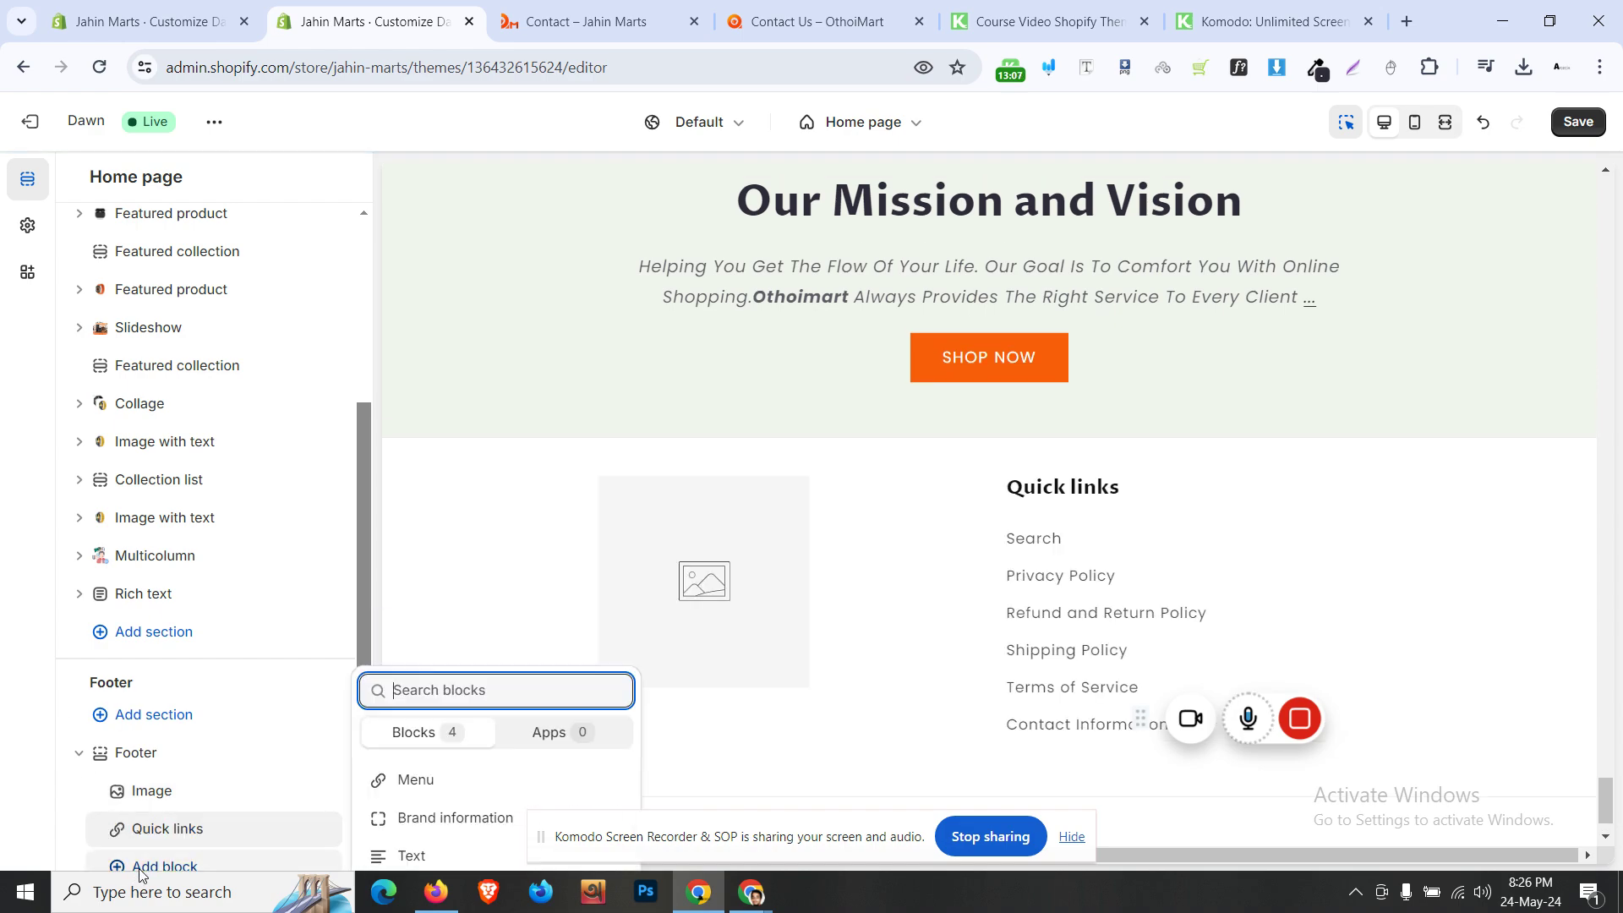
click(423, 727)
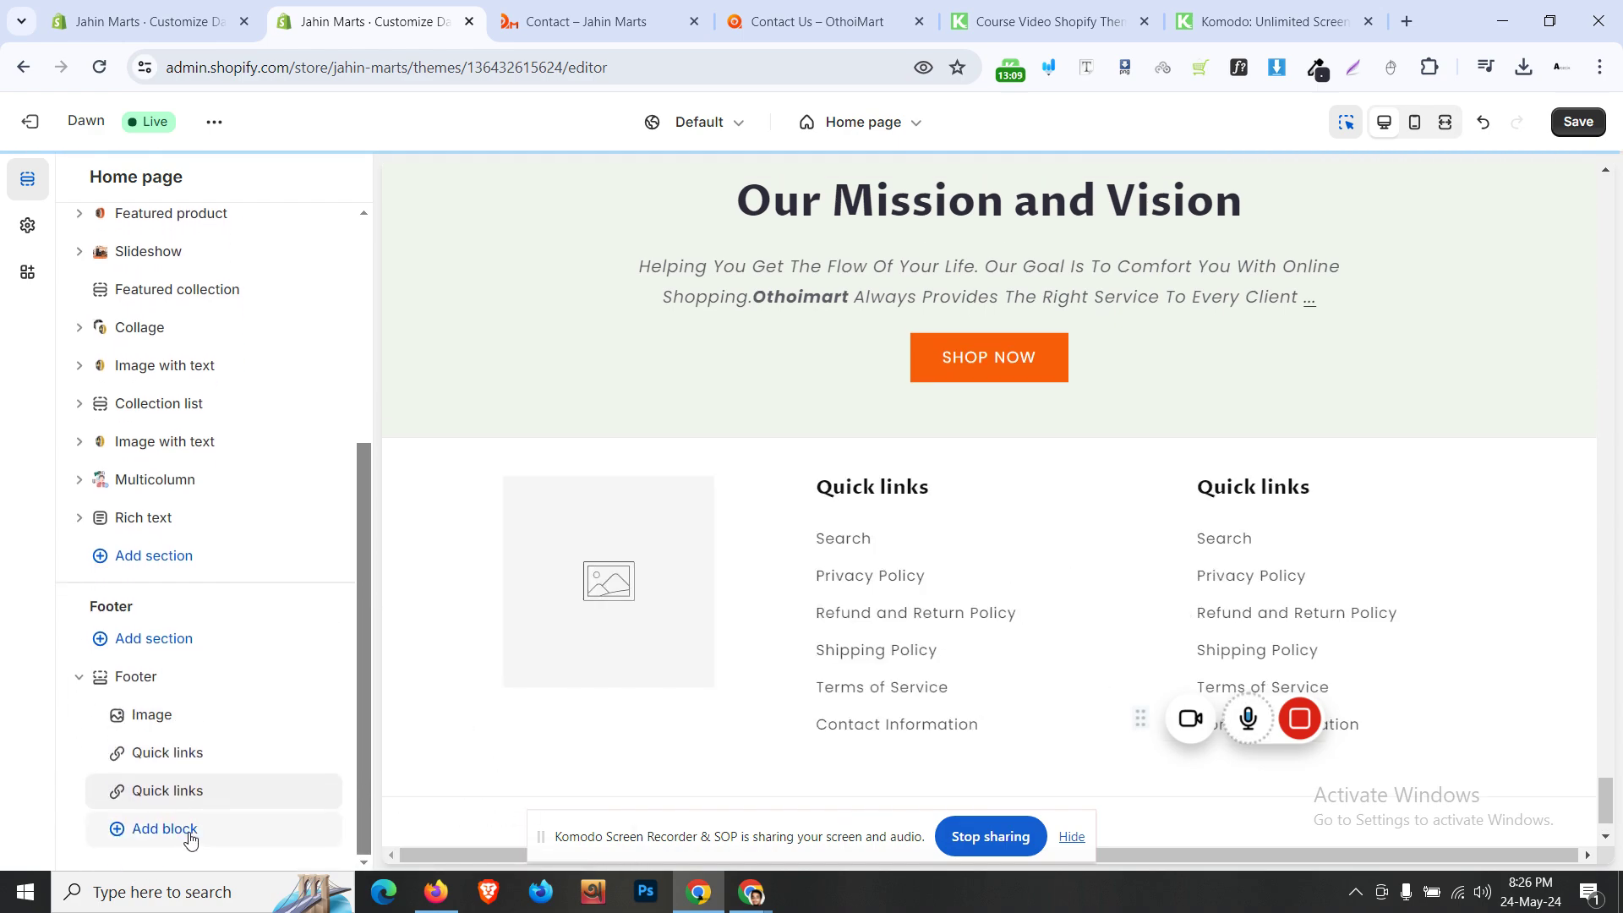
- Try a Brand information block in the Footer section, look at its settings and remove it
click(190, 837)
click(409, 765)
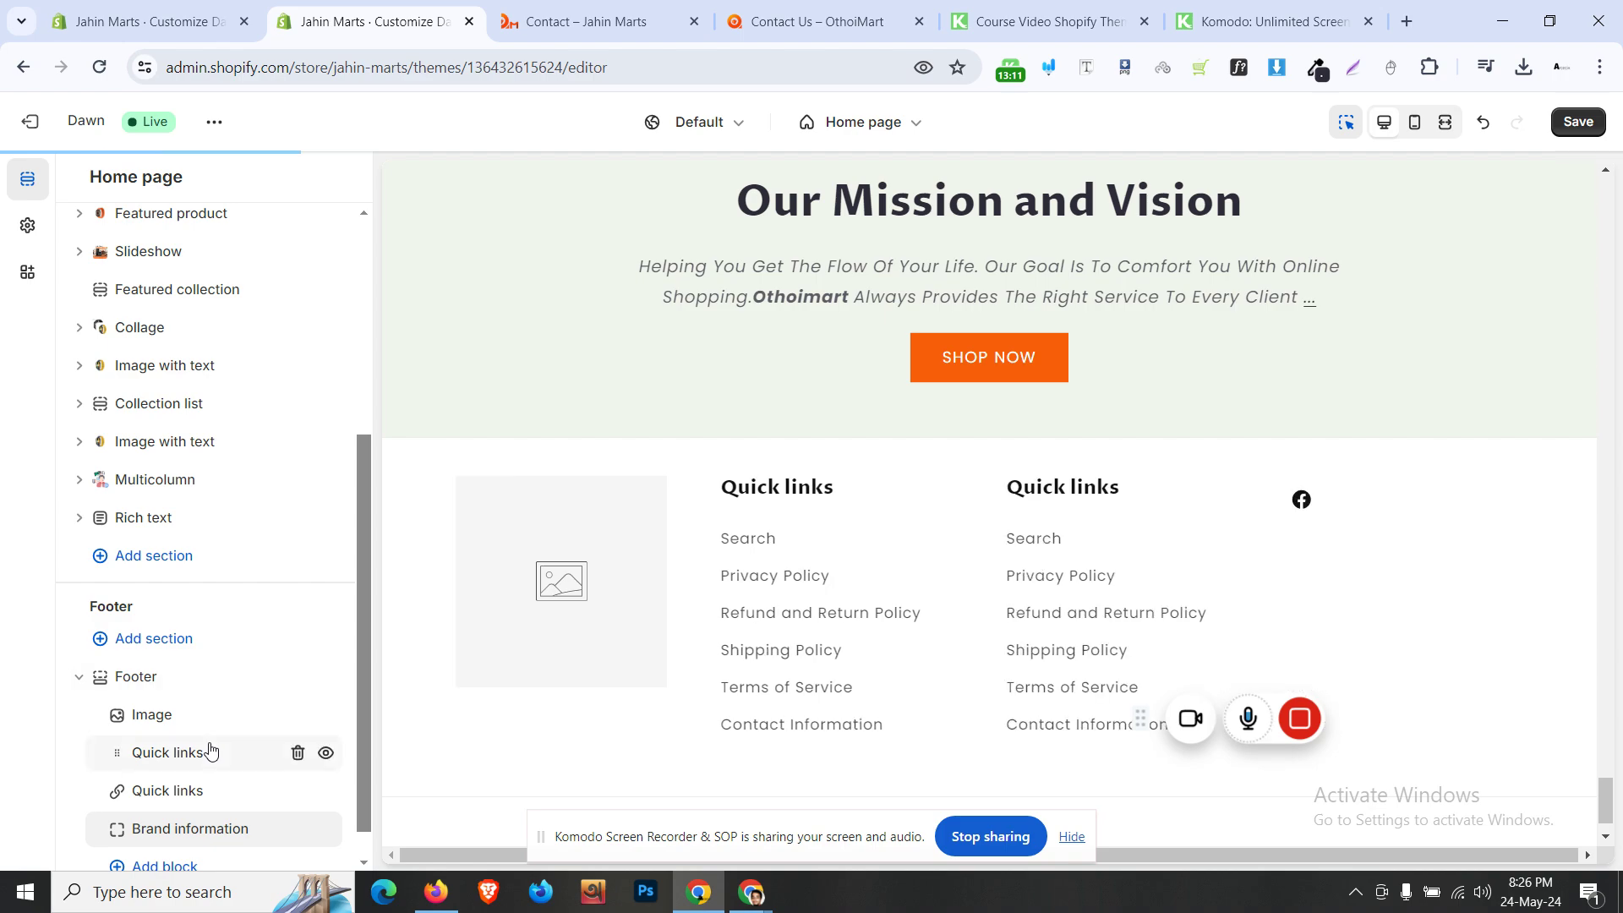
scroll(210, 751, down, 1)
scroll(1406, 585, down, 1)
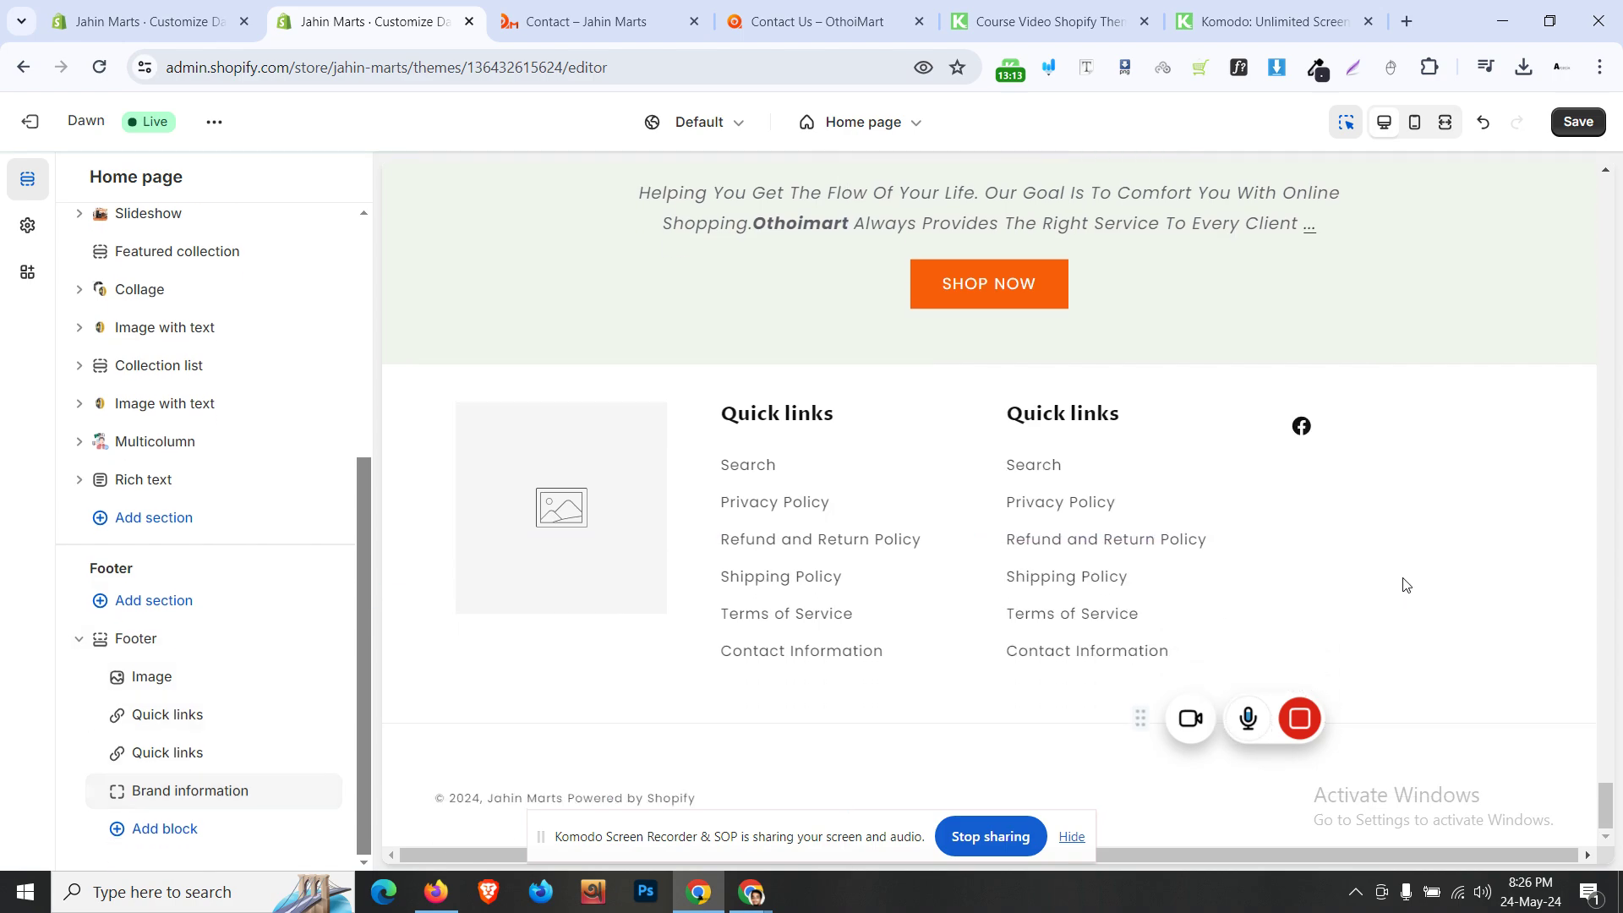
click(216, 798)
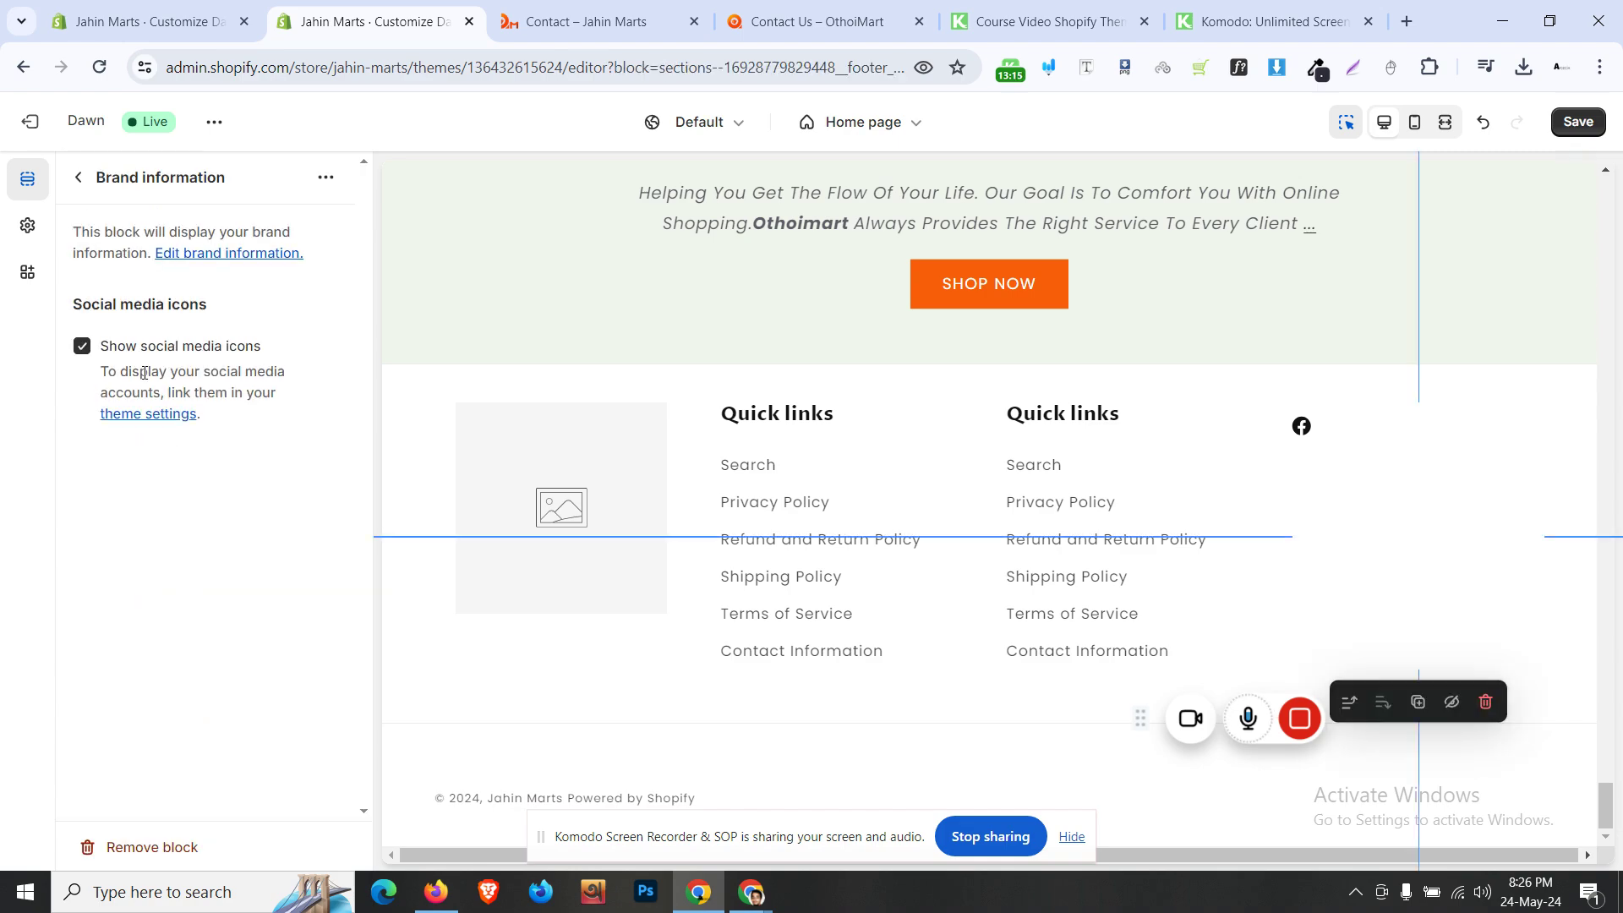
click(78, 179)
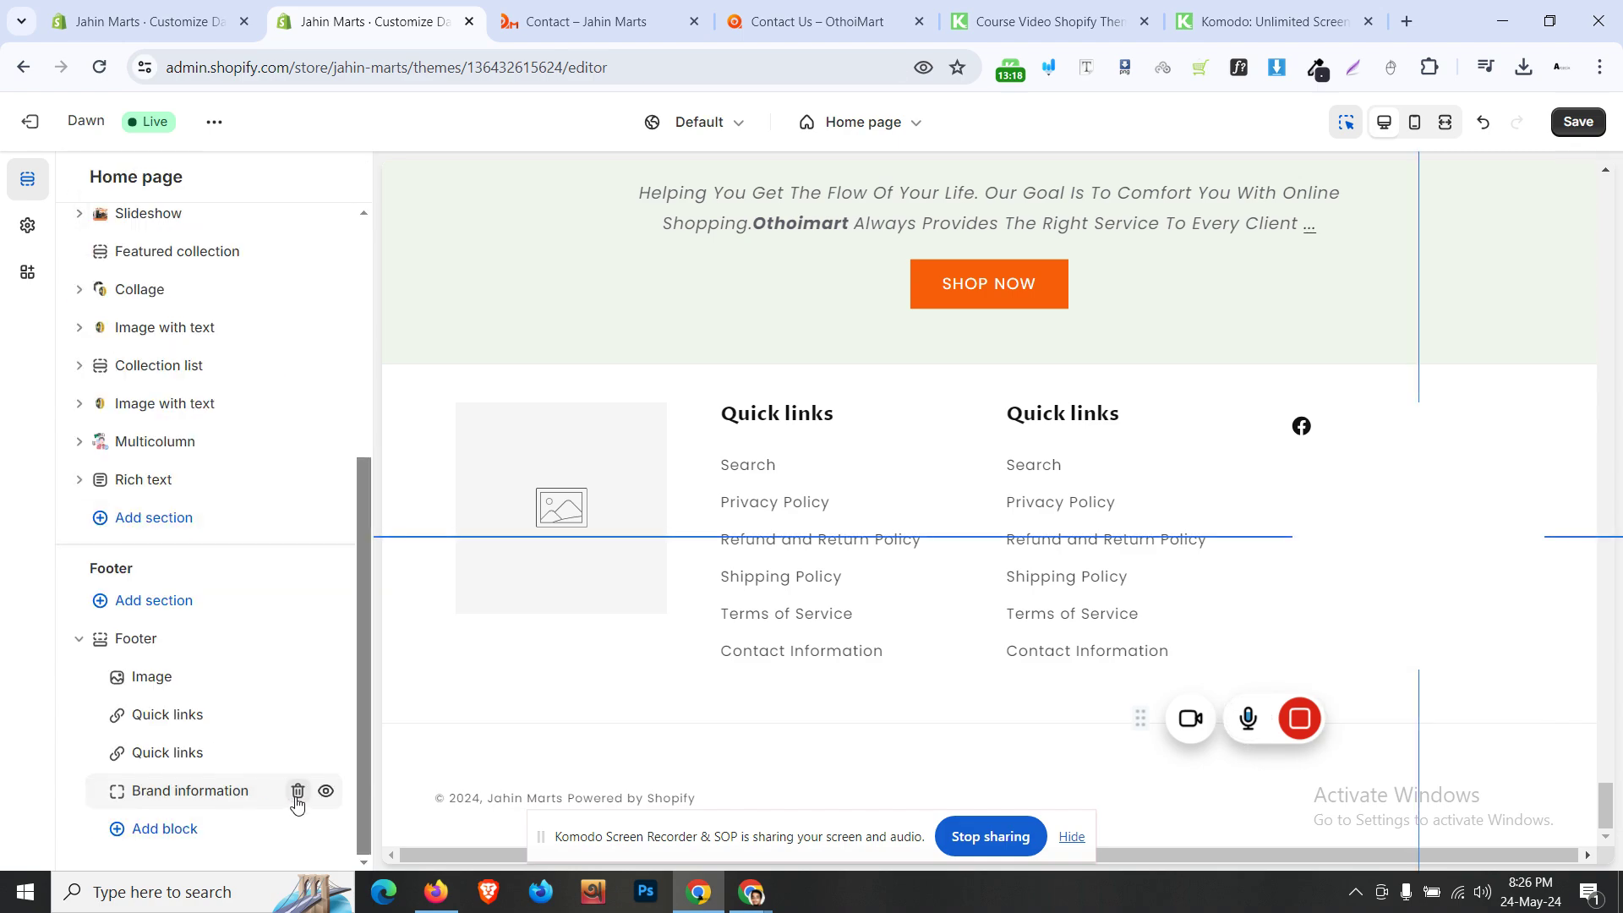
click(297, 792)
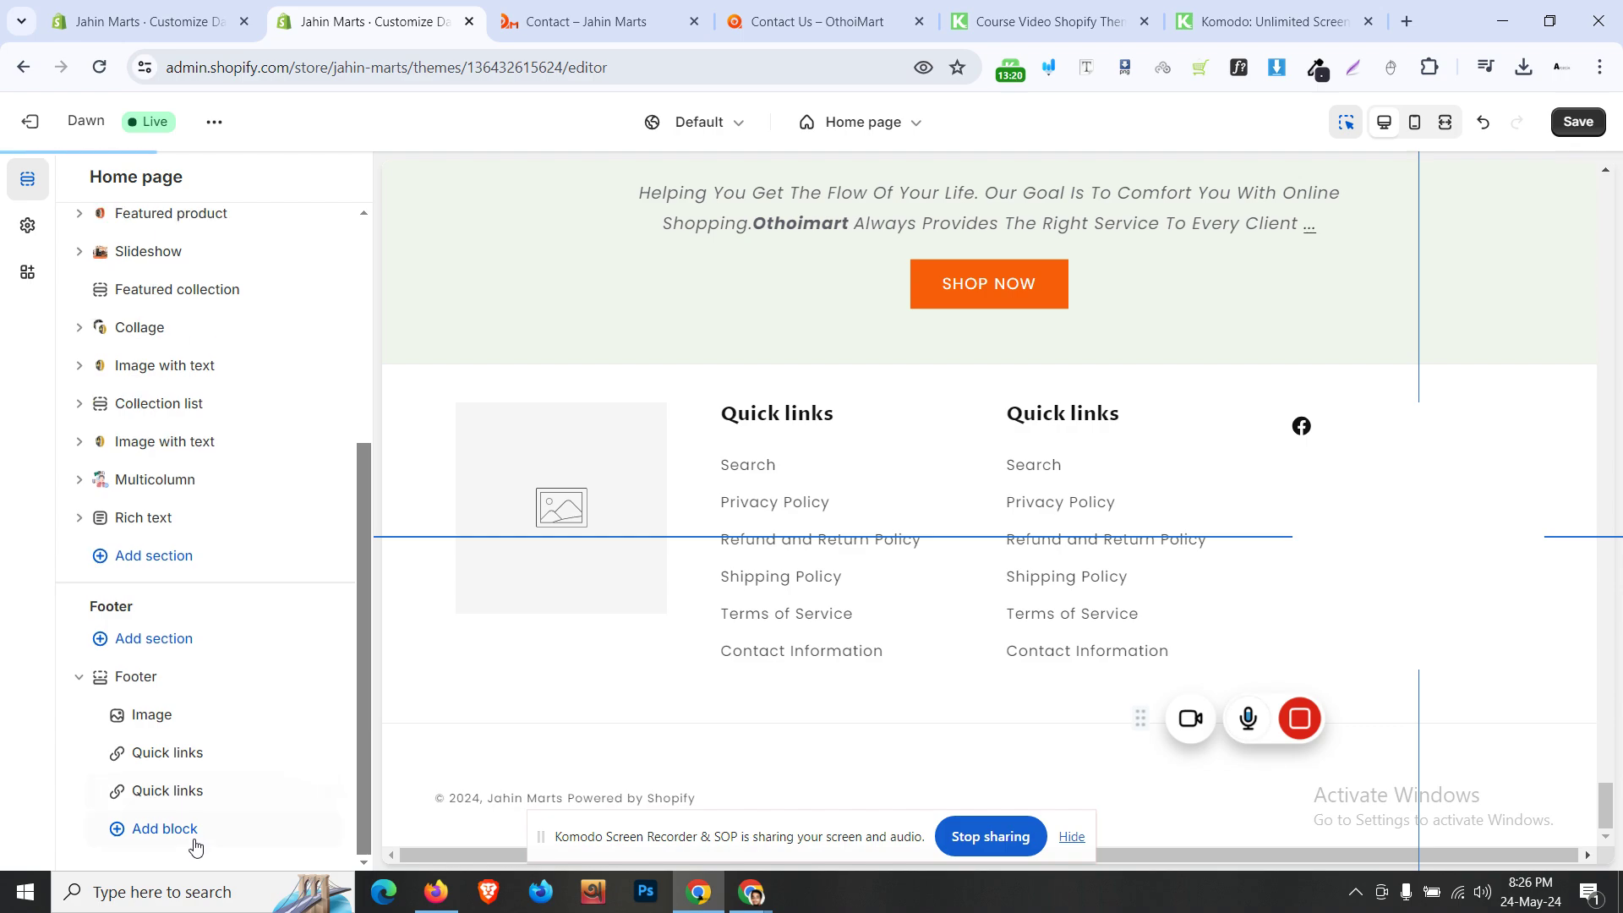
- Add a text block to the Footer section and set the image block's picture to jahin_mart_logo from the store library
click(189, 829)
click(474, 801)
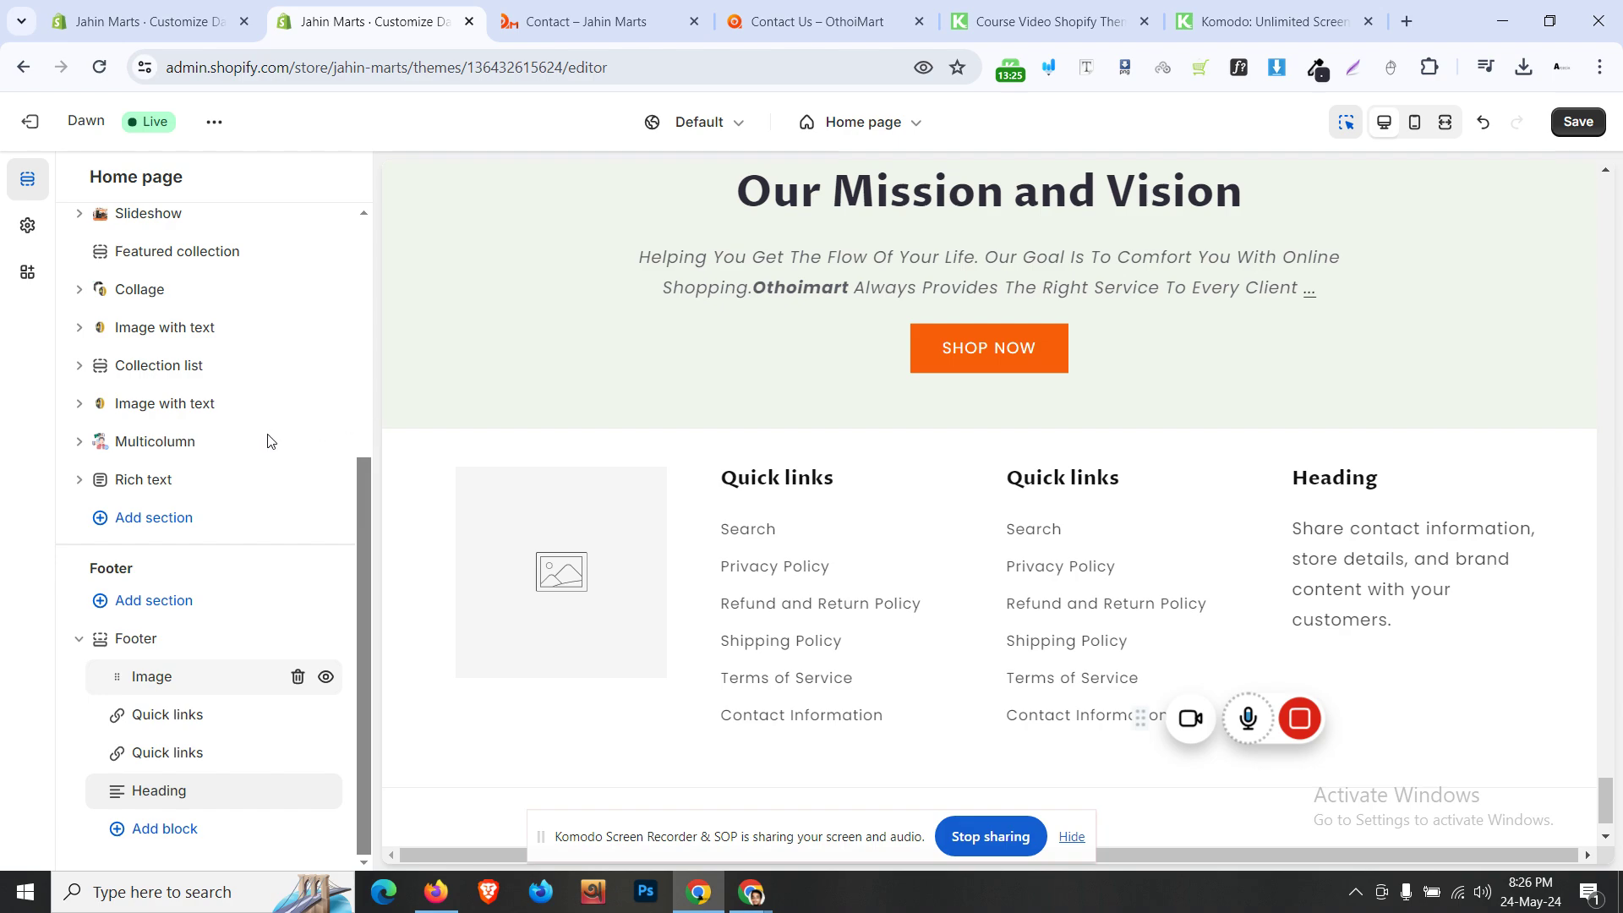
click(152, 678)
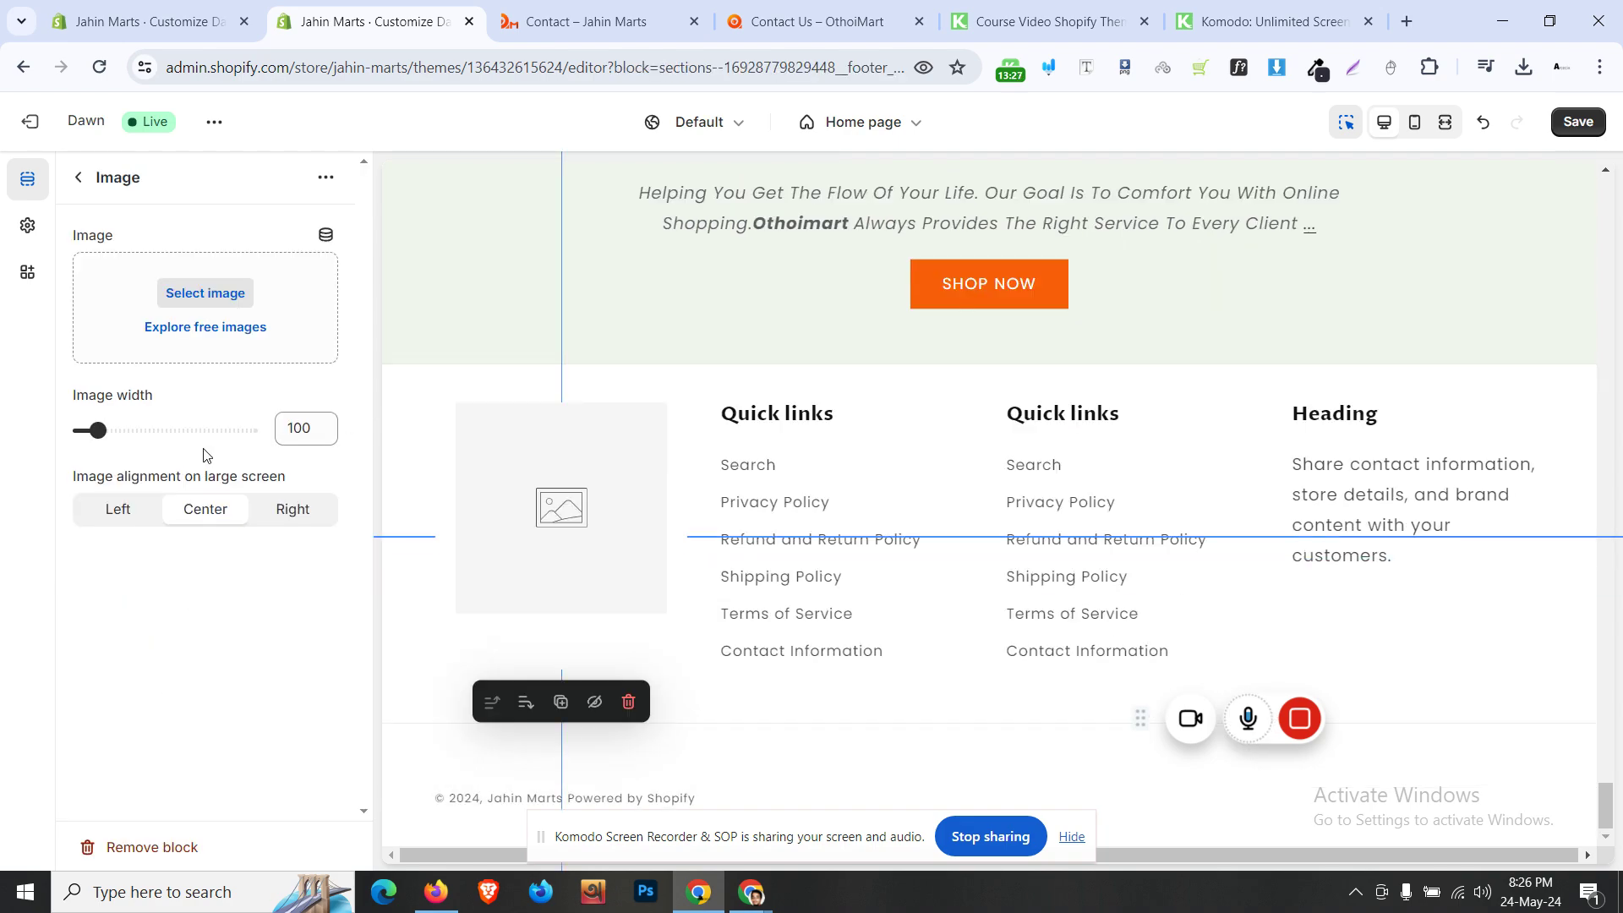
click(224, 290)
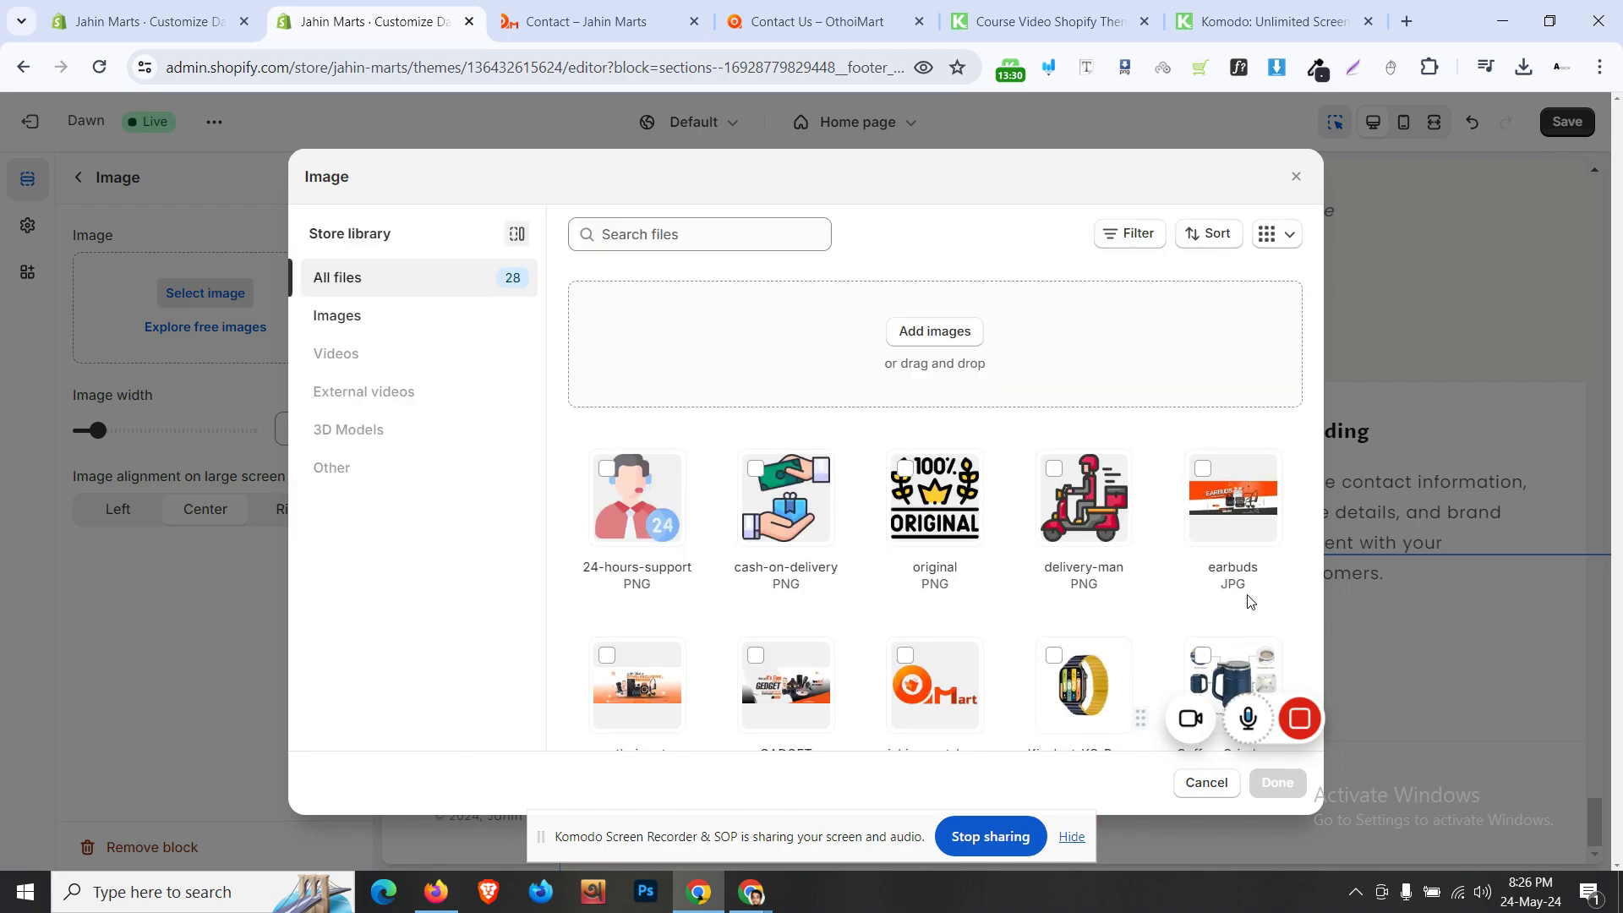
scroll(1160, 598, down, 5)
click(922, 383)
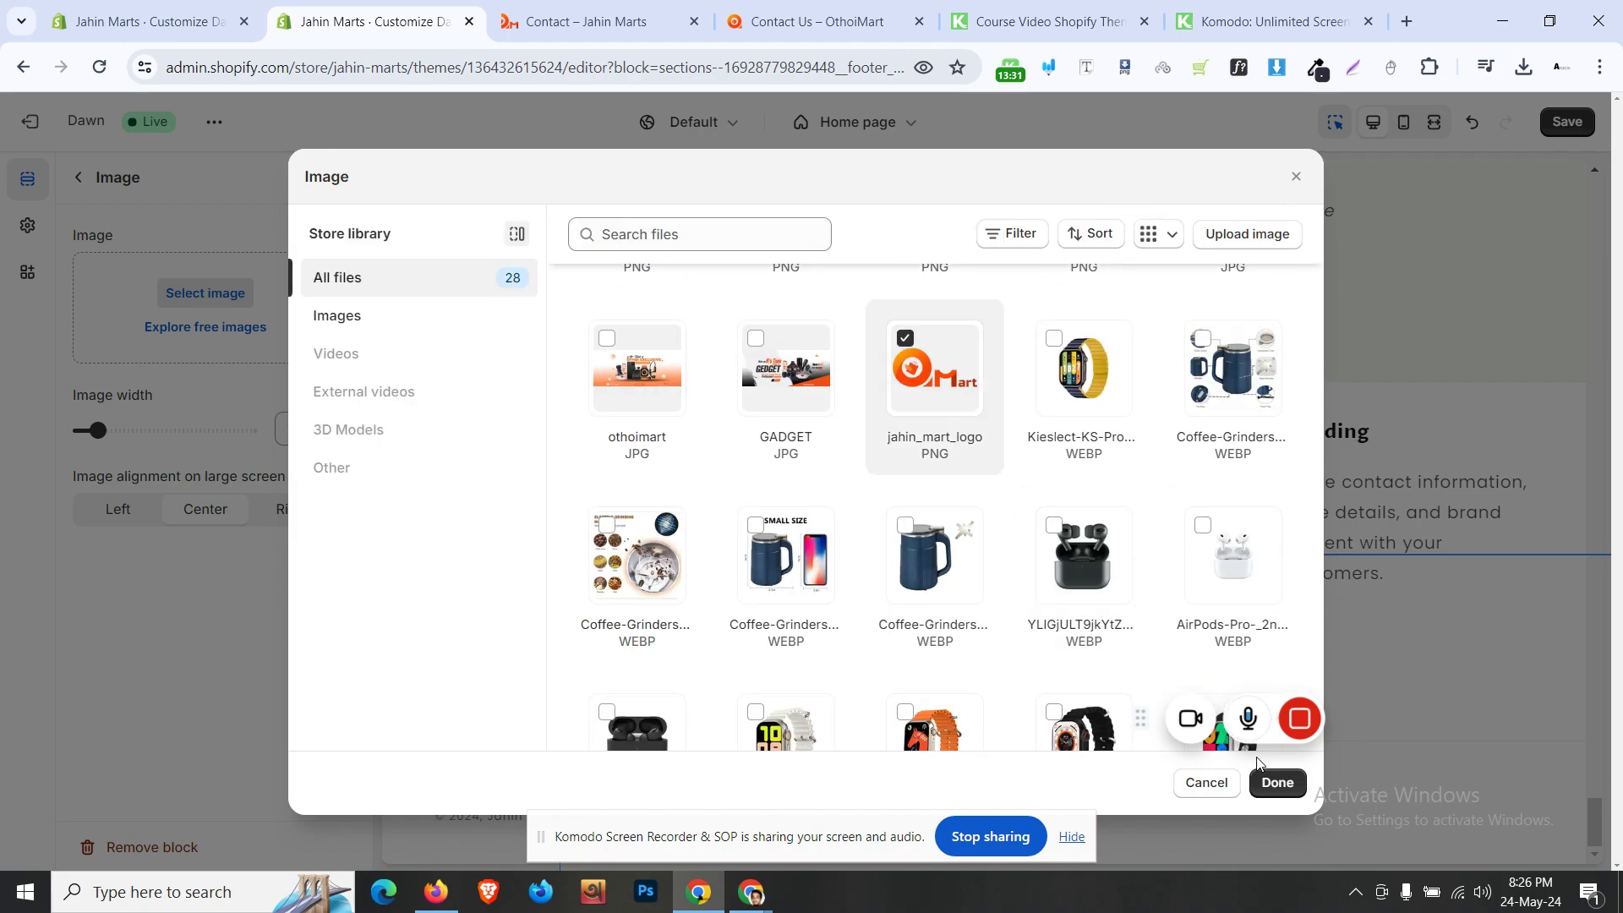
click(1277, 784)
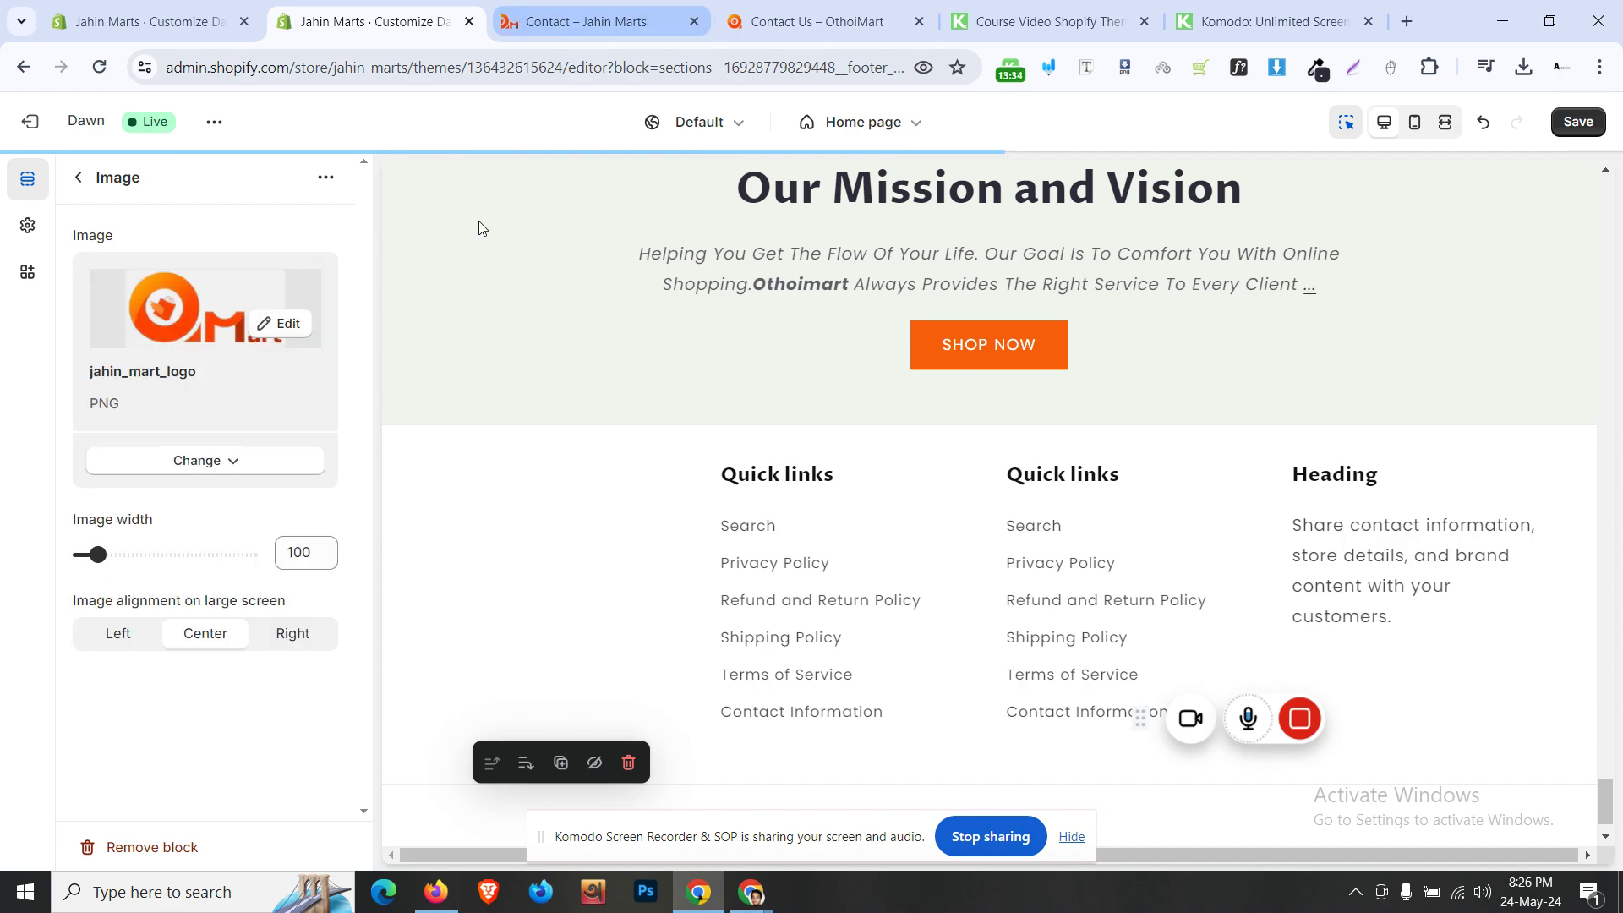
- Check the logo in OthoiMart's footer and set the footer image block's width to 200
click(668, 8)
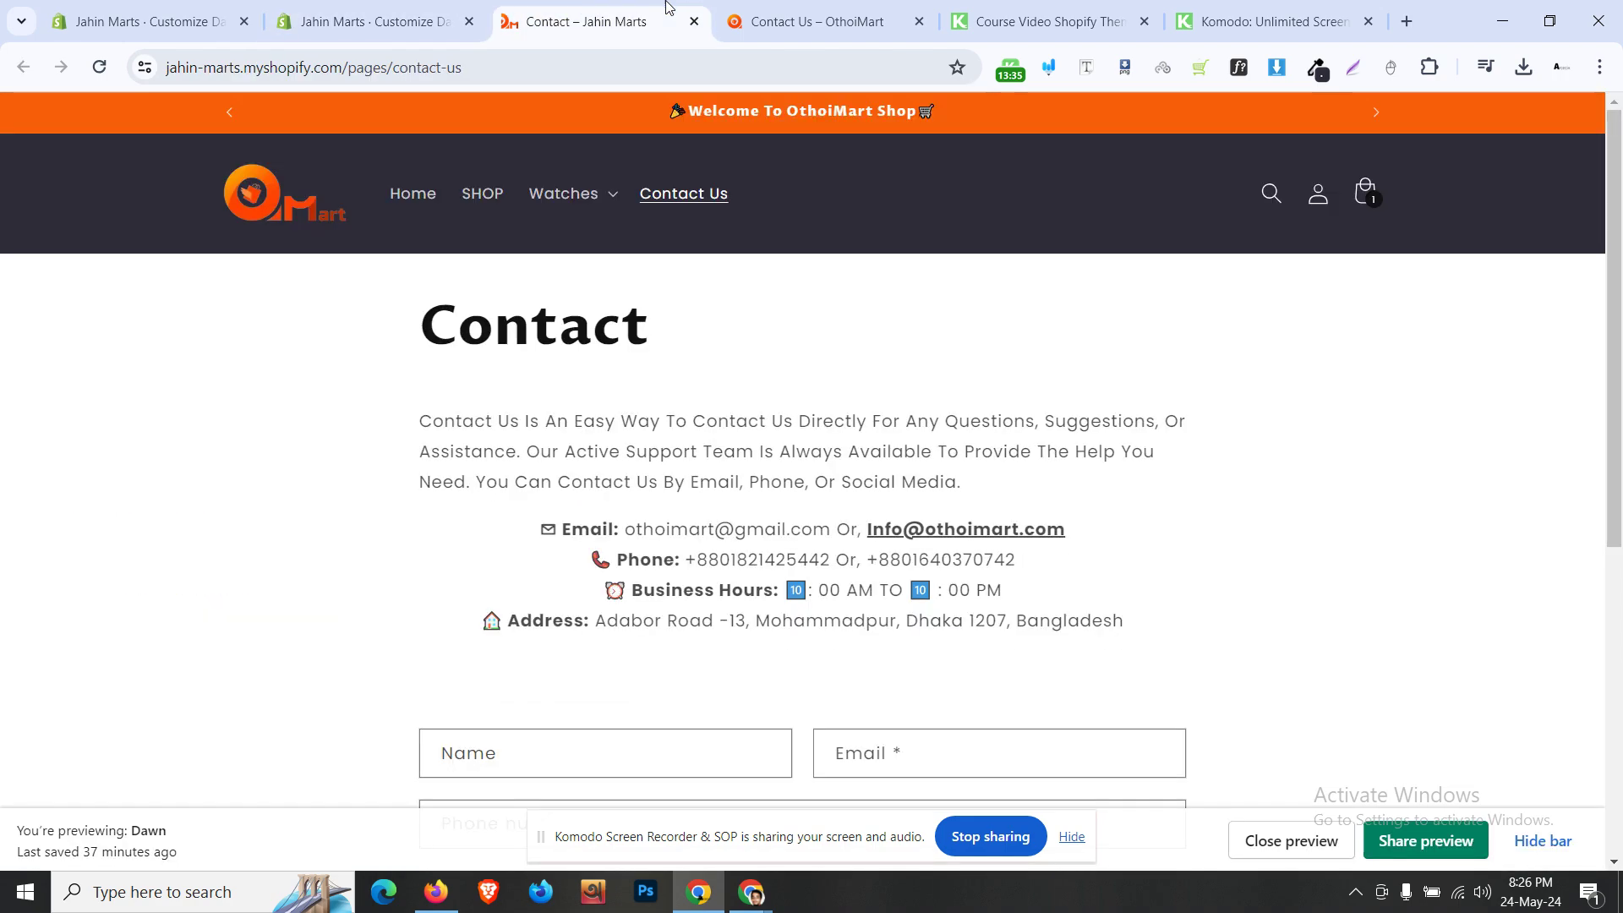
click(746, 10)
scroll(642, 573, down, 10)
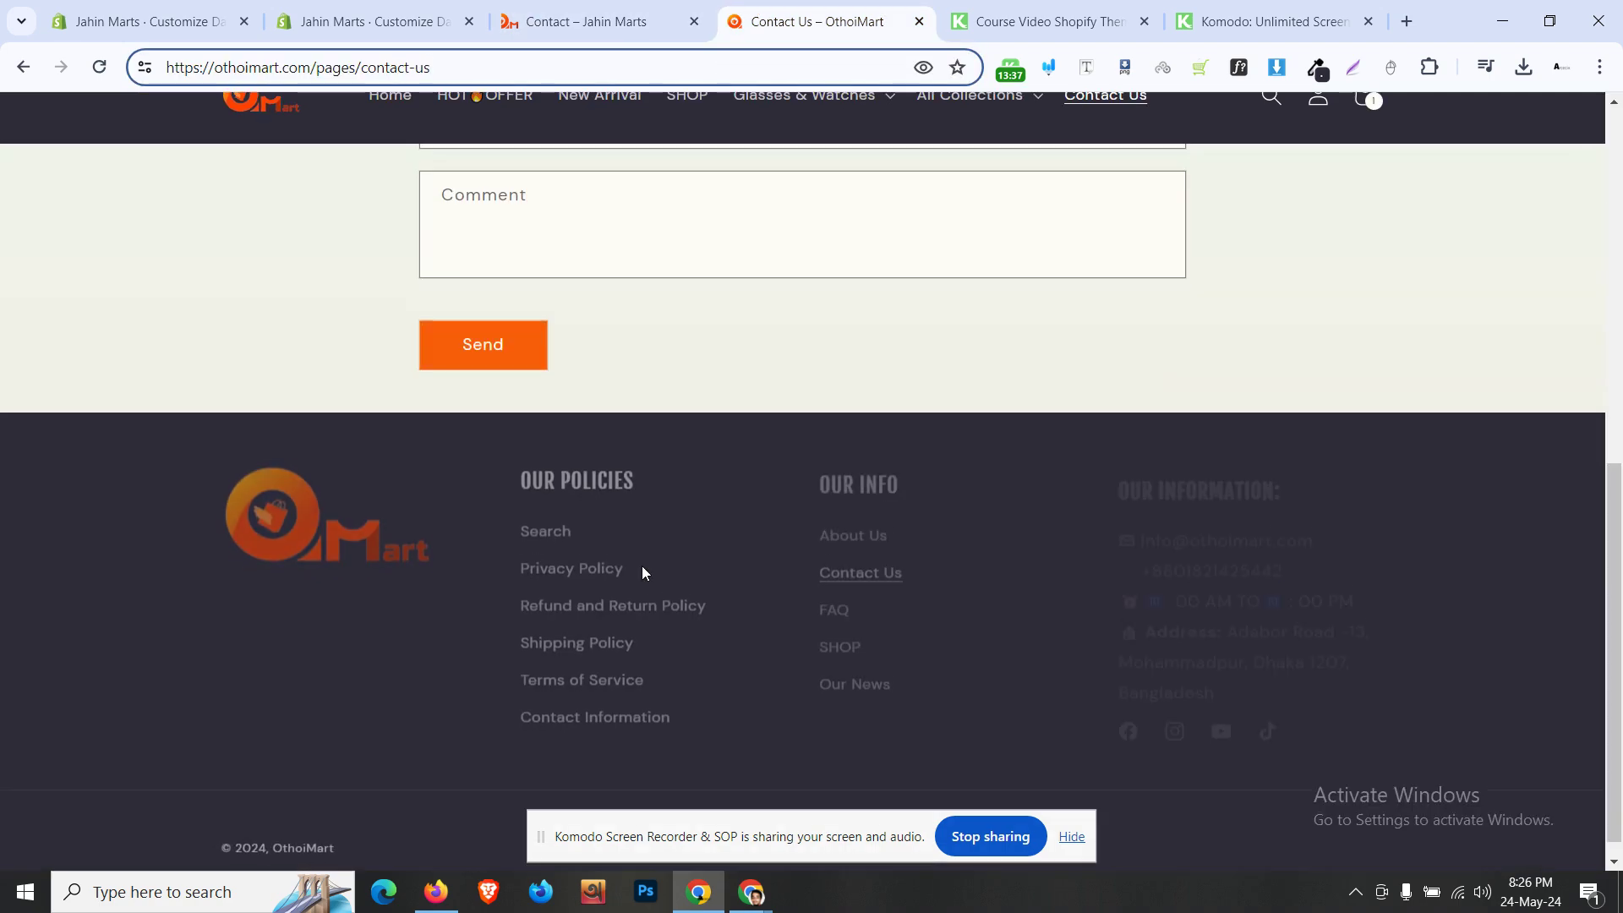
click(372, 21)
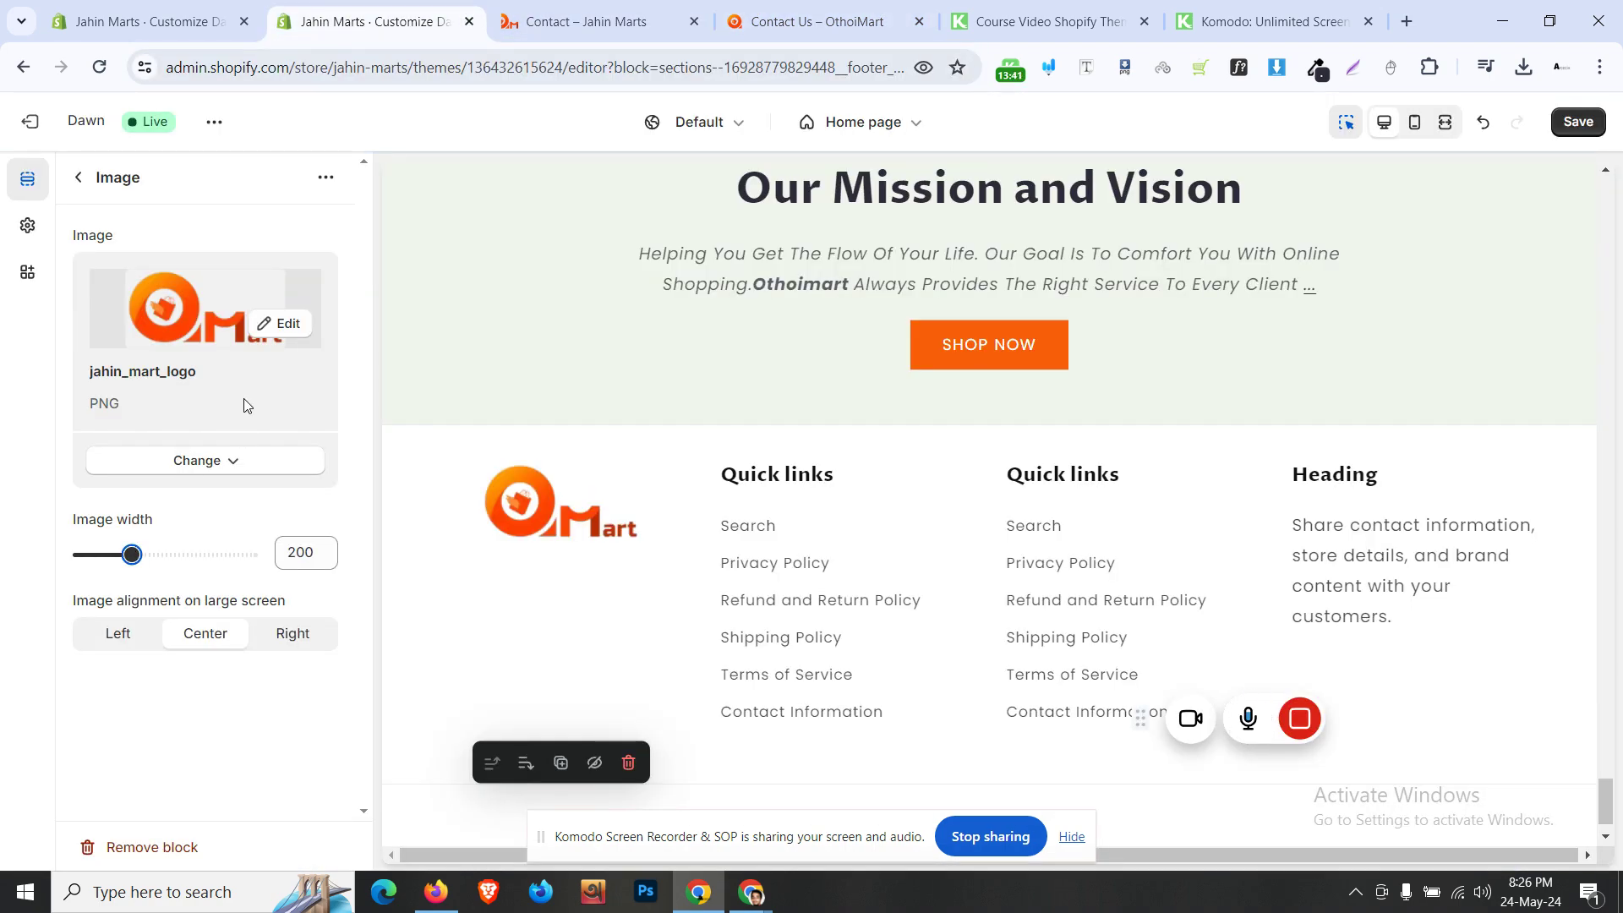
click(78, 176)
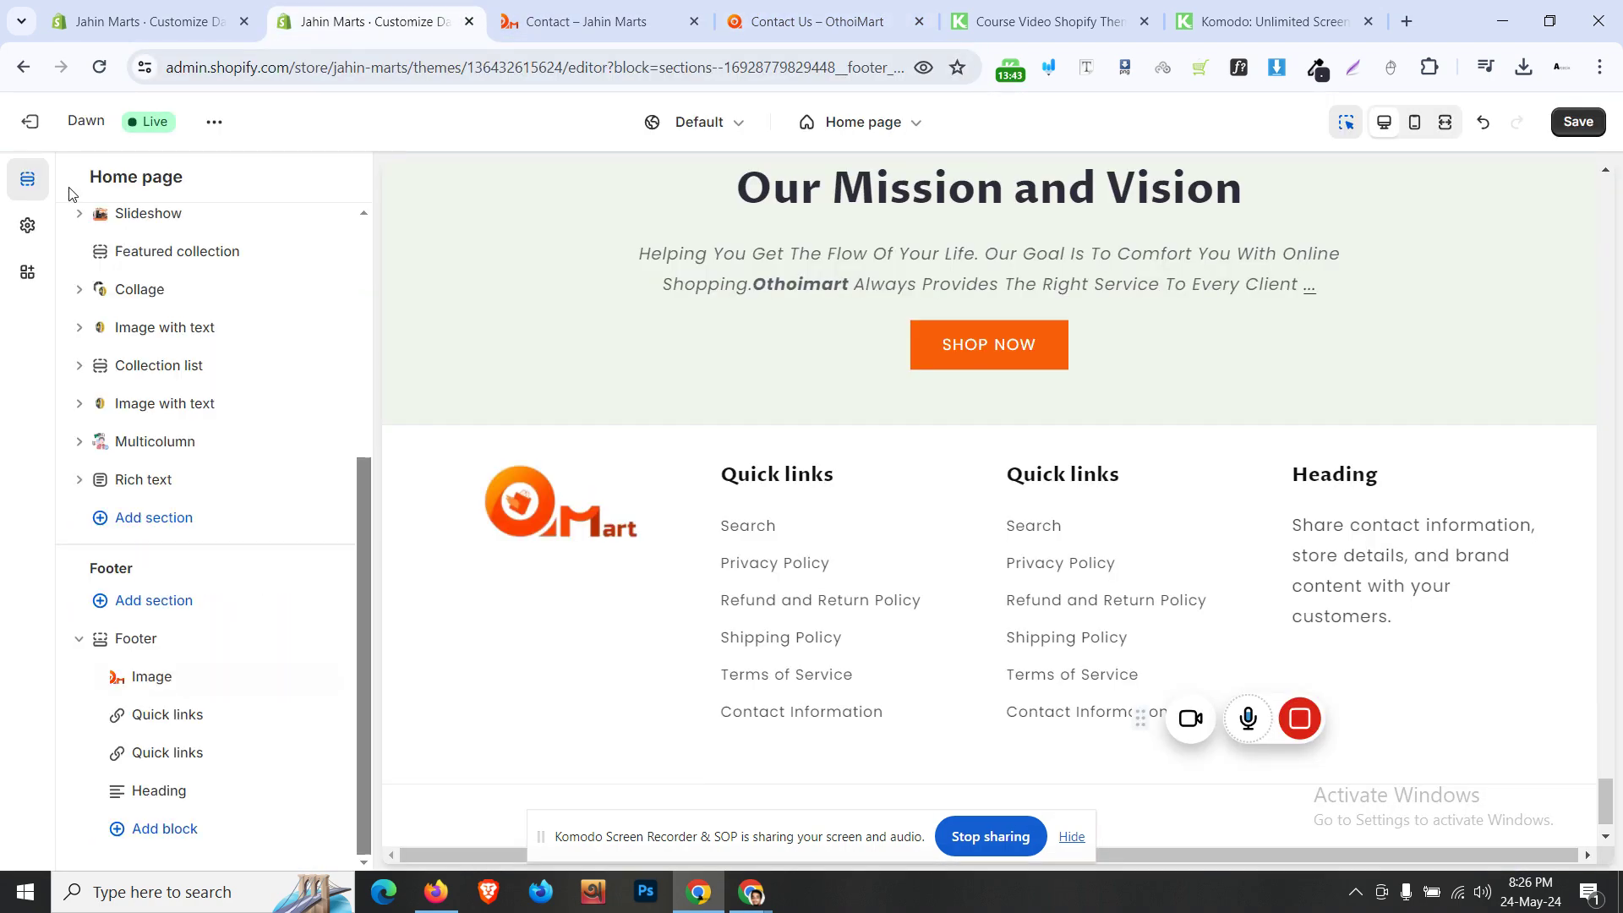
- Copy the heading "OUR POLICIES" from OthoiMart's footer and use it as the first footer menu's heading
click(184, 718)
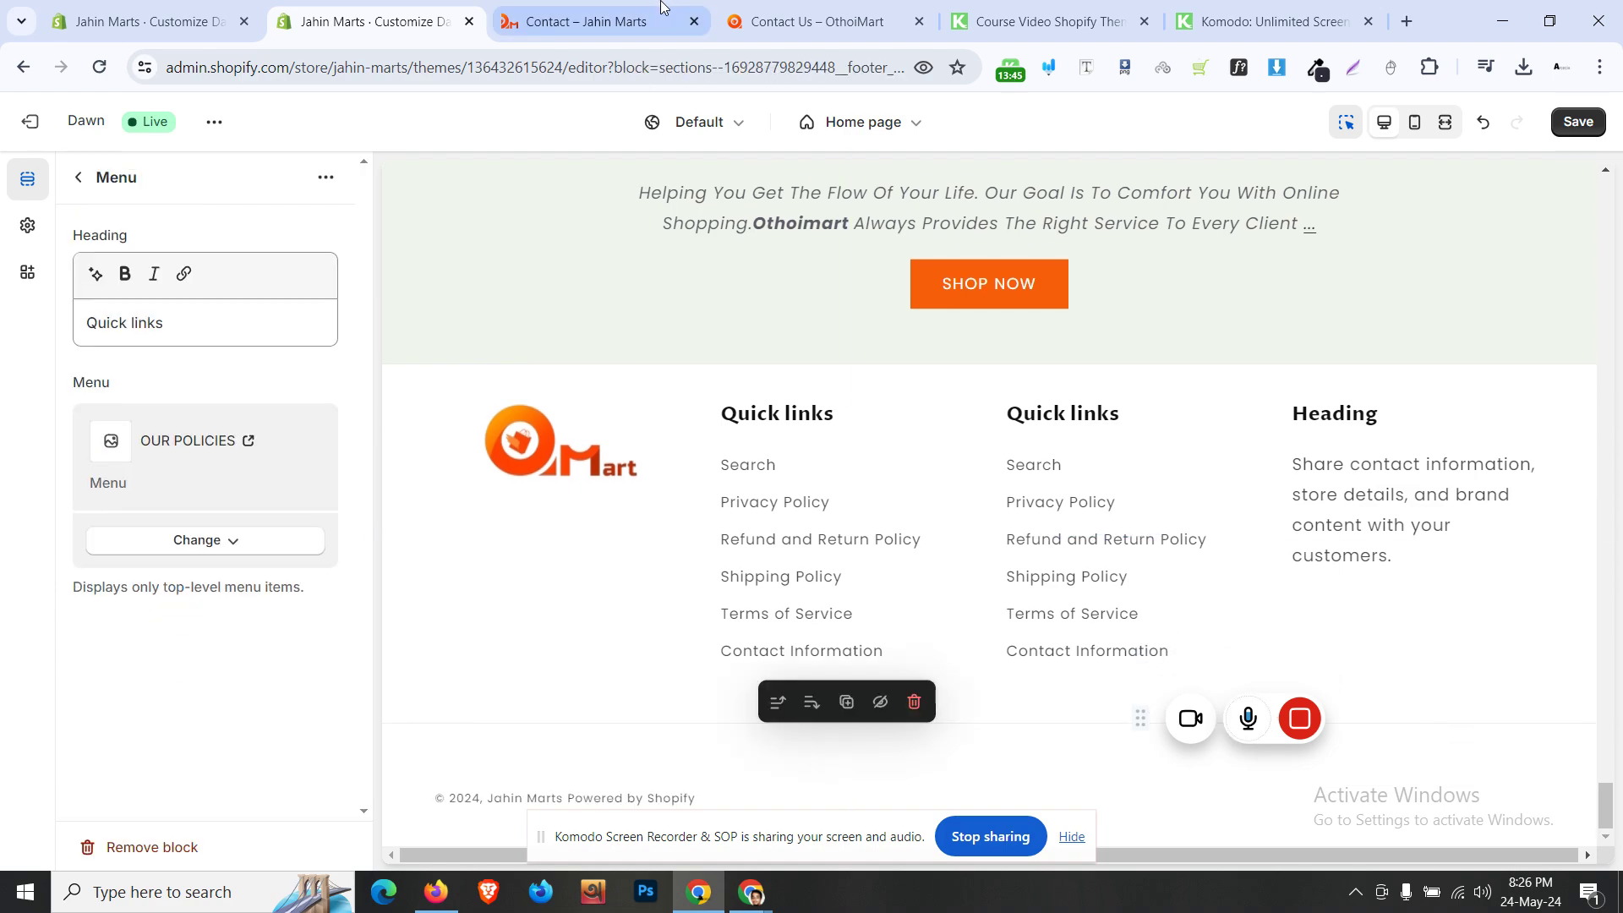
click(592, 21)
click(752, 17)
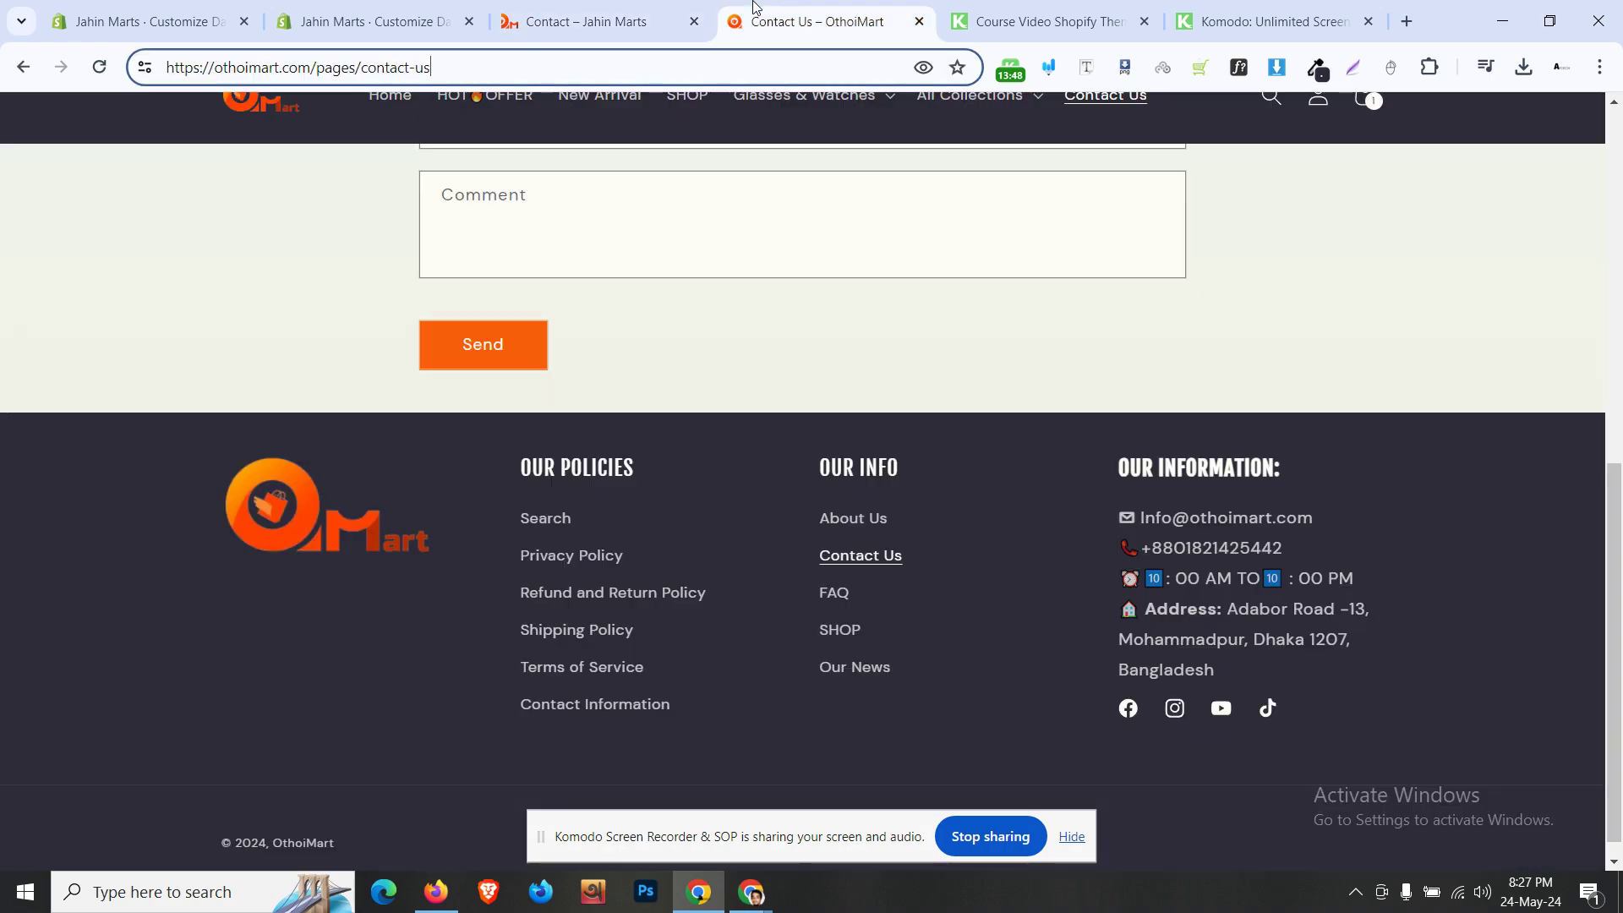
triple_click(572, 475)
right_click(570, 460)
click(626, 482)
click(372, 21)
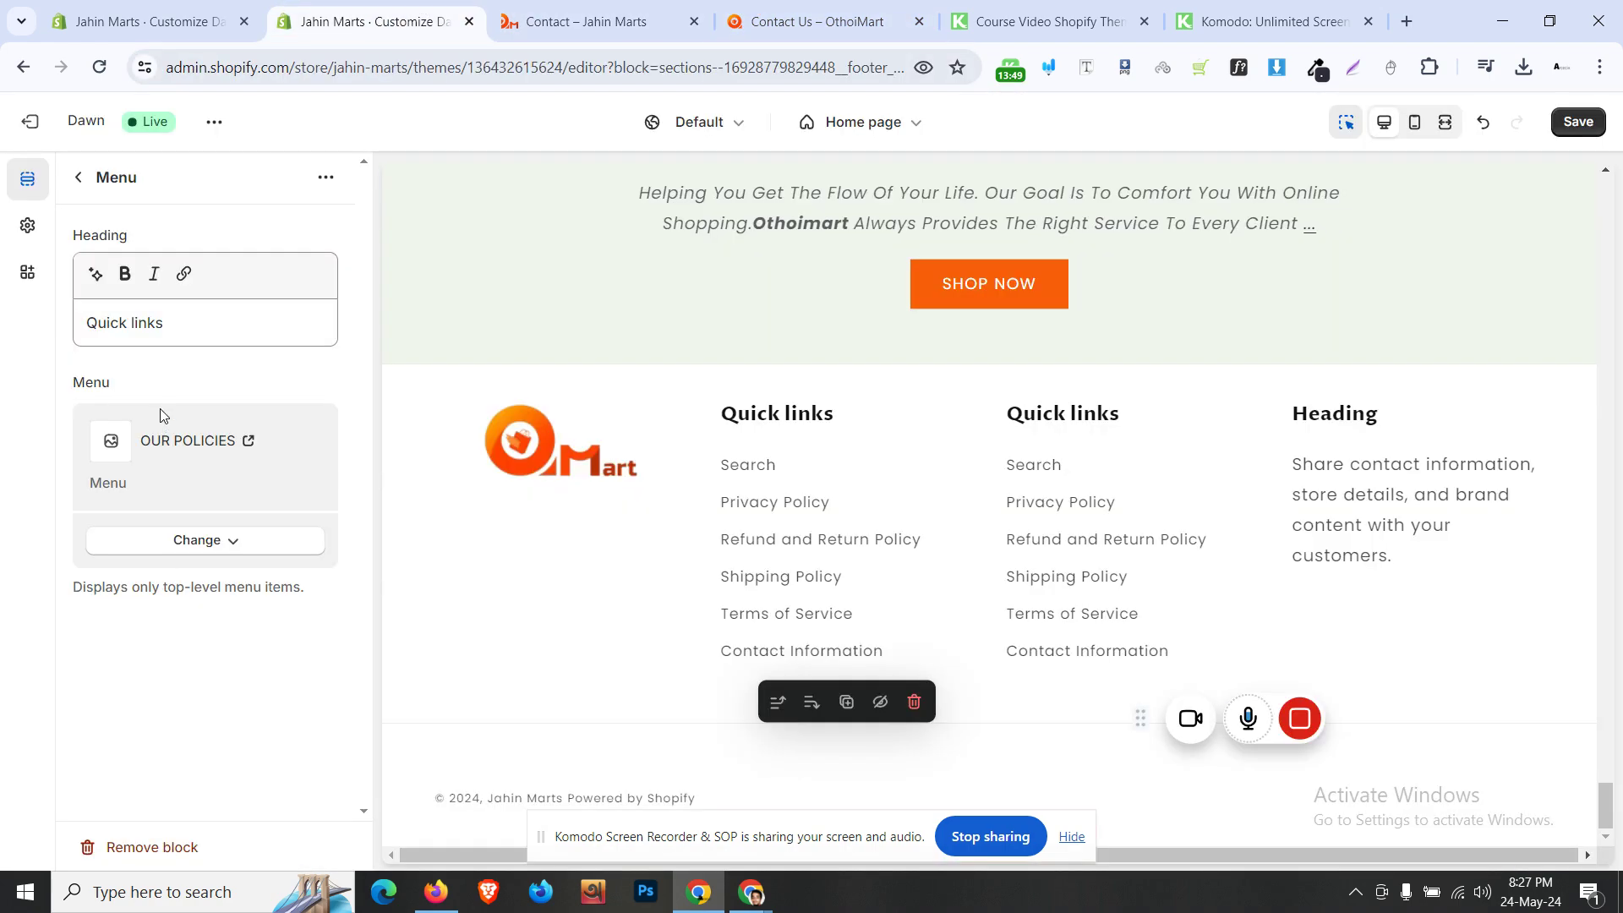
click(179, 328)
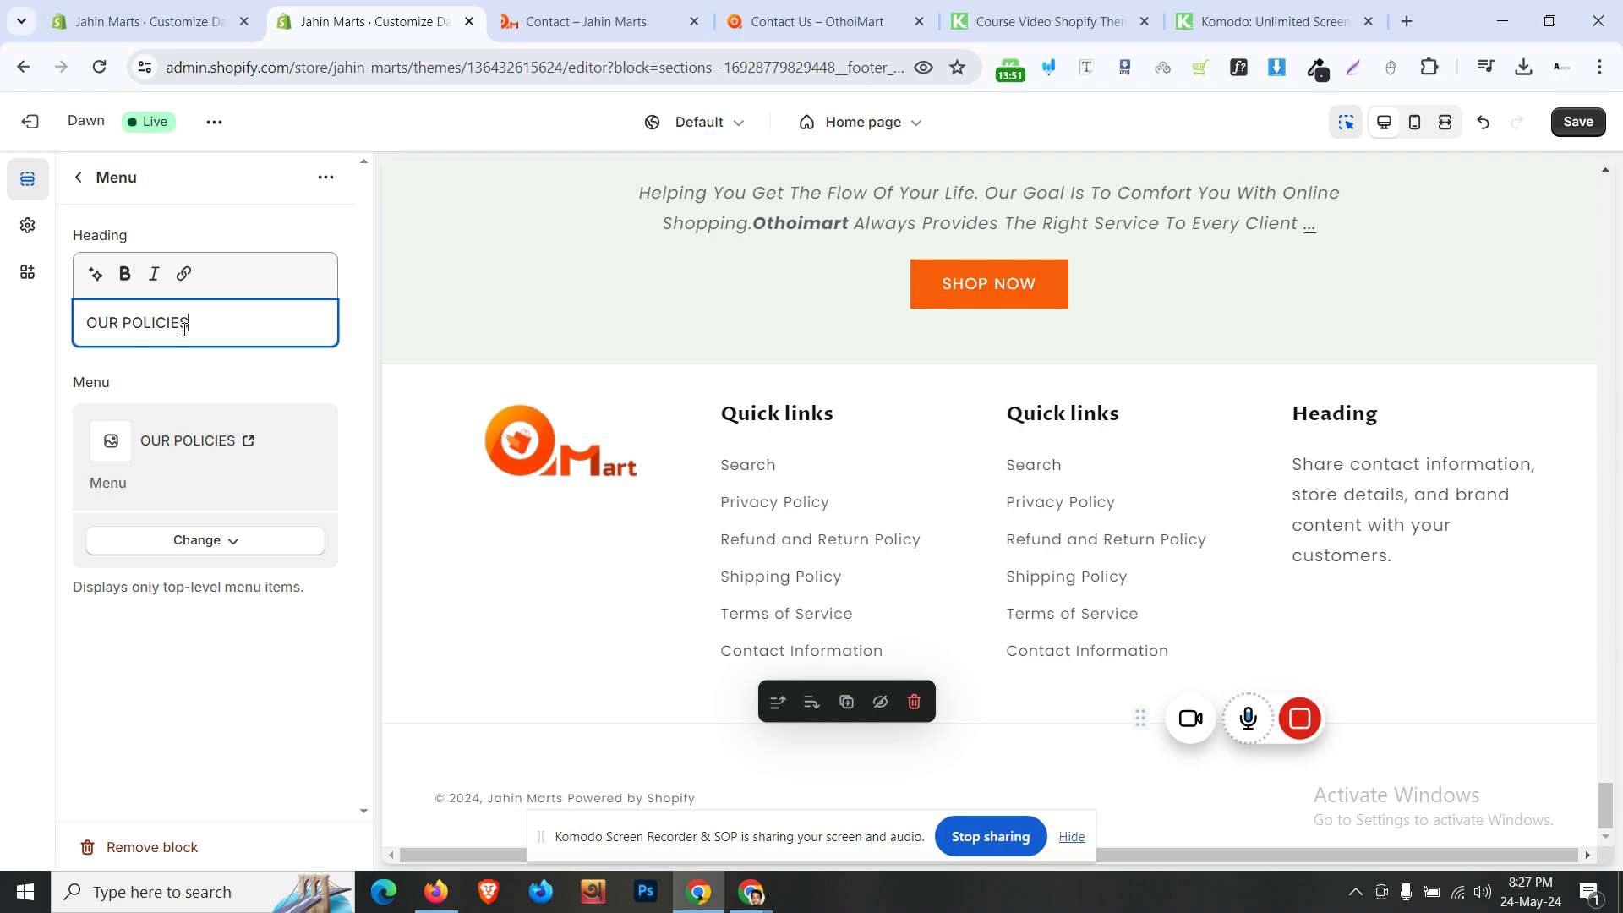
click(815, 474)
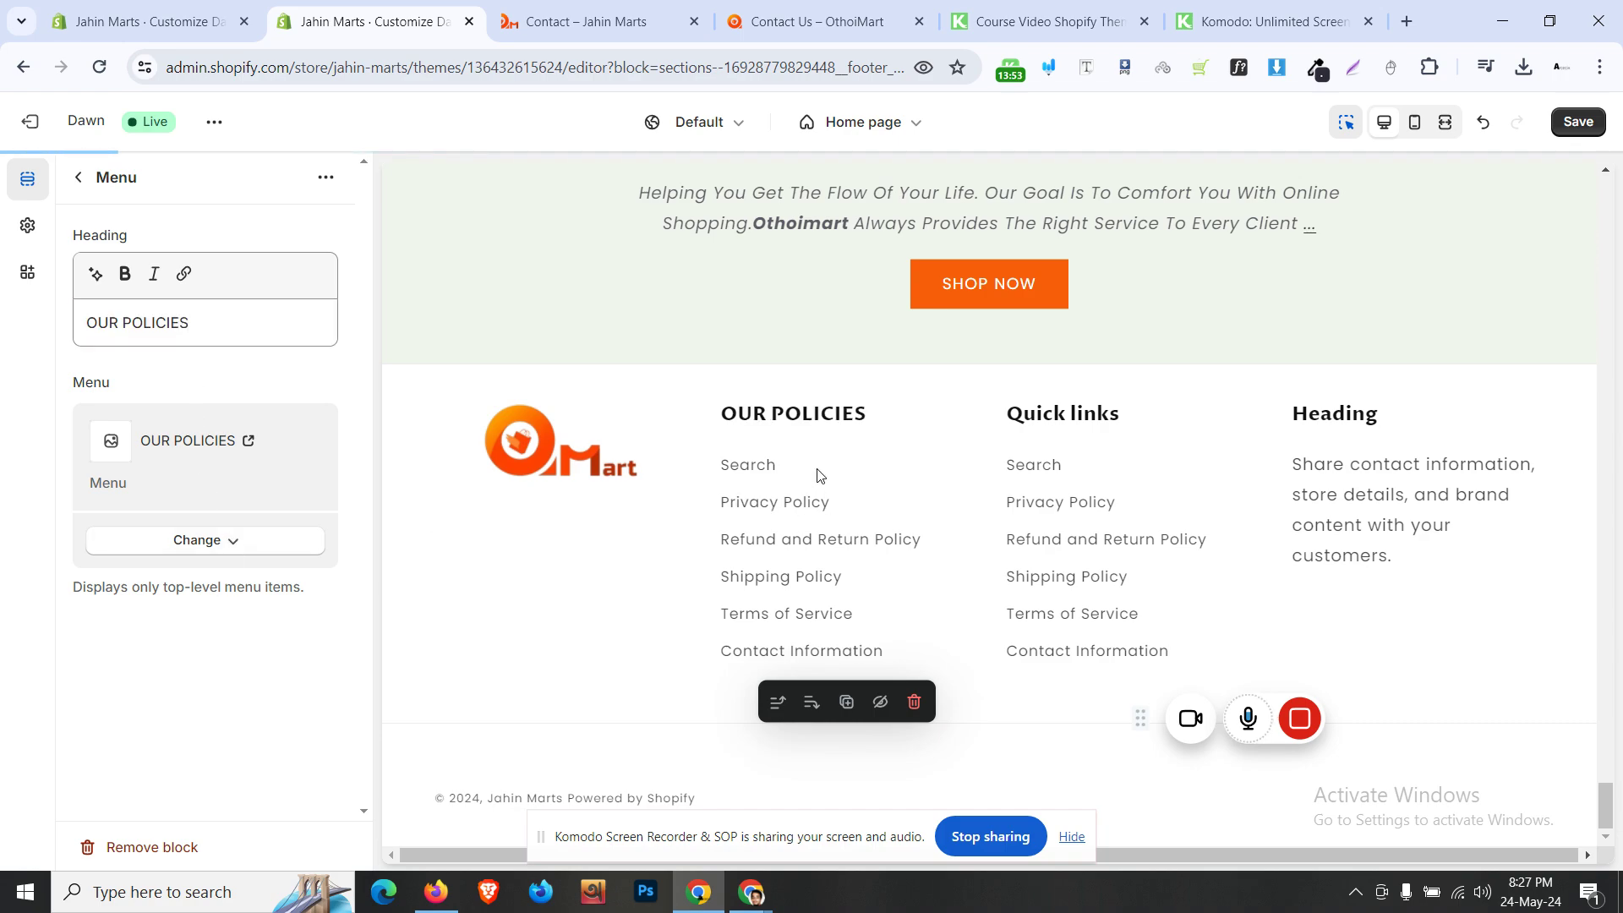
- Set the Footer section's color scheme to Scheme 7 to match the dark OthoiMart footer
click(801, 8)
click(388, 21)
click(78, 179)
click(203, 639)
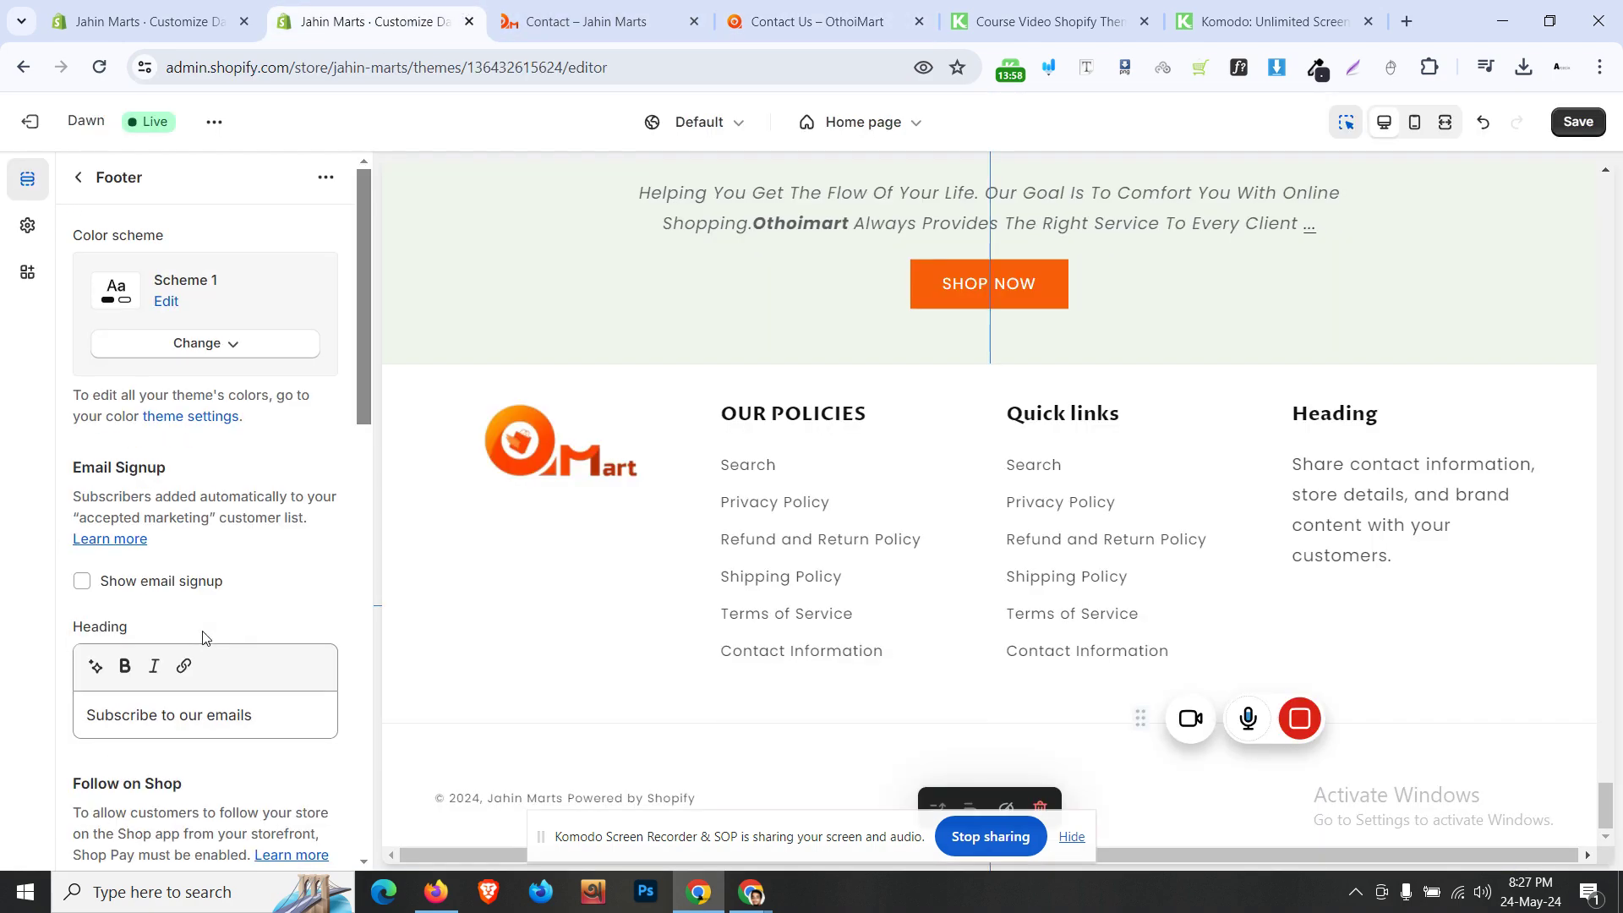
click(218, 338)
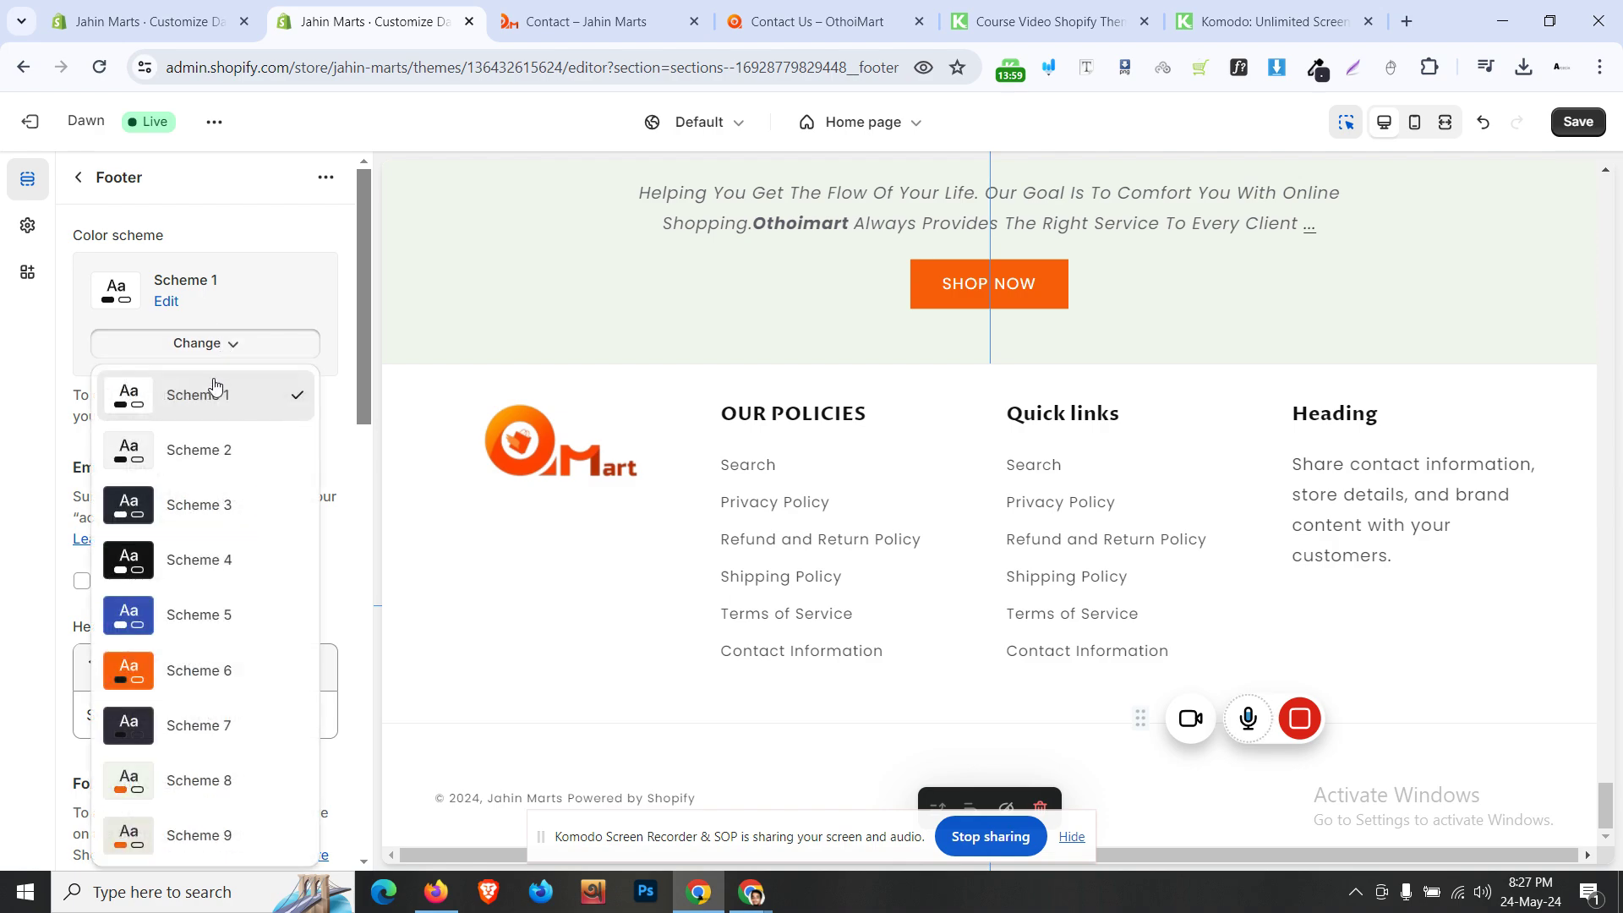
click(234, 729)
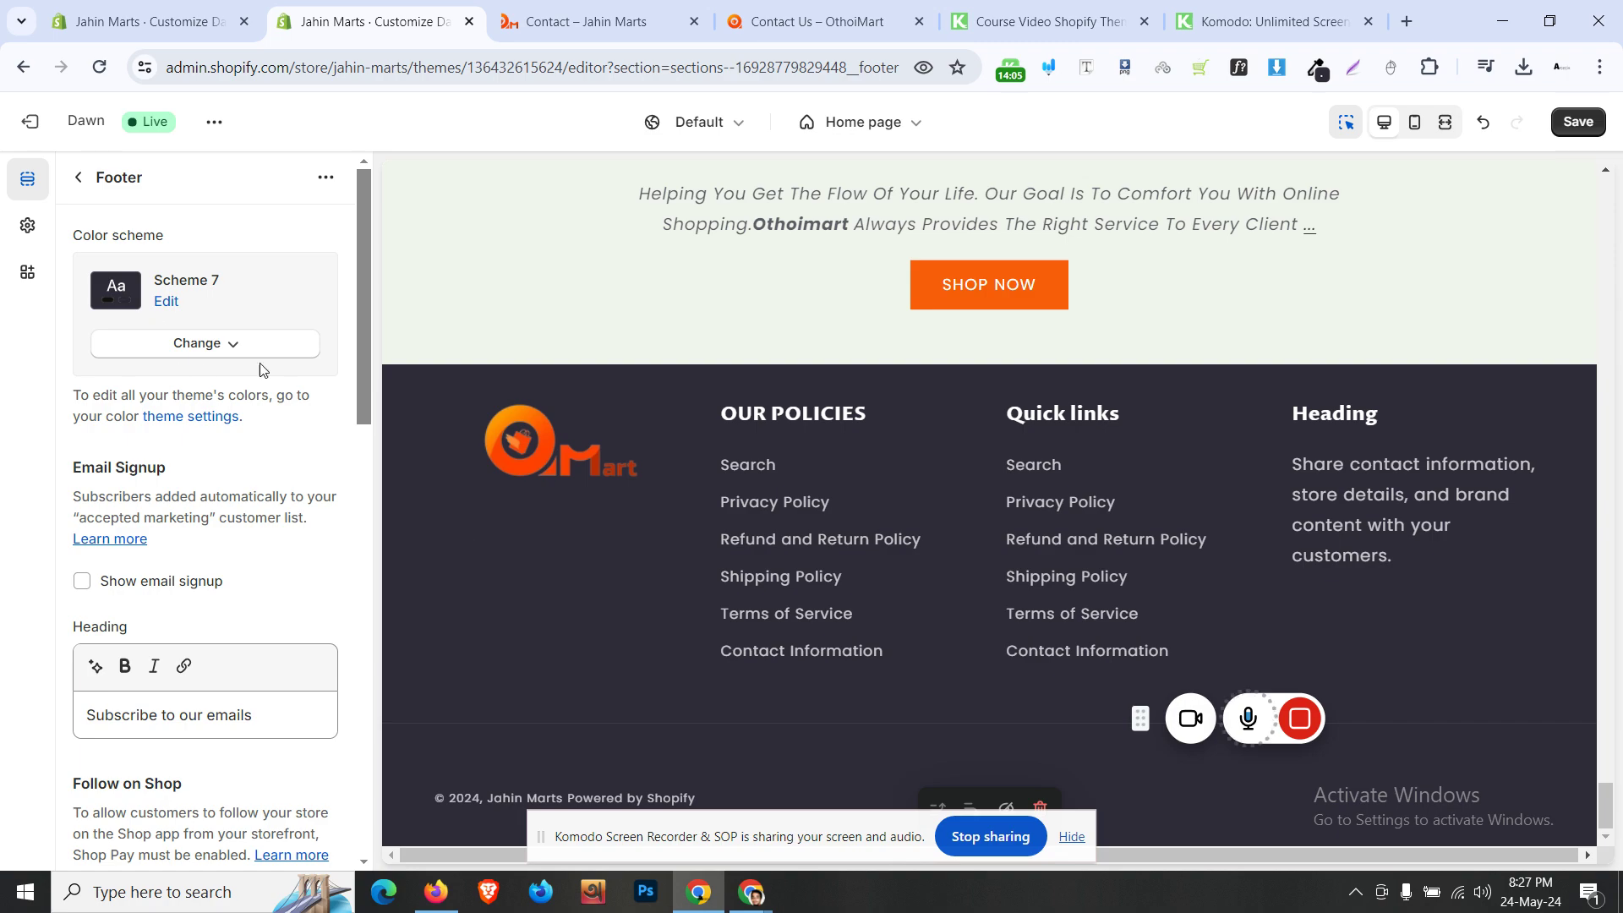
click(77, 178)
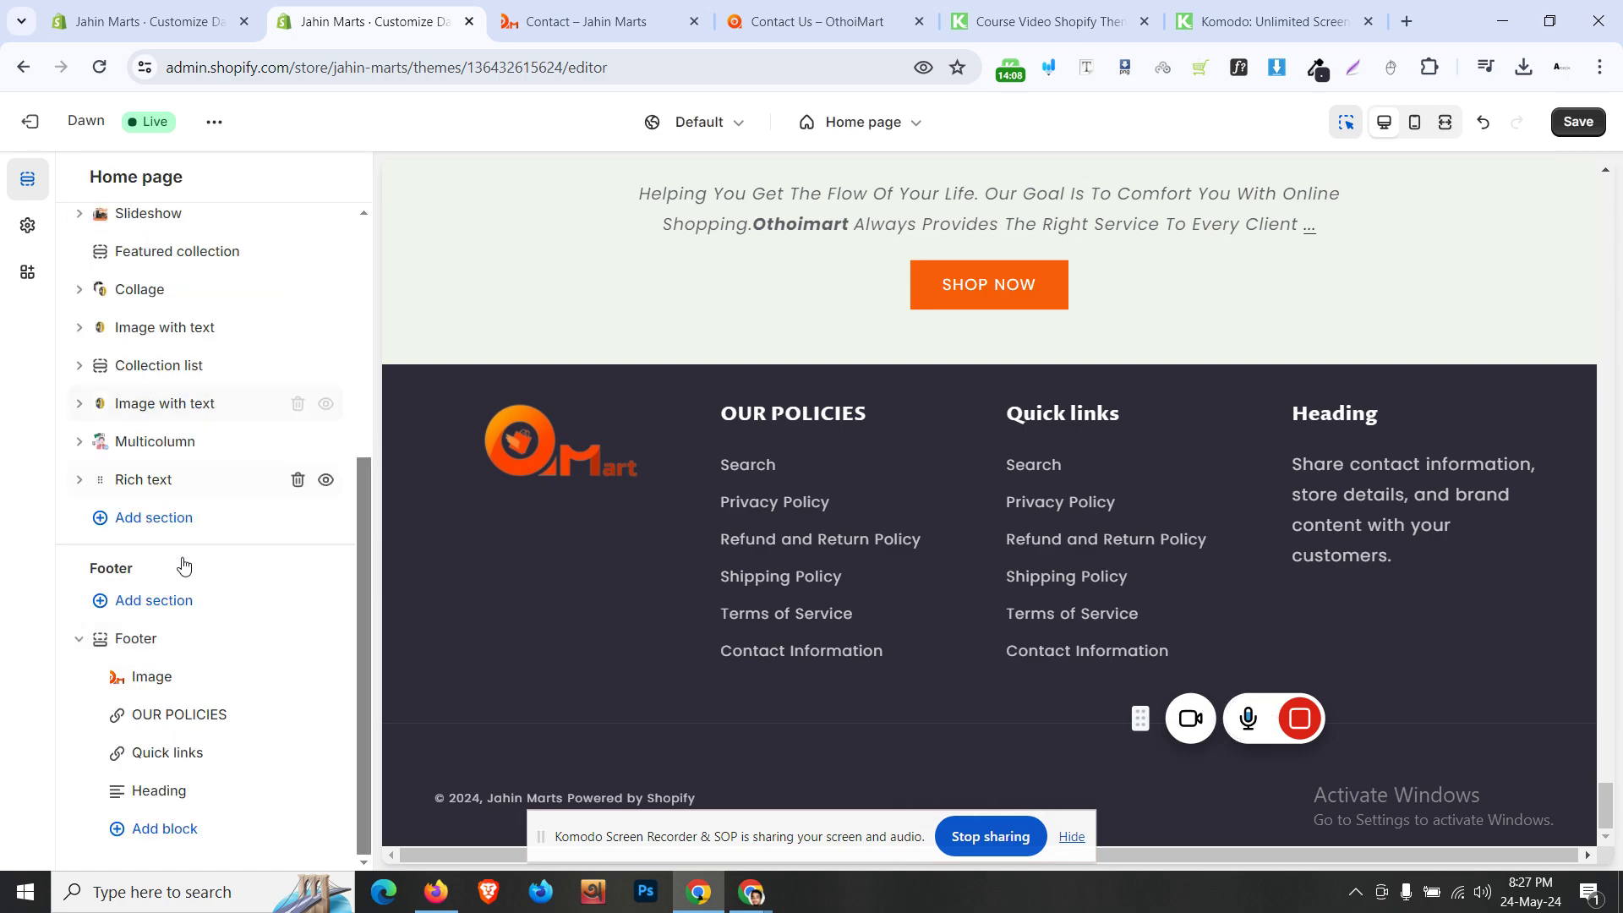
- Switch the second footer menu block to the OUR INFO menu and set its heading to "OUR INFO"
click(157, 753)
click(217, 541)
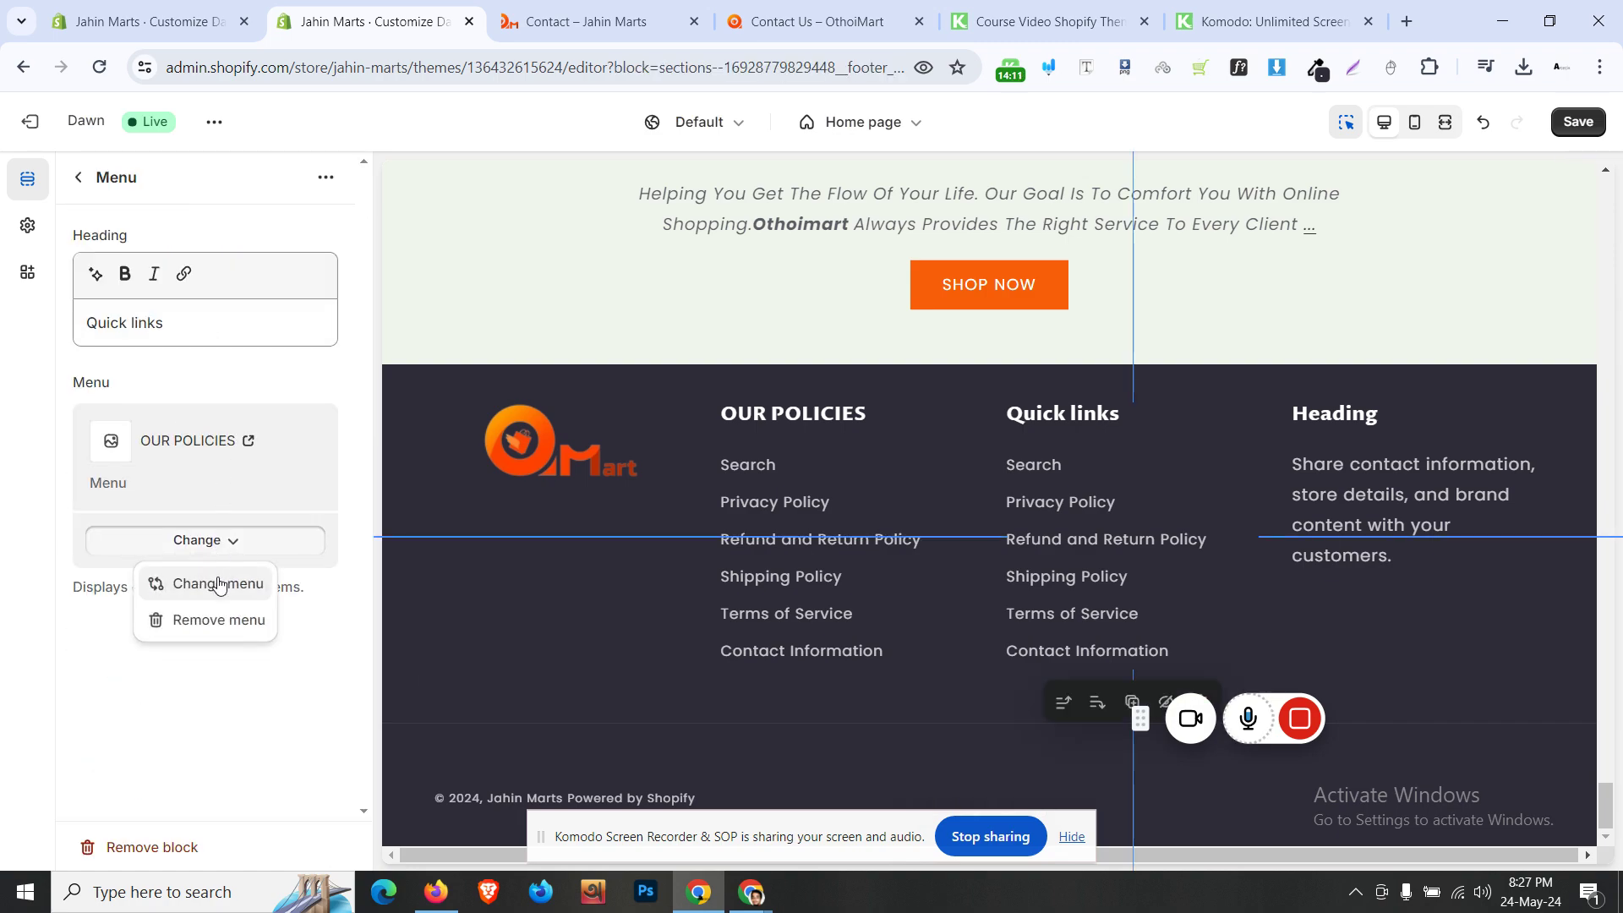
click(217, 580)
click(172, 416)
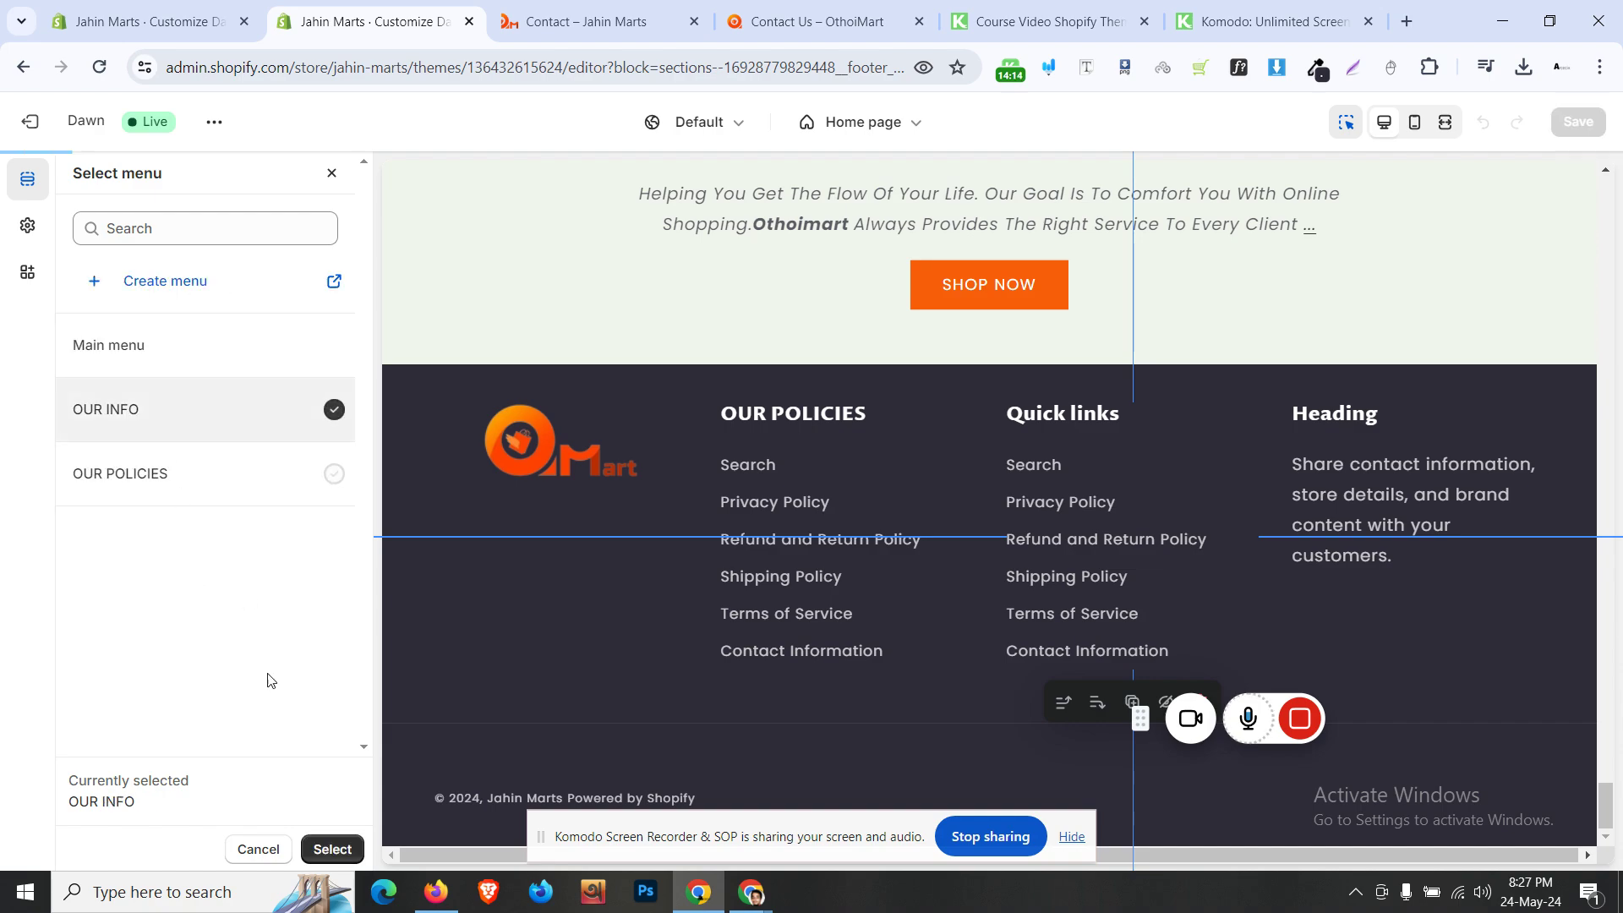
click(332, 849)
click(202, 338)
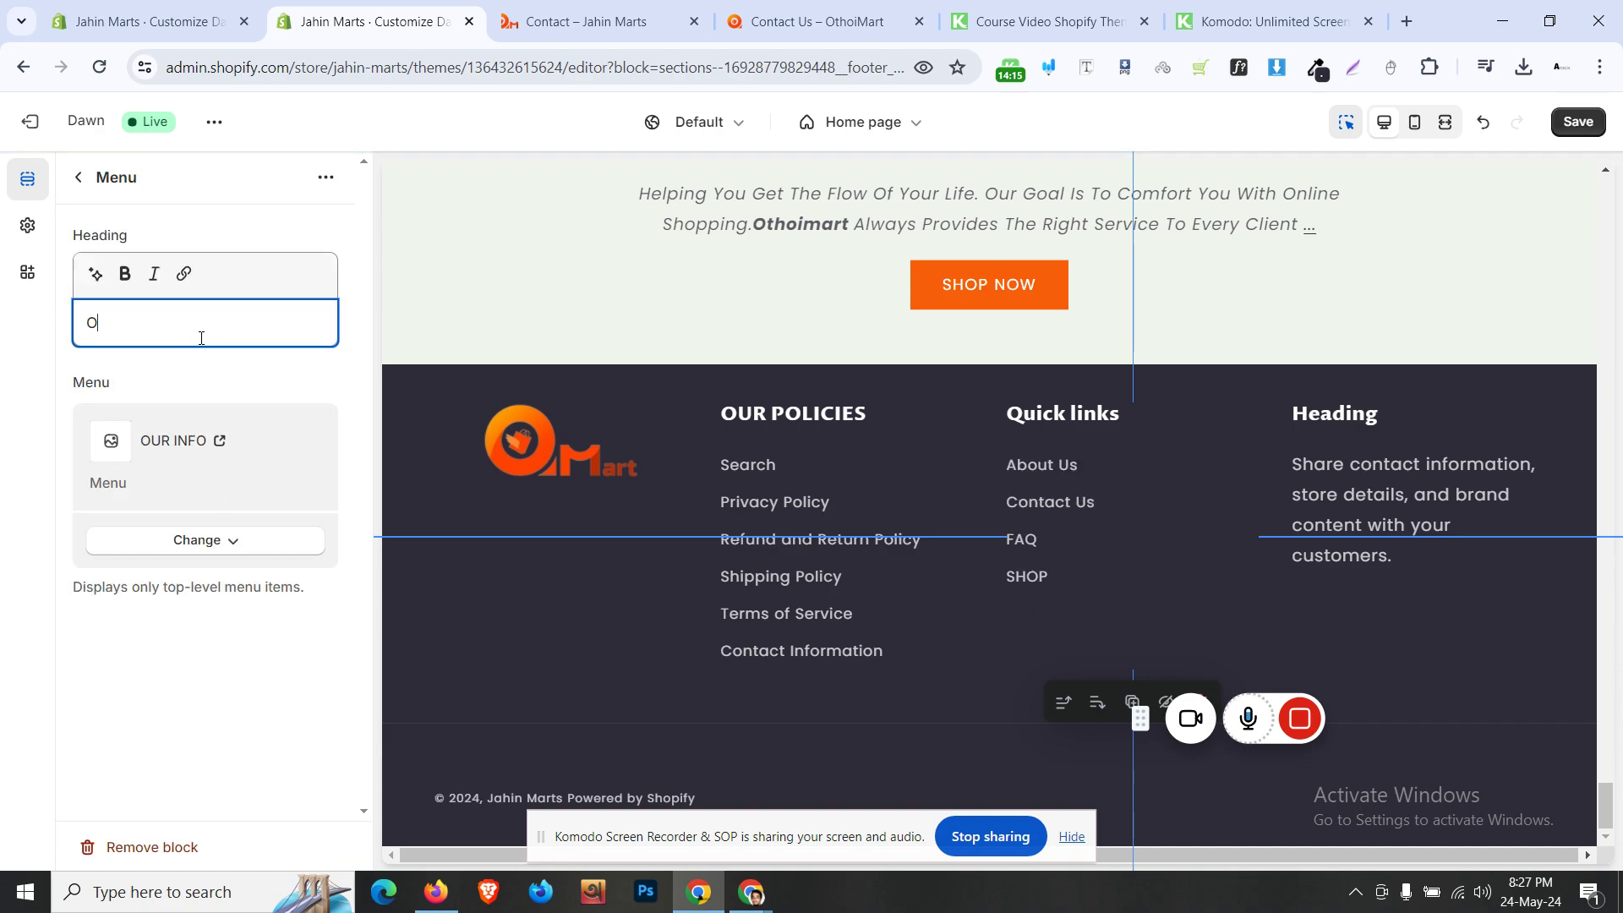
text(OUR INFO)
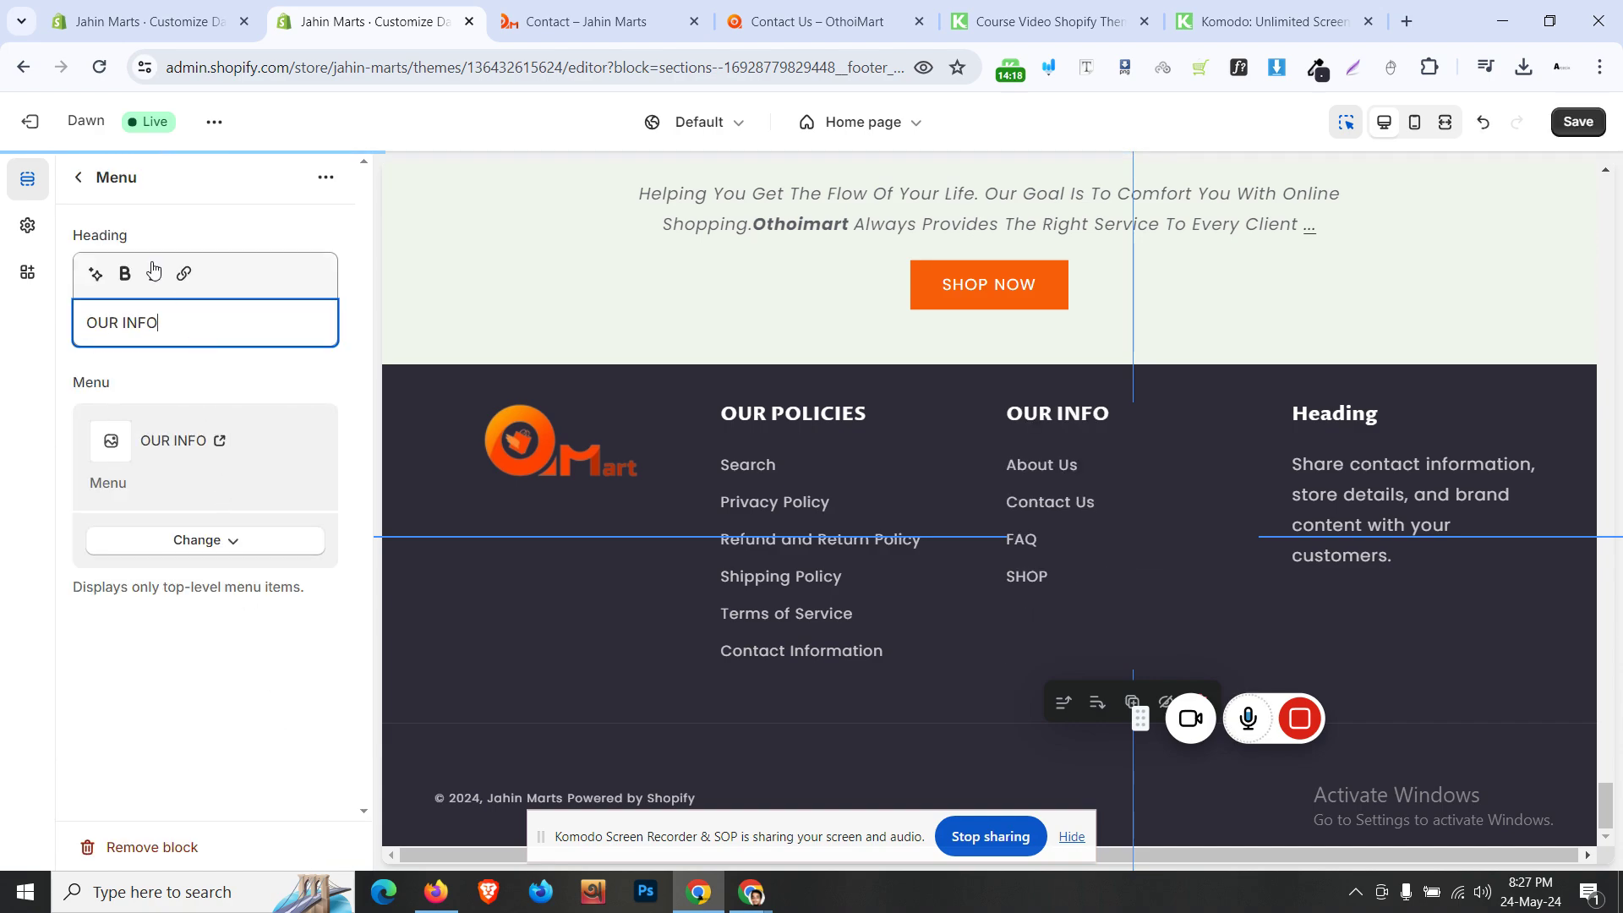
click(77, 177)
- Copy the heading "OUR INFORMATION:" from OthoiMart's footer and use it as the footer text block's heading
click(769, 10)
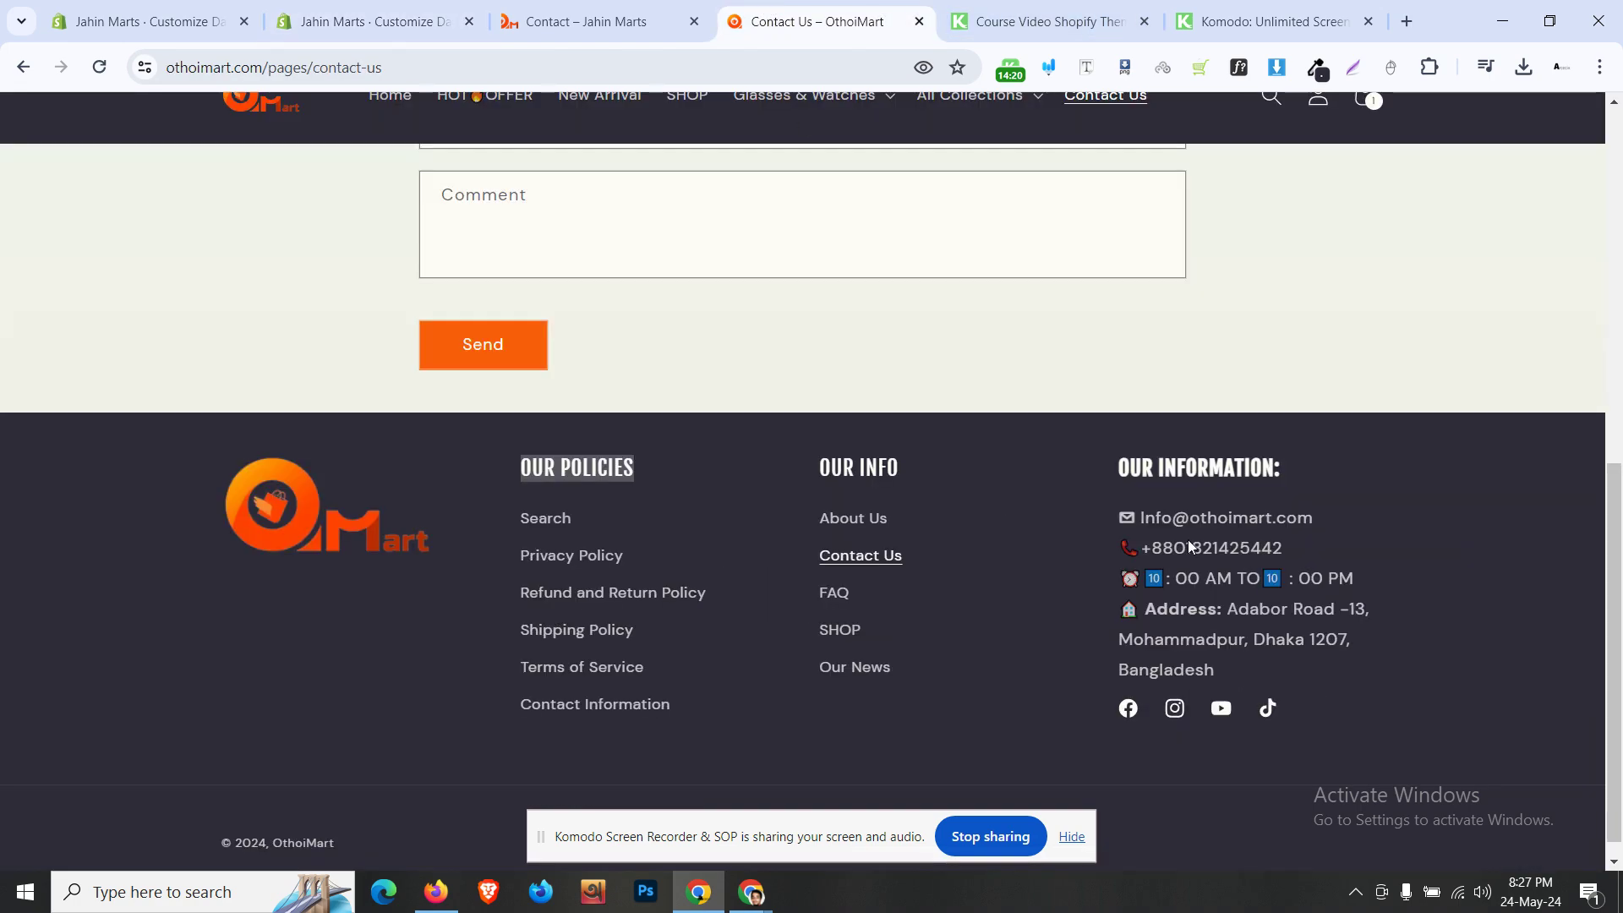
triple_click(1237, 479)
key(ctrl+c)
click(372, 21)
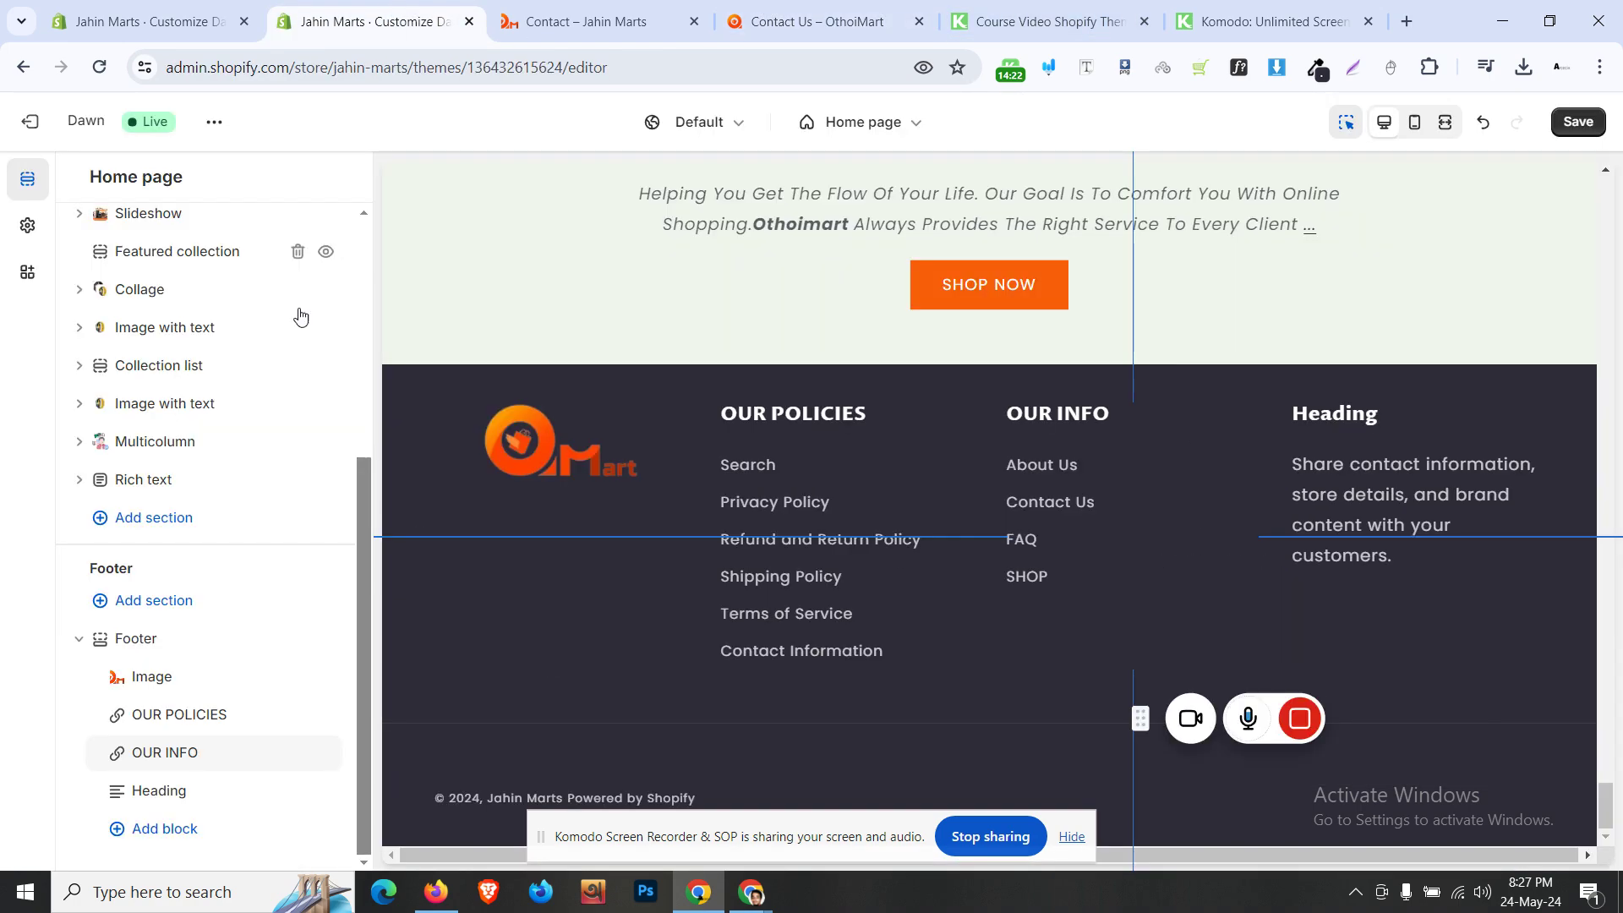
click(200, 790)
click(181, 337)
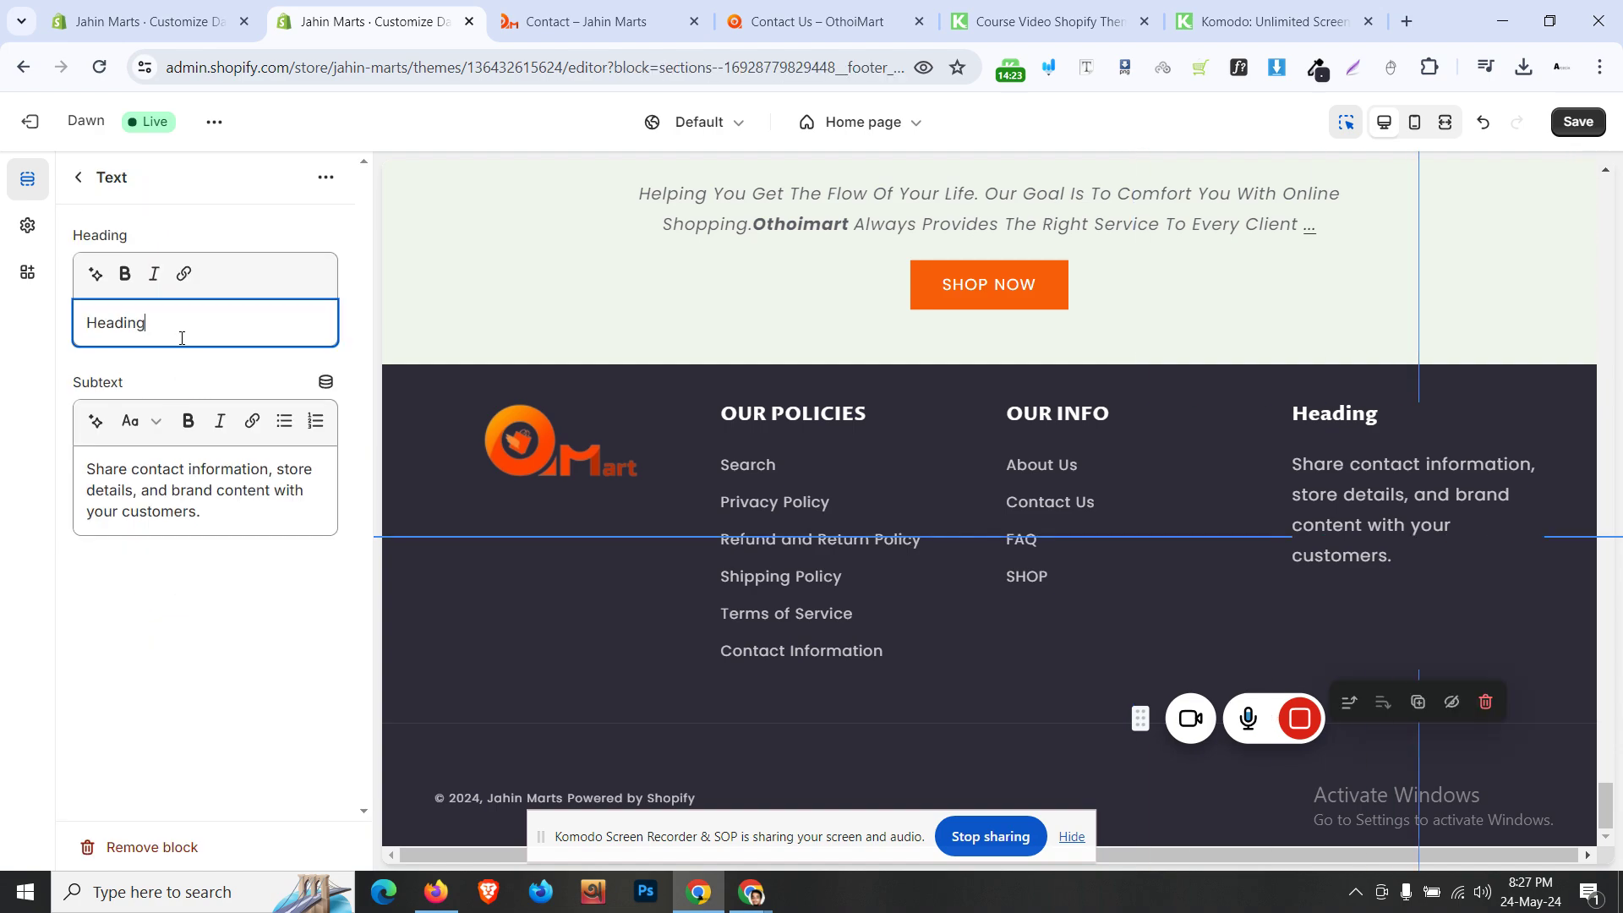
key(ctrl+a)
key(ctrl+v)
- Replace the footer text block's subtext with the e-mail, phone, opening hours and address copied from OthoiMart's footer
click(747, 9)
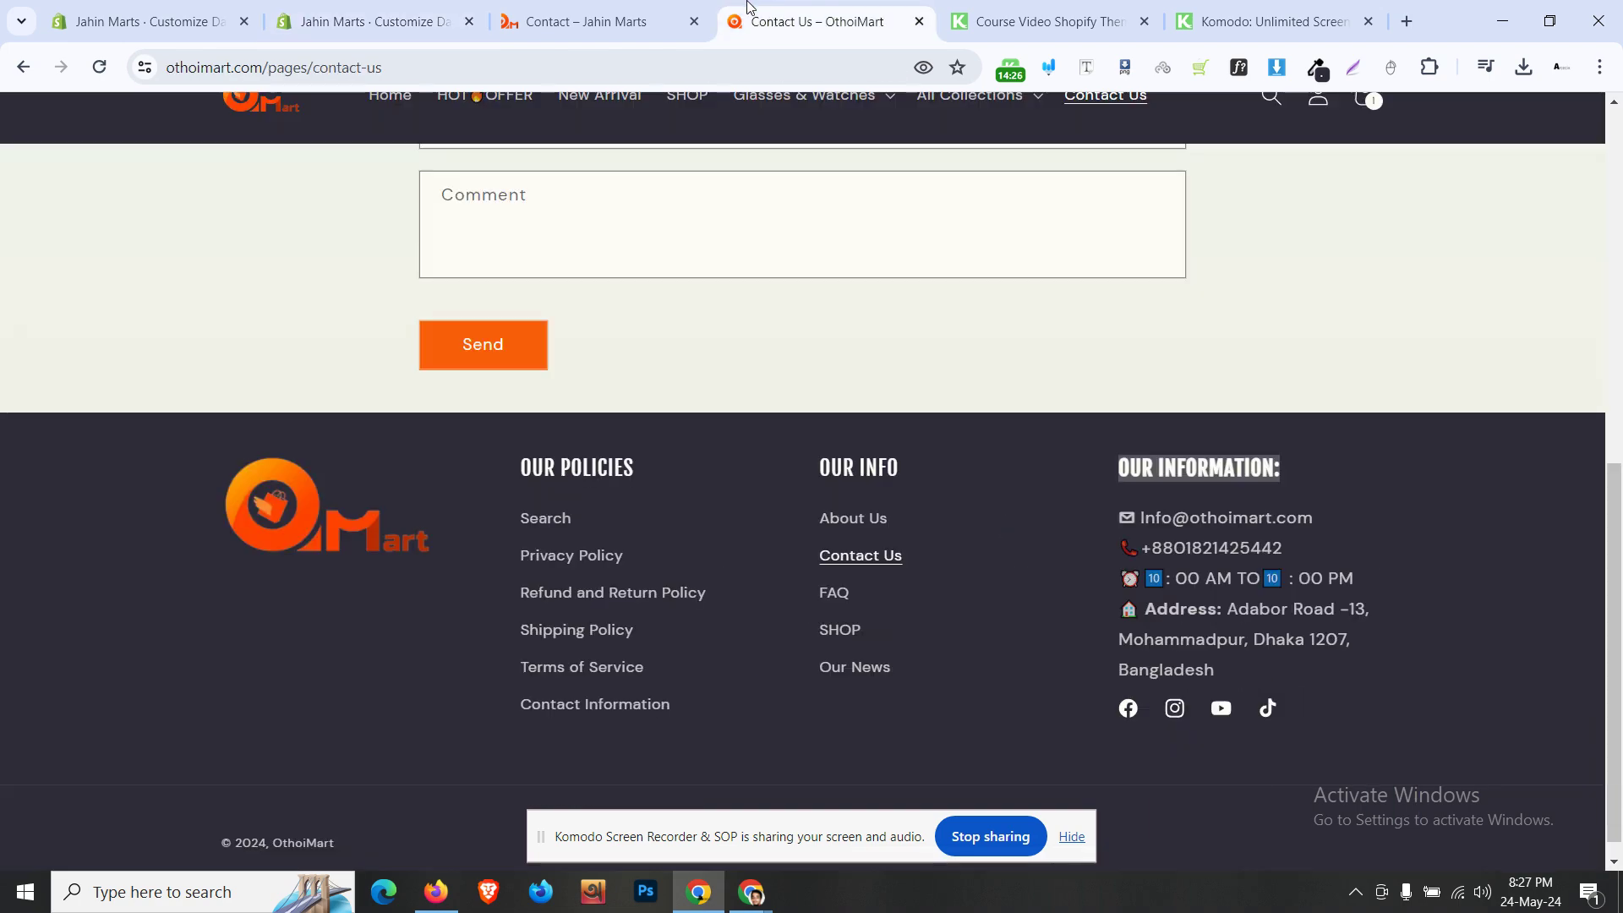
drag(1220, 670, 1115, 525)
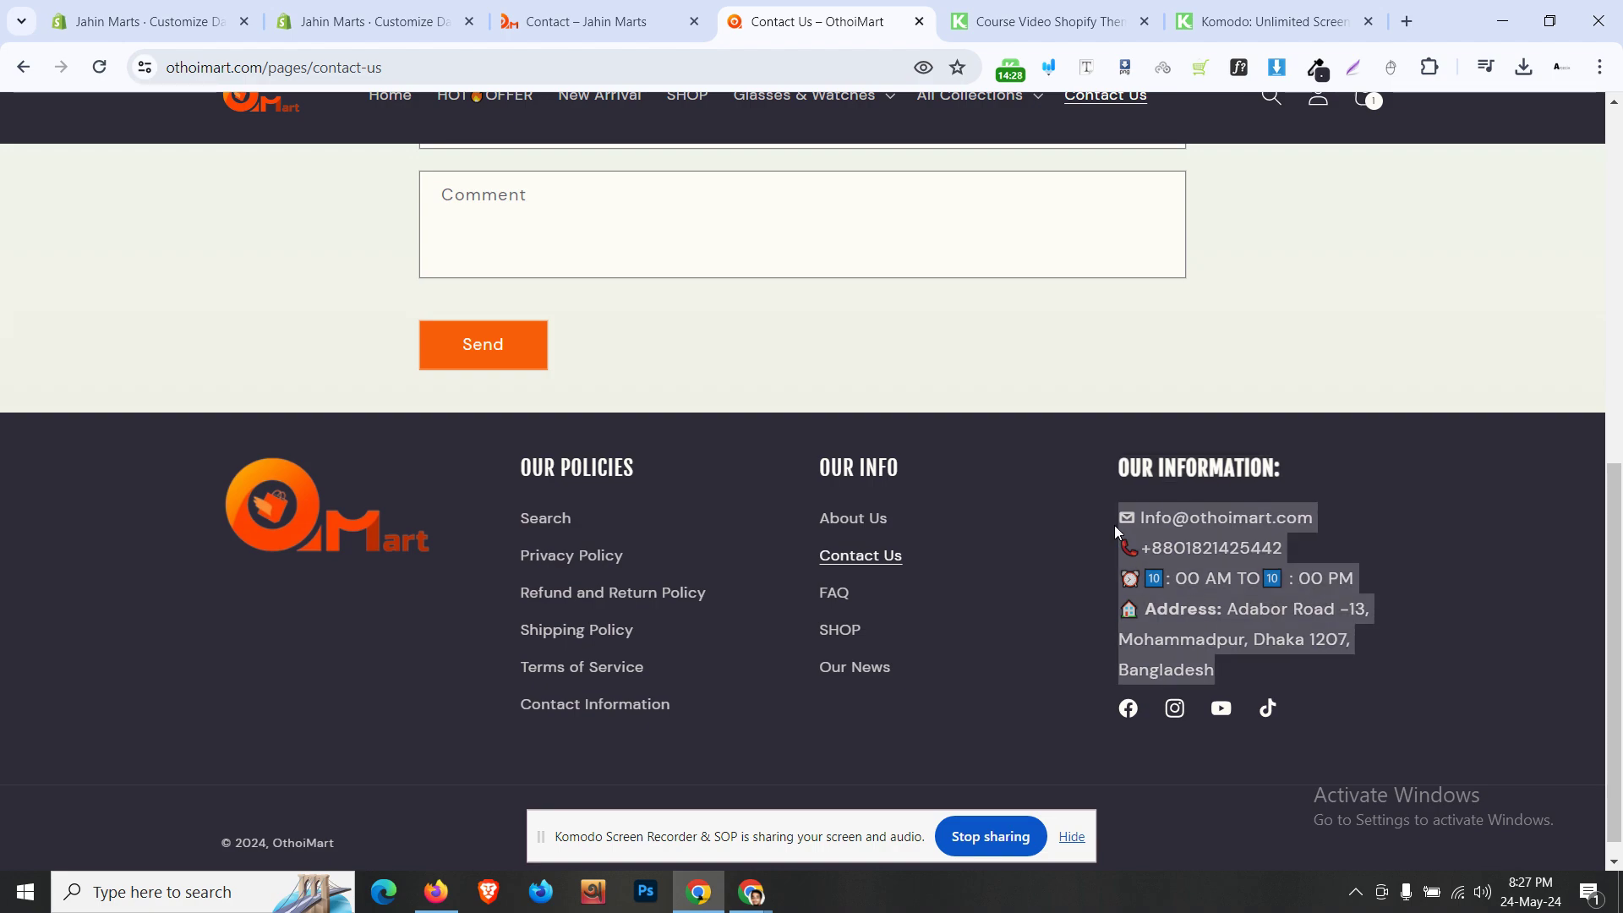
click(448, 7)
click(276, 514)
key(ctrl+a)
key(ctrl+v)
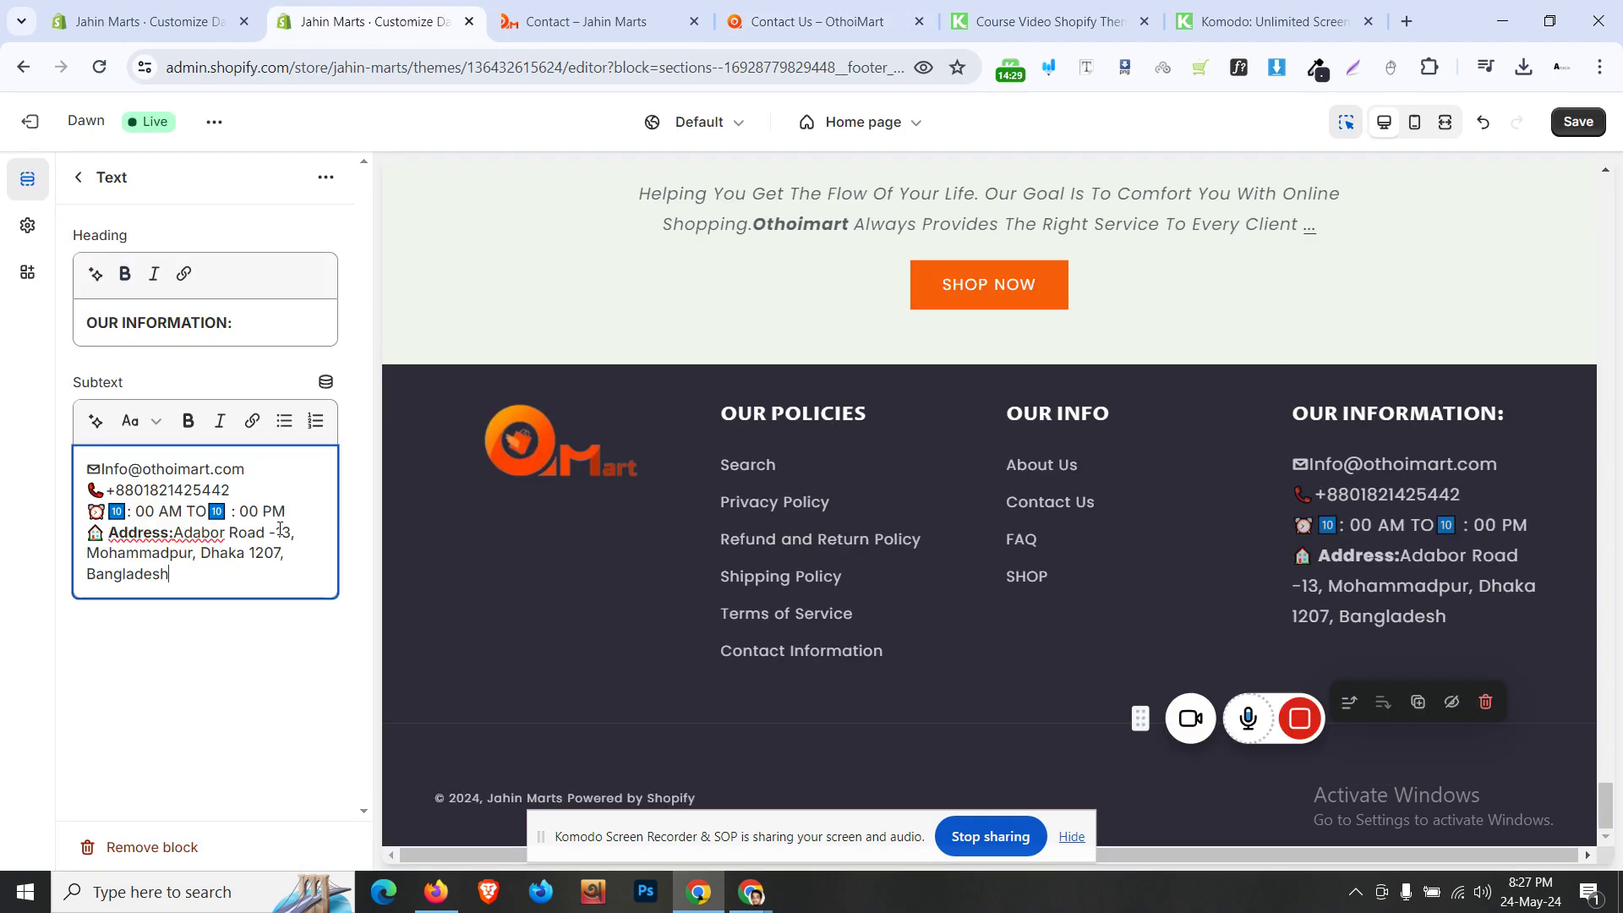
- Turn on the social media icons in the Footer section
click(78, 177)
click(161, 640)
scroll(166, 568, down, 4)
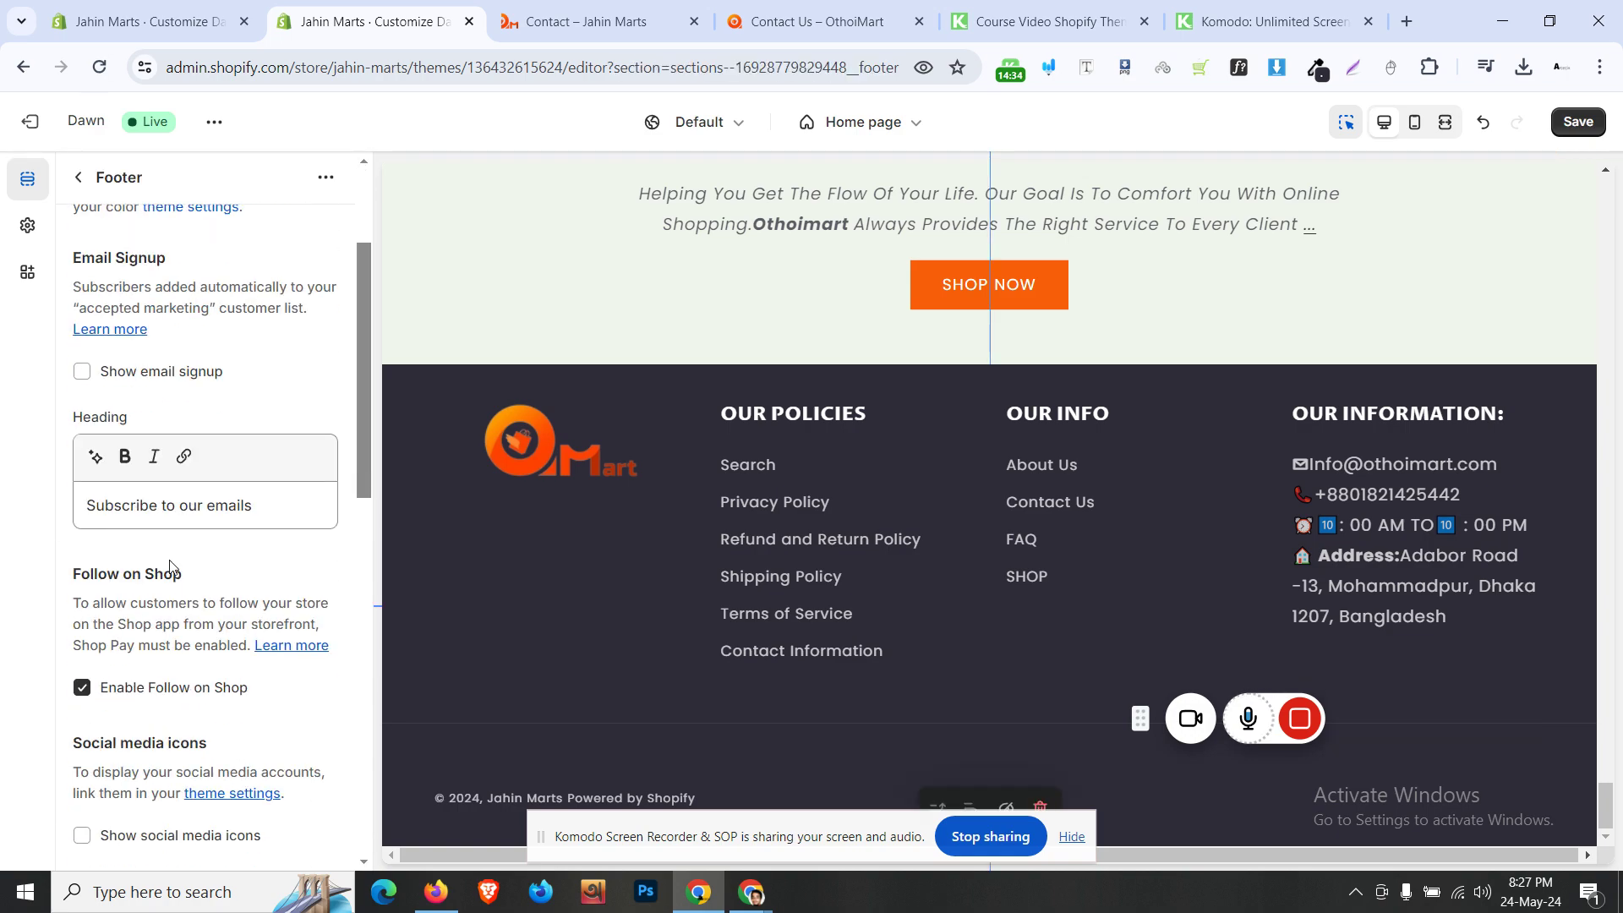
scroll(182, 575, down, 2)
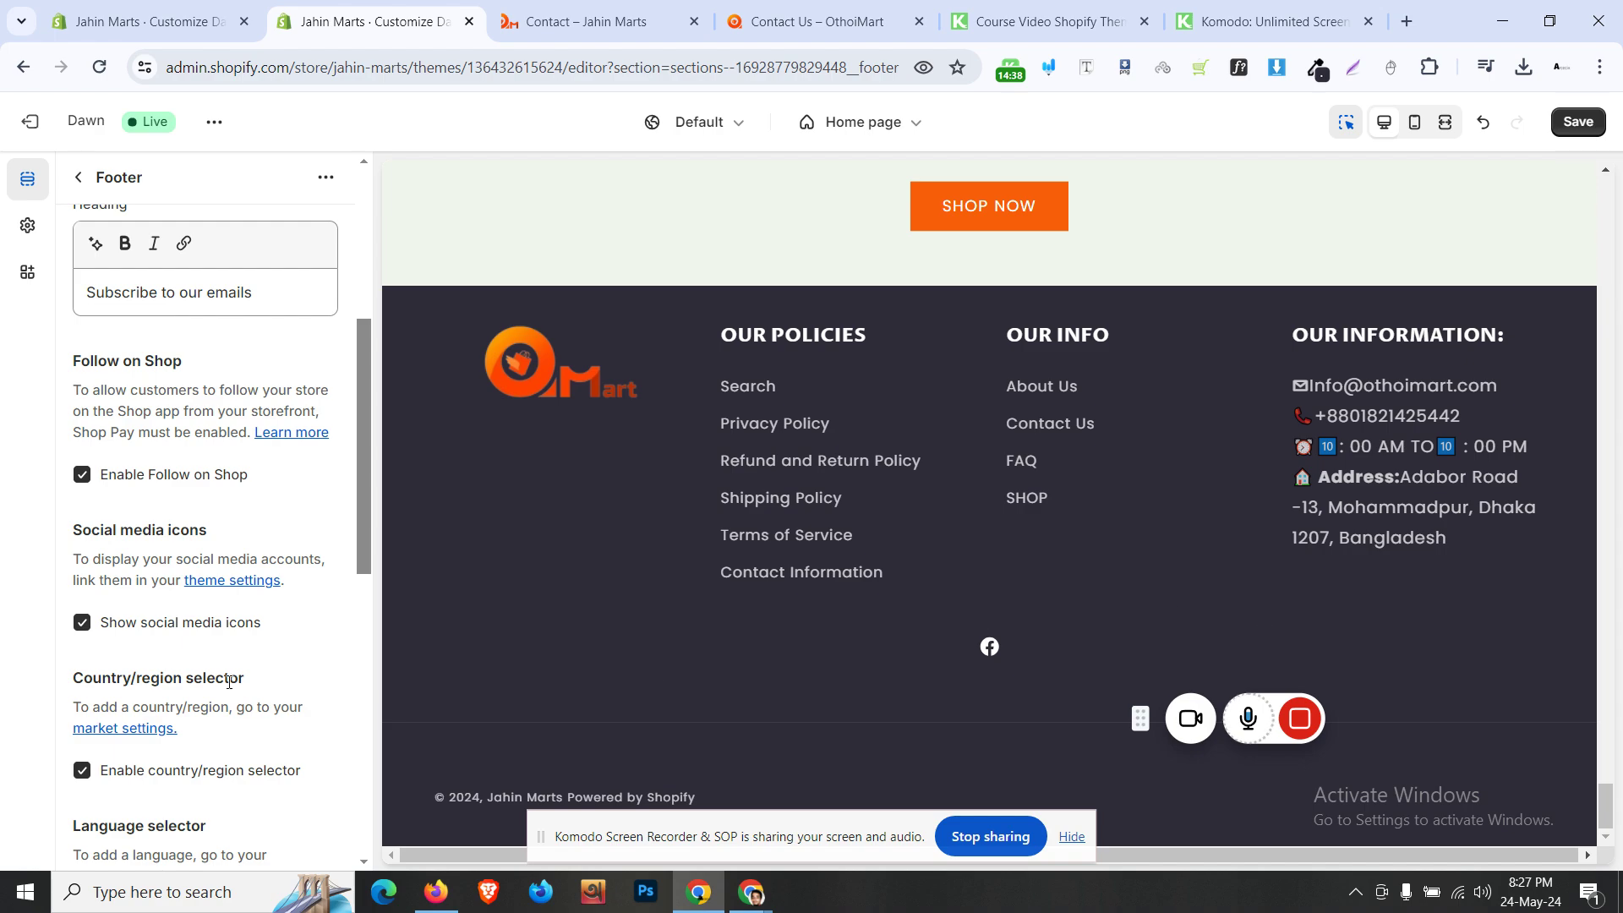
scroll(230, 681, down, 10)
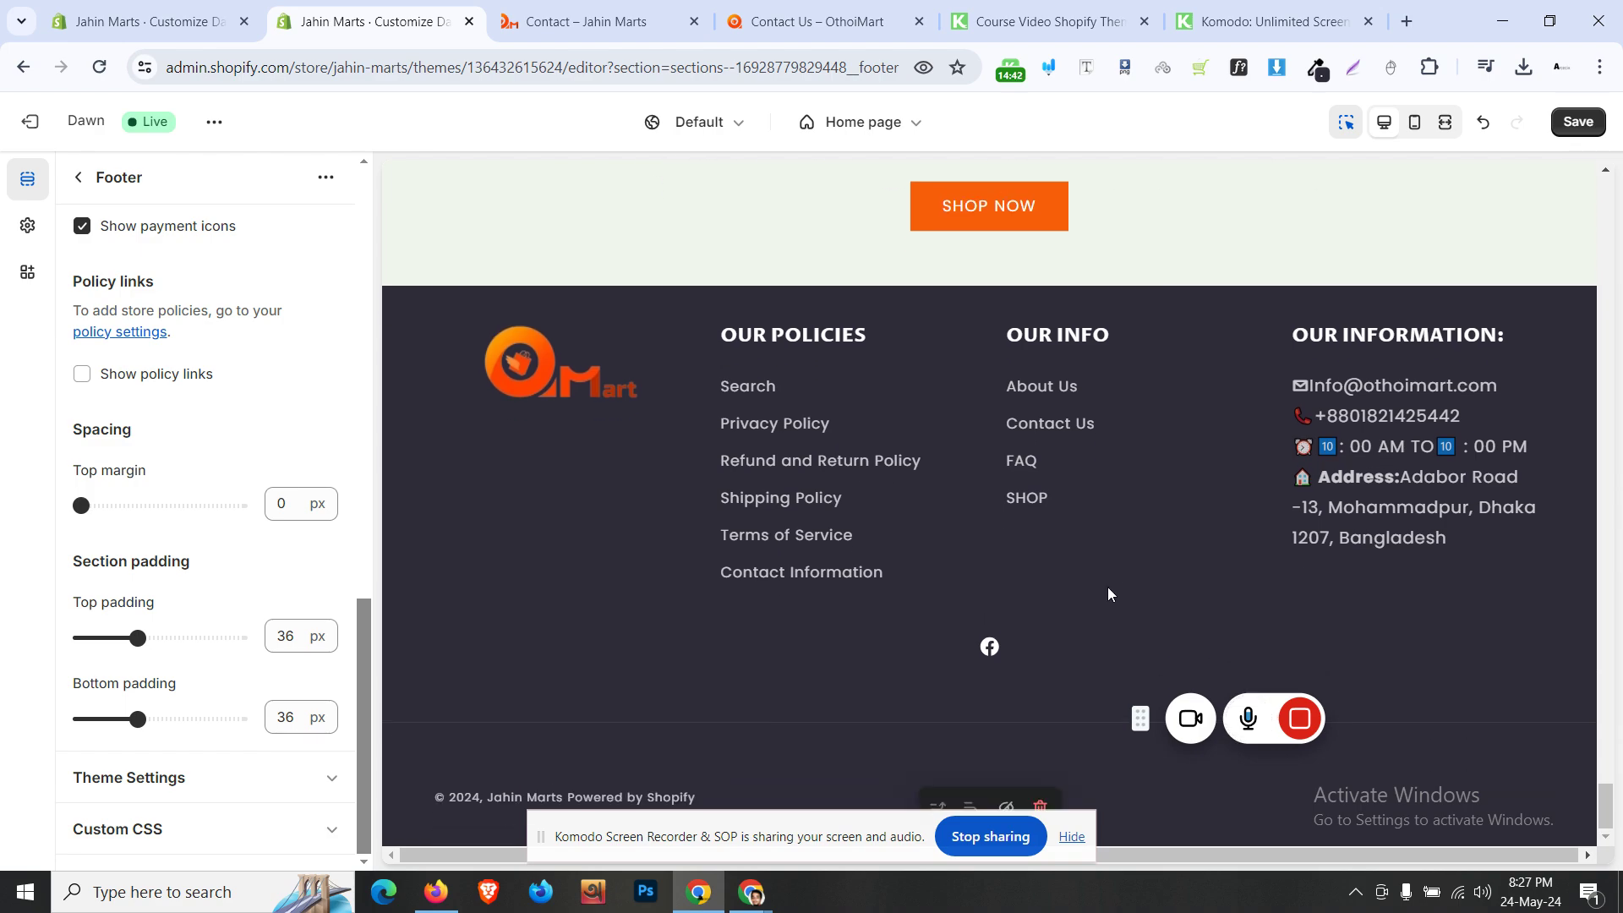
- Check the social media icons in OthoiMart's footer and where its YouTube link leads
click(596, 21)
click(808, 21)
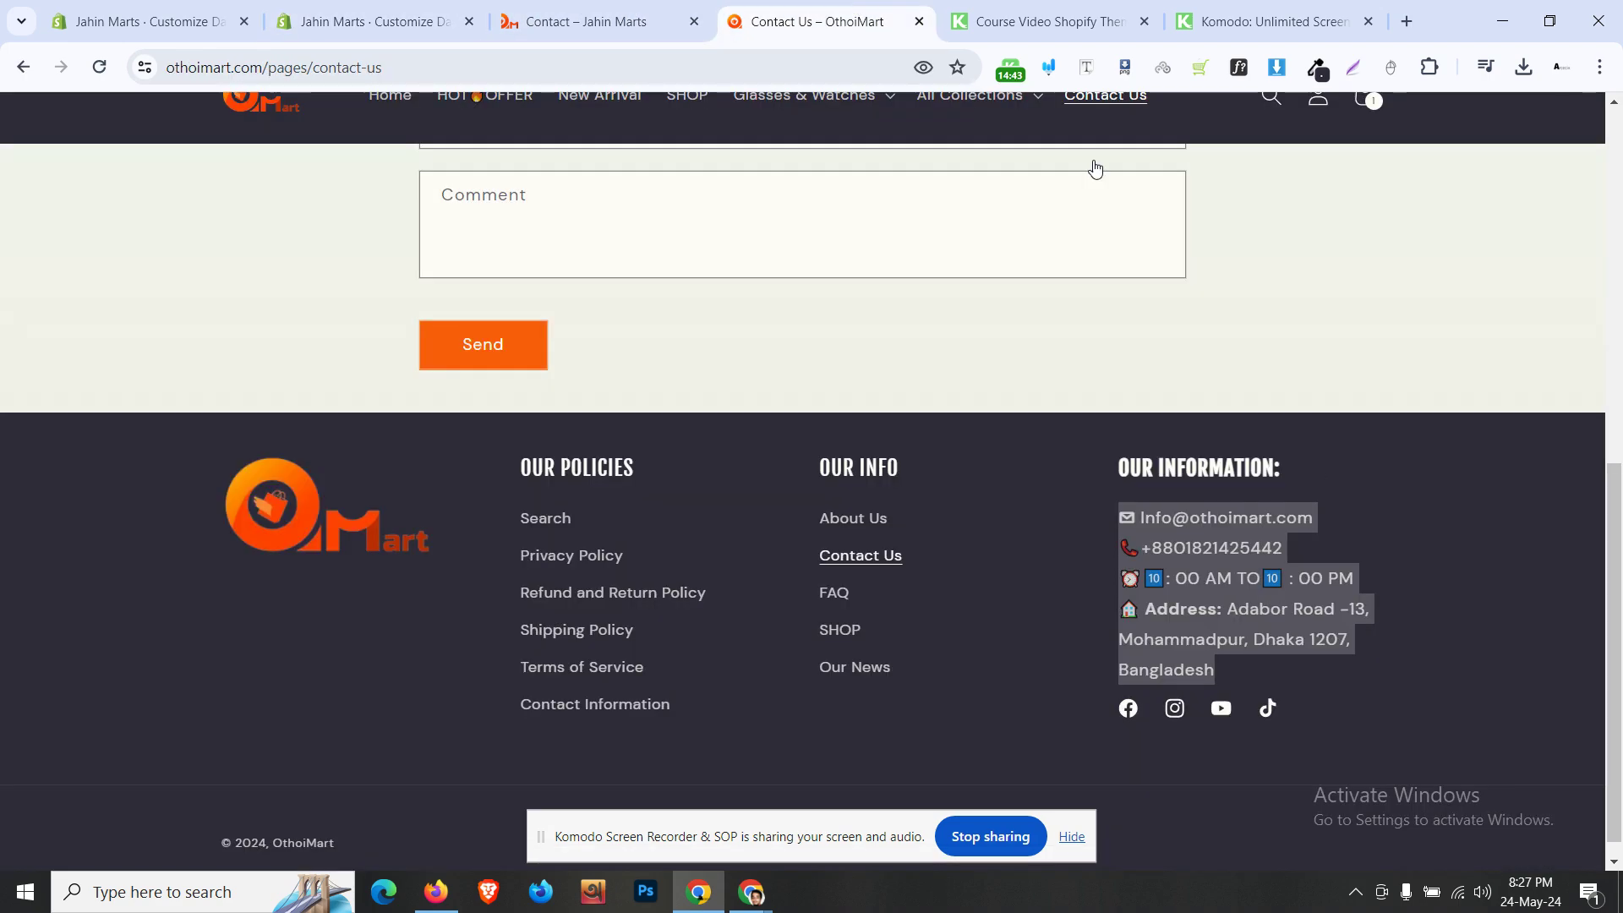
click(1221, 707)
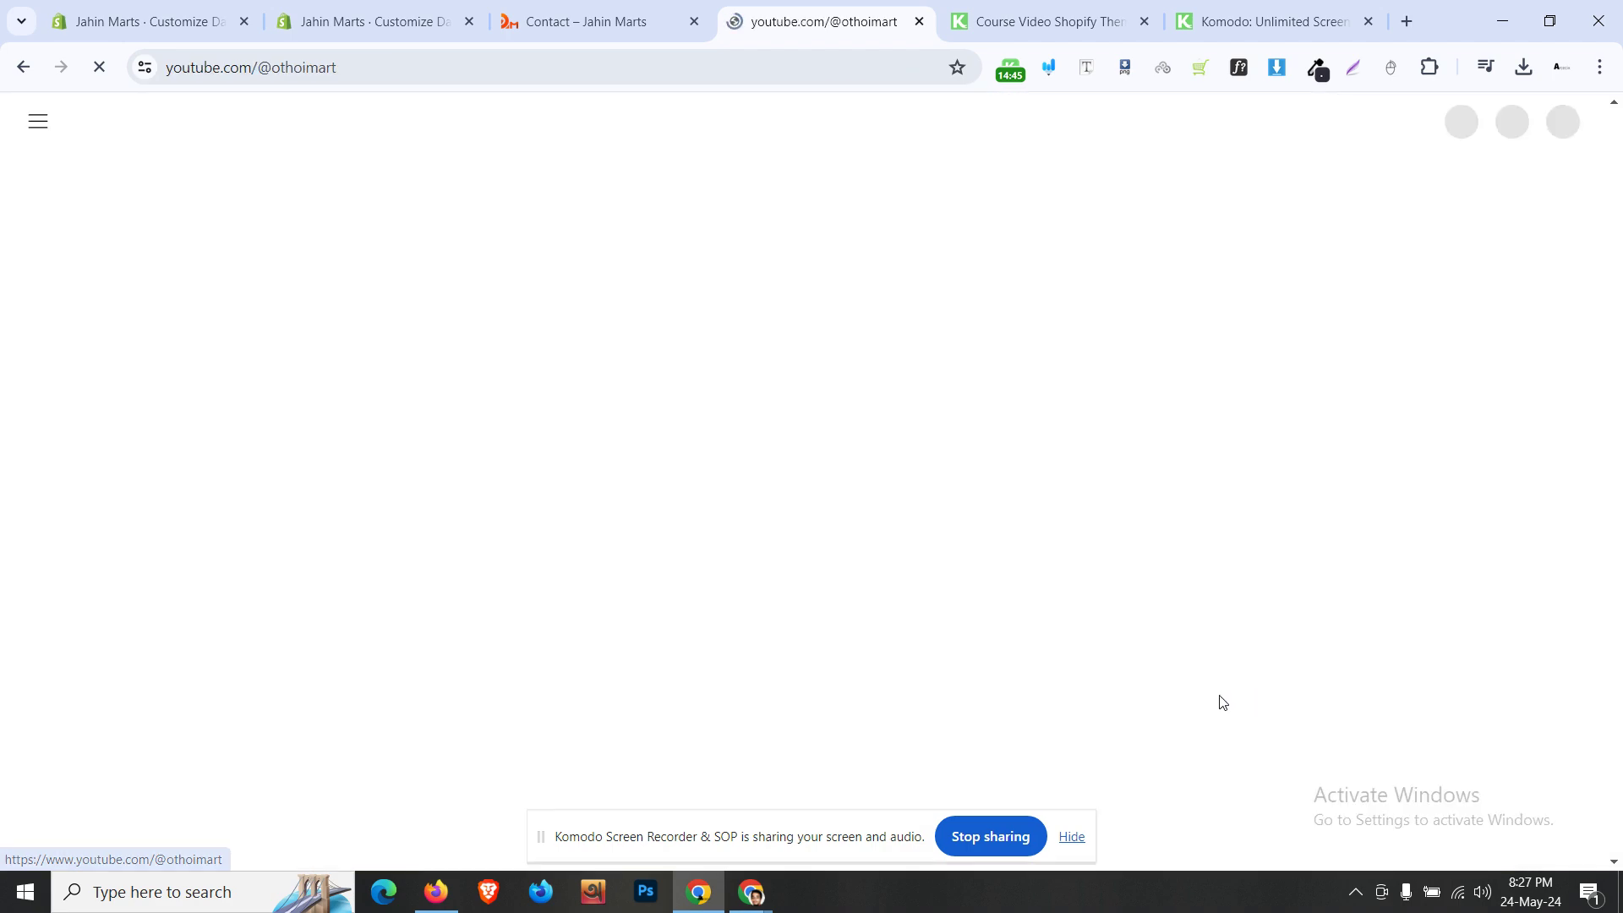
click(22, 67)
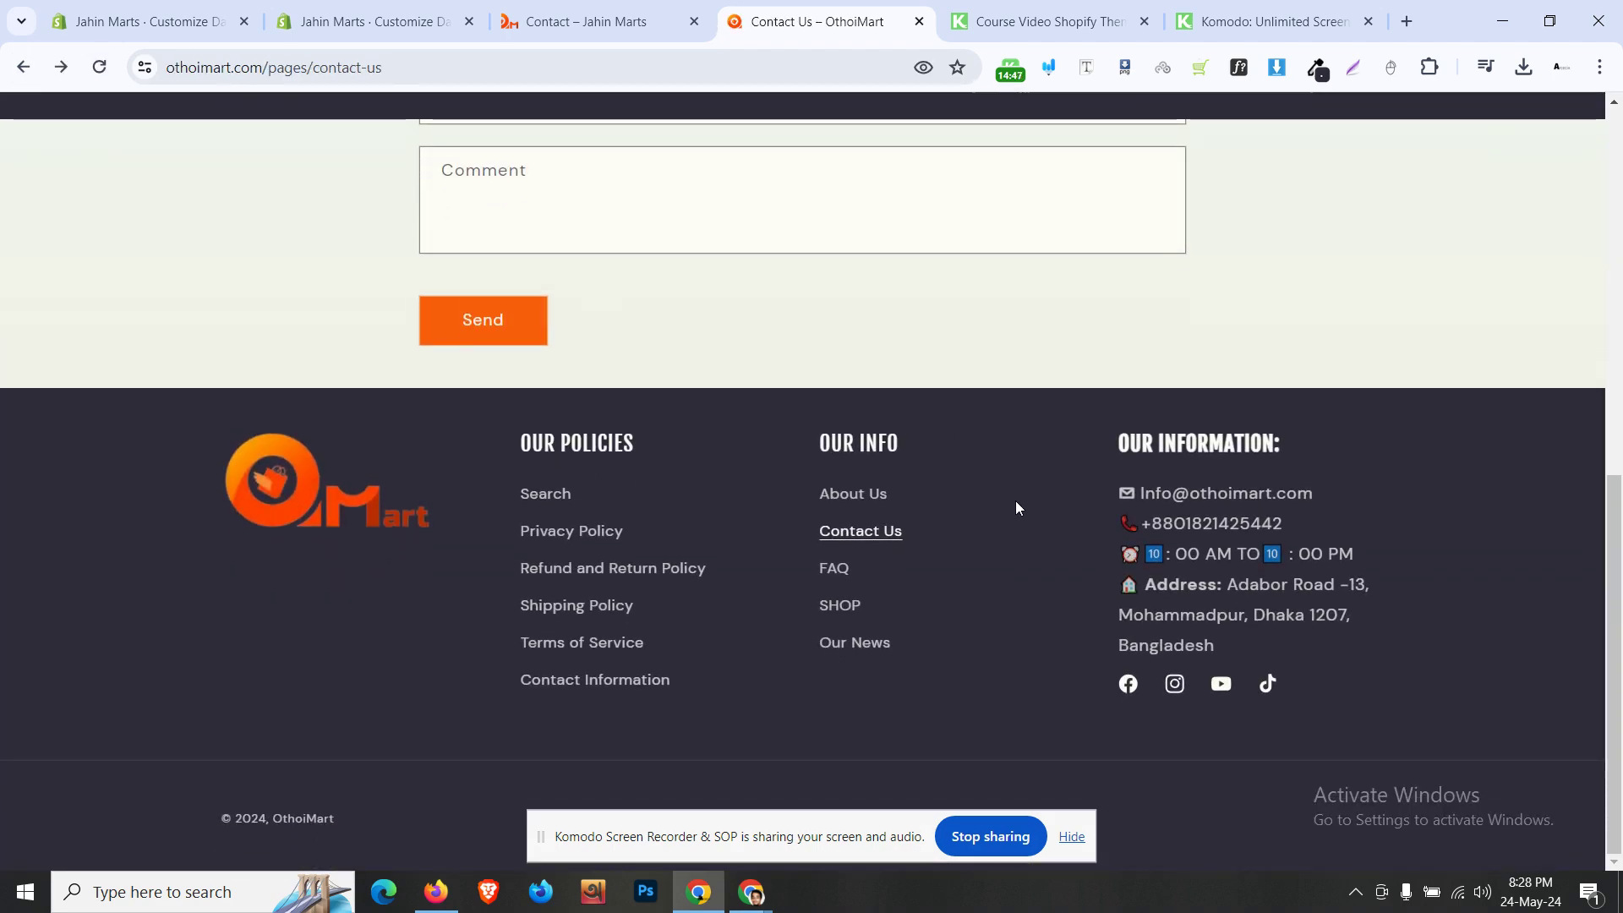
click(406, 24)
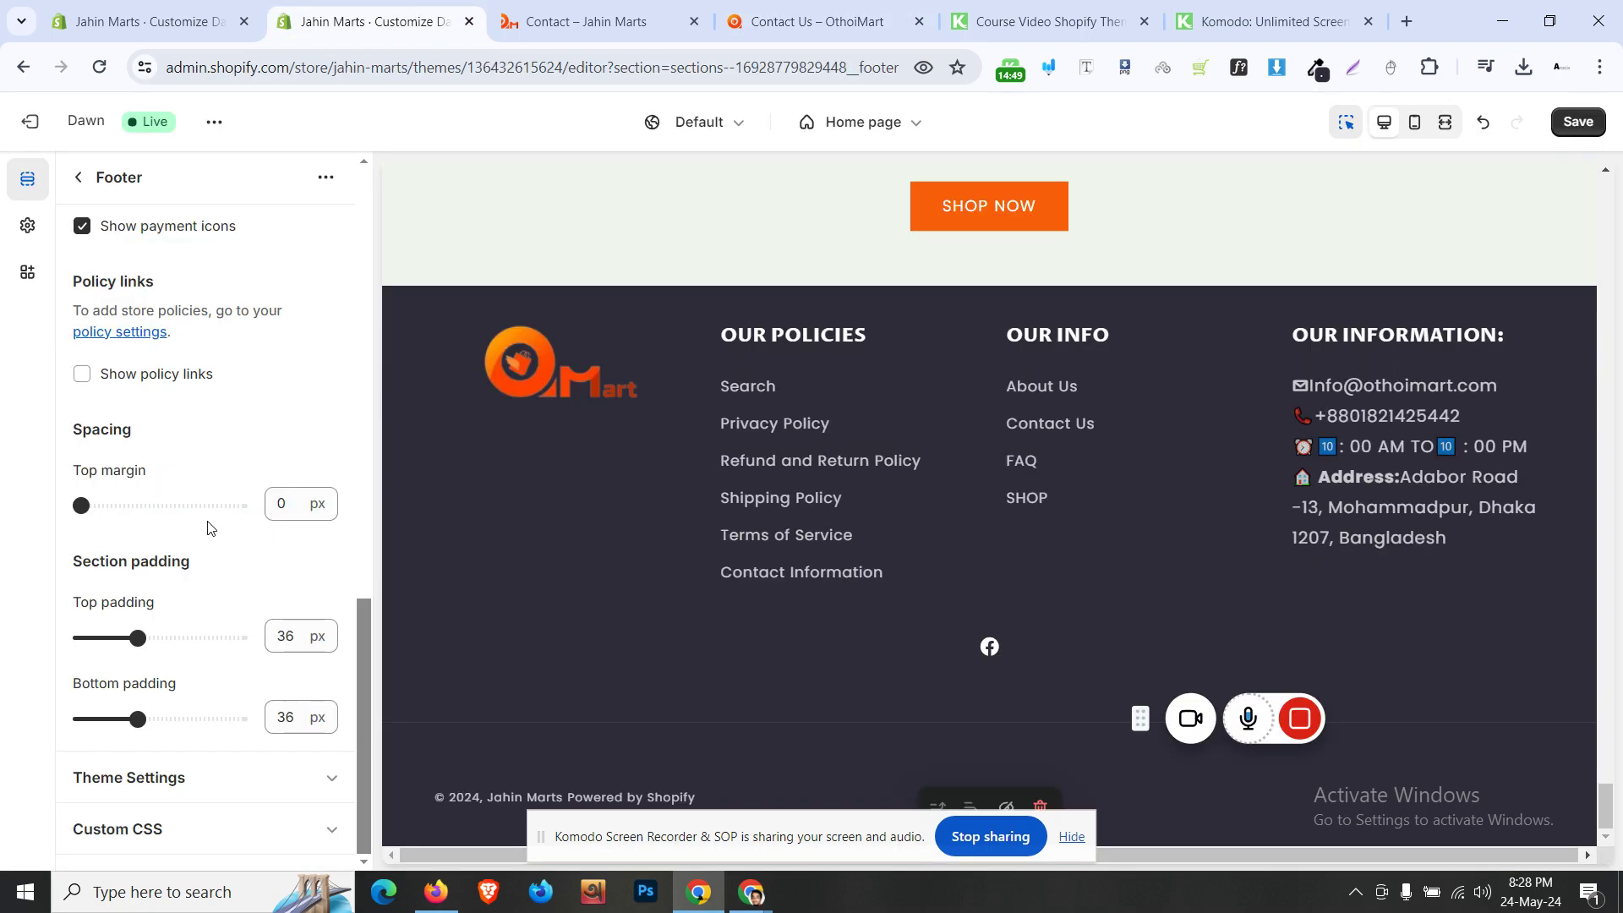
- Find and expand the Social media accounts in the theme settings
scroll(210, 529, up, 6)
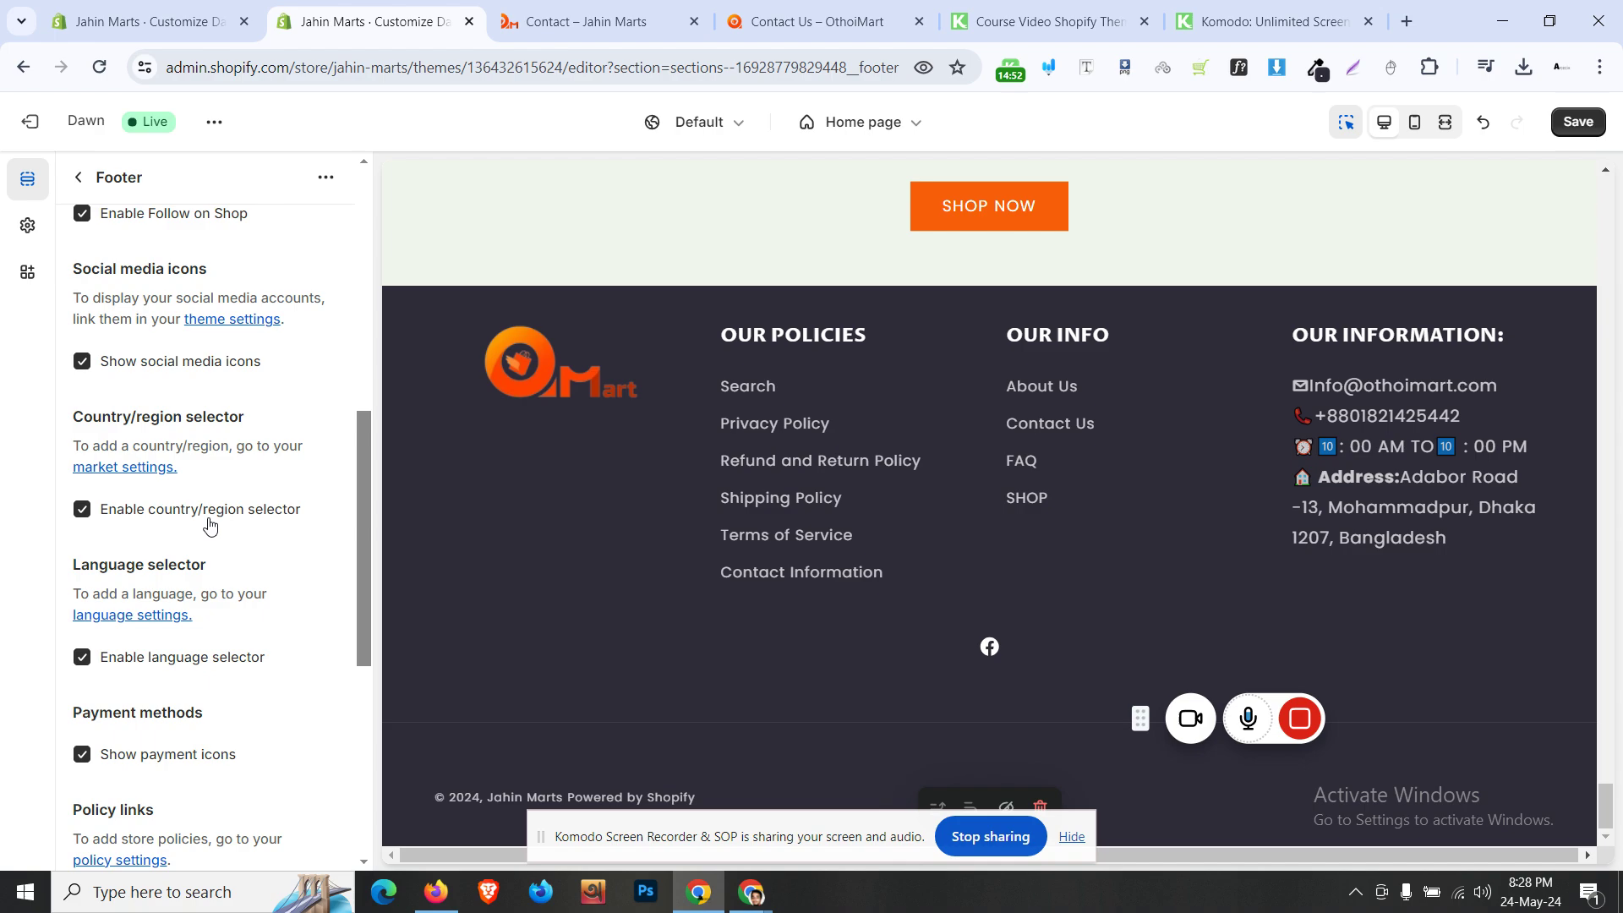
scroll(210, 526, up, 1)
scroll(218, 505, down, 6)
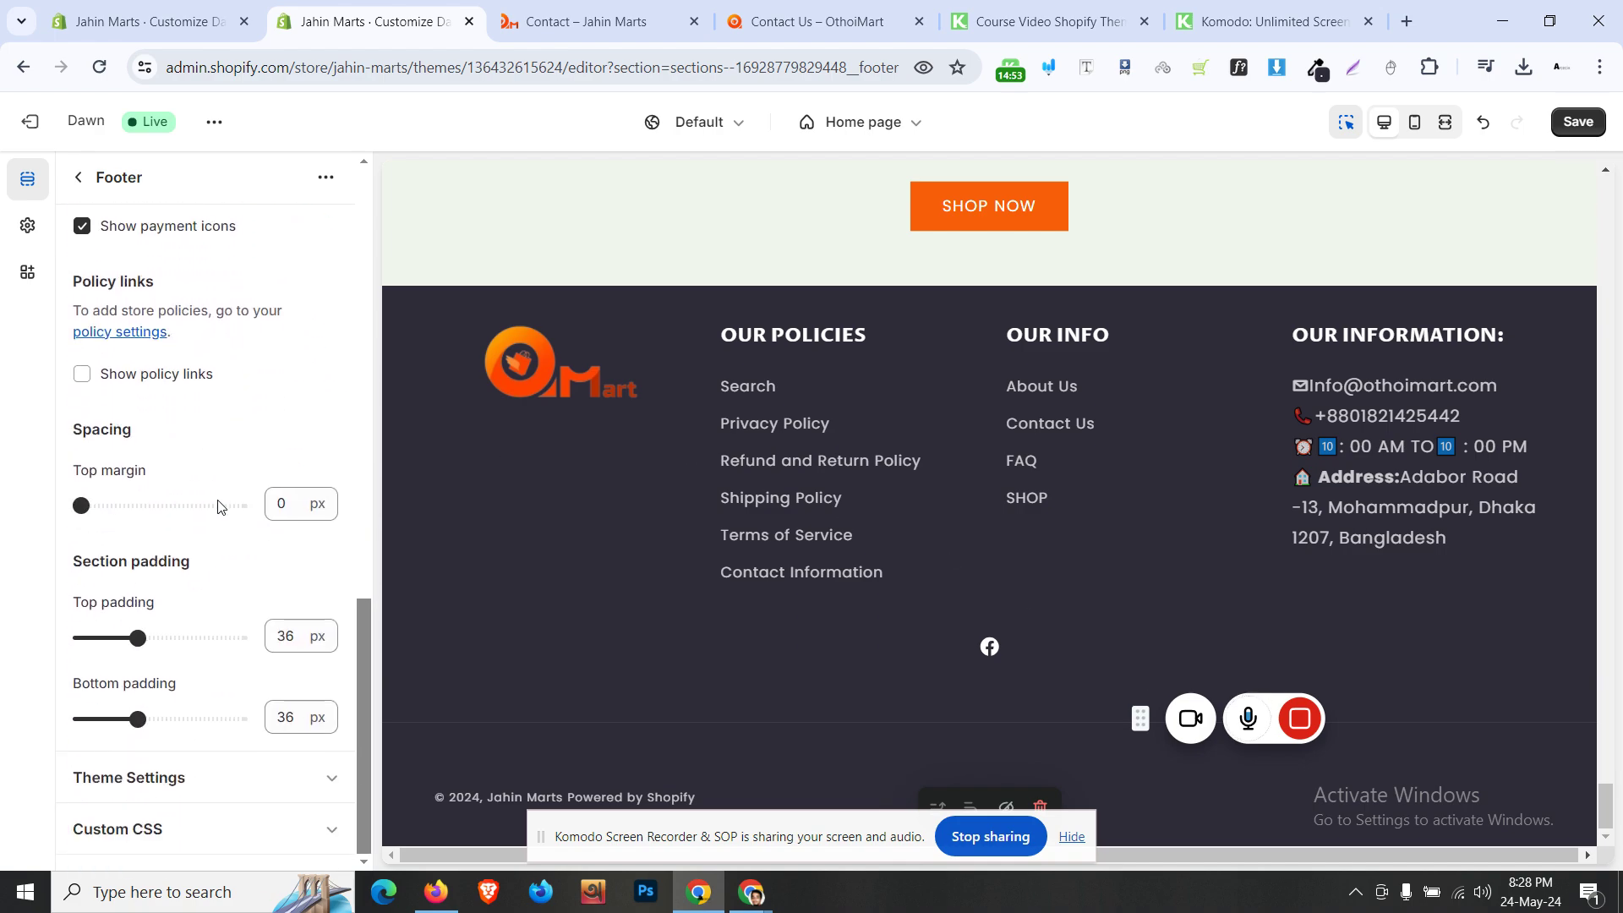
click(27, 225)
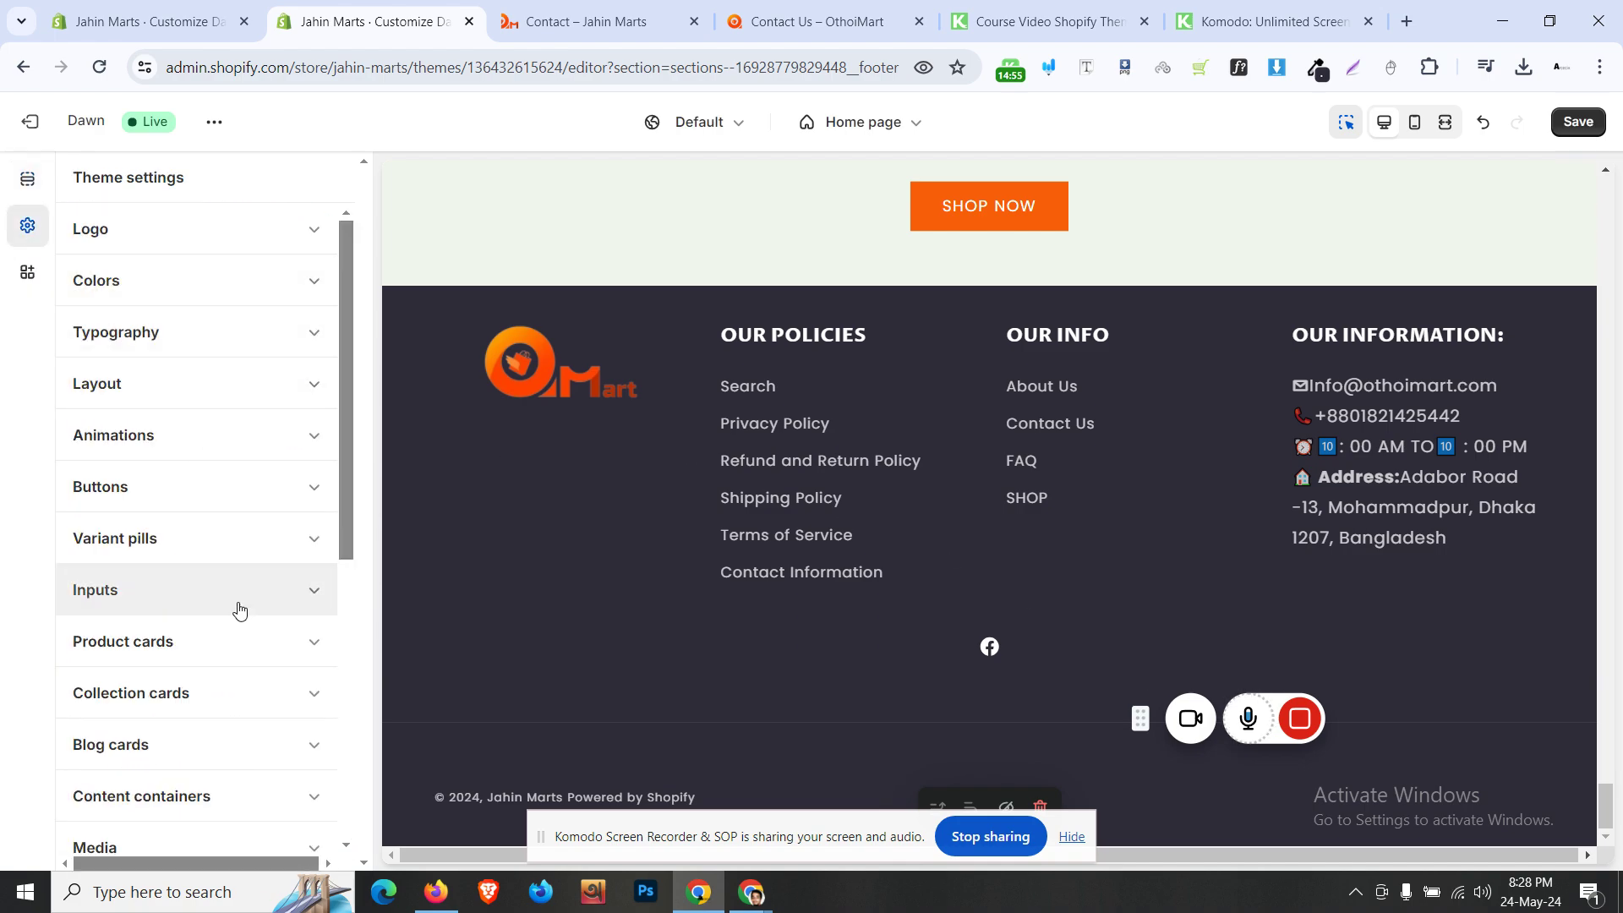
scroll(239, 625, down, 2)
scroll(241, 609, down, 1)
scroll(239, 609, up, 3)
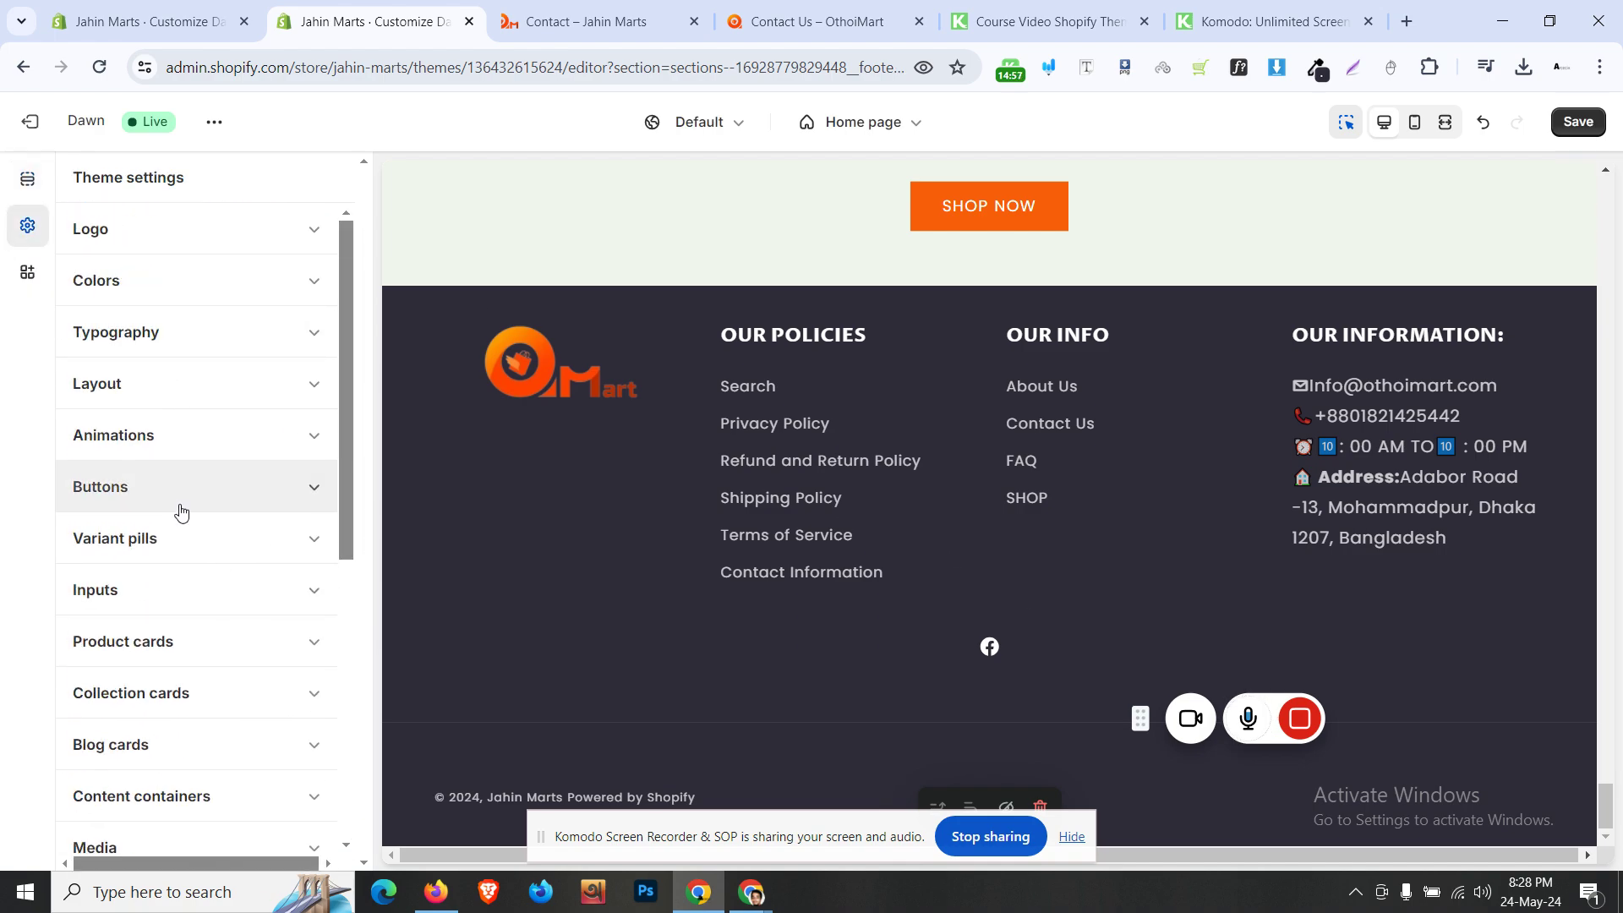
scroll(179, 516, down, 5)
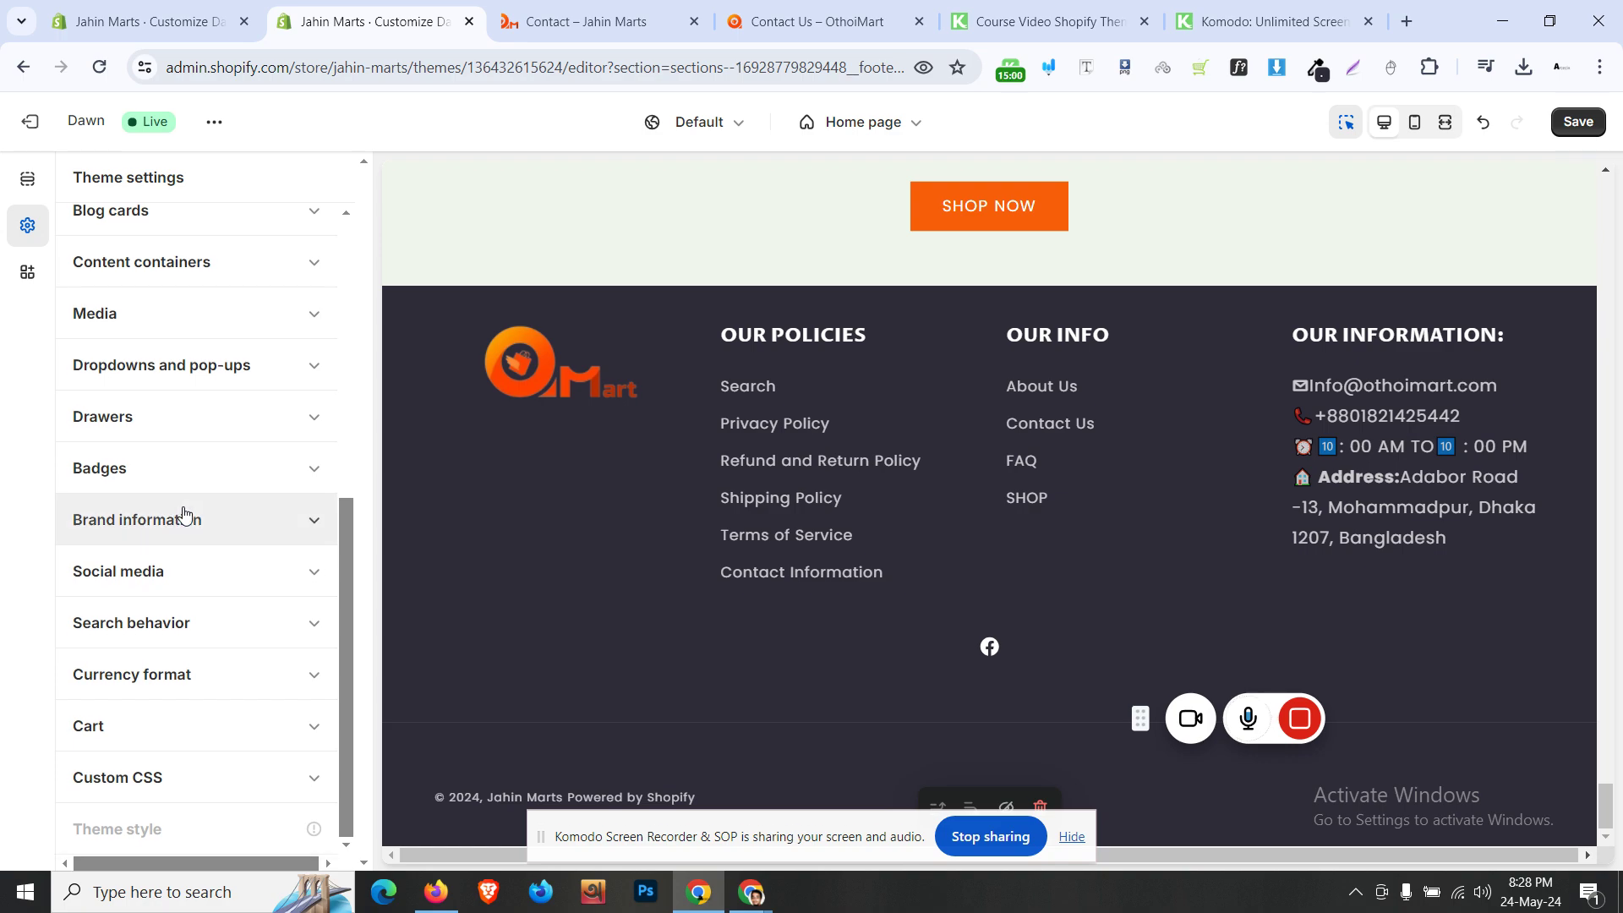
click(209, 573)
scroll(208, 575, down, 4)
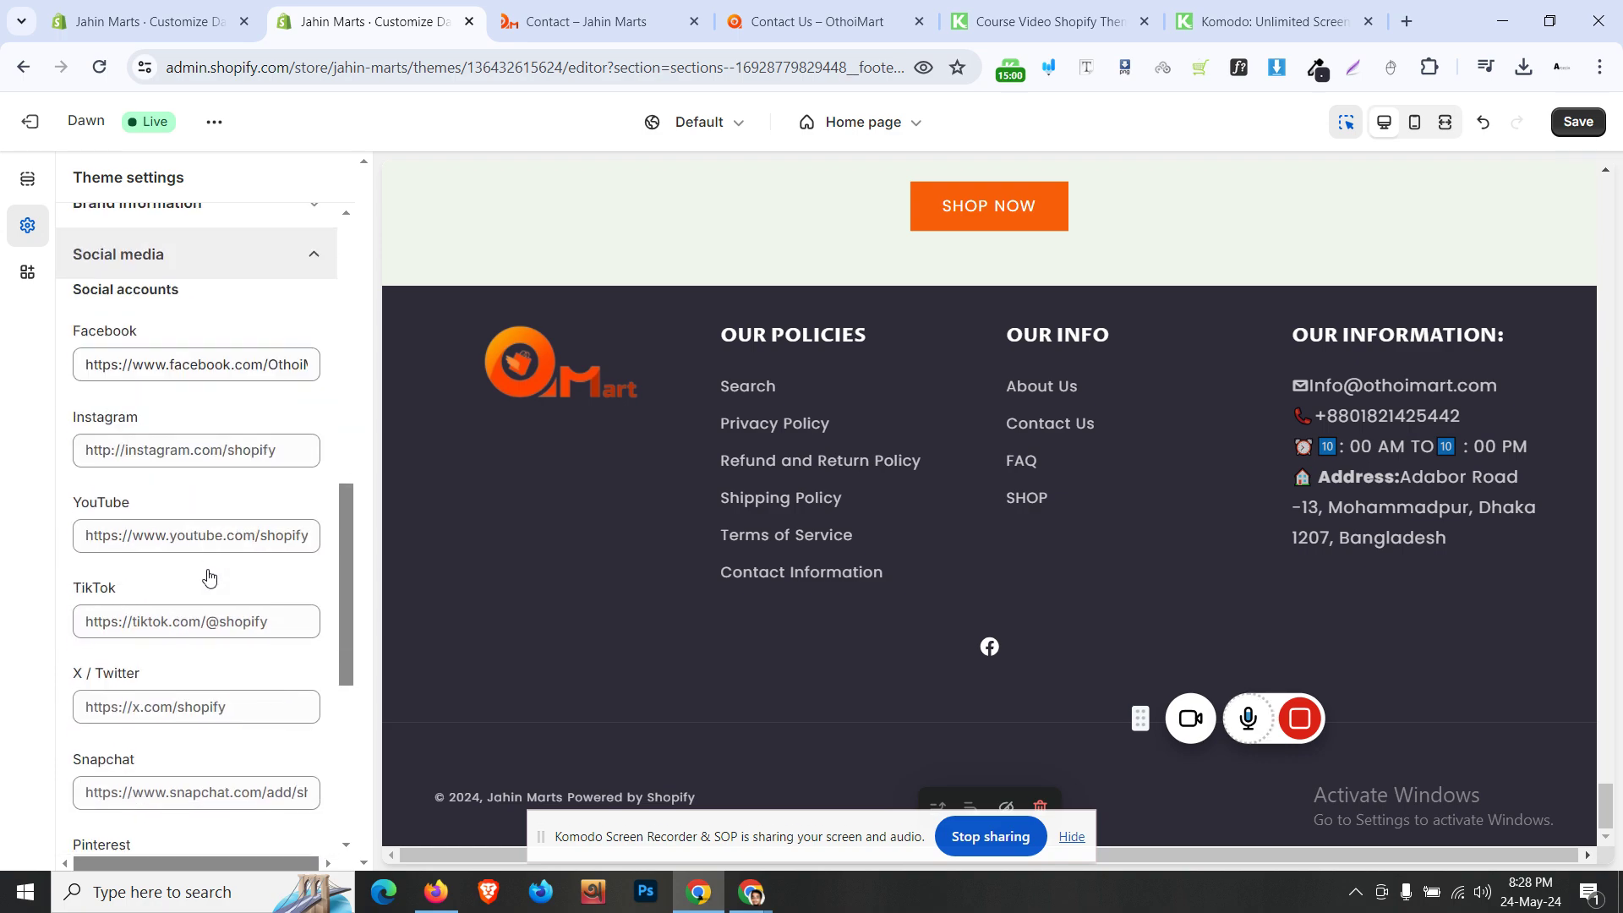
- Copy the Instagram link address from OthoiMart's footer and enter it as the theme's Instagram account
click(723, 15)
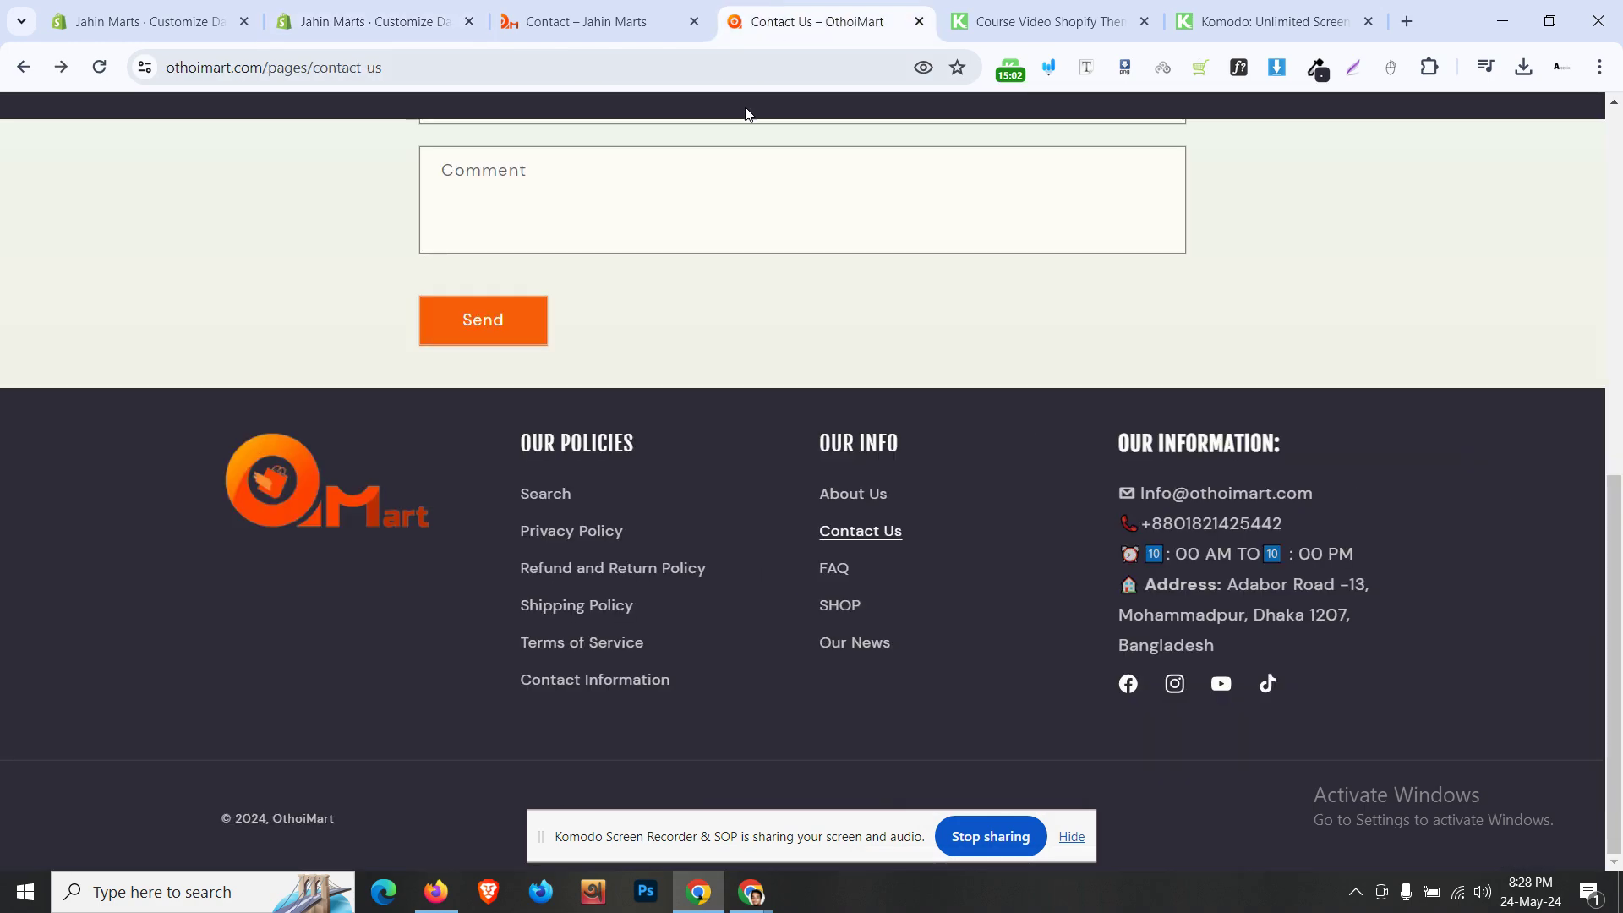
right_click(1185, 709)
click(1222, 620)
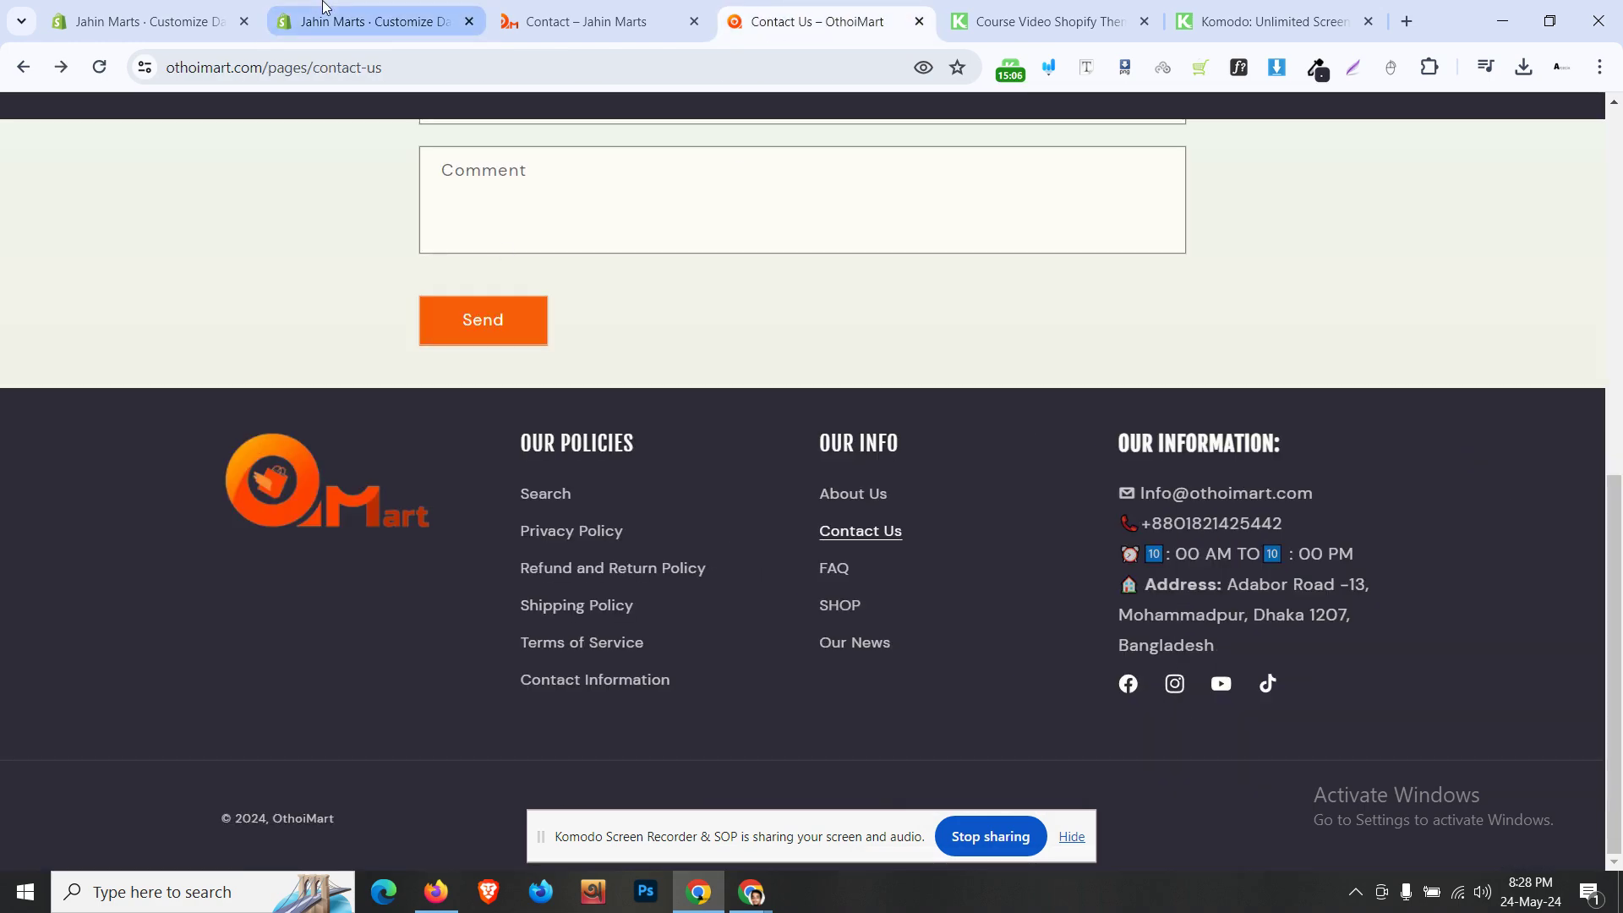
click(324, 6)
click(192, 452)
key(ctrl+v)
click(748, 6)
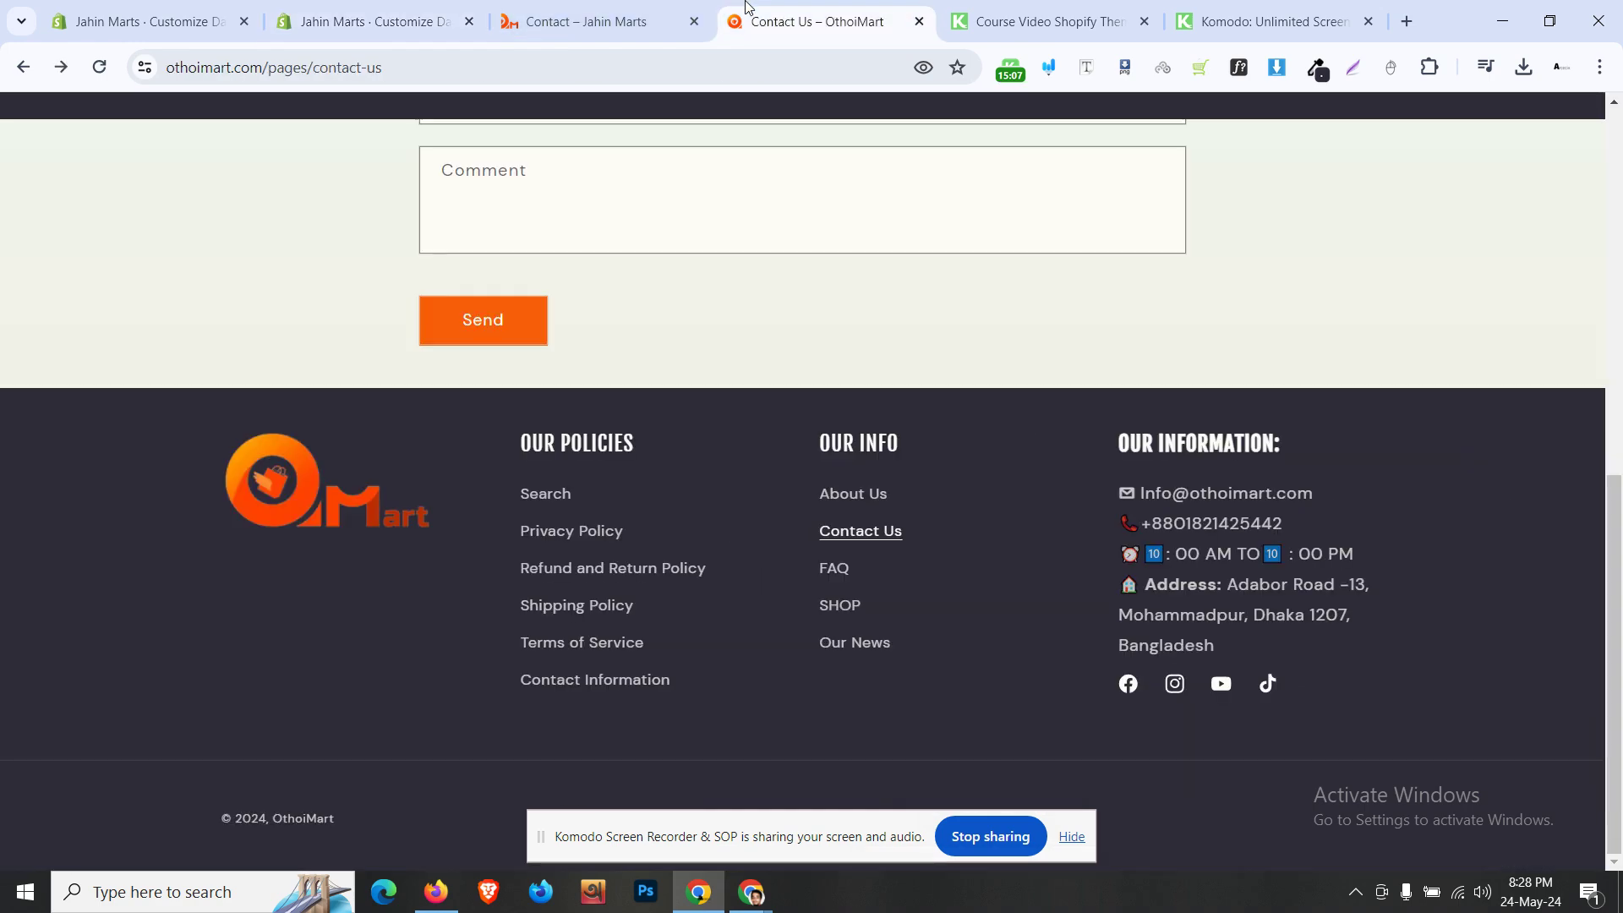
right_click(1221, 704)
click(1310, 621)
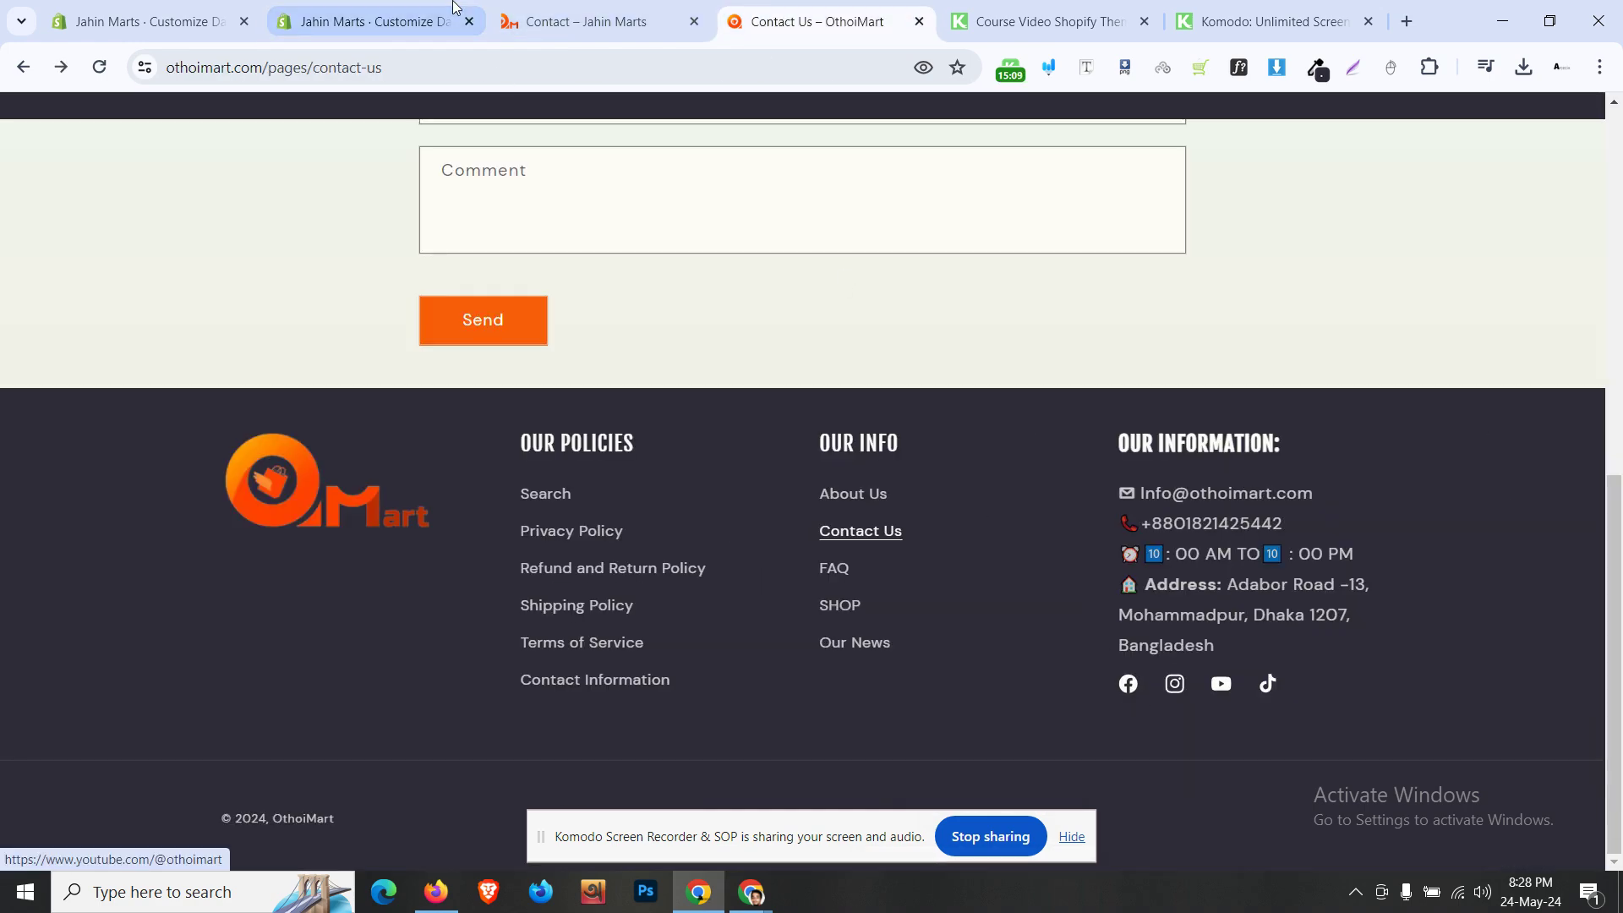
click(372, 21)
click(192, 536)
key(ctrl+a)
key(ctrl+v)
click(819, 21)
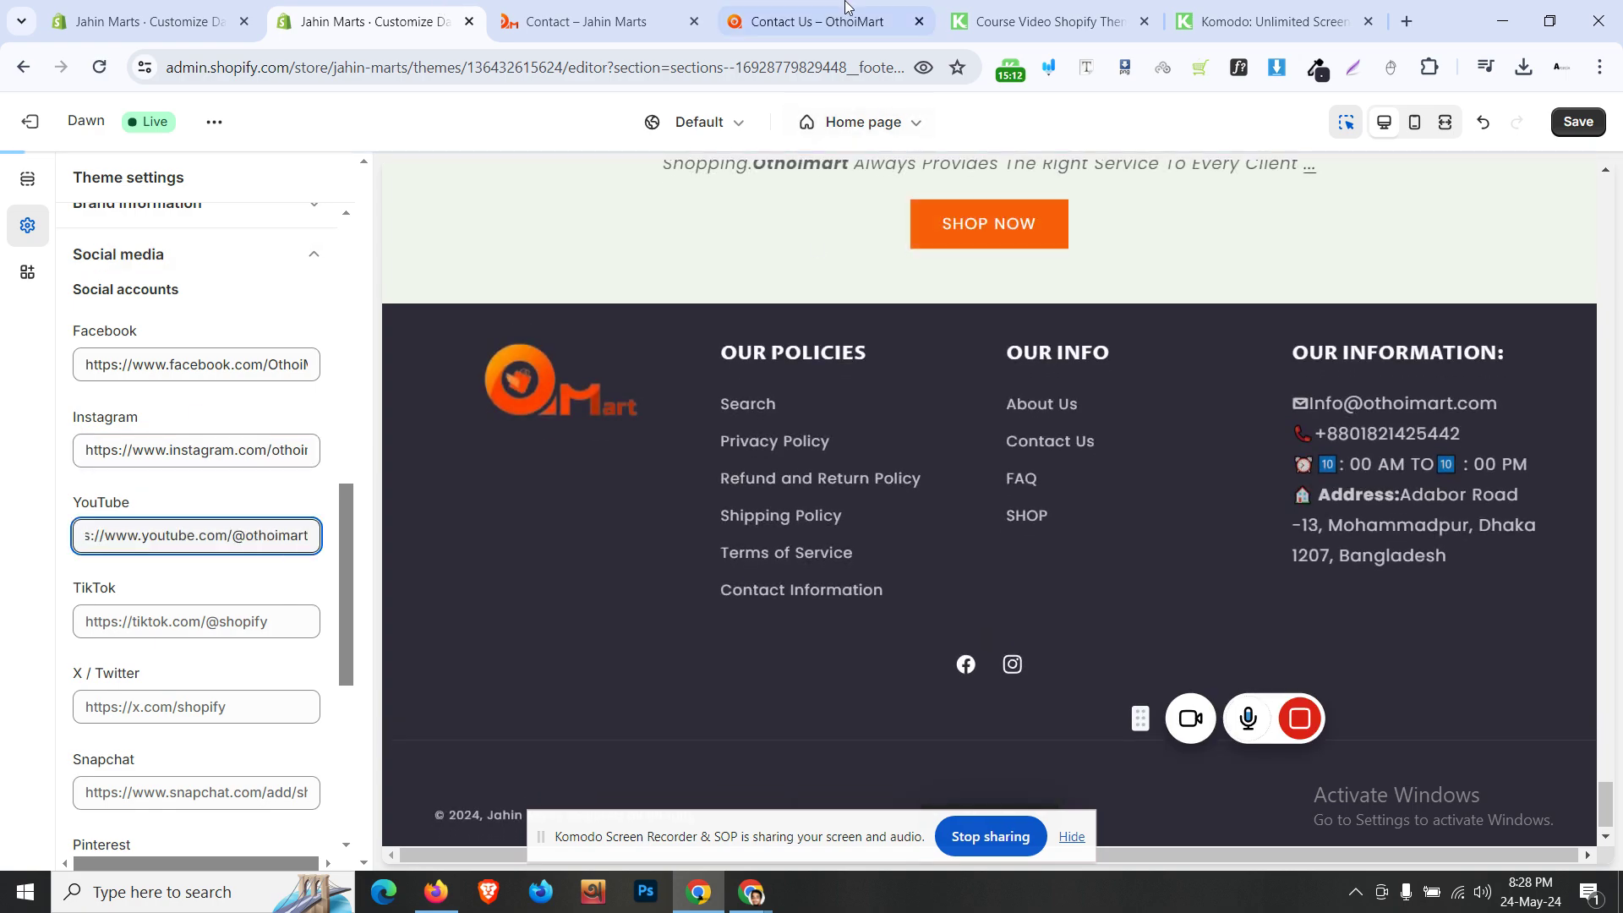
right_click(1273, 693)
click(1319, 626)
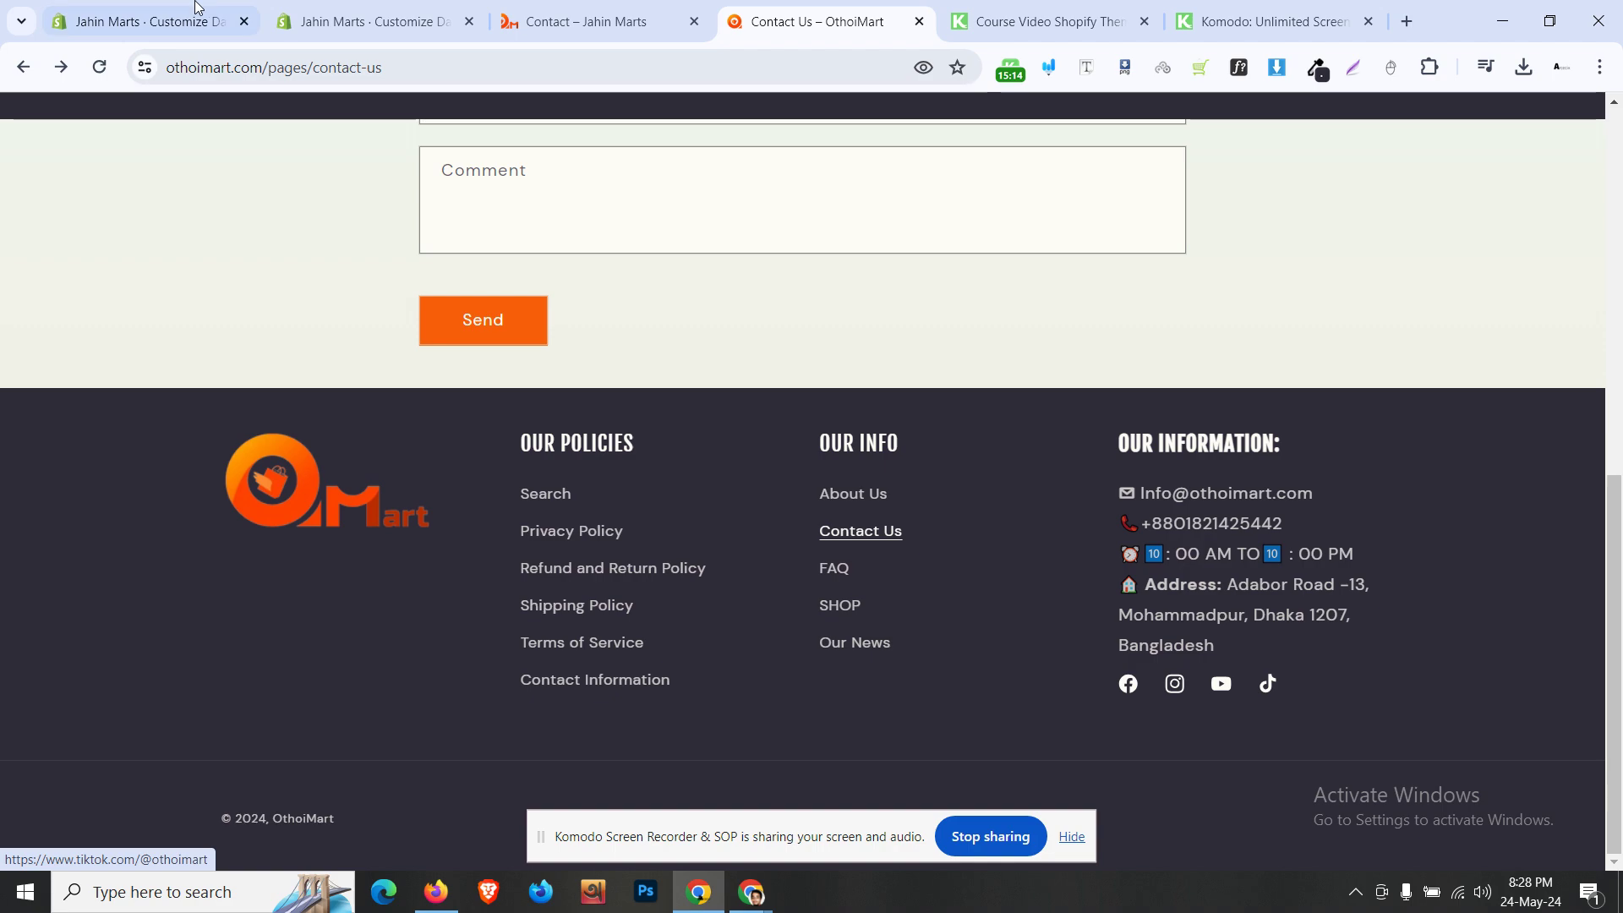
click(372, 21)
click(147, 636)
key(ctrl+a)
key(ctrl+v)
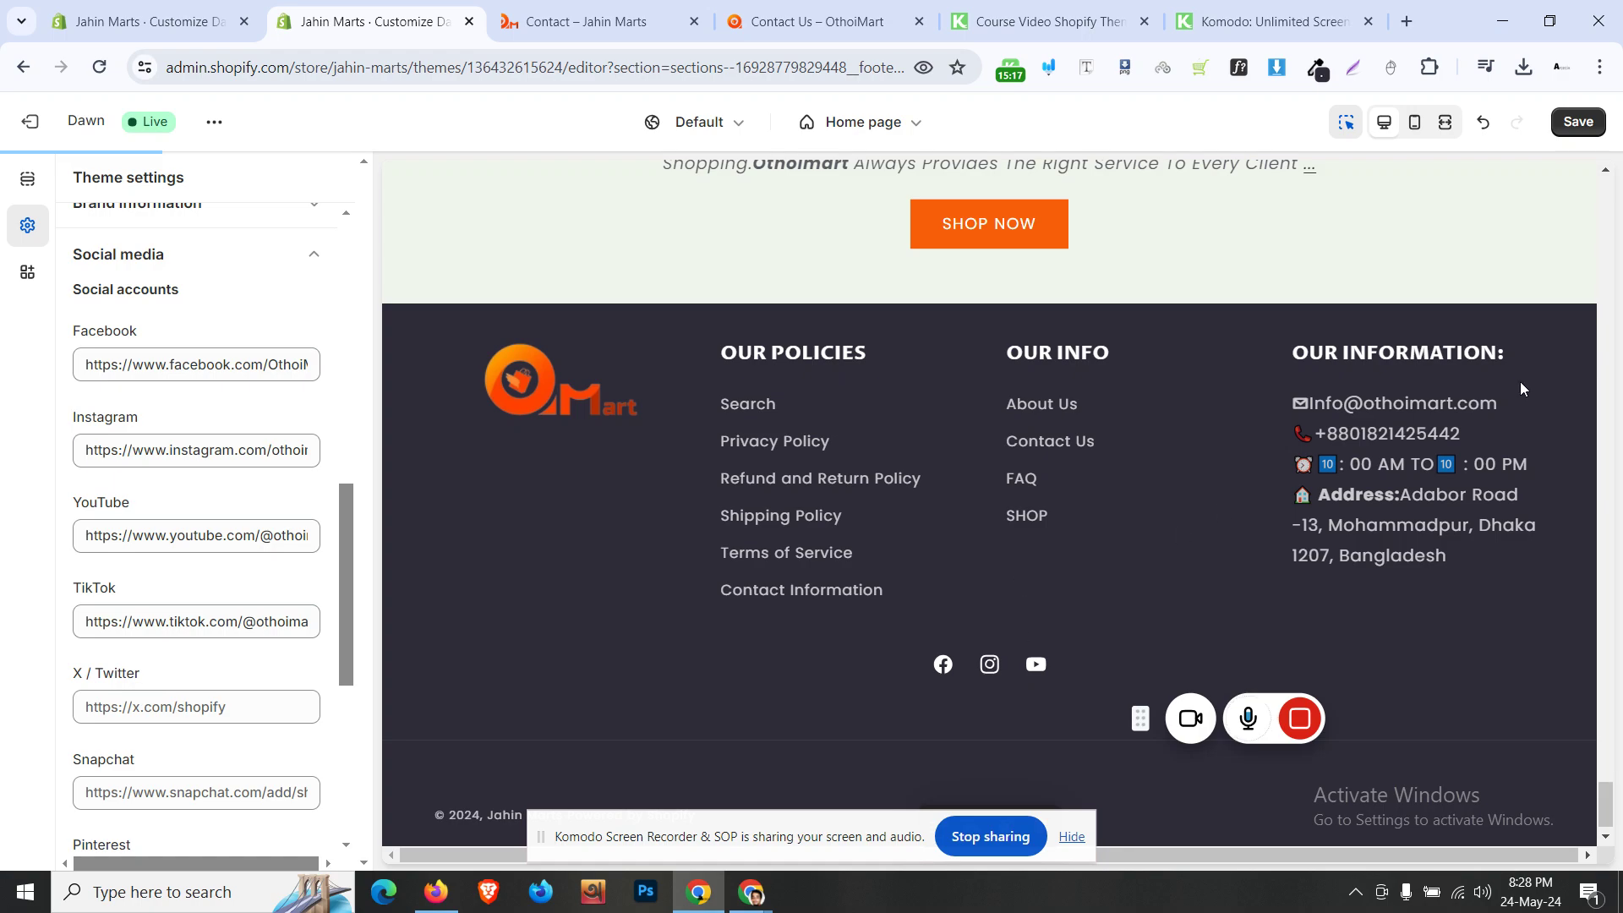
click(1604, 129)
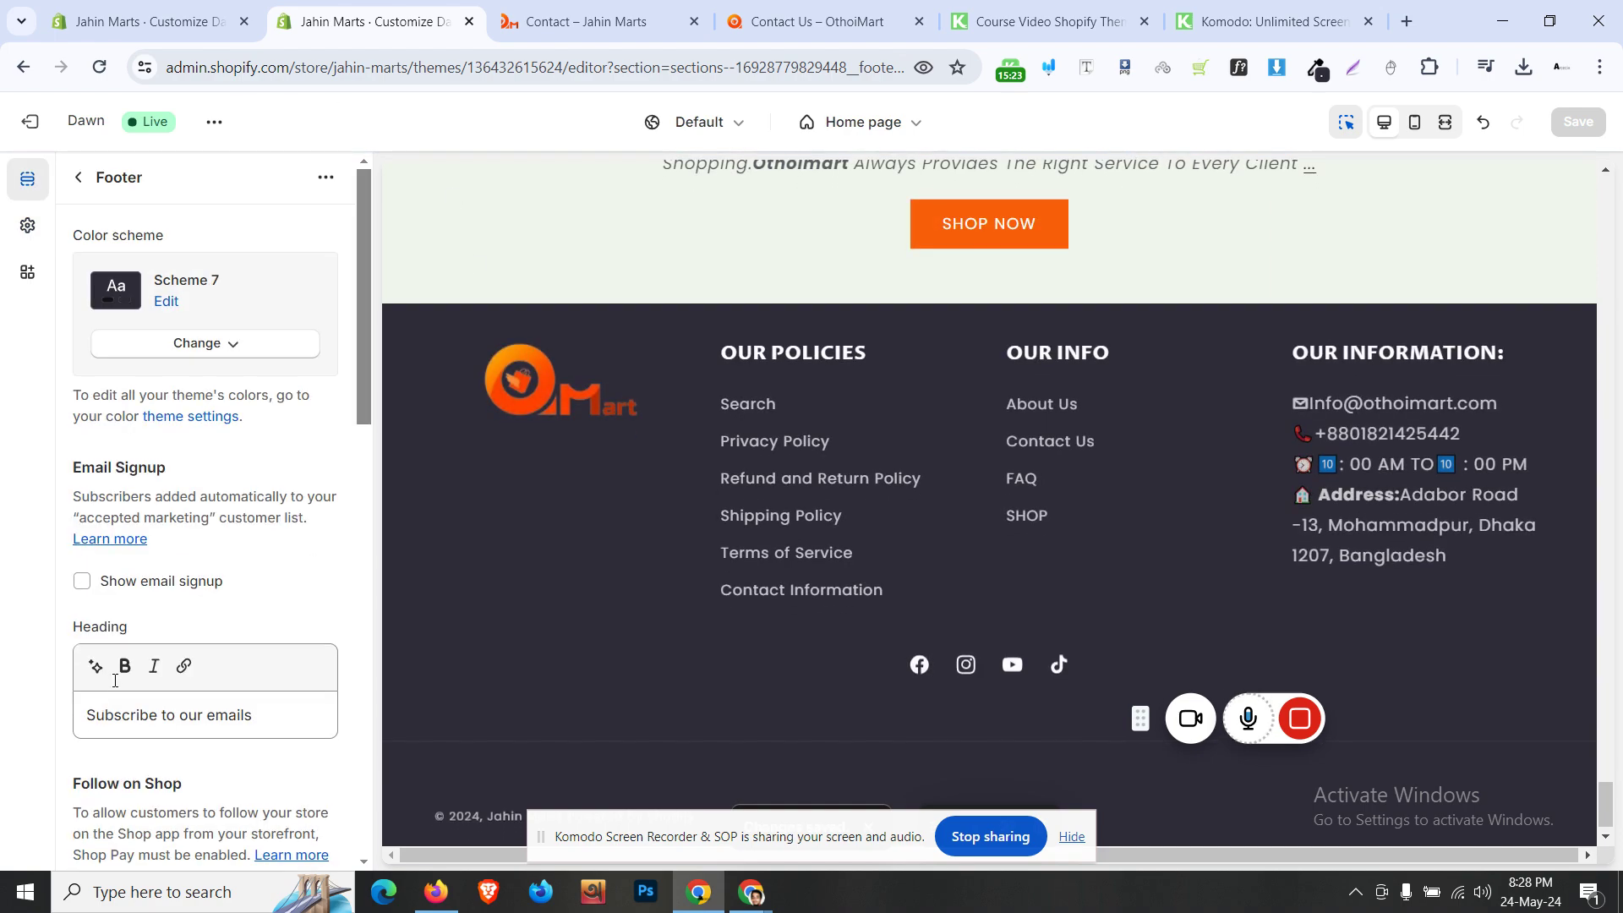
- Try out the email signup form in the Footer section and turn it back off
scroll(127, 668, down, 6)
scroll(127, 668, up, 5)
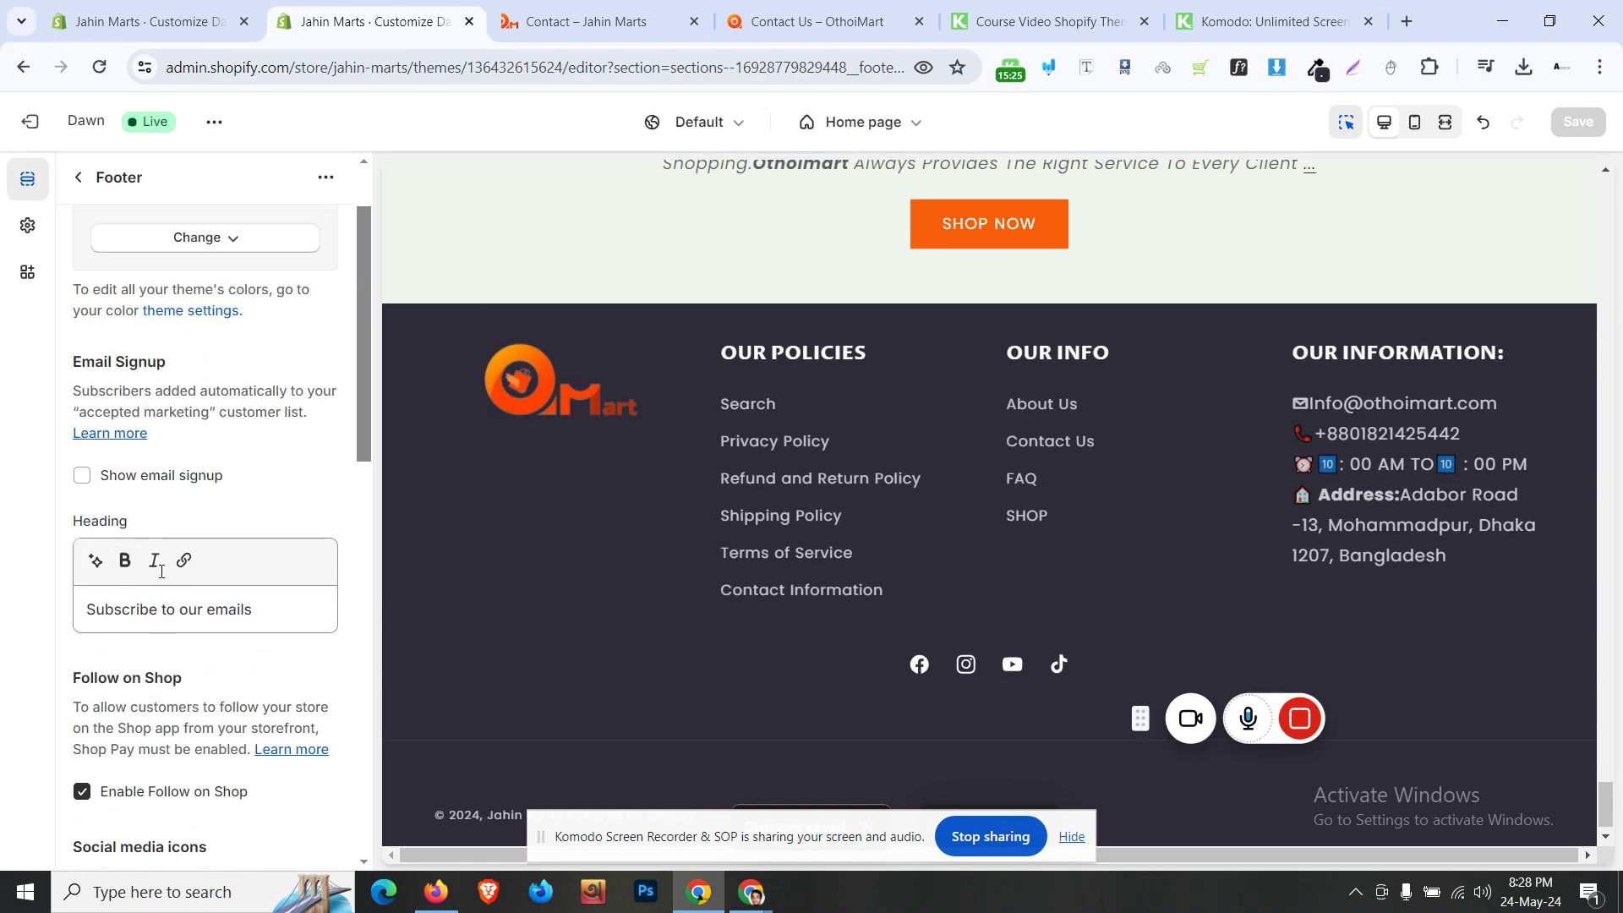
click(82, 475)
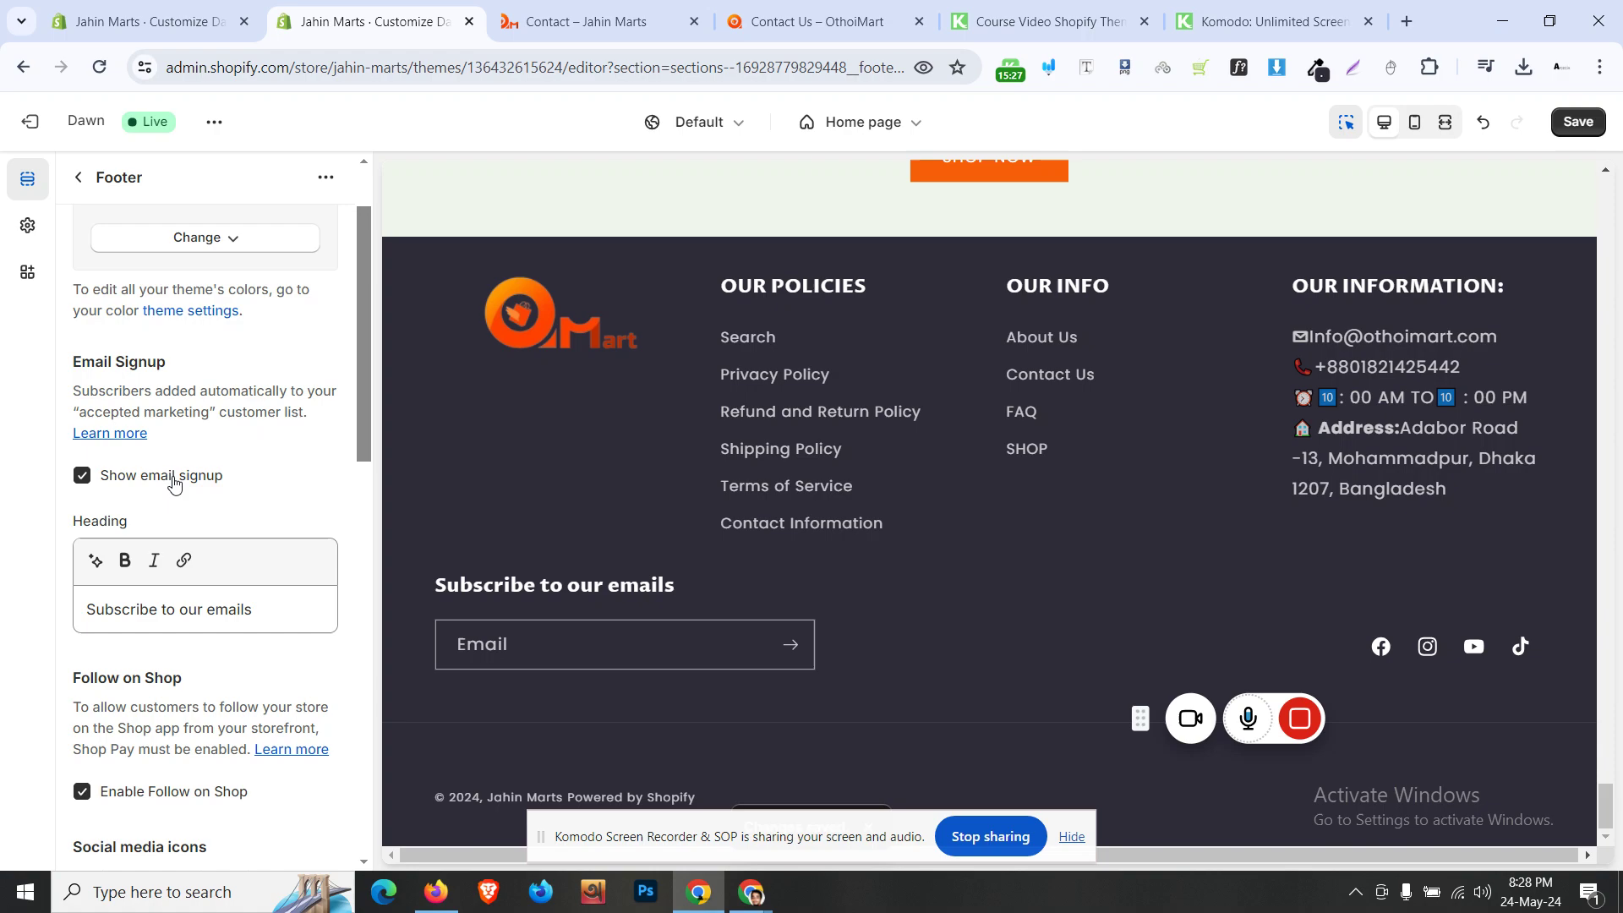
click(82, 475)
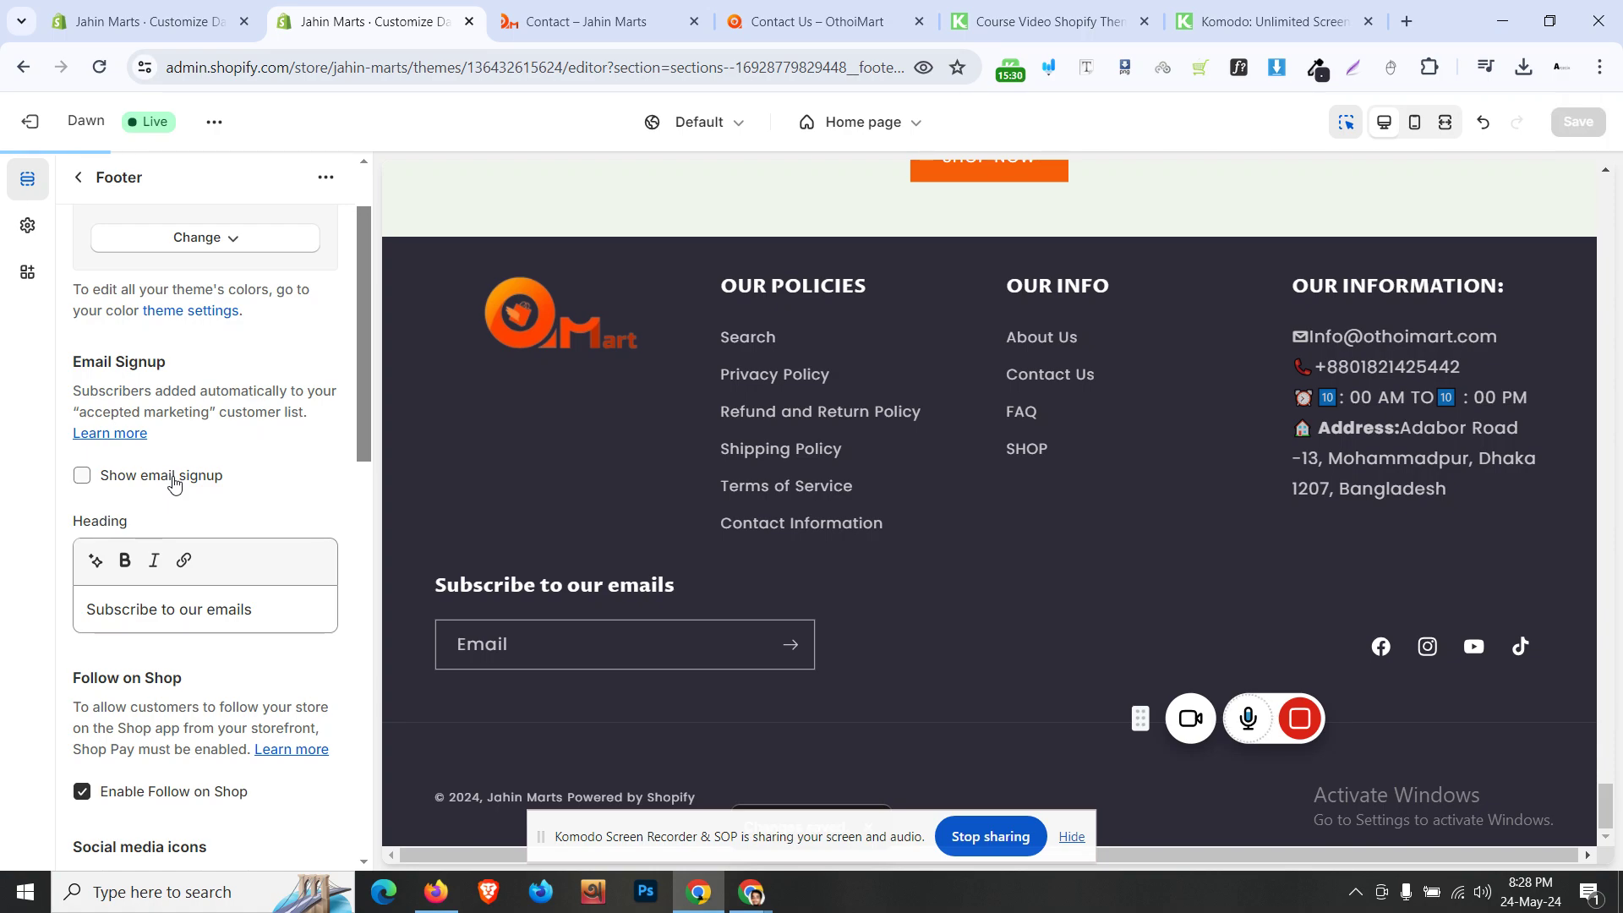
- Review the remaining Footer section options, from Follow on Shop to section padding, and expand its Theme Settings
scroll(200, 632, down, 4)
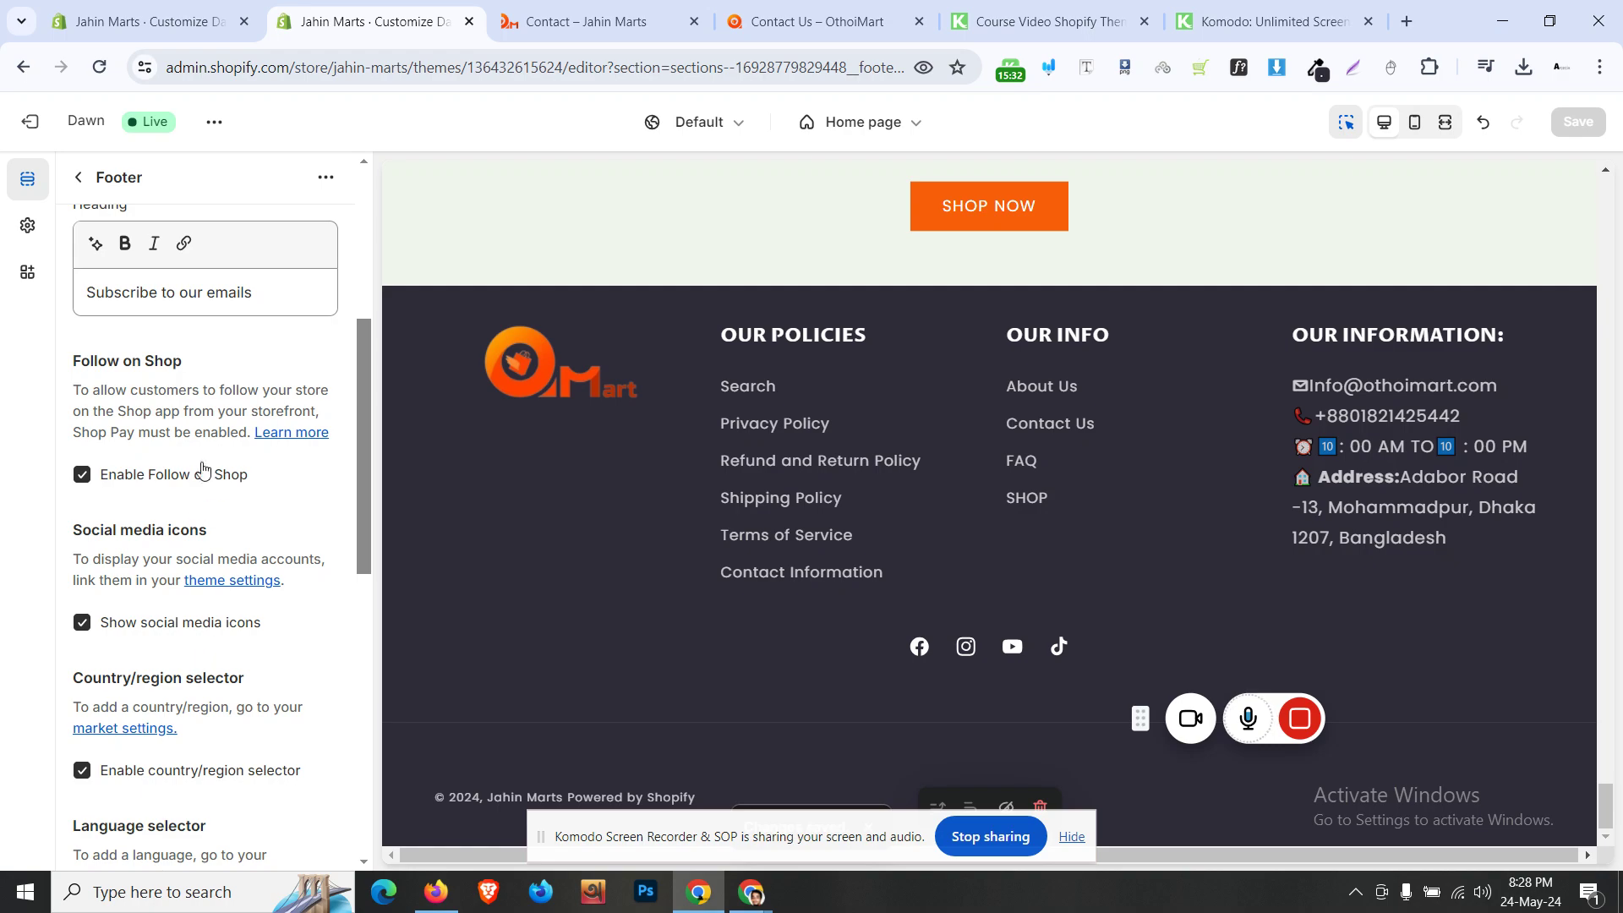
scroll(232, 774, down, 4)
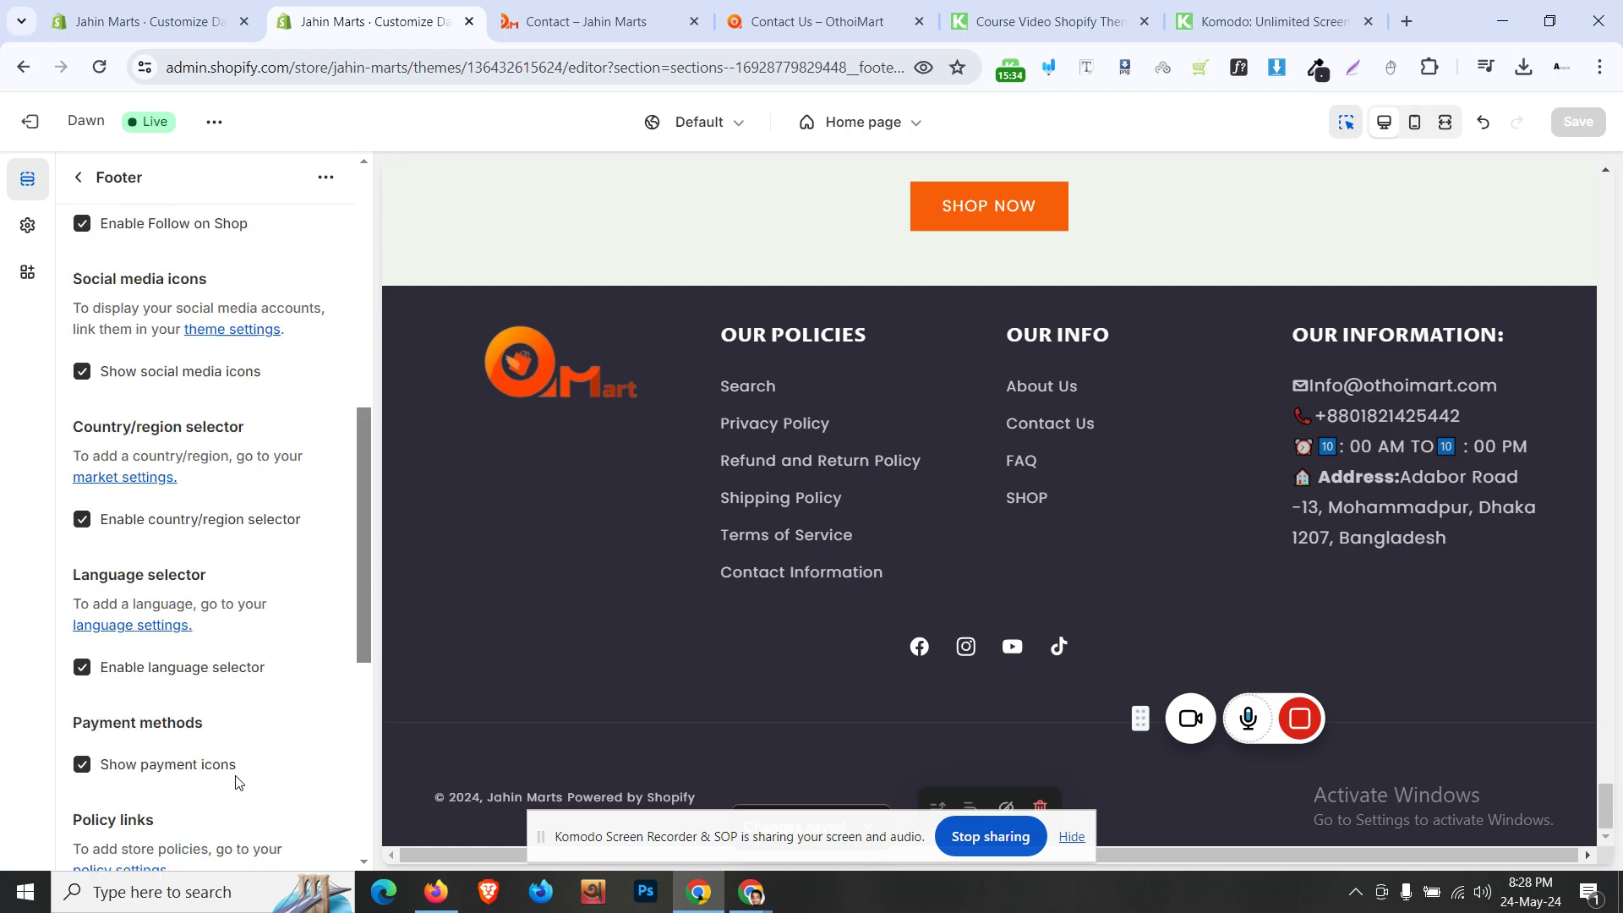
scroll(211, 645, down, 3)
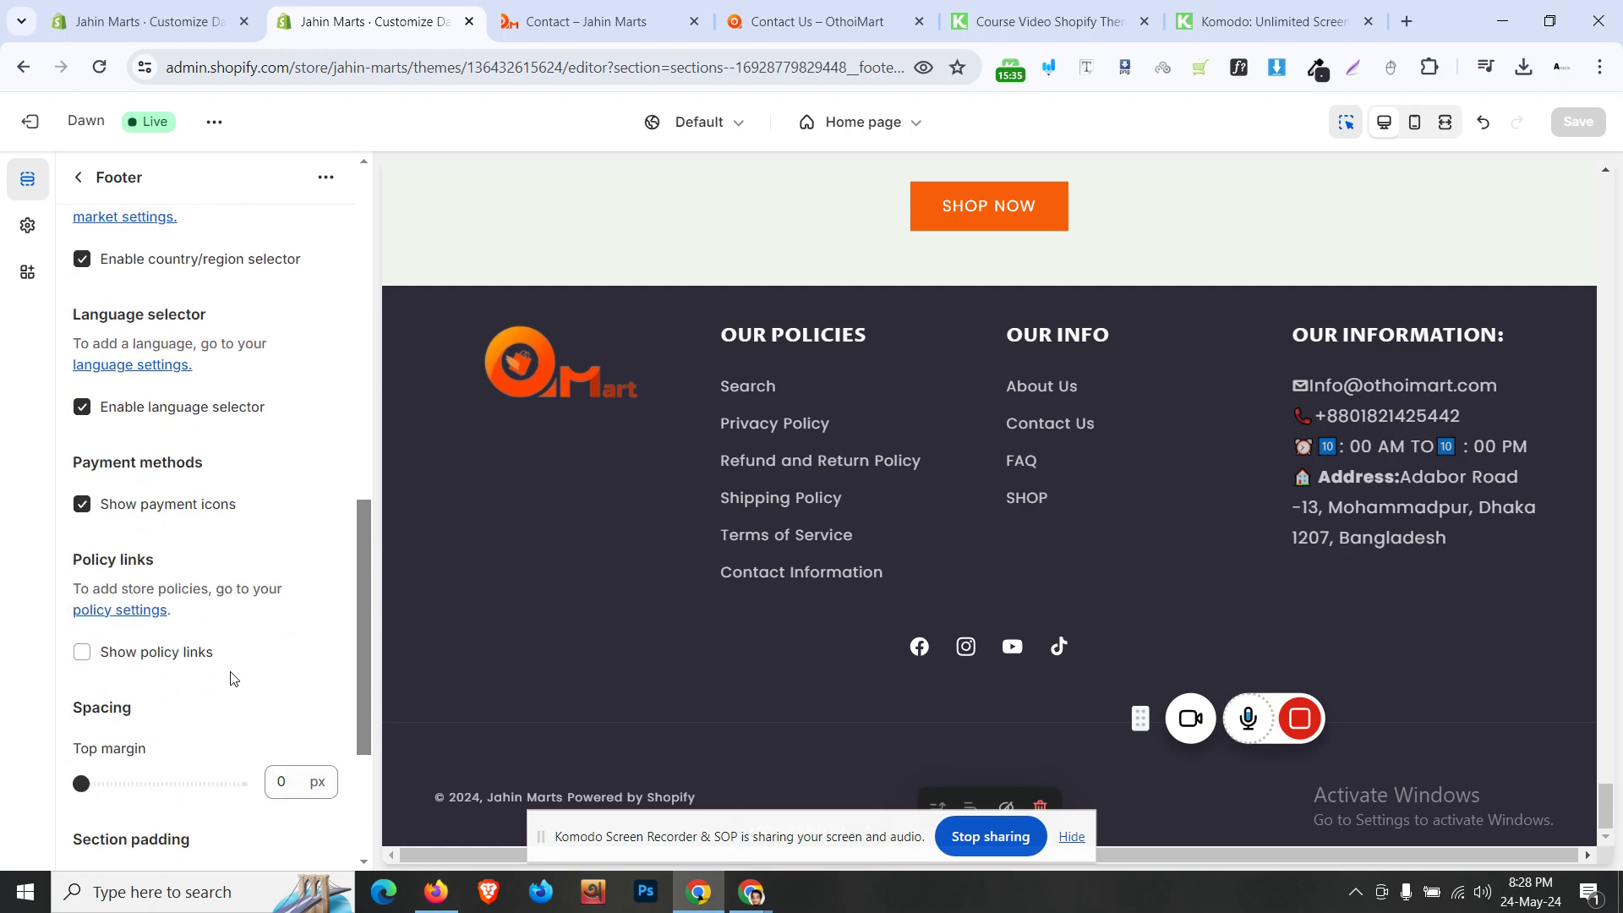
scroll(216, 664, down, 3)
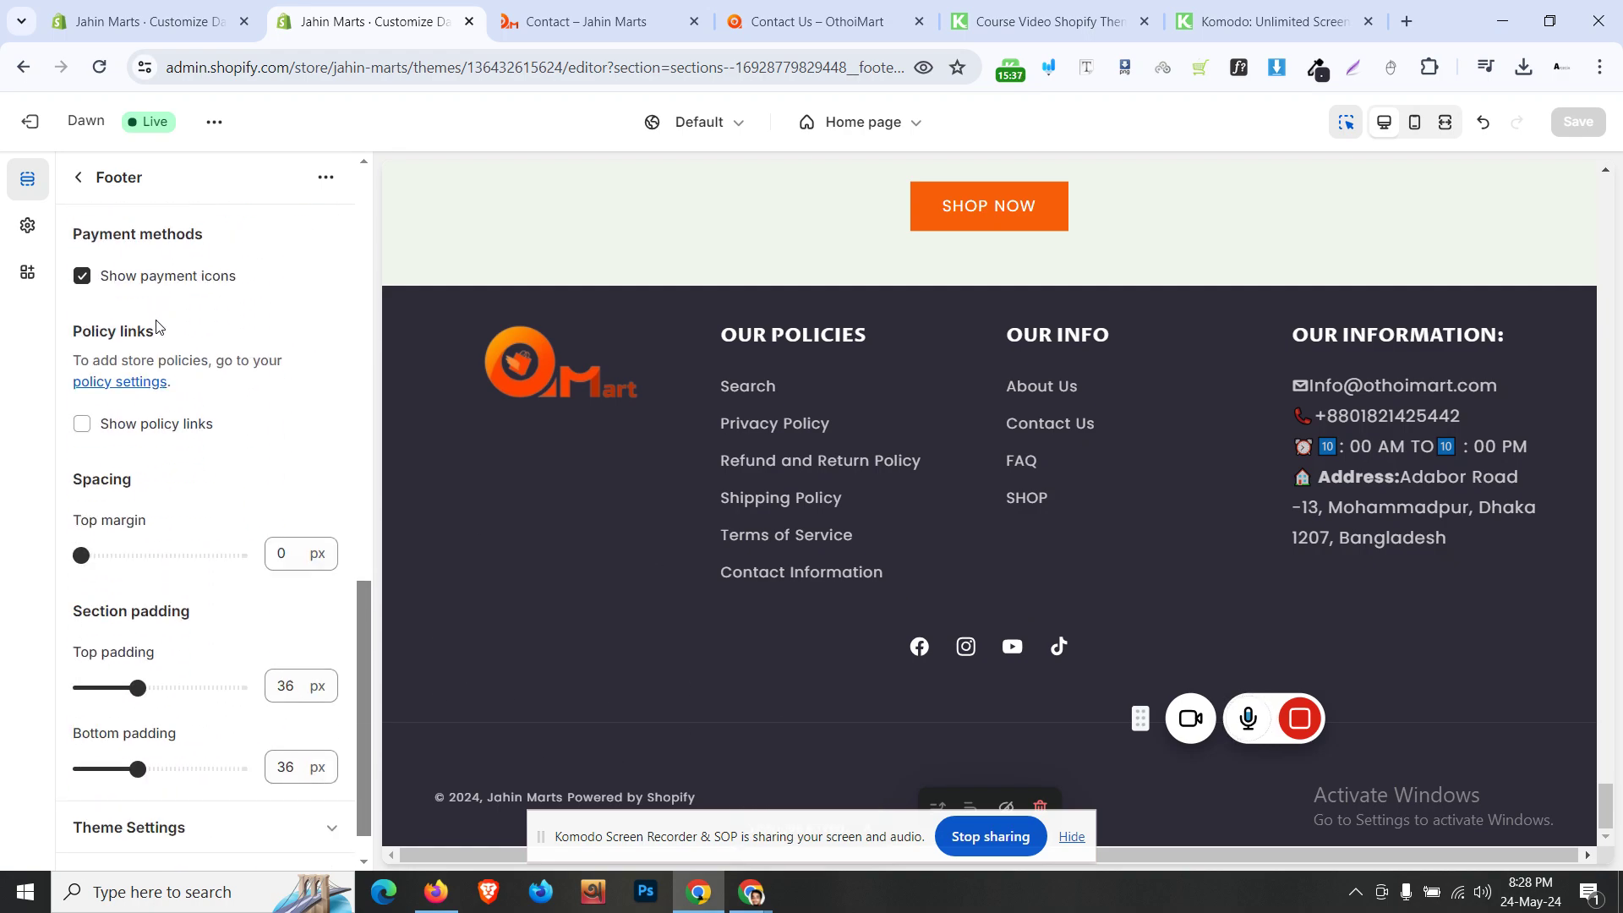
scroll(161, 325, down, 1)
click(288, 768)
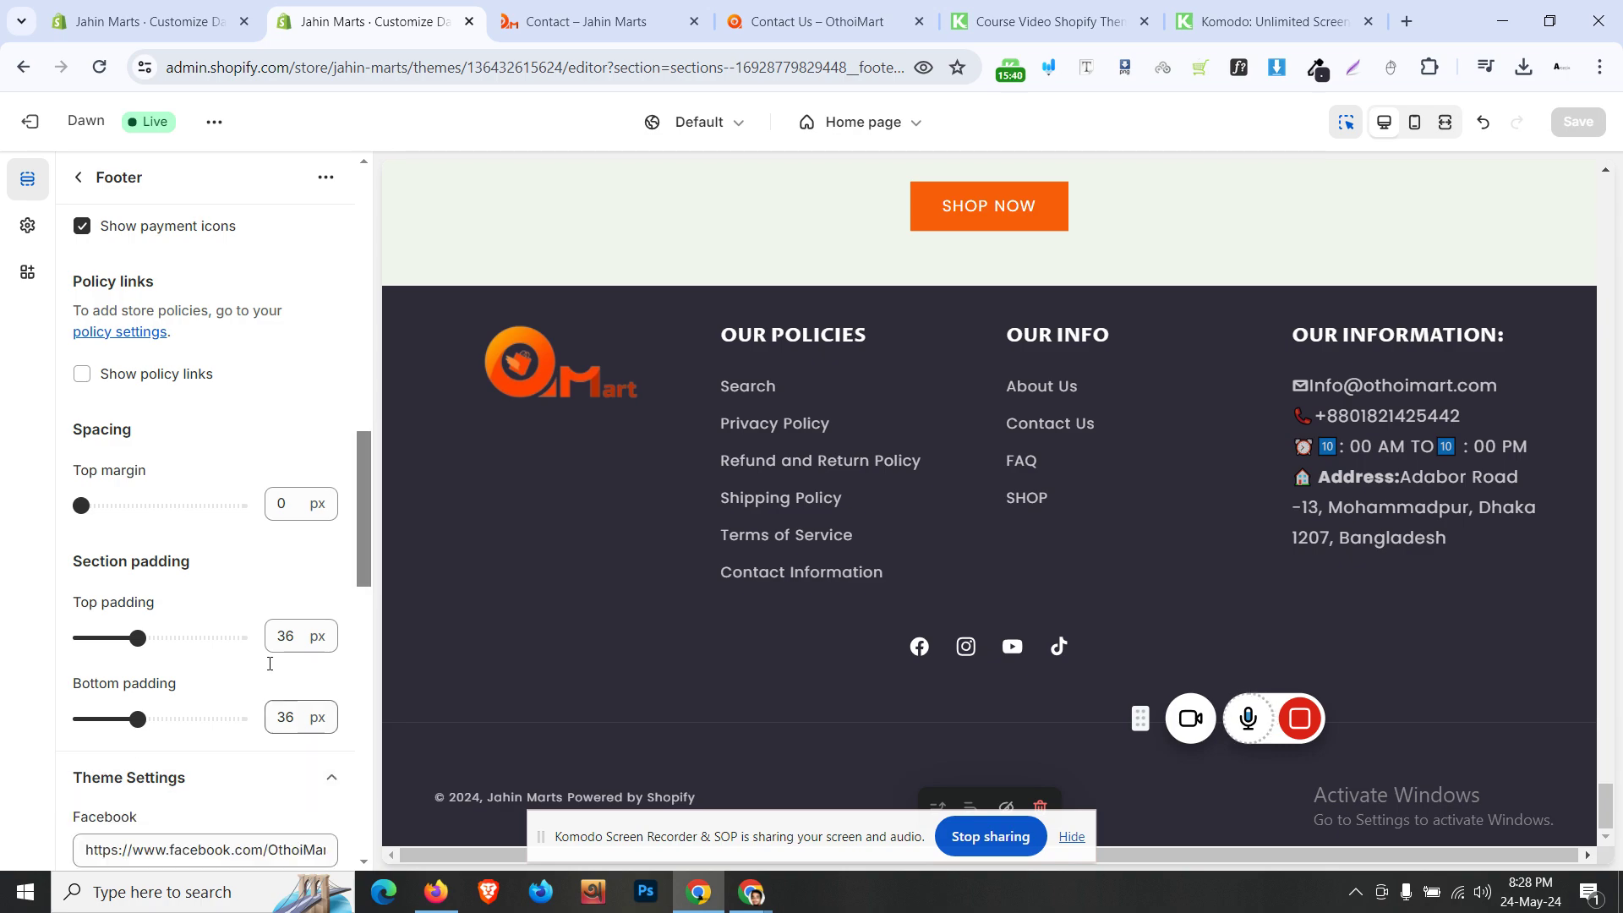
- Review the Footer section's Theme Settings against OthoiMart's footer, and return to the home page section list
scroll(269, 664, down, 3)
scroll(217, 689, down, 4)
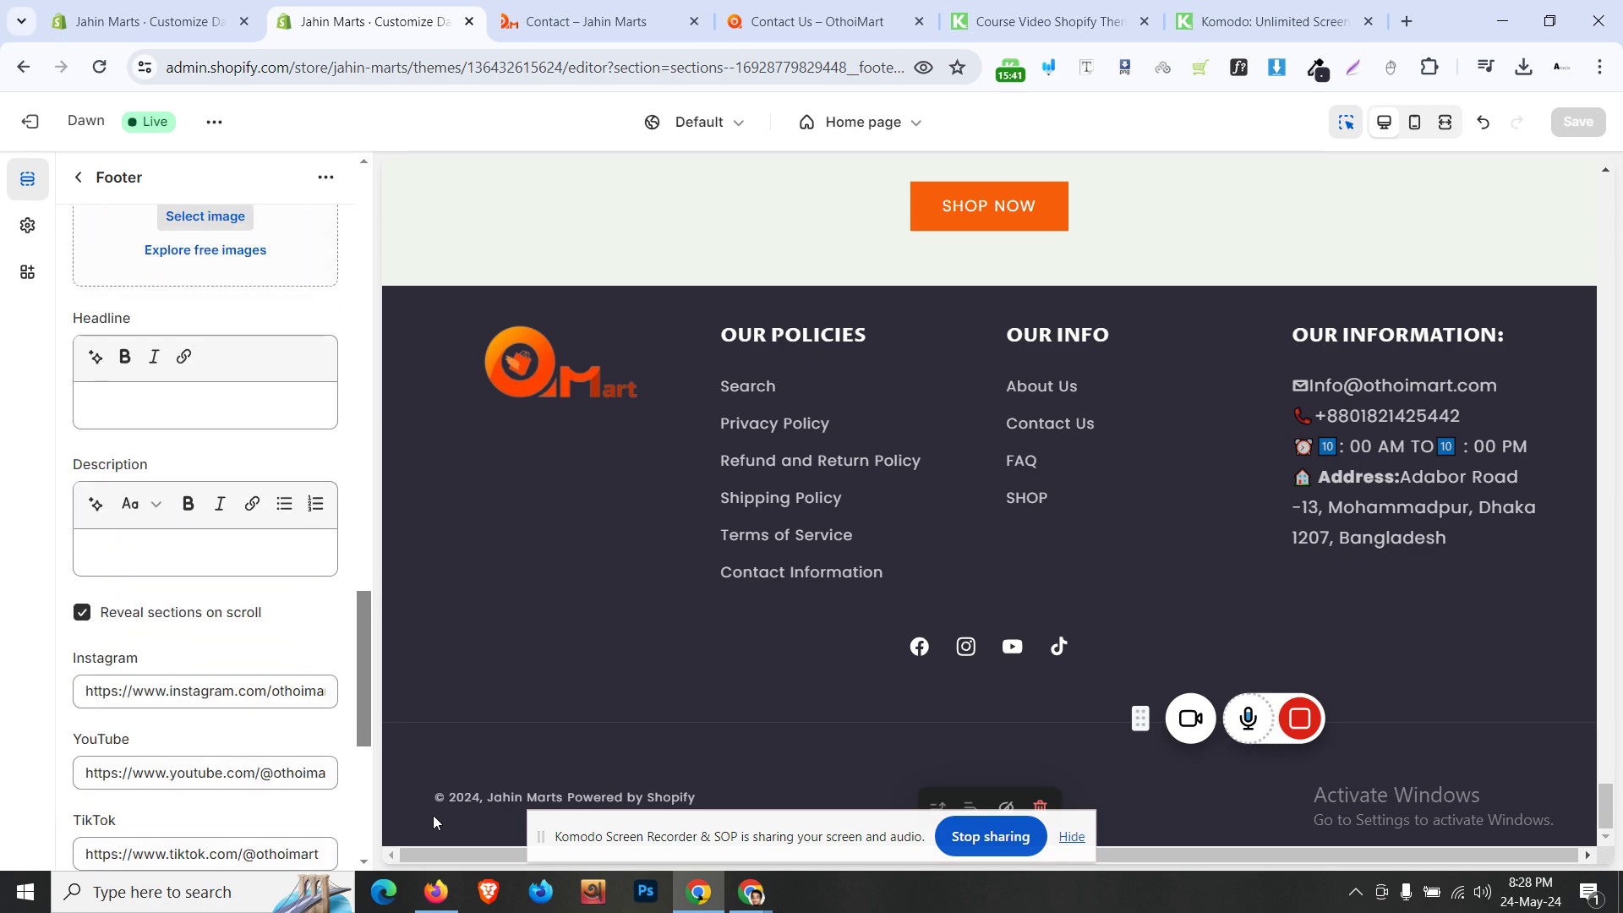
click(811, 21)
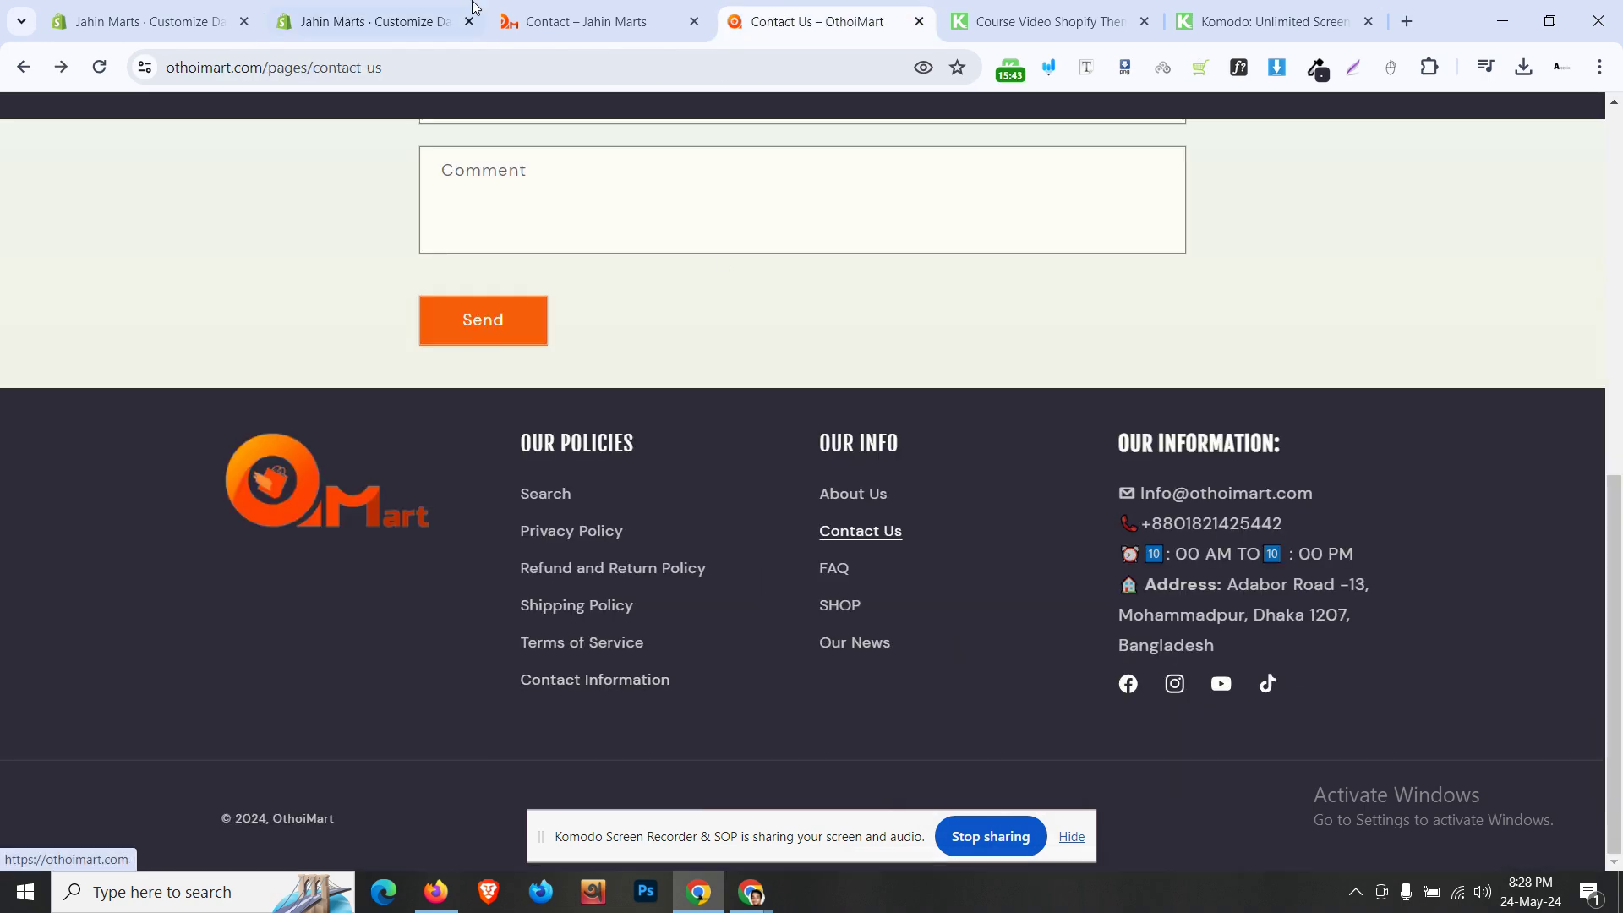
click(372, 21)
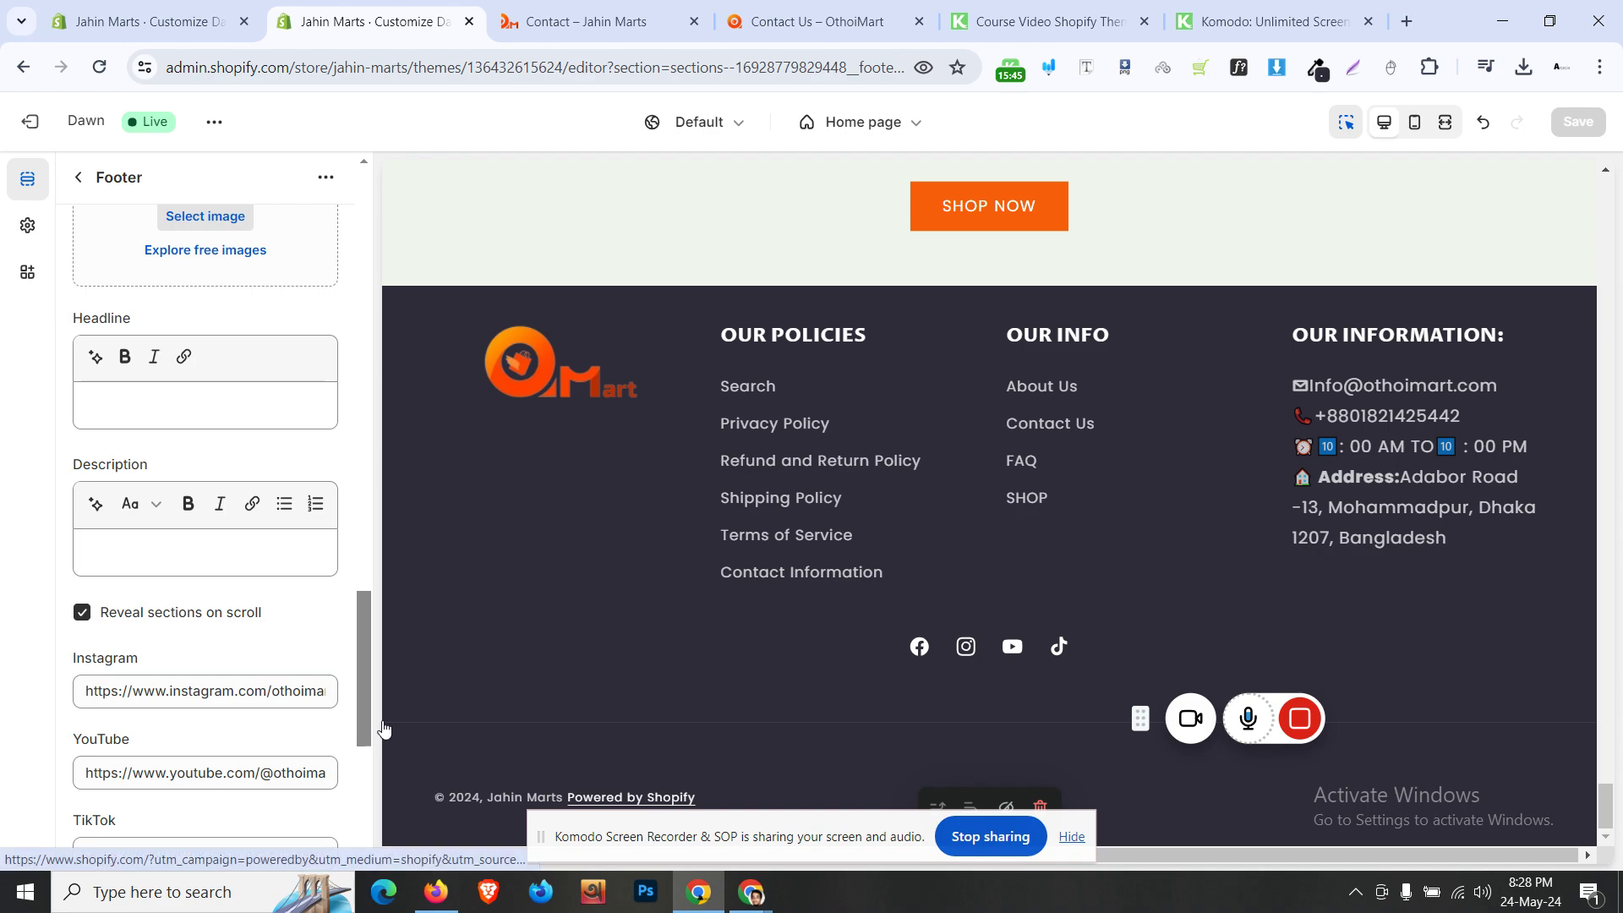
scroll(179, 669, down, 5)
scroll(178, 669, up, 2)
scroll(178, 669, up, 8)
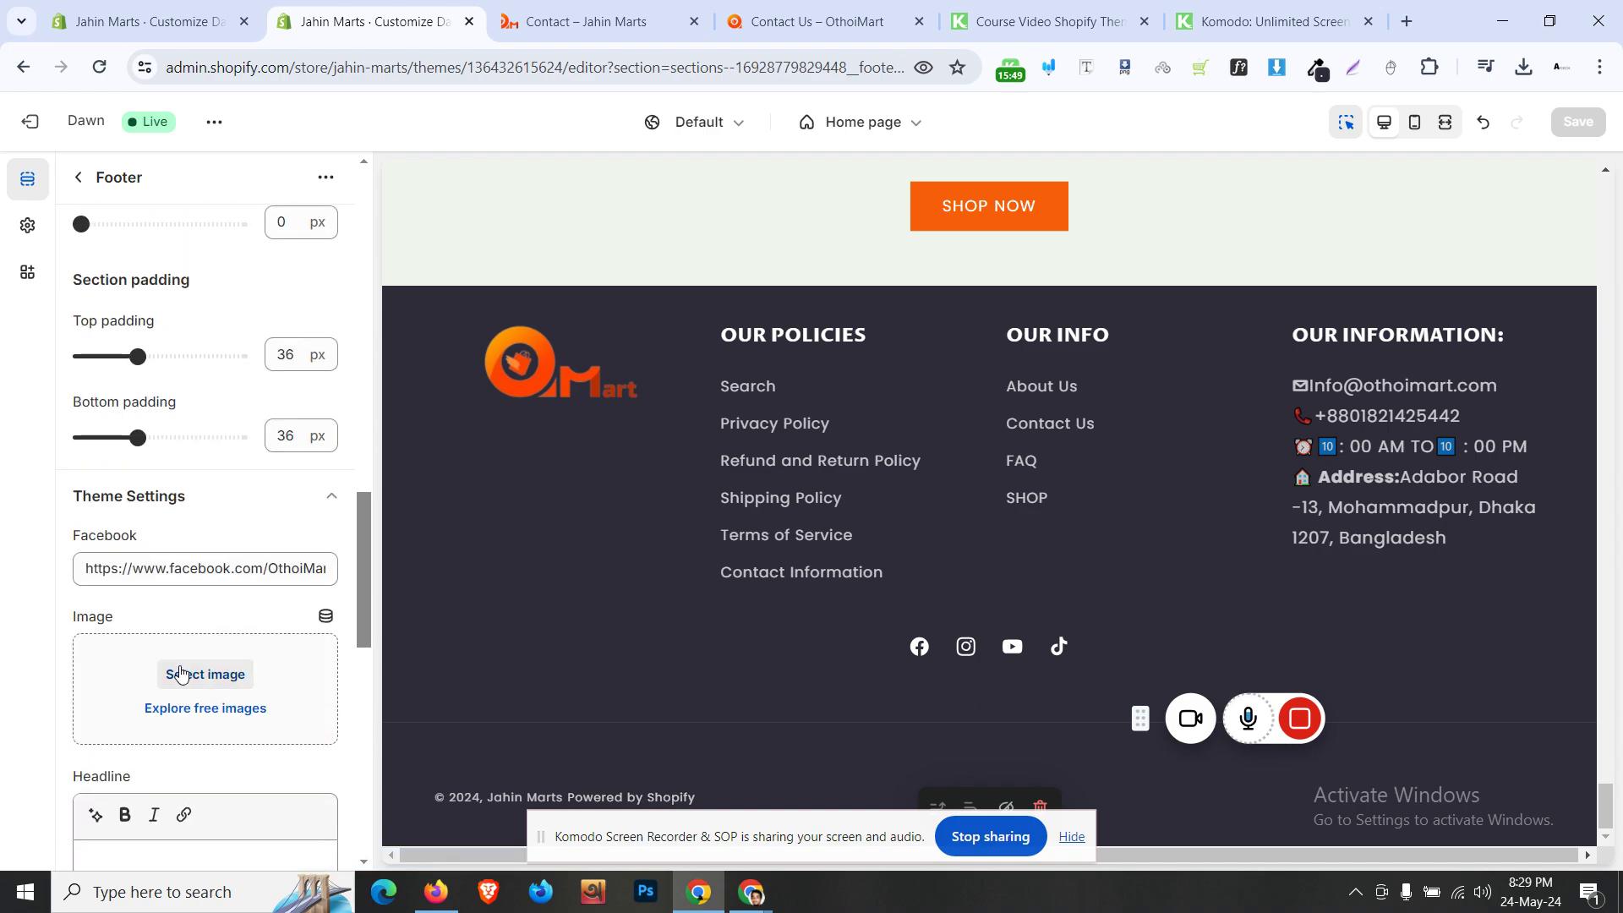
scroll(178, 672, up, 6)
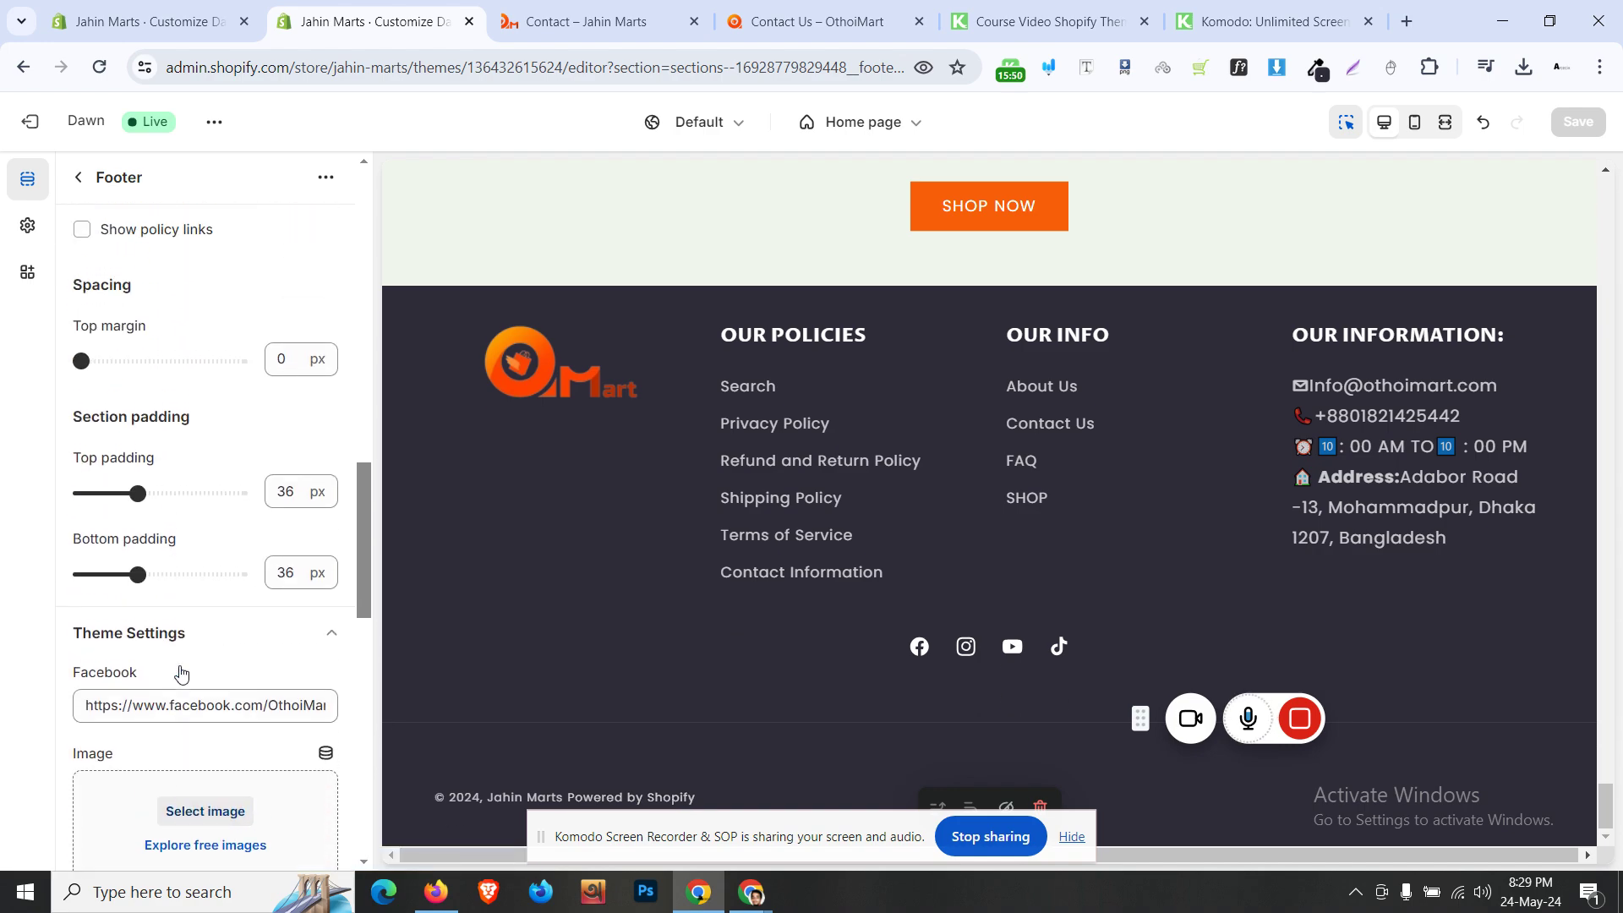
click(79, 177)
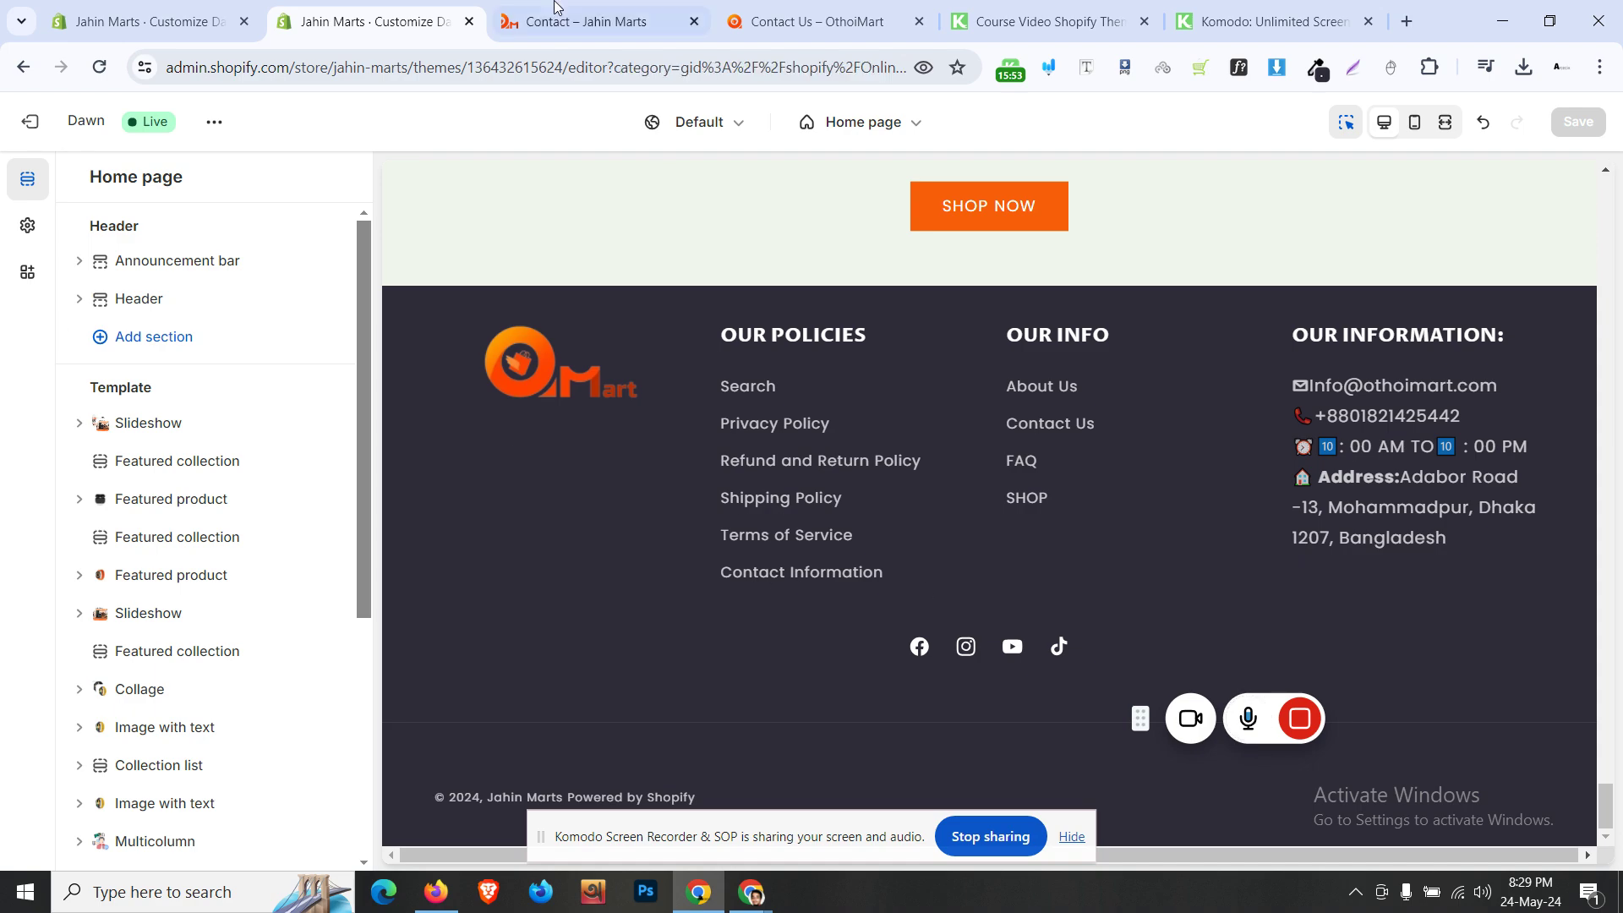
- View the live Jahin Marts store, compare its footer and copyright line with OthoiMart's Contact Us page, and return to the theme editor
click(219, 127)
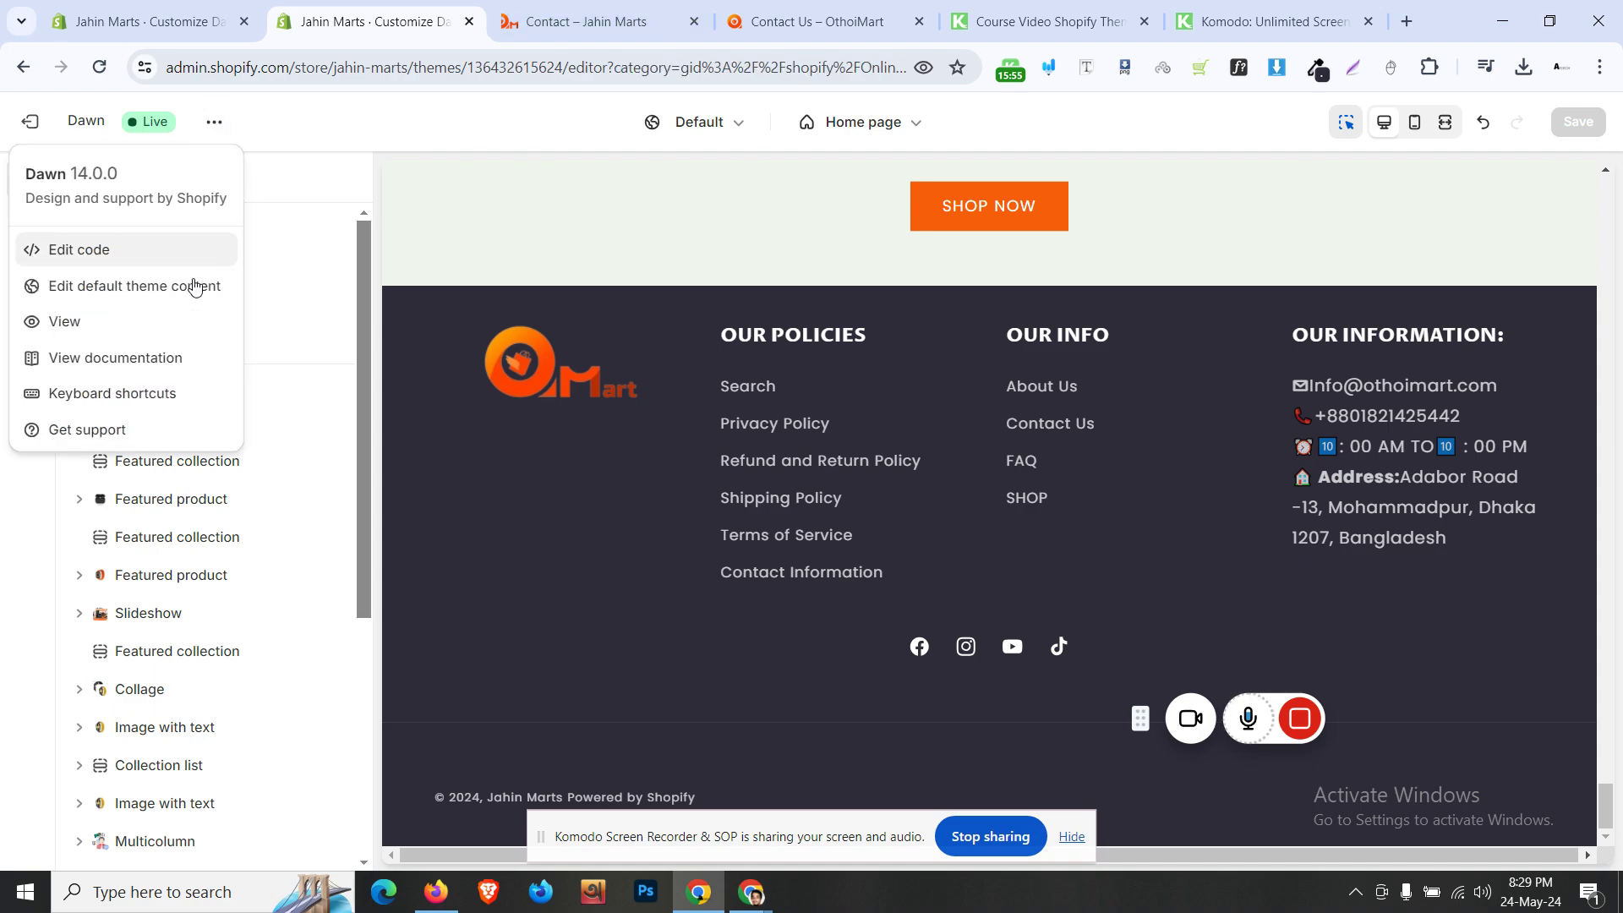
click(189, 319)
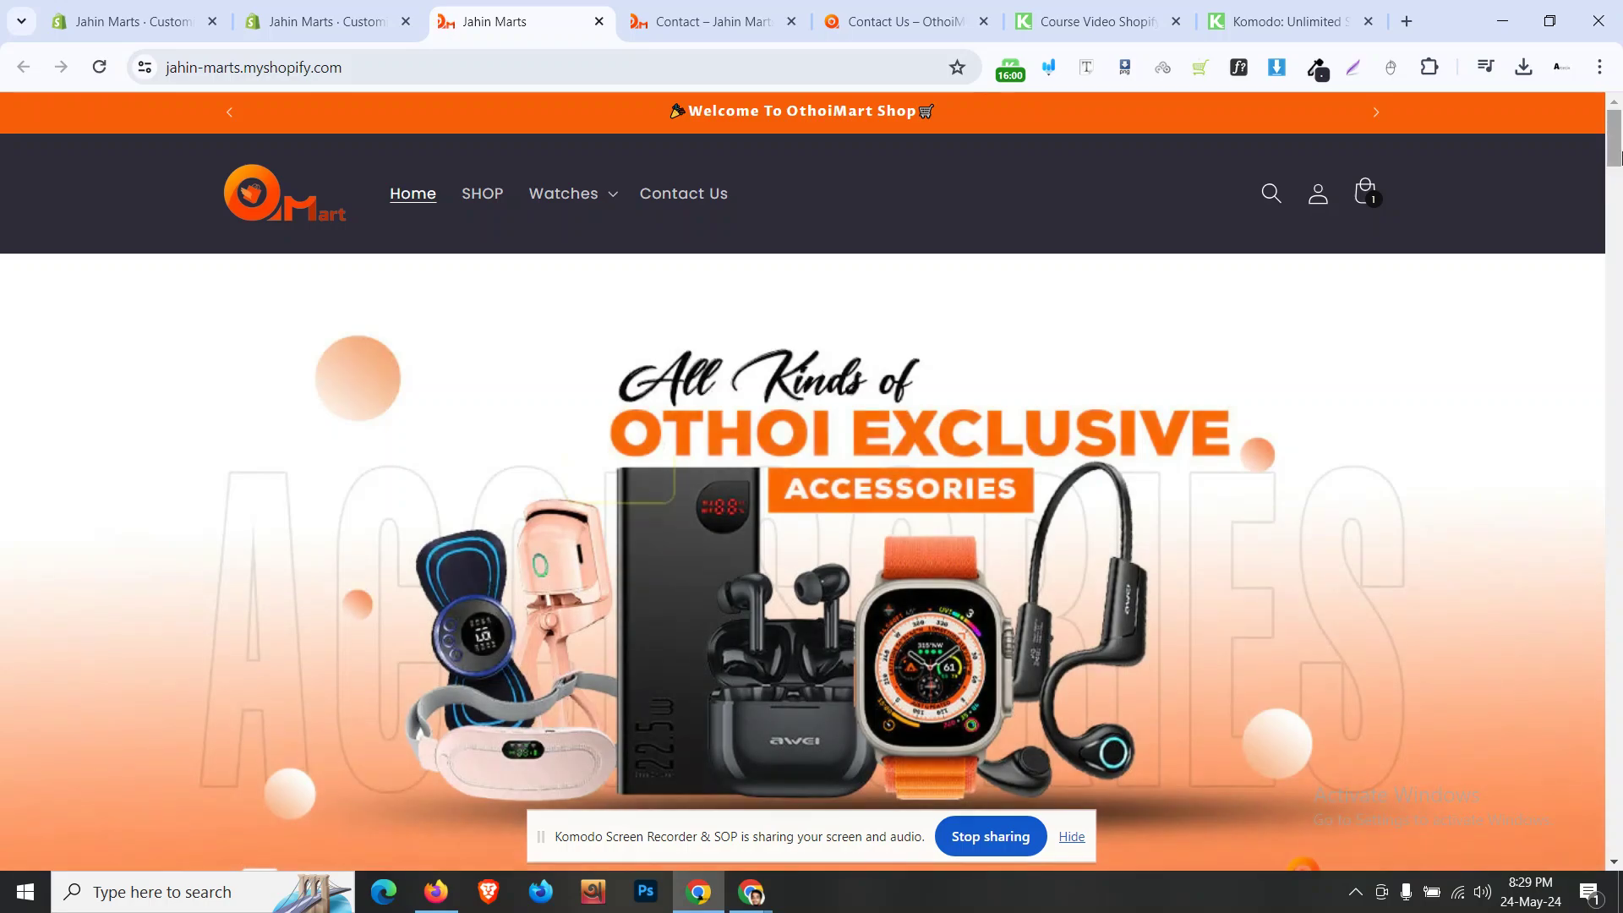
drag(1615, 152, 1615, 837)
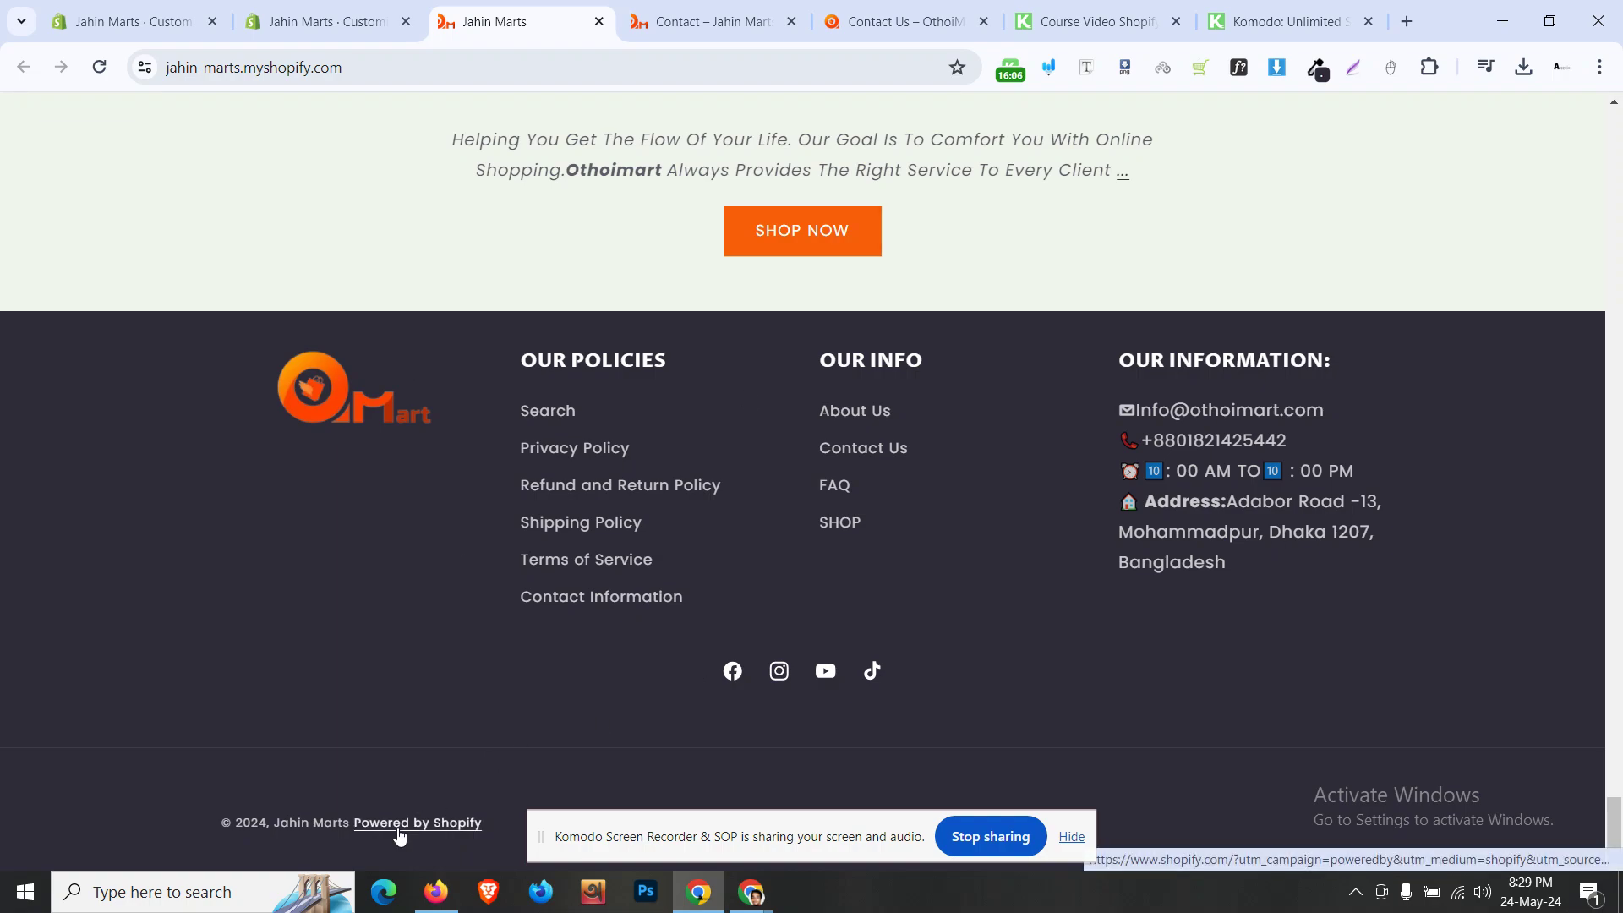
click(744, 22)
key(ctrl+Tab)
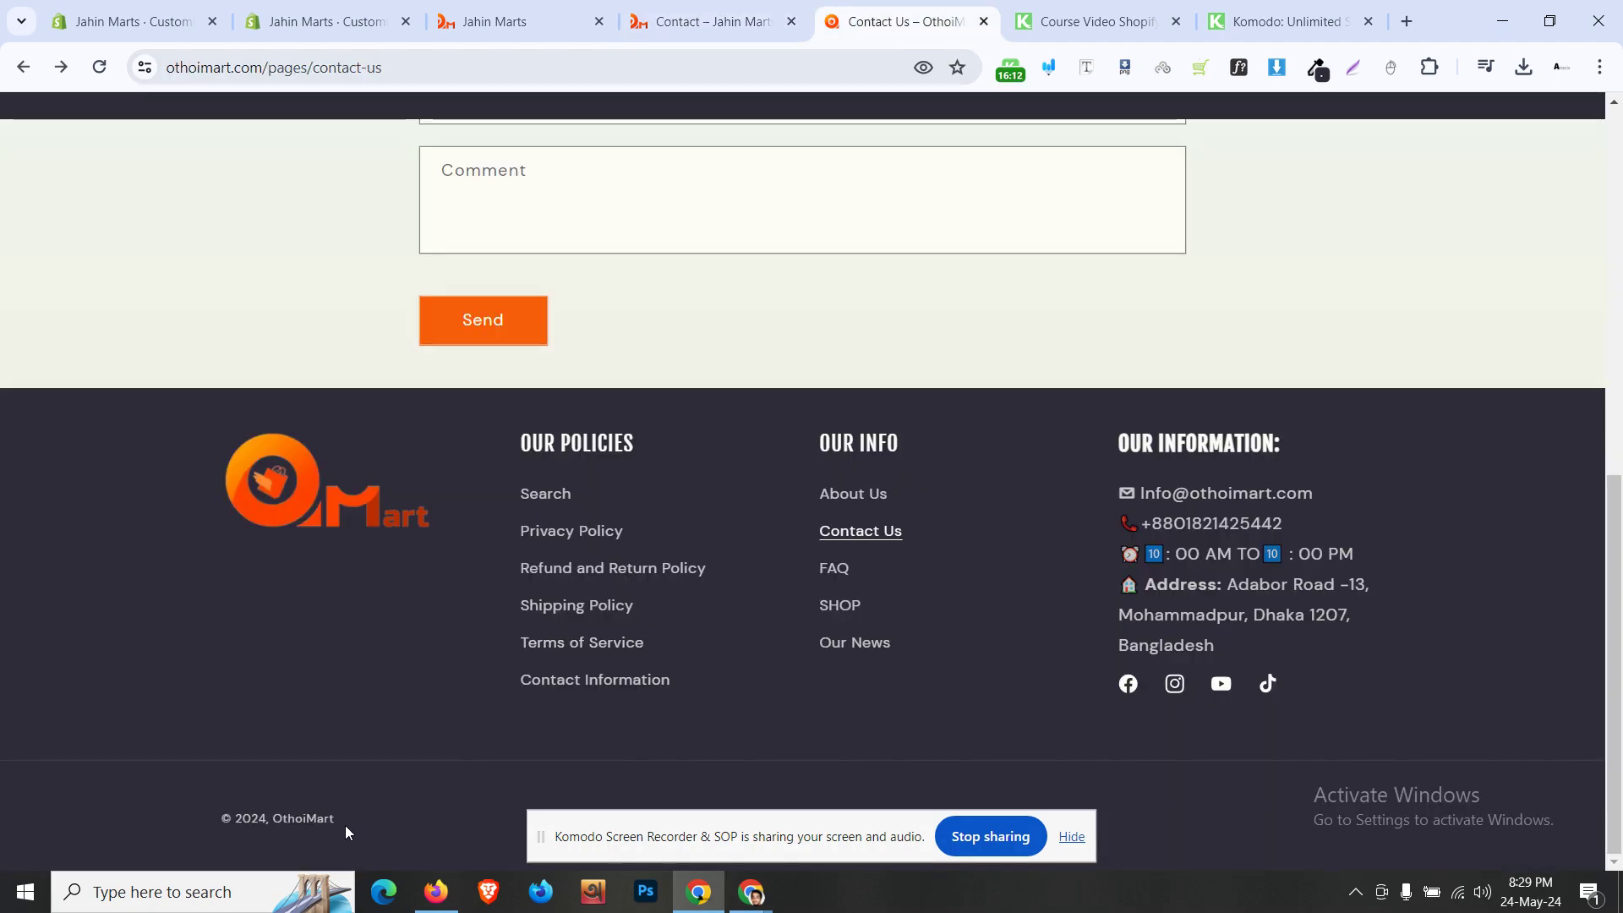
scroll(345, 825, up, 10)
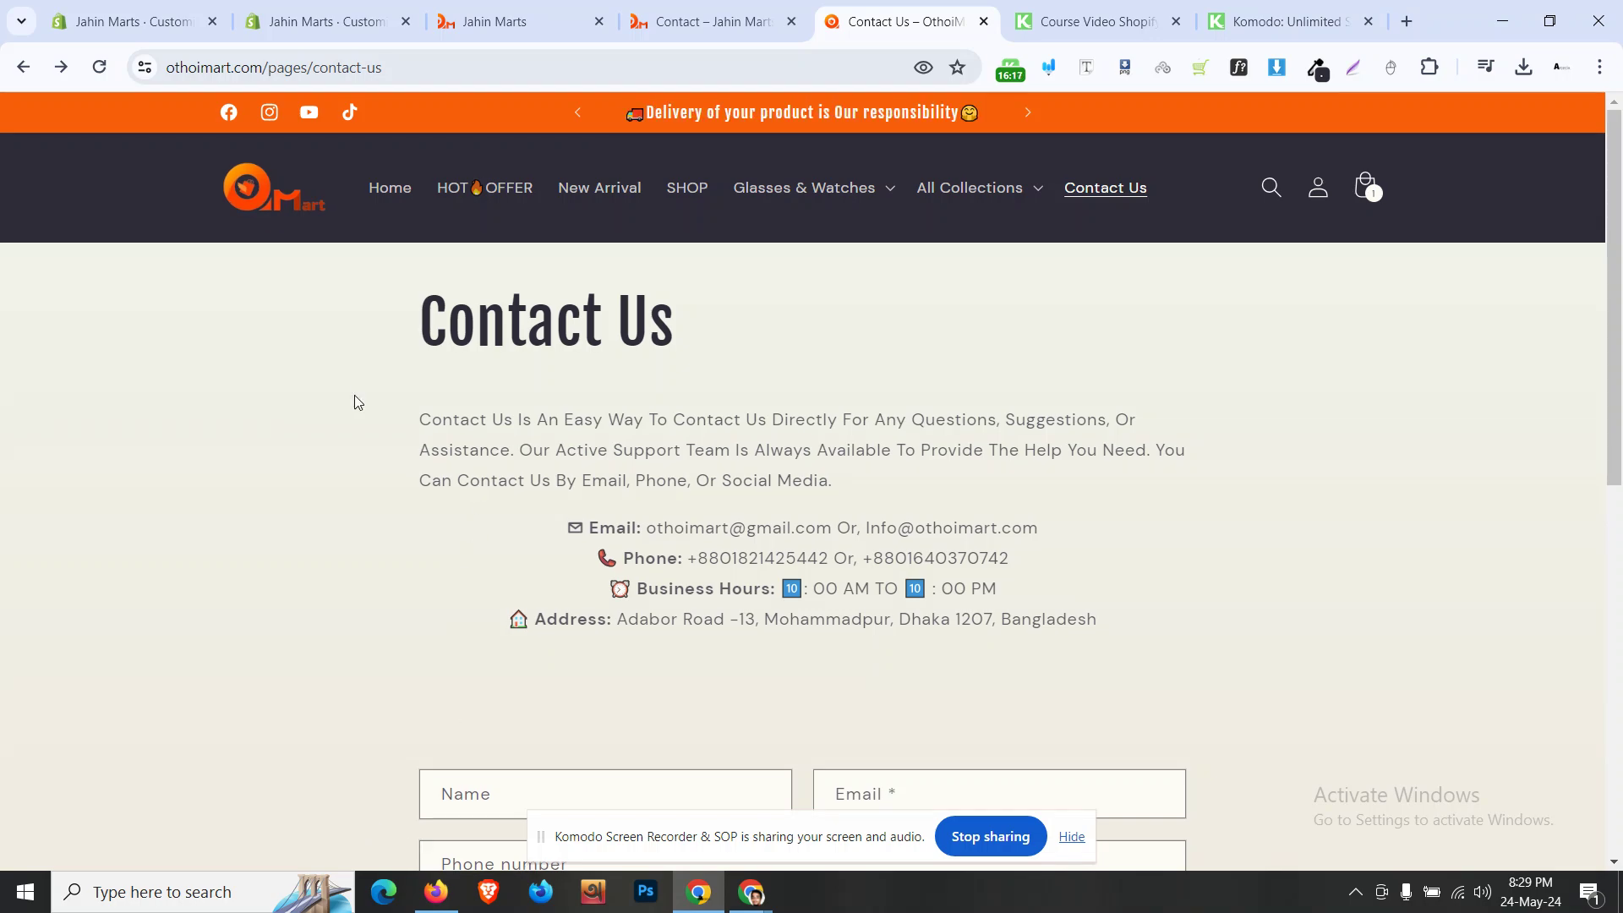
click(325, 21)
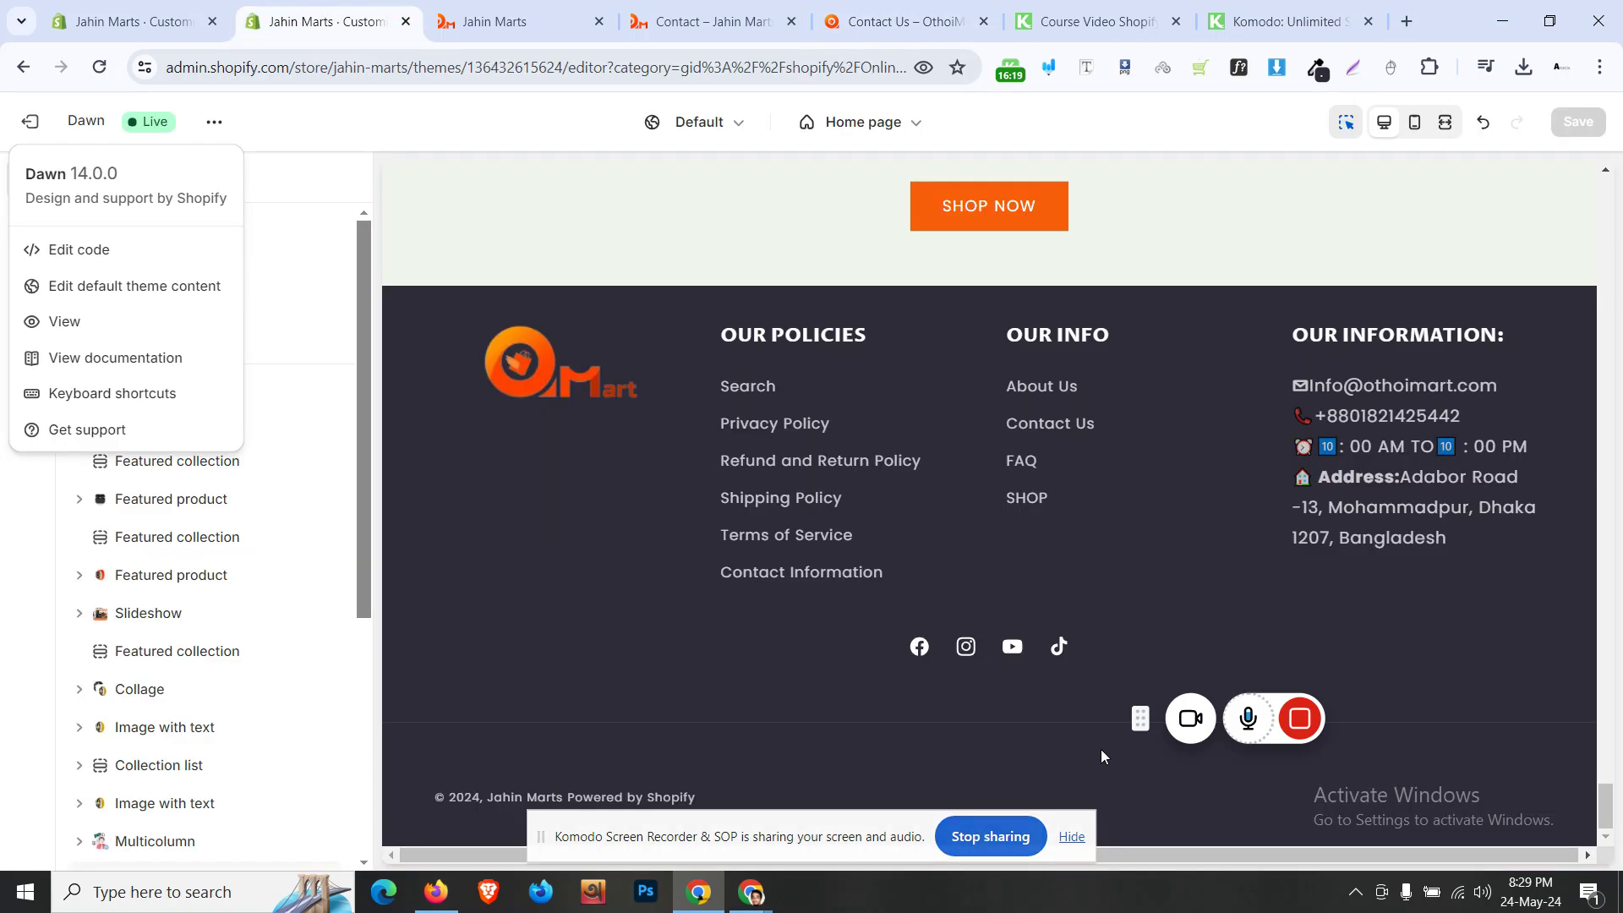